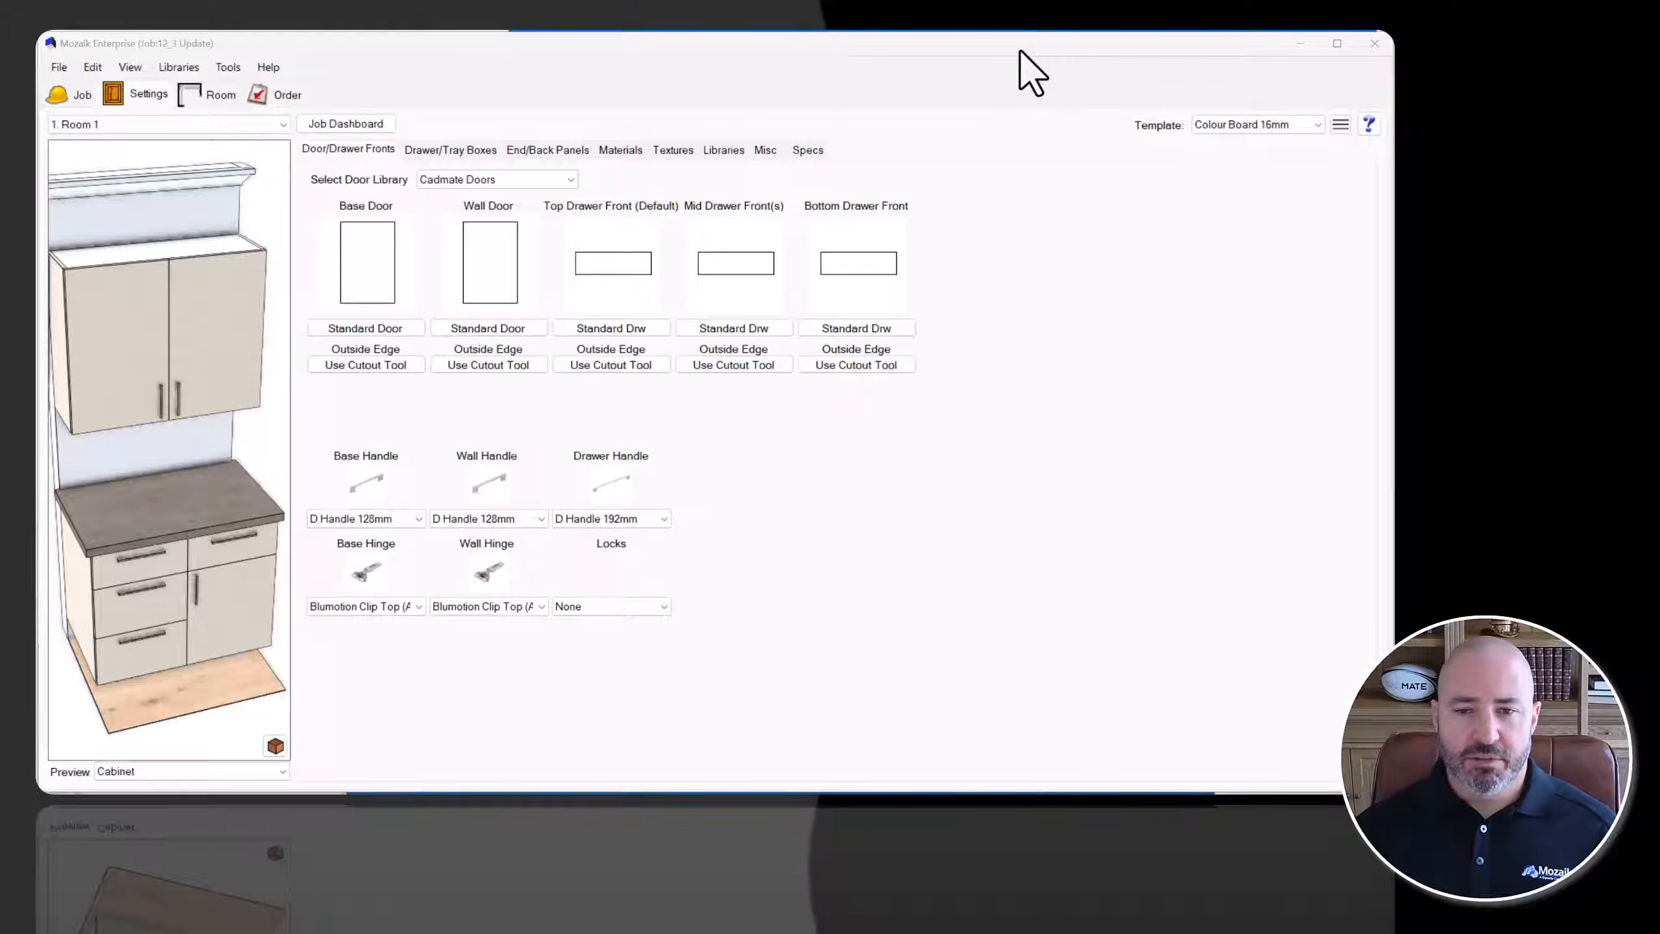
Set the job's cabinet legs to Knock-in Adjustable Legs and inspect the legs under the preview cabinet.
{"action": "left_click", "coordinate": [769, 157]}
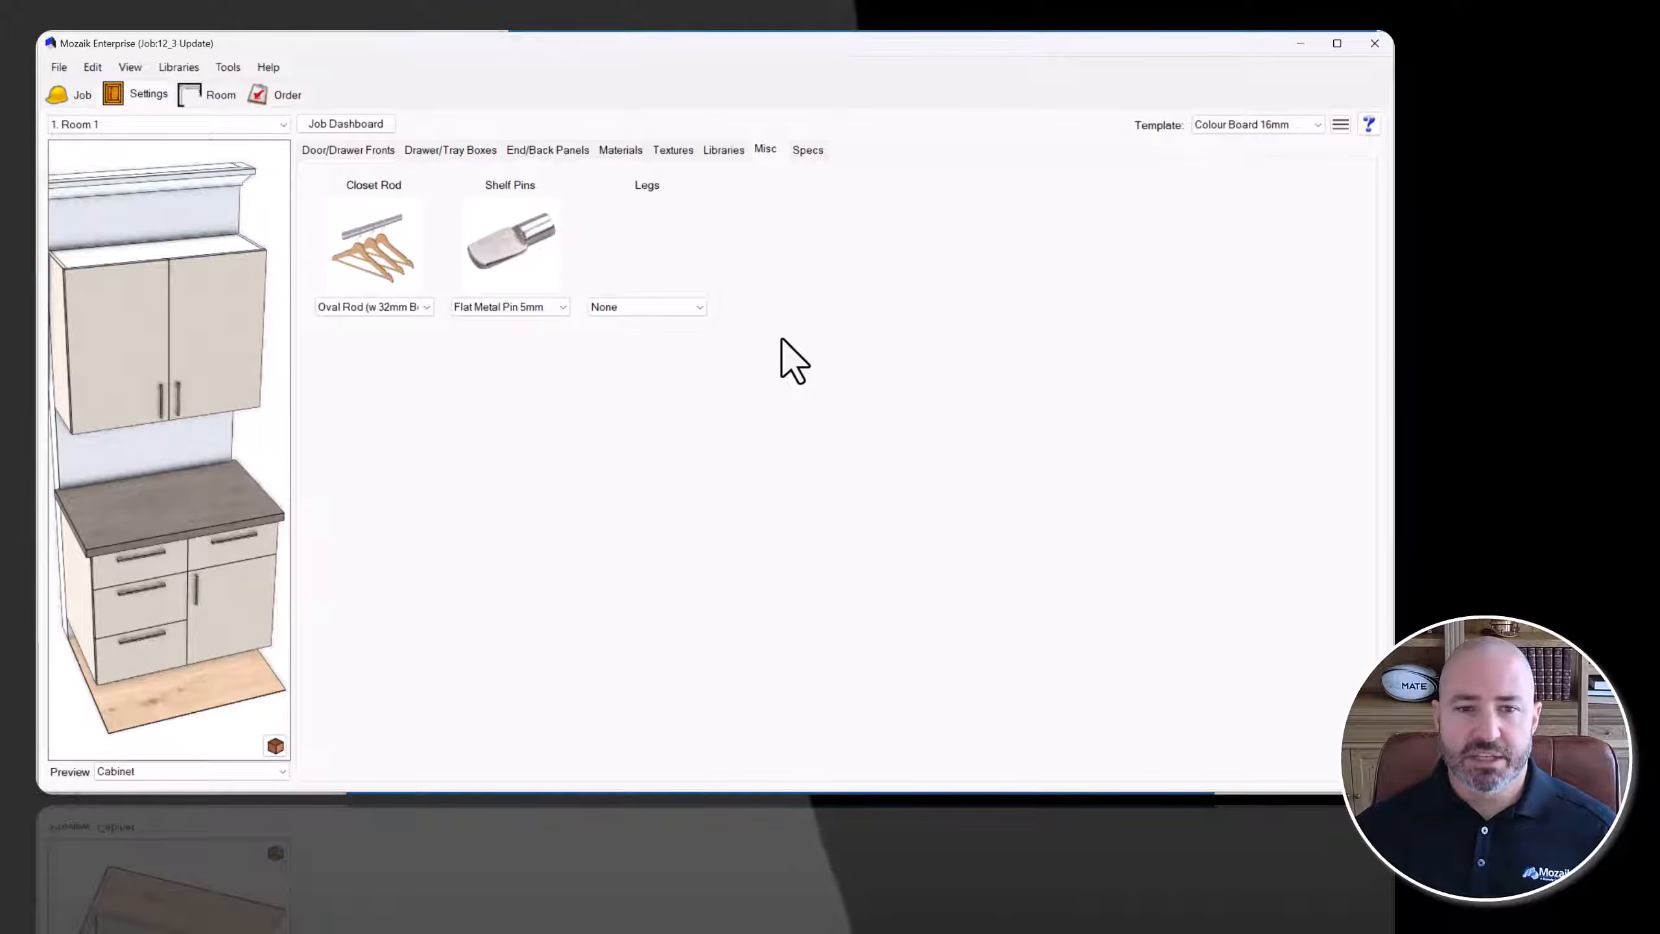
{"action": "left_click", "coordinate": [686, 311]}
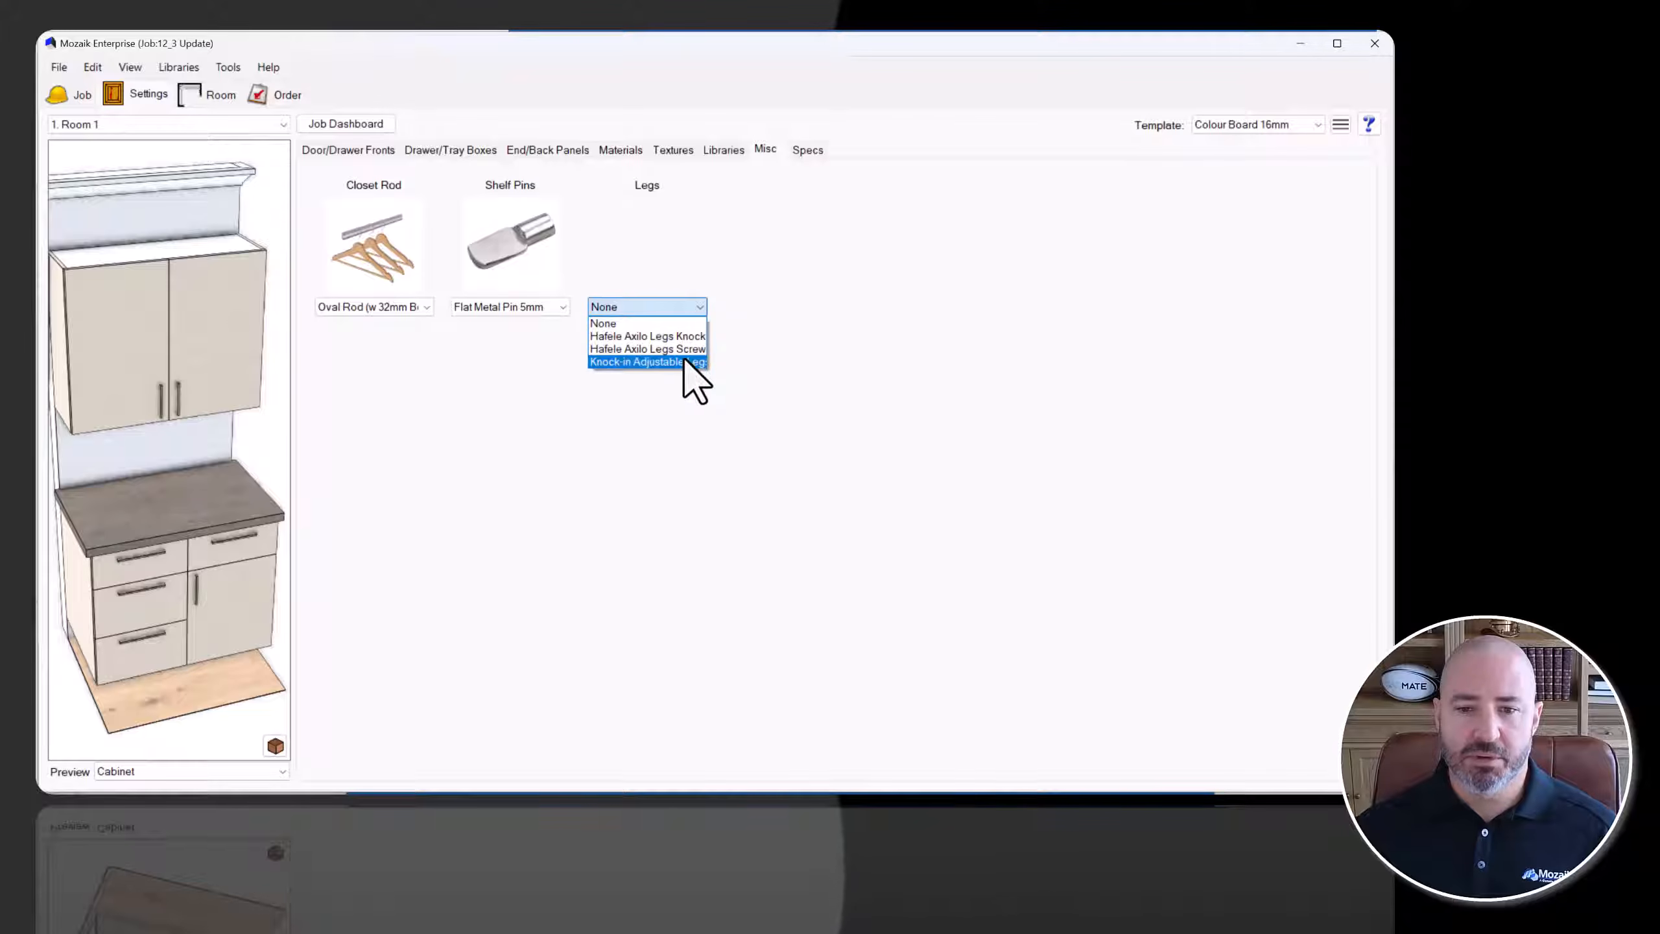
{"action": "left_click", "coordinate": [684, 360]}
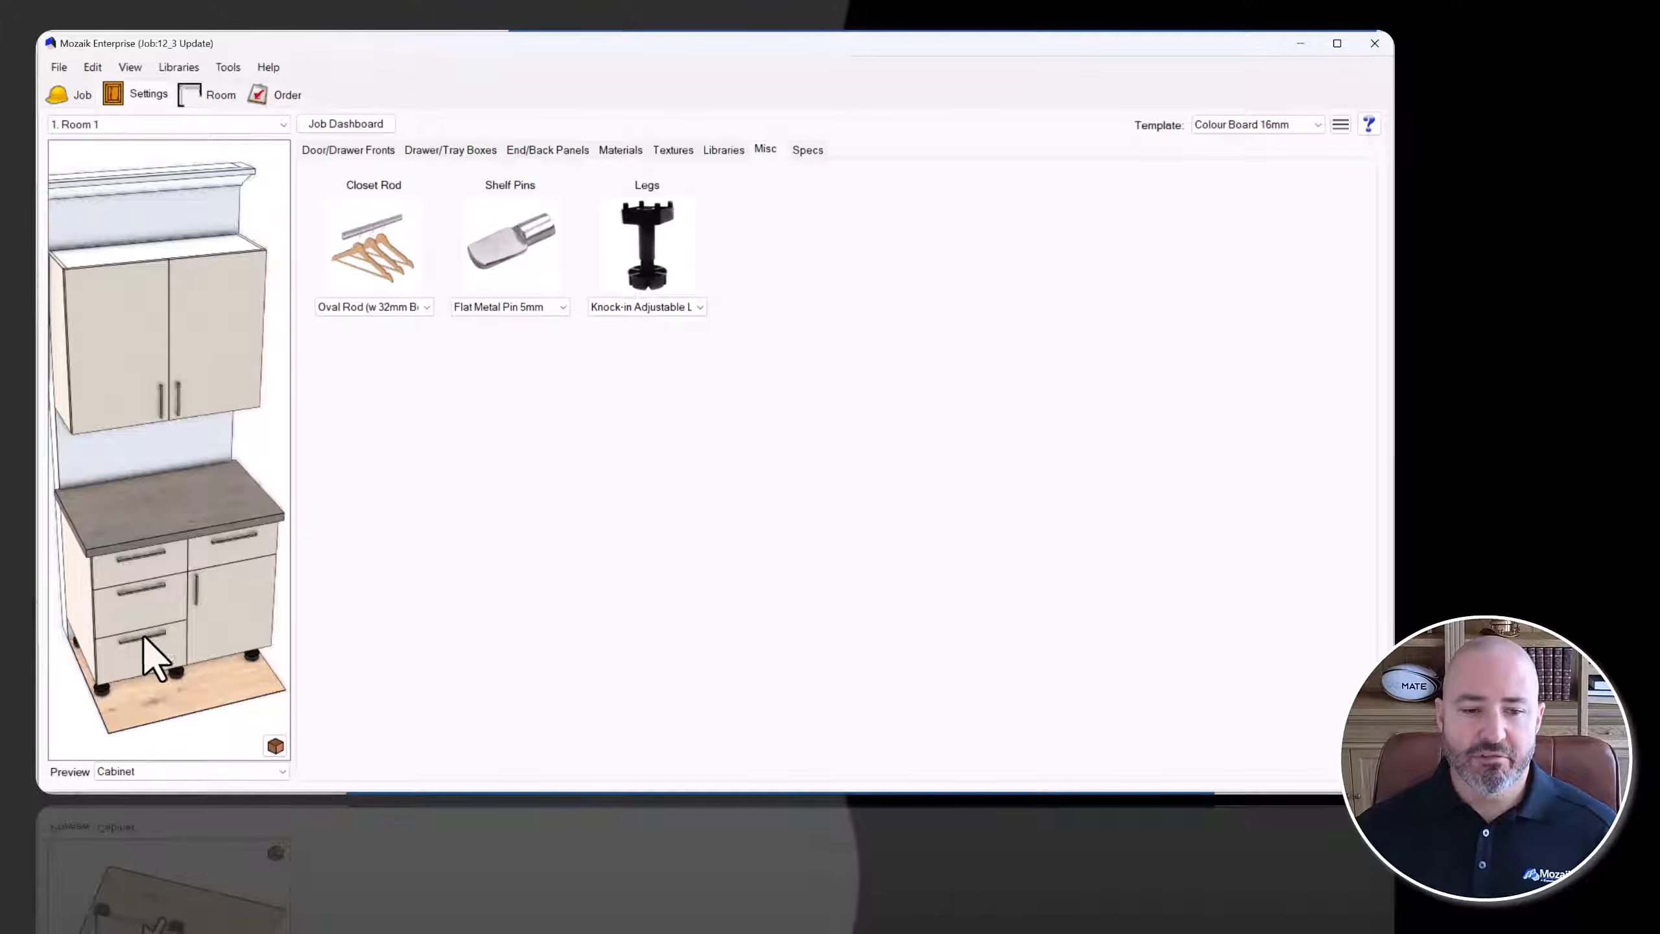
{"action": "mouse_move", "coordinate": [144, 635]}
{"action": "left_mouse_down"}
{"action": "mouse_move", "coordinate": [185, 604]}
{"action": "mouse_move", "coordinate": [142, 608]}
{"action": "left_mouse_up"}
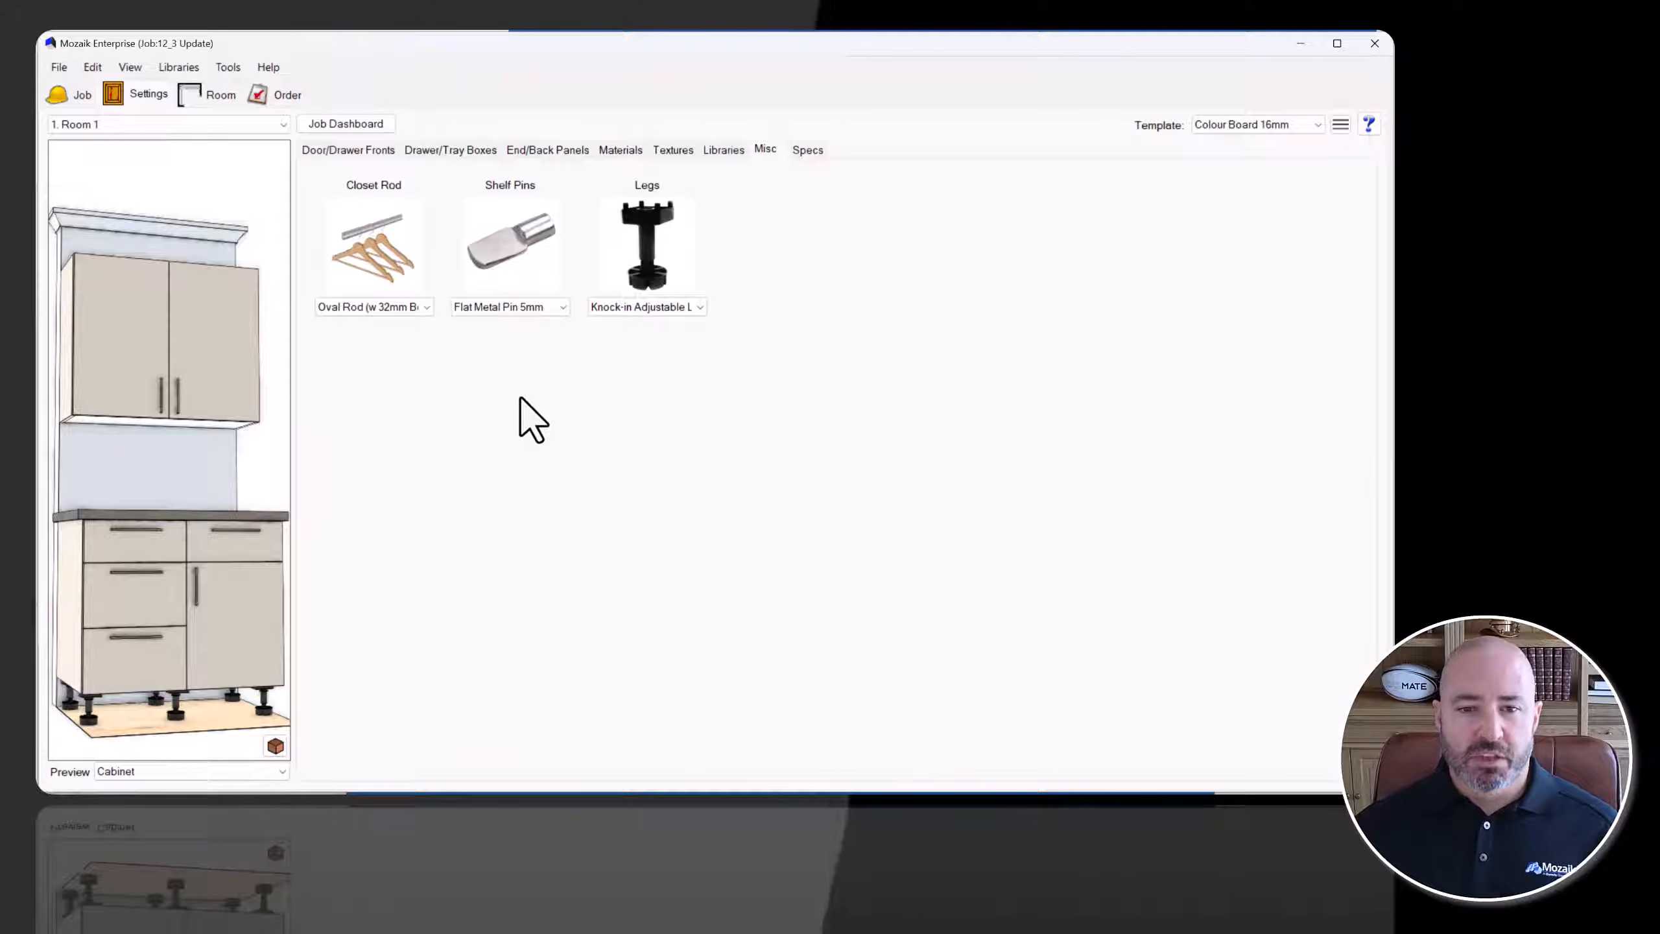
Examine the Knock-in Adjustable Legs entry in the hardware library, including the available leg types and its bore hole operations.
{"action": "left_click", "coordinate": [178, 66]}
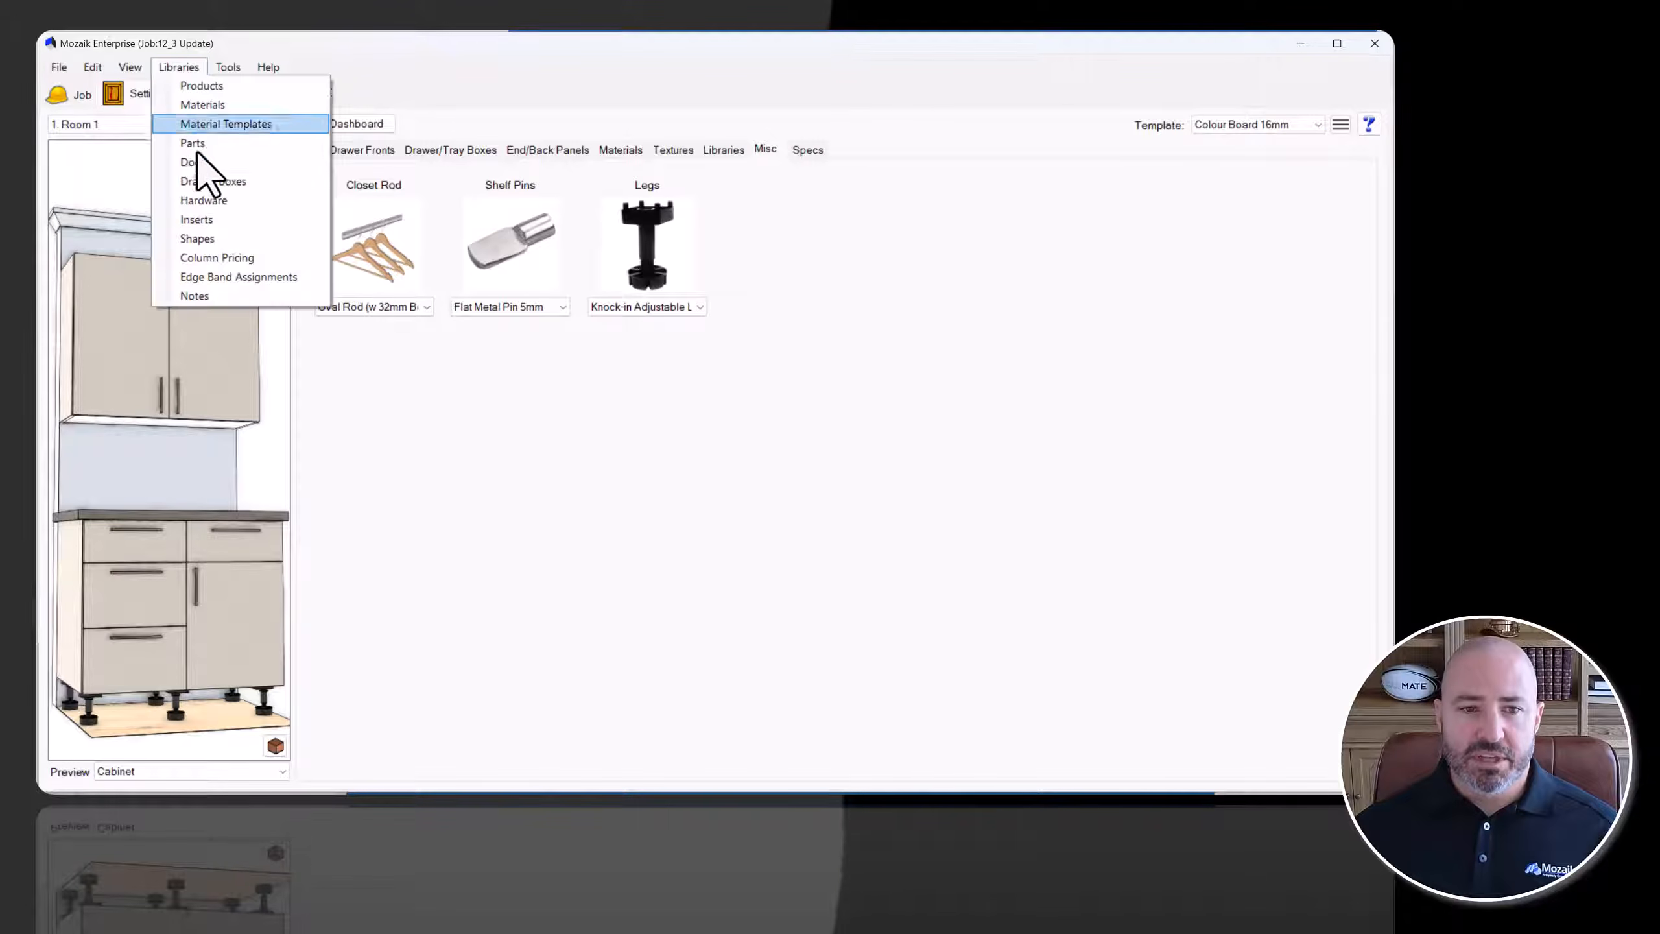
{"action": "left_click", "coordinate": [198, 201]}
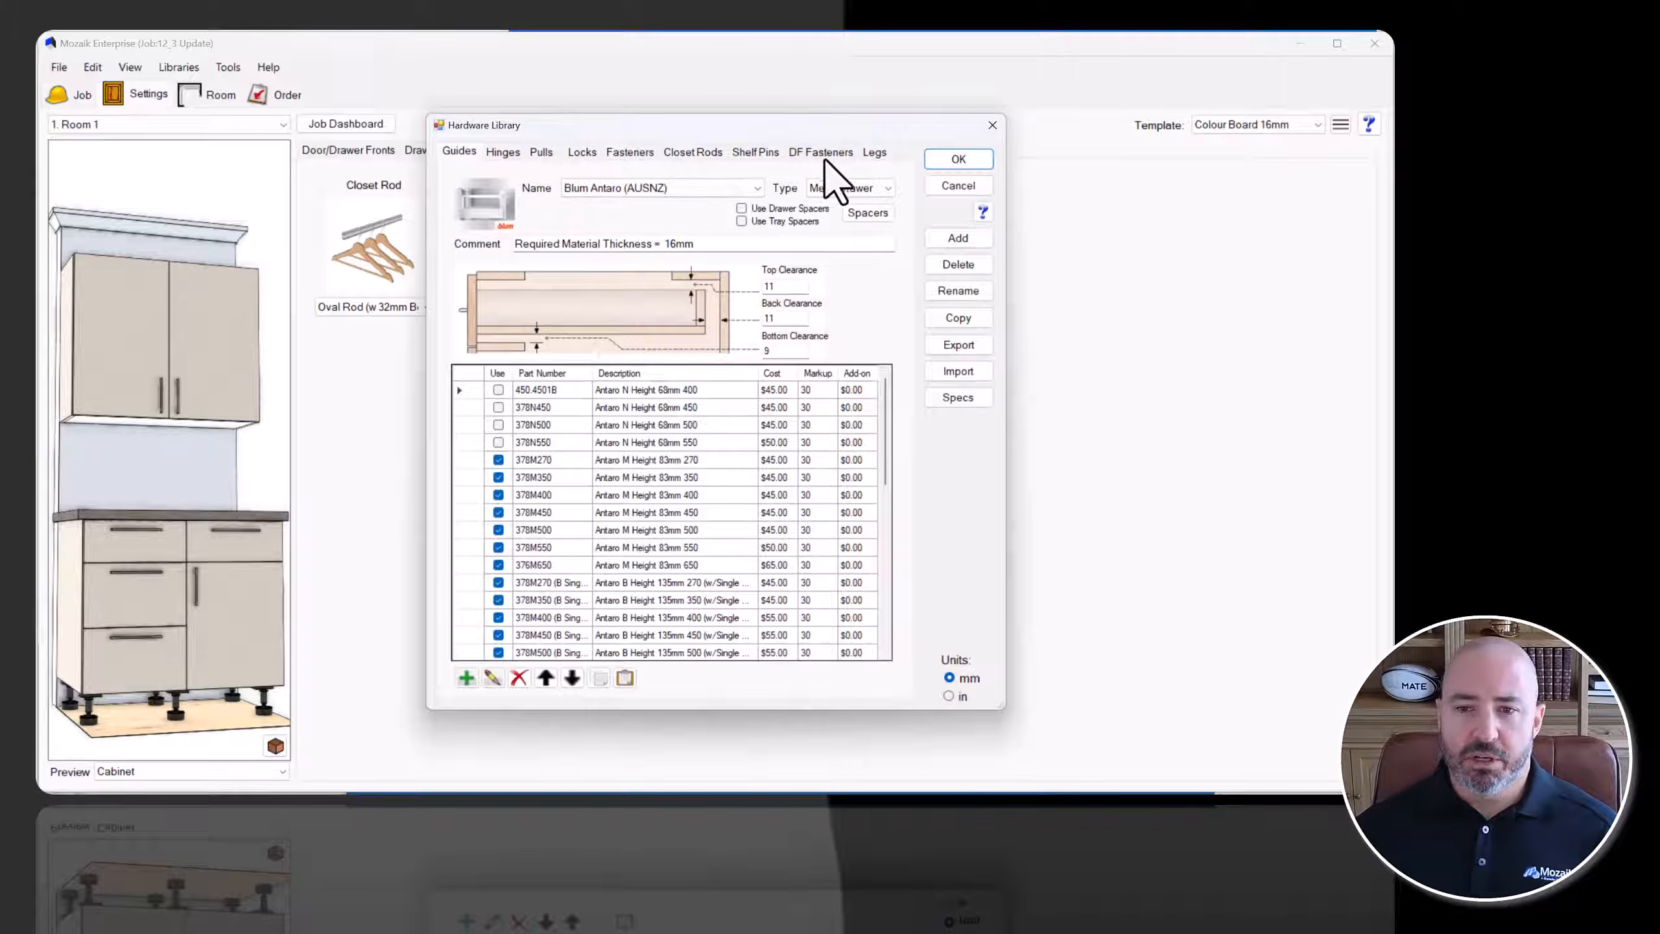
{"action": "left_click", "coordinate": [874, 153]}
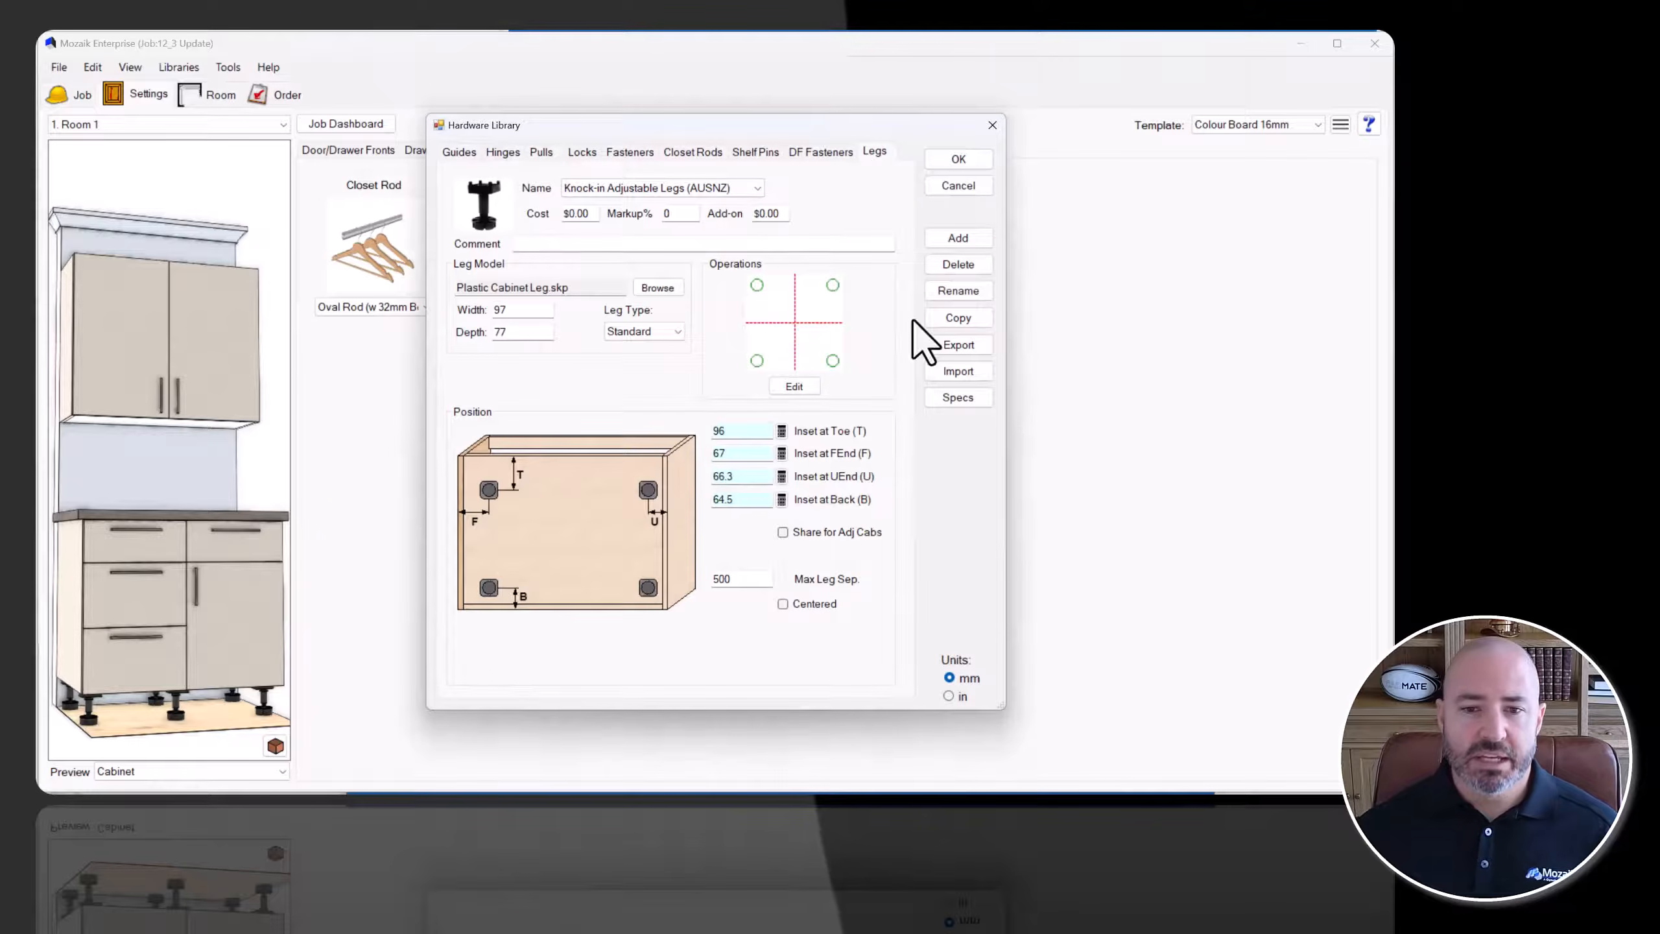
{"action": "left_click", "coordinate": [730, 189]}
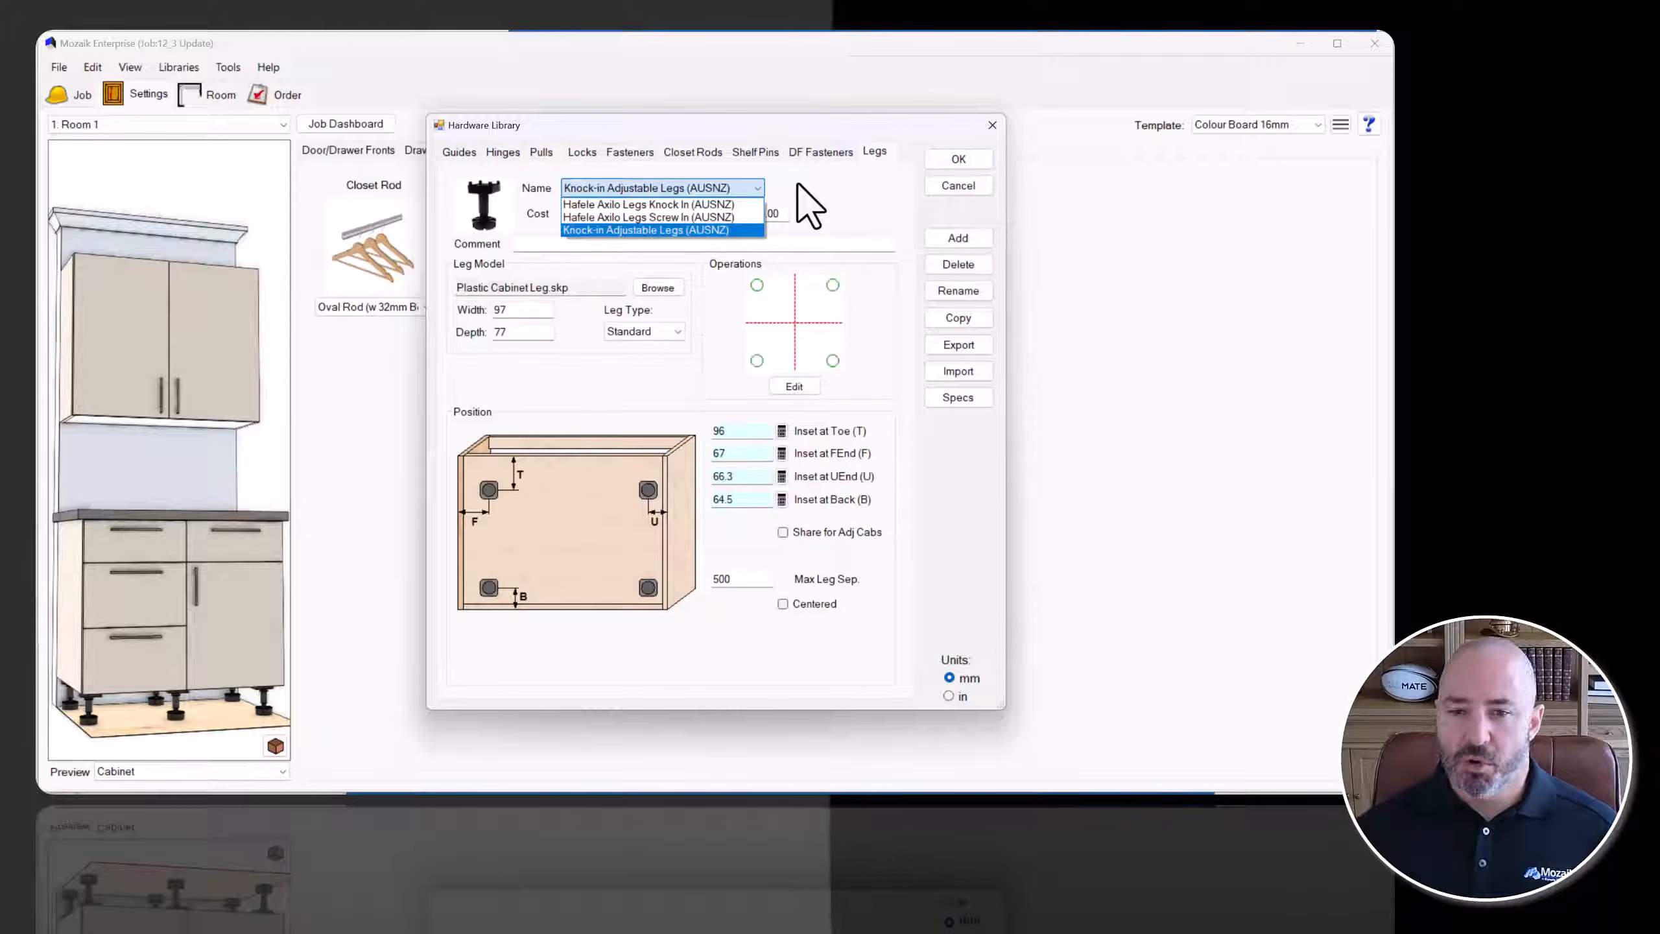
{"action": "left_click", "coordinate": [810, 206]}
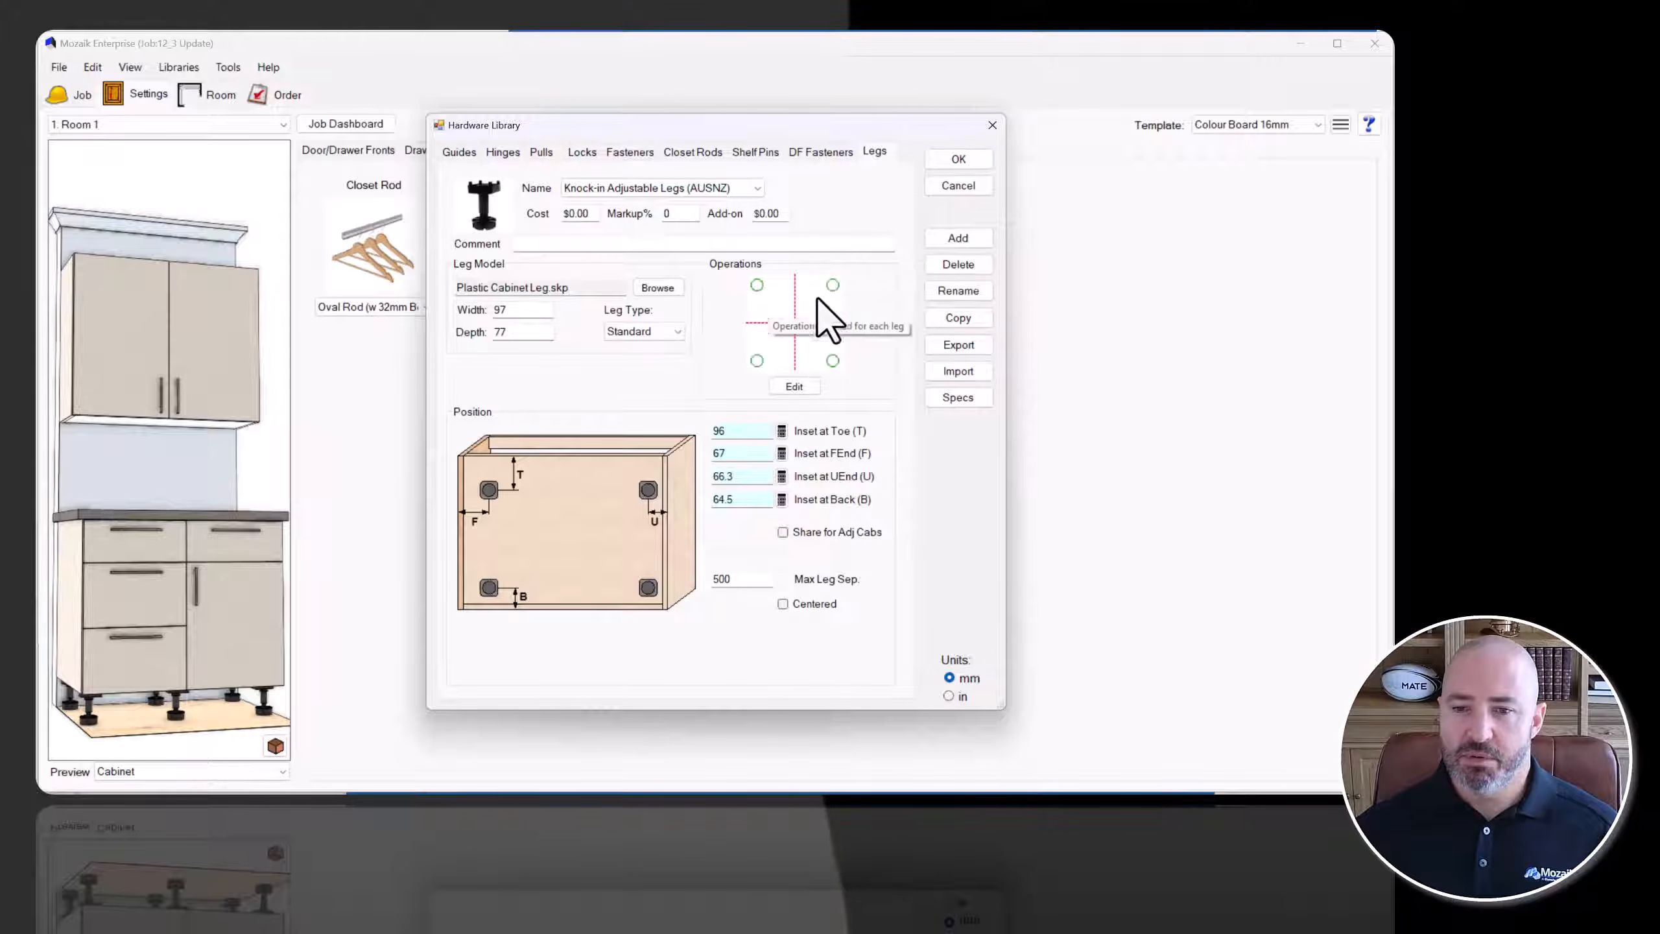
{"action": "left_click", "coordinate": [802, 385]}
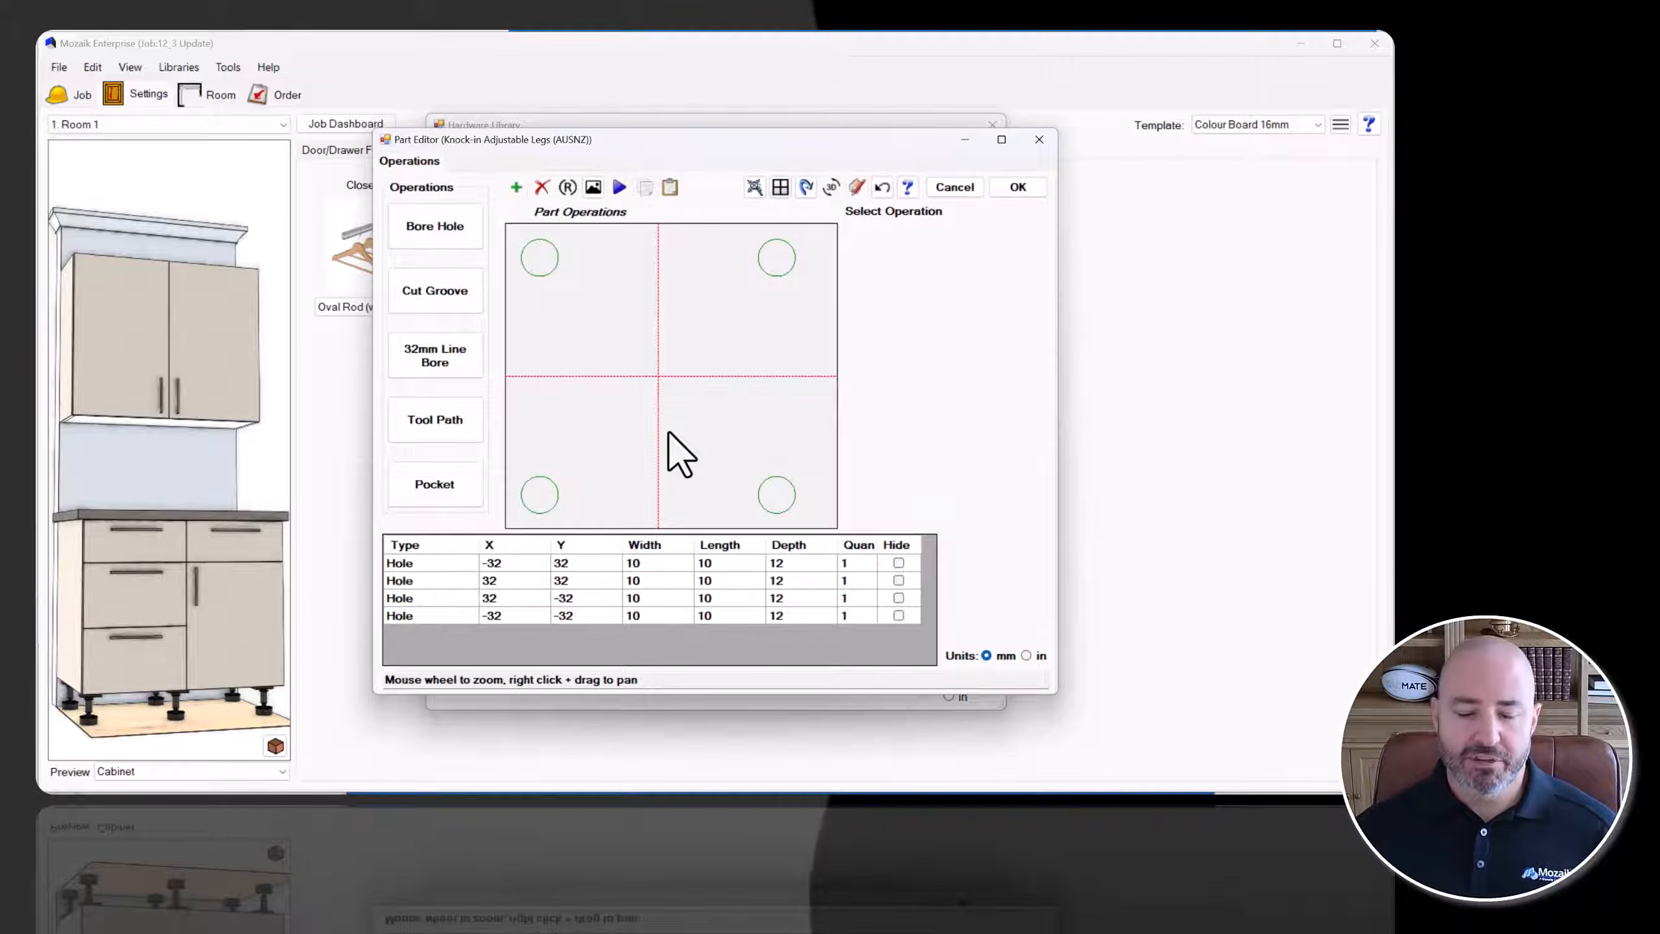
{"action": "left_click", "coordinate": [1016, 187]}
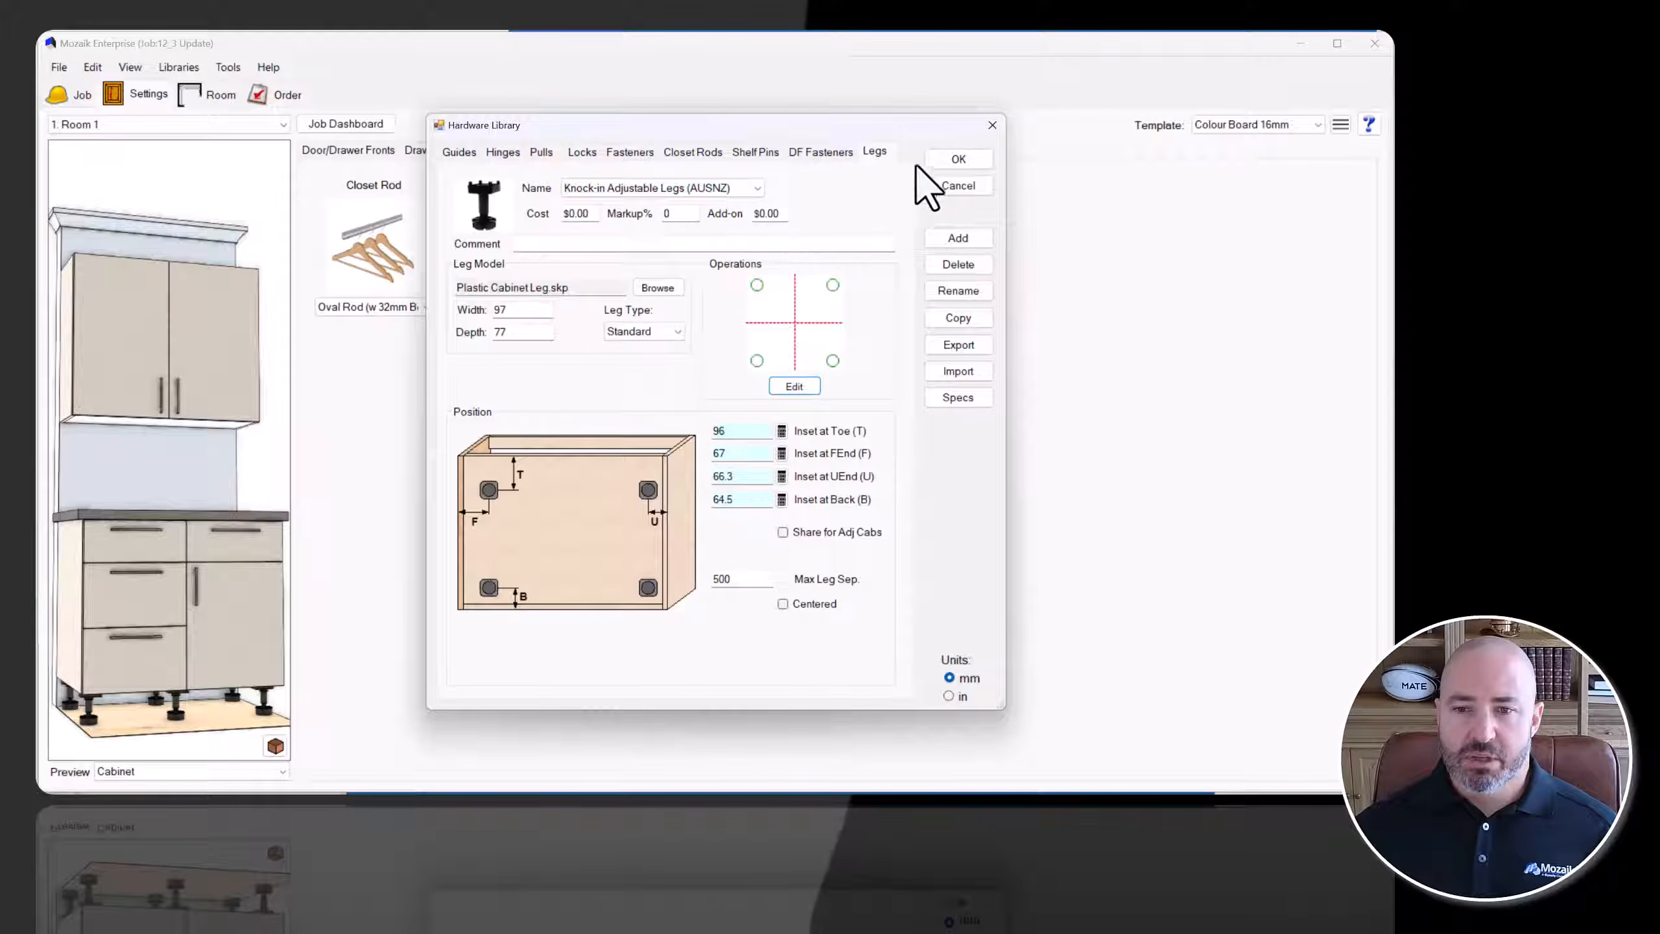
{"action": "left_click", "coordinate": [943, 159]}
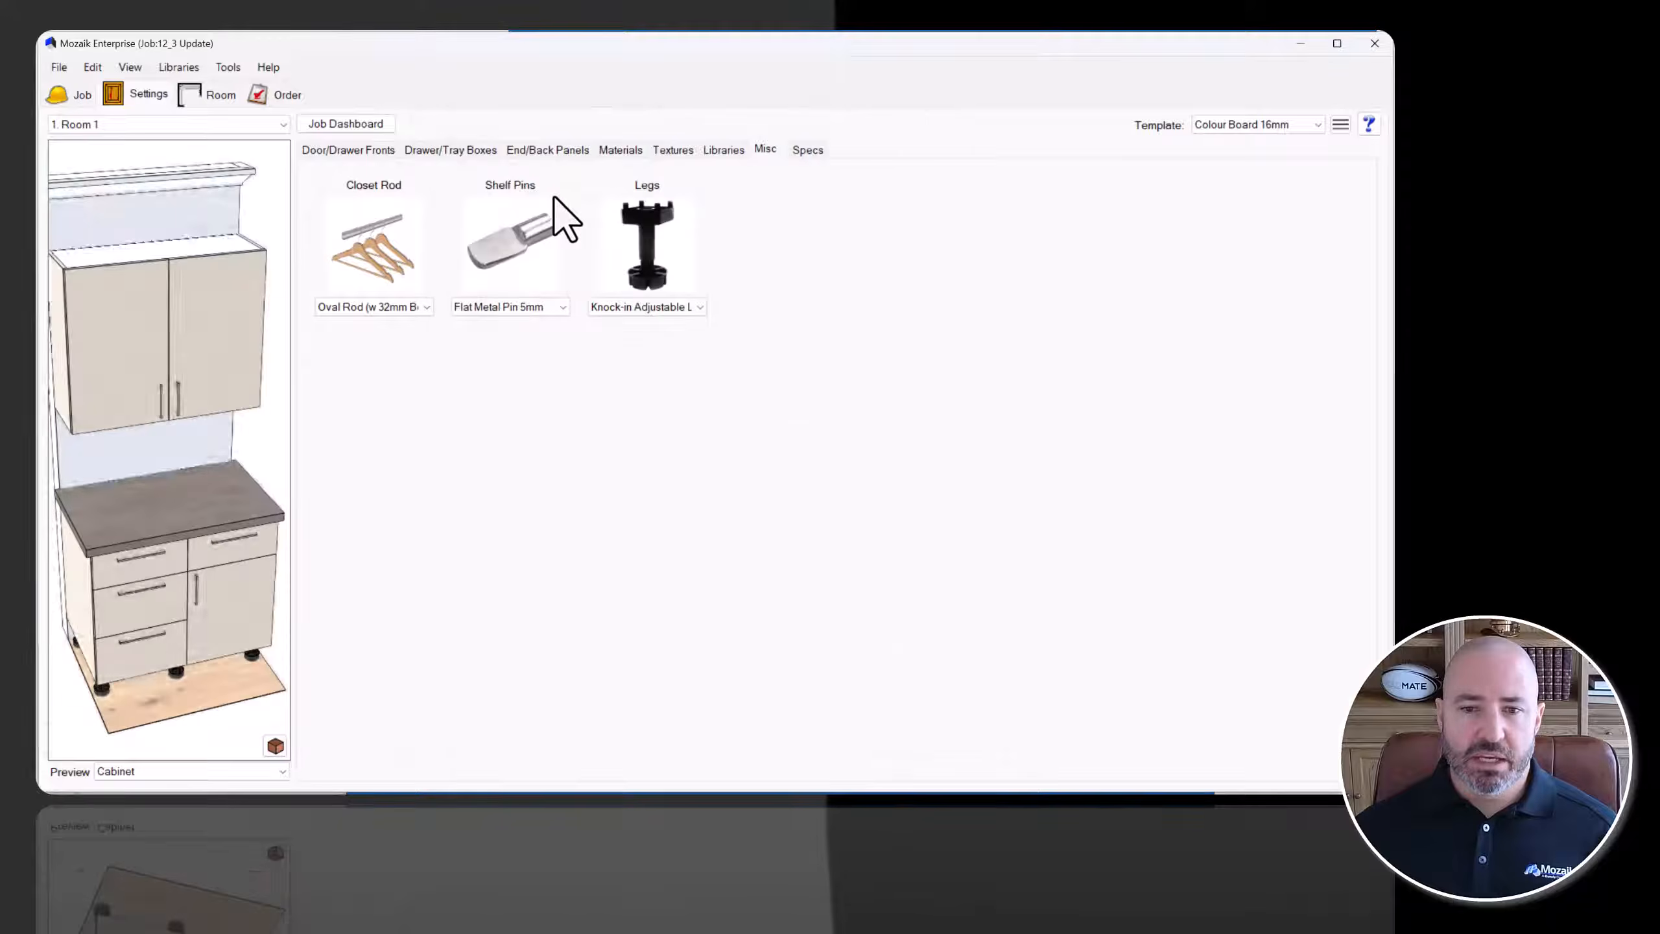
Lay out Room 1 with the typical single-wall layout.
{"action": "left_click", "coordinate": [214, 96]}
{"action": "left_click", "coordinate": [72, 155]}
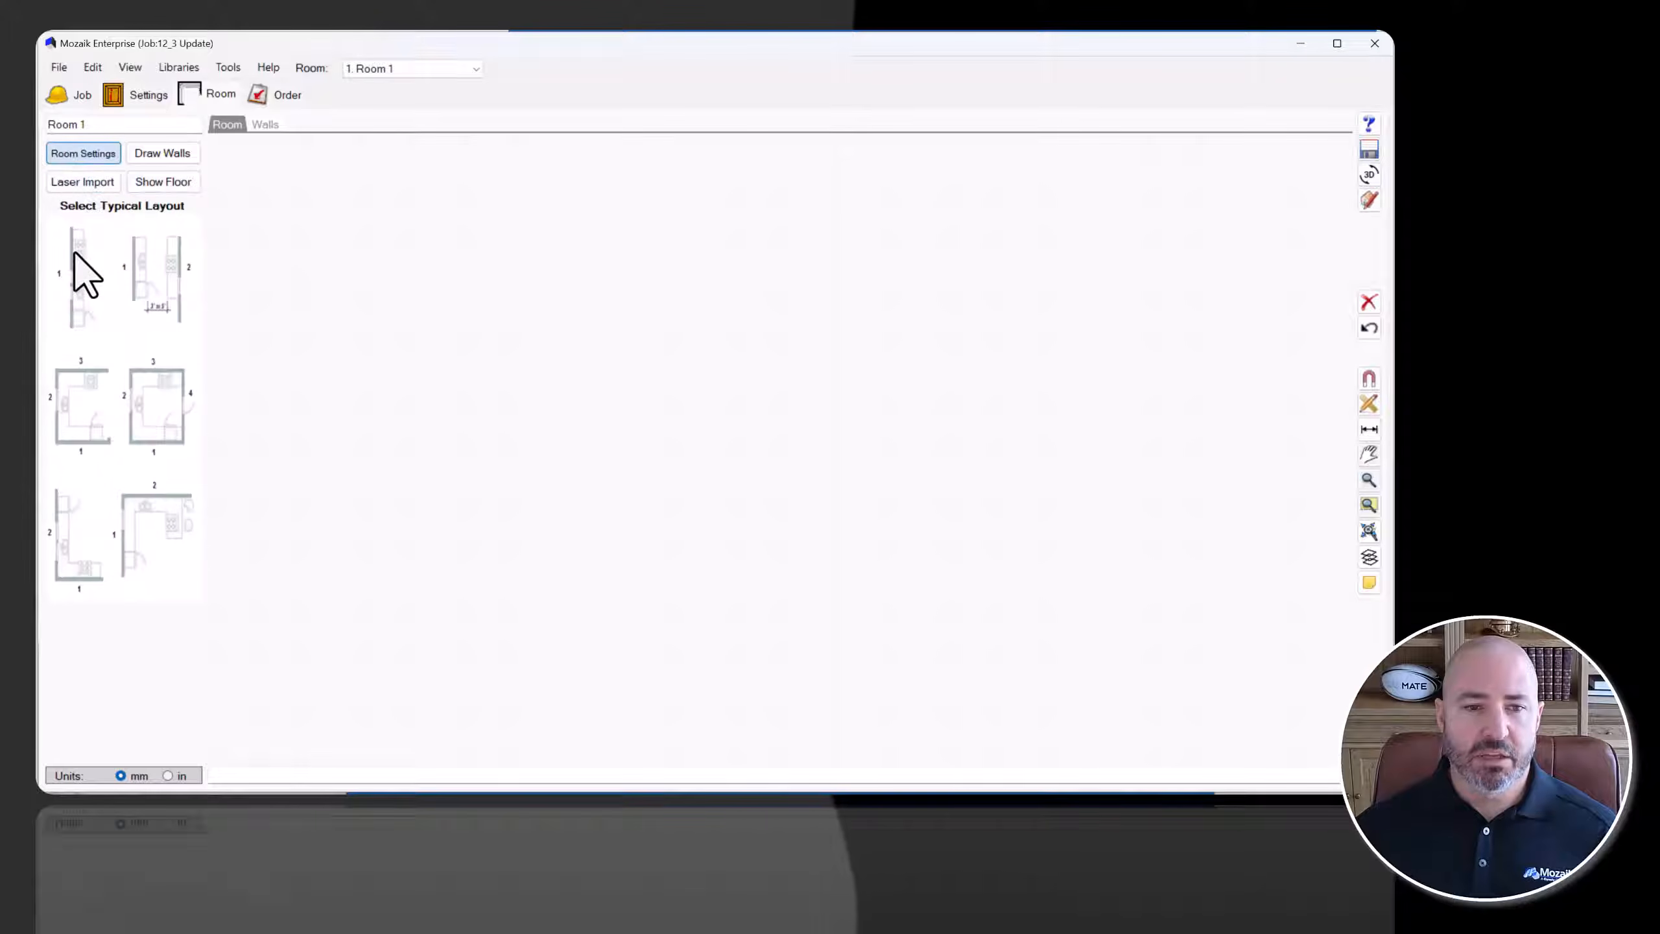
{"action": "left_click", "coordinate": [74, 258]}
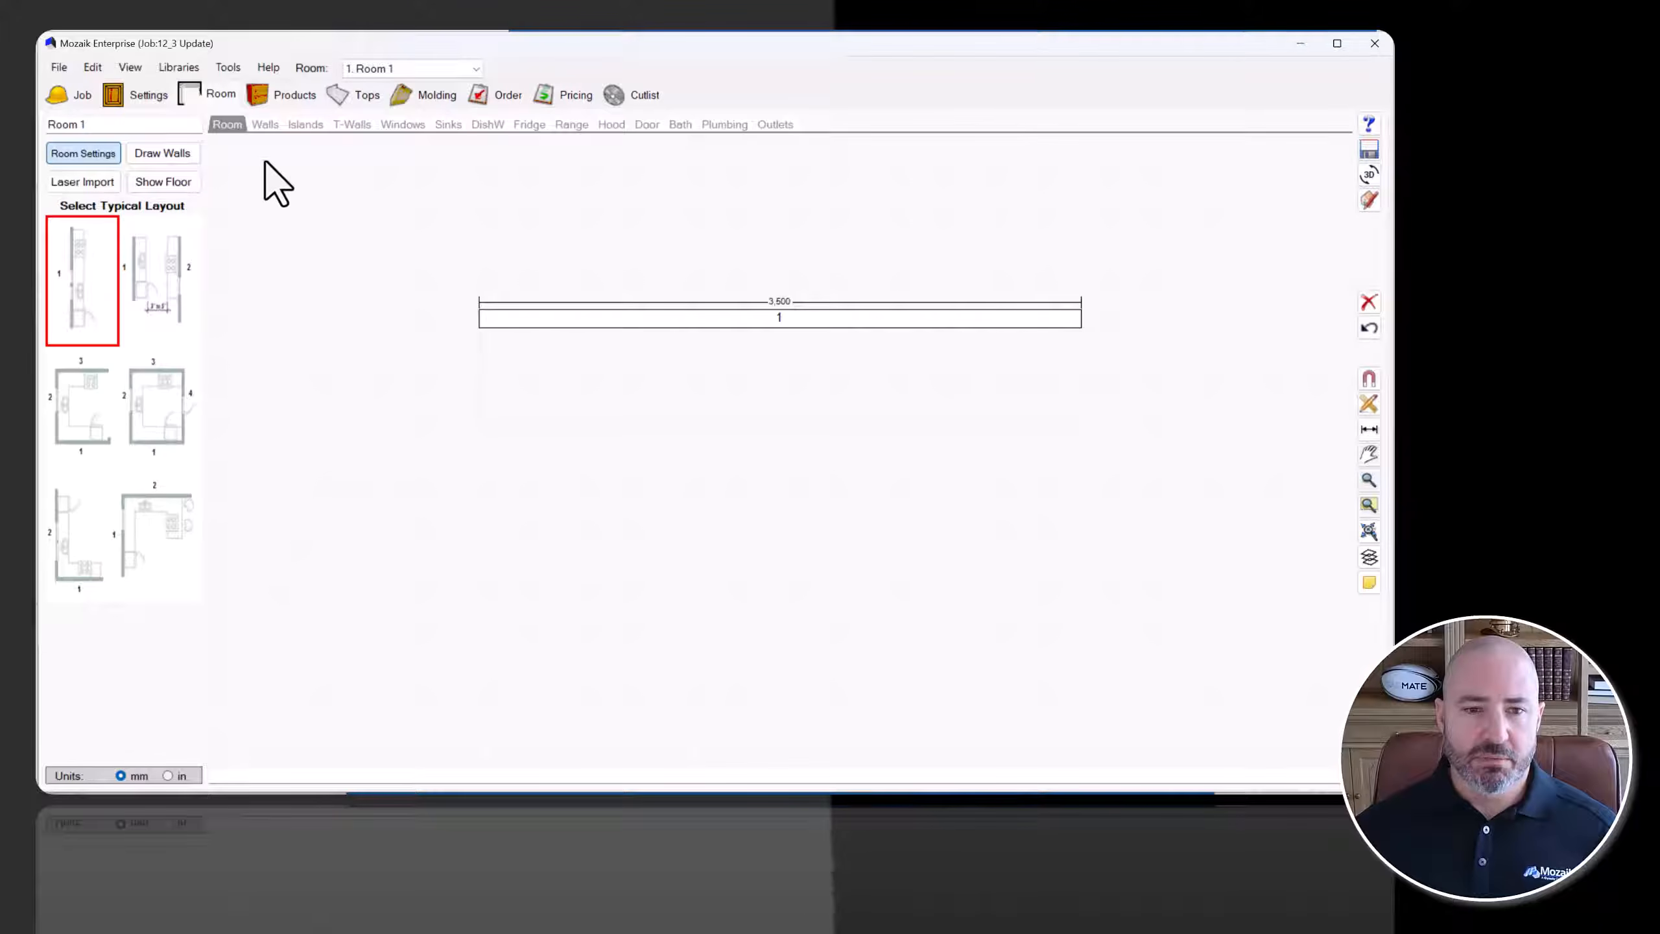
Autofill the wall with base and wall cabinets.
{"action": "left_click", "coordinate": [287, 96]}
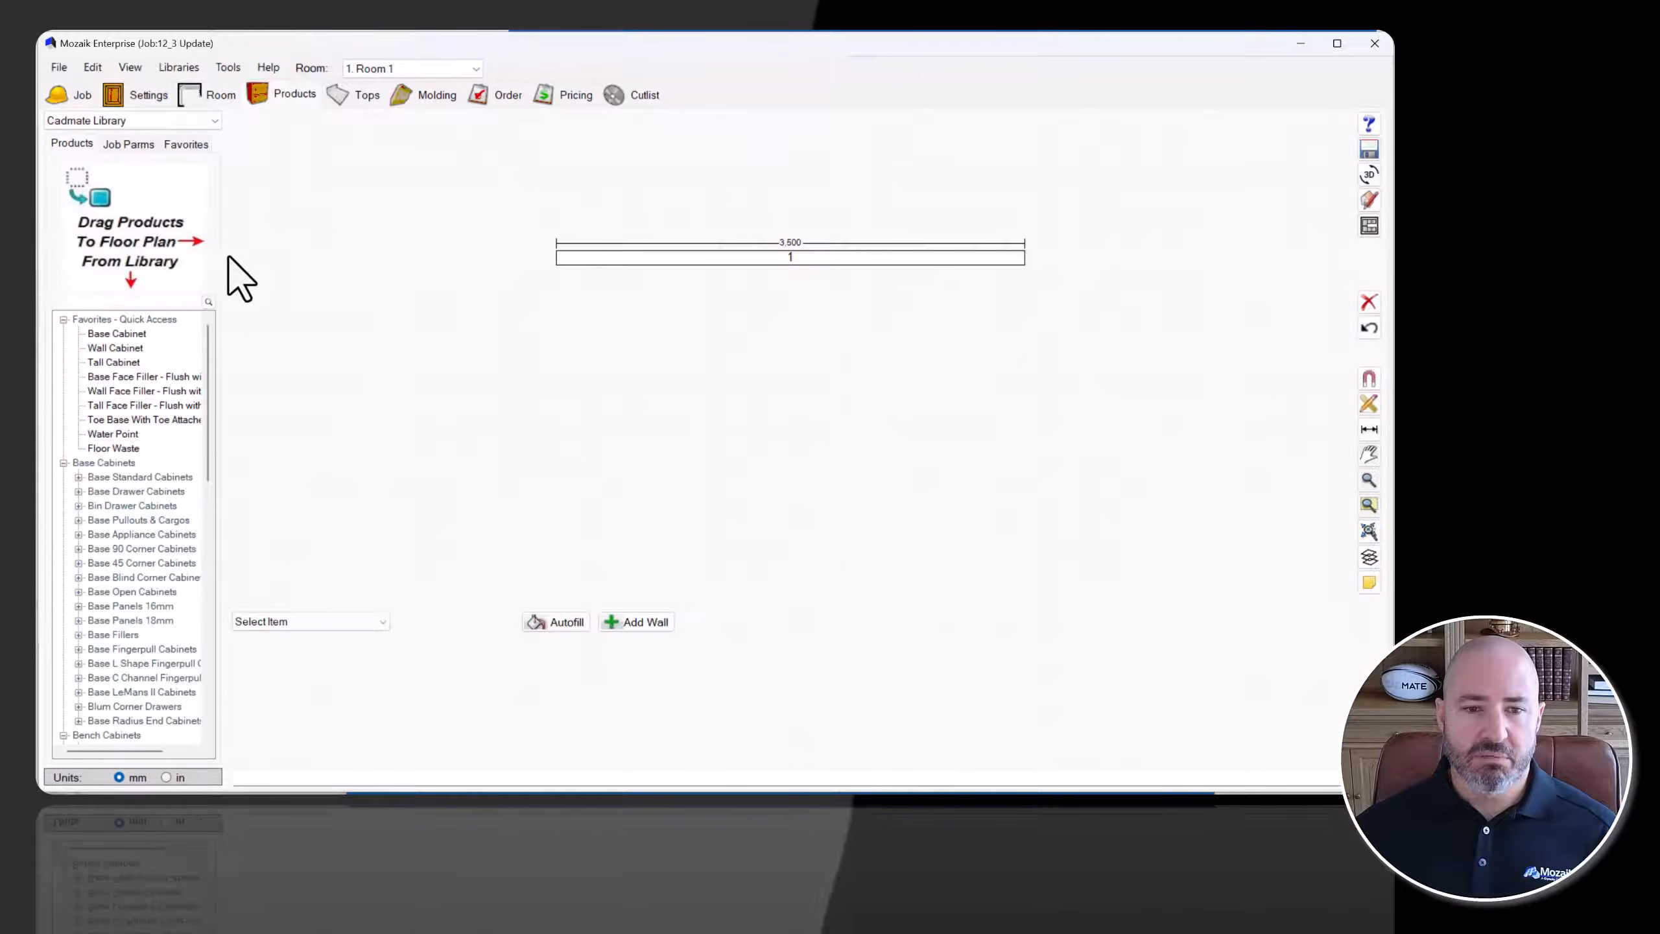
{"action": "left_click", "coordinate": [552, 620]}
{"action": "left_click", "coordinate": [894, 371]}
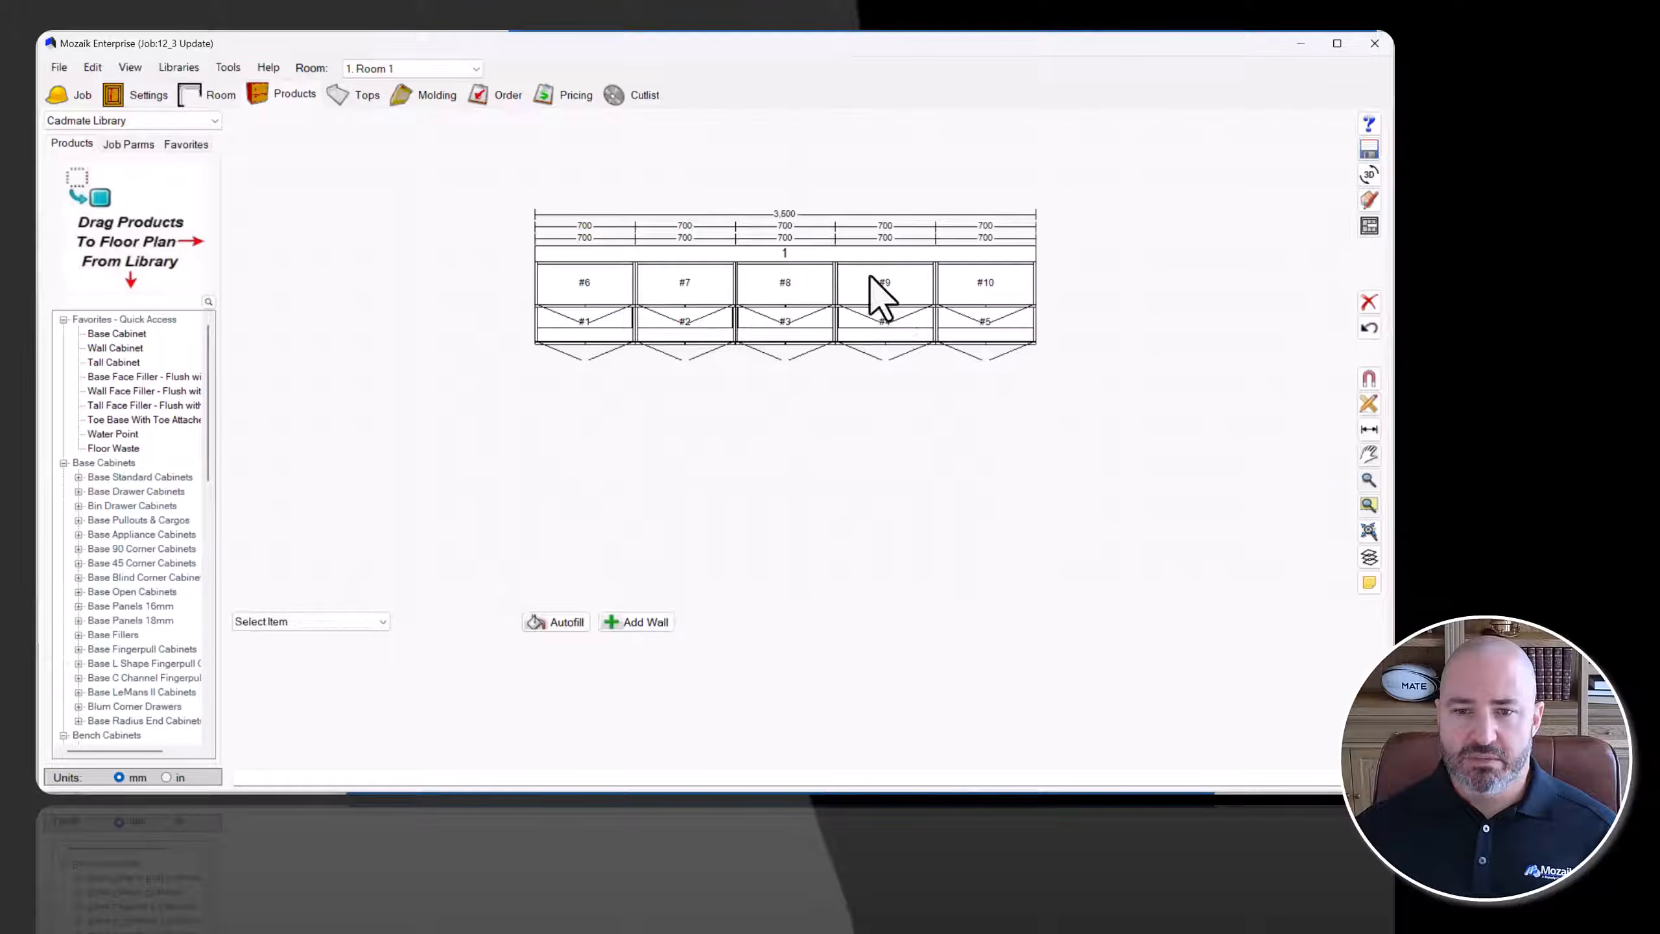
Change the floor plan's room layer display mode to Wireframe.
{"action": "scroll", "coordinate": [922, 268], "scroll_direction": "up", "scroll_amount": 3}
{"action": "left_click", "coordinate": [1369, 556]}
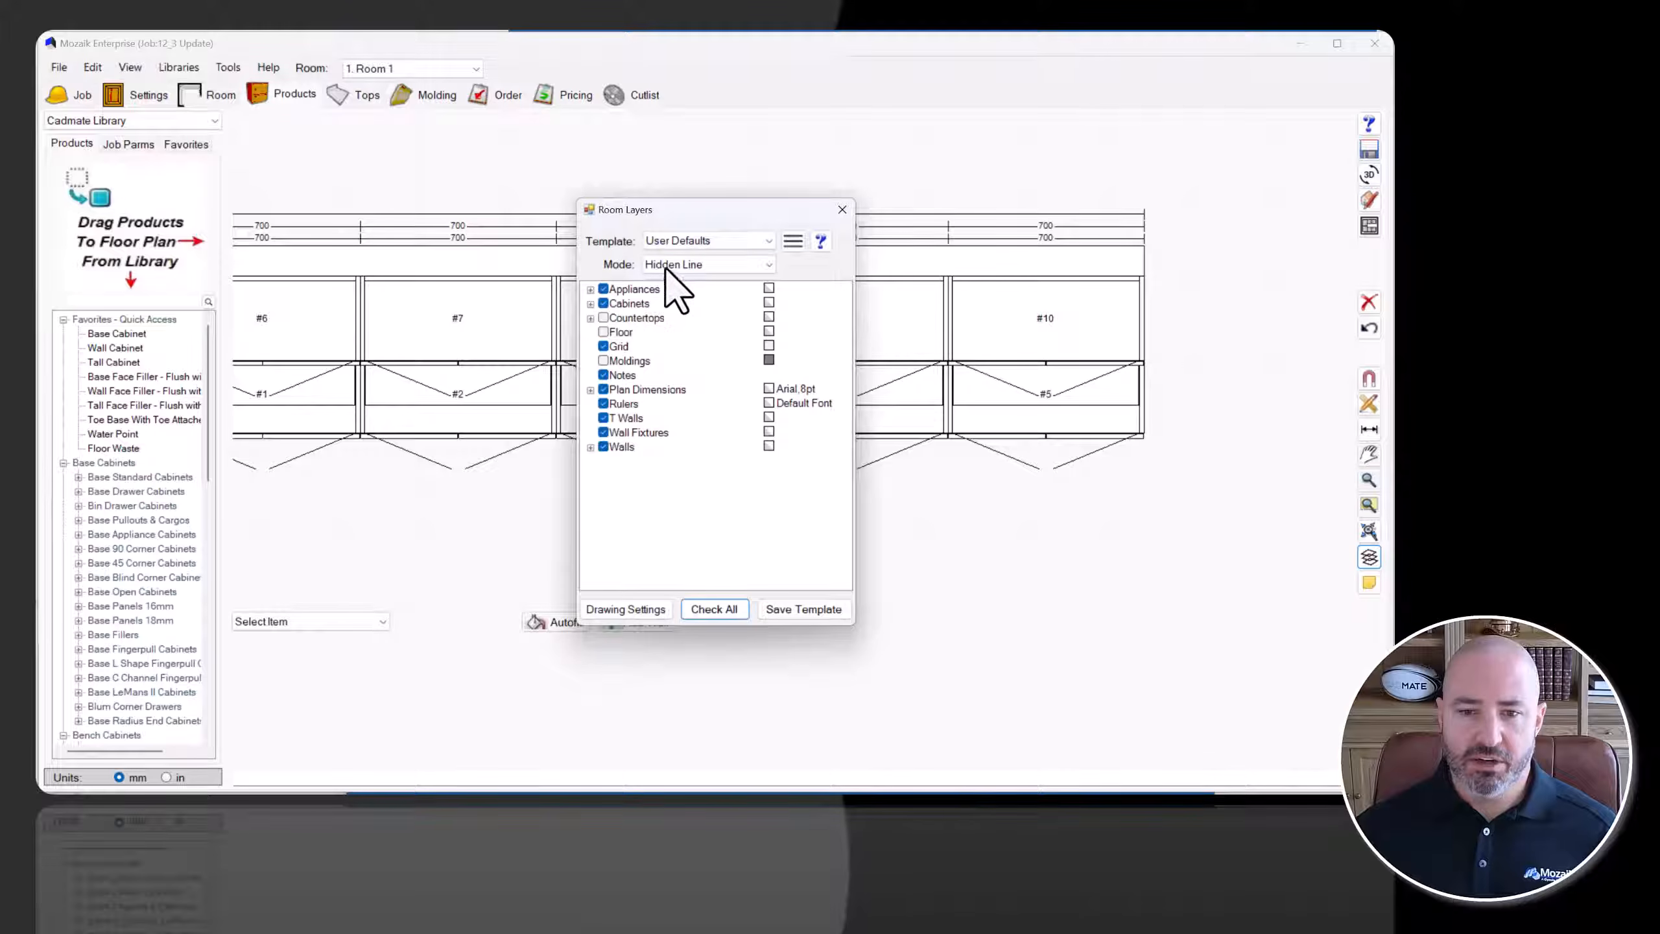
{"action": "left_click", "coordinate": [667, 264]}
{"action": "left_click", "coordinate": [673, 290]}
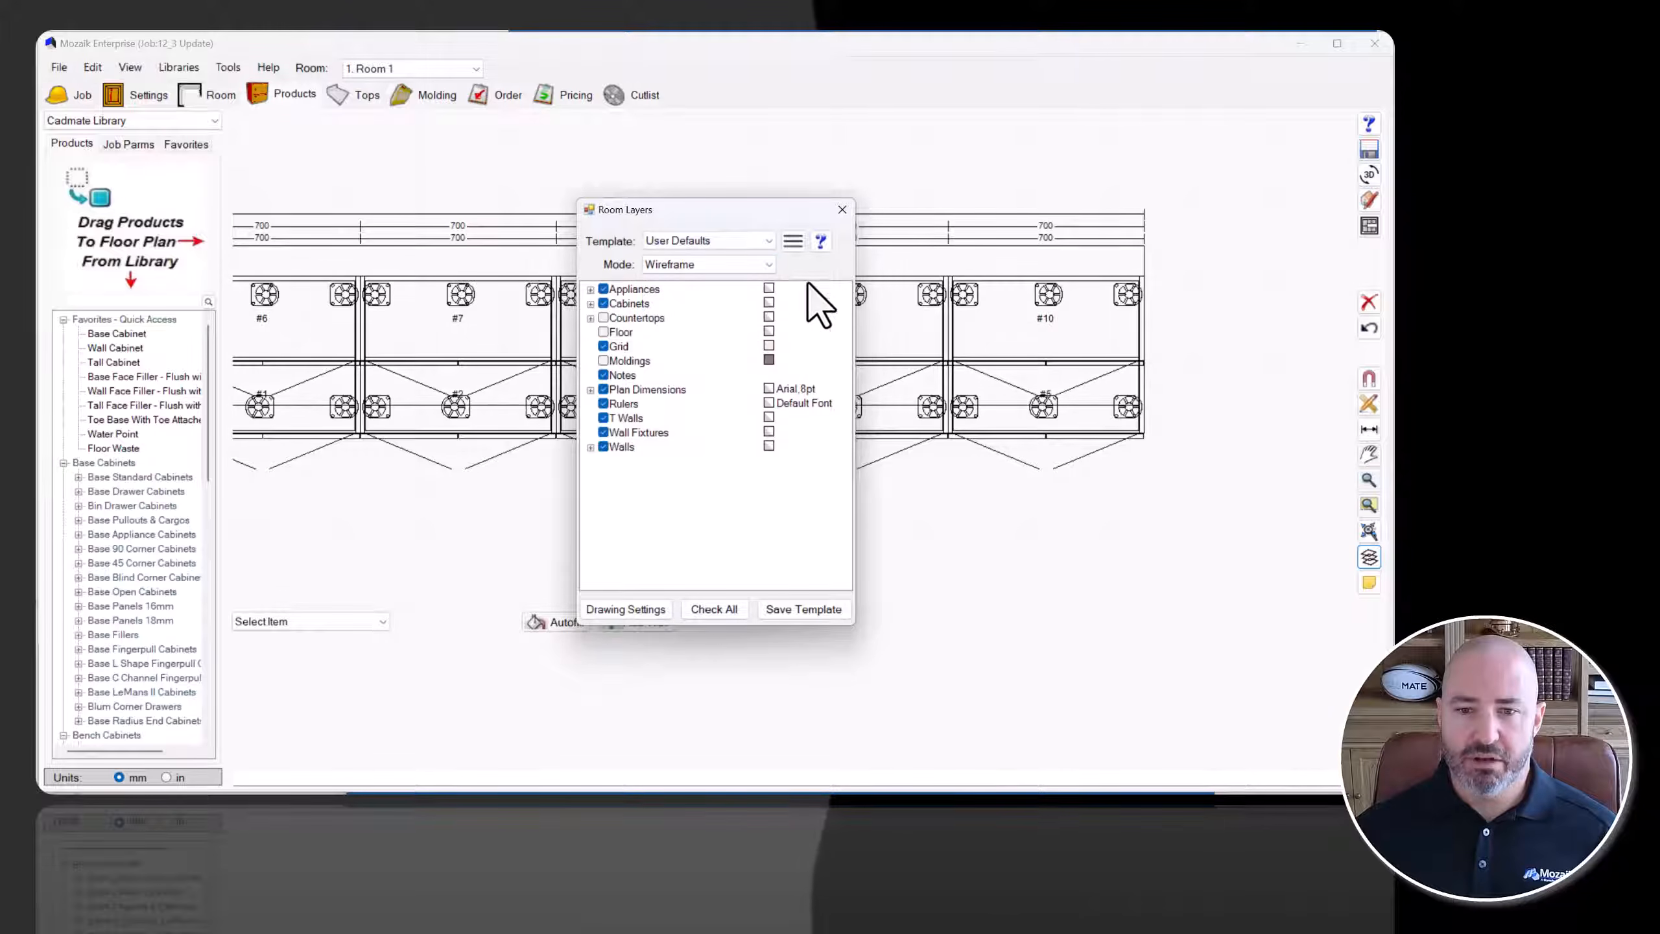
{"action": "left_click", "coordinate": [842, 210]}
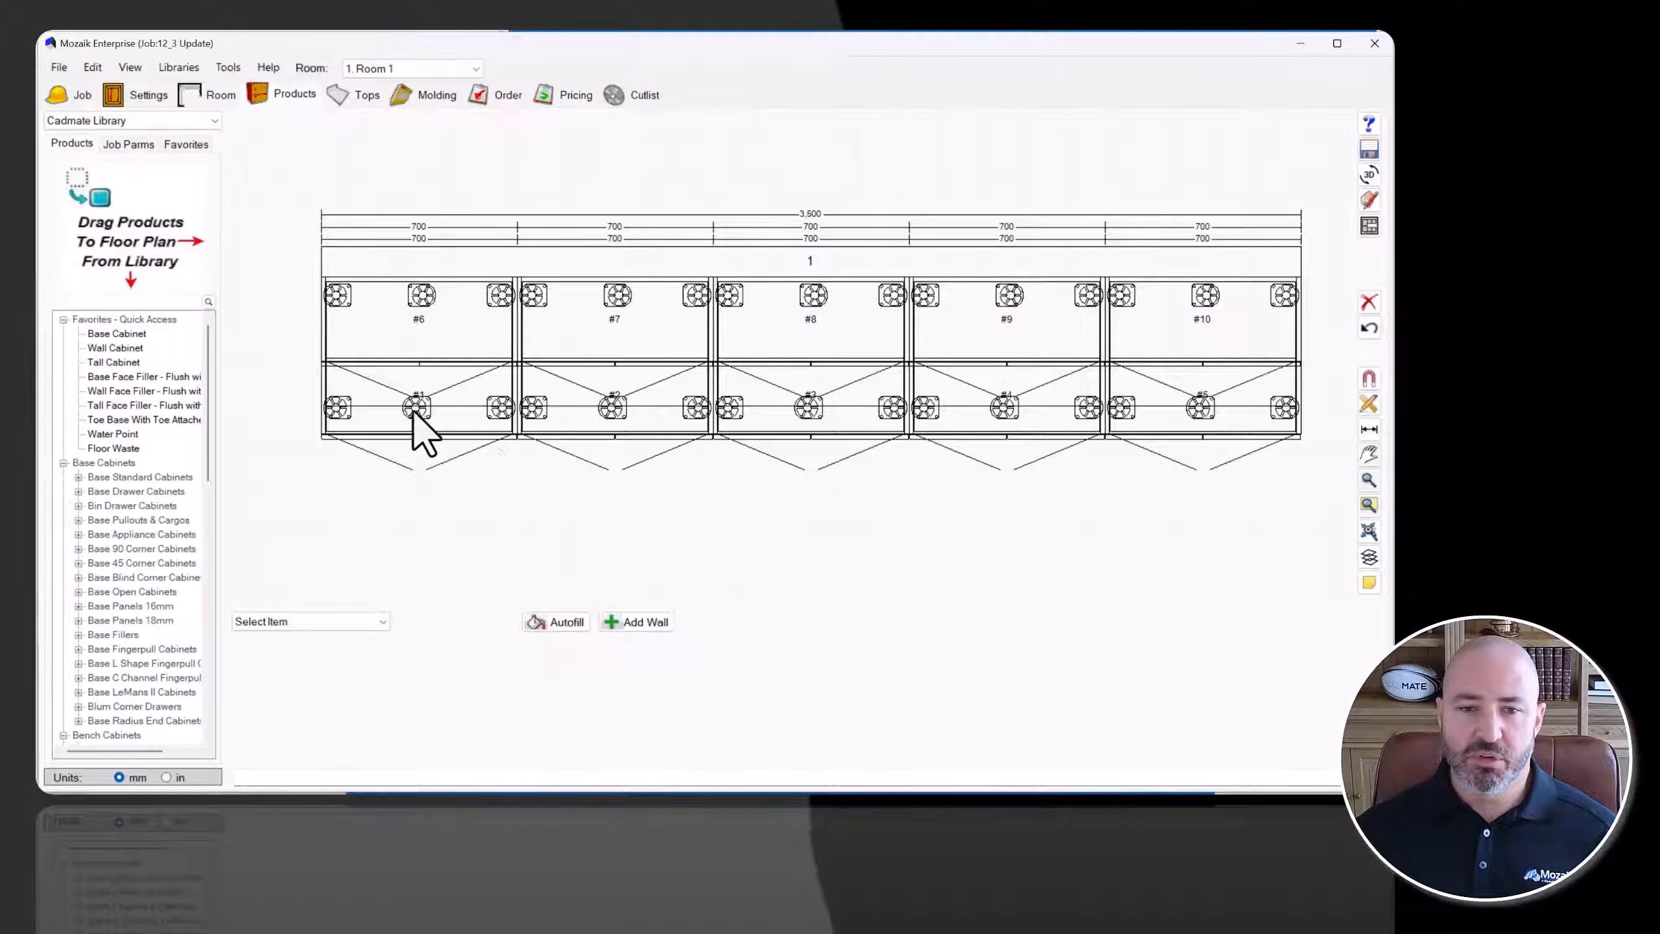
Toggle the Legs layer under Cabinets off and back on in the room layers.
{"action": "scroll", "coordinate": [366, 376], "scroll_direction": "up", "scroll_amount": 2}
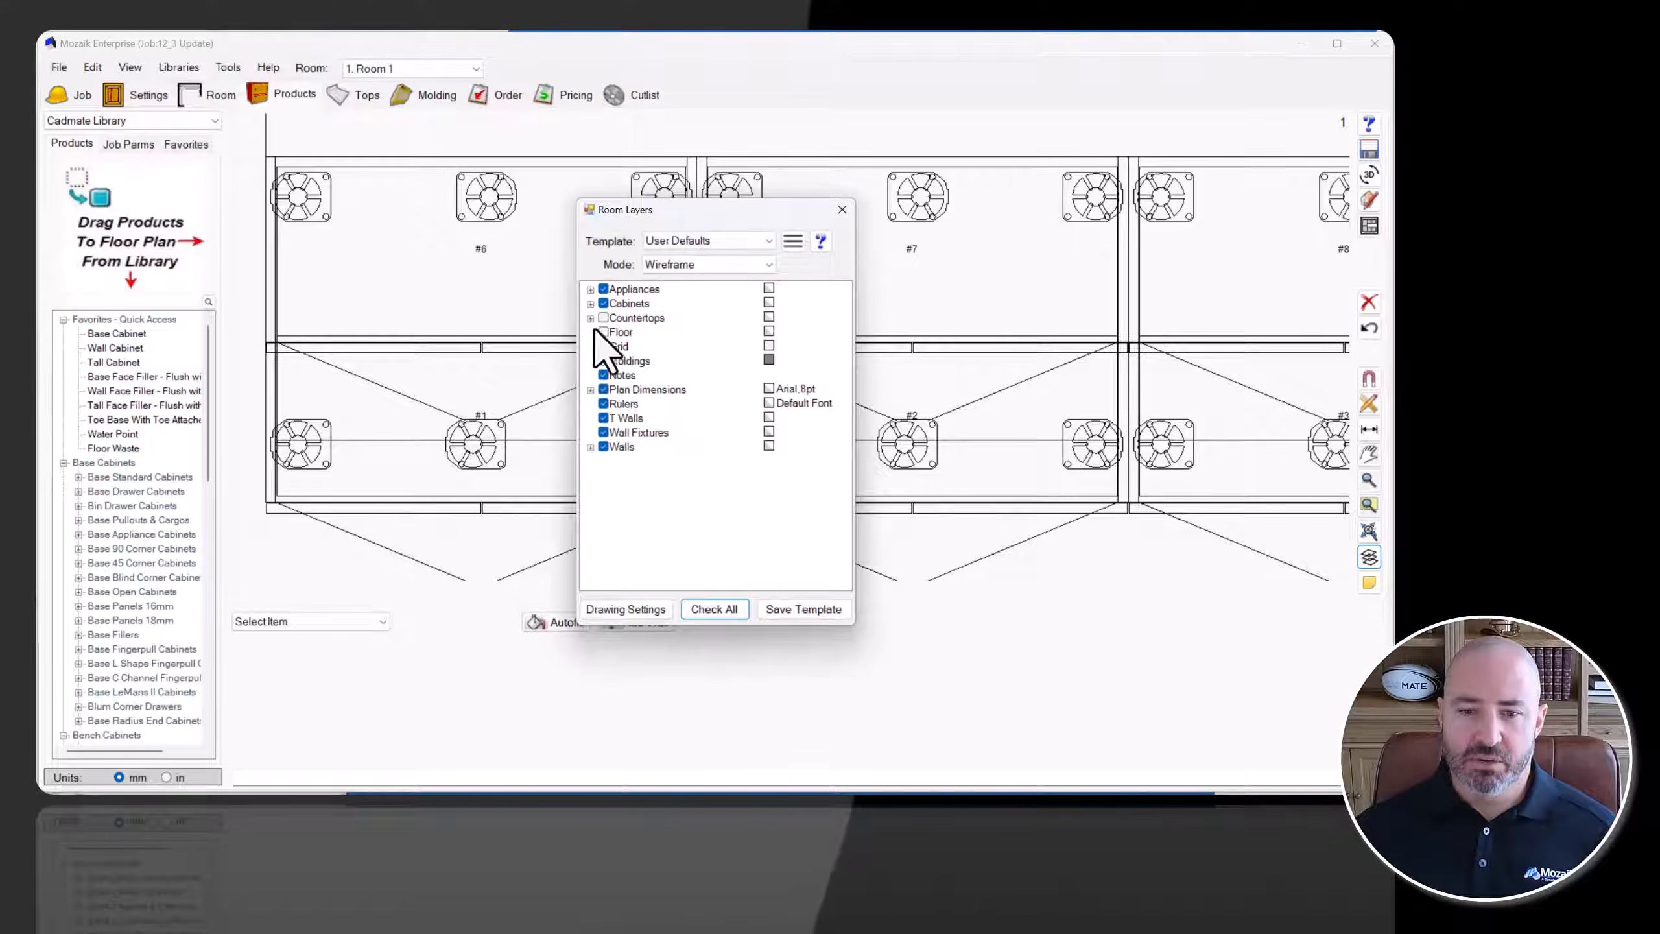
{"action": "left_click", "coordinate": [590, 303]}
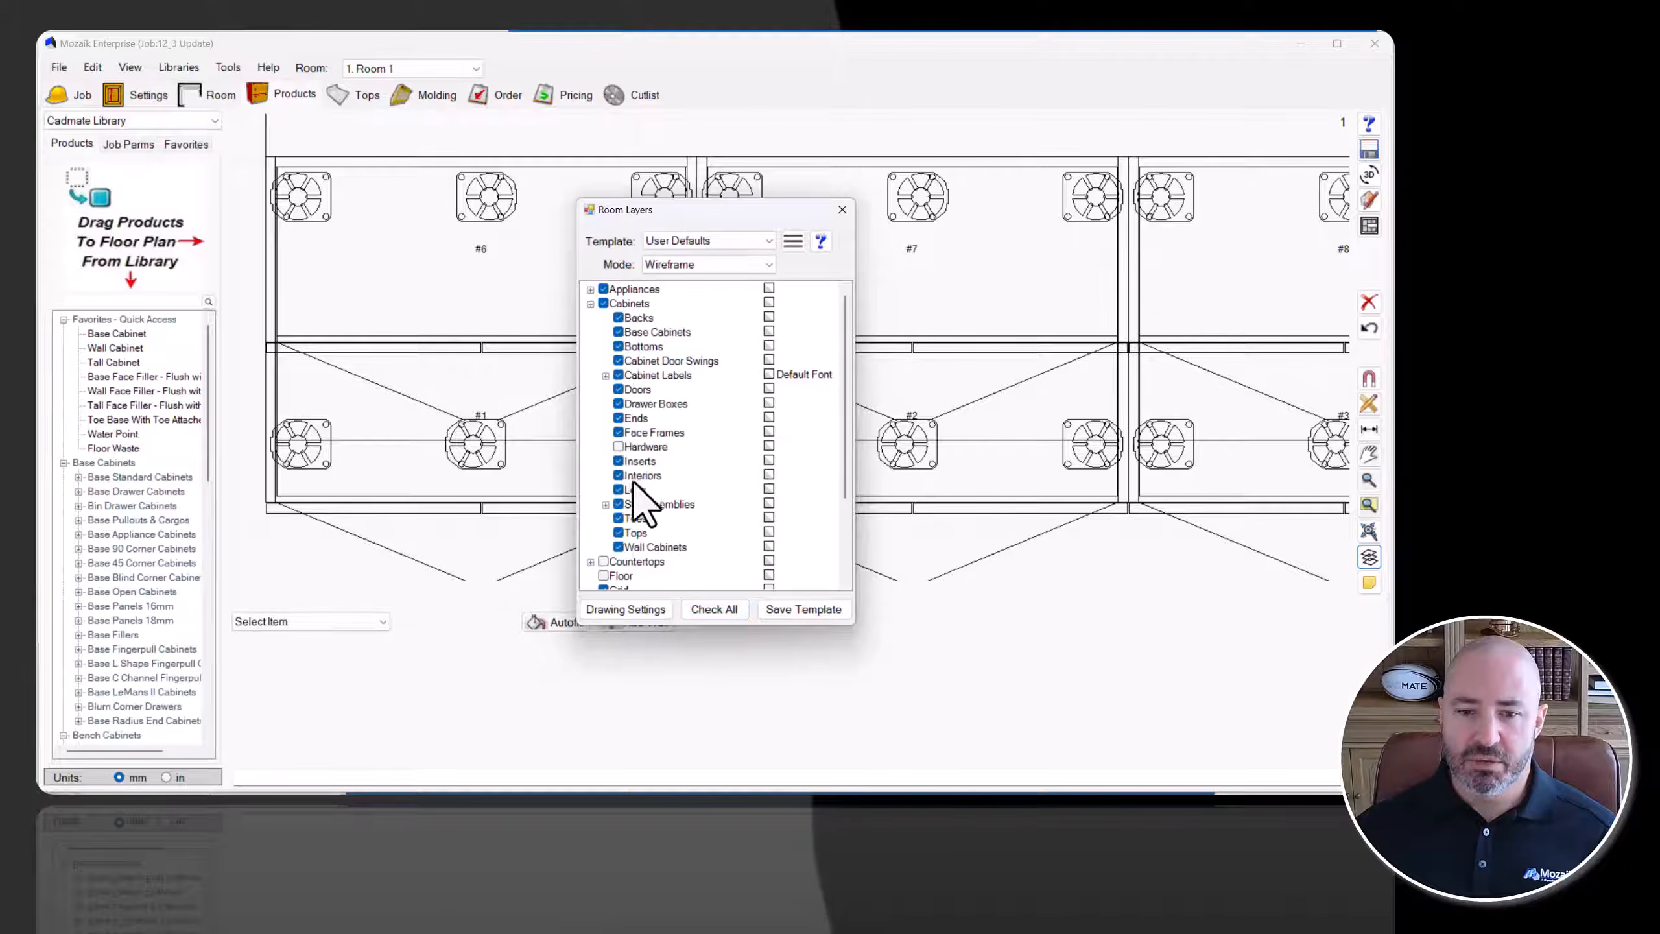
{"action": "left_click", "coordinate": [620, 490]}
{"action": "left_click", "coordinate": [620, 490]}
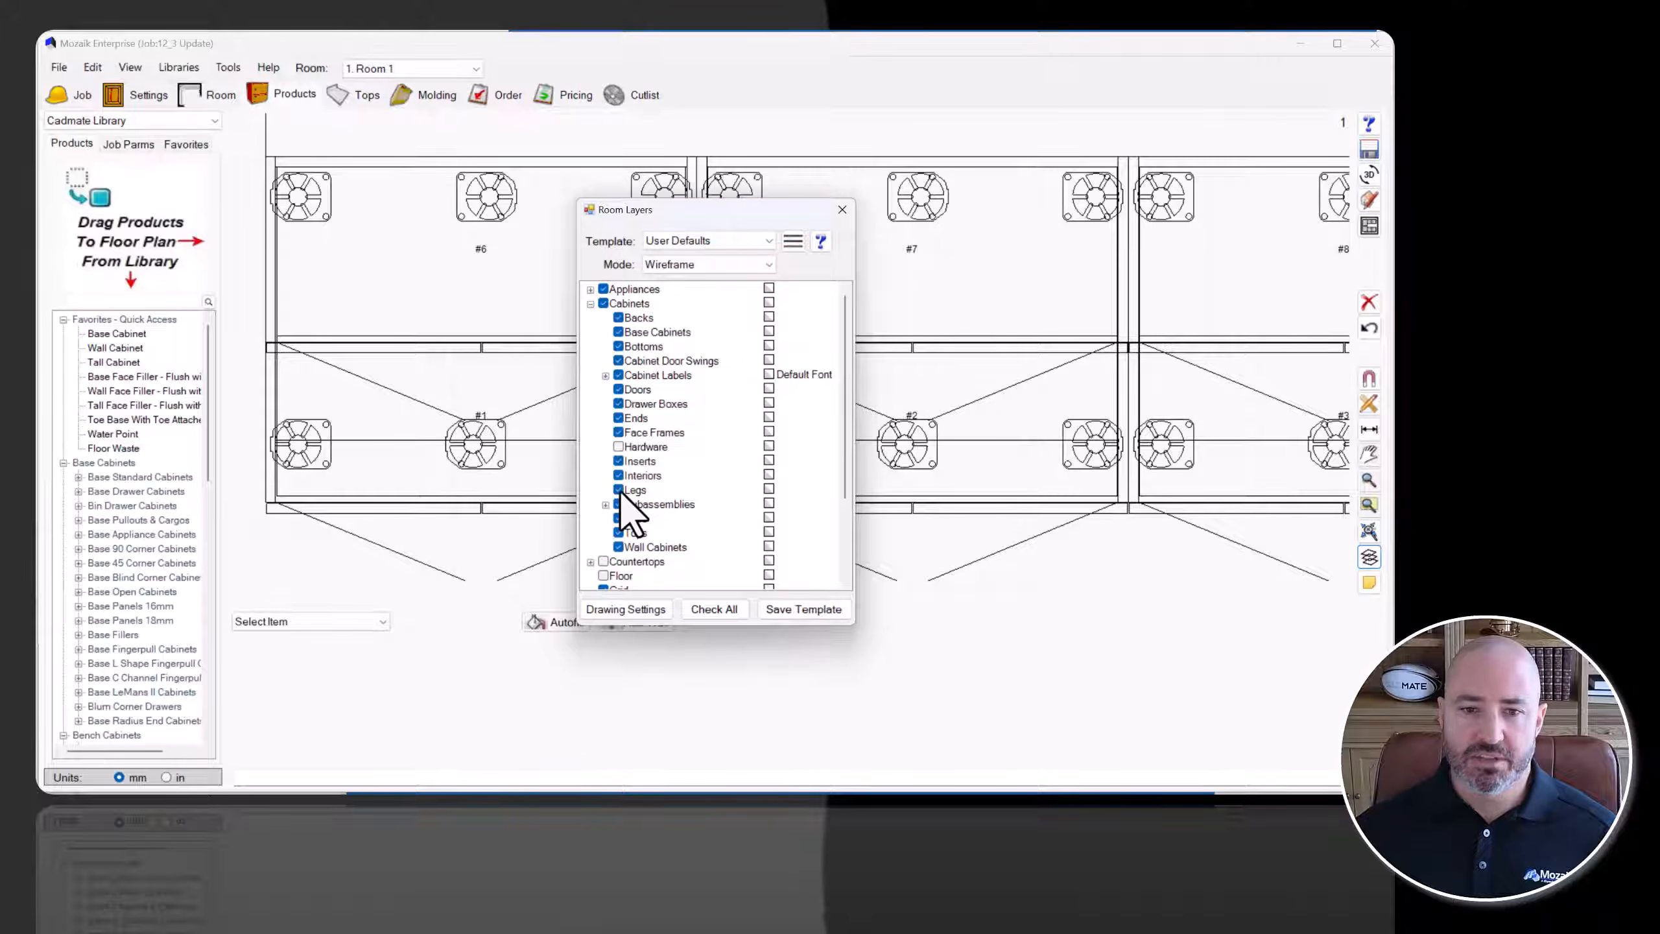
{"action": "left_click", "coordinate": [840, 210]}
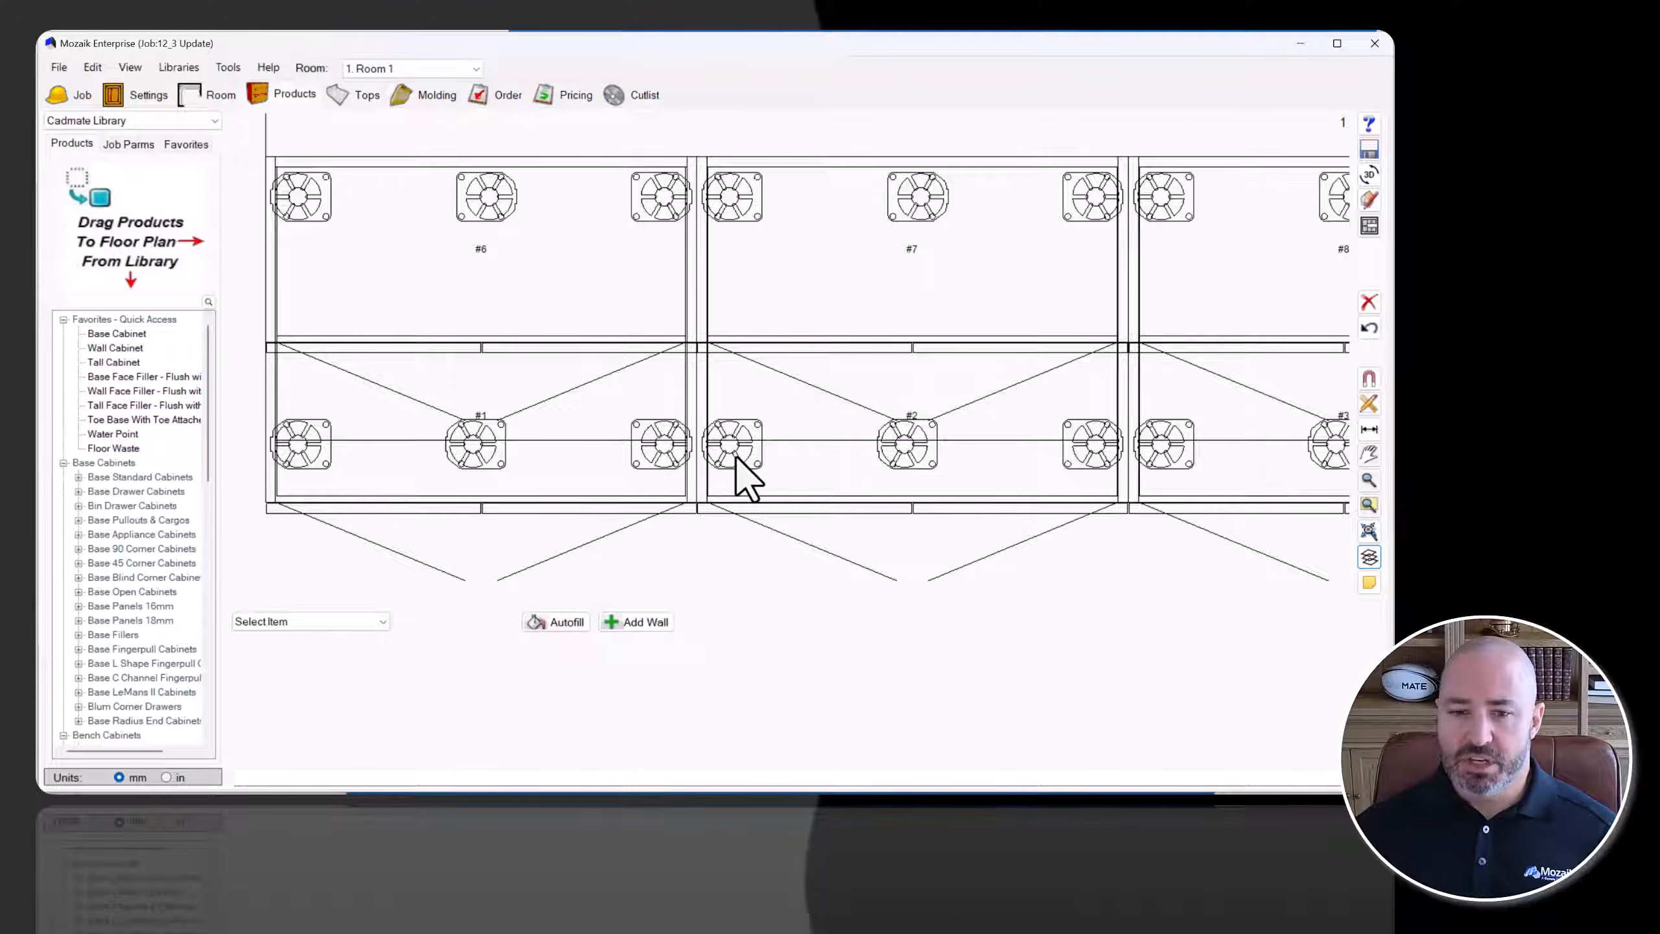
Enable Share for Adj Cabs for the Knock-in Adjustable Legs in the hardware library.
{"action": "left_click", "coordinate": [174, 67]}
{"action": "left_click", "coordinate": [231, 200]}
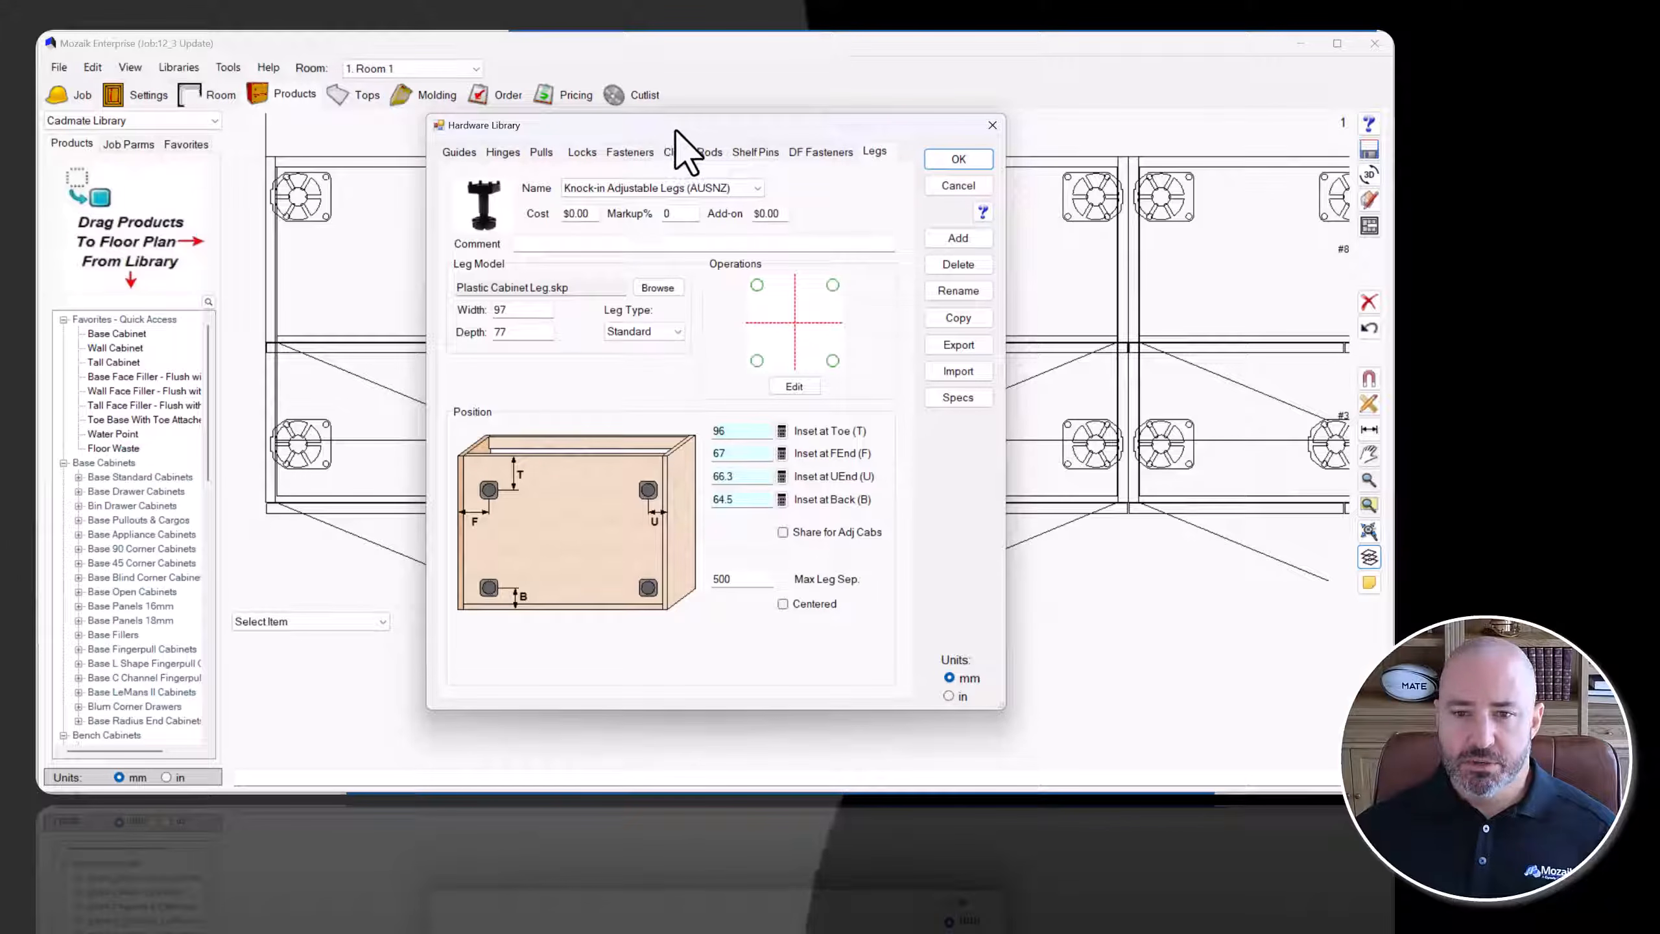
{"action": "left_click_drag", "start_coordinate": [676, 129], "coordinate": [465, 118]}
{"action": "left_click", "coordinate": [637, 520]}
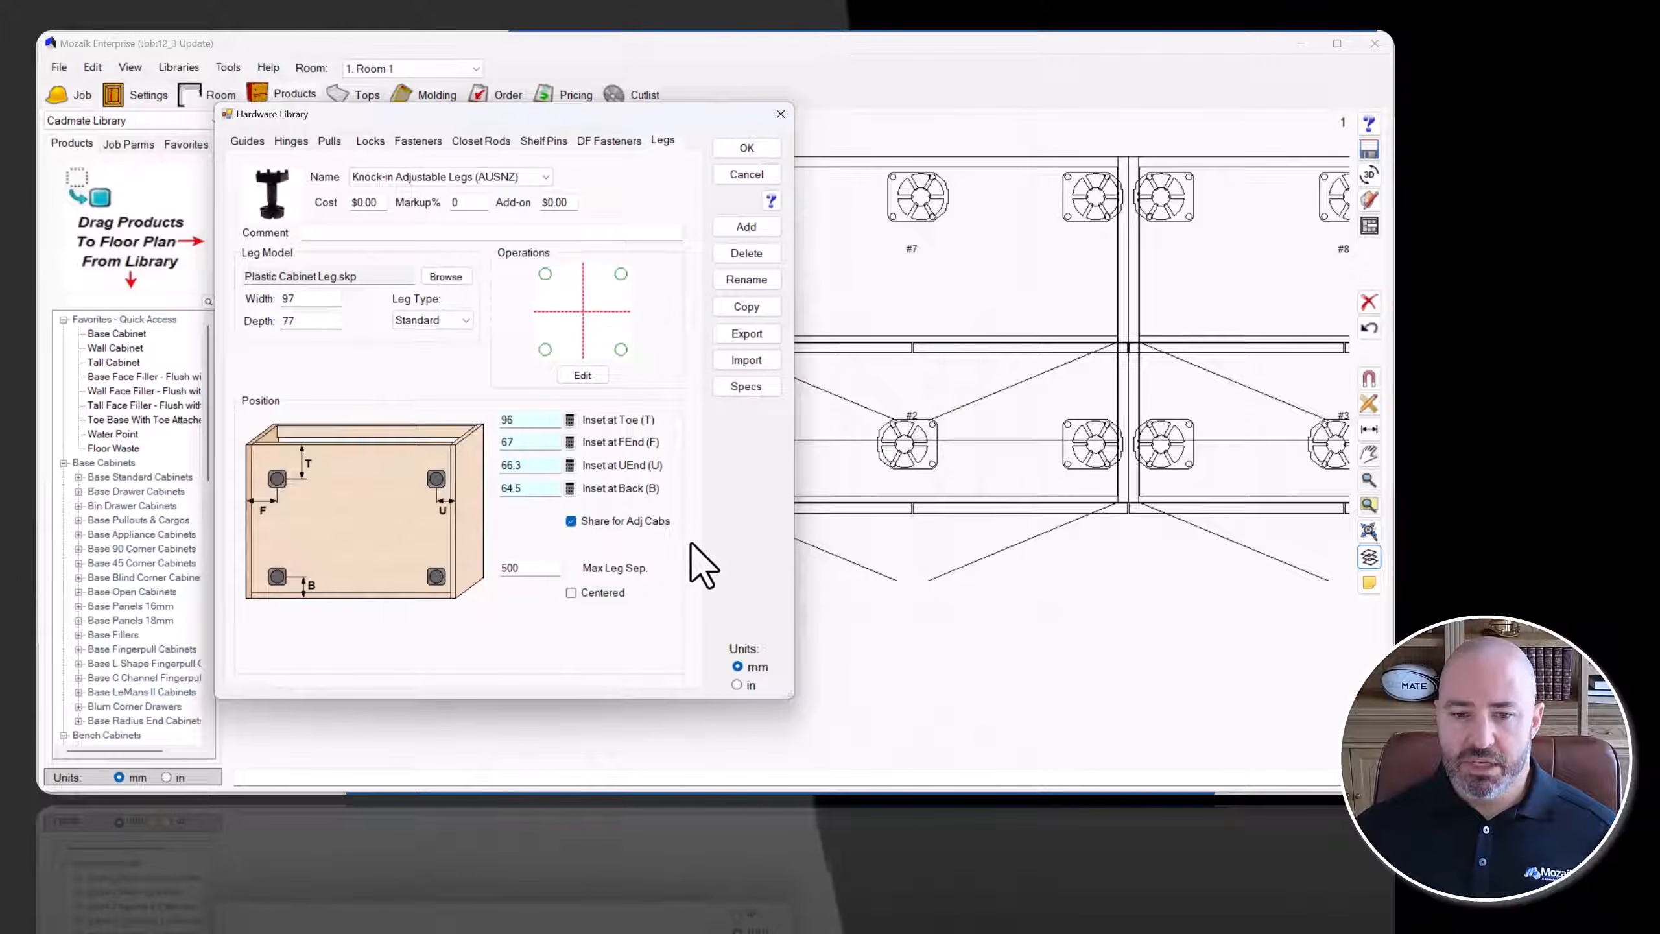
{"action": "left_click", "coordinate": [747, 149]}
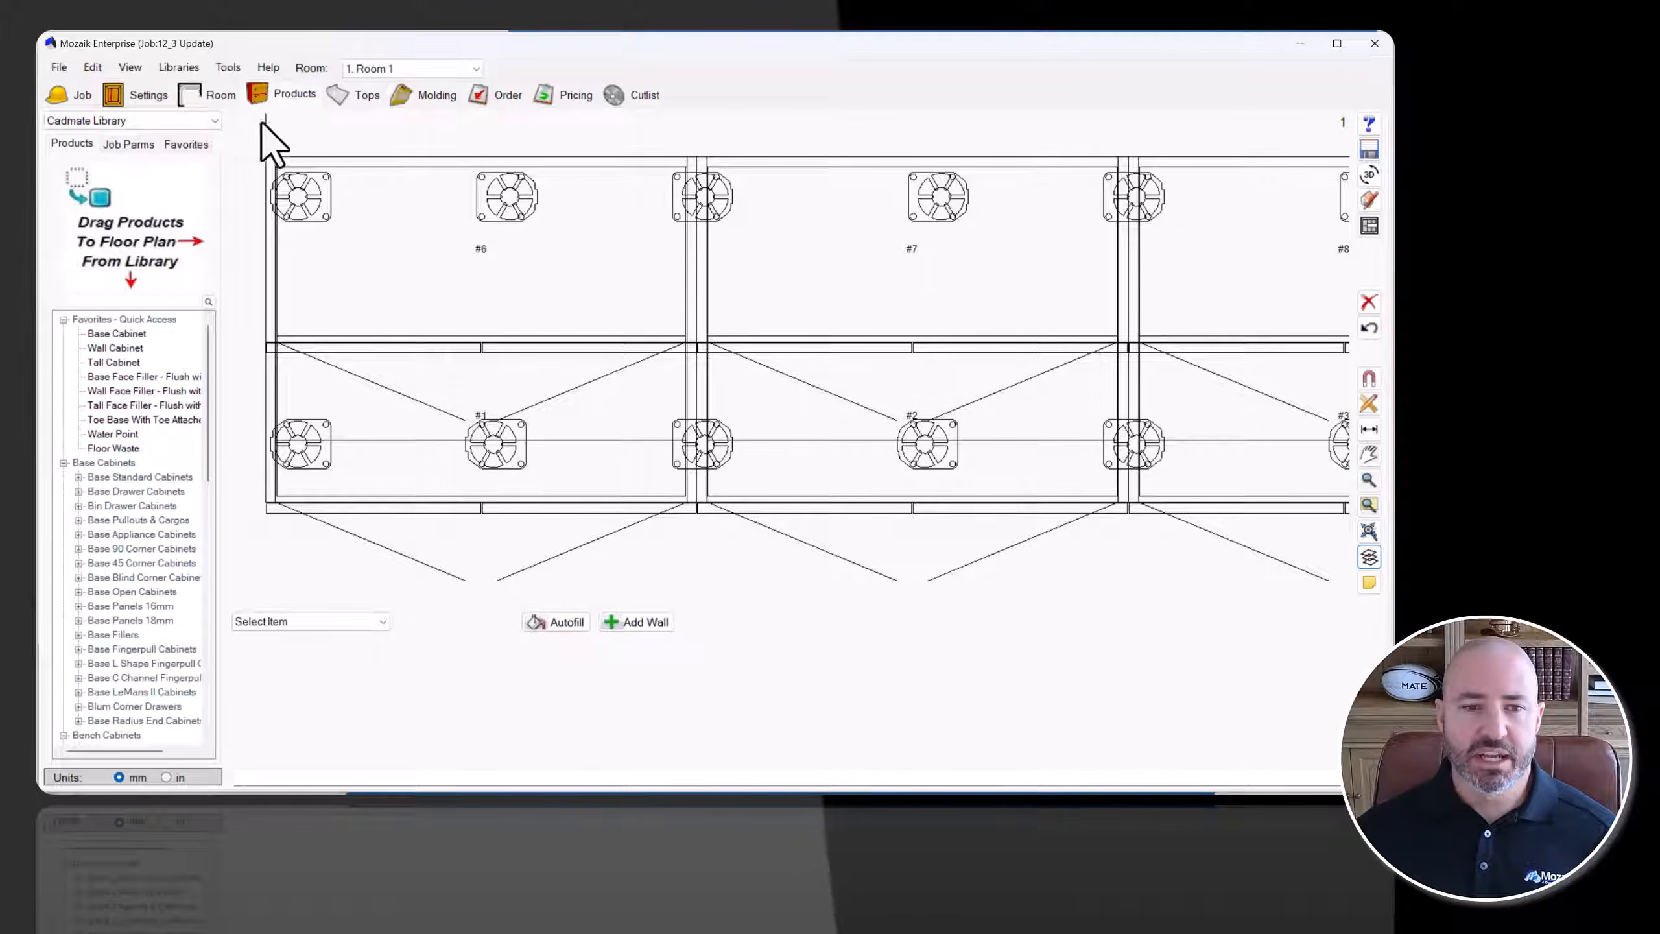
Set the Knock-in Adjustable Legs' Max Leg Sep. to 800 mm in the hardware library.
{"action": "left_click", "coordinate": [184, 67]}
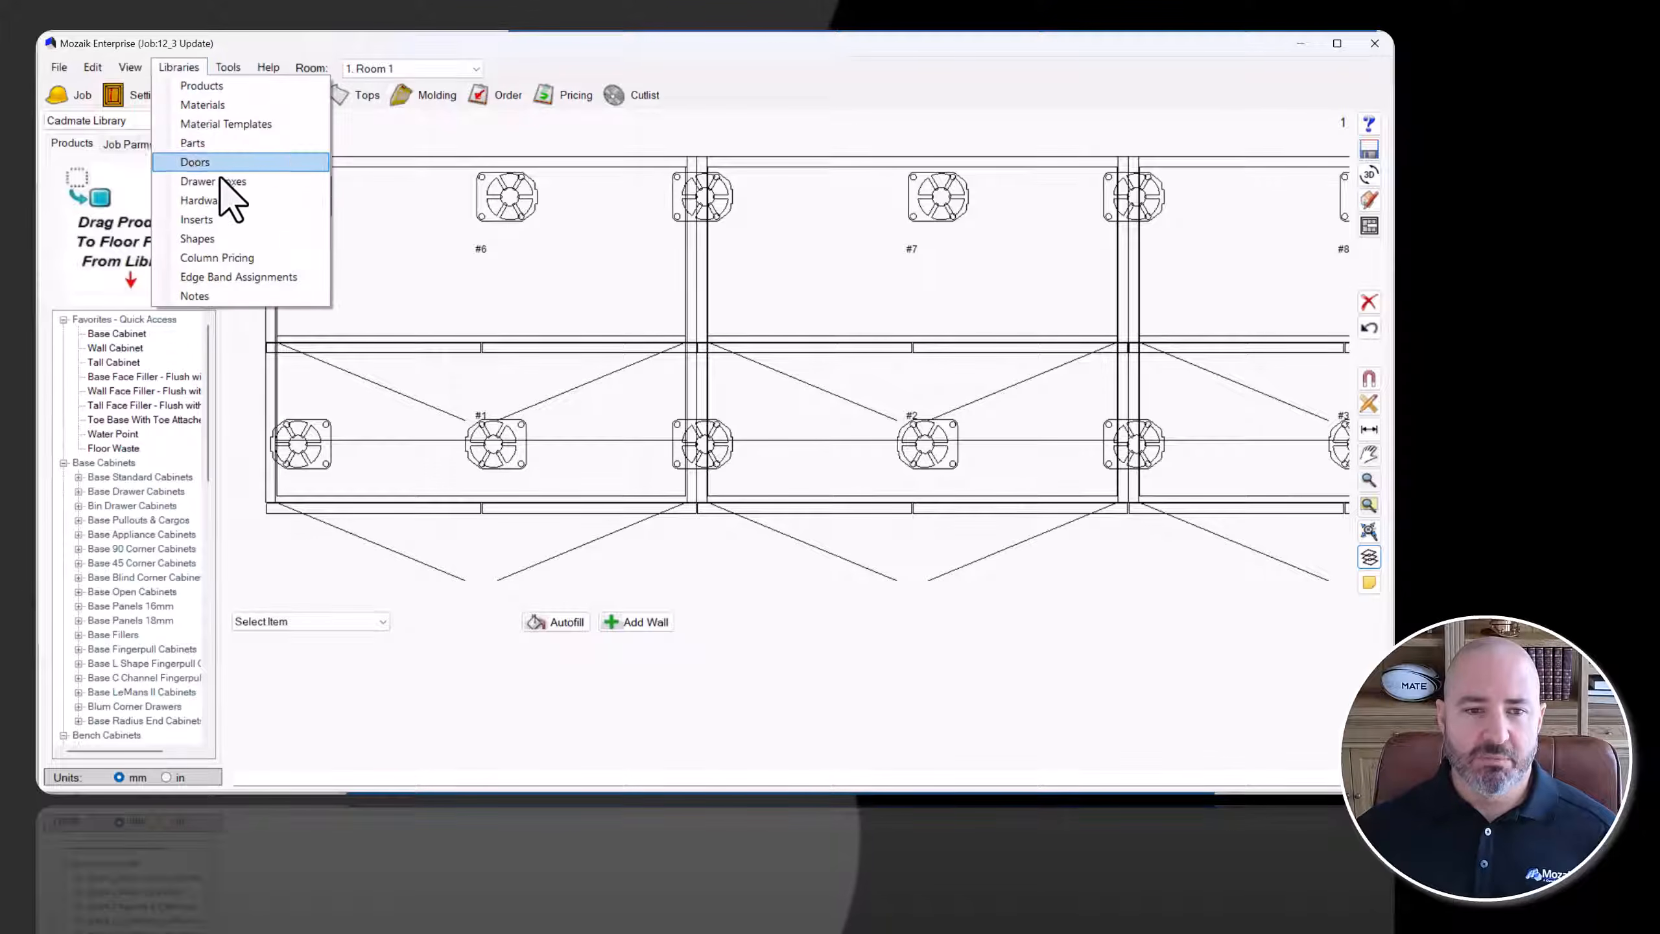
{"action": "left_click", "coordinate": [232, 201]}
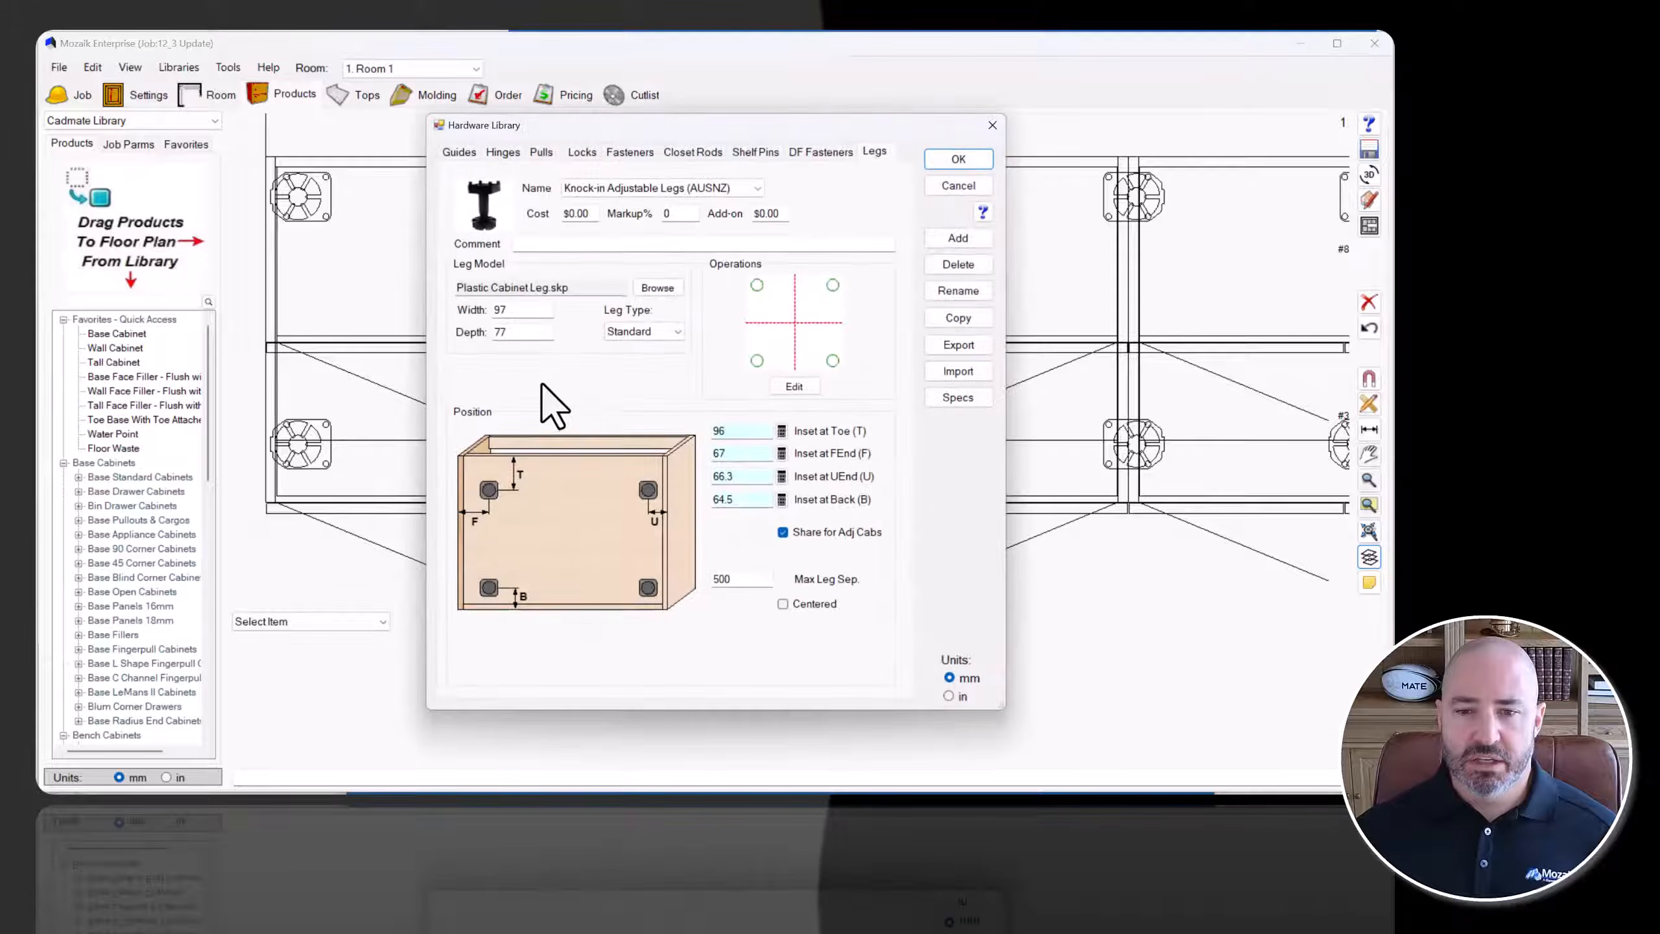
{"action": "double_click", "coordinate": [719, 574]}
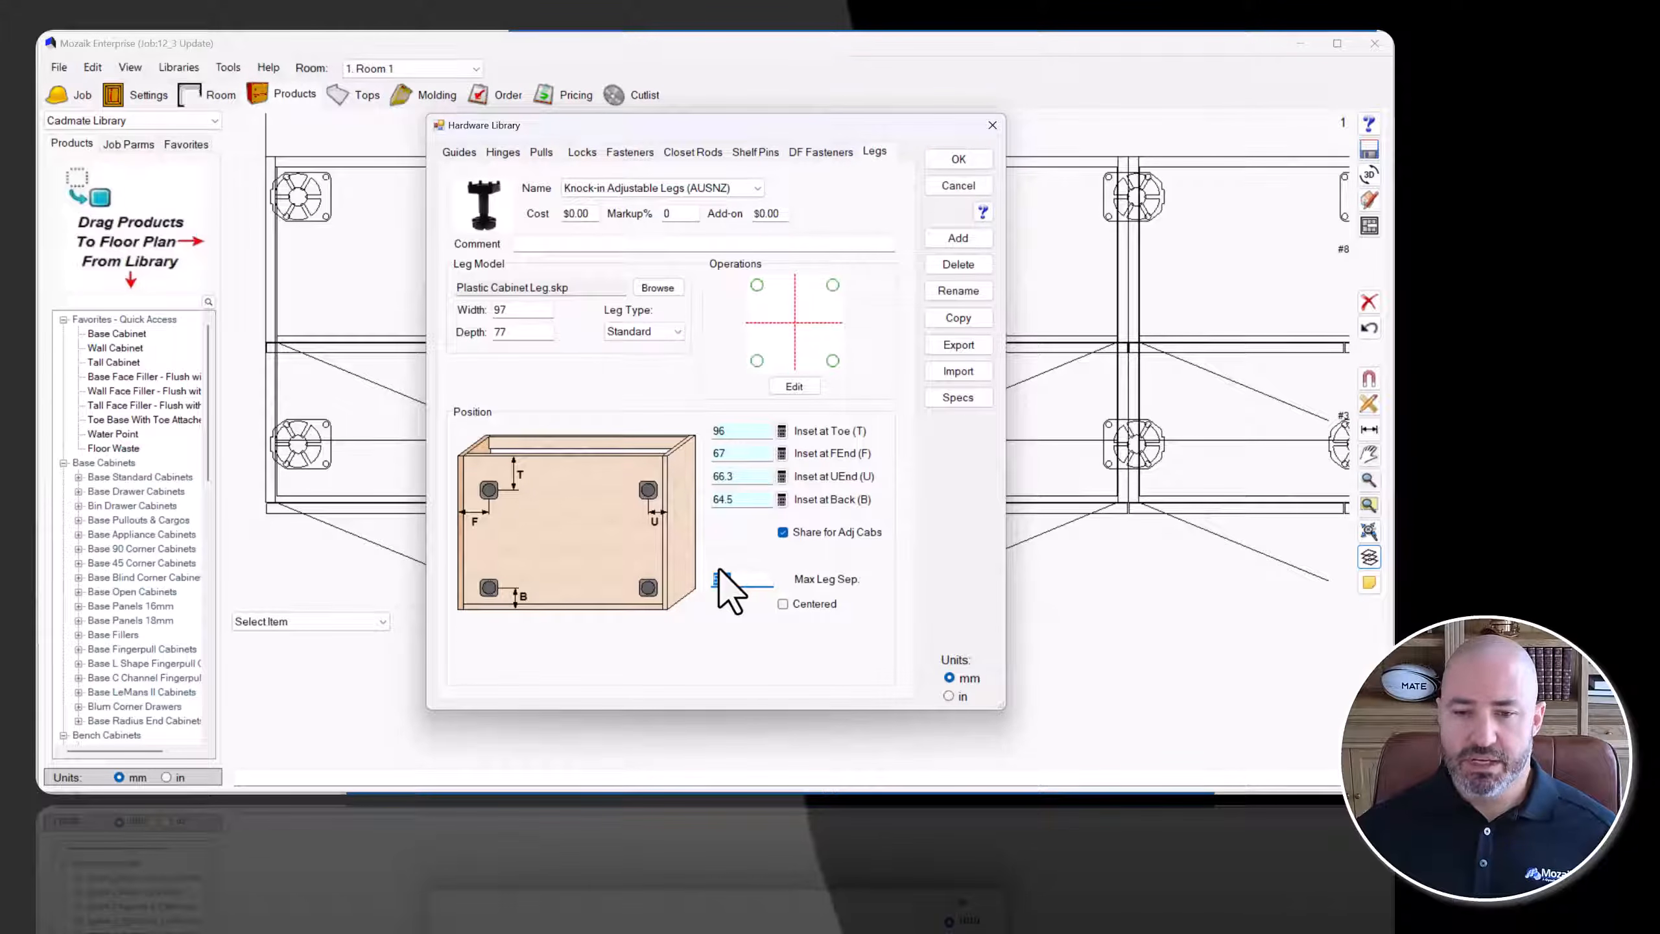
{"action": "key", "text": "Tab"}
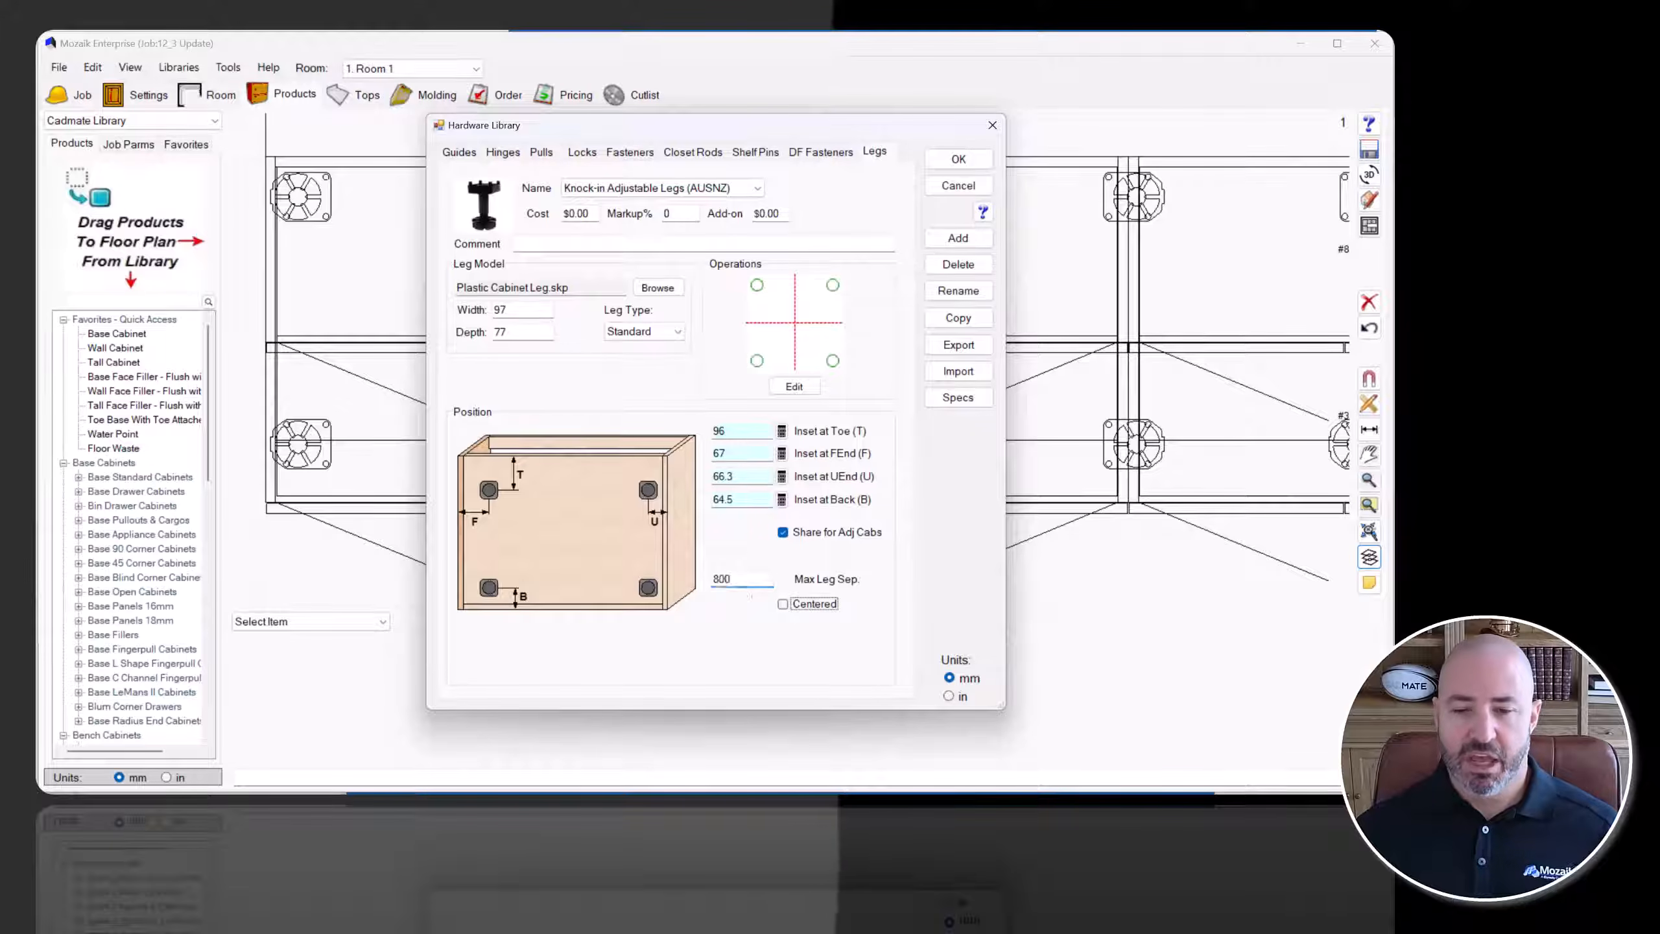
{"action": "left_click", "coordinate": [958, 159]}
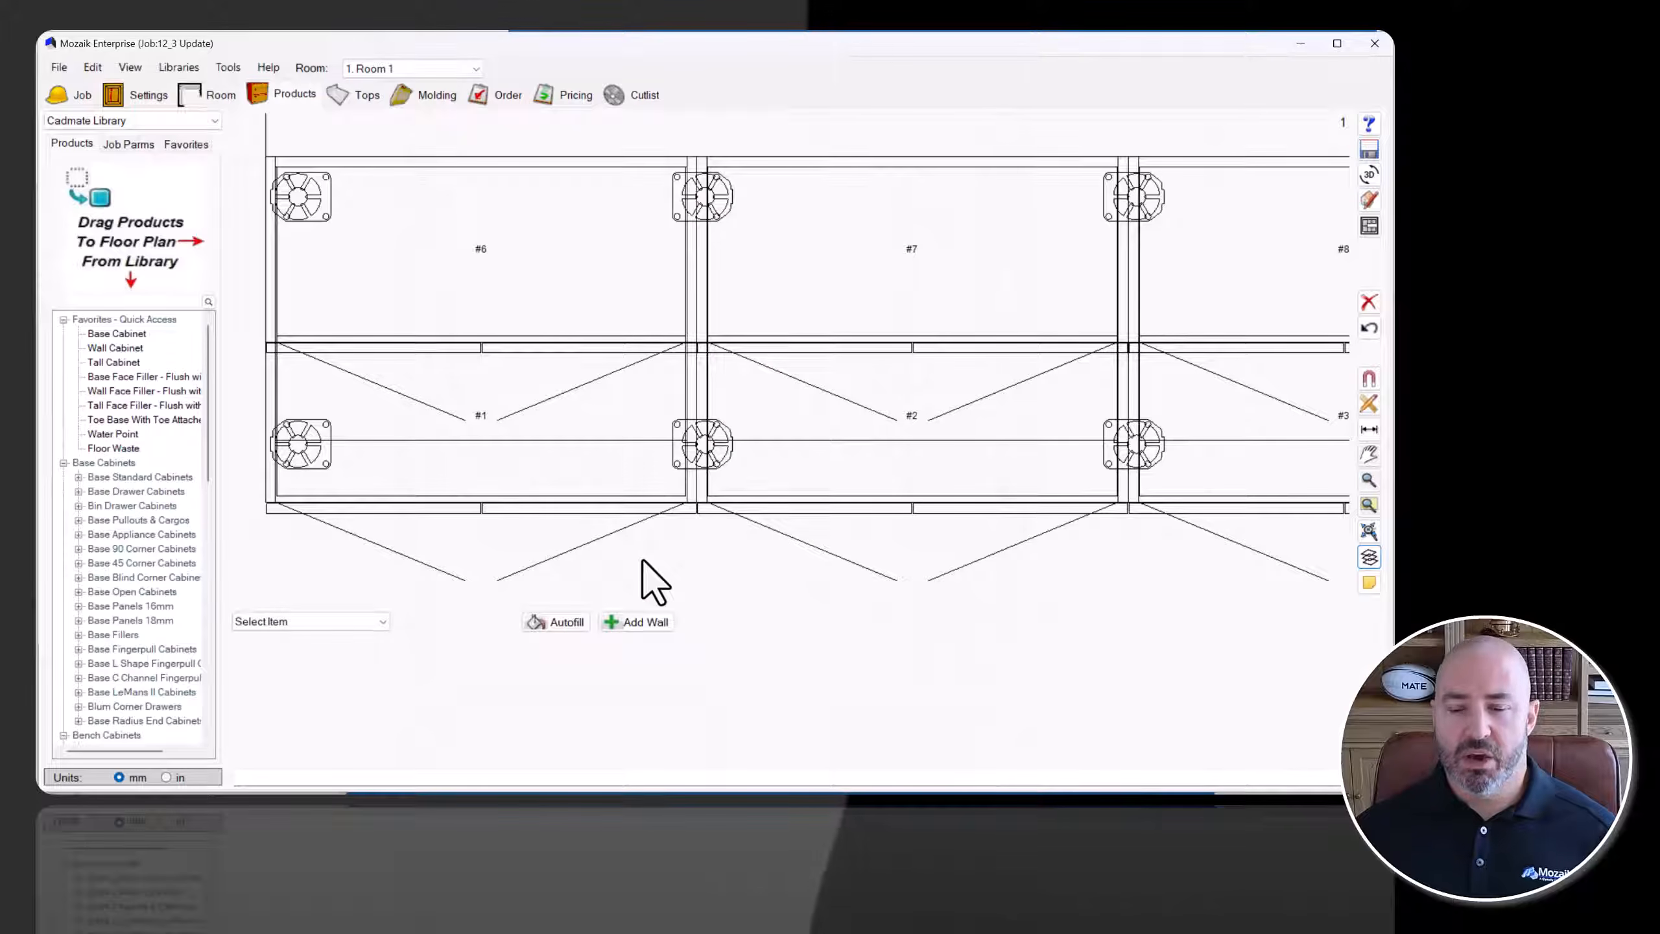
Delete base cabinet #2 and stretch base cabinet #1 into the gap to about 1,020 mm wide.
{"action": "left_click", "coordinate": [804, 400]}
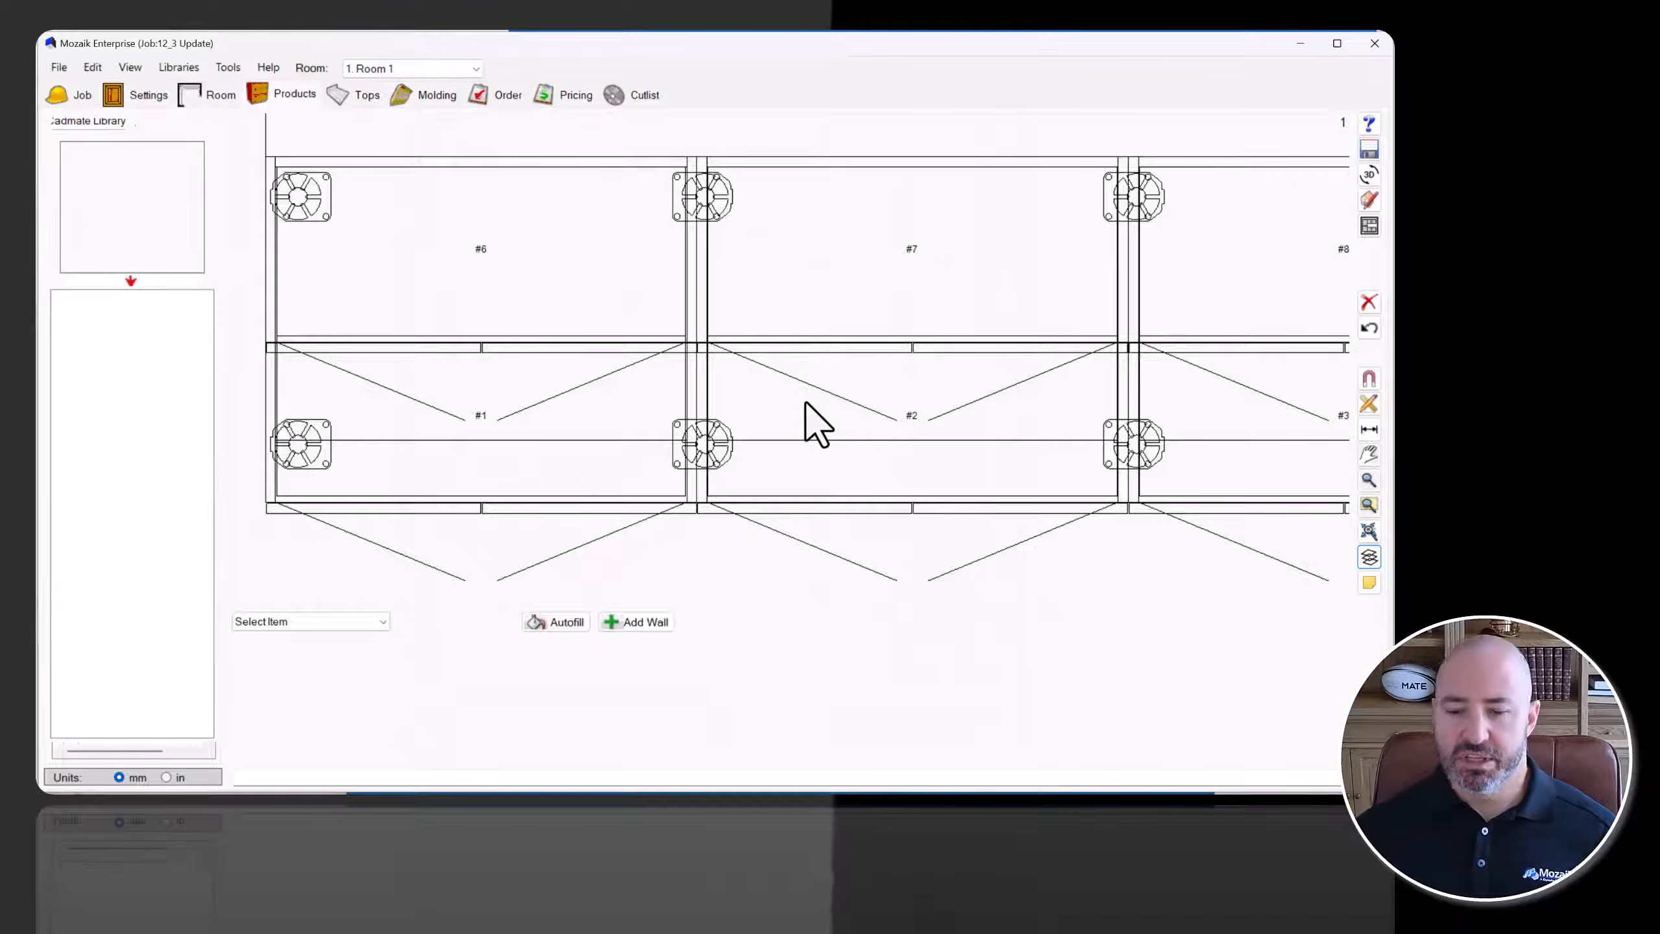
{"action": "key", "text": "Delete"}
{"action": "left_click", "coordinate": [666, 389]}
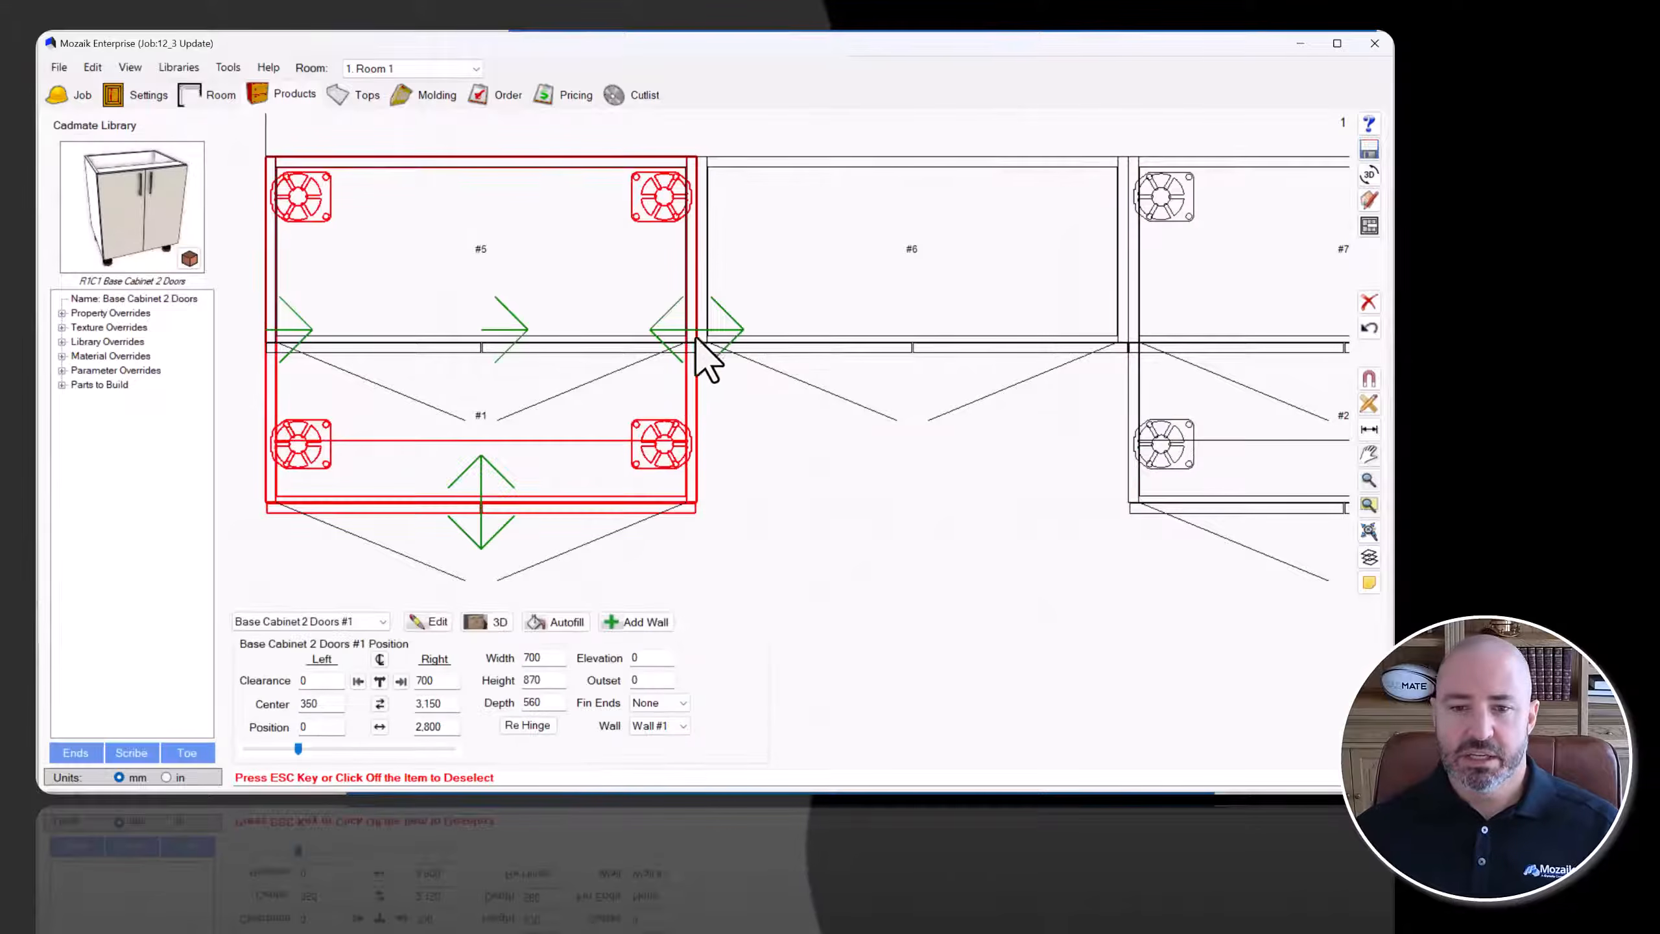
{"action": "left_click_drag", "start_coordinate": [703, 360], "coordinate": [899, 357]}
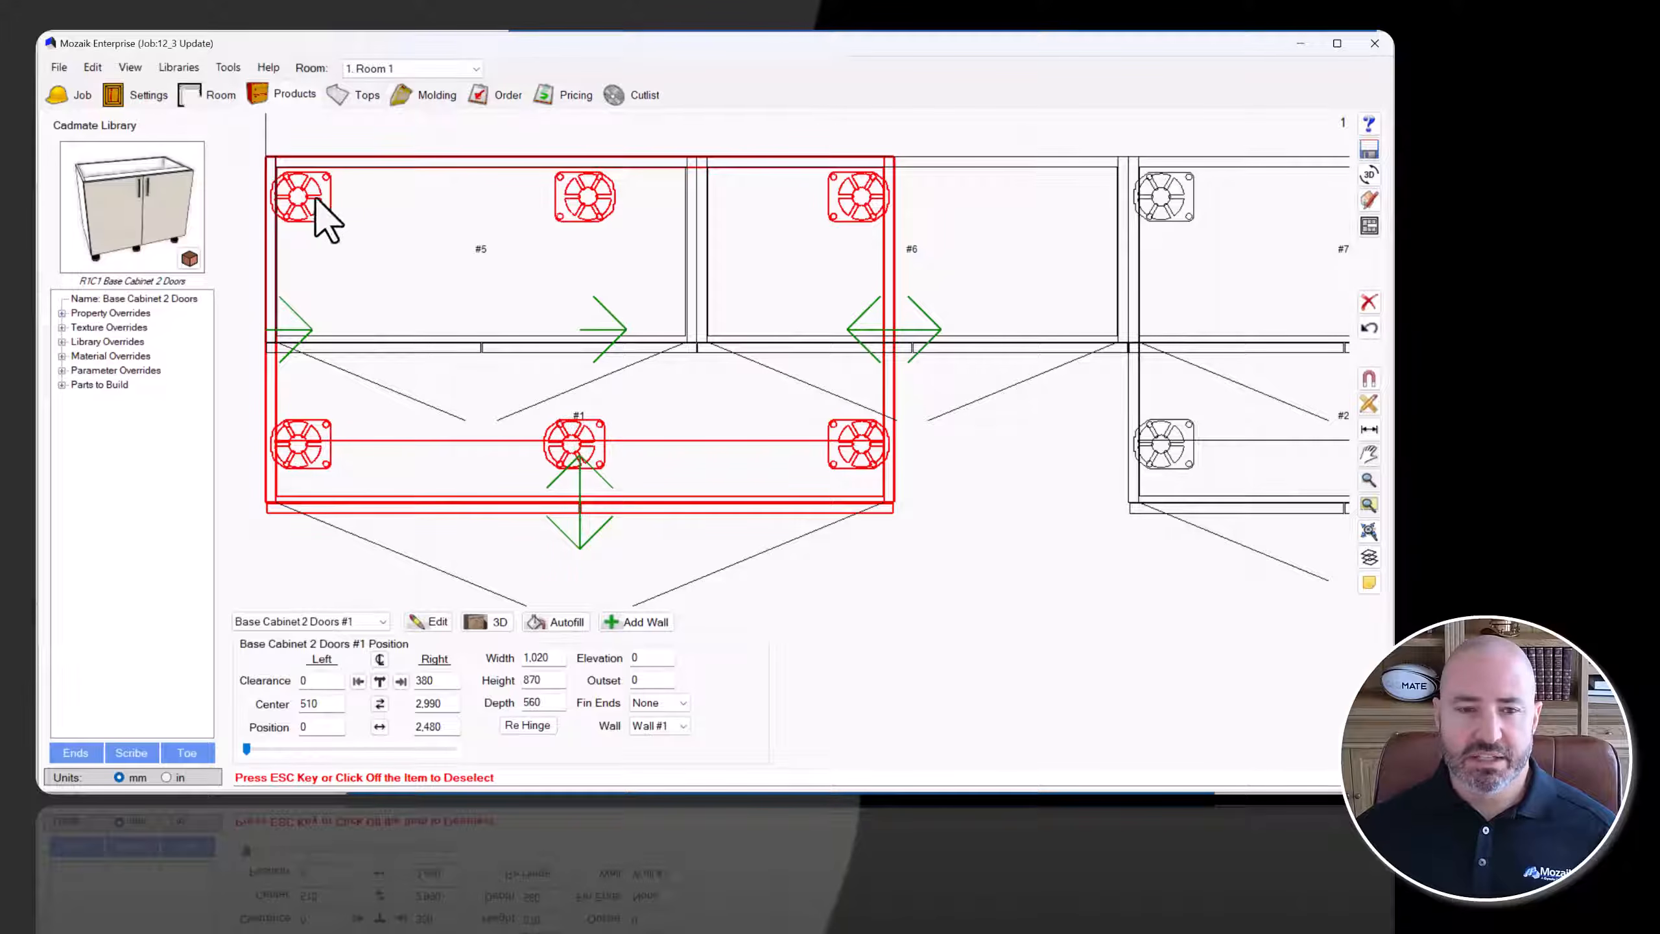
Enable Centered for the Knock-in Adjustable Legs in the hardware library.
{"action": "left_click", "coordinate": [184, 64]}
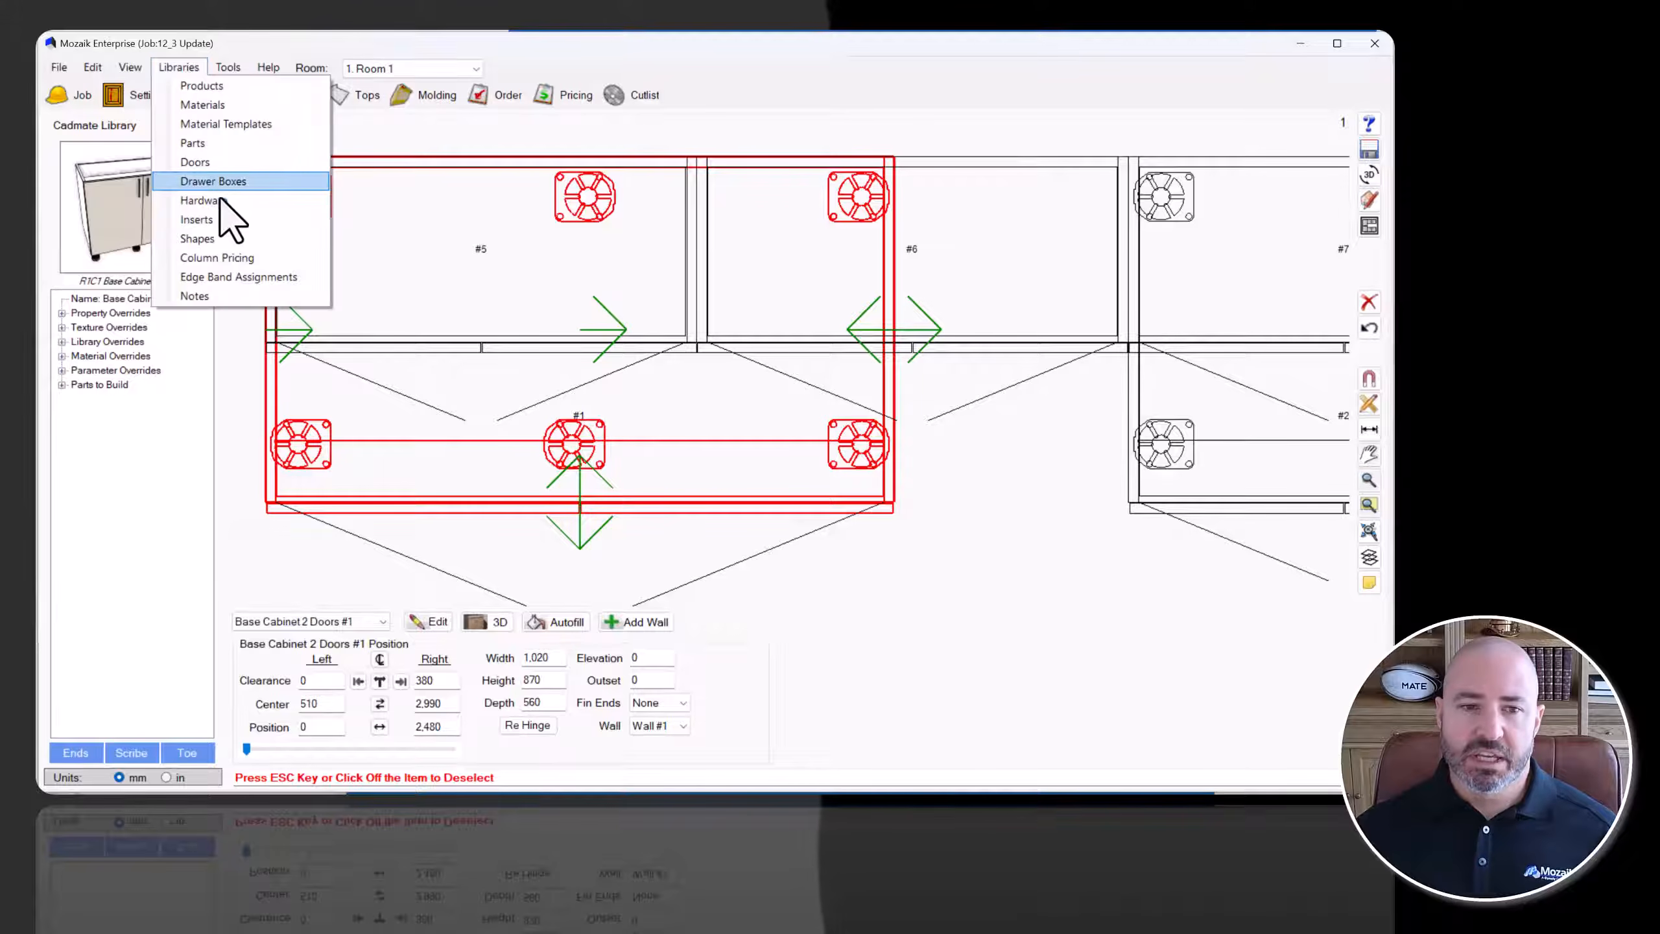
{"action": "left_click", "coordinate": [219, 200]}
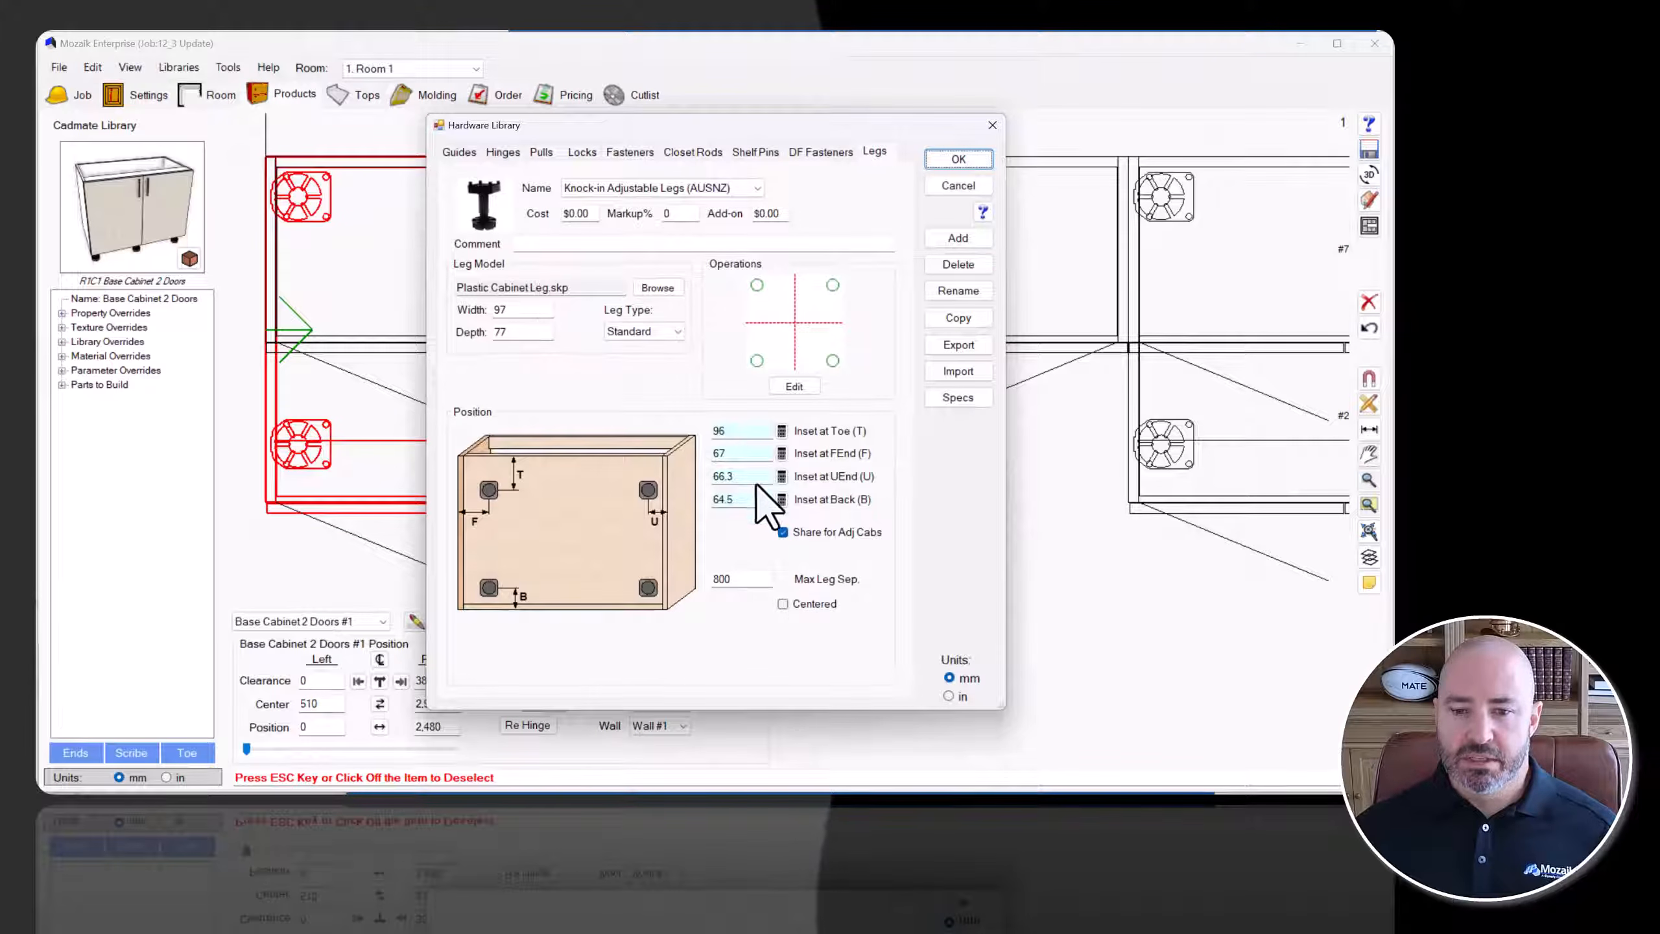
{"action": "left_click", "coordinate": [792, 604]}
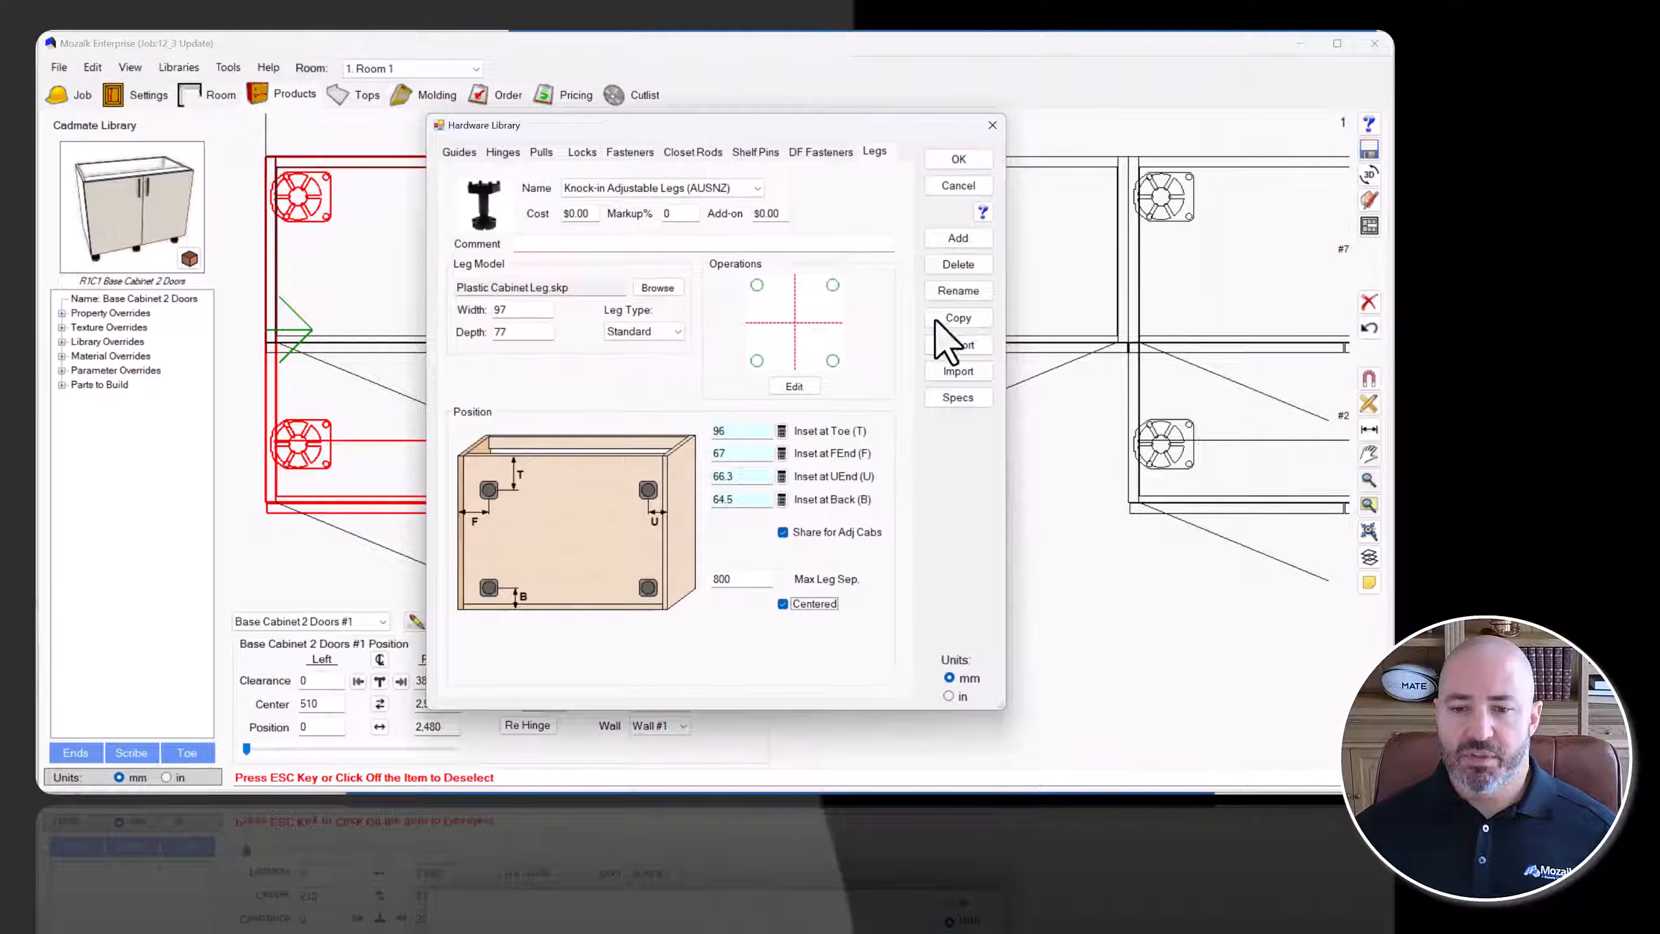
{"action": "left_click", "coordinate": [958, 161]}
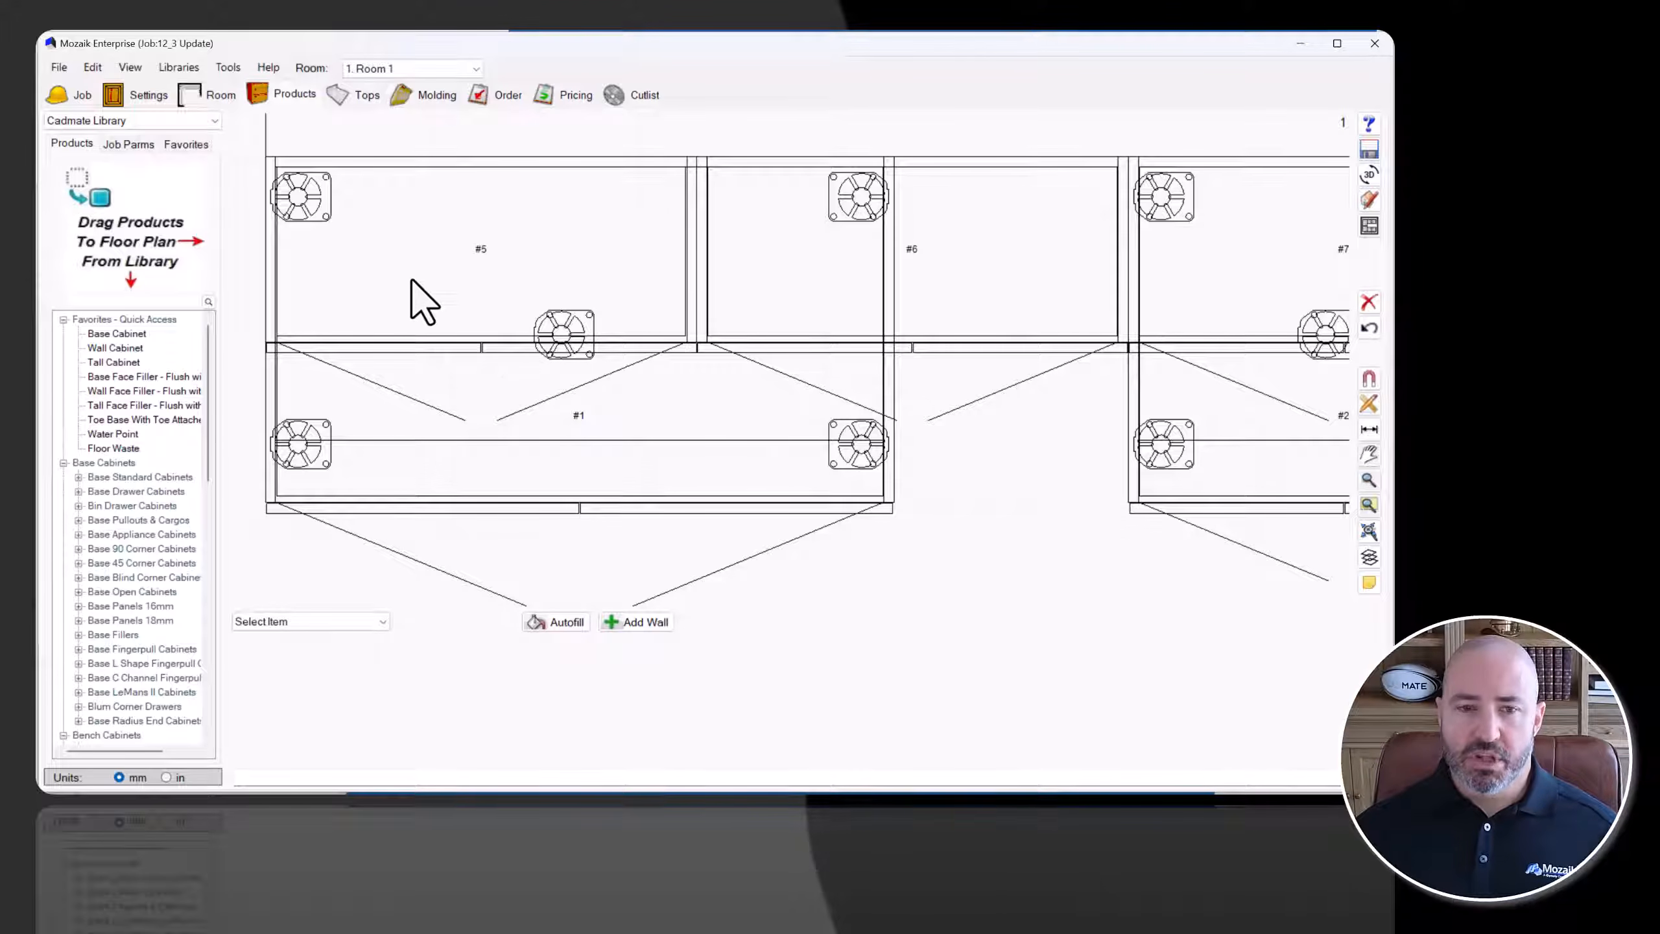
Add a new room named Room 2 to the job.
{"action": "left_click", "coordinate": [394, 70]}
{"action": "left_click", "coordinate": [400, 96]}
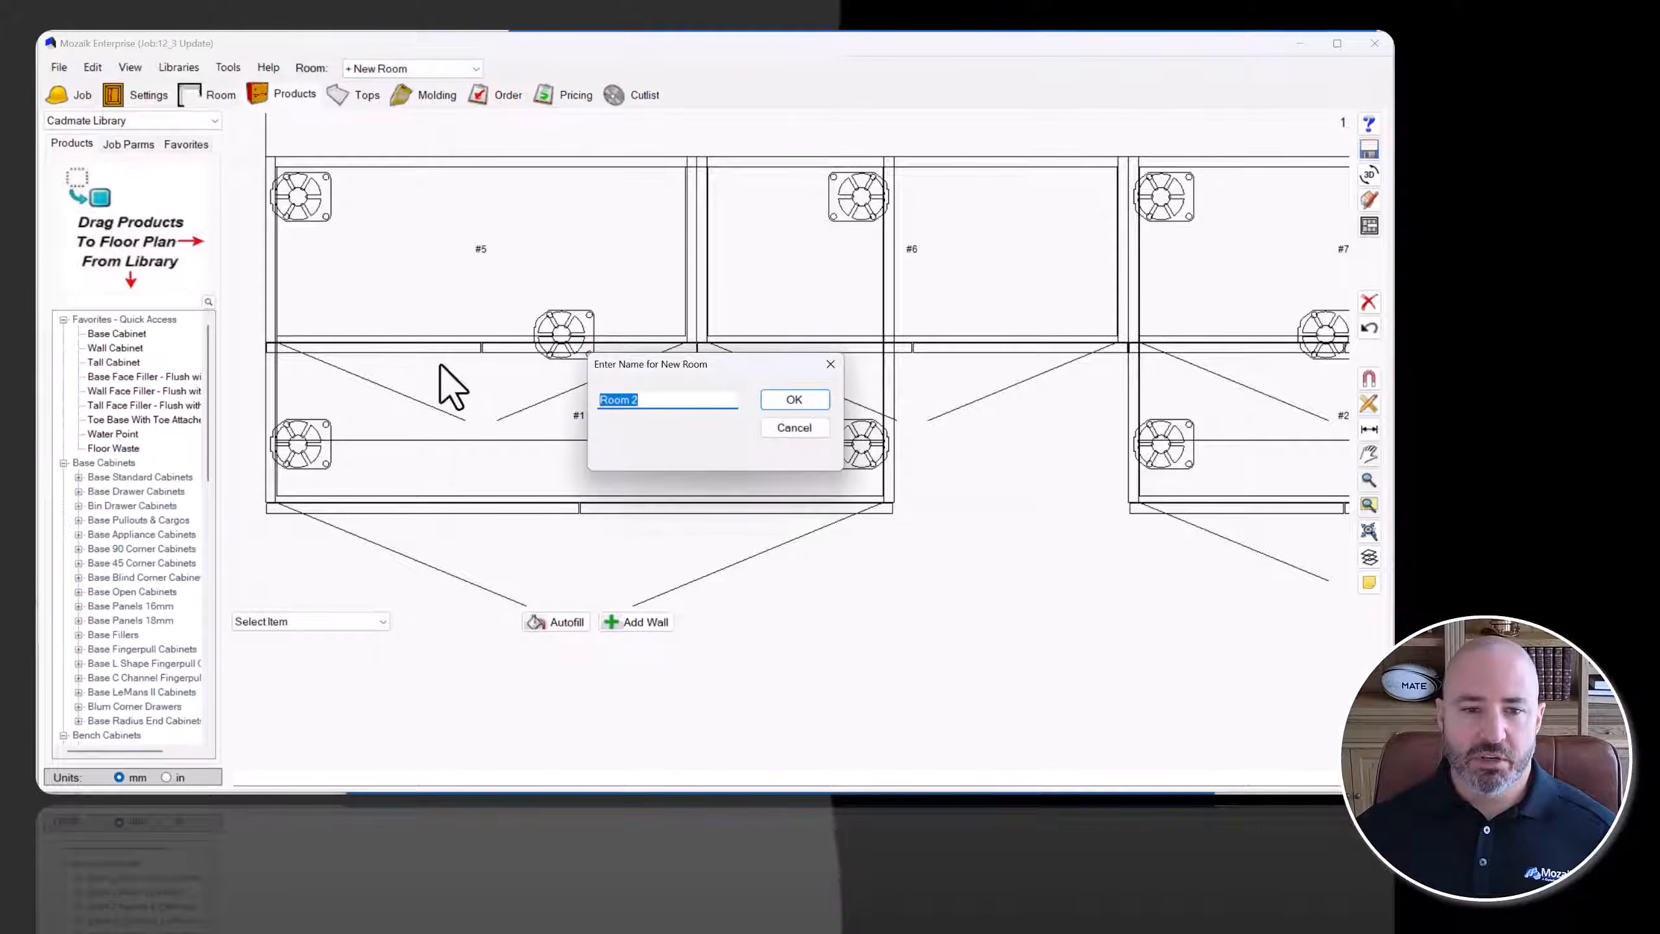
{"action": "left_click", "coordinate": [792, 400]}
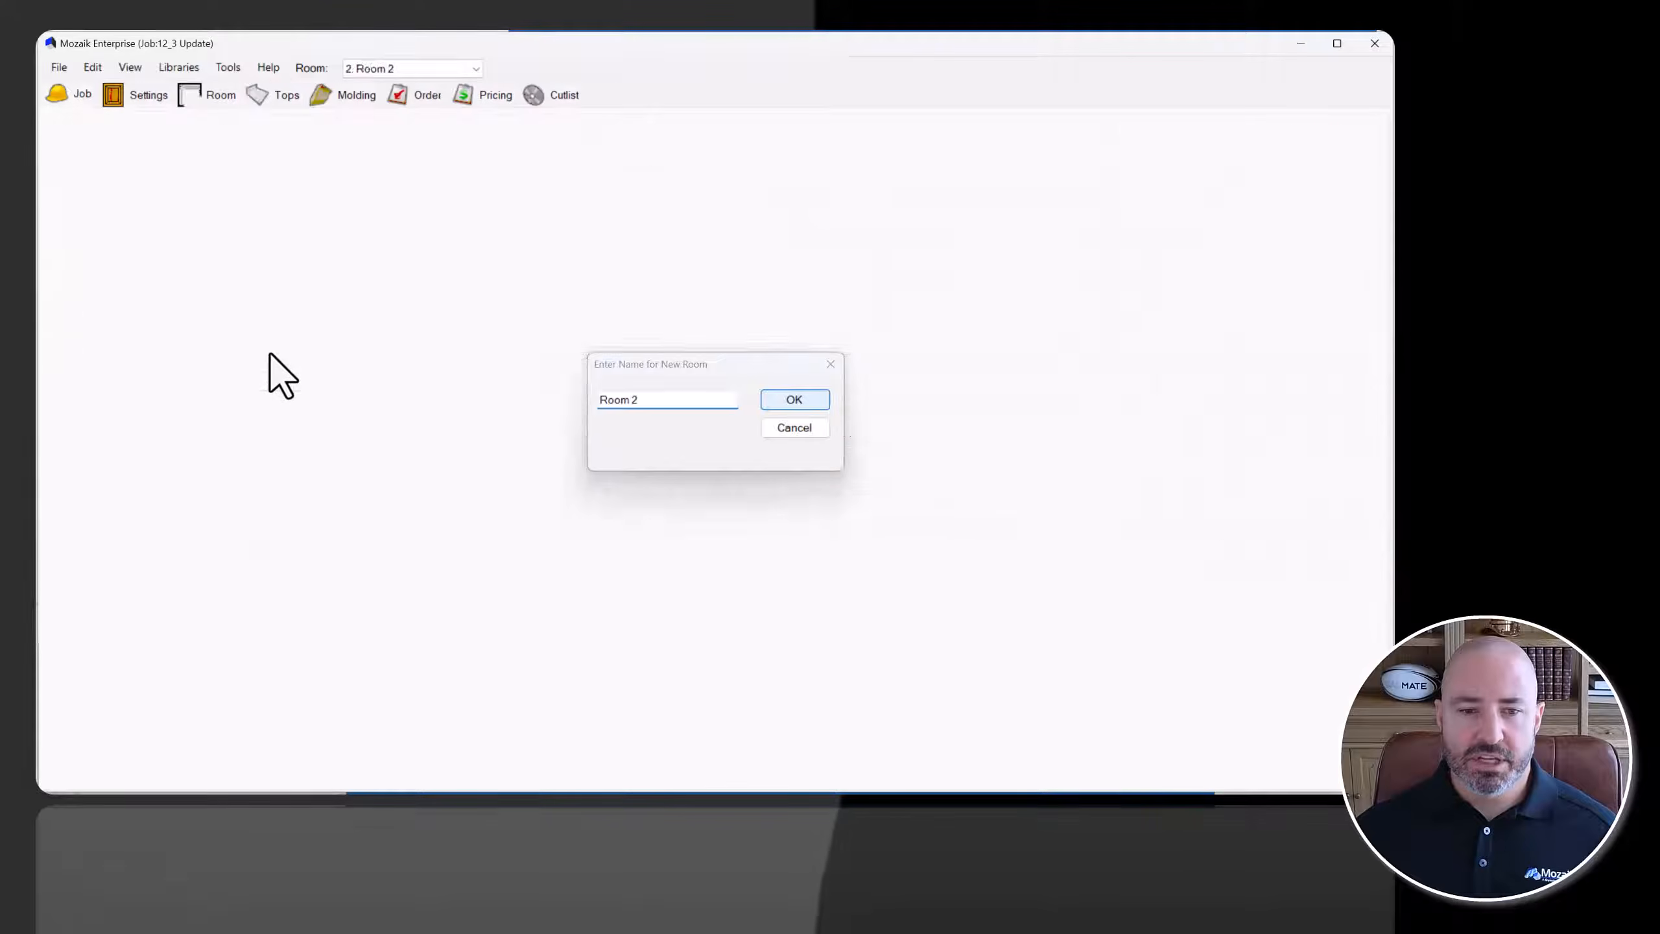
Generate a three-walled quick room with 3,500 mm walls for Room 2.
{"action": "left_click", "coordinate": [220, 94]}
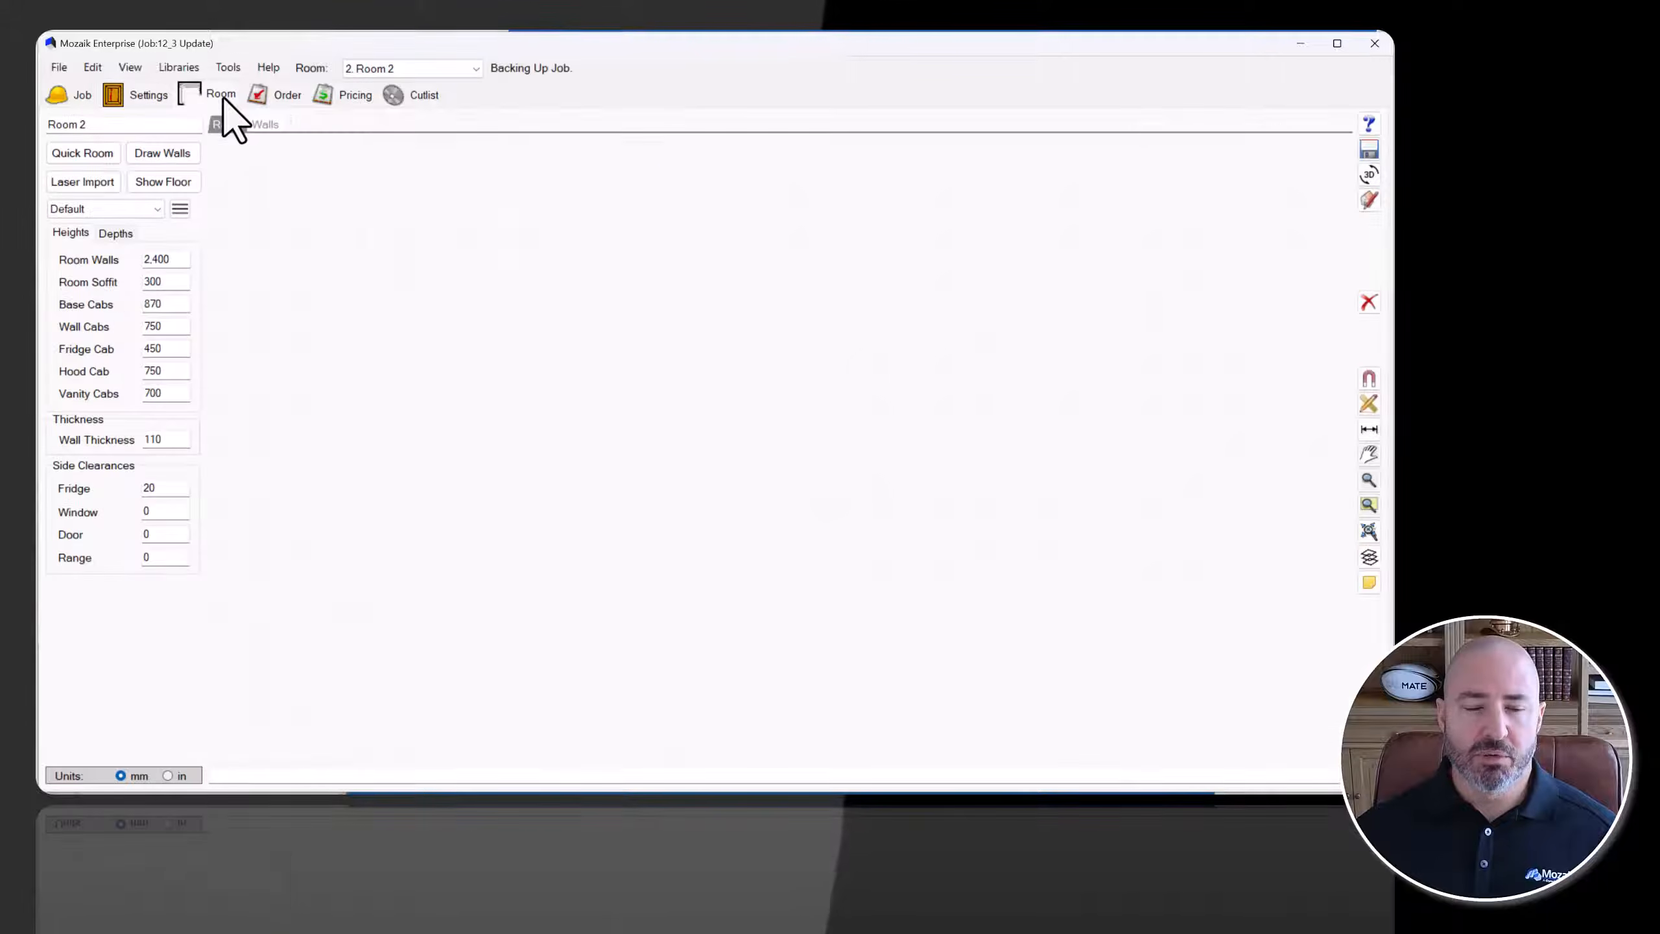
{"action": "left_click", "coordinate": [106, 157]}
{"action": "left_click", "coordinate": [77, 400]}
Choose the Base Corner 90 1x1 Left cabinet from the Base 90 Corner Cabinets in the product library.
{"action": "left_click", "coordinate": [287, 97]}
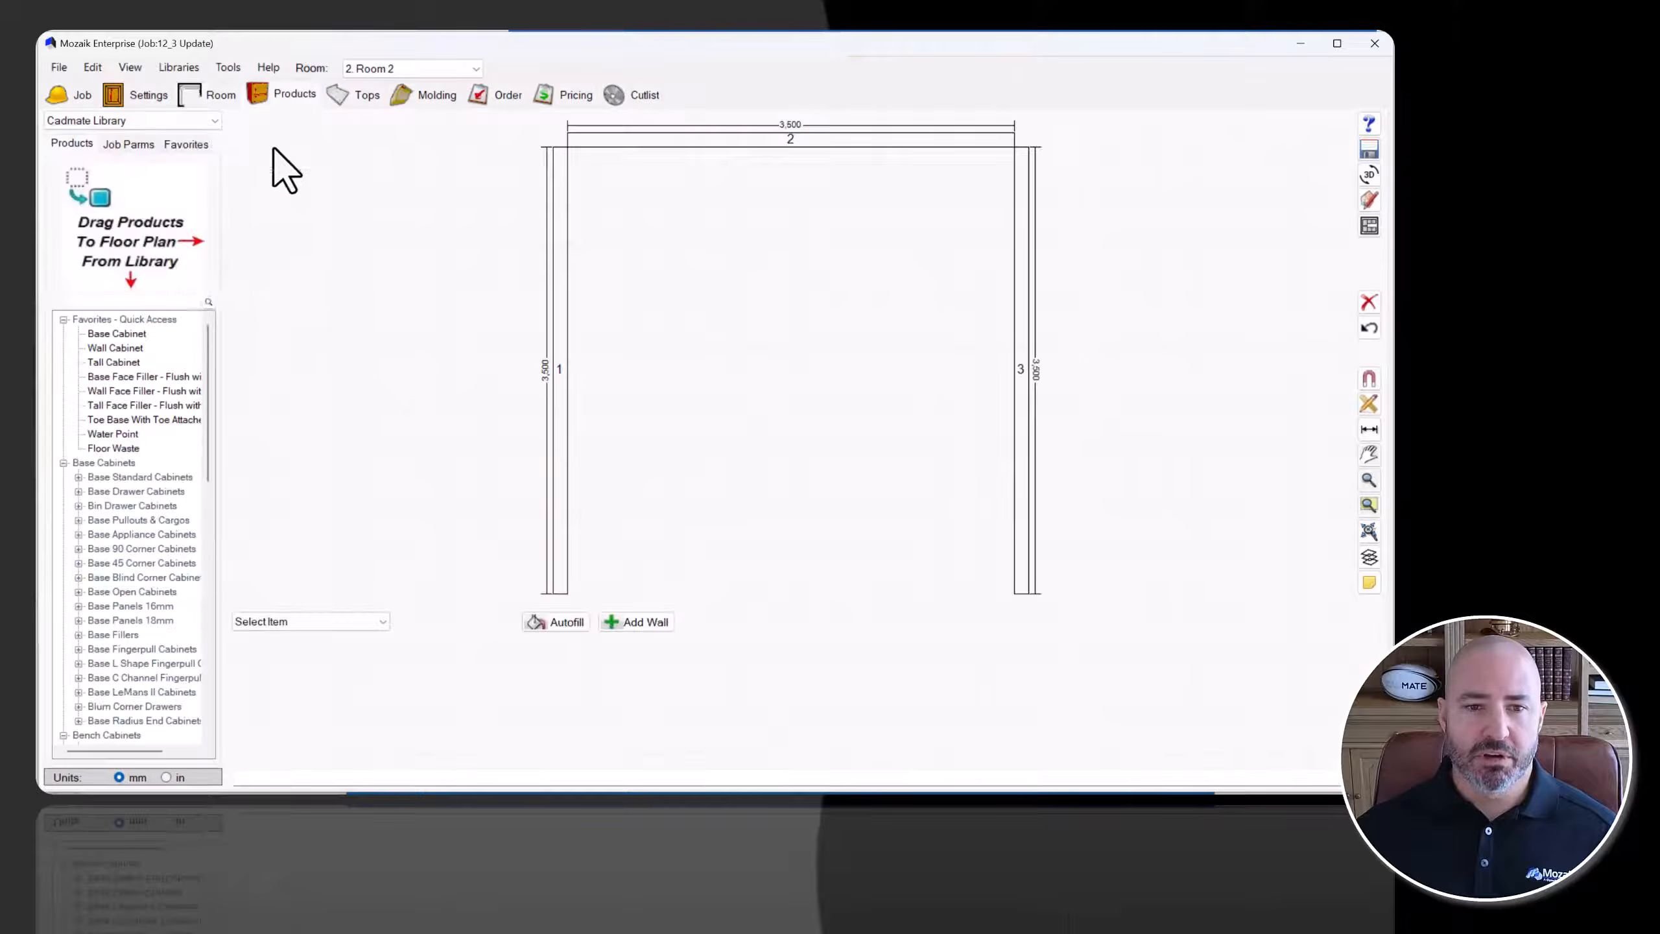
{"action": "left_click", "coordinate": [78, 549]}
{"action": "left_click", "coordinate": [114, 576]}
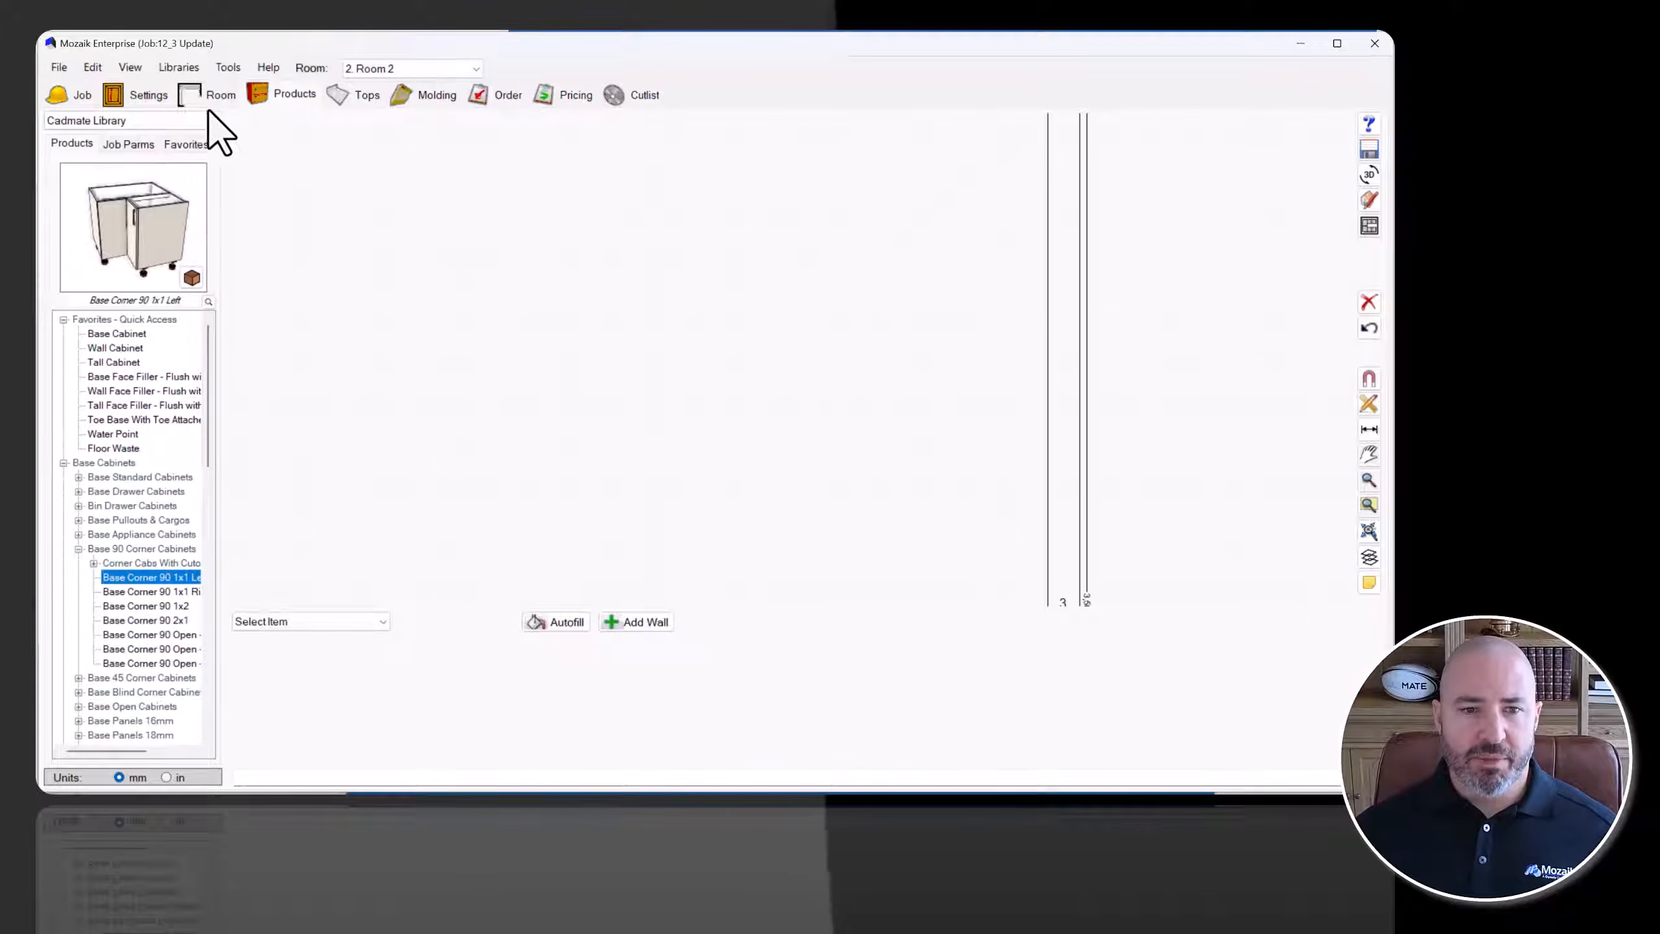
Set the Knock-in Adjustable Legs' Max Leg Sep. to 500 mm and disable Centered and Share for Adj Cabs in the hardware library.
{"action": "left_click", "coordinate": [180, 65]}
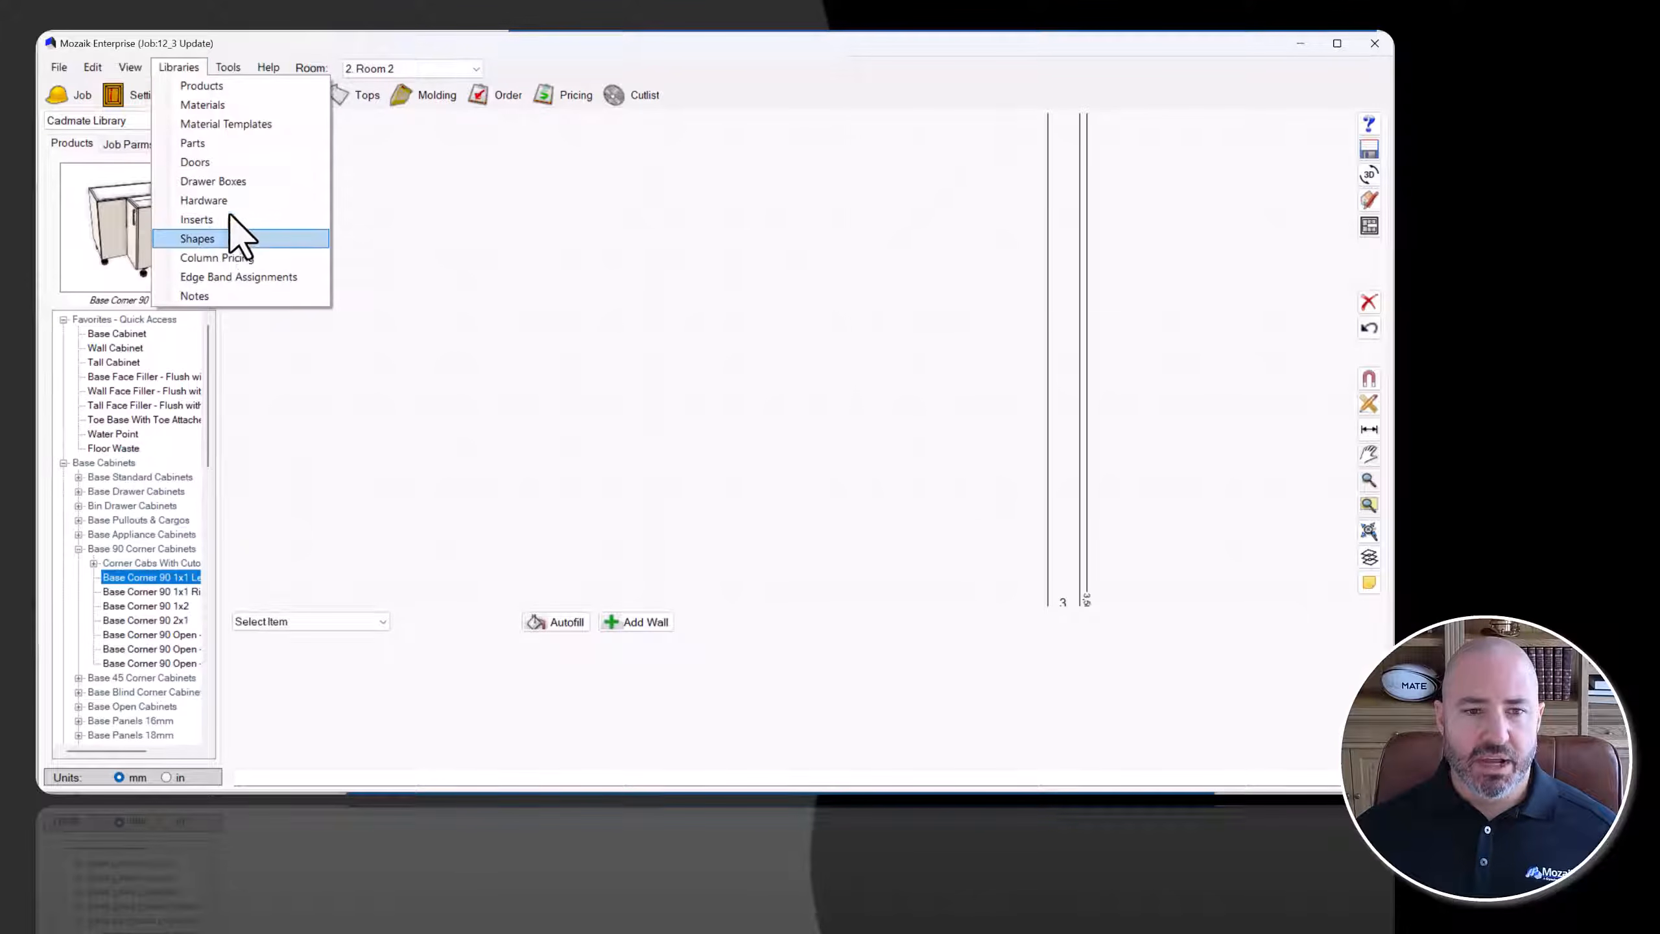
{"action": "left_click", "coordinate": [237, 202]}
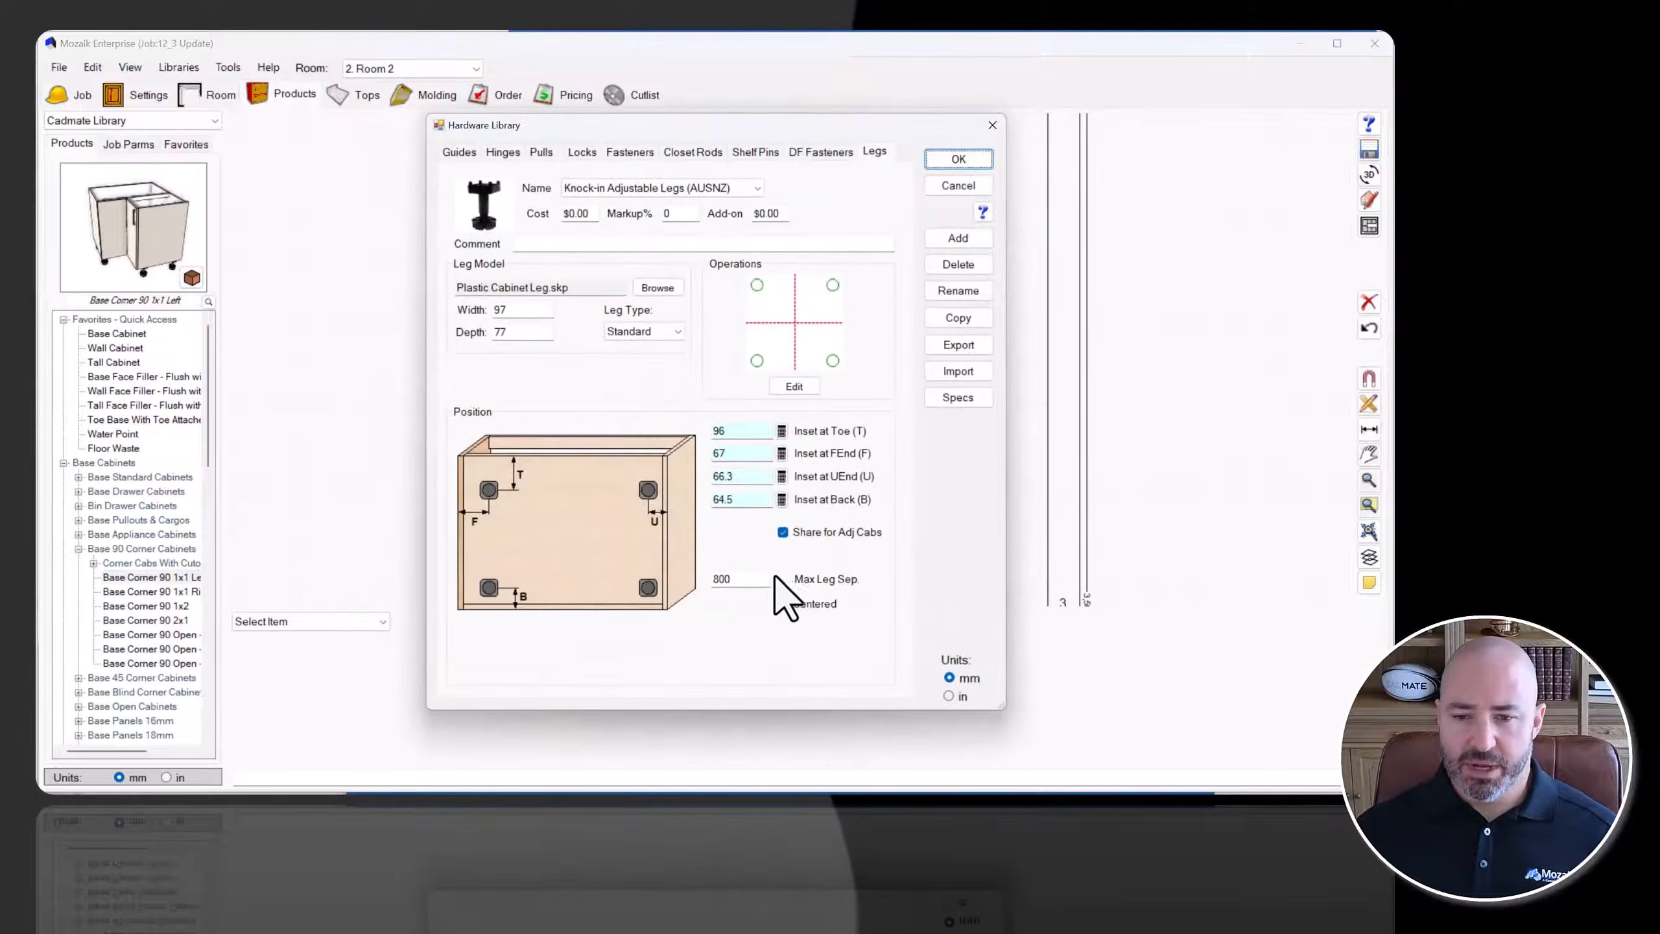
{"action": "left_click_drag", "start_coordinate": [745, 579], "coordinate": [701, 577]}
{"action": "type", "text": "500"}
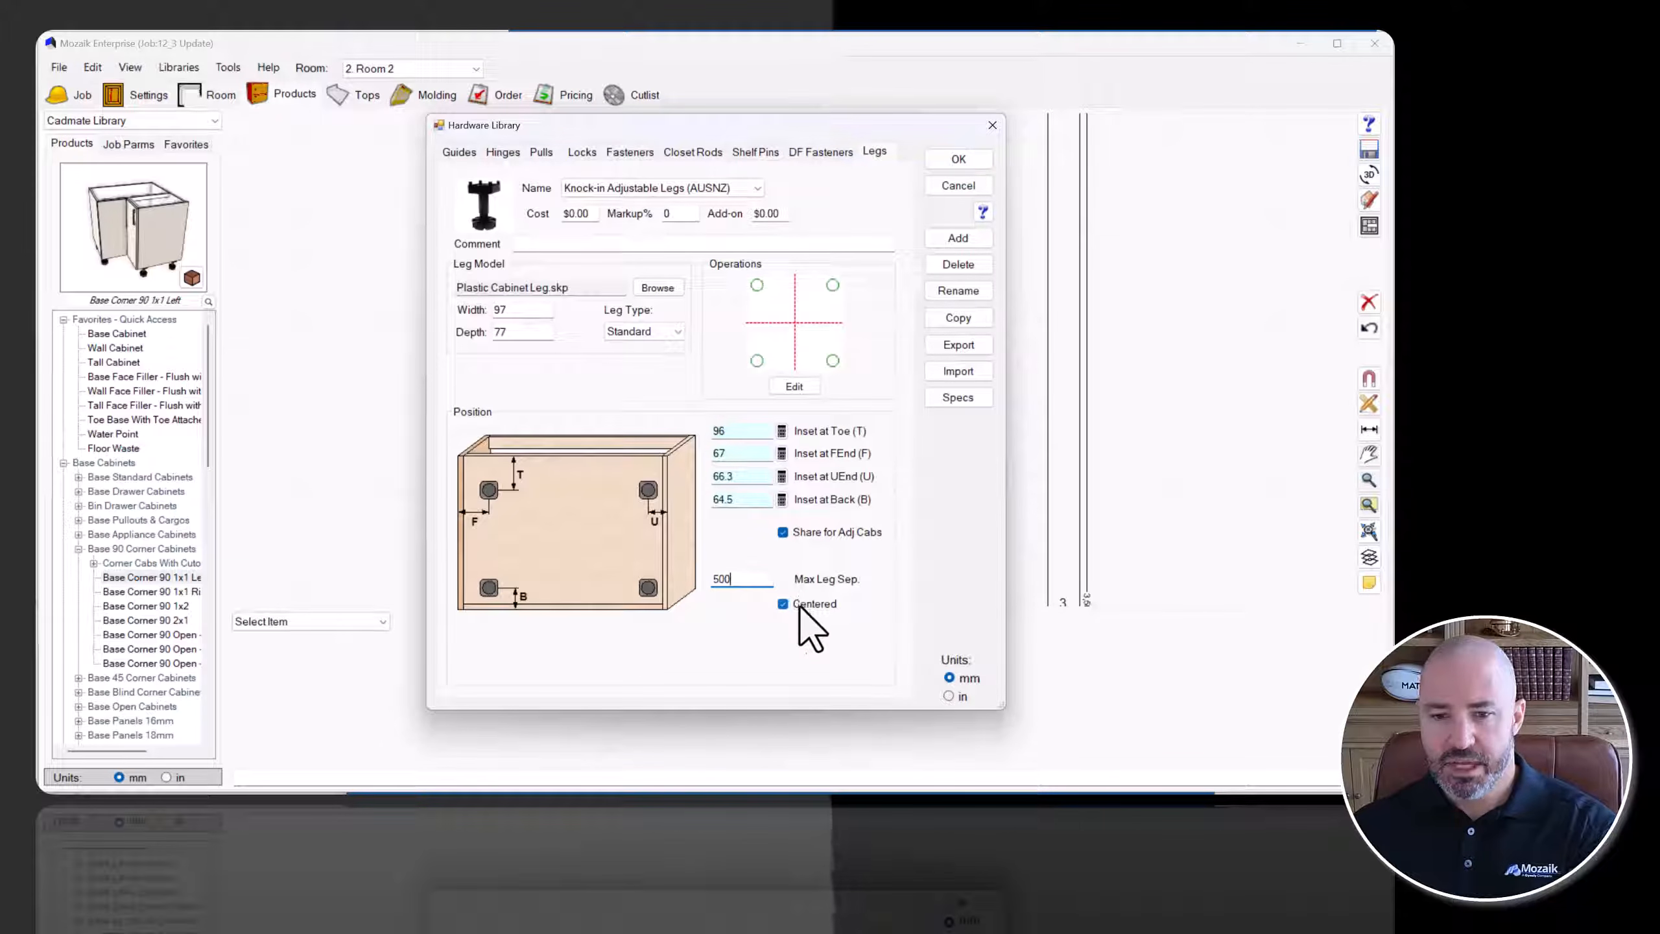
{"action": "left_click", "coordinate": [804, 603]}
{"action": "left_click", "coordinate": [839, 532]}
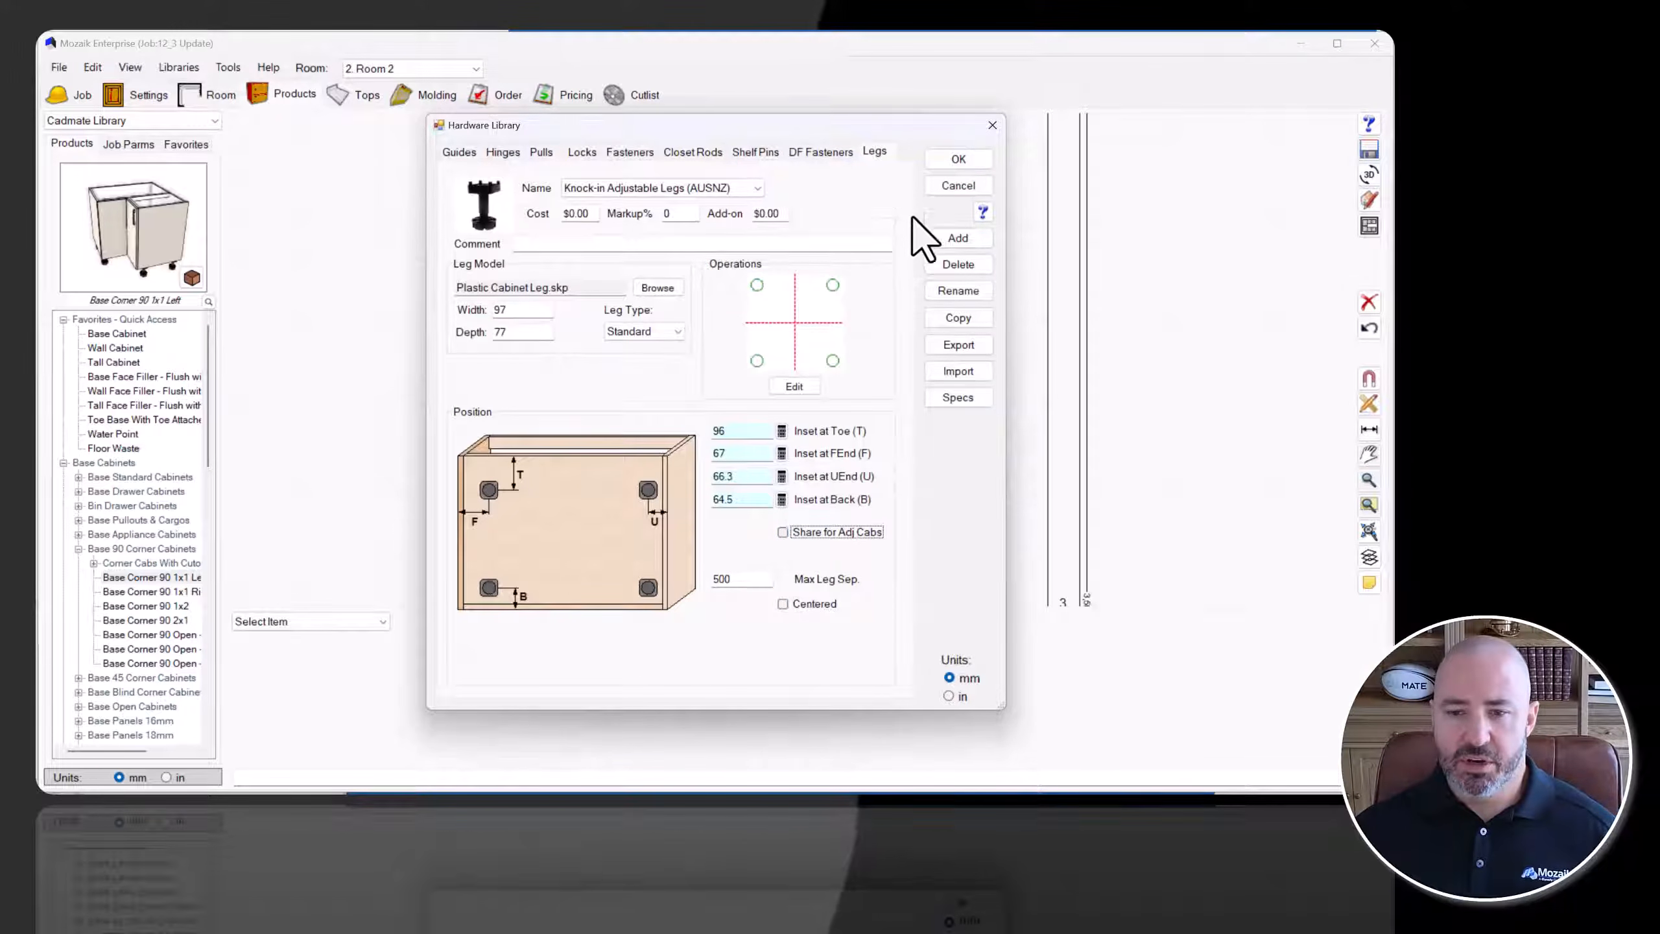
{"action": "left_click", "coordinate": [948, 162]}
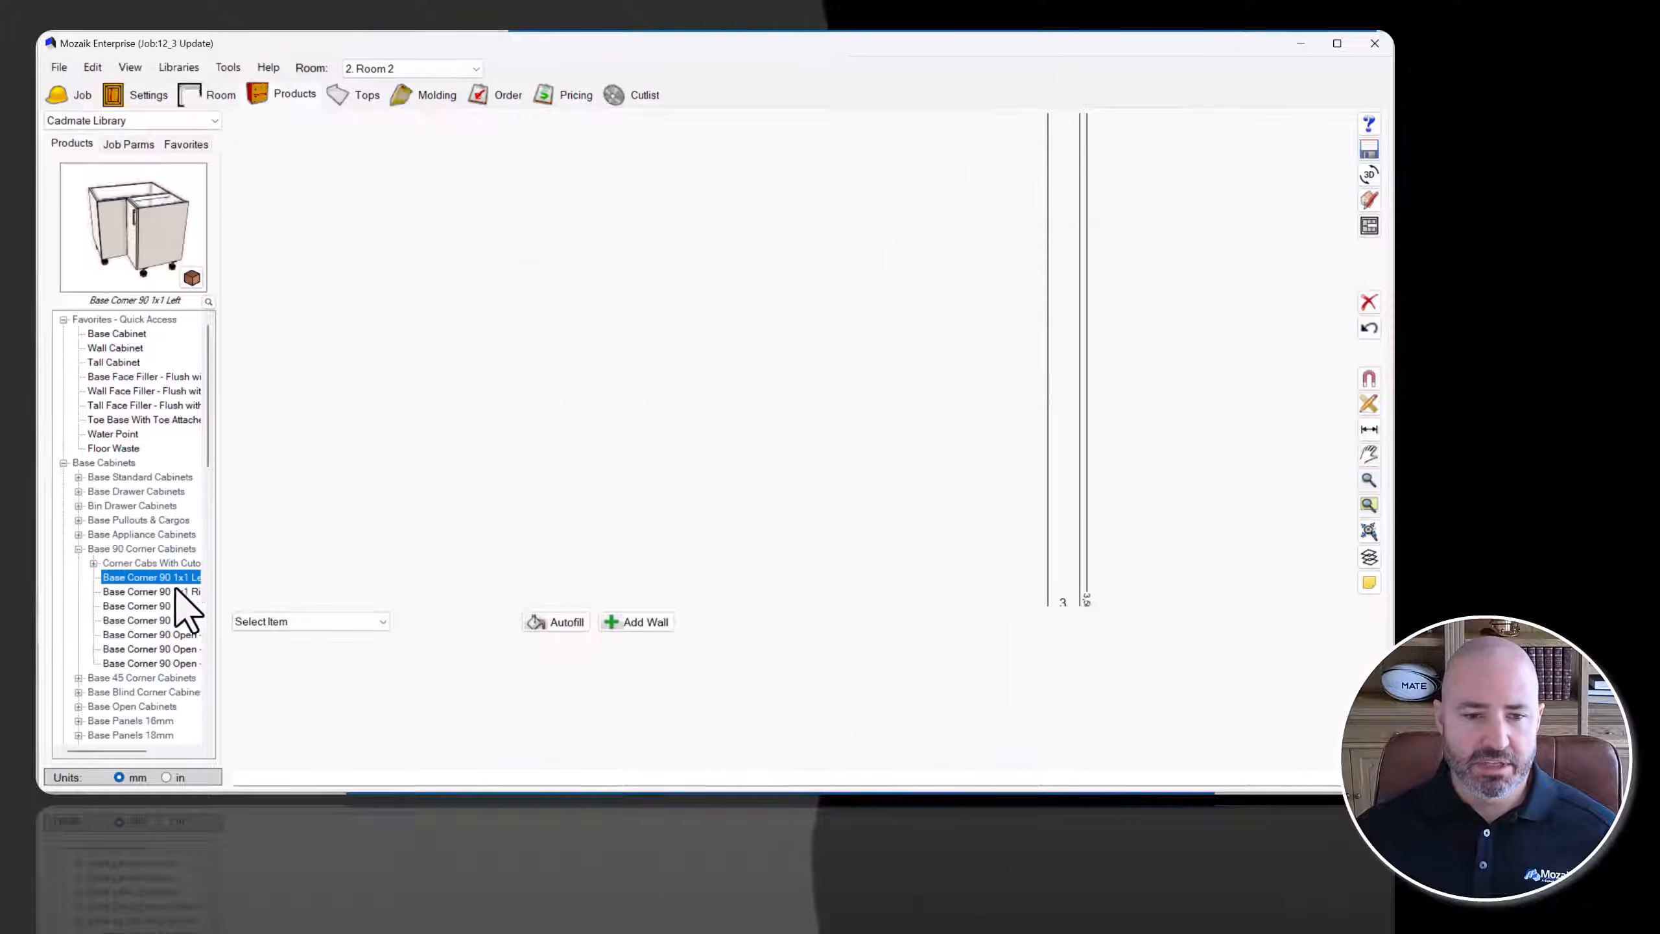
Place the Base Corner 90 1x1 Left cabinet in the corner between walls 2 and 3 of Room 2.
{"action": "left_click", "coordinate": [957, 212]}
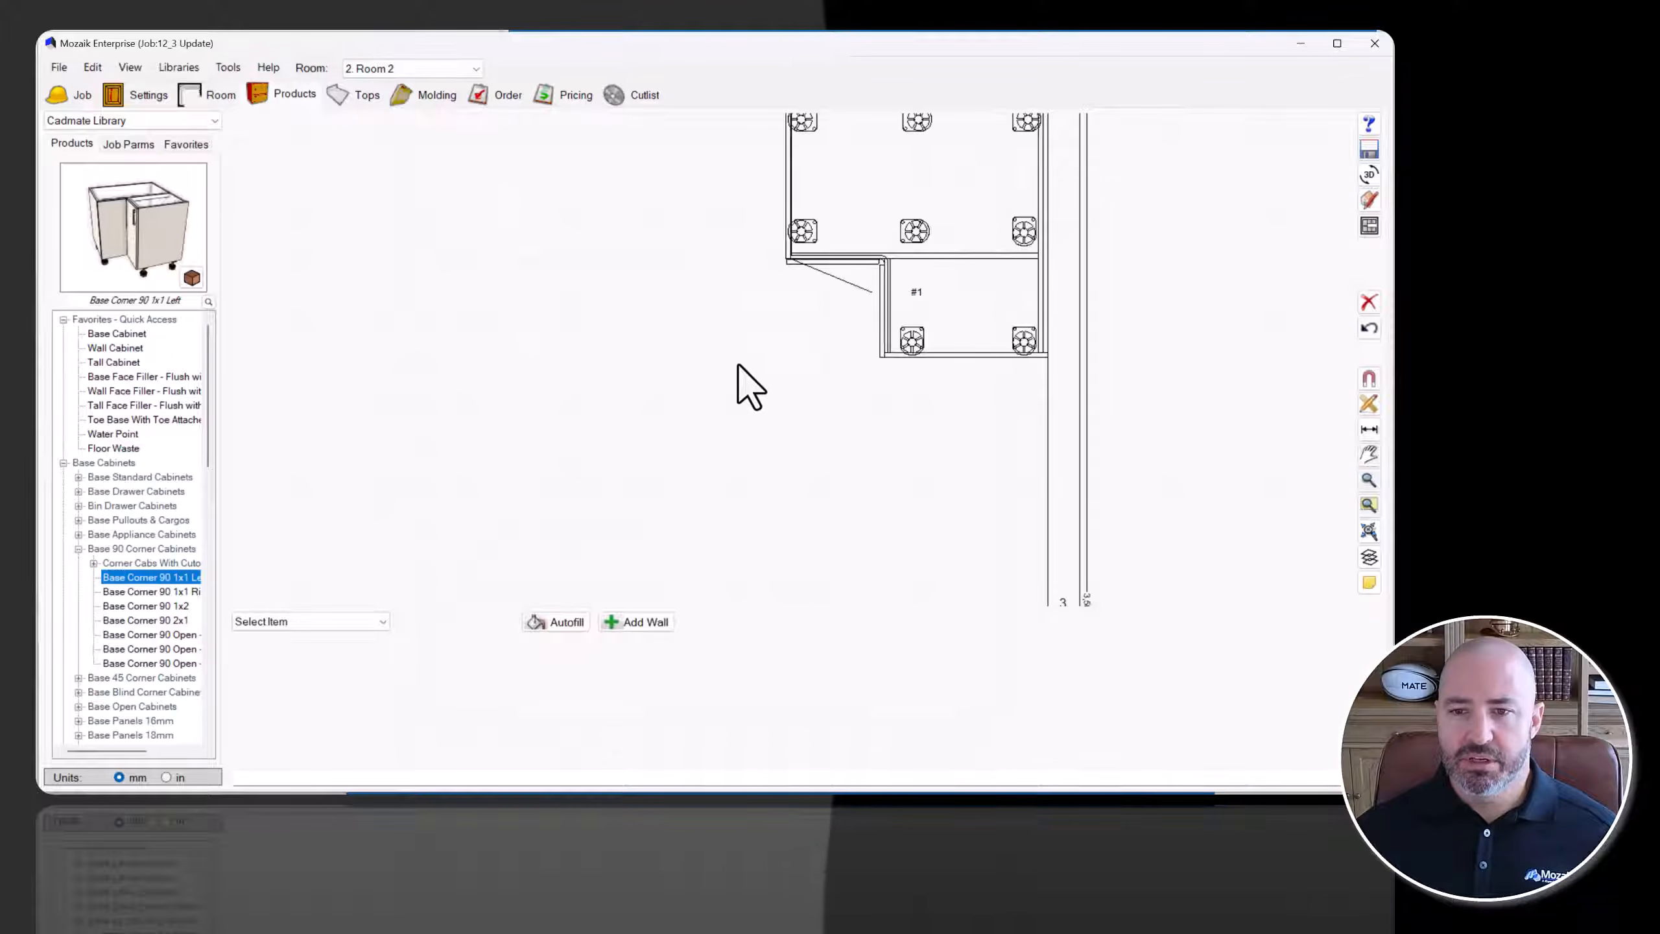
{"action": "scroll", "coordinate": [785, 307], "scroll_direction": "up", "scroll_amount": 6}
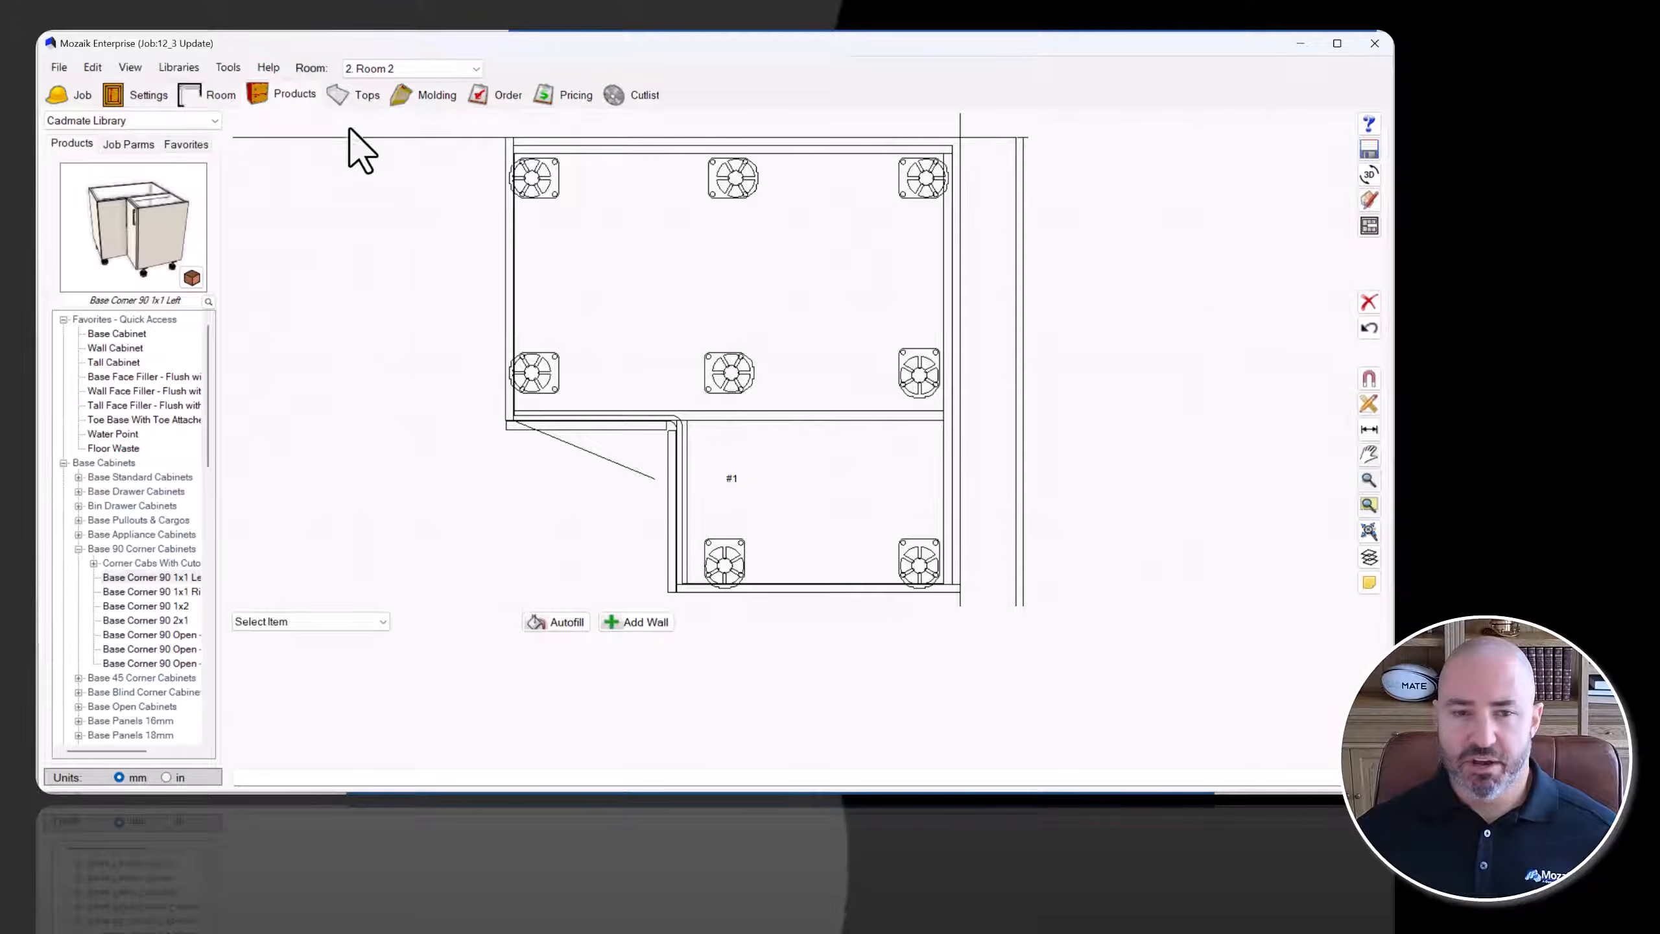
Raise the Knock-in Adjustable Legs' Max Leg Sep. to 800 mm in the hardware library.
{"action": "left_click", "coordinate": [178, 67]}
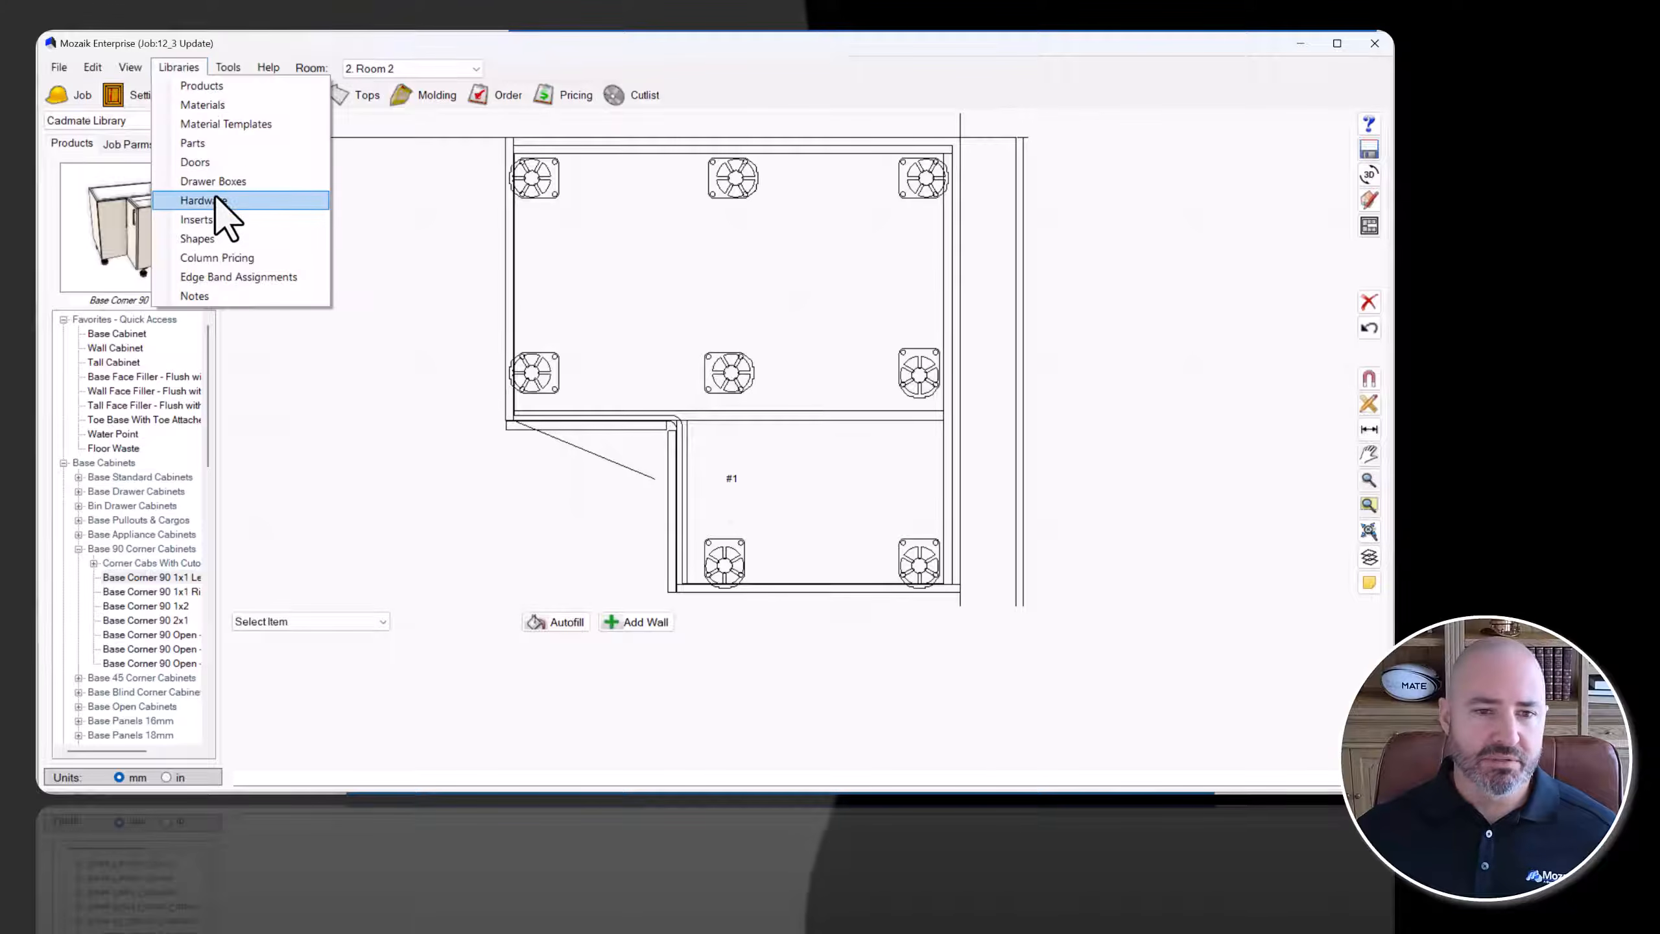
{"action": "left_click", "coordinate": [213, 200]}
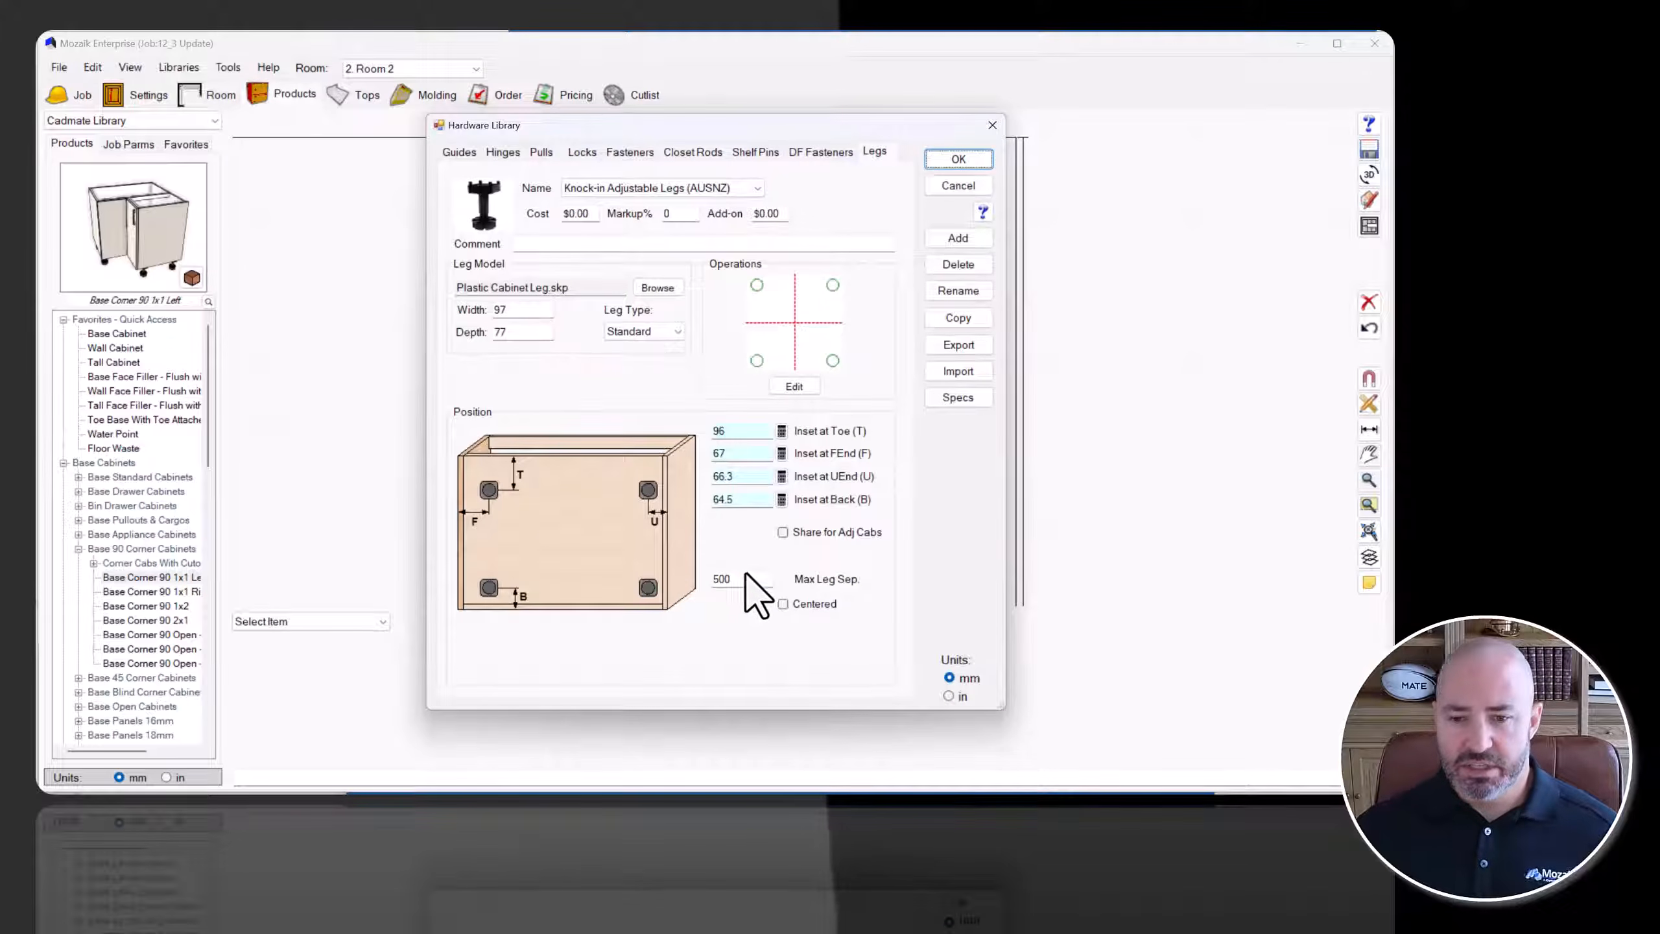
{"action": "left_click_drag", "start_coordinate": [745, 578], "coordinate": [682, 581]}
{"action": "type", "text": "800"}
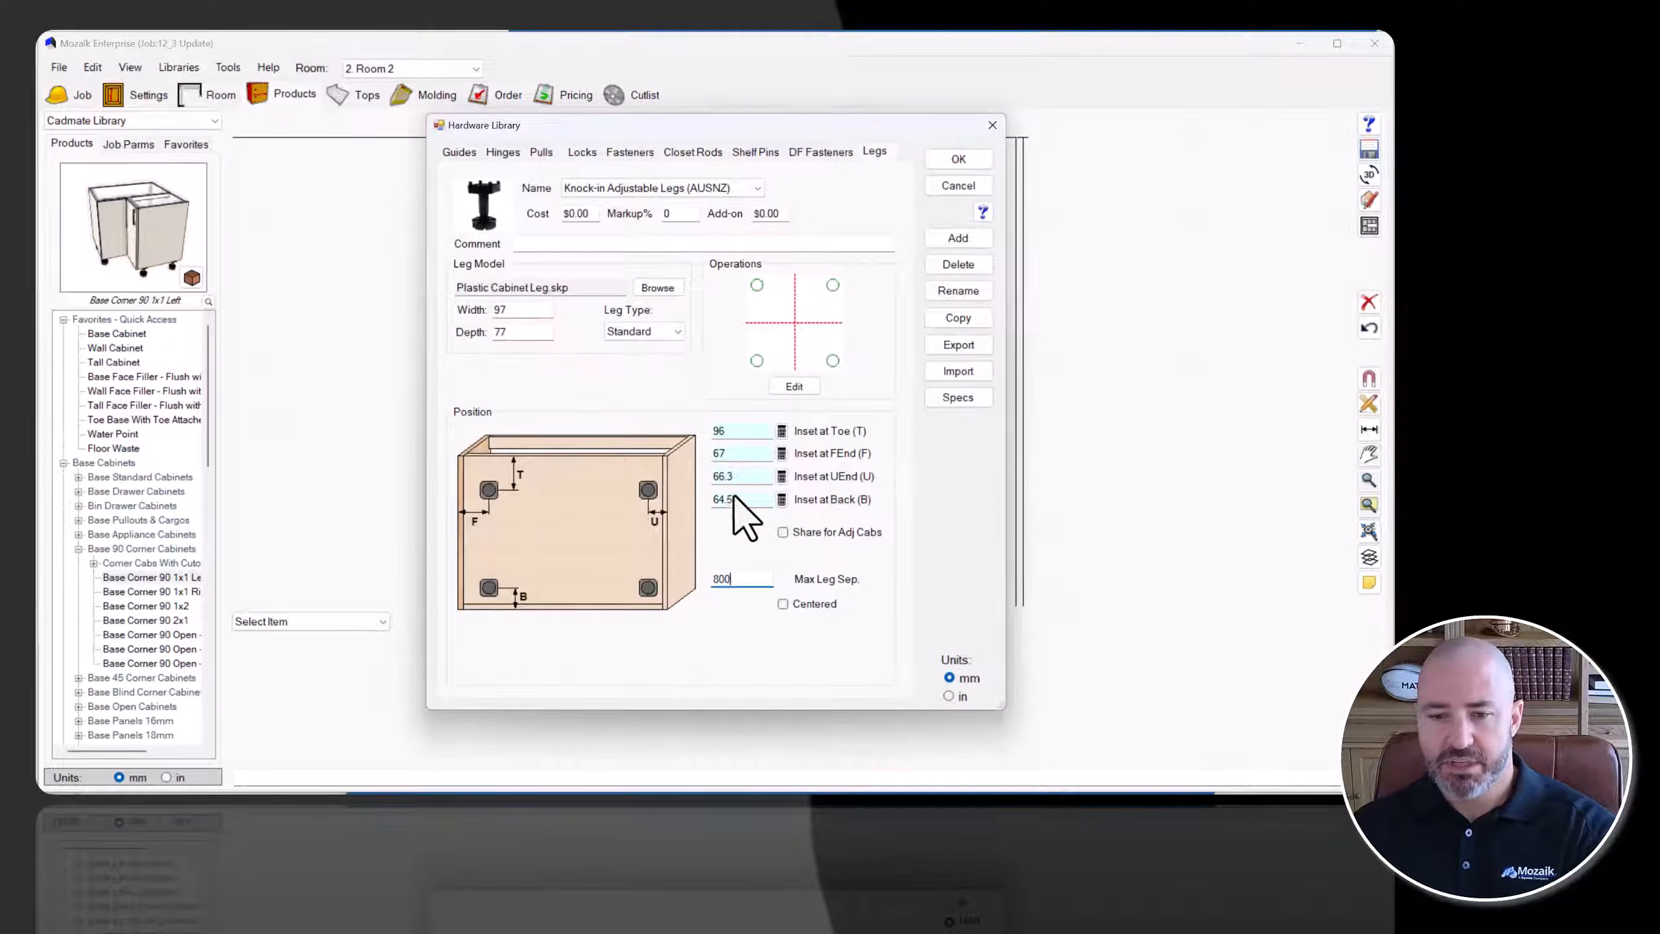
{"action": "left_click", "coordinate": [959, 162]}
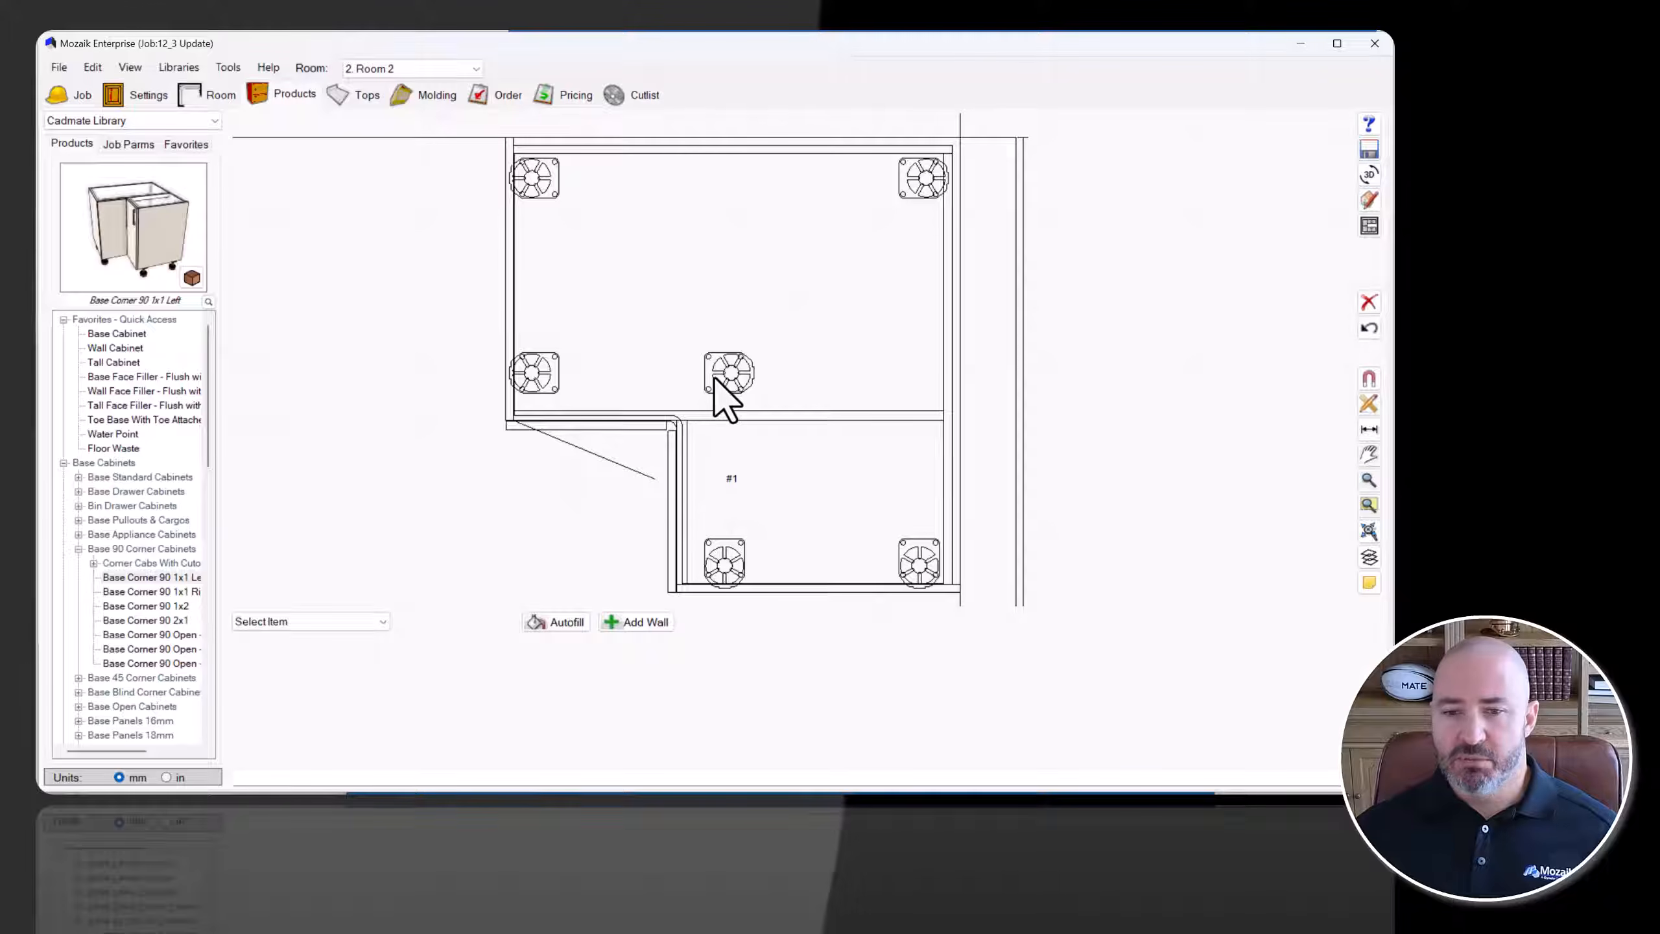
Shift the corner cabinet's inner-corner leg toward wall 3 by overriding its X position in the product's parts.
{"action": "double_click", "coordinate": [780, 310]}
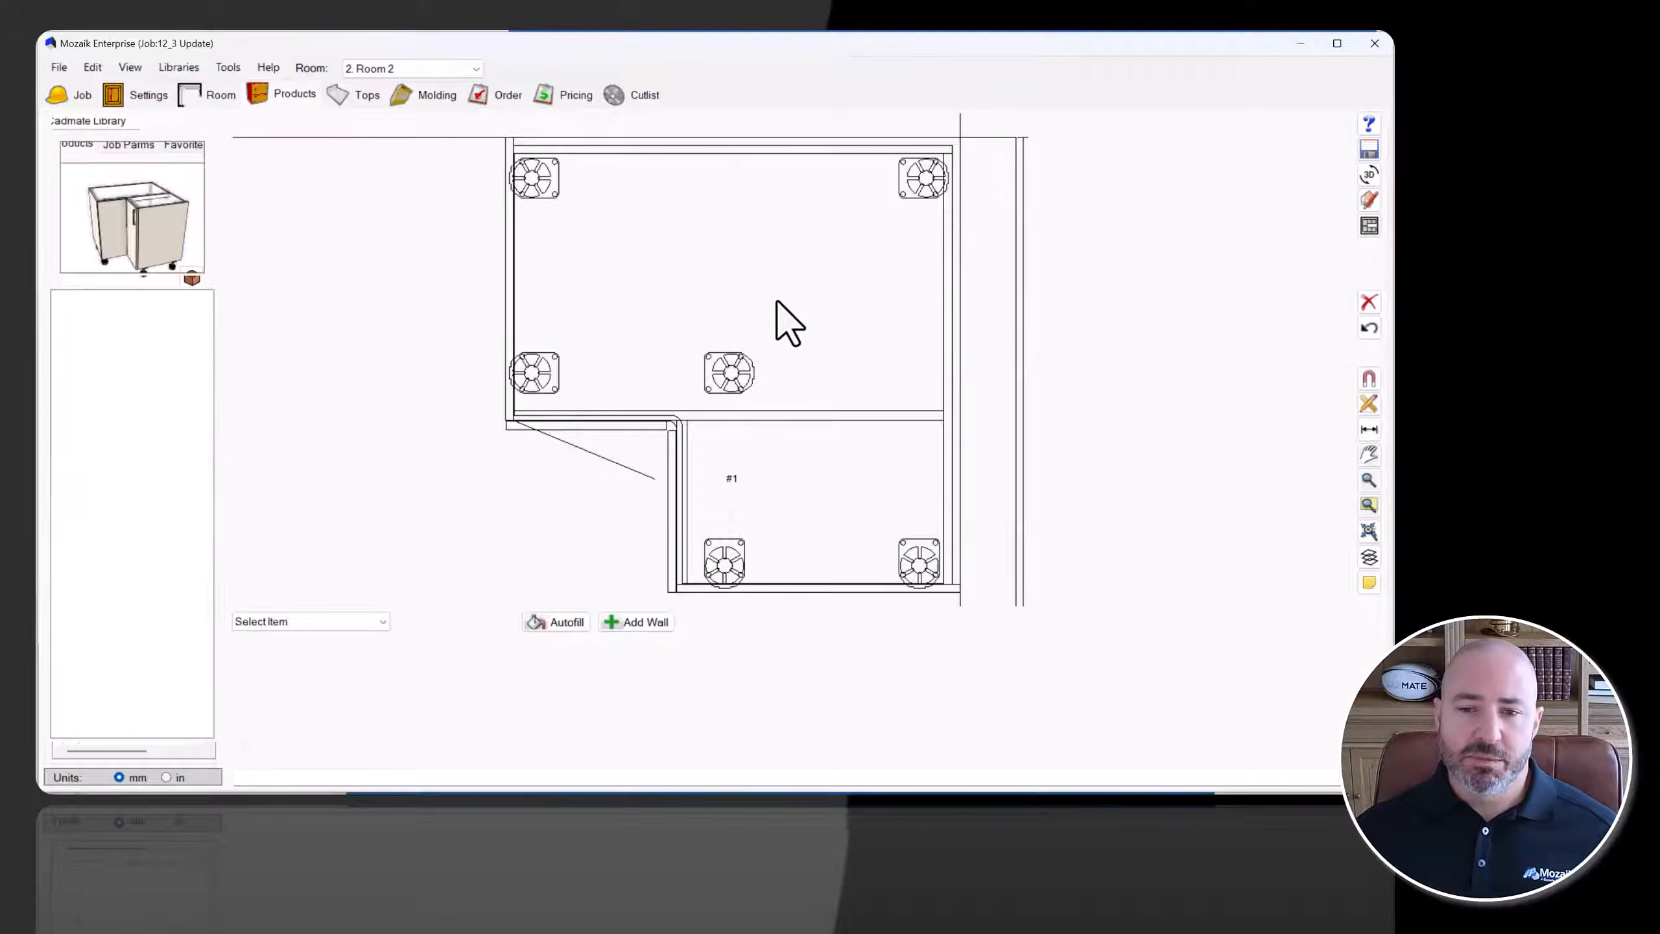
{"action": "left_click", "coordinate": [878, 303]}
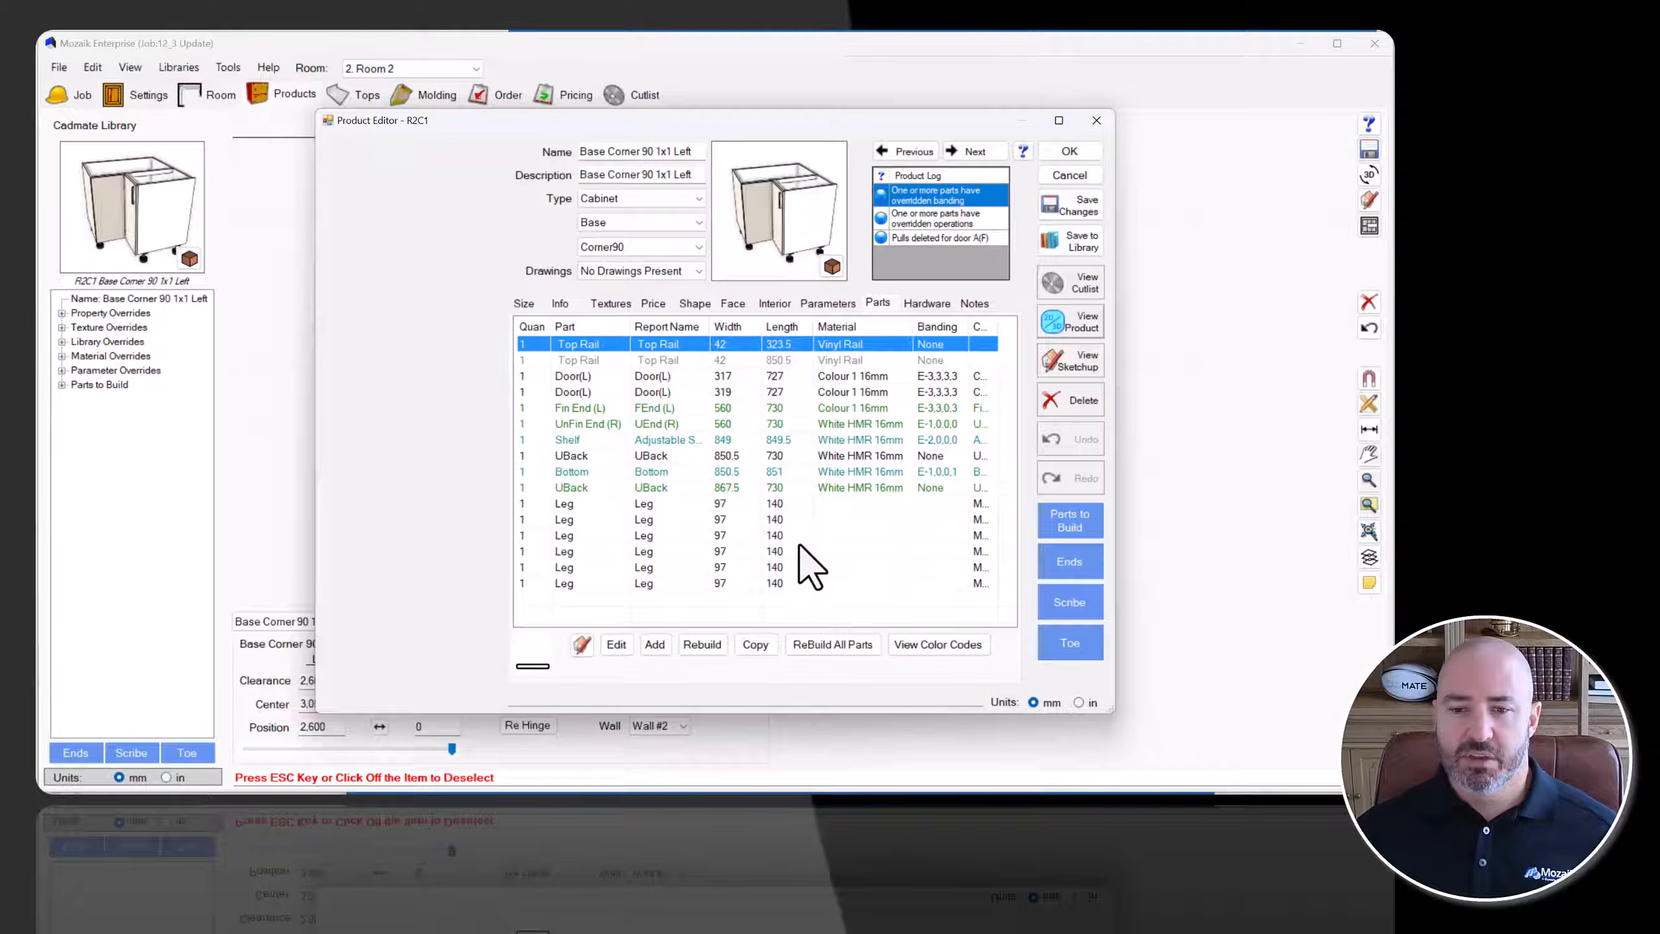
{"action": "left_click", "coordinate": [573, 502]}
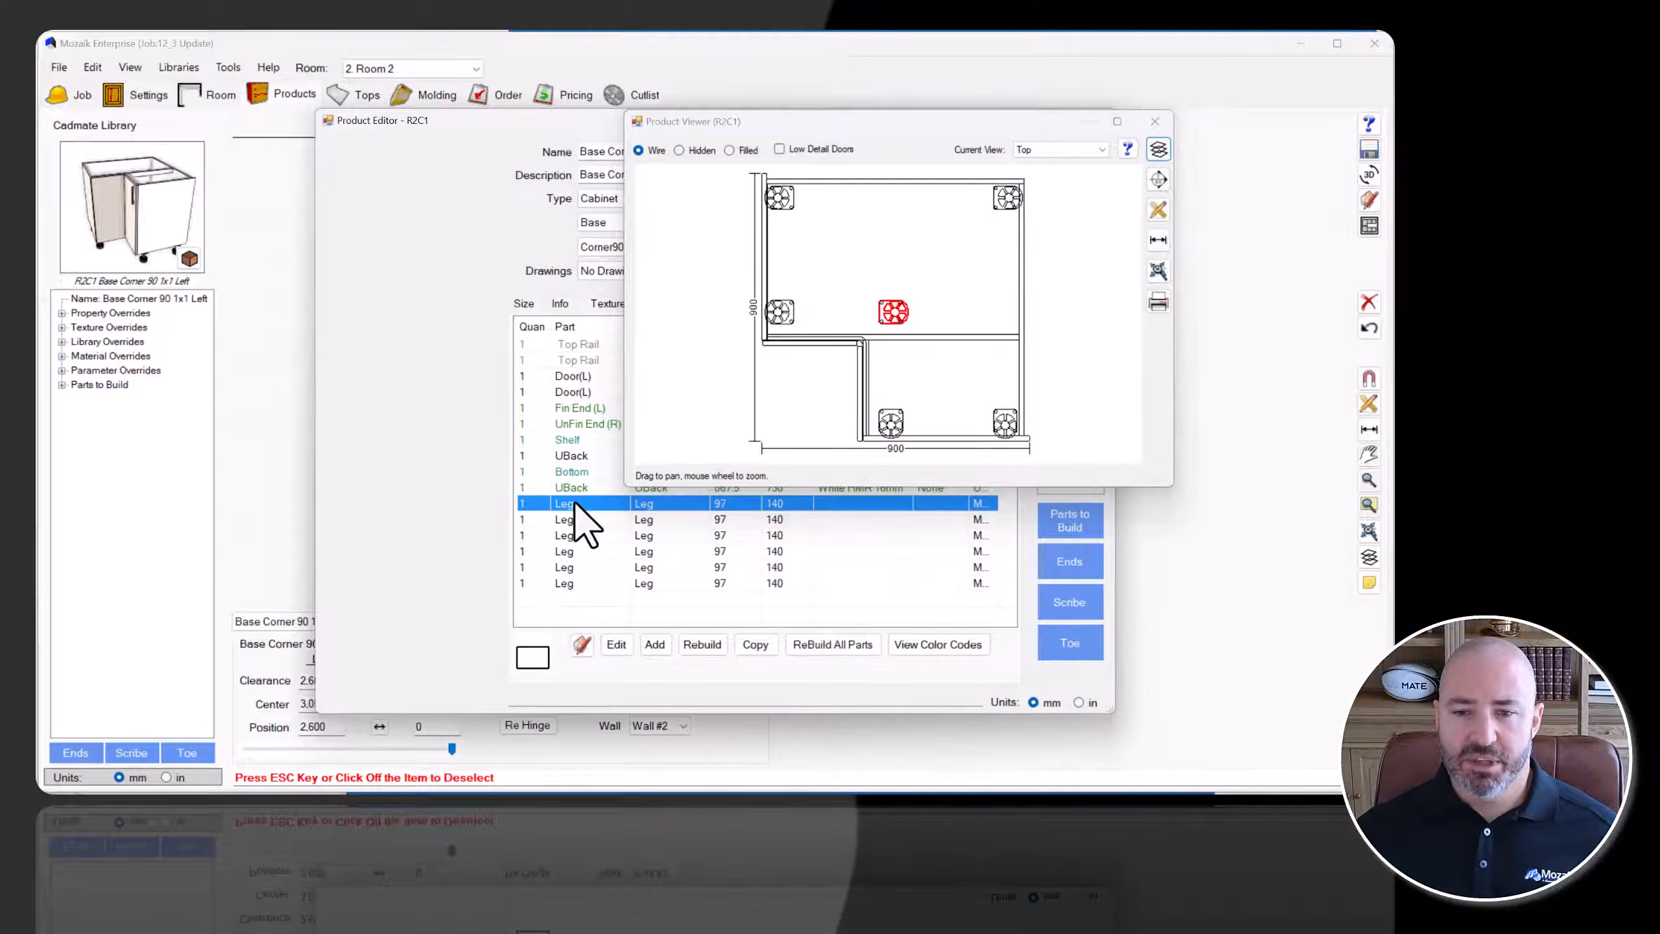
{"action": "left_click", "coordinate": [615, 644]}
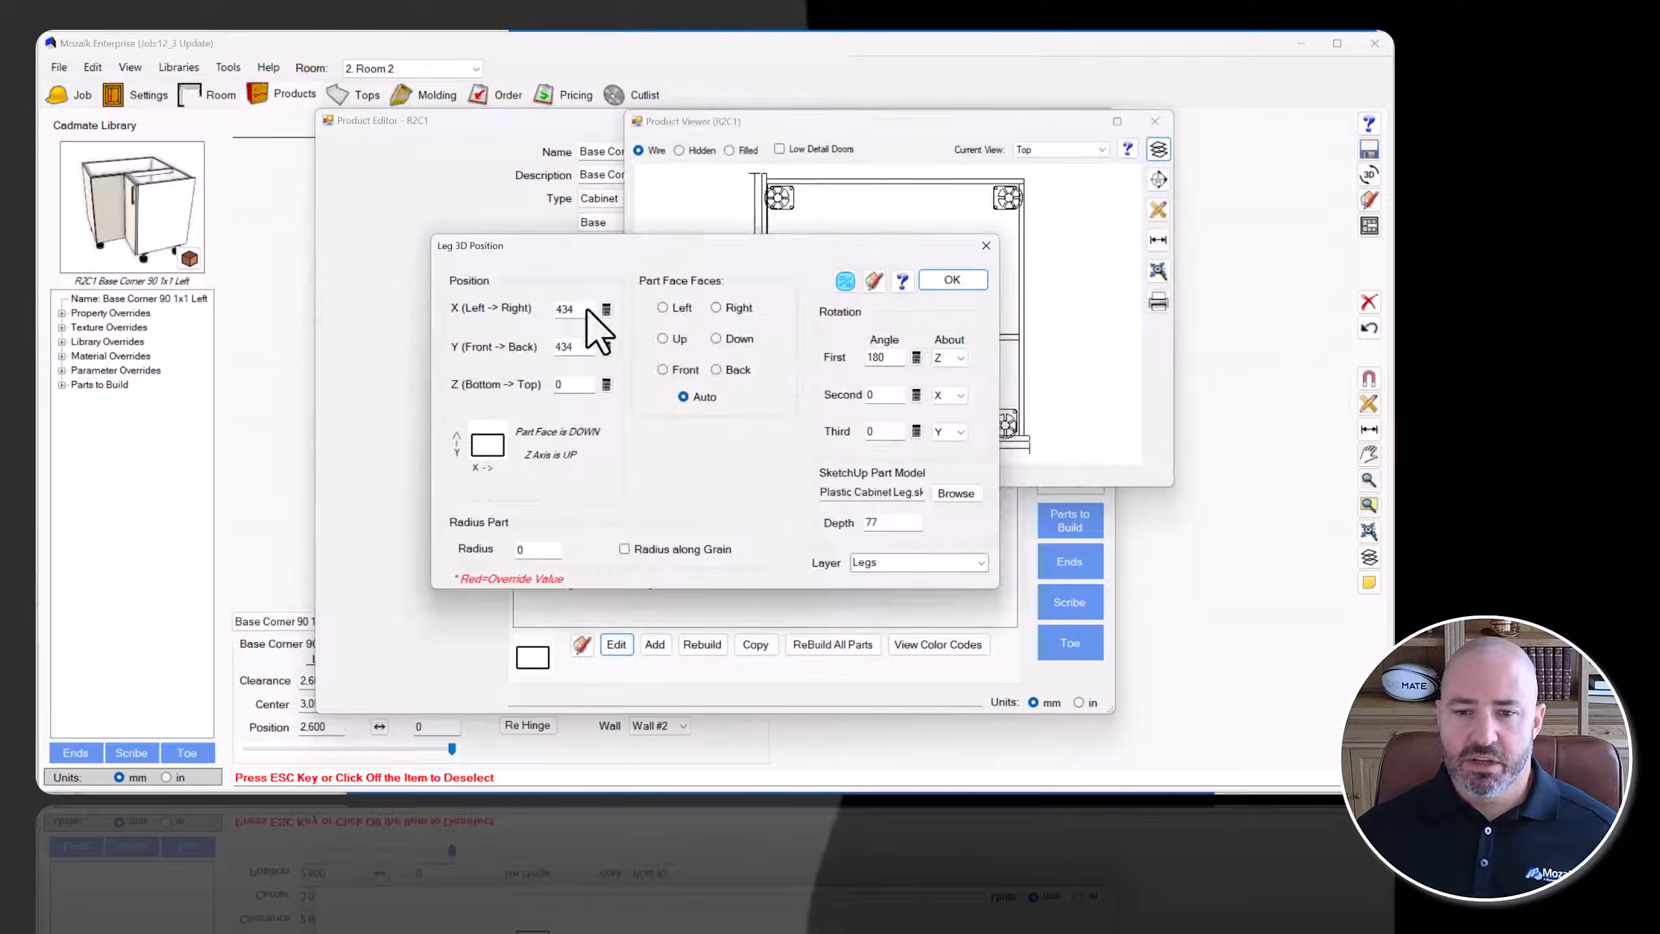
{"action": "left_click_drag", "start_coordinate": [604, 245], "coordinate": [587, 327]}
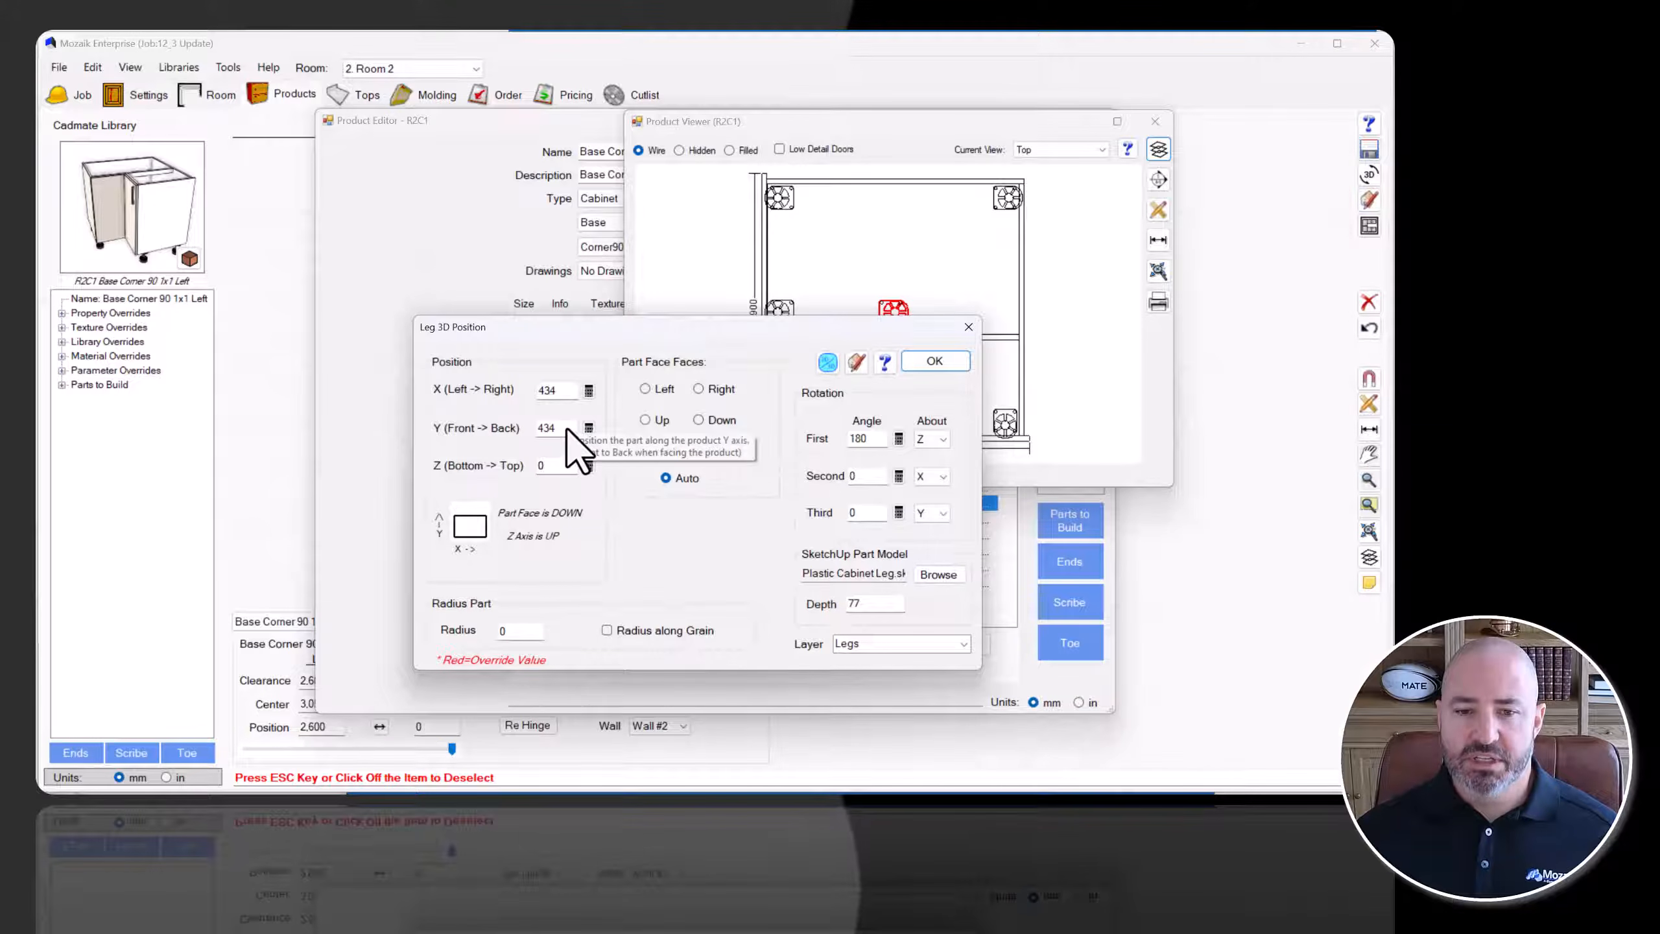
{"action": "double_click", "coordinate": [543, 428]}
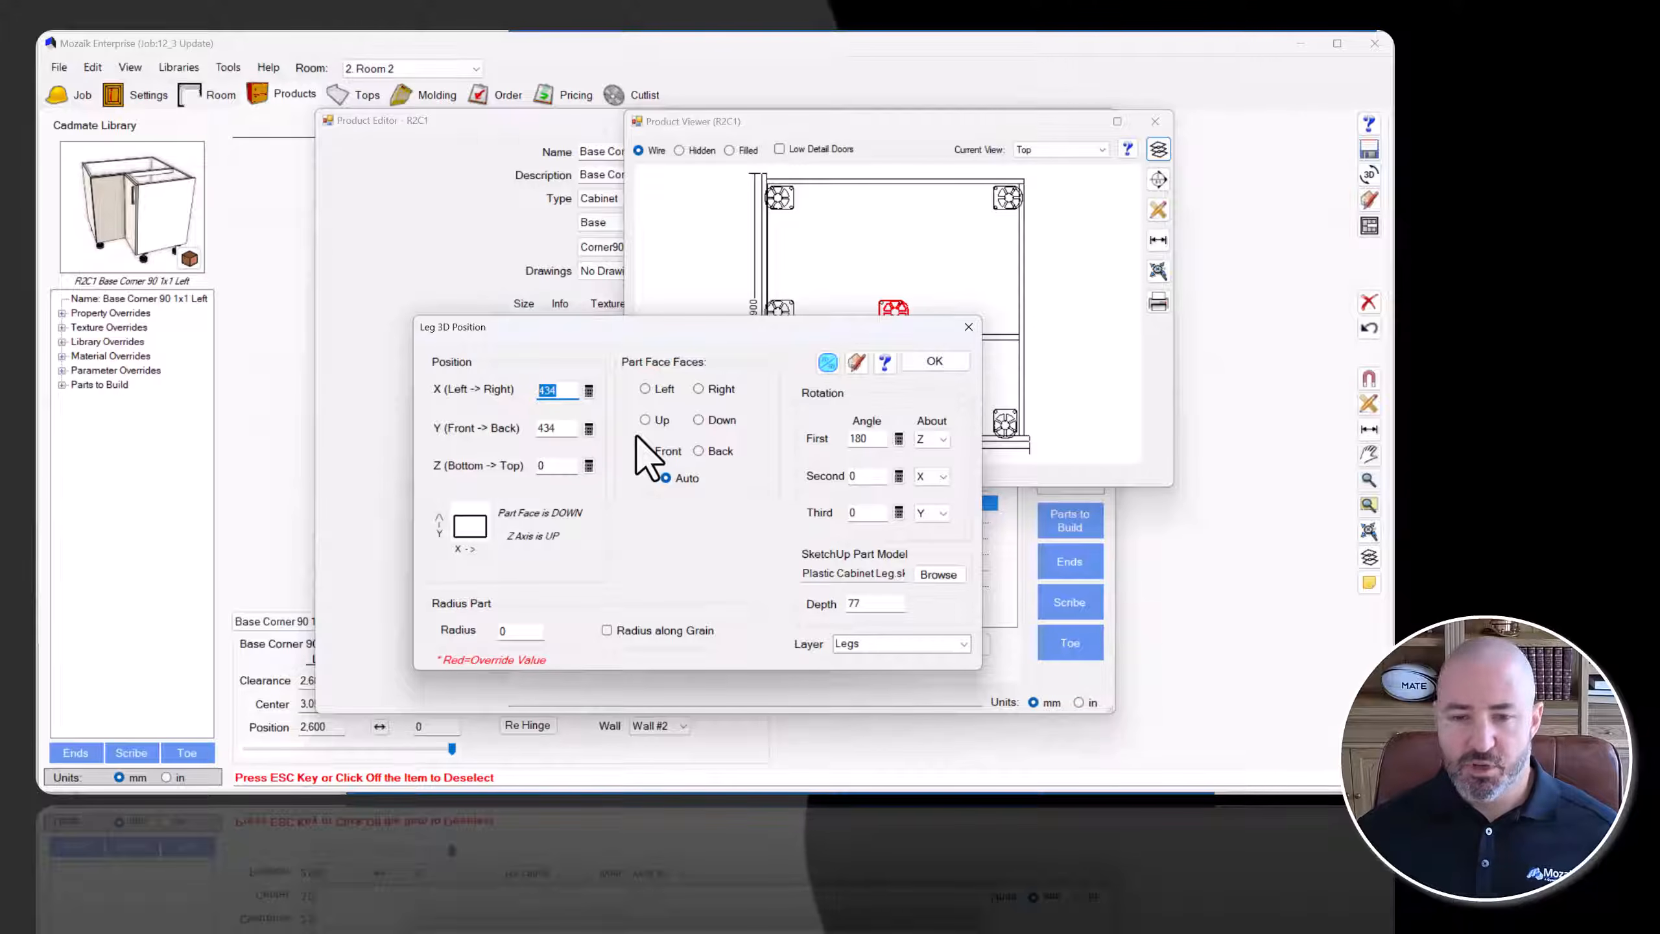
{"action": "left_click", "coordinate": [933, 359]}
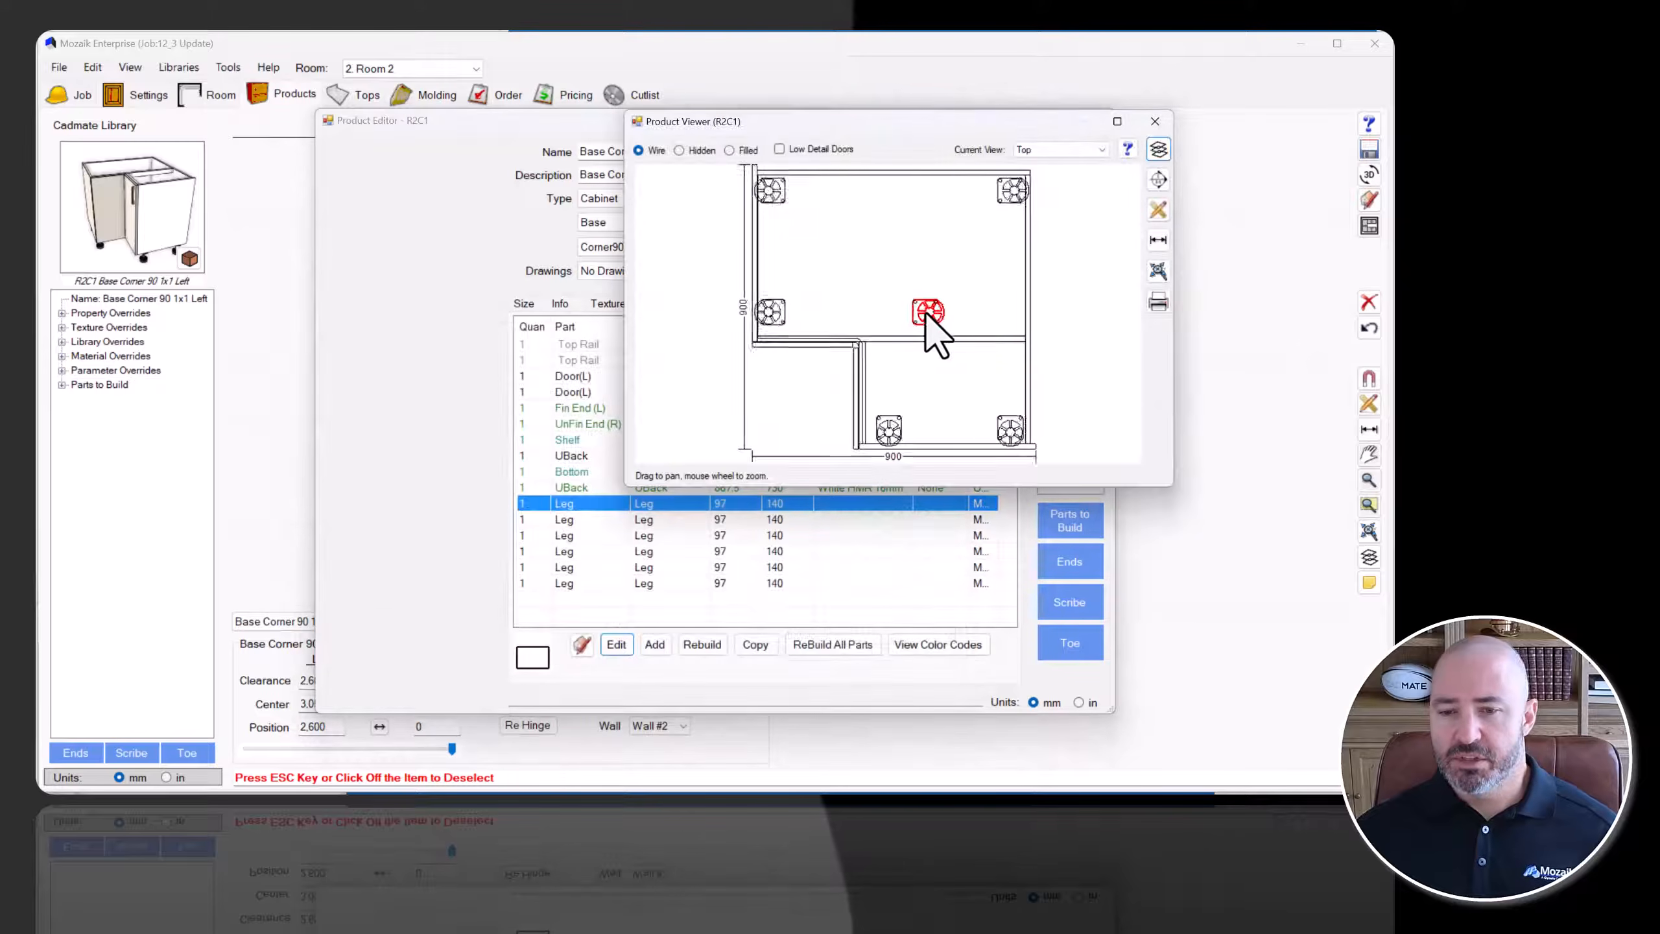
Inspect the cabinet's legs in the product's top view and accept the product edits.
{"action": "scroll", "coordinate": [936, 333], "scroll_direction": "up", "scroll_amount": 2}
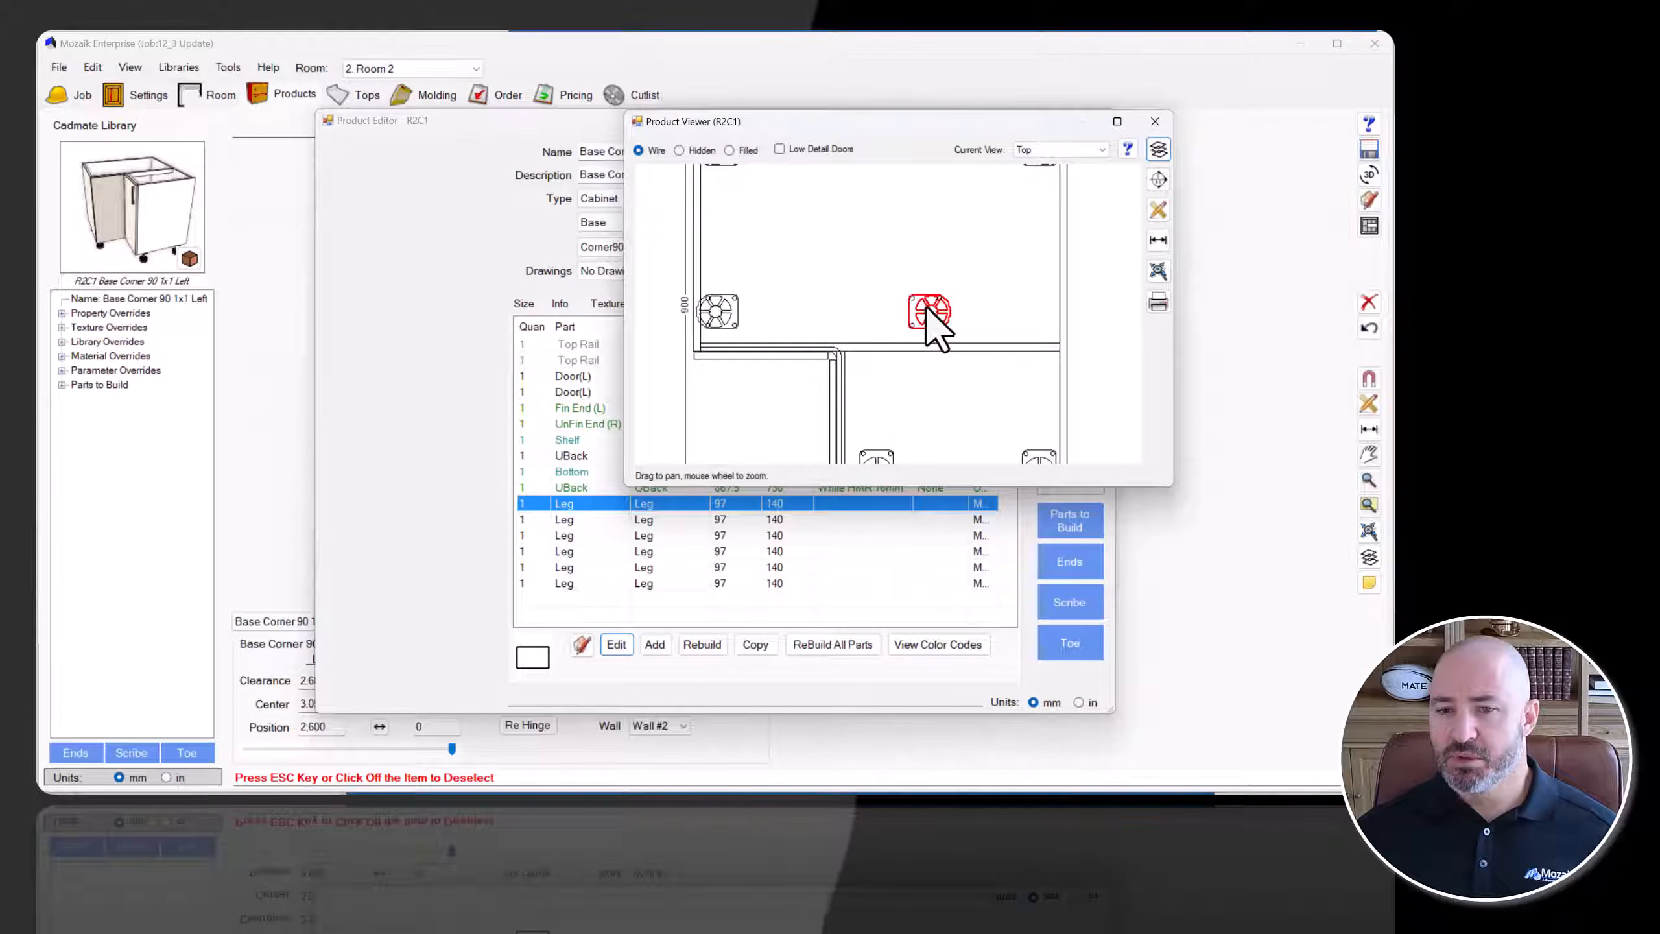
{"action": "scroll", "coordinate": [929, 313], "scroll_direction": "down", "scroll_amount": 1}
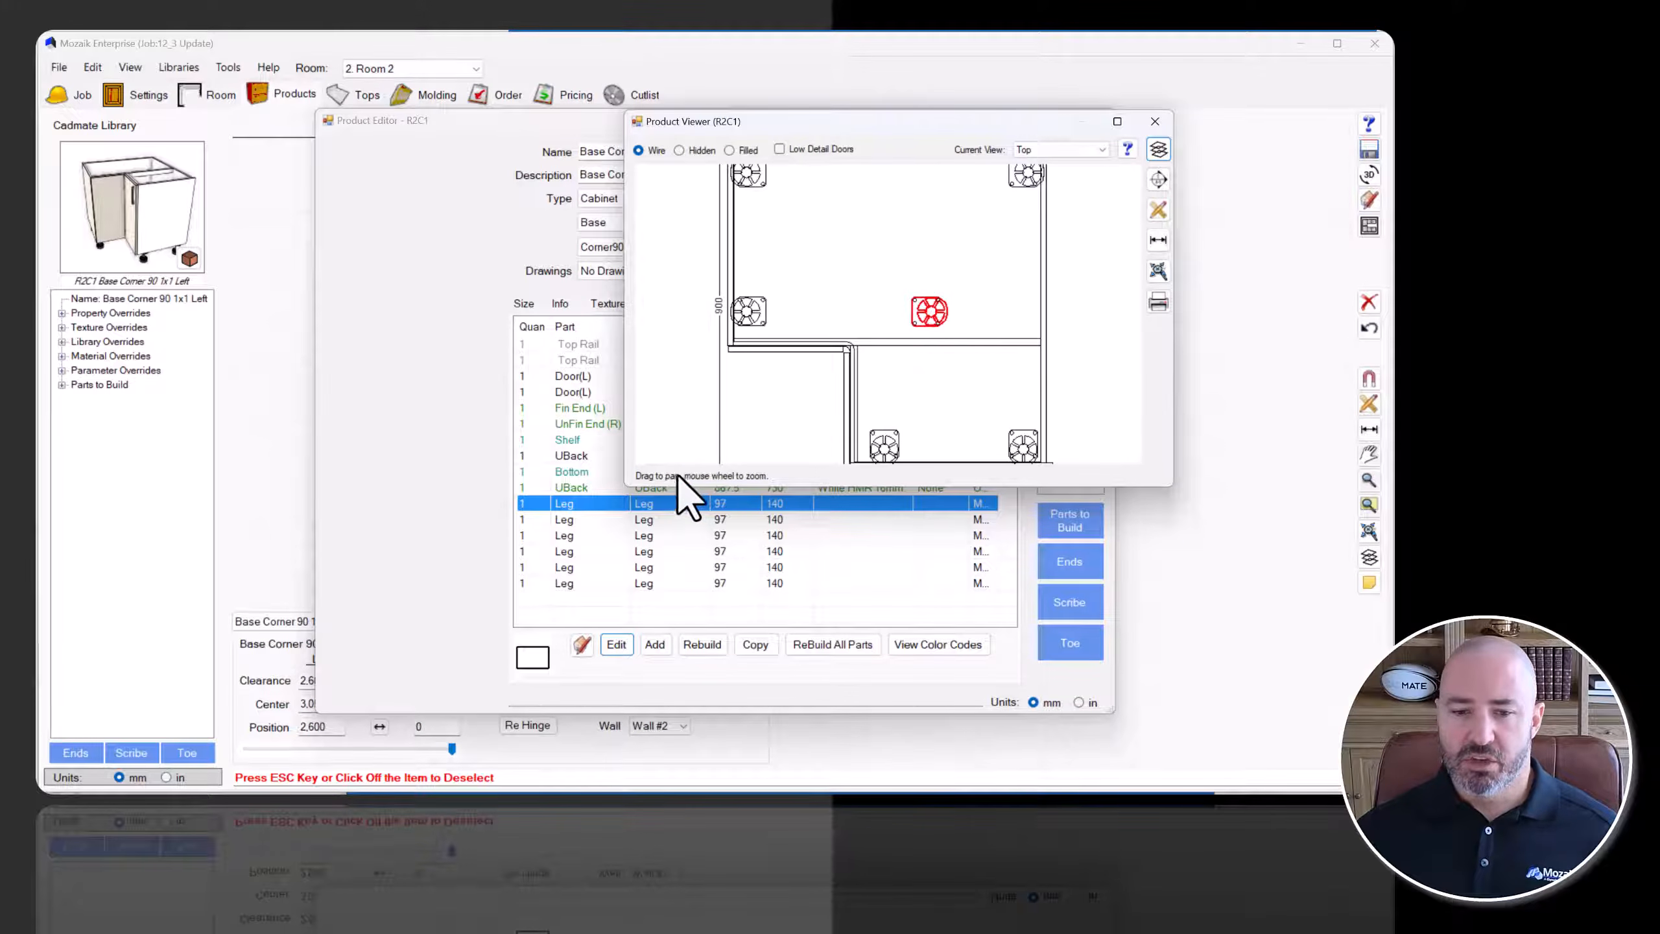
{"action": "left_click", "coordinate": [585, 515]}
{"action": "left_click", "coordinate": [582, 504]}
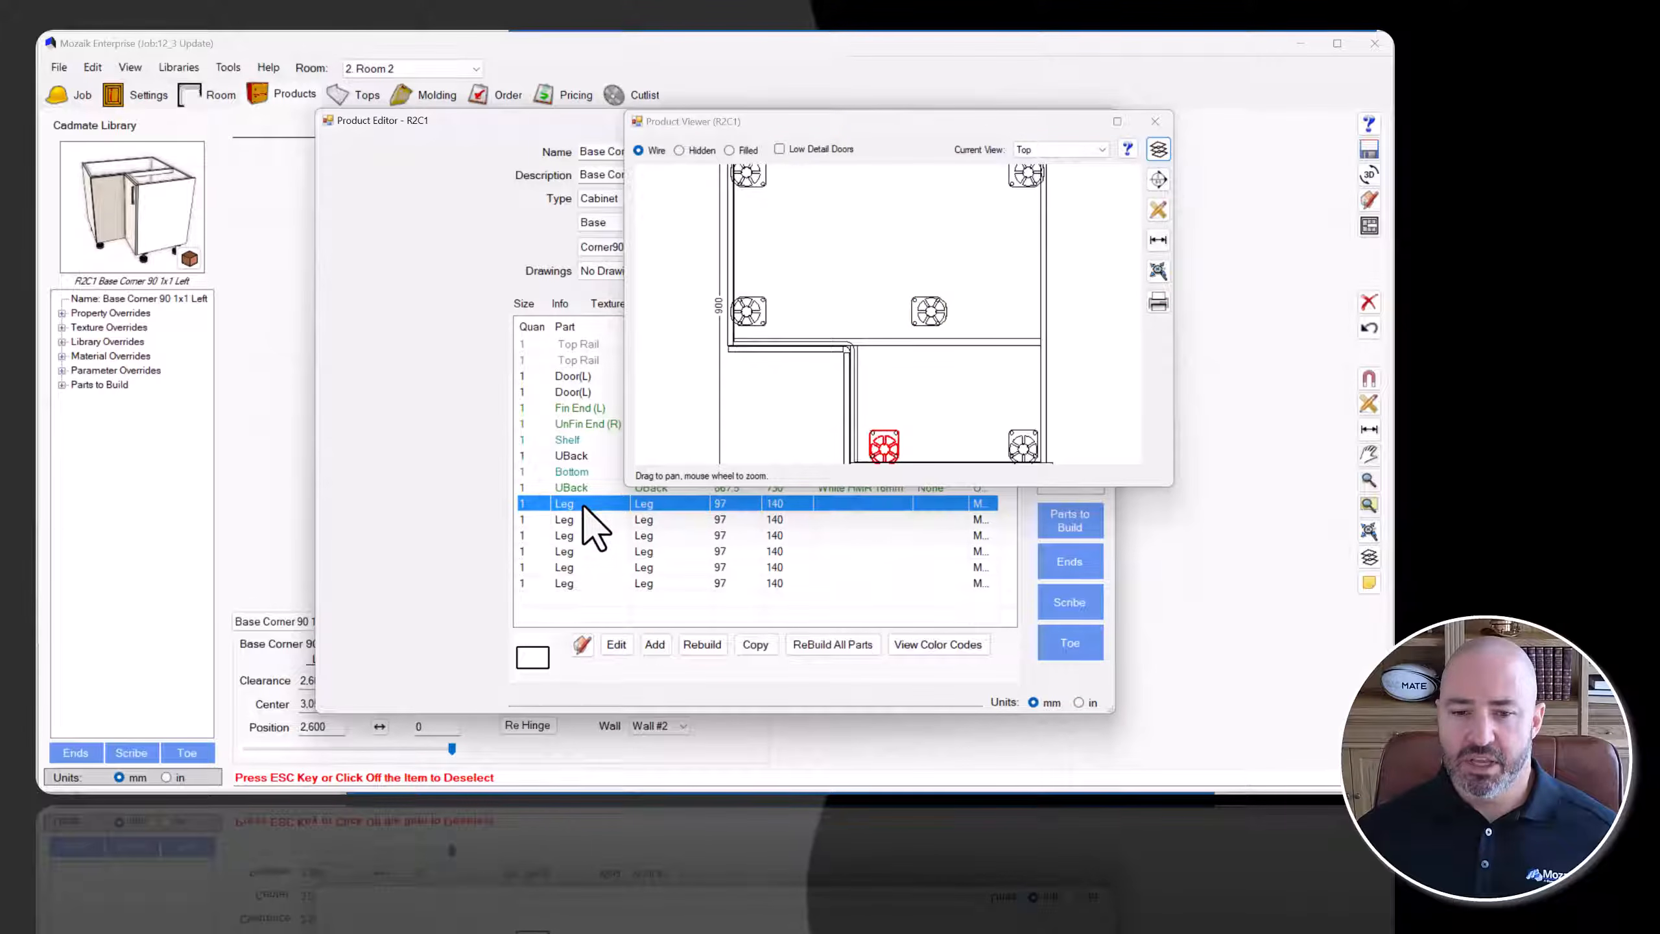
{"action": "left_click", "coordinate": [1155, 122]}
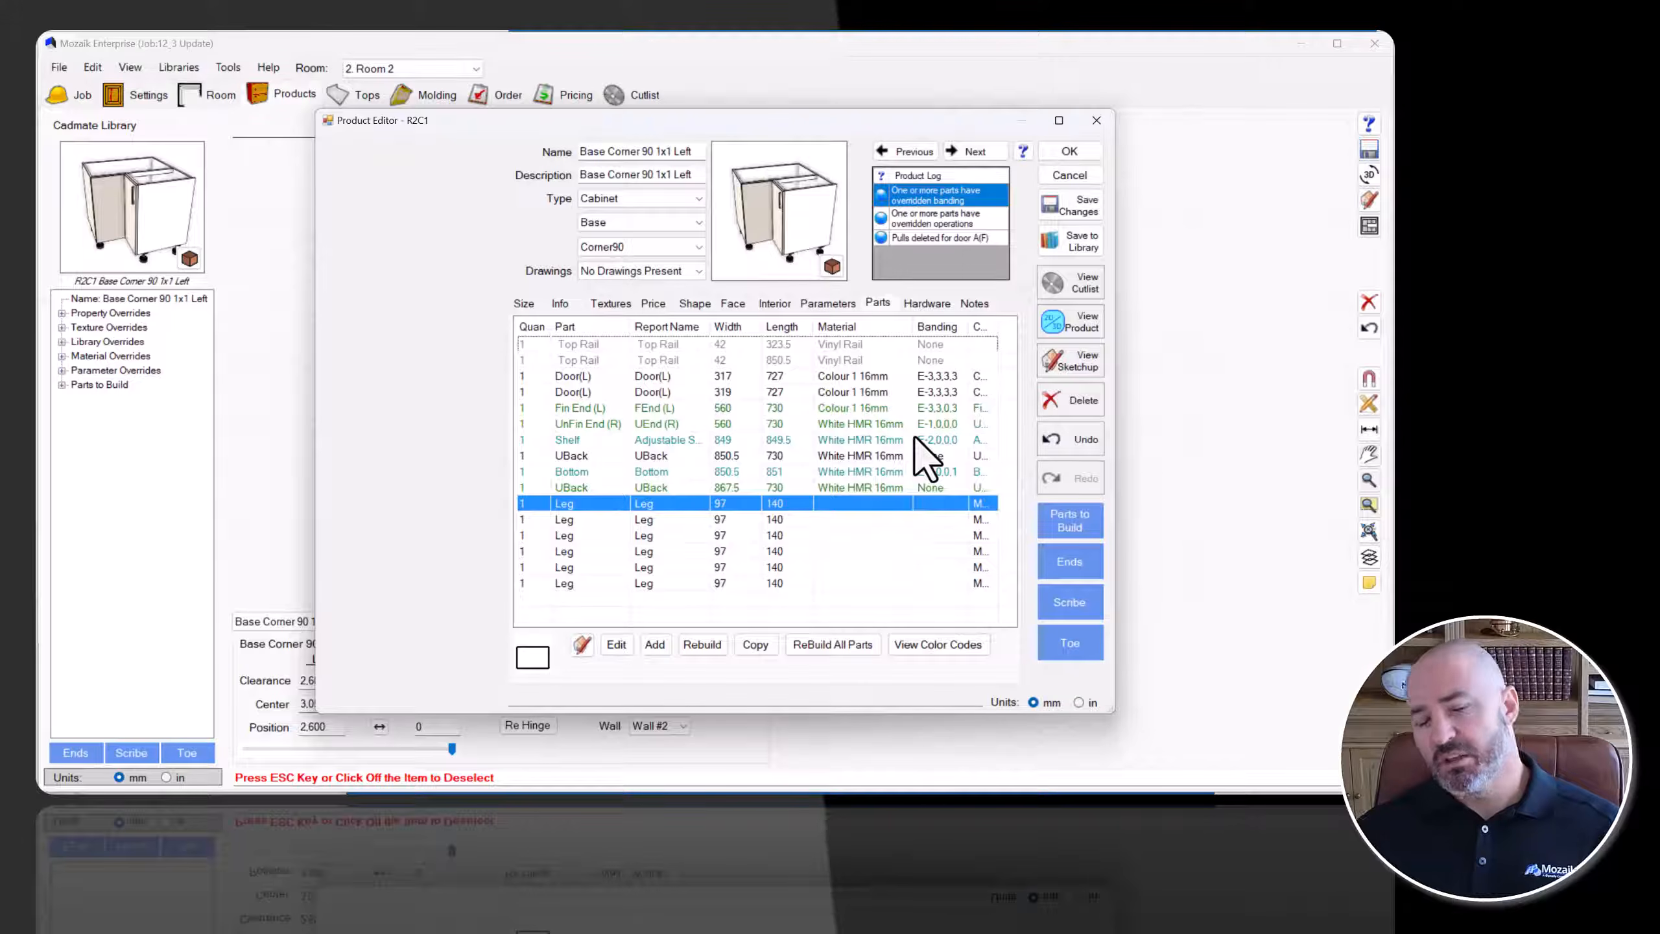
{"action": "left_click", "coordinate": [1062, 152]}
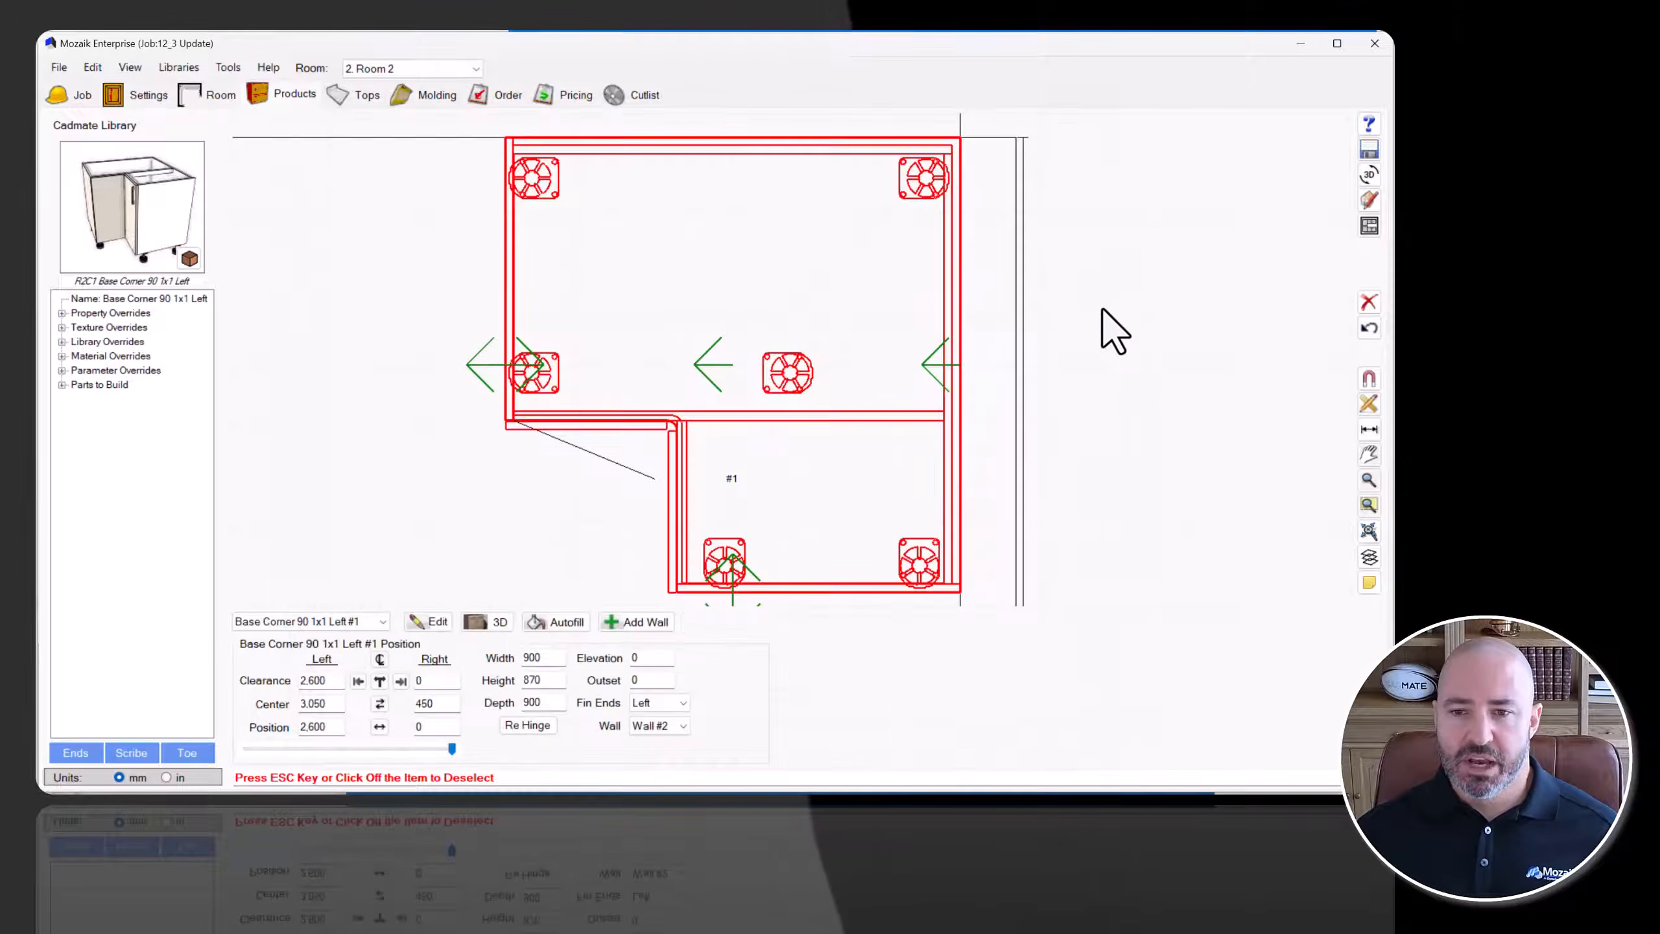
{"action": "scroll", "coordinate": [967, 345], "scroll_direction": "down", "scroll_amount": 1}
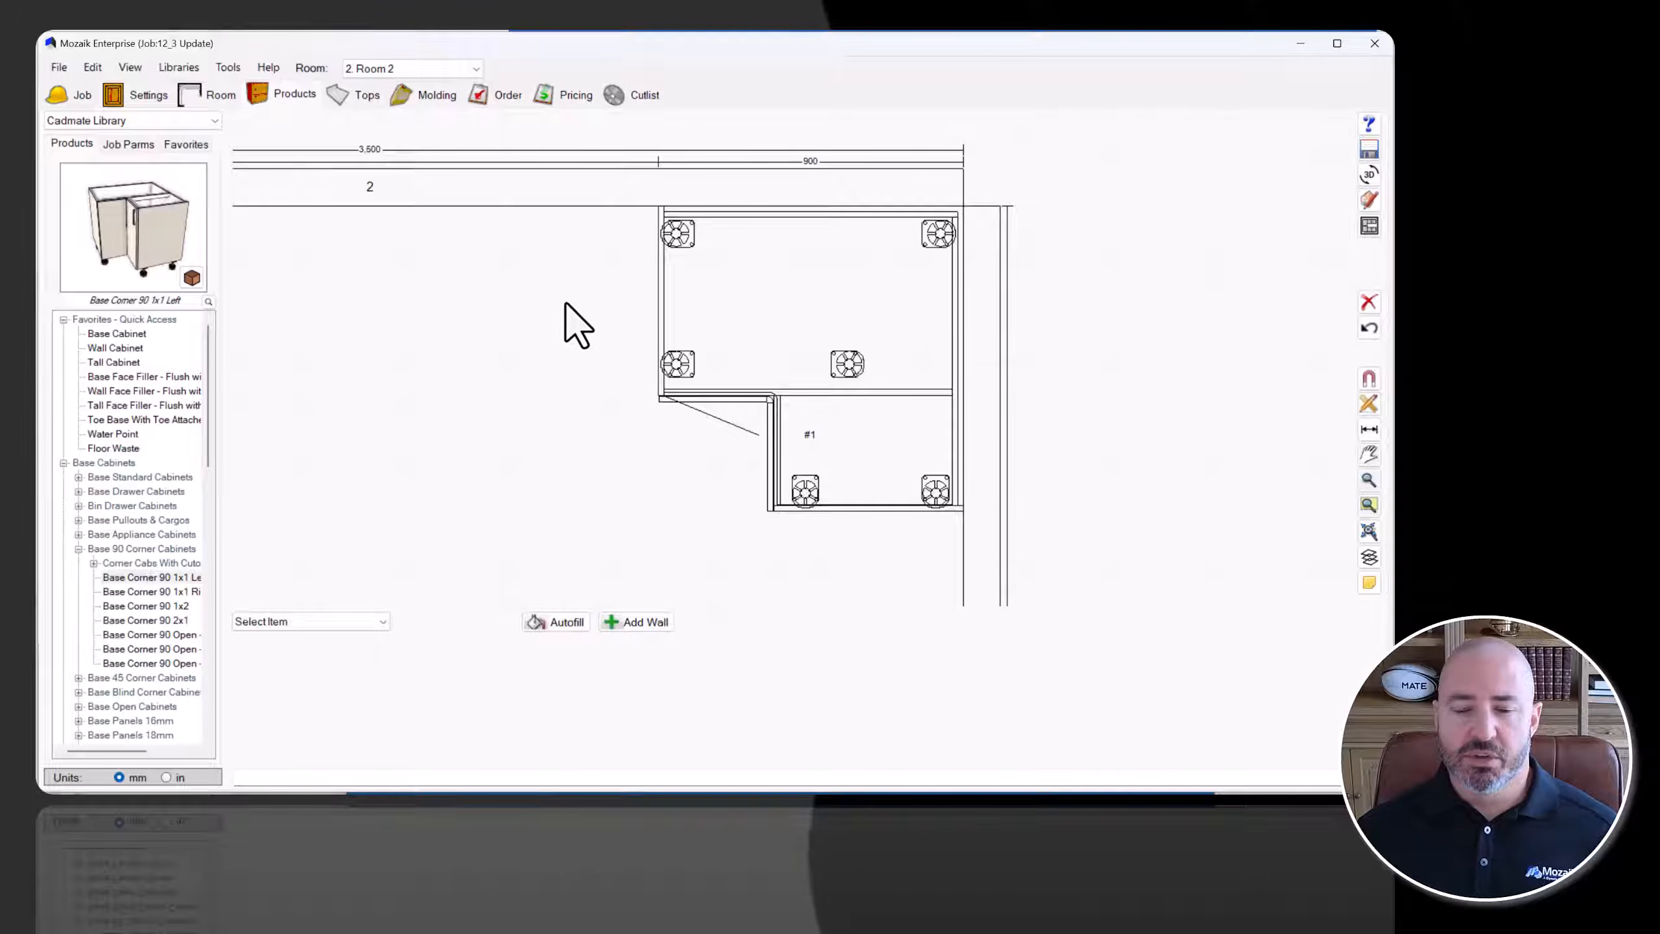
Run the _Example Quote pricing template for all rooms and review the priced items.
{"action": "left_click", "coordinate": [552, 98]}
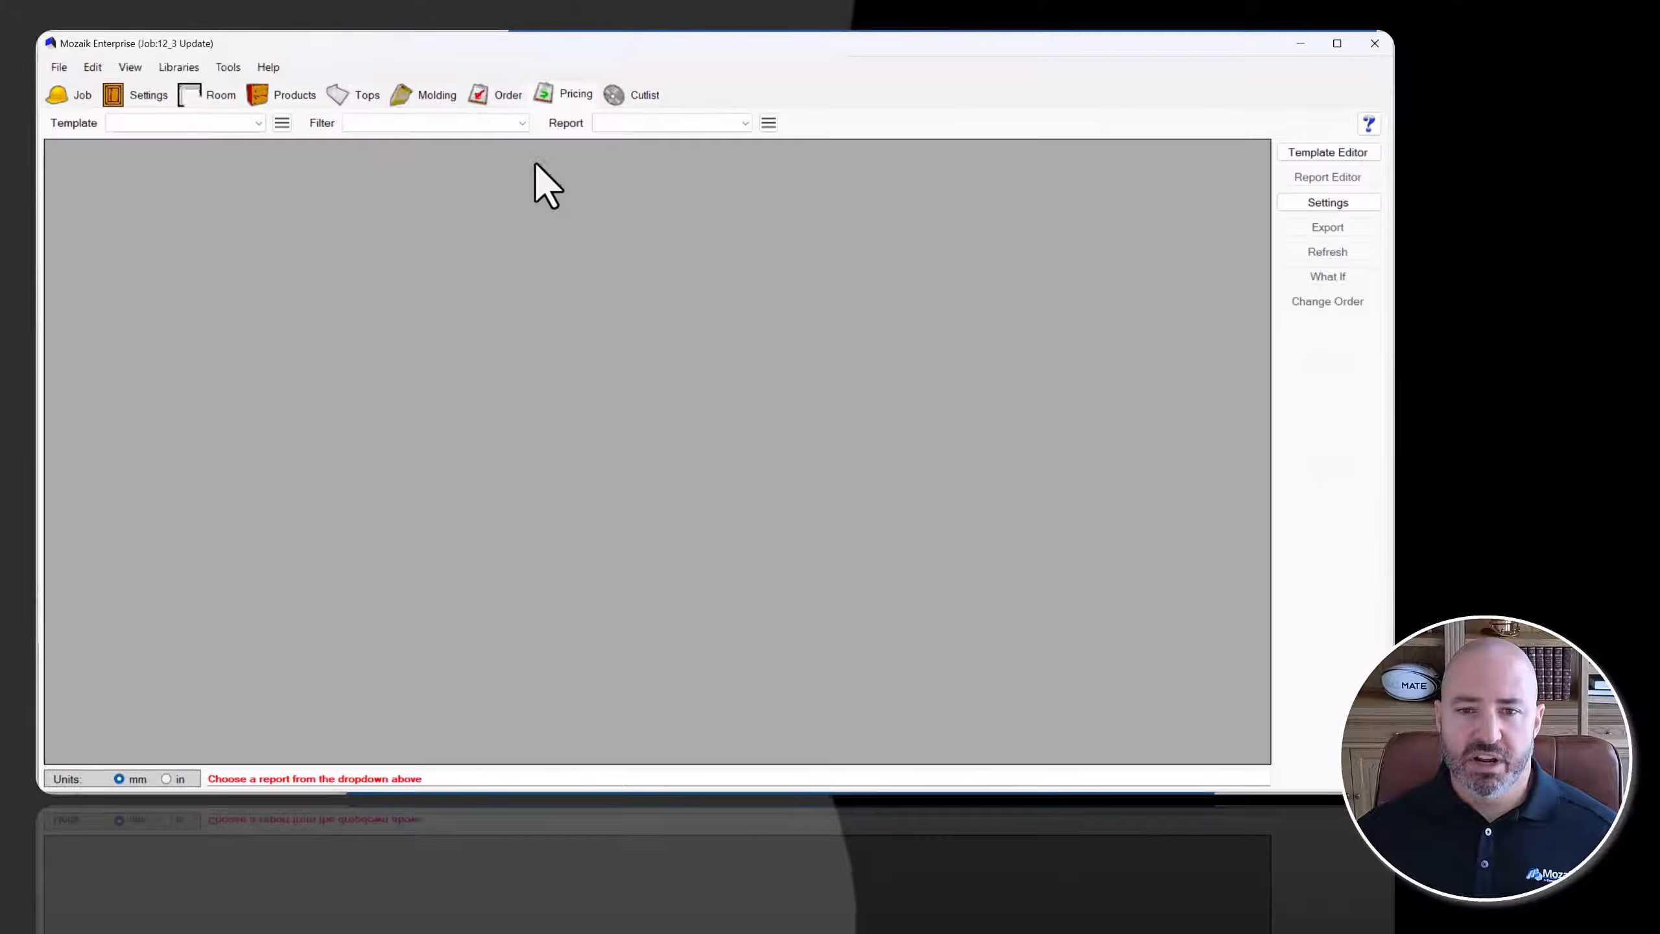
{"action": "left_click", "coordinate": [256, 125]}
{"action": "left_click", "coordinate": [195, 139]}
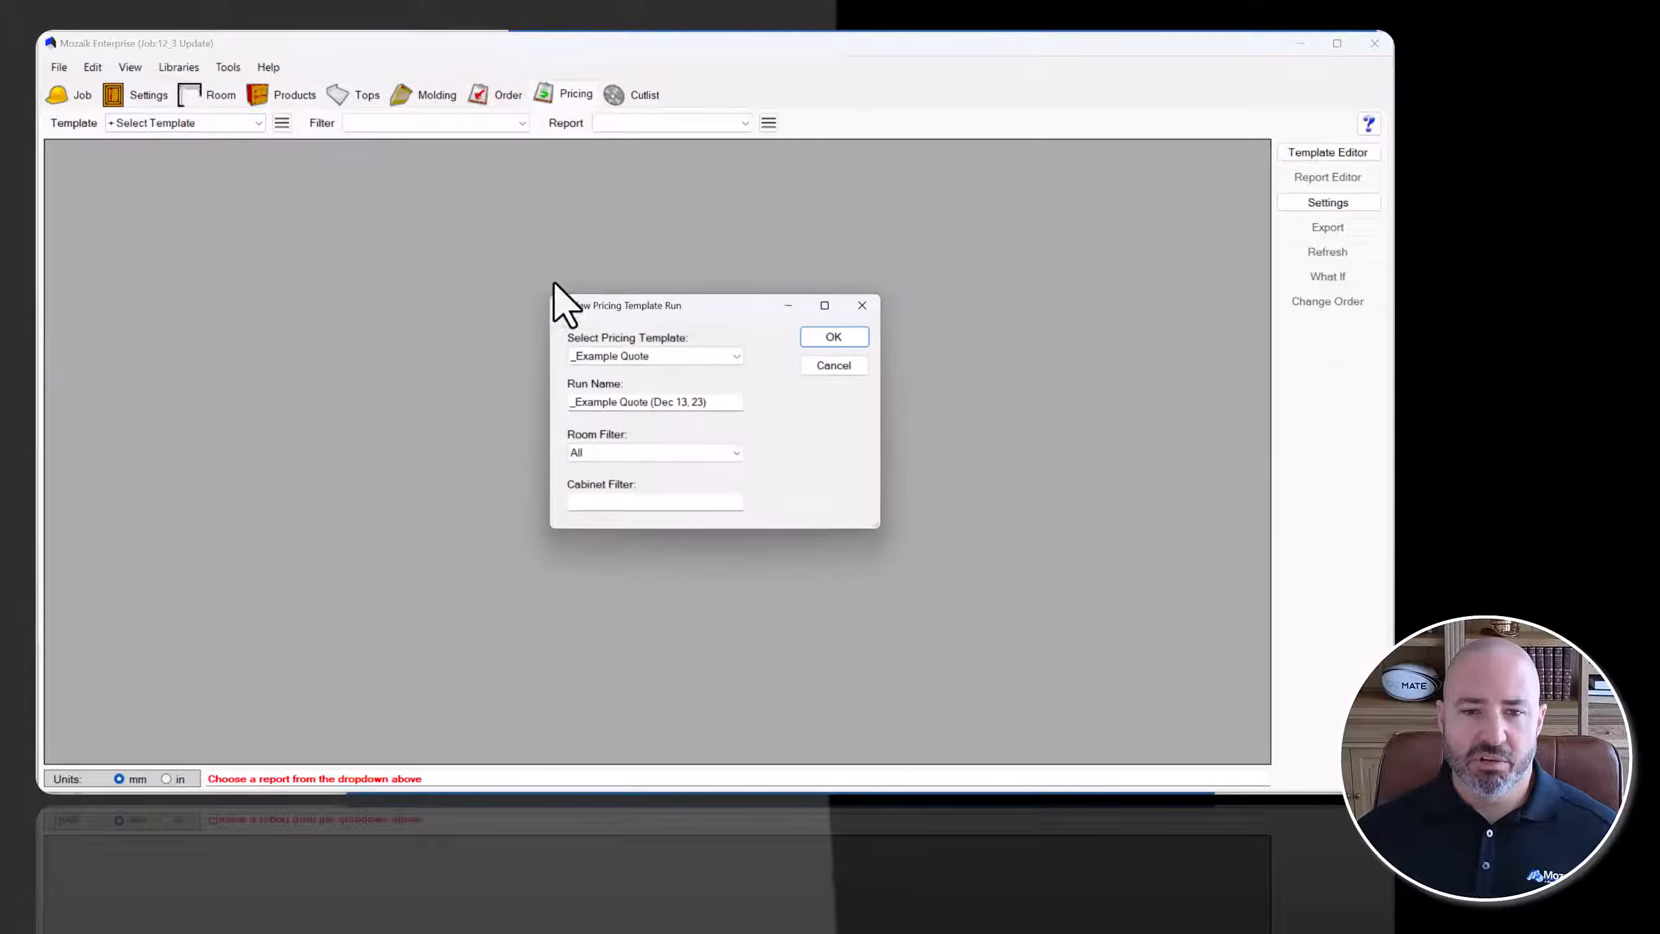
{"action": "left_click", "coordinate": [817, 340]}
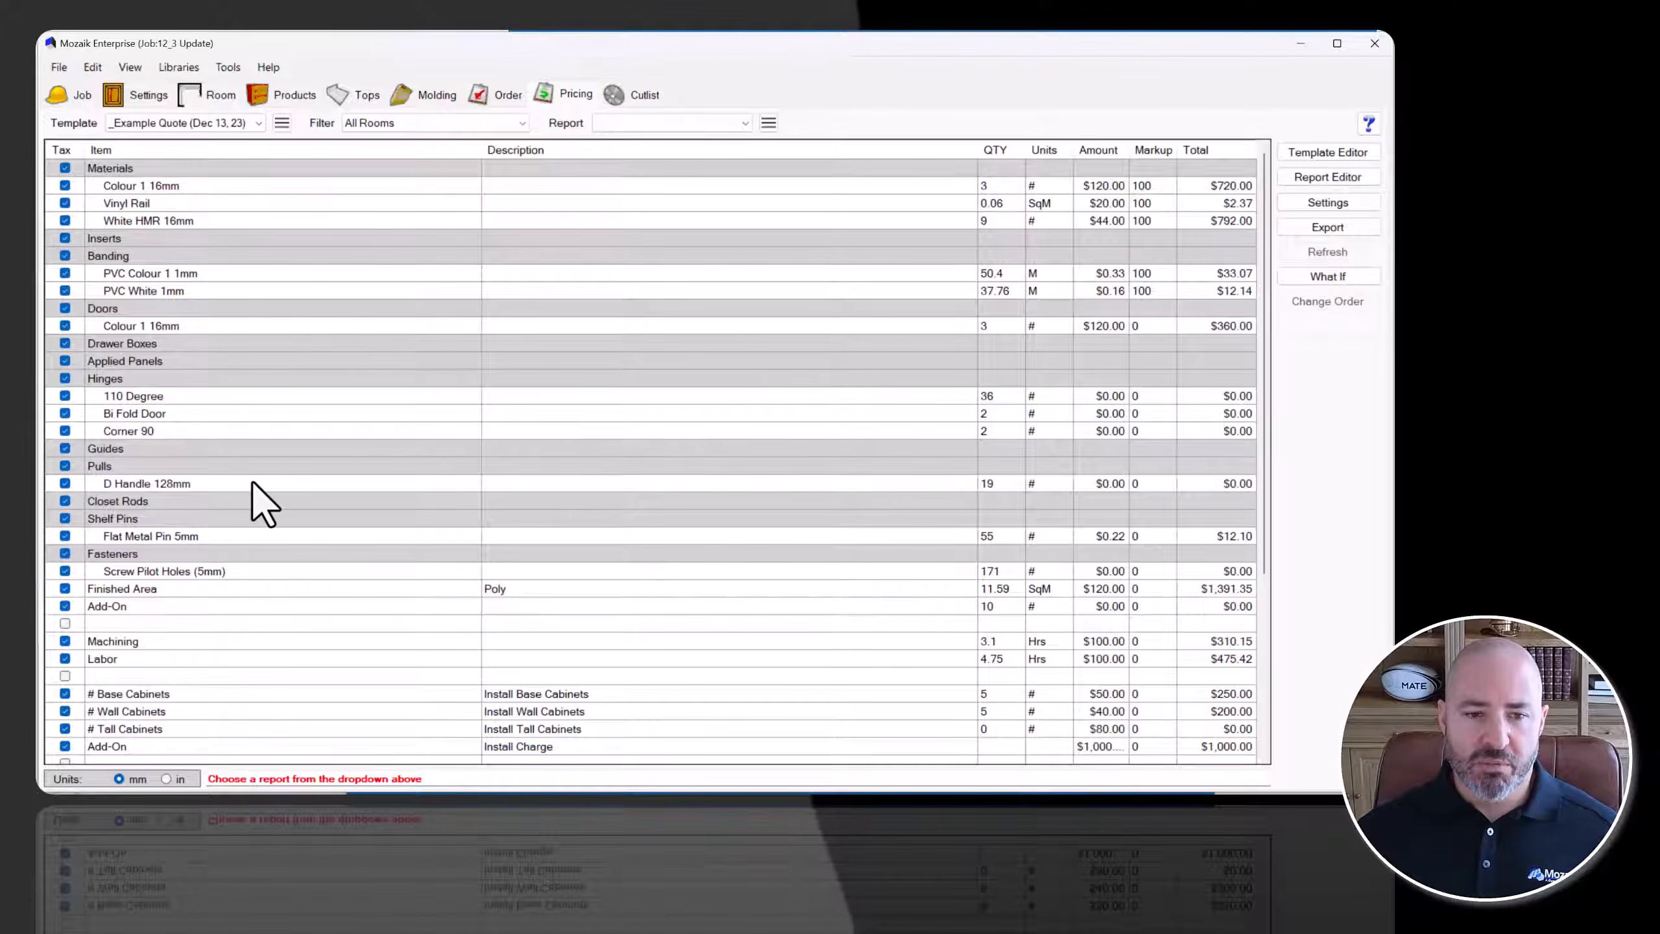
{"action": "scroll", "coordinate": [252, 482], "scroll_direction": "down", "scroll_amount": 5}
{"action": "scroll", "coordinate": [252, 482], "scroll_direction": "up", "scroll_amount": 5}
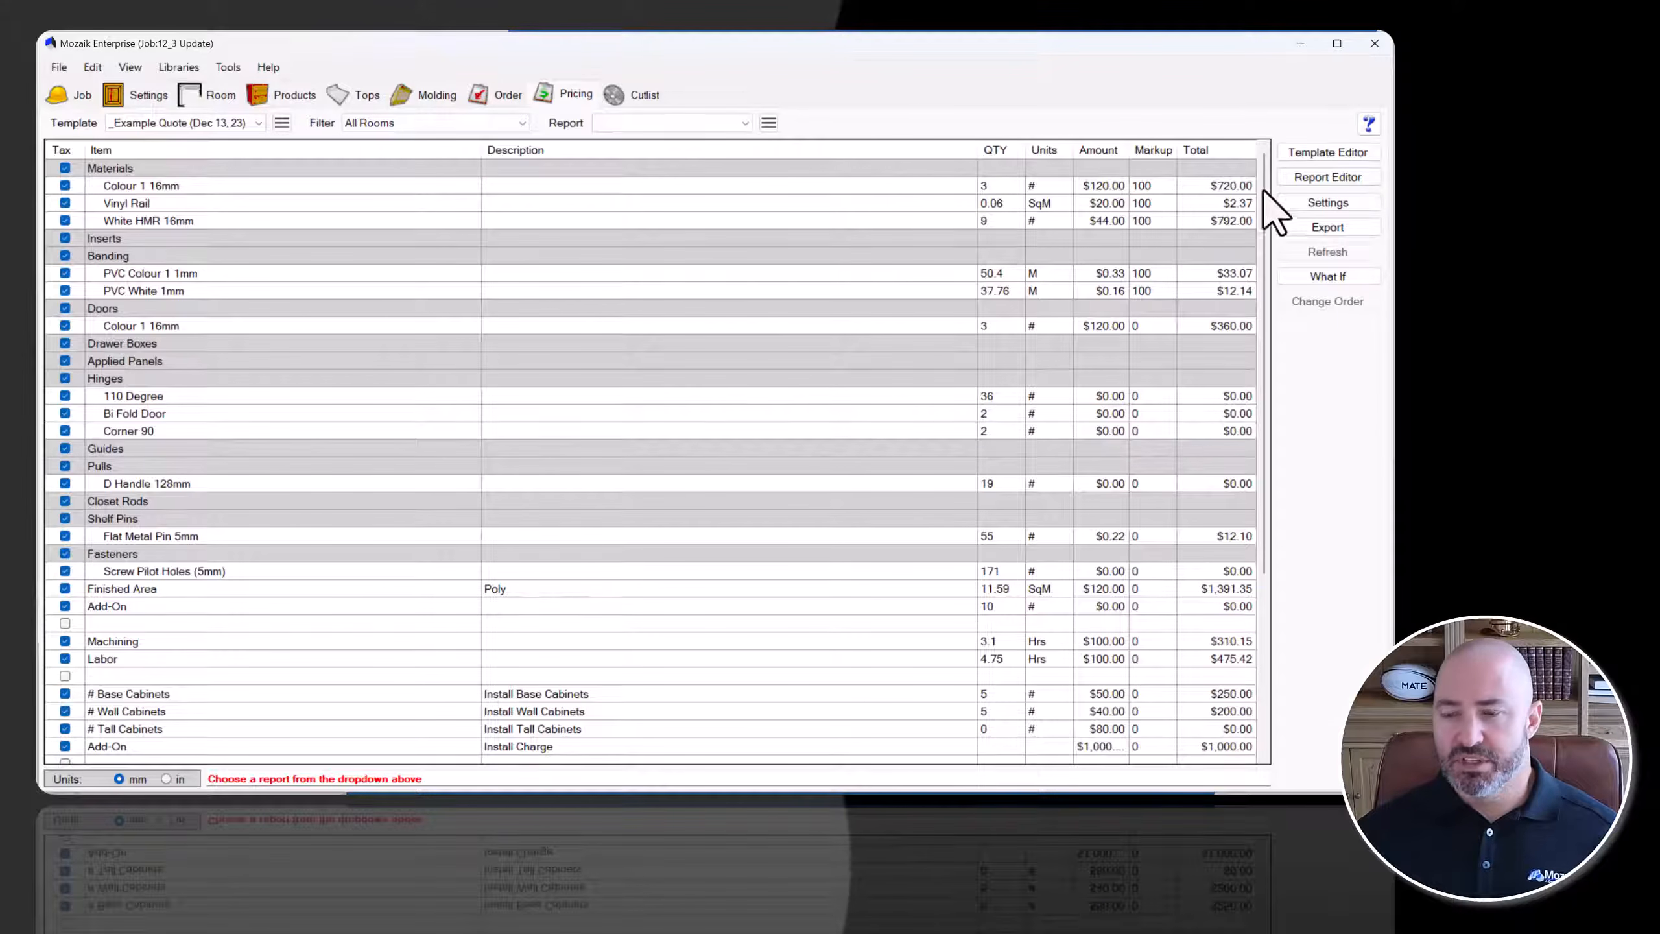
Add the Legs pricing item to the _Example Quote template between Applied Panels and Hinges, and save the template.
{"action": "left_click", "coordinate": [1323, 153]}
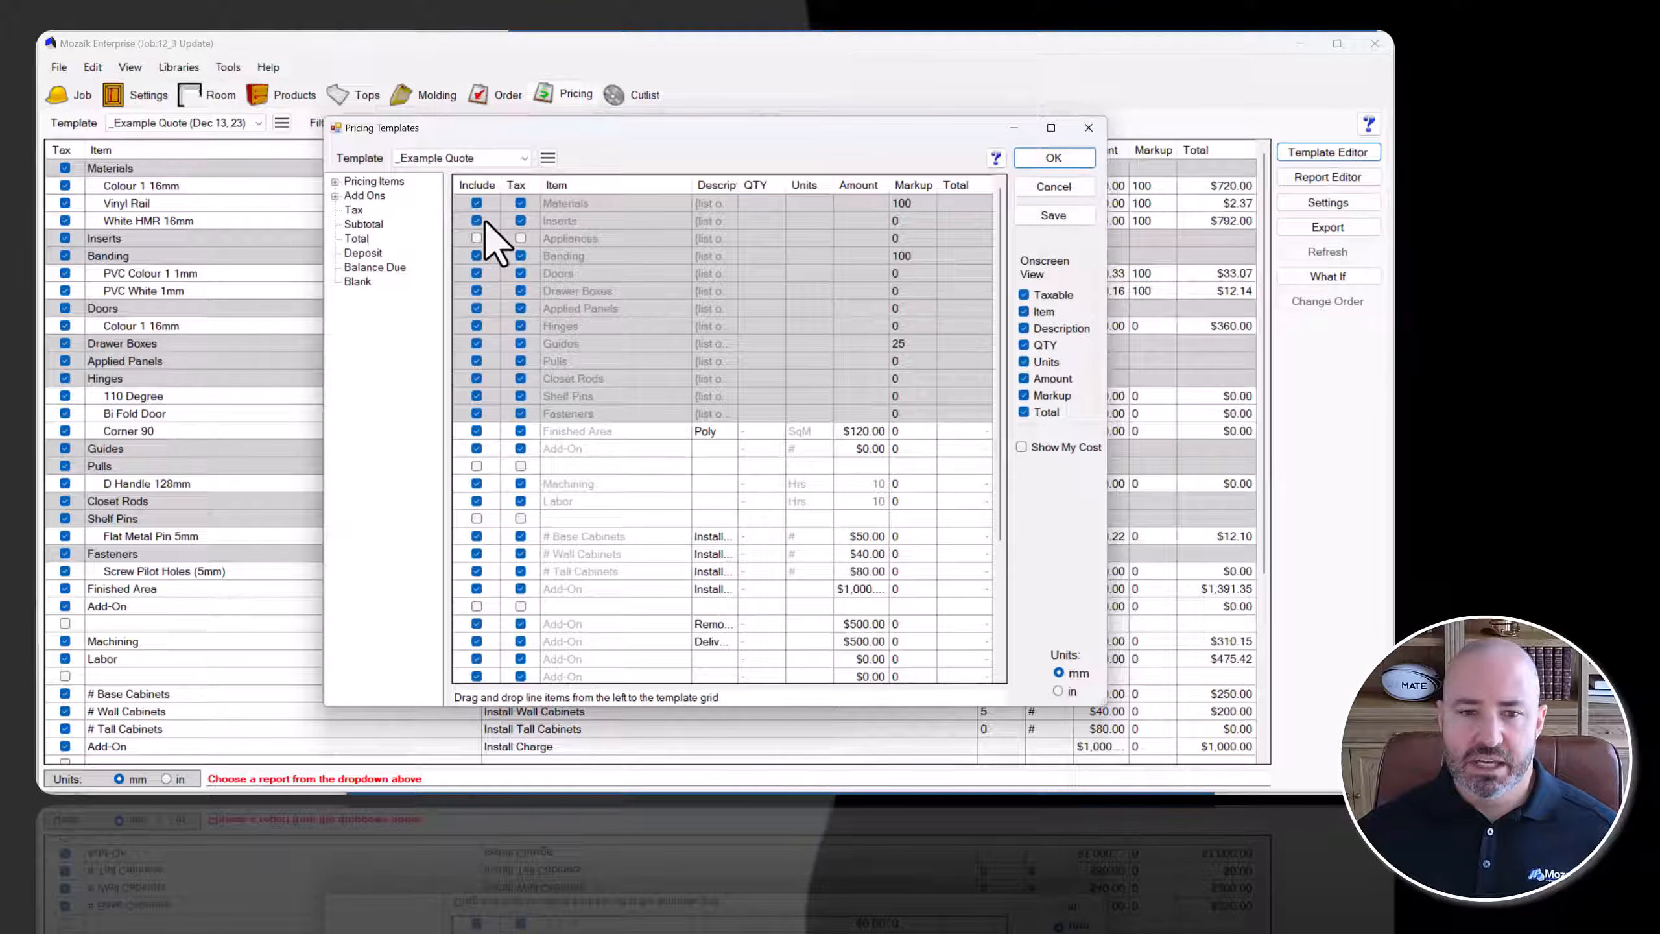
{"action": "left_click", "coordinate": [334, 181]}
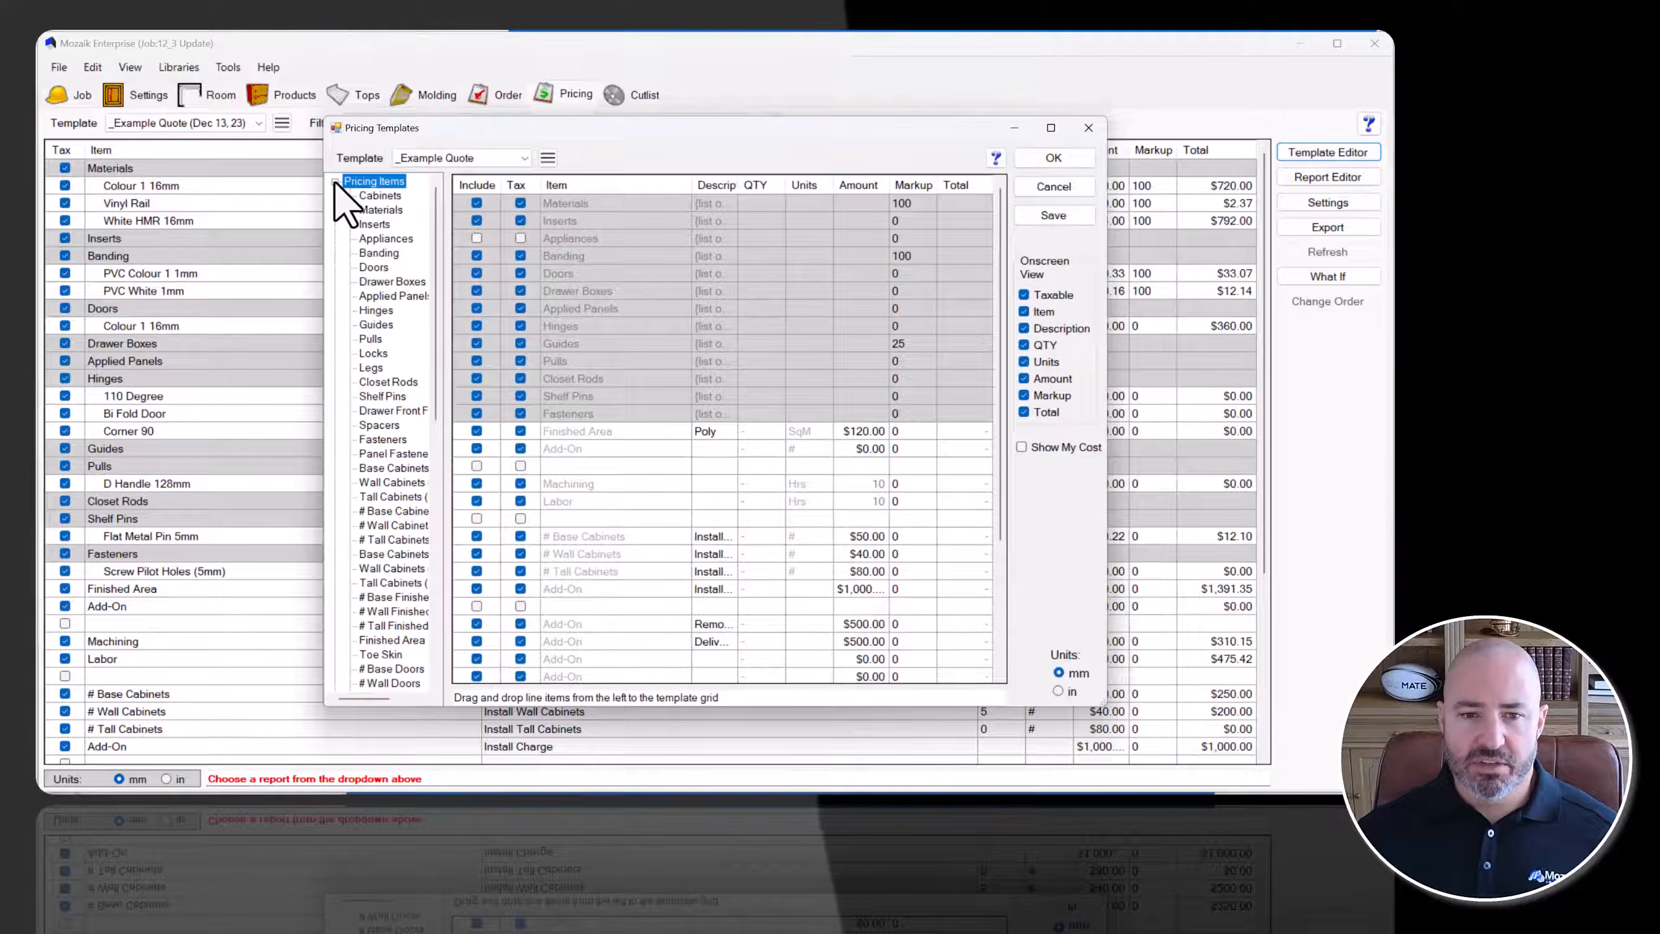
{"action": "left_click", "coordinate": [370, 368]}
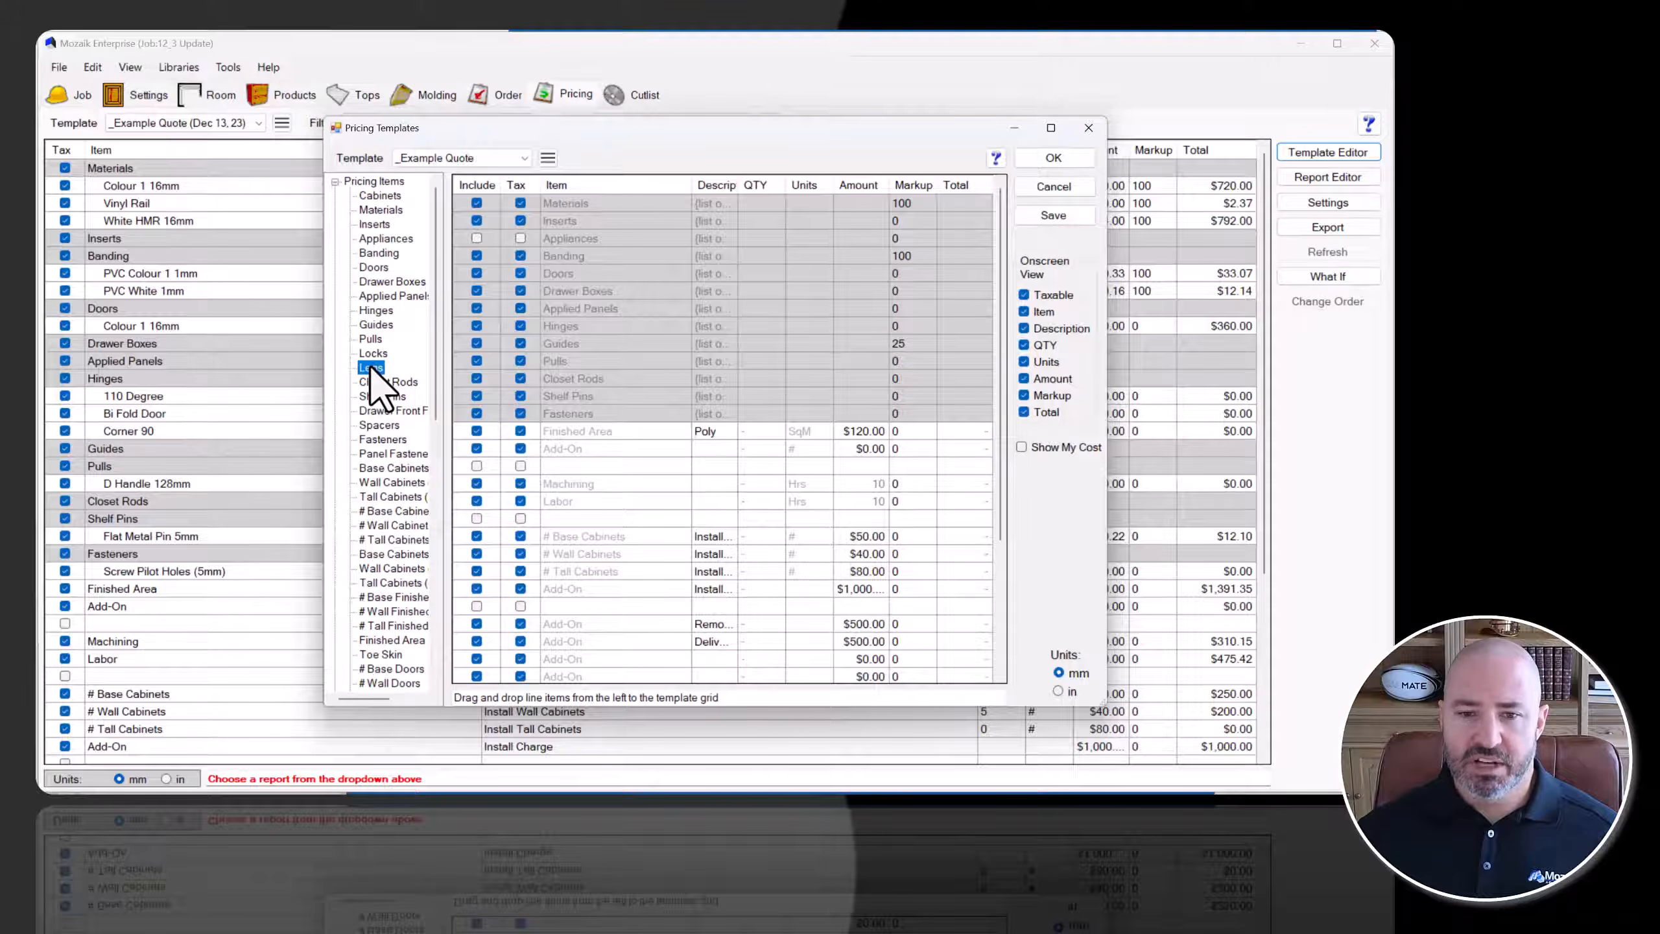
{"action": "left_click_drag", "start_coordinate": [371, 369], "coordinate": [585, 319]}
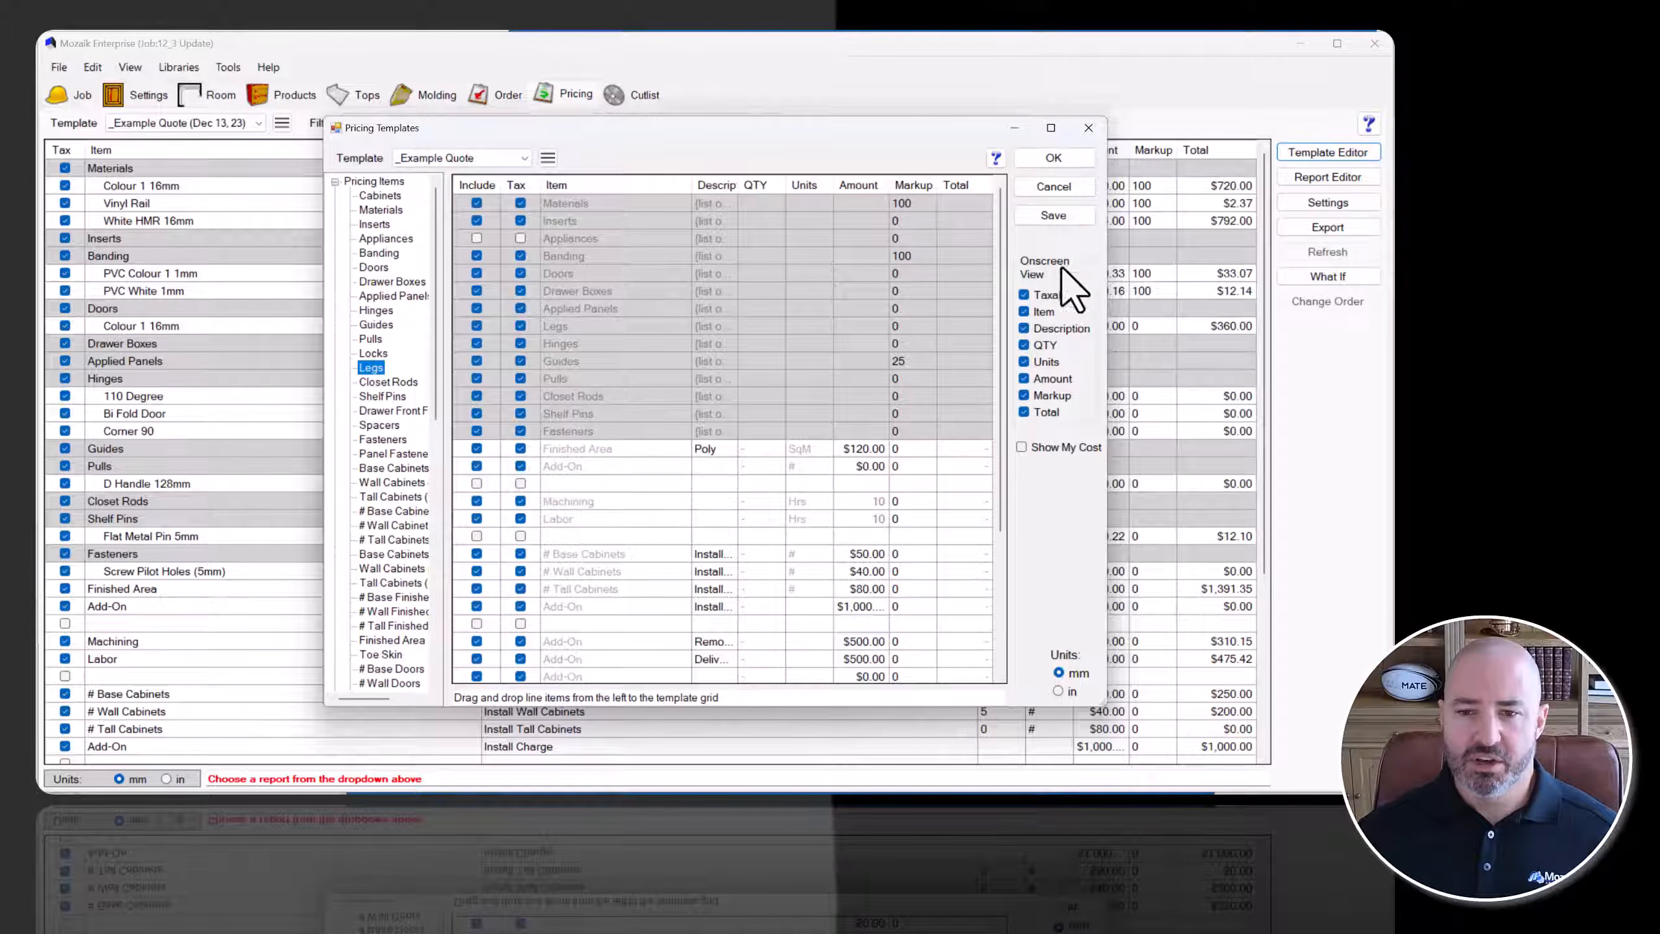
{"action": "left_click", "coordinate": [1048, 212]}
{"action": "left_click", "coordinate": [1058, 156]}
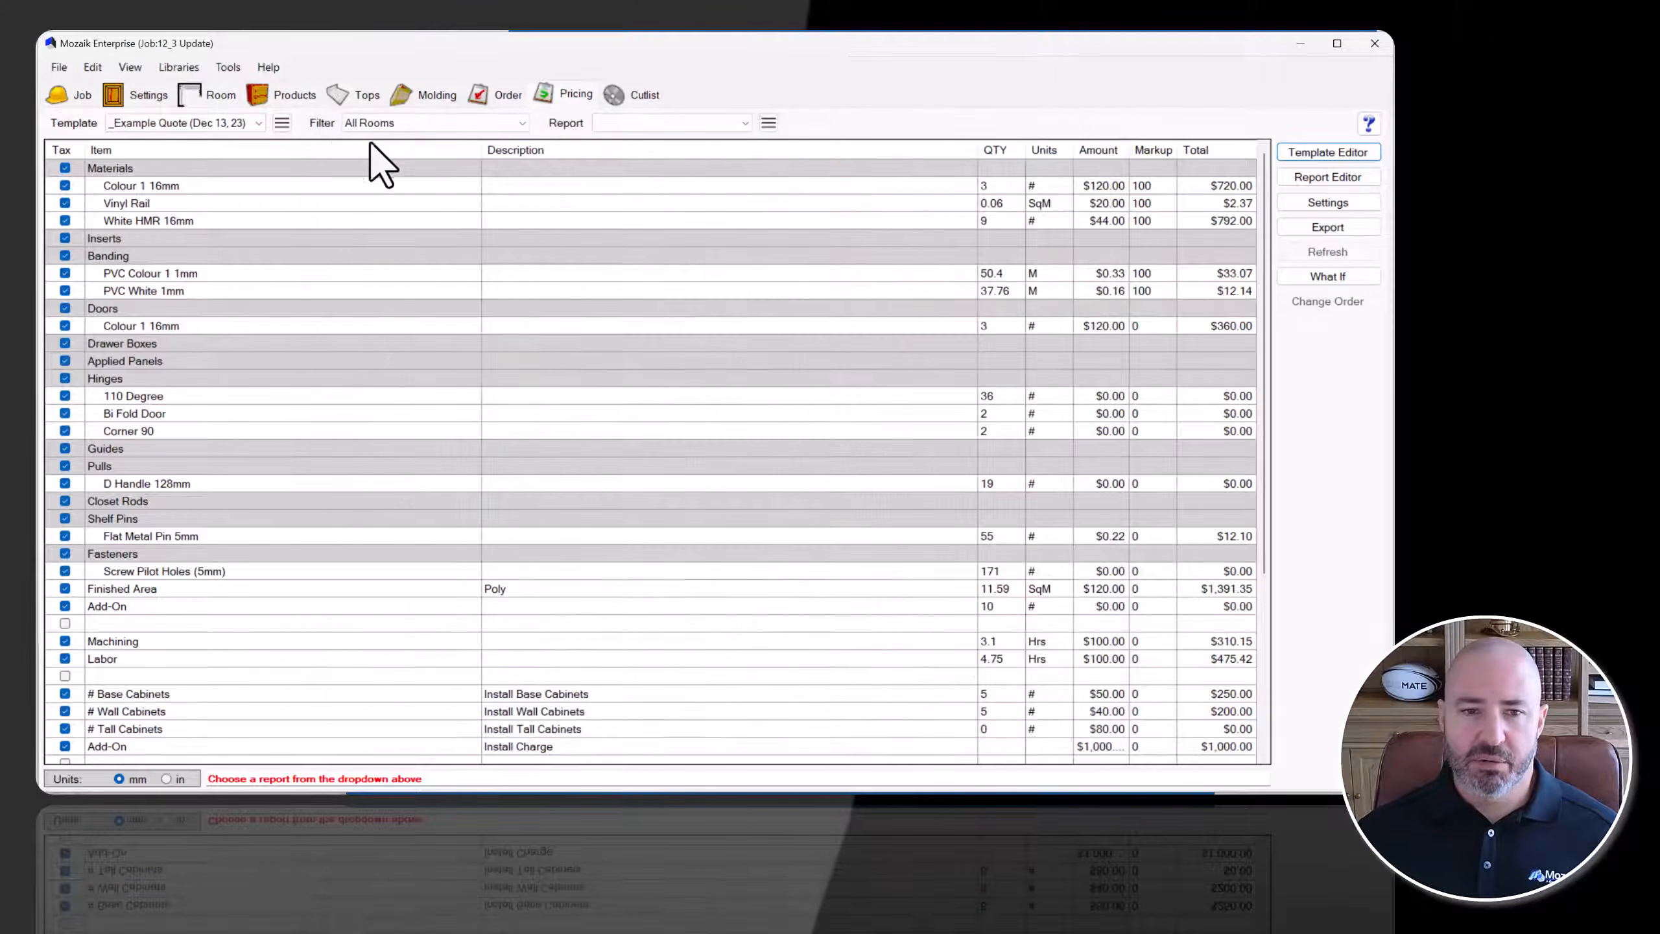
Run the updated _Example Quote template again for all rooms and select the Knock-in Adjustable Legs (AUSNZ) line.
{"action": "left_click", "coordinate": [237, 124]}
{"action": "left_click", "coordinate": [226, 152]}
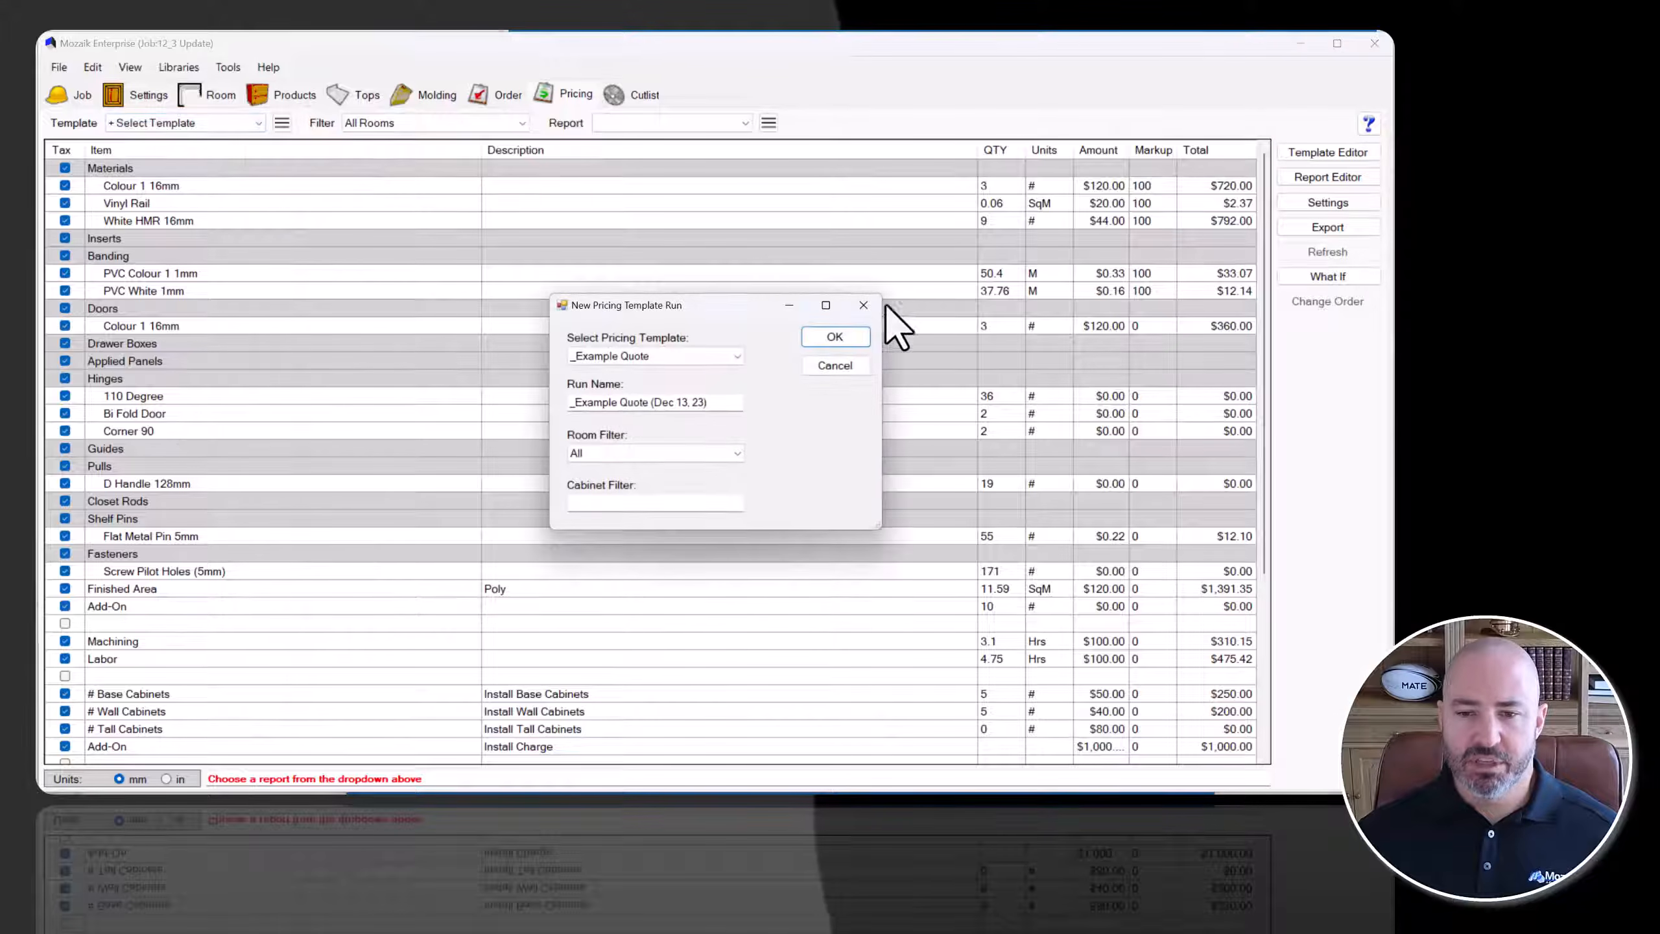
{"action": "left_click", "coordinate": [835, 336]}
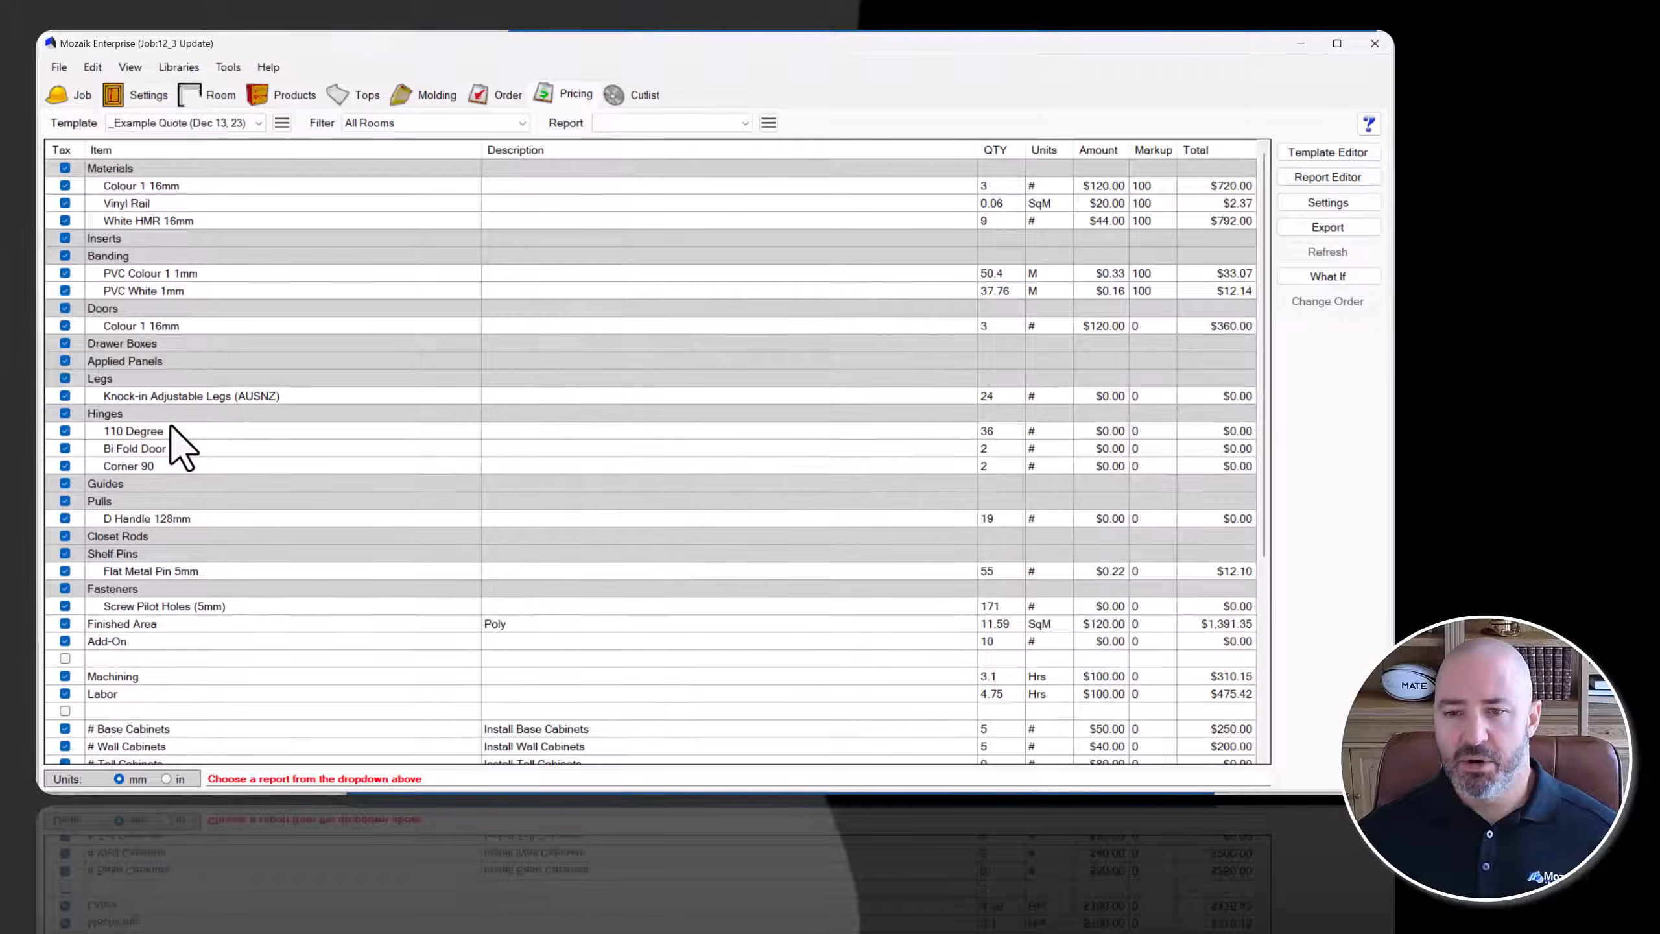
{"action": "left_click", "coordinate": [164, 397]}
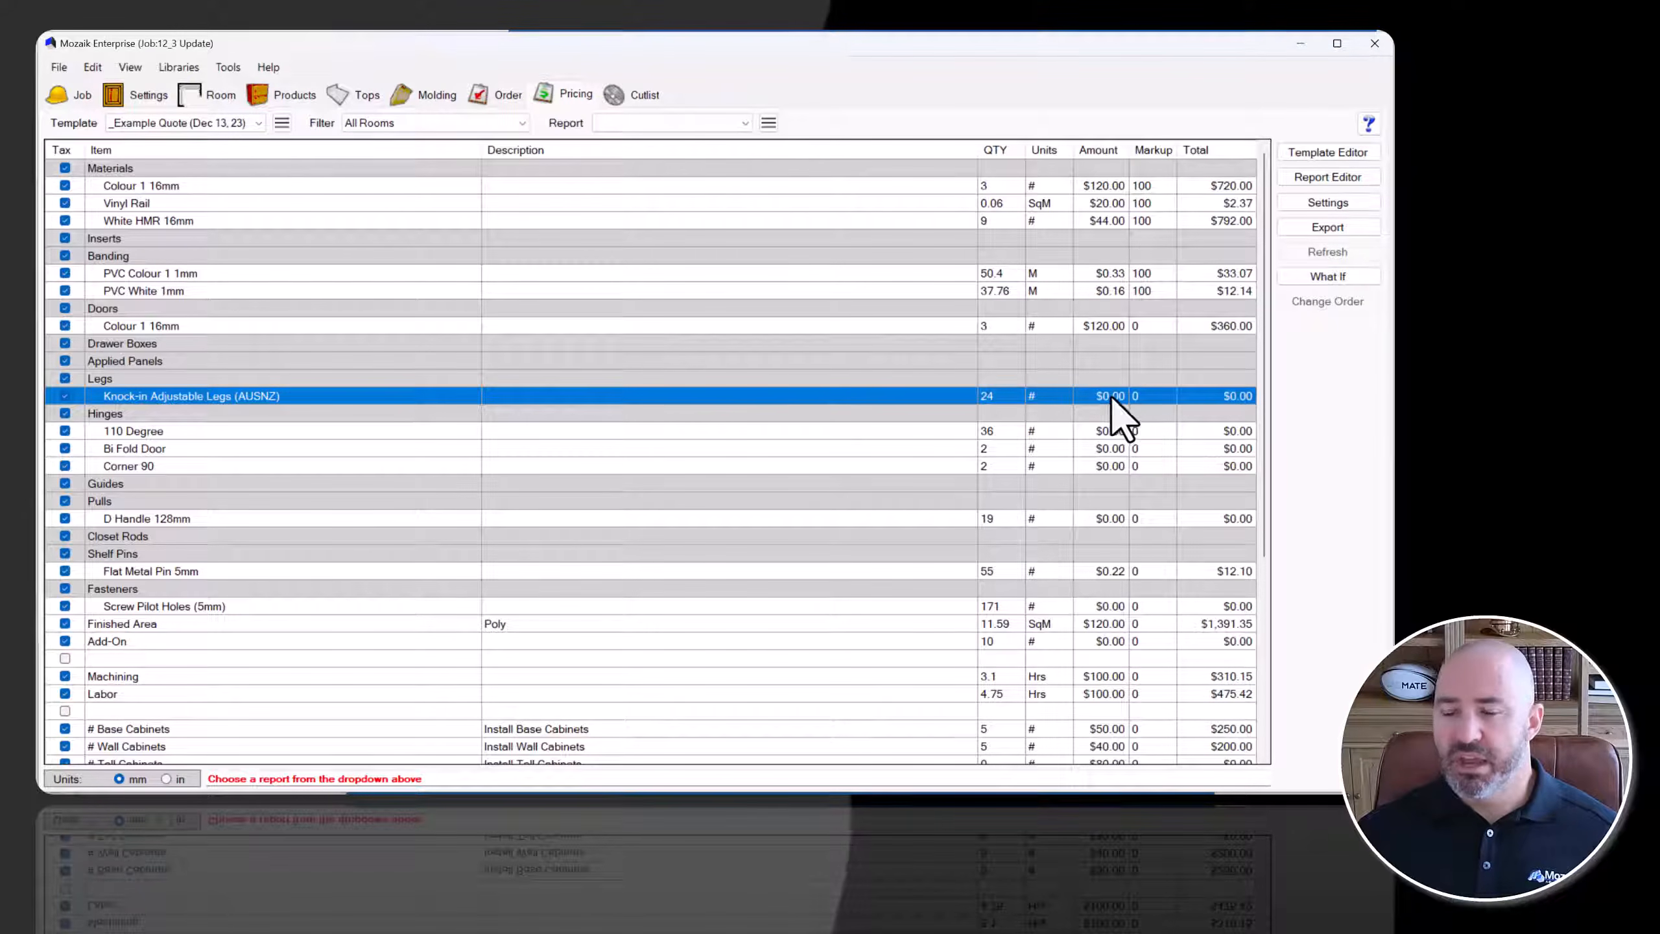
Check the cost setting of the Knock-in Adjustable Legs (AUSNZ) in the hardware library.
{"action": "left_click", "coordinate": [176, 66]}
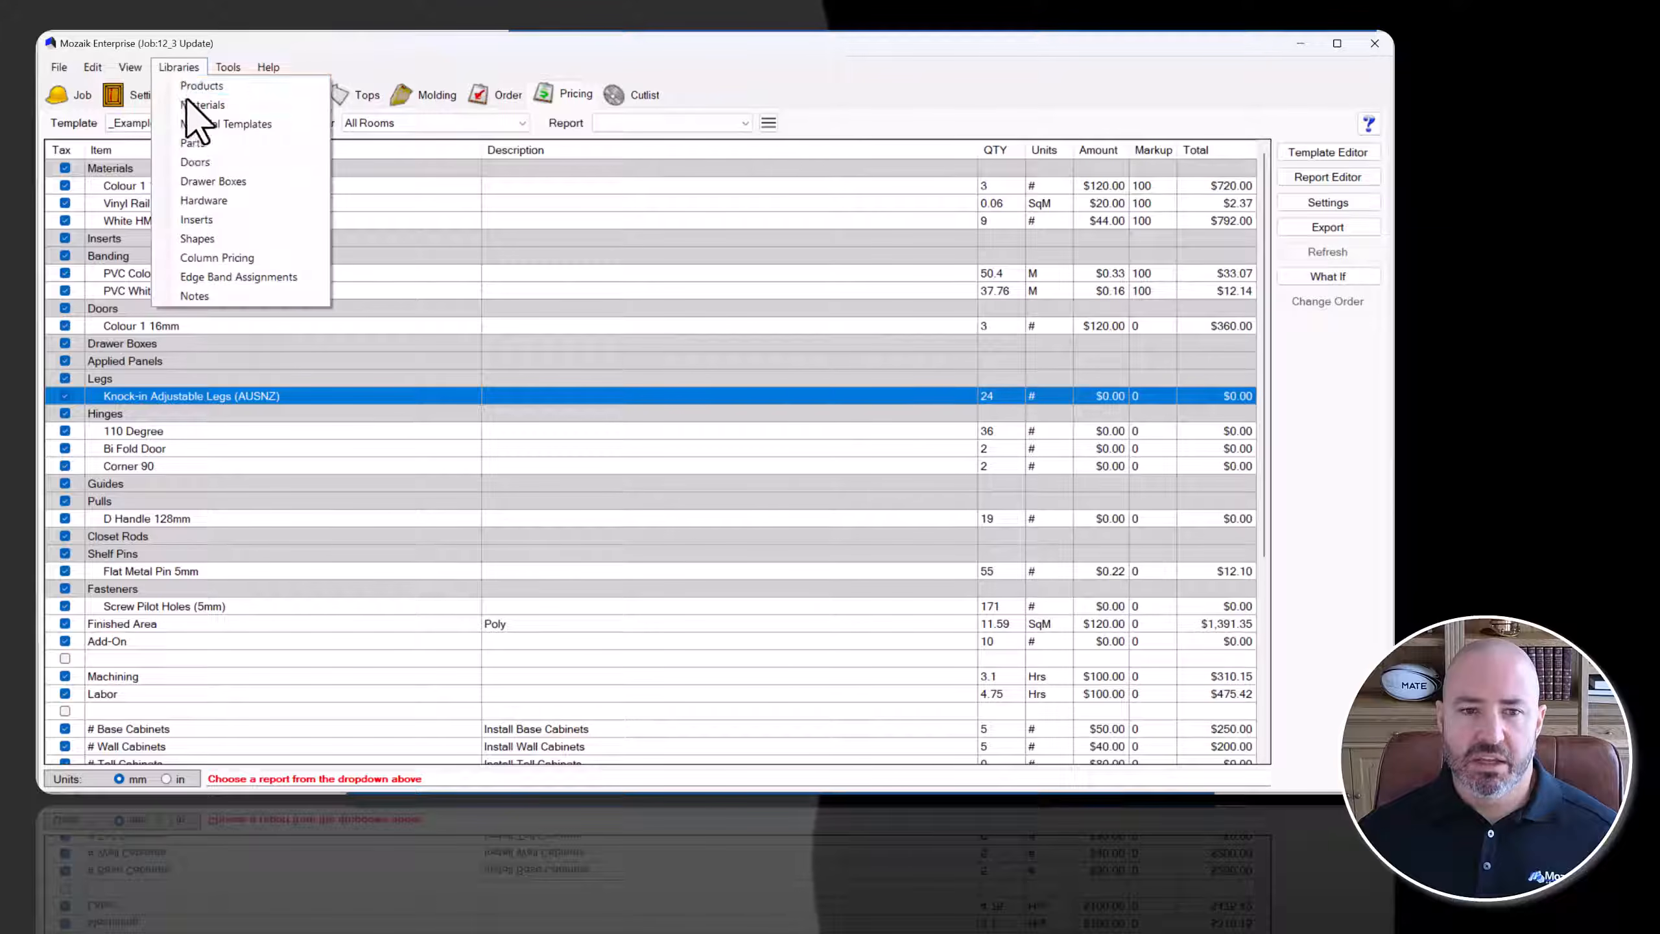
{"action": "left_click", "coordinate": [216, 202]}
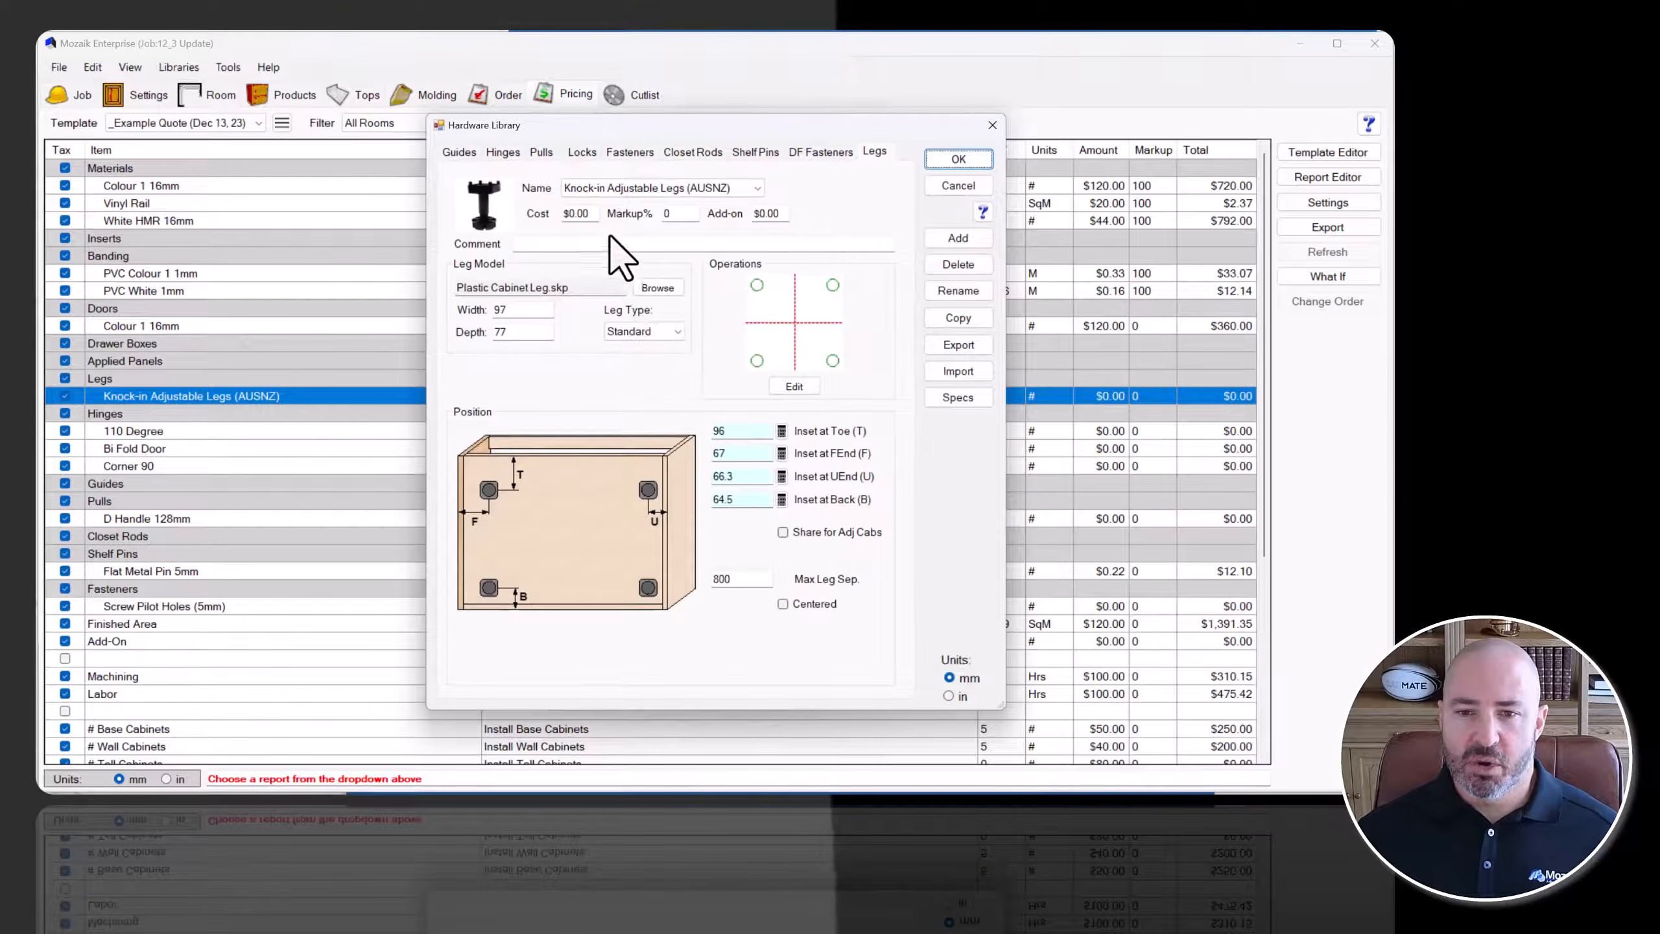
{"action": "left_click", "coordinate": [575, 214]}
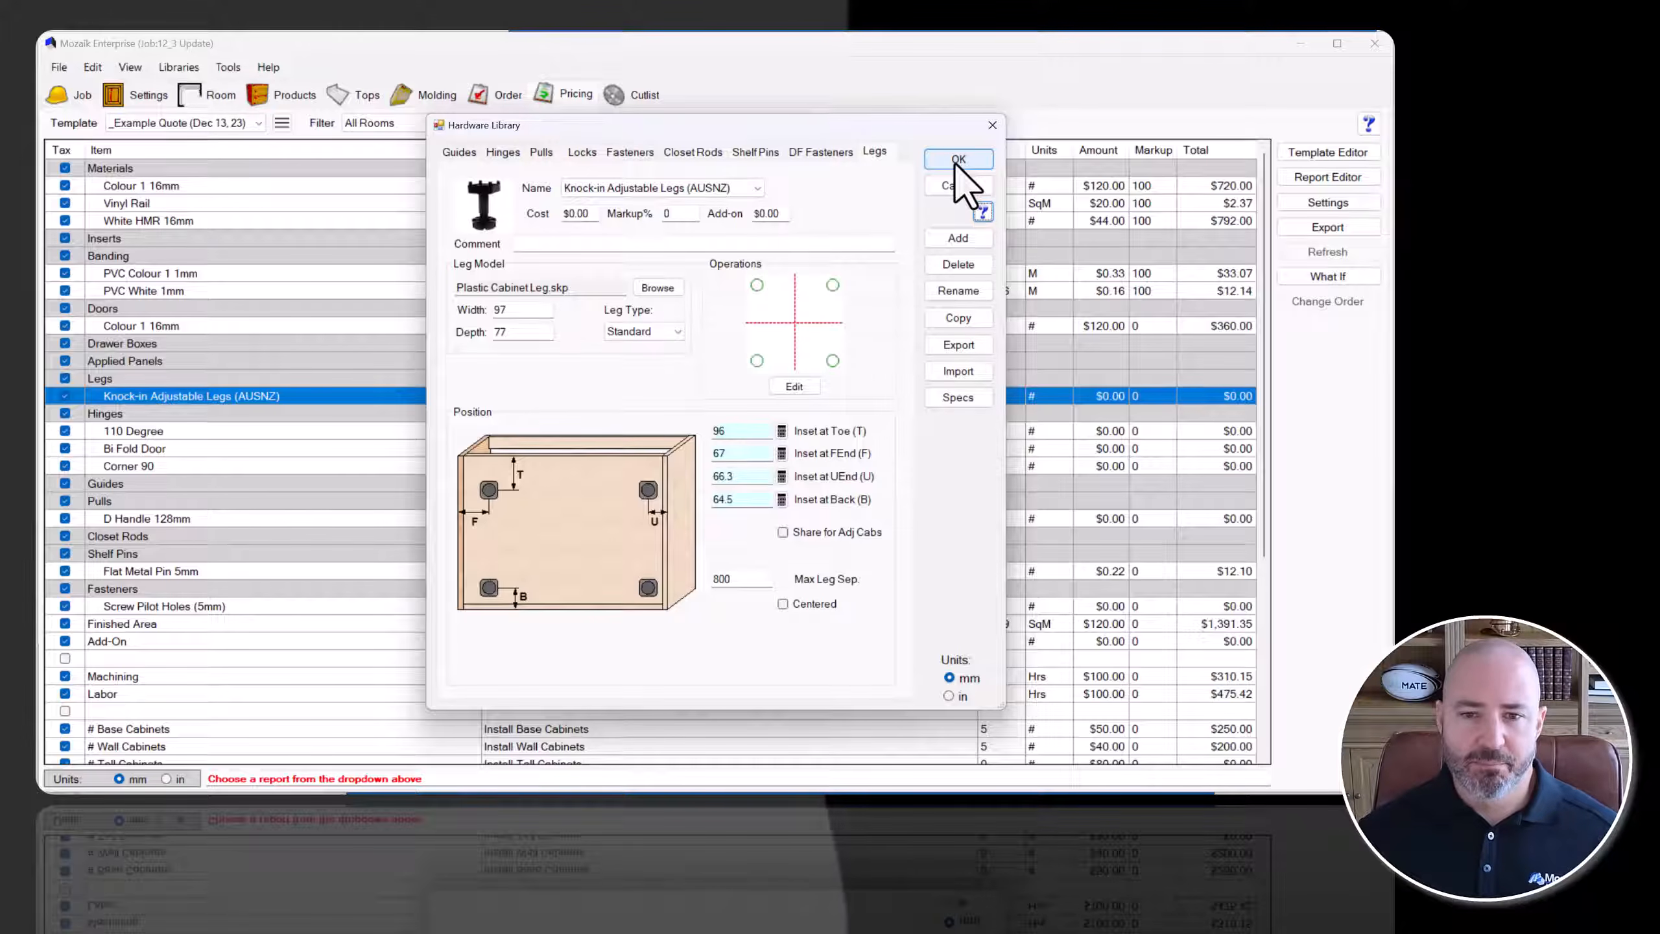
{"action": "left_click", "coordinate": [958, 160]}
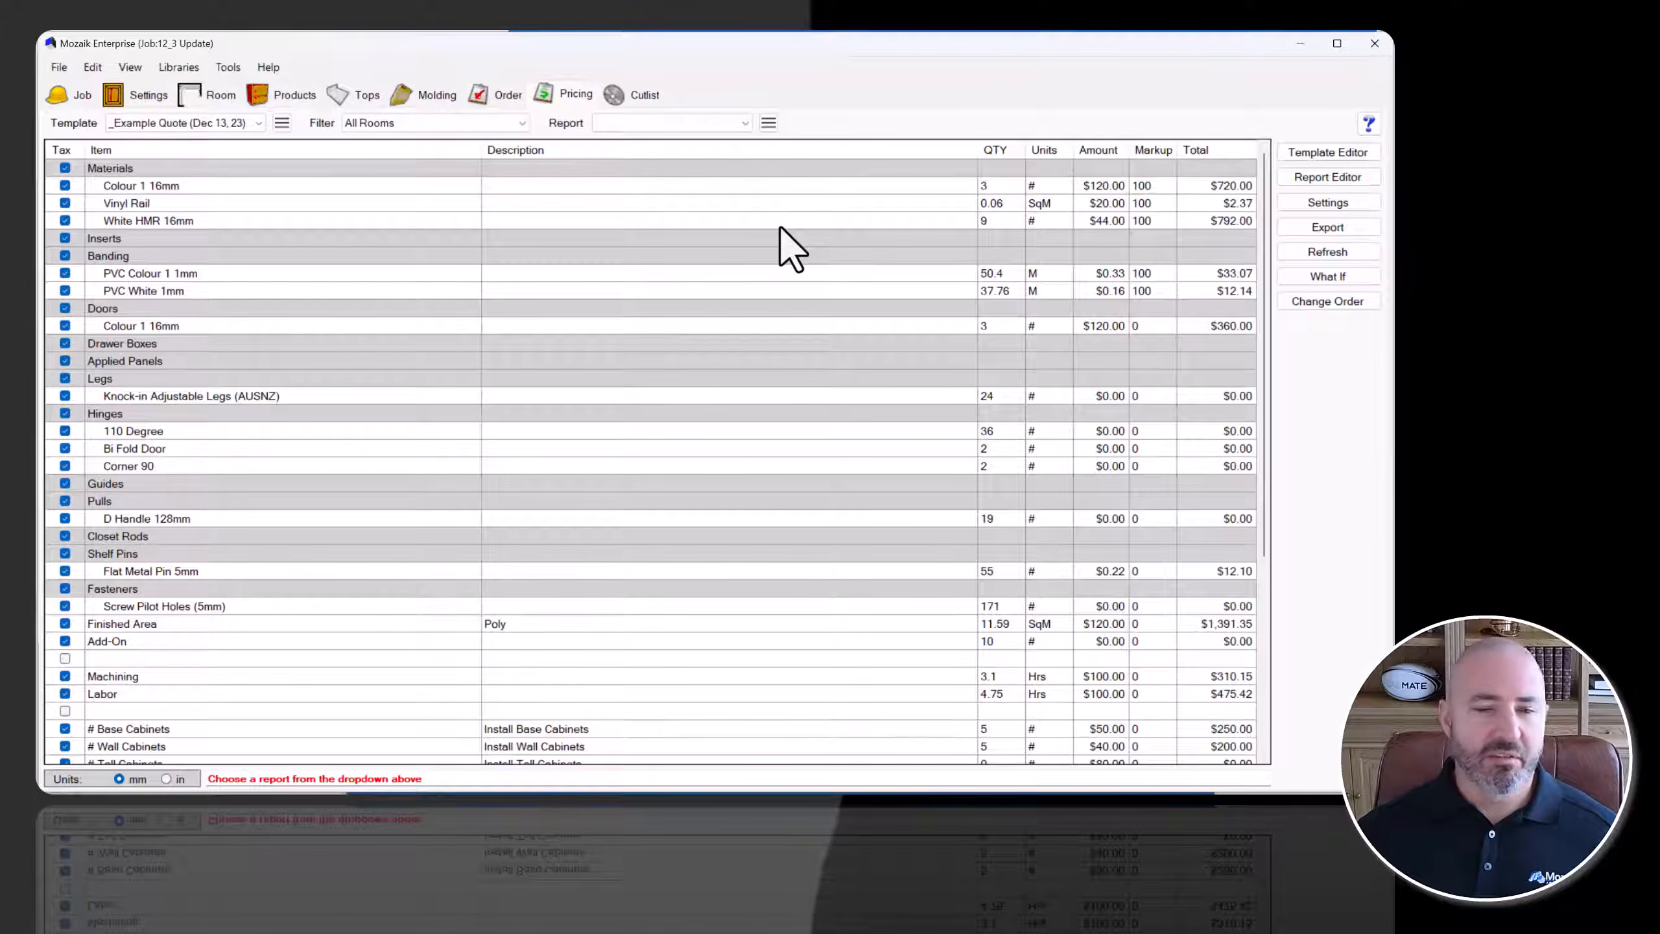
Open the Import Updated Data window and reposition and enlarge it to show all data categories.
{"action": "left_click", "coordinate": [229, 67]}
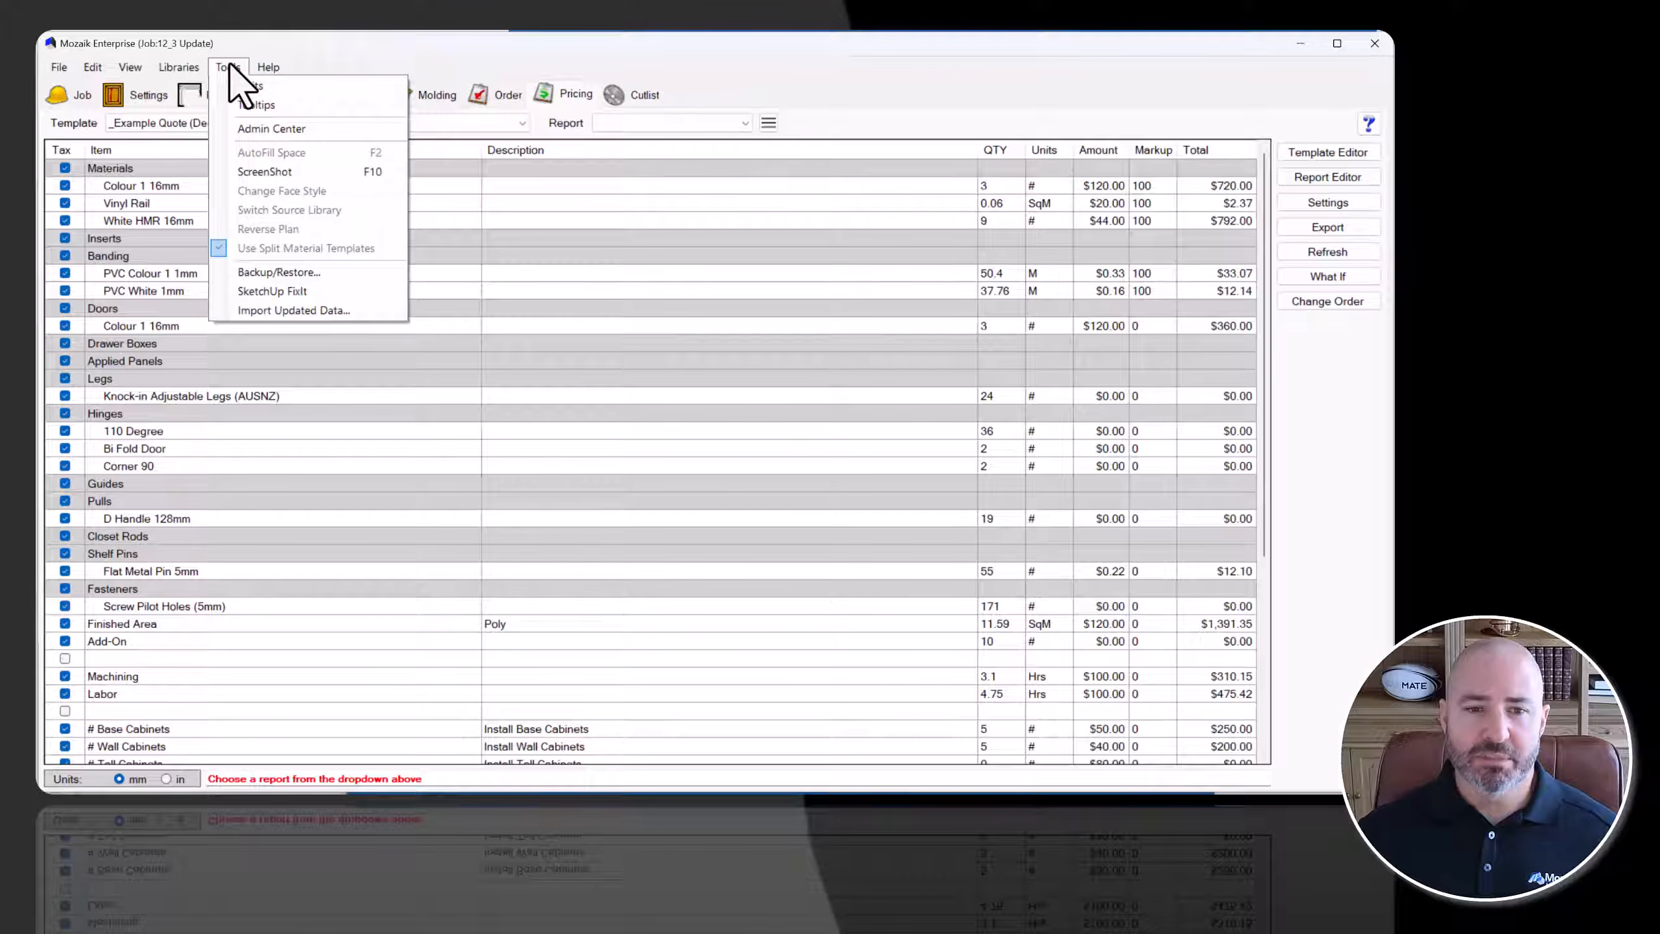
{"action": "left_click", "coordinate": [322, 310]}
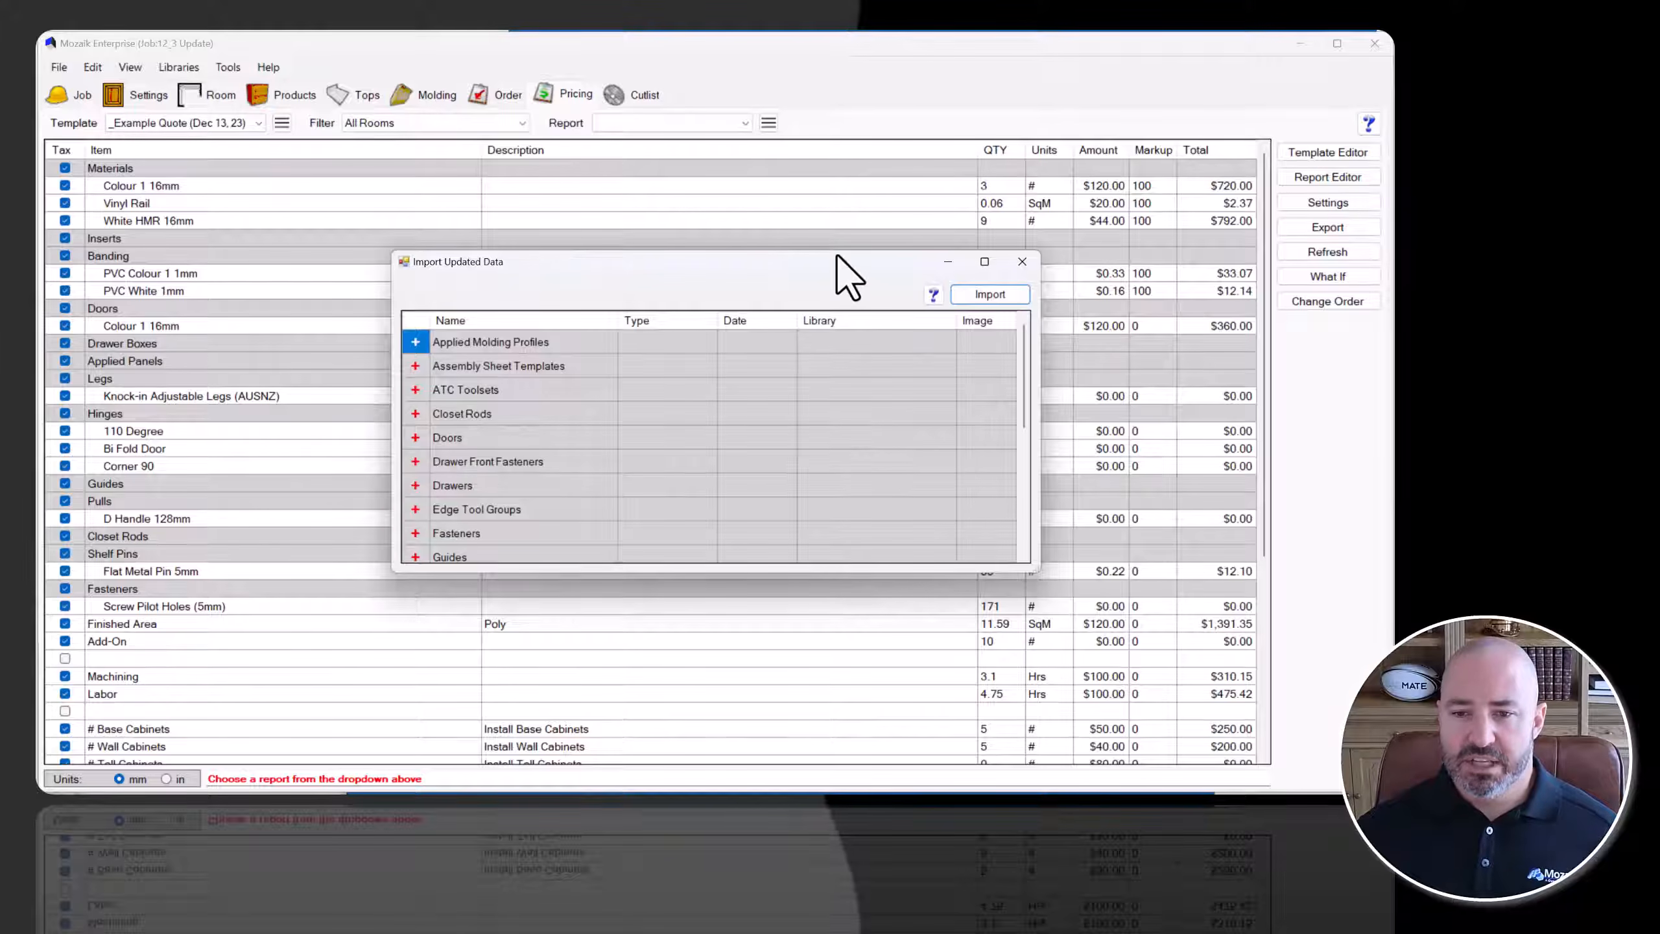
{"action": "left_click_drag", "start_coordinate": [835, 253], "coordinate": [817, 119]}
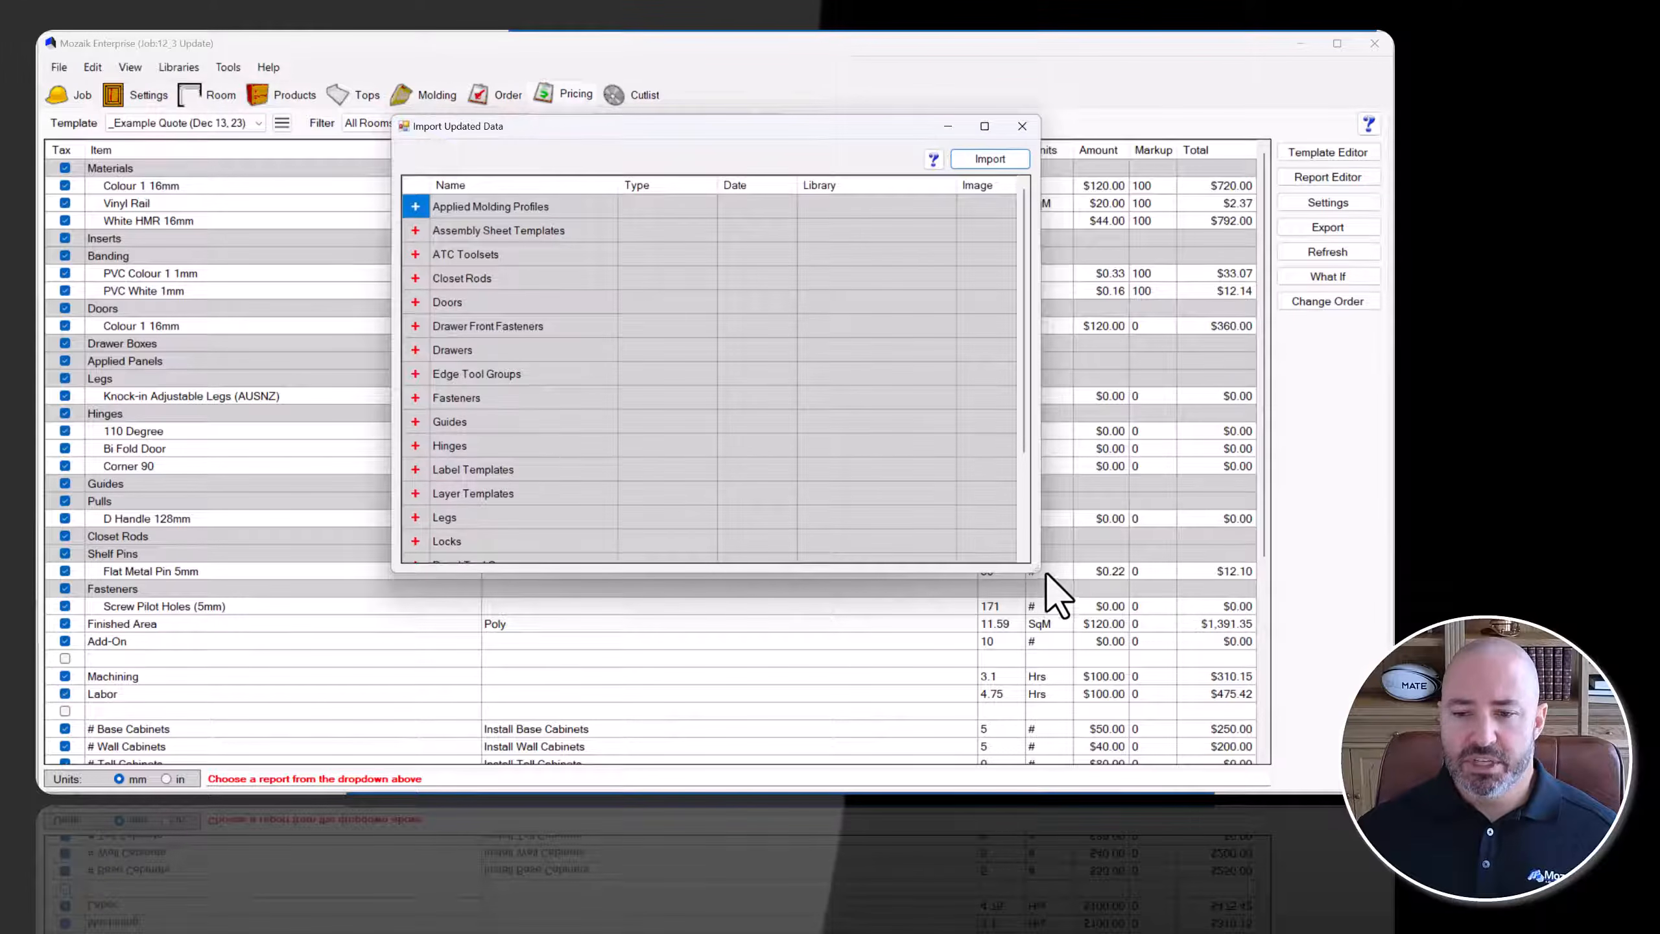
{"action": "left_click_drag", "start_coordinate": [1040, 566], "coordinate": [1117, 714]}
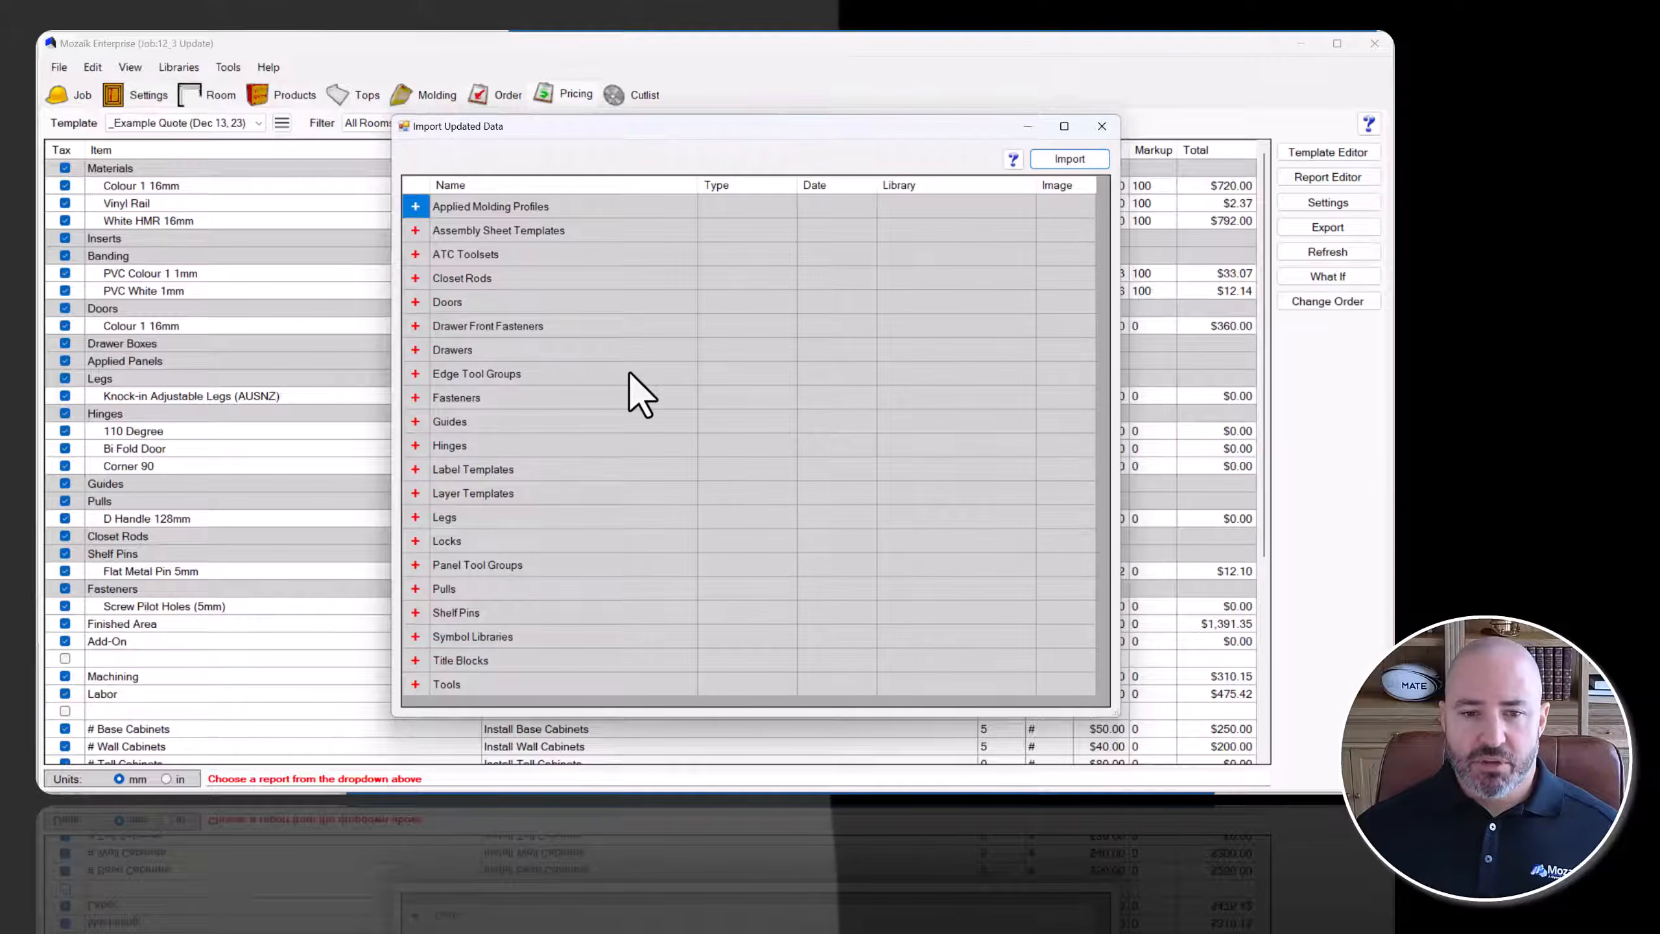
Examine the leg models available for import in the Legs category, and collapse the category.
{"action": "left_click", "coordinate": [415, 516]}
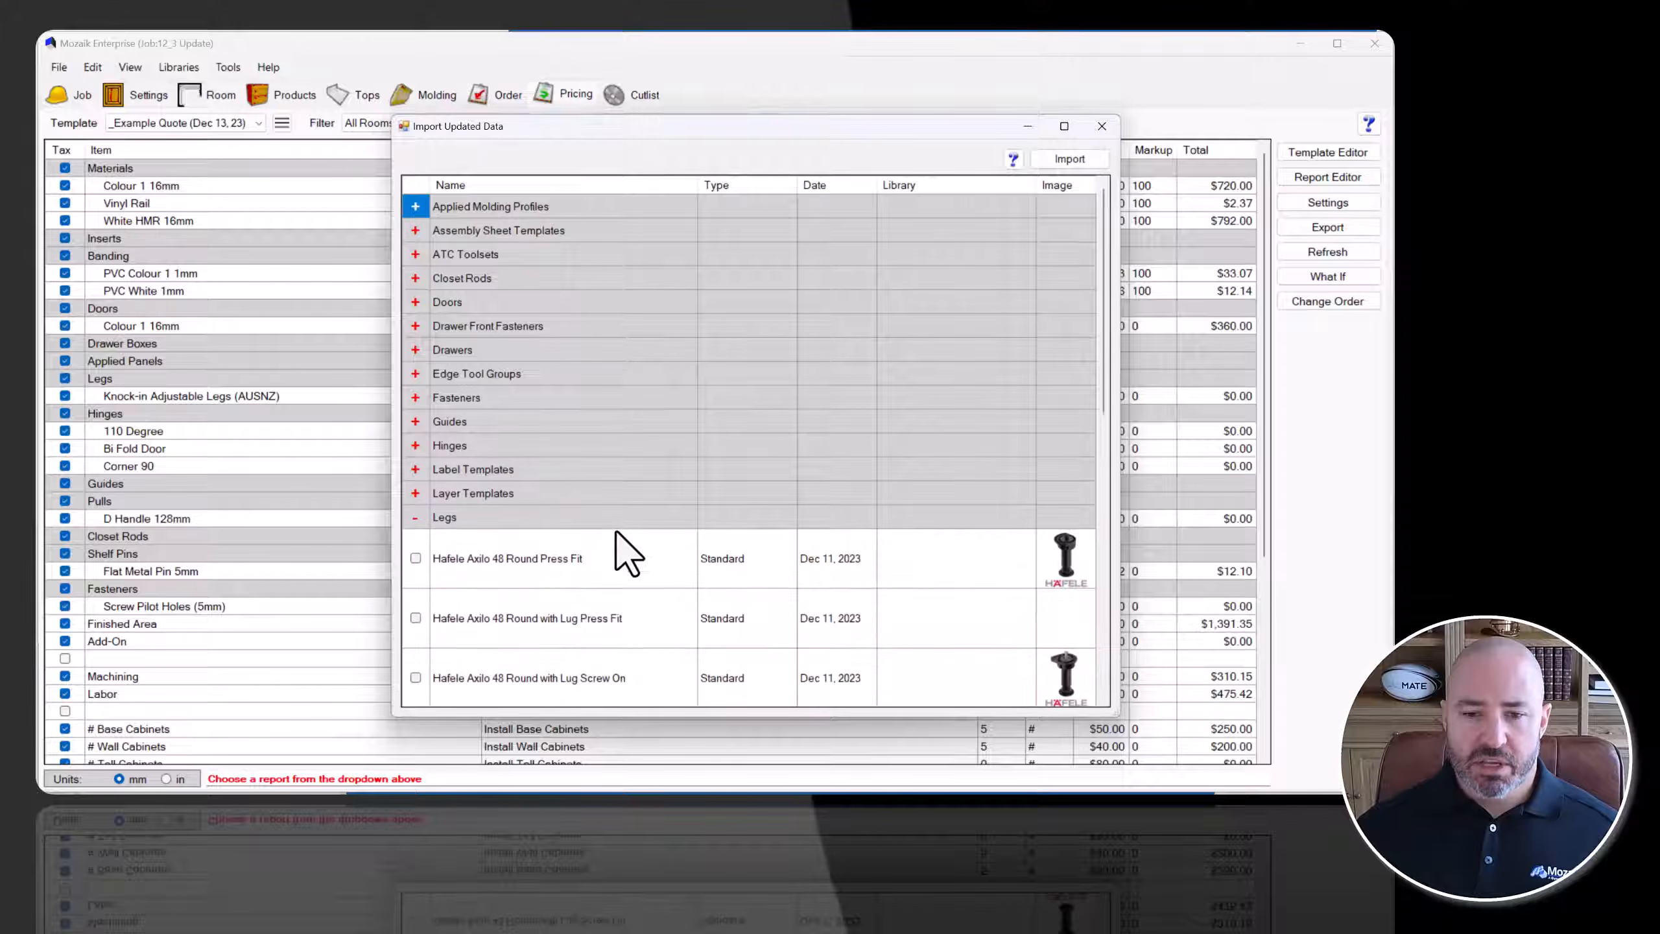
{"action": "scroll", "coordinate": [617, 531], "scroll_direction": "down", "scroll_amount": 1}
{"action": "scroll", "coordinate": [647, 555], "scroll_direction": "down", "scroll_amount": 4}
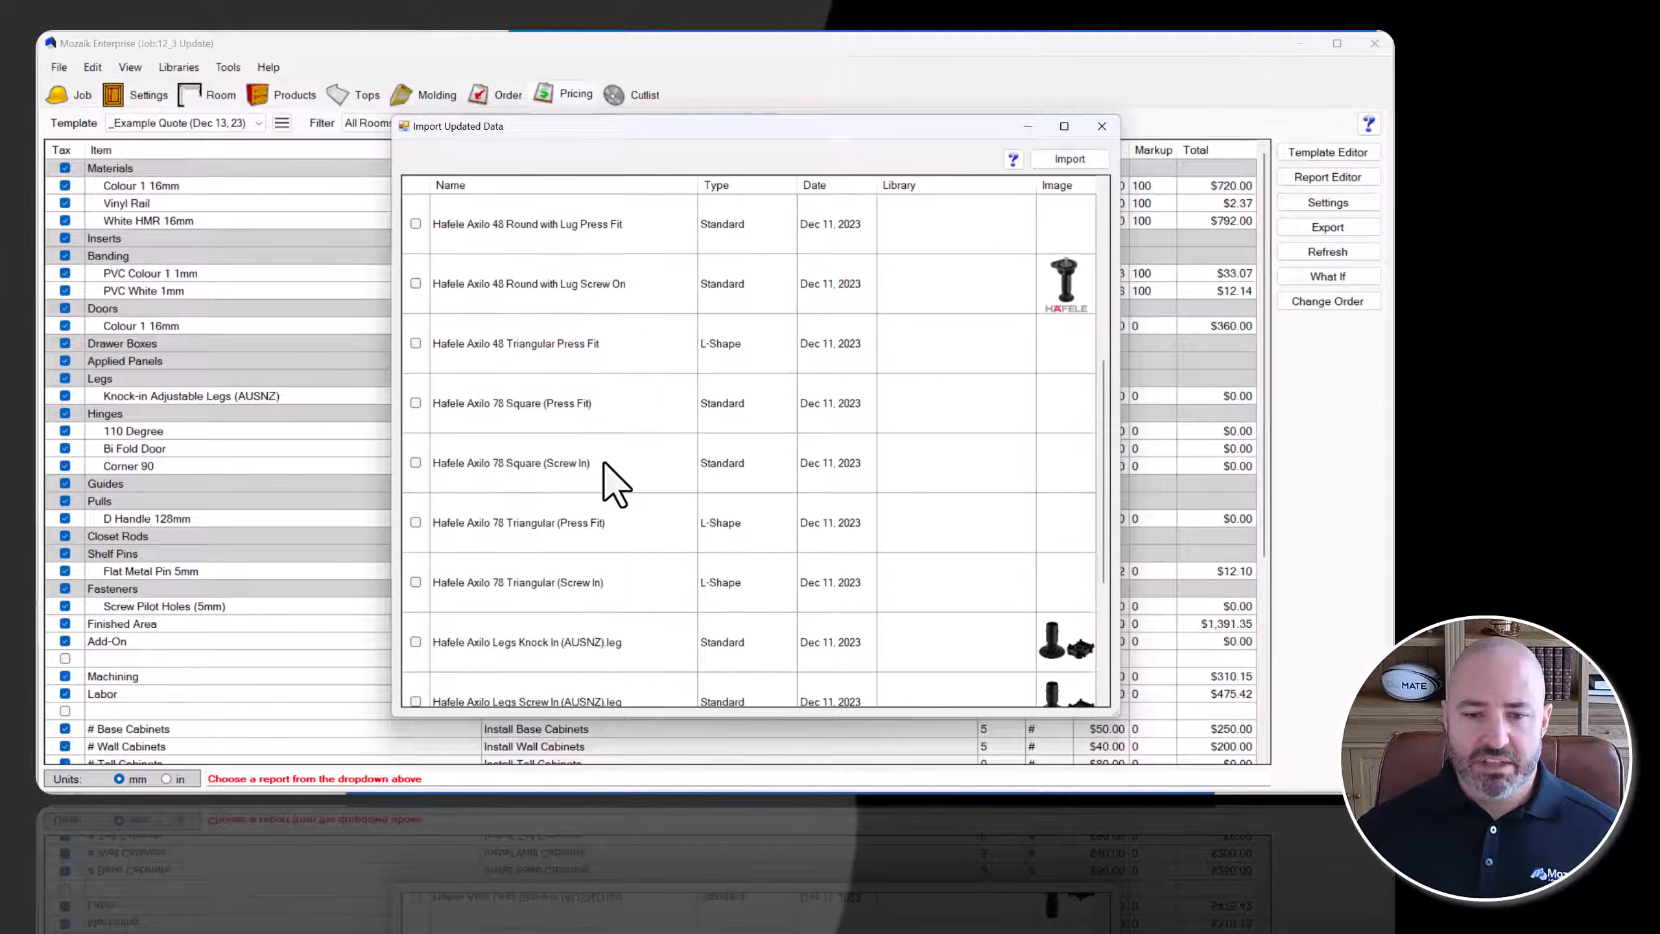
{"action": "scroll", "coordinate": [546, 376], "scroll_direction": "down", "scroll_amount": 2}
{"action": "scroll", "coordinate": [560, 414], "scroll_direction": "up", "scroll_amount": 2}
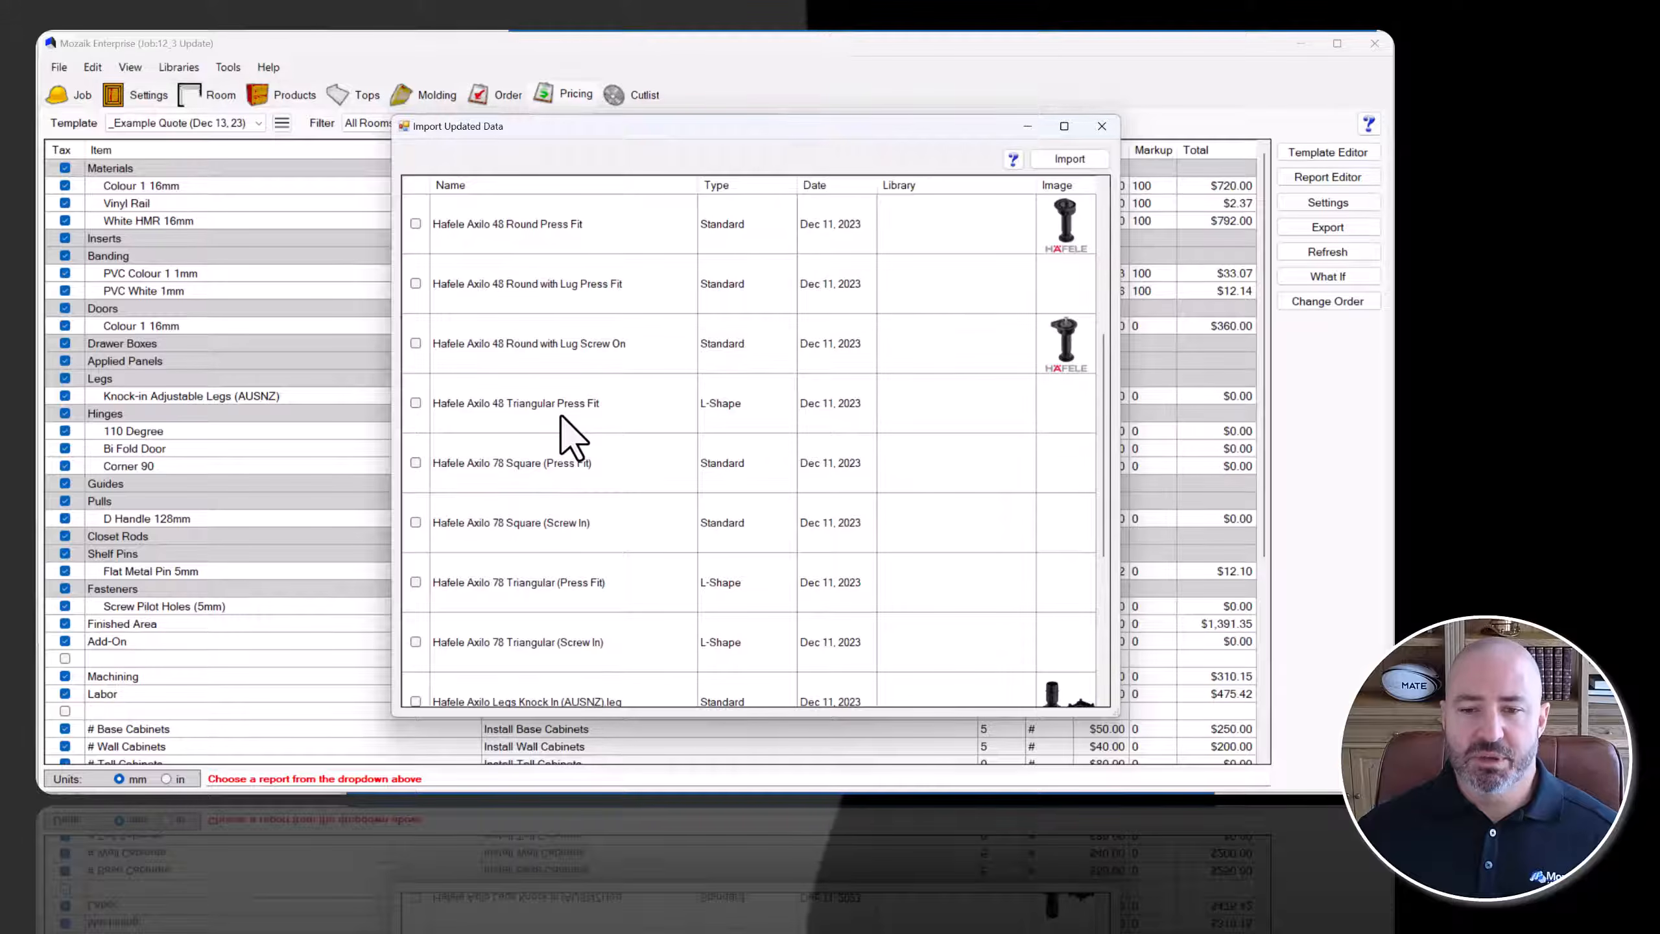
{"action": "scroll", "coordinate": [560, 413], "scroll_direction": "down", "scroll_amount": 2}
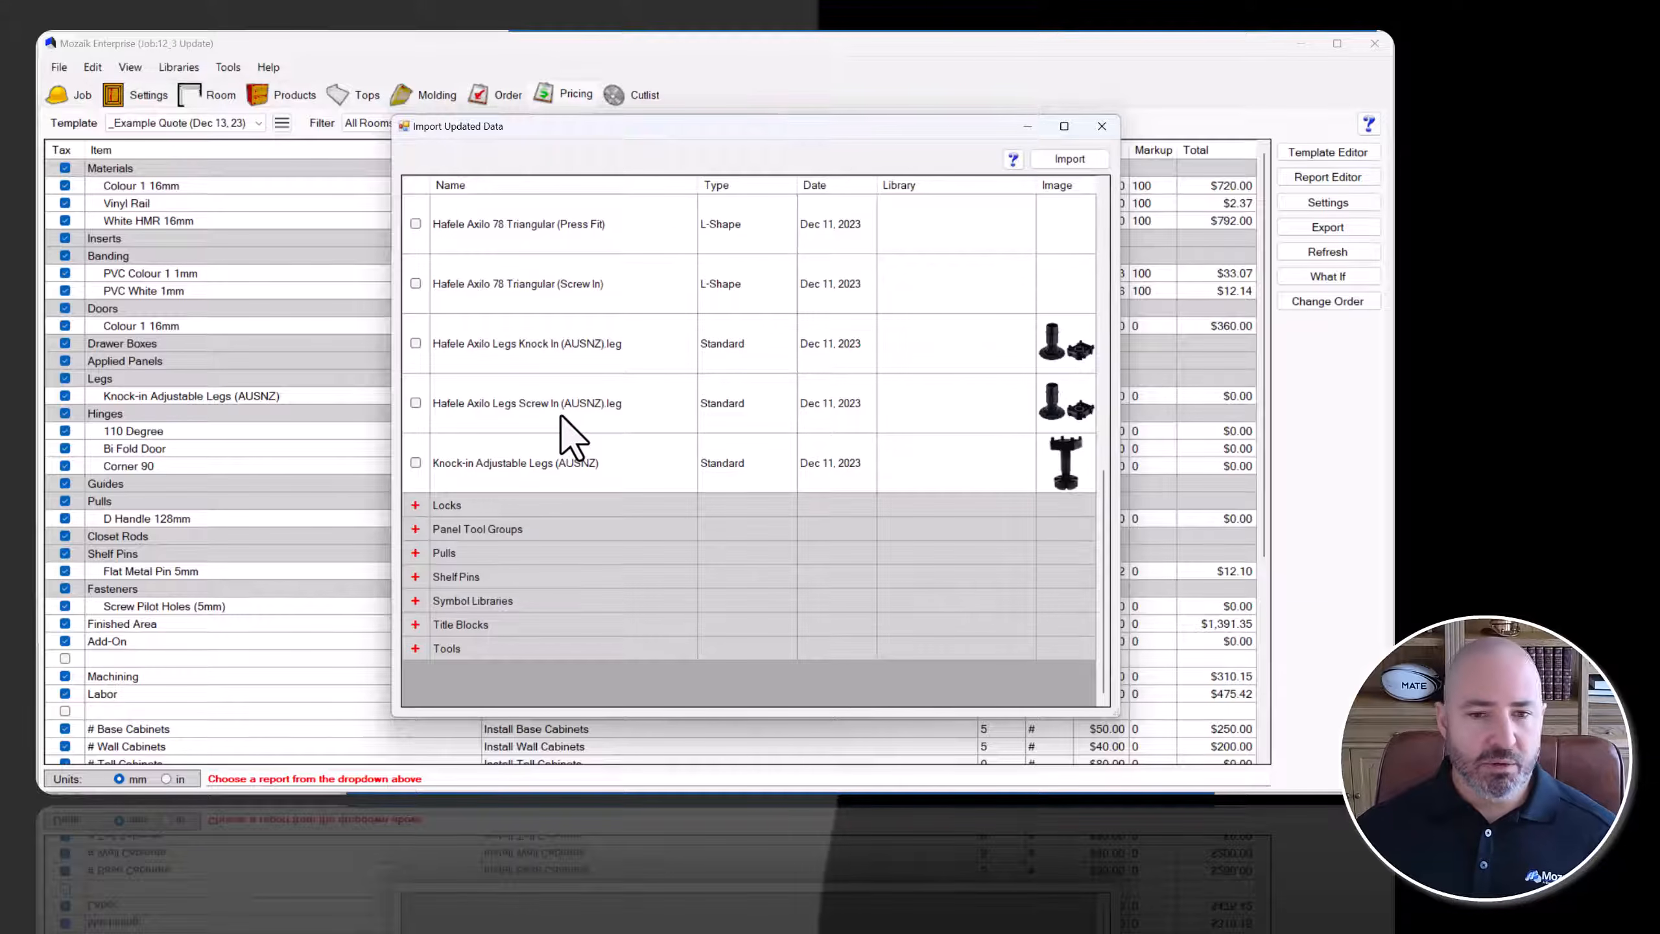
{"action": "scroll", "coordinate": [563, 415], "scroll_direction": "up", "scroll_amount": 5}
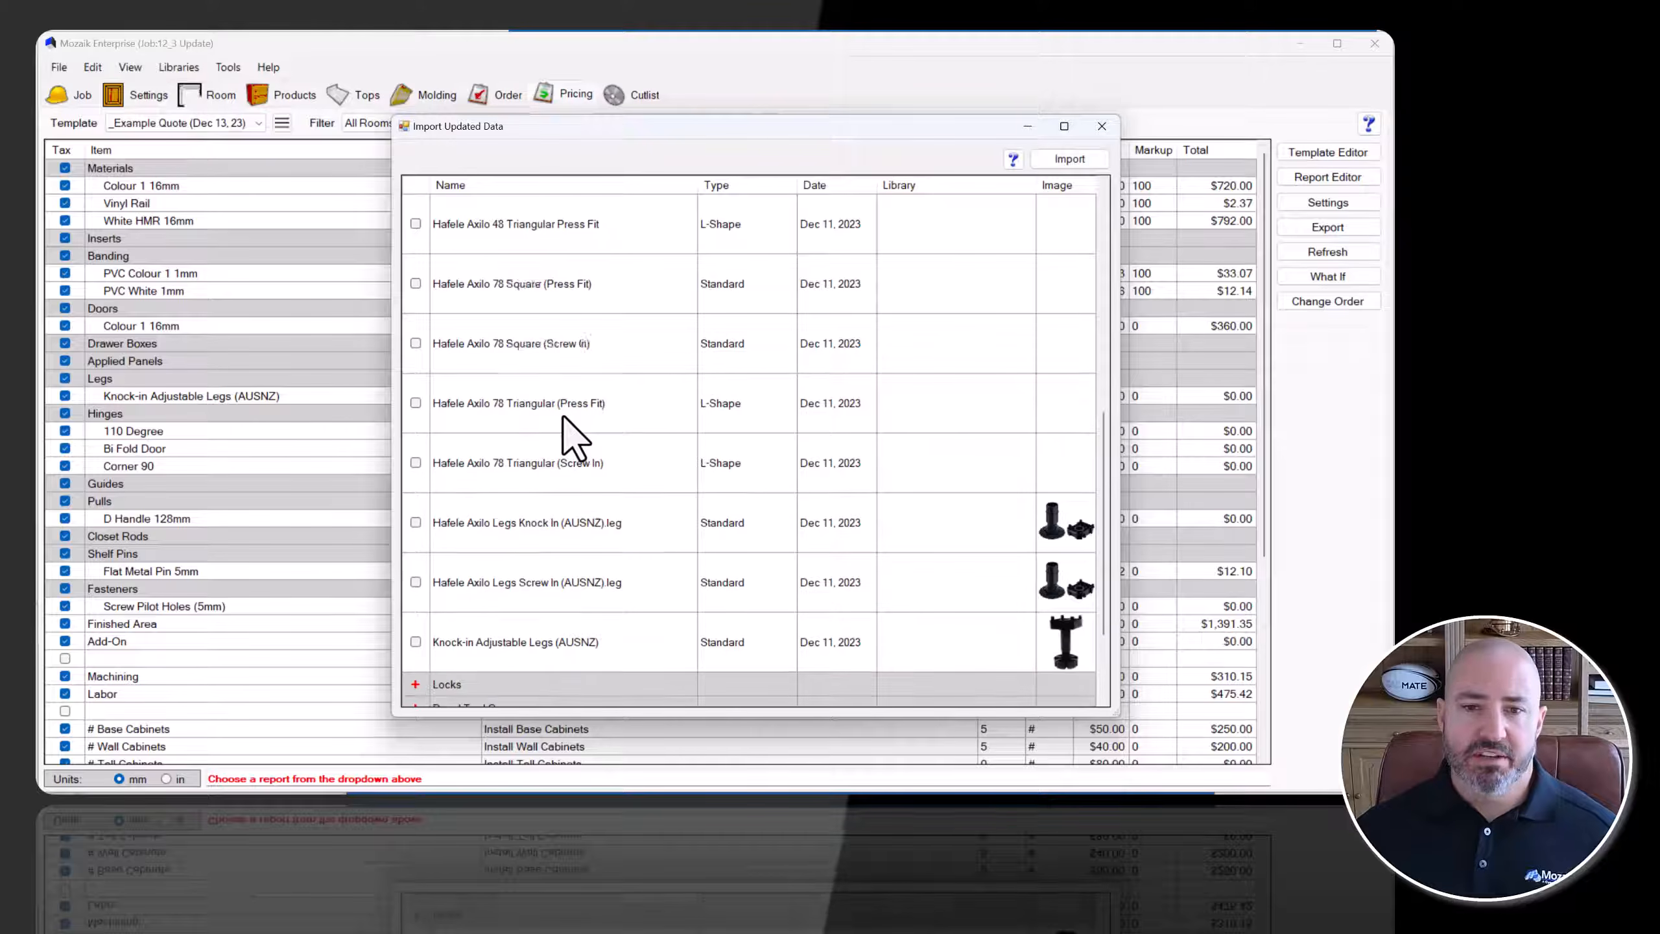
{"action": "left_click", "coordinate": [422, 383]}
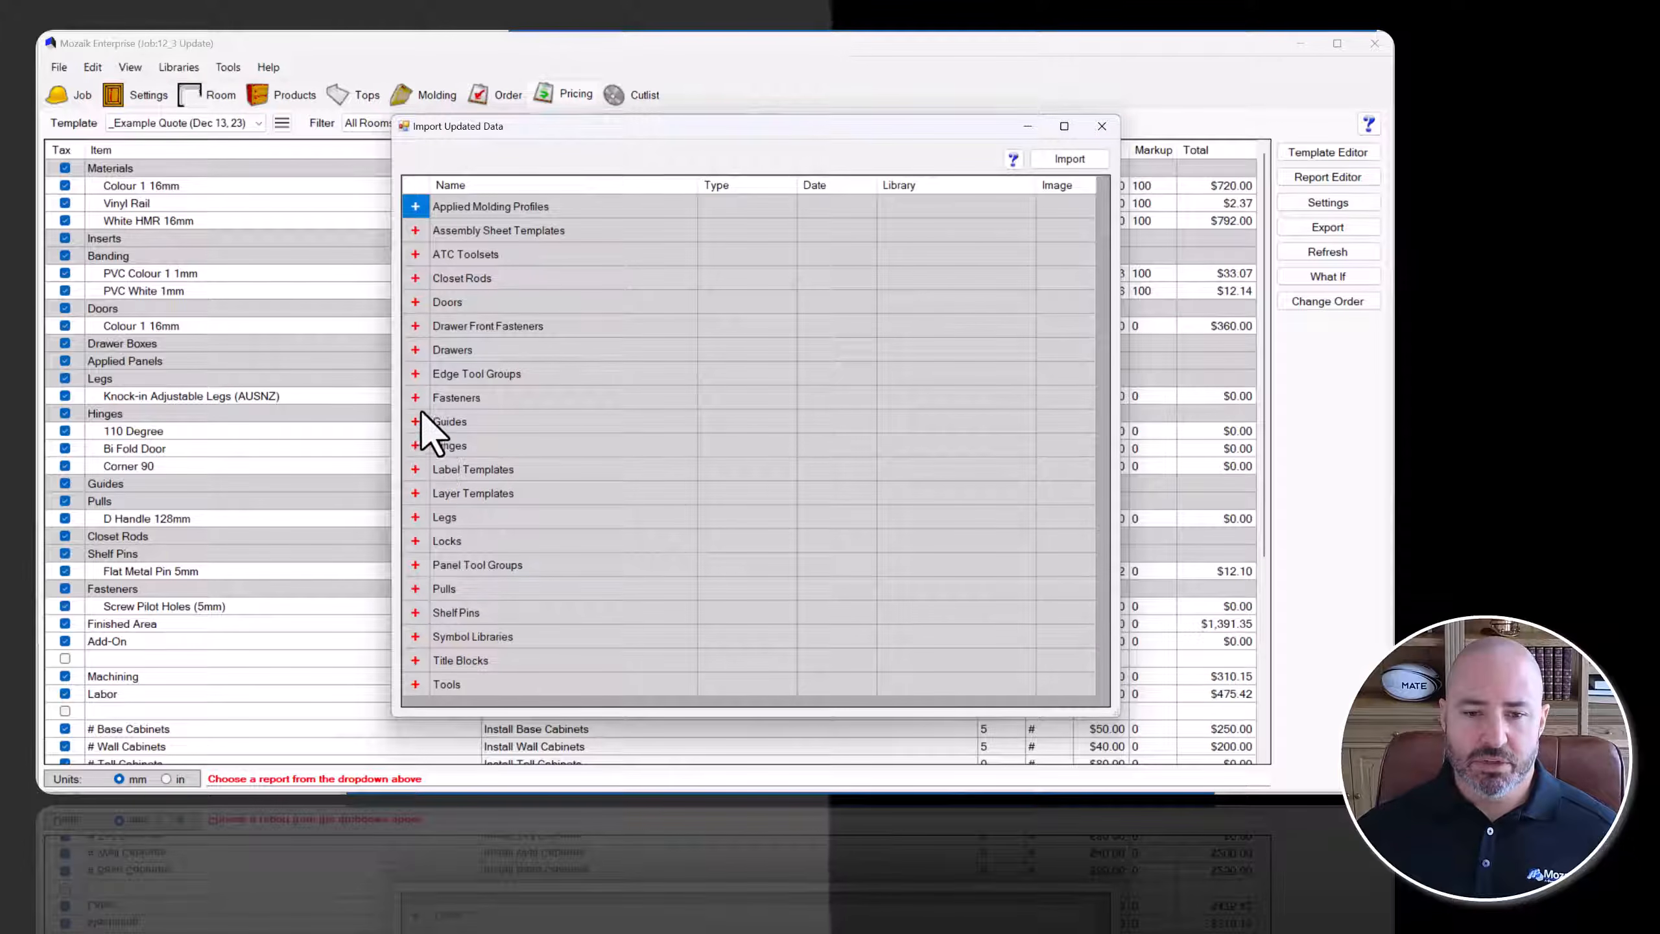
Mark the Lamello Cabineo 12 (Flush Cover) and Lamello Cabineo 12 (Flush) fasteners for import.
{"action": "left_click", "coordinate": [415, 398]}
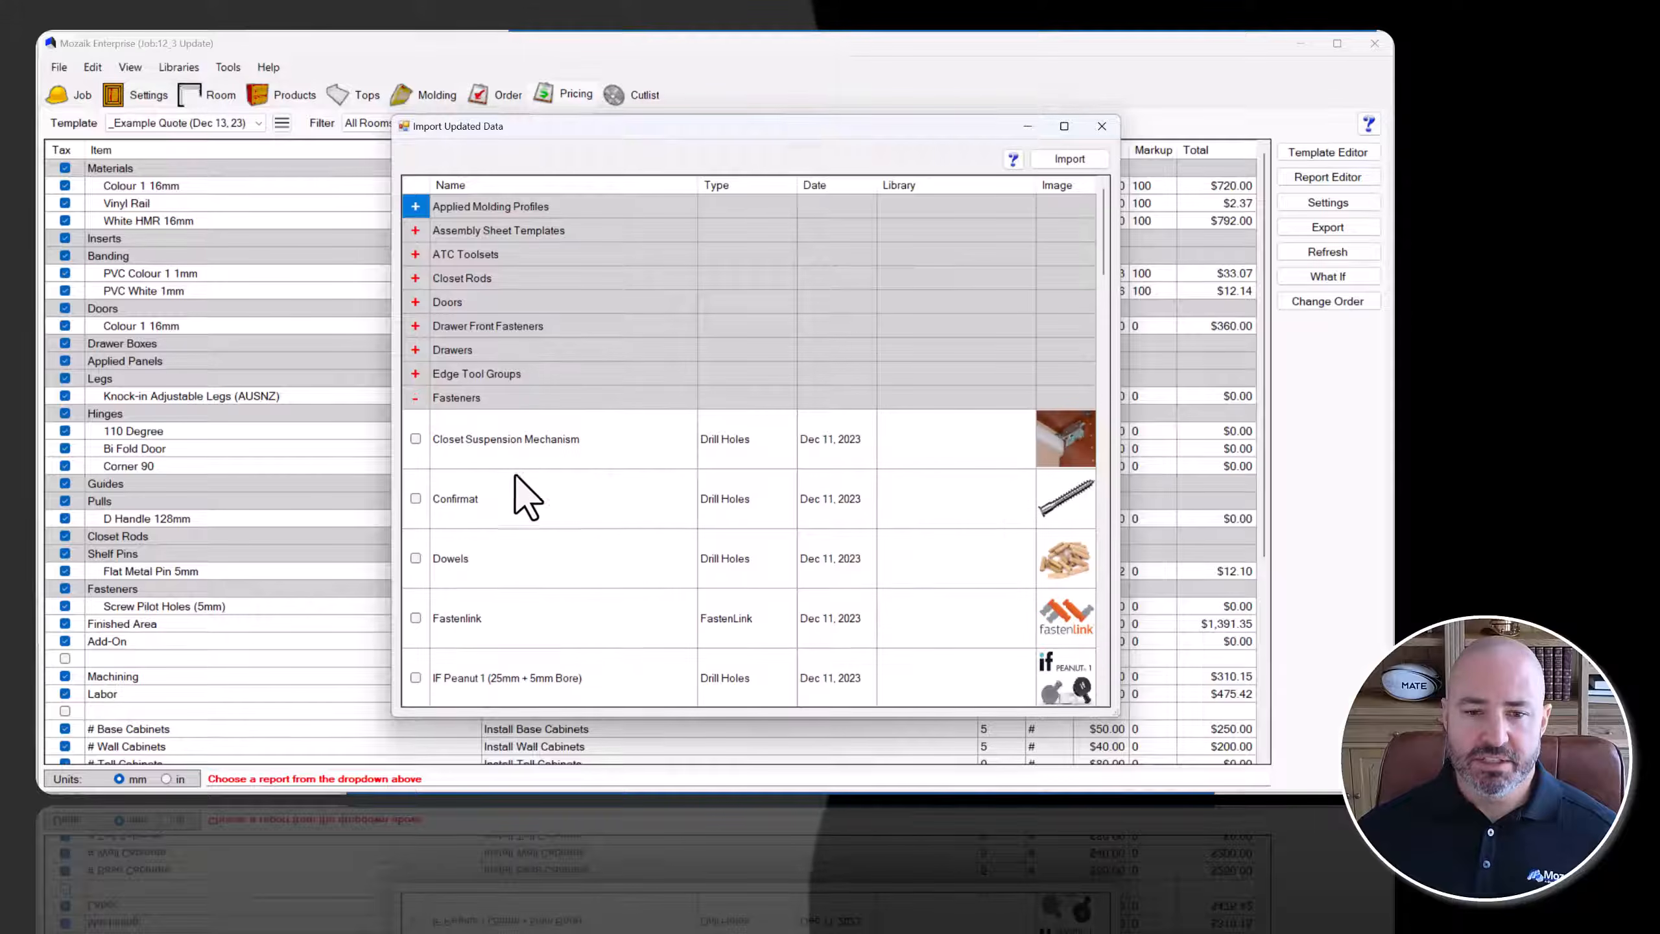
{"action": "scroll", "coordinate": [519, 484], "scroll_direction": "down", "scroll_amount": 1}
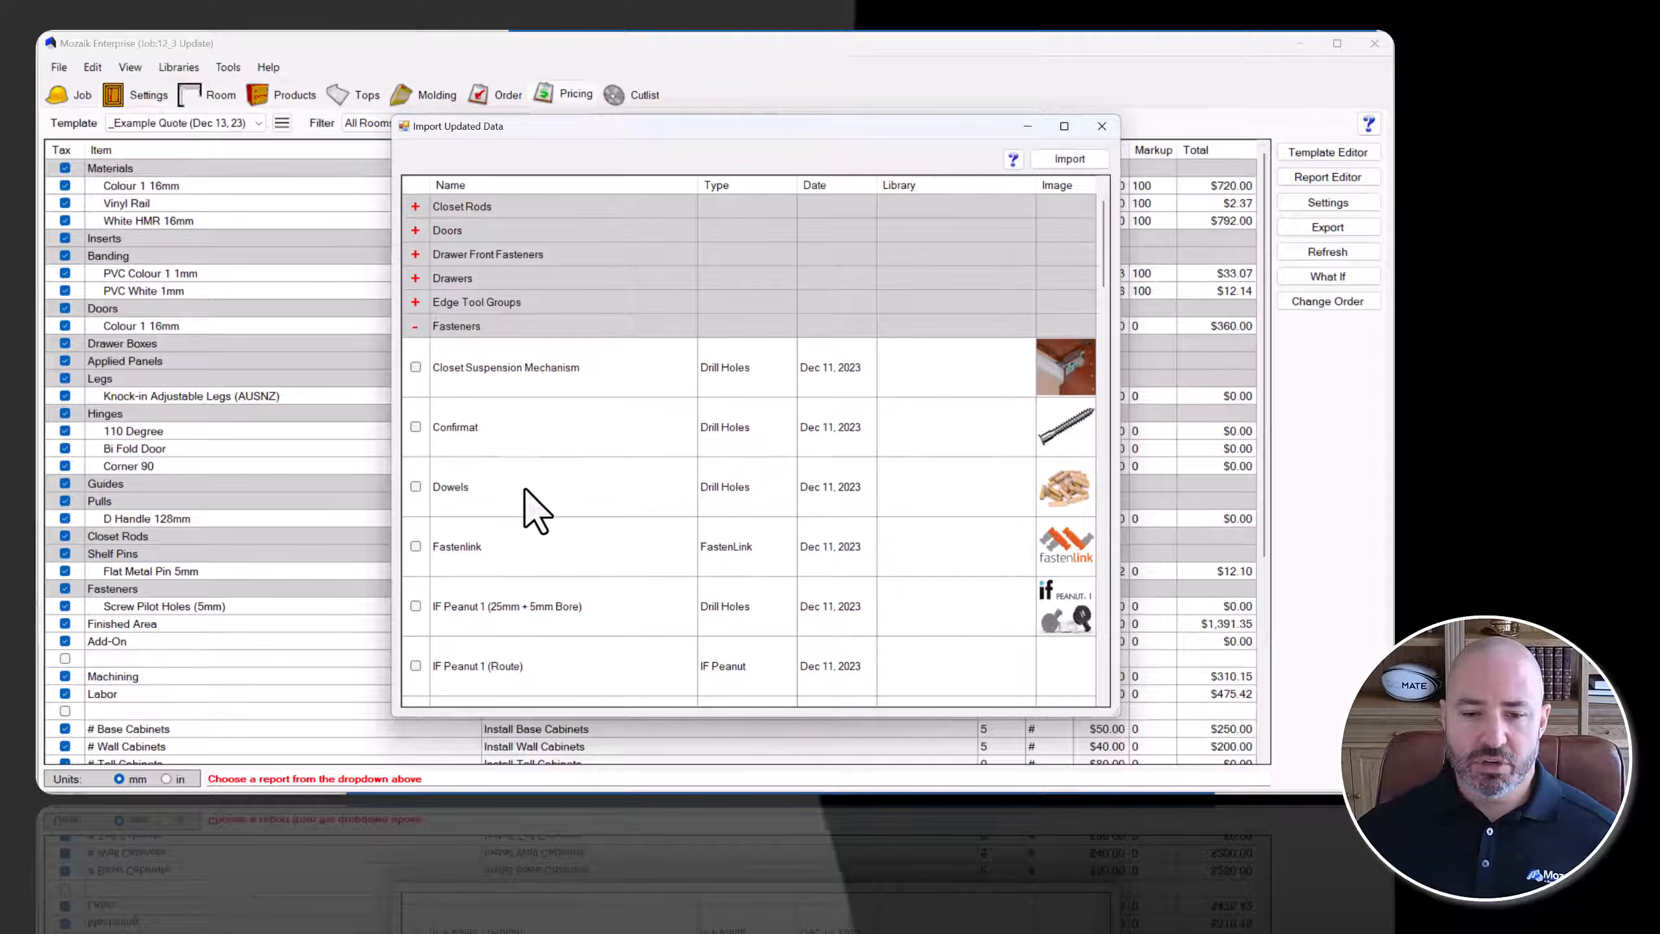
{"action": "scroll", "coordinate": [523, 487], "scroll_direction": "down", "scroll_amount": 5}
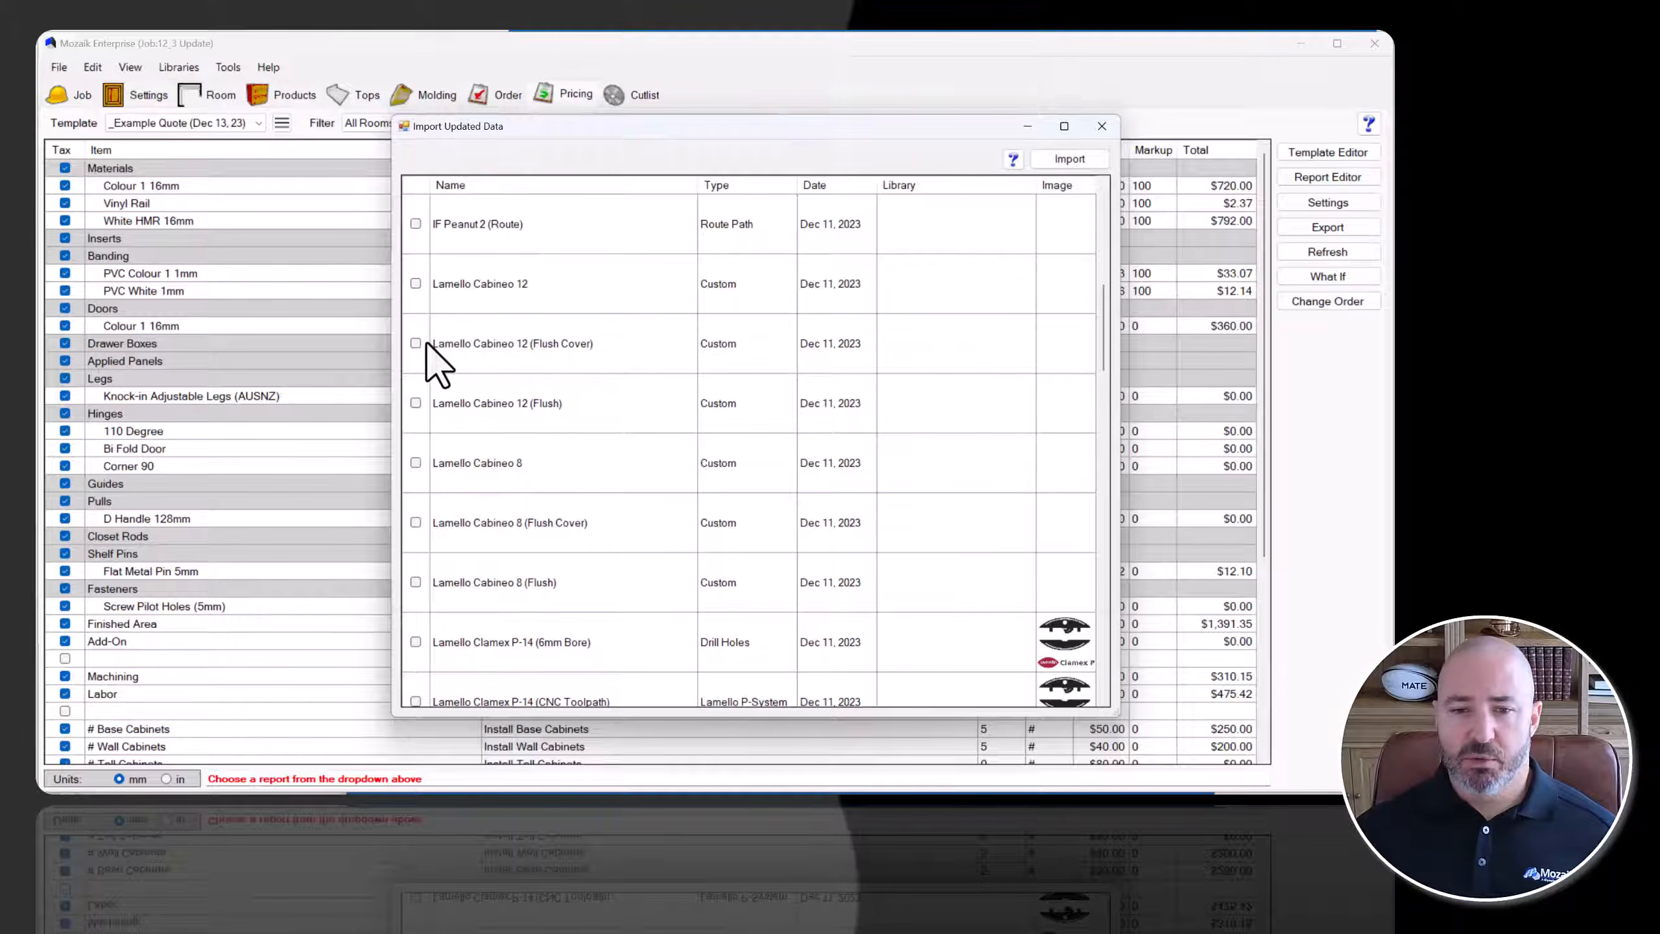
{"action": "left_click", "coordinate": [419, 362]}
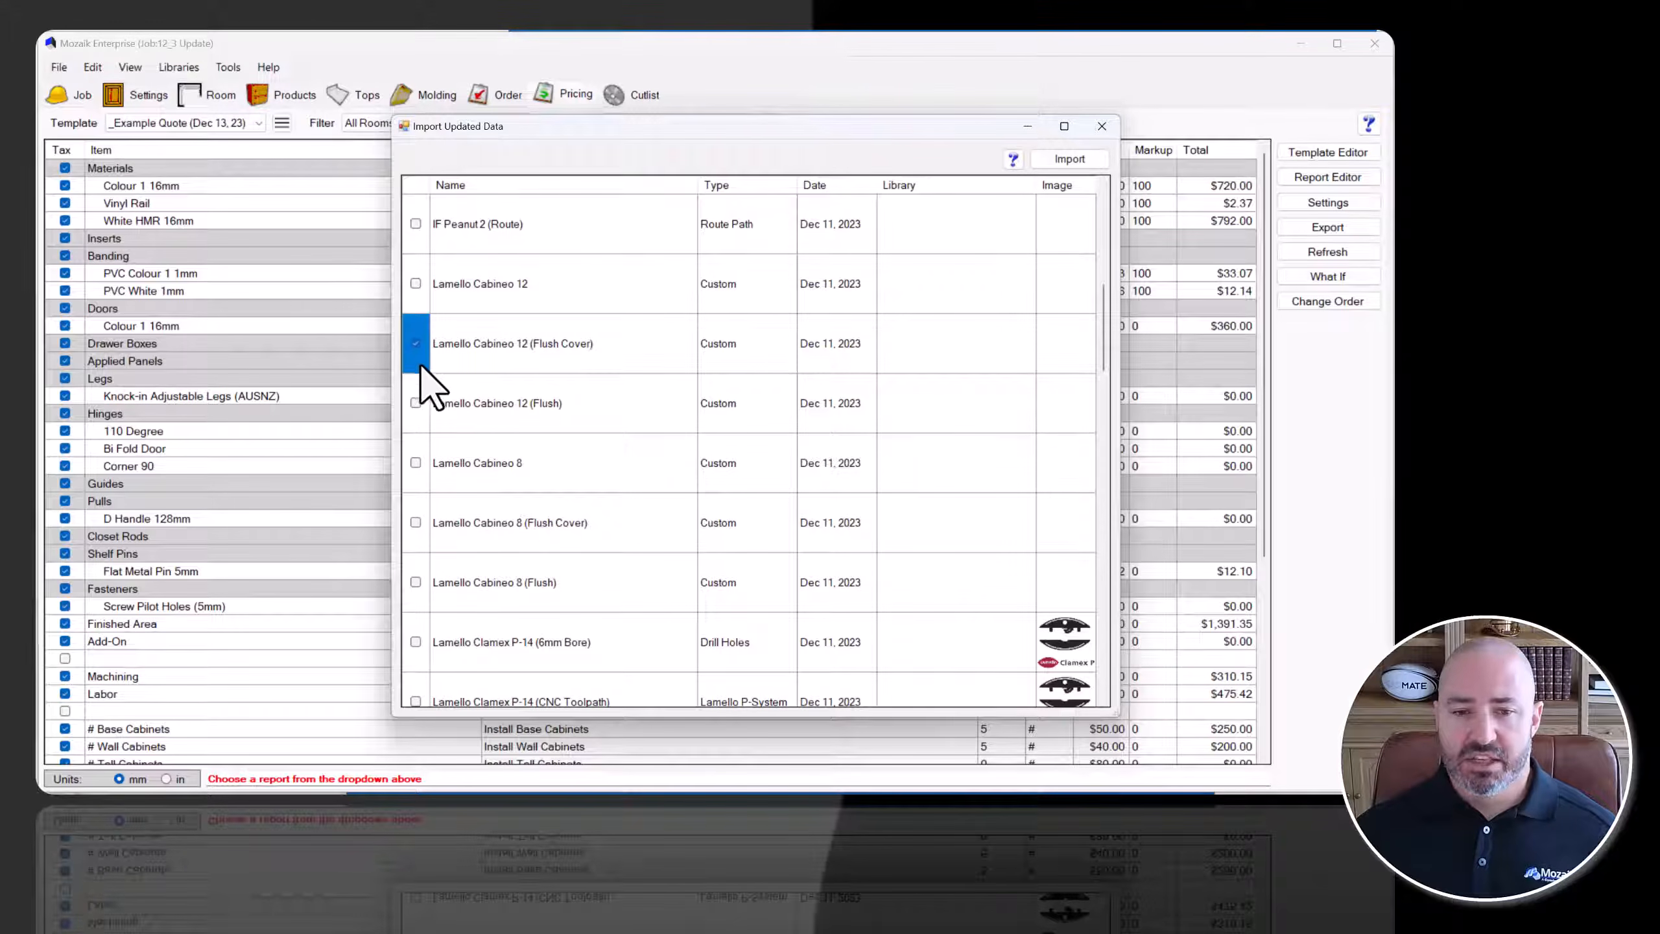
{"action": "left_click", "coordinate": [416, 402]}
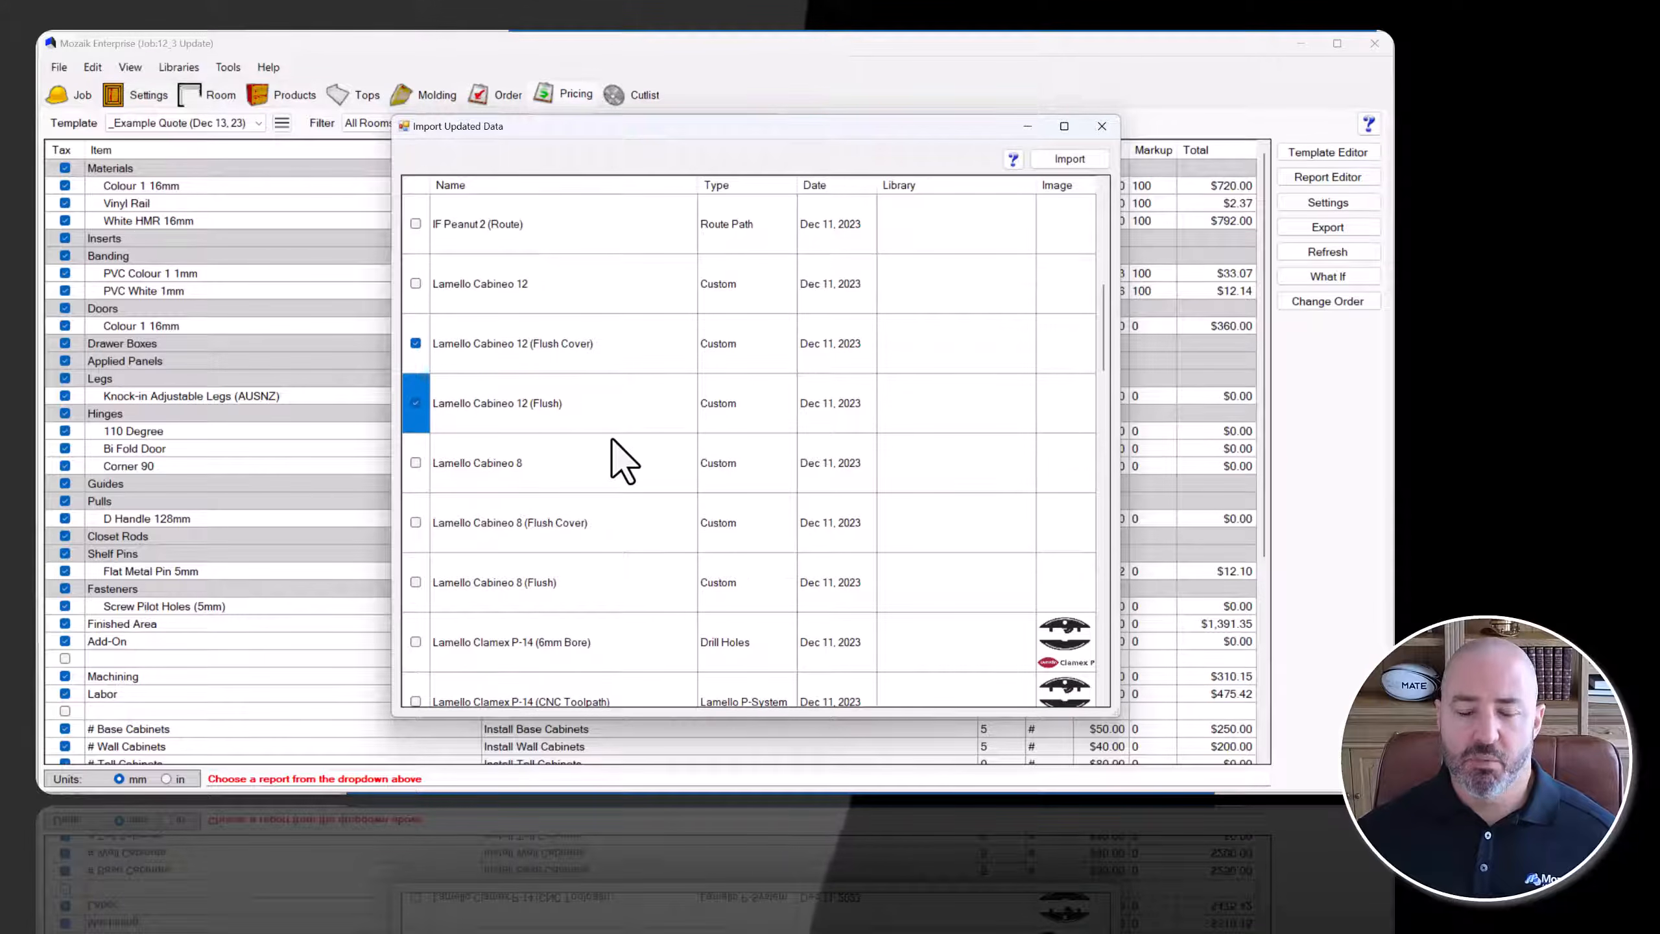
Look through the remaining fasteners available for import and collapse the Fasteners category.
{"action": "scroll", "coordinate": [621, 461], "scroll_direction": "down", "scroll_amount": 3}
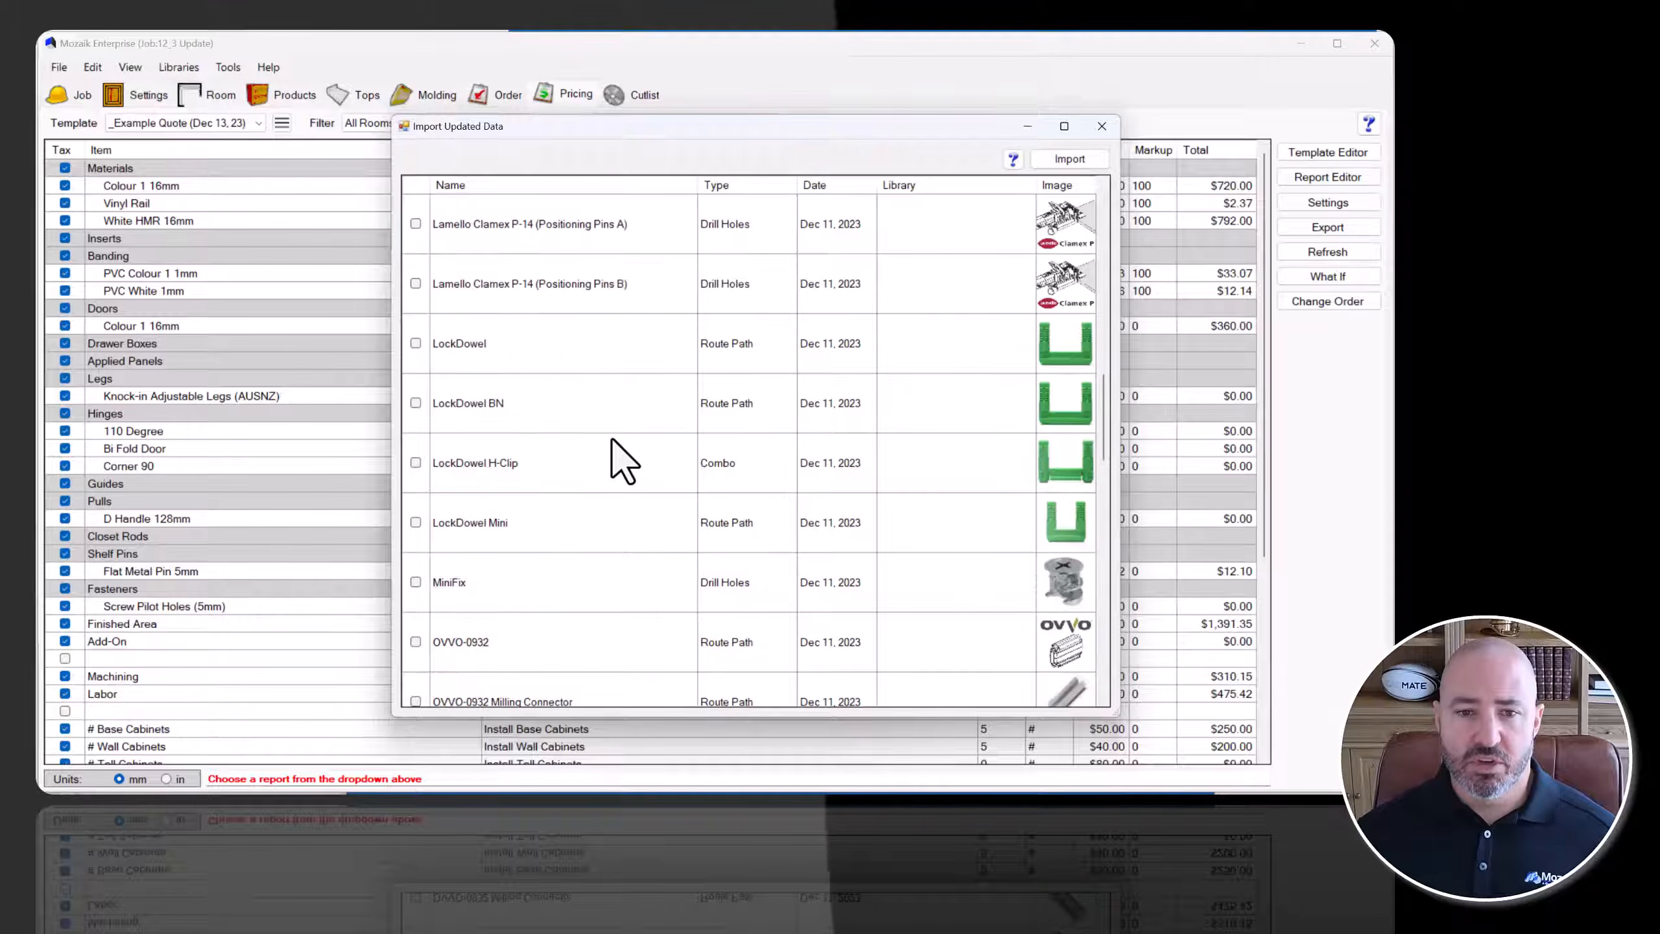
{"action": "scroll", "coordinate": [620, 461], "scroll_direction": "down", "scroll_amount": 4}
{"action": "scroll", "coordinate": [614, 458], "scroll_direction": "up", "scroll_amount": 6}
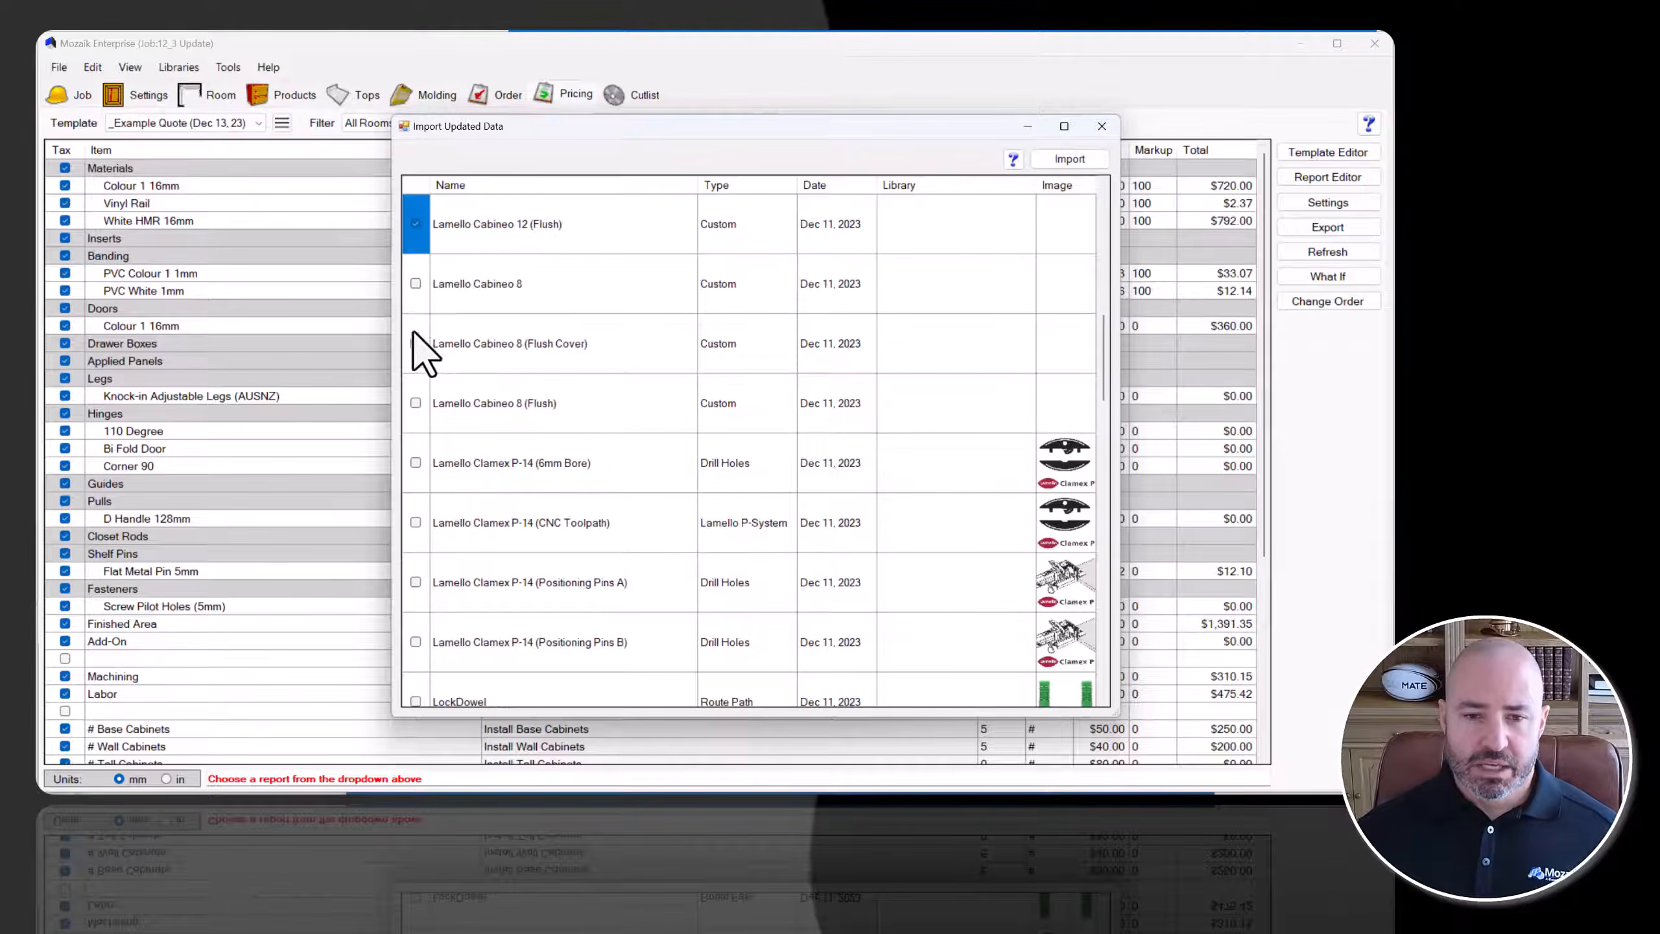
{"action": "scroll", "coordinate": [396, 294], "scroll_direction": "up", "scroll_amount": 5}
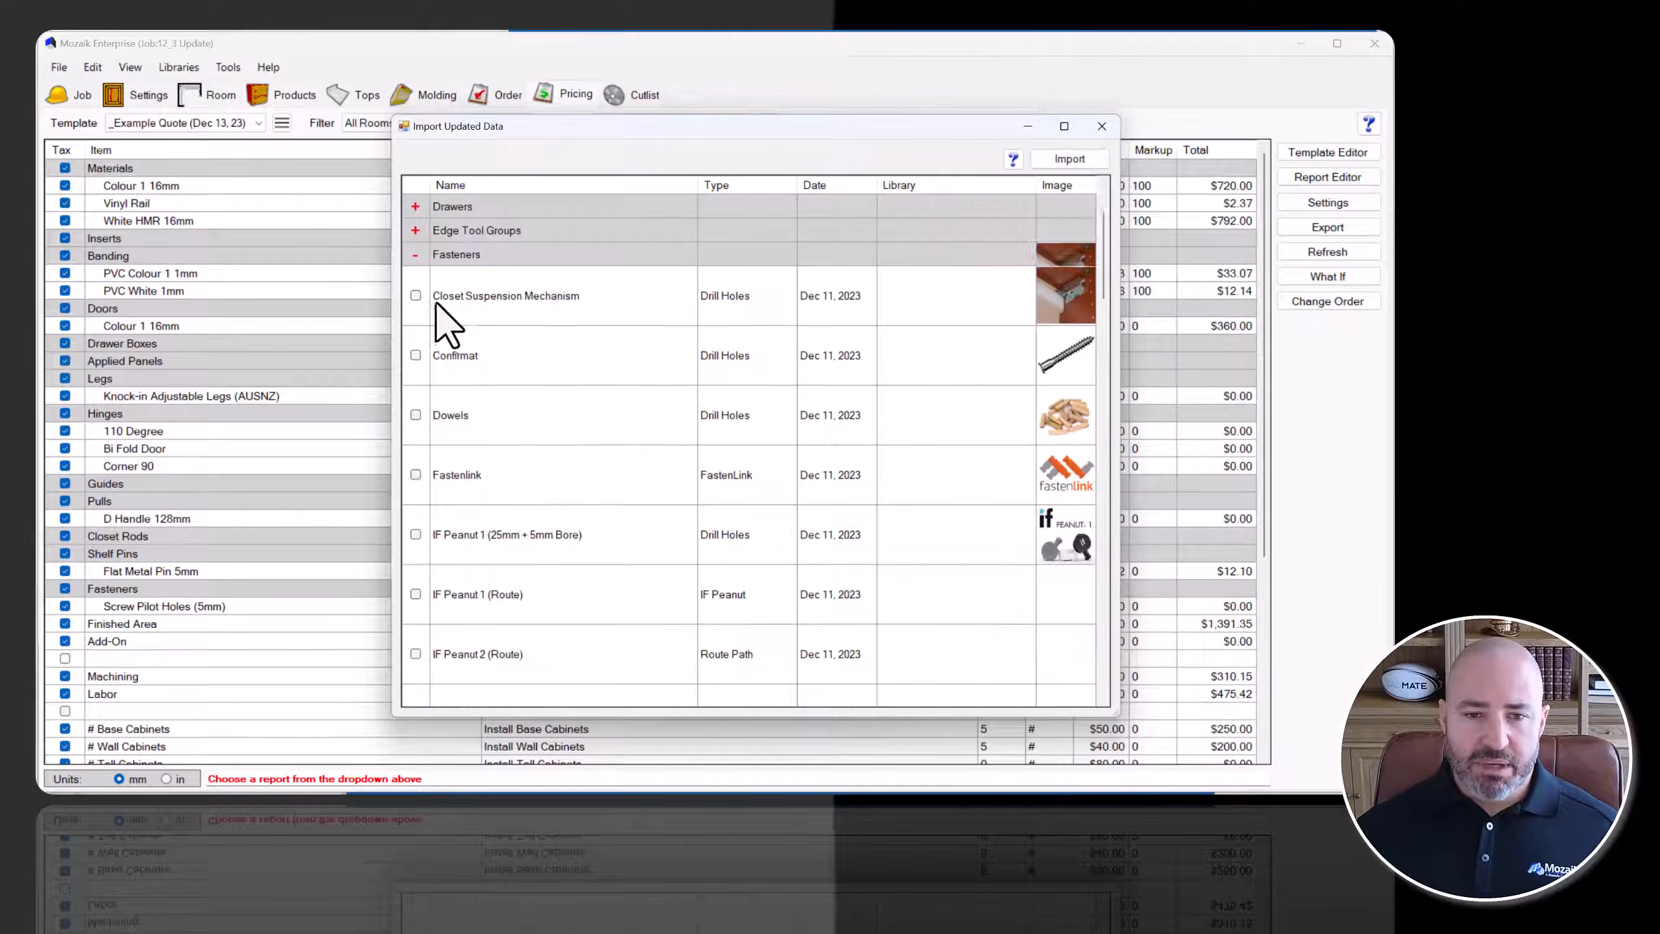
{"action": "left_click", "coordinate": [414, 253]}
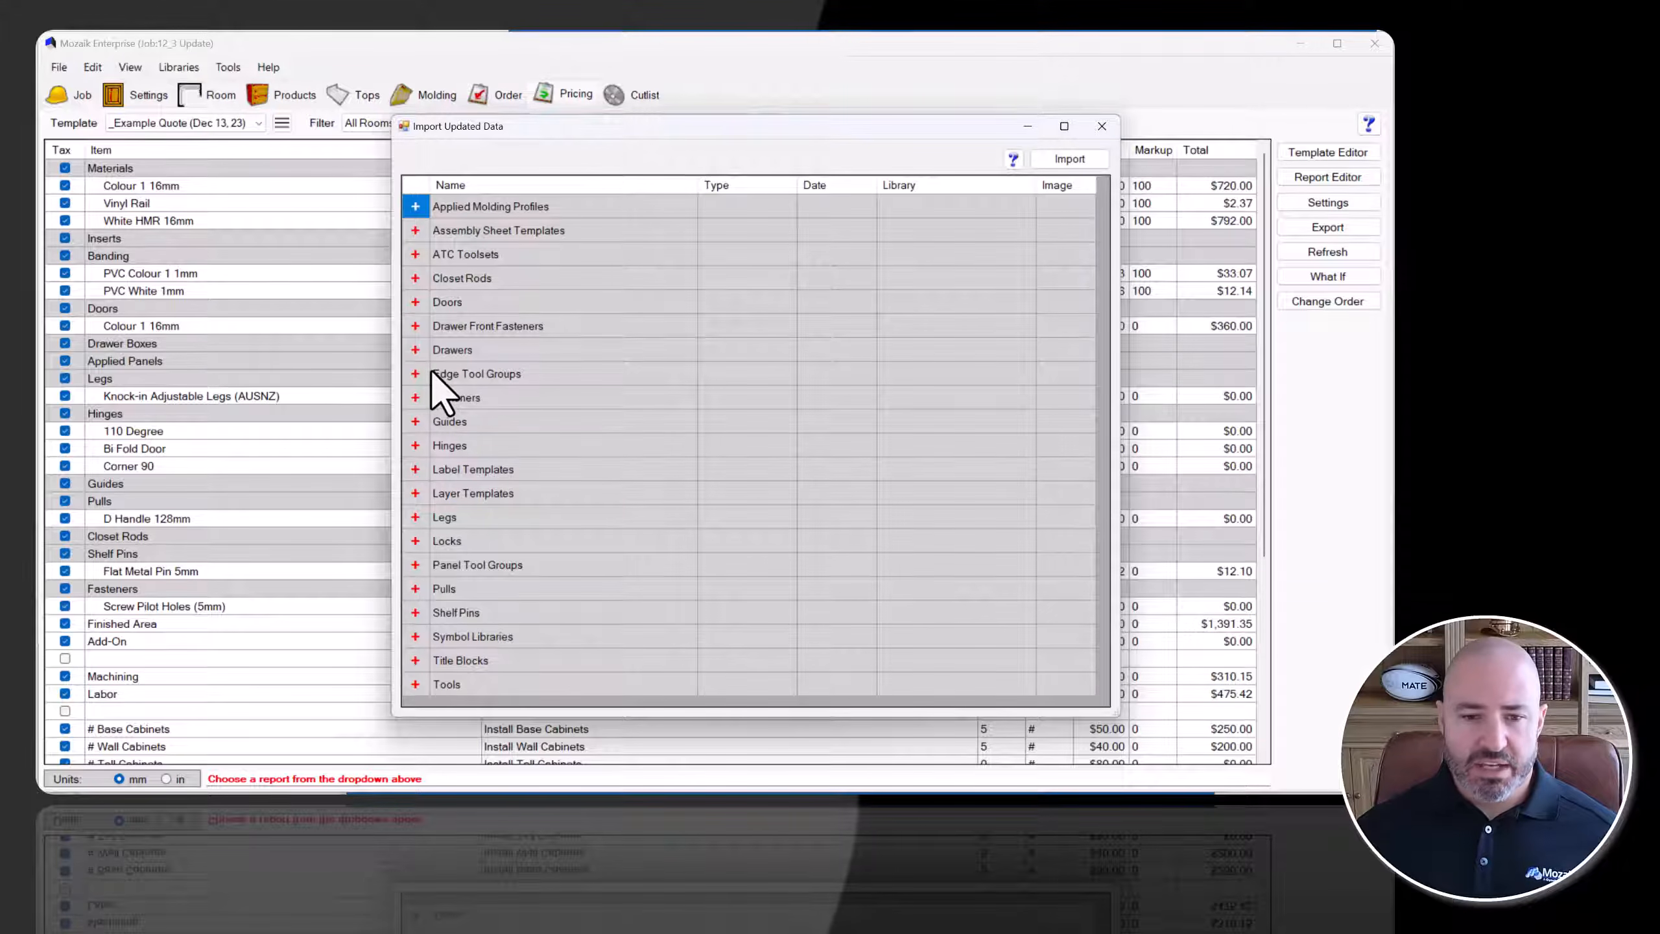
Look through the drawer guides available for import in the Guides category.
{"action": "left_click", "coordinate": [416, 420]}
{"action": "scroll", "coordinate": [528, 402], "scroll_direction": "down", "scroll_amount": 2}
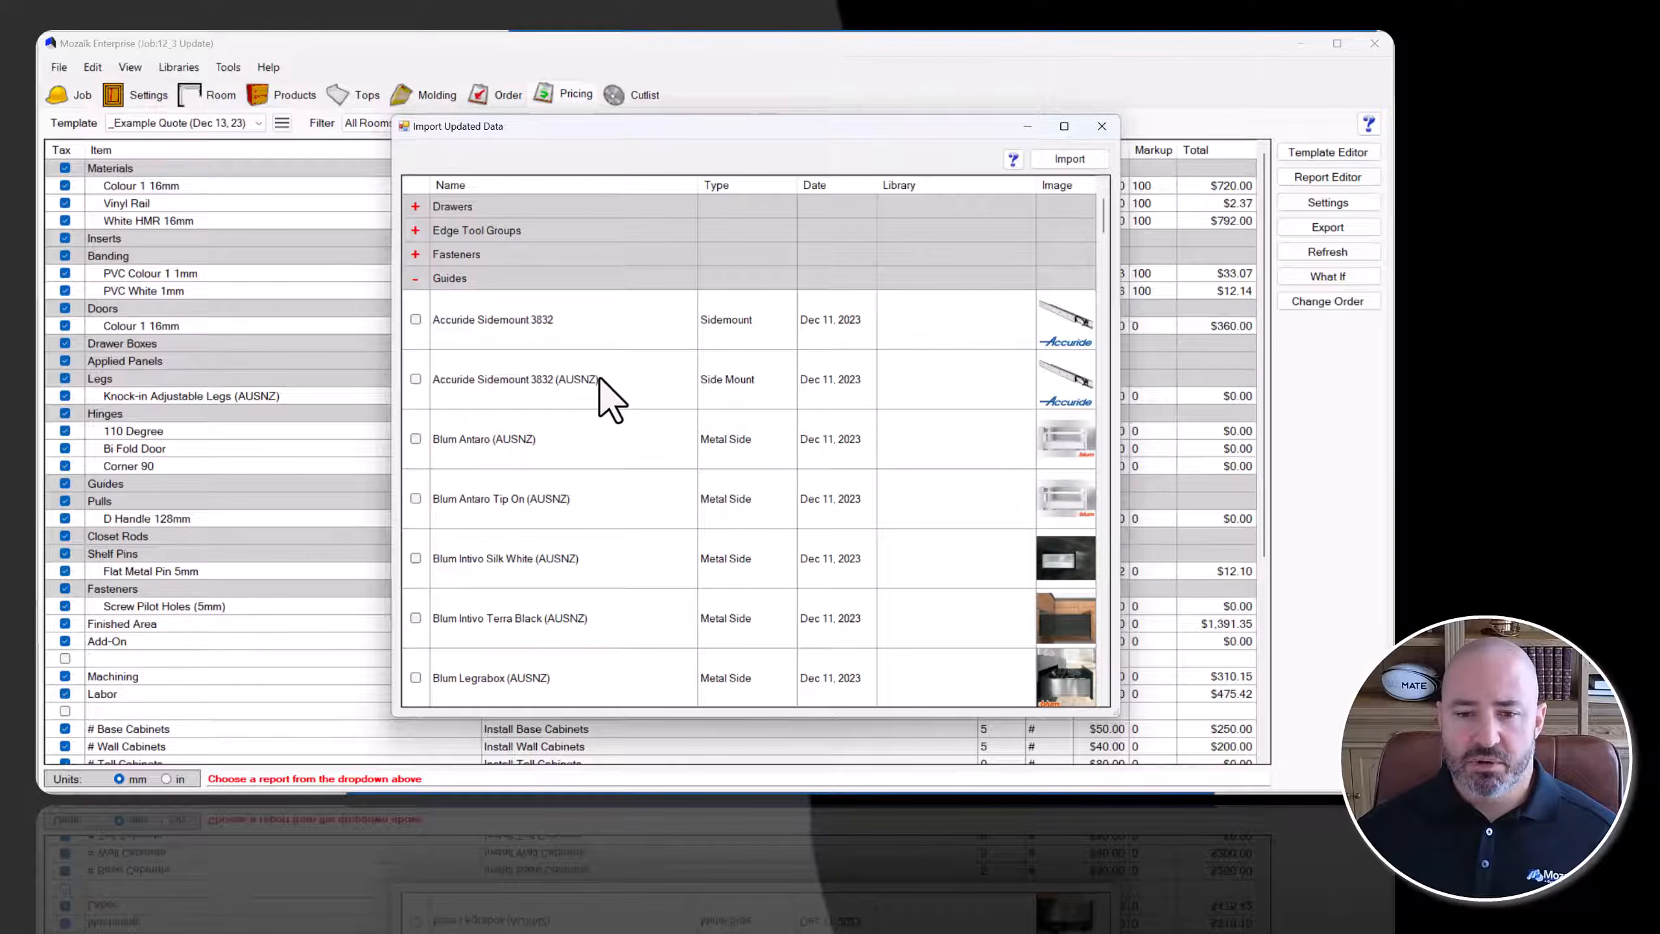
{"action": "scroll", "coordinate": [577, 451], "scroll_direction": "down", "scroll_amount": 1}
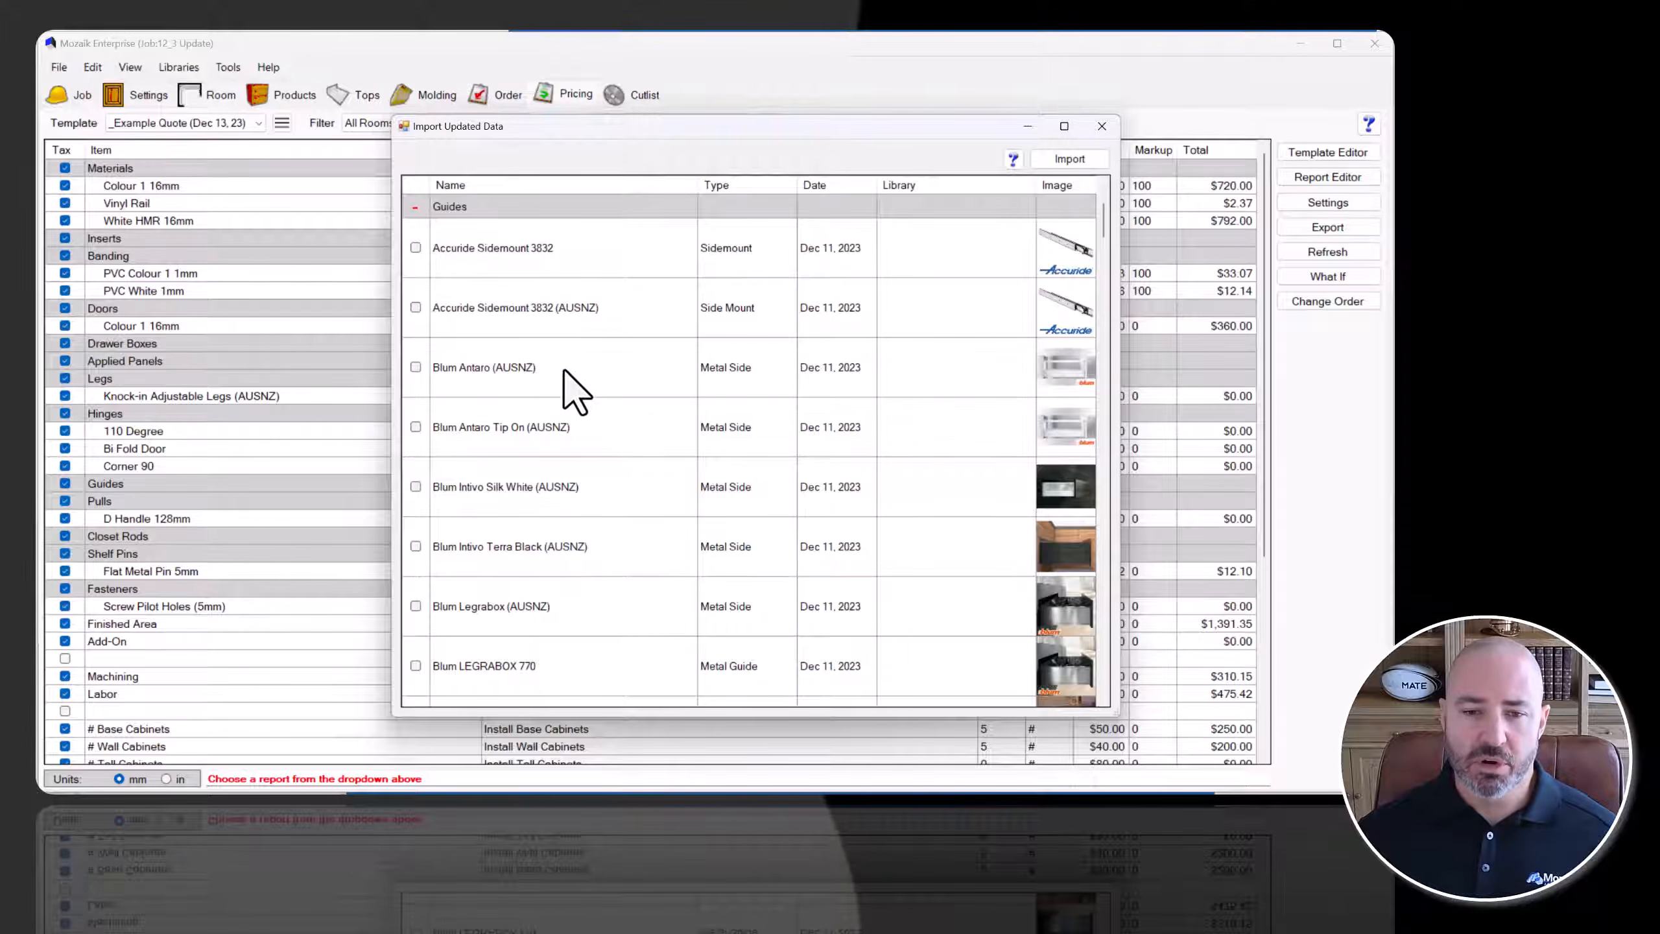
{"action": "scroll", "coordinate": [577, 395], "scroll_direction": "down", "scroll_amount": 3}
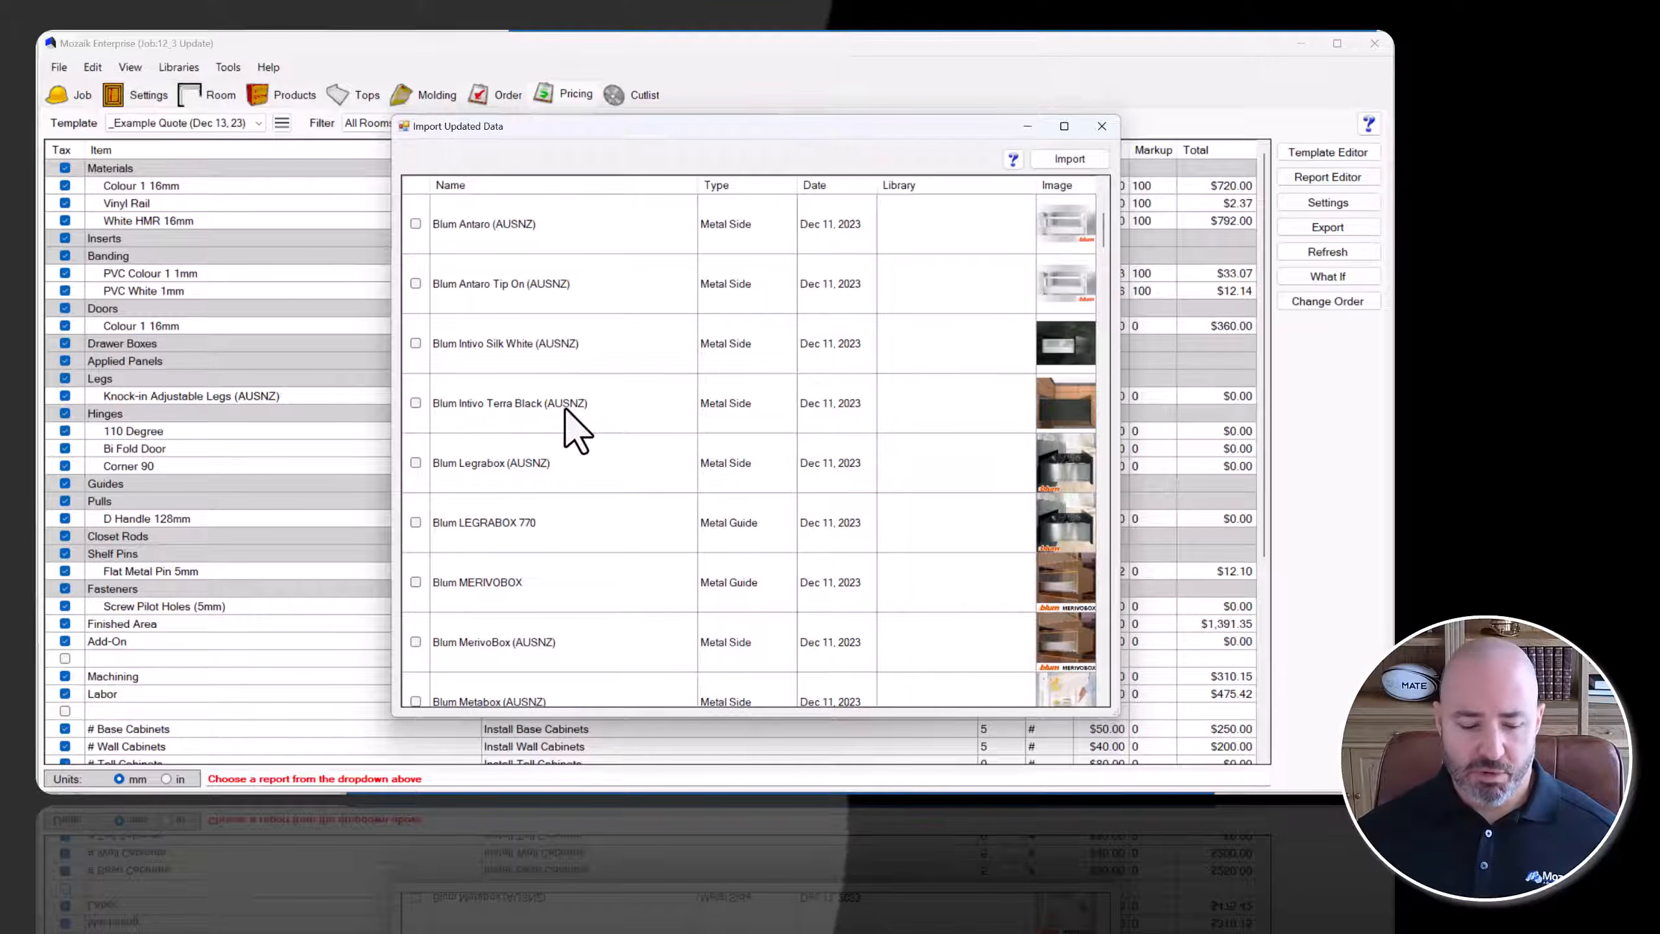
{"action": "scroll", "coordinate": [573, 394], "scroll_direction": "down", "scroll_amount": 15}
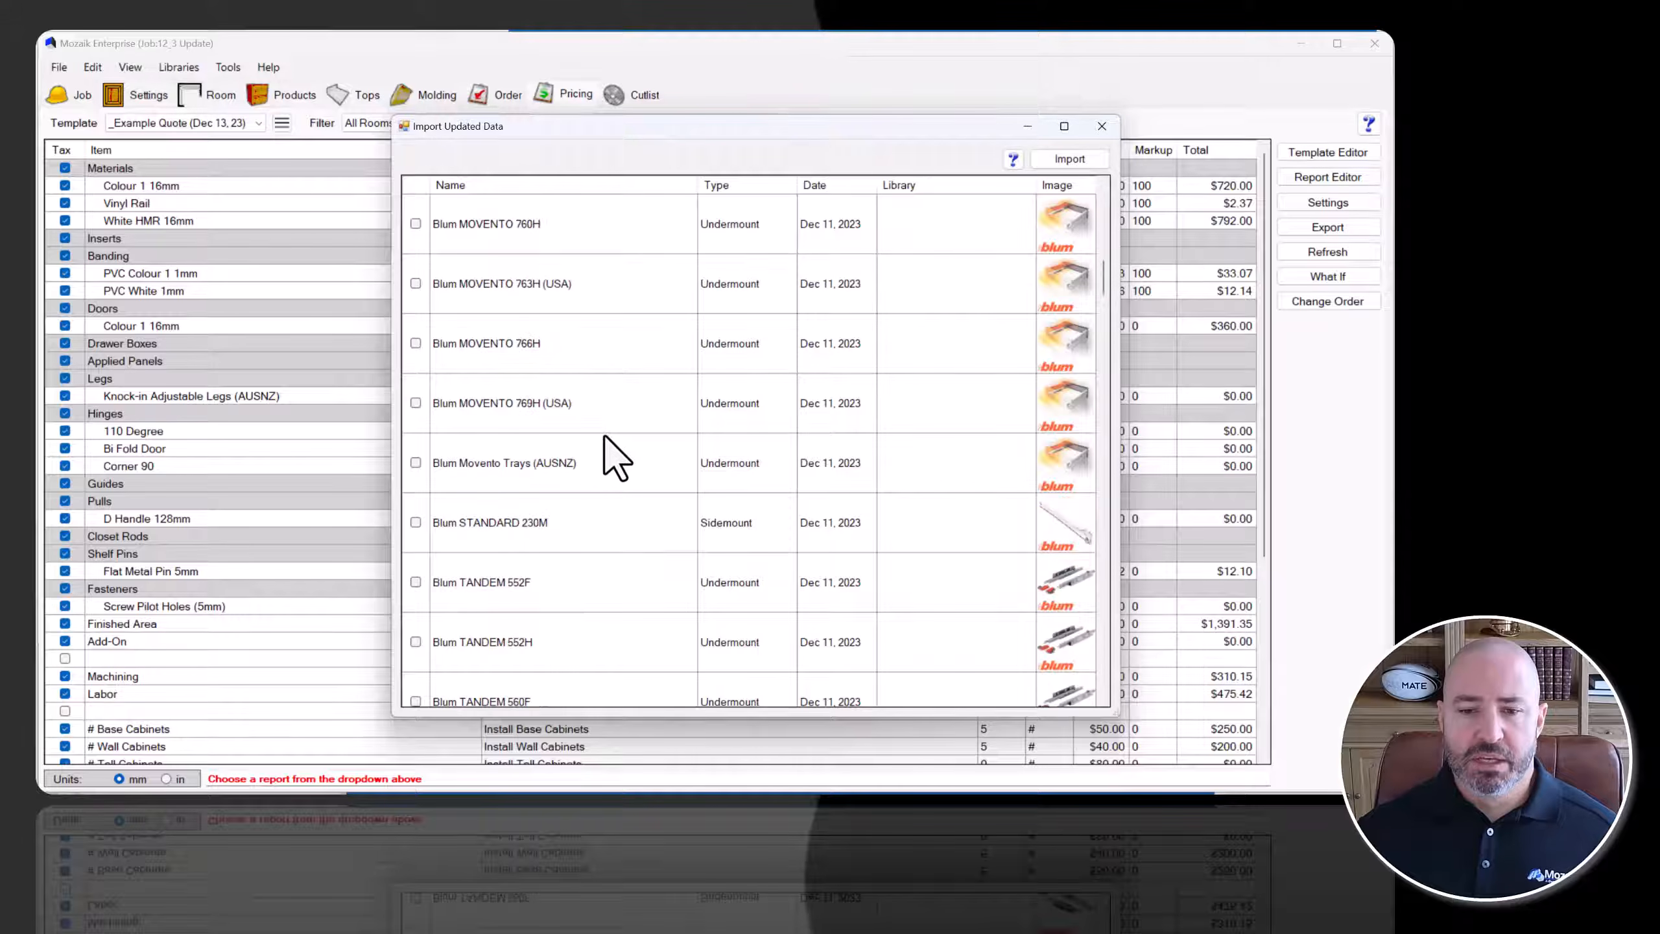
{"action": "scroll", "coordinate": [605, 435], "scroll_direction": "down", "scroll_amount": 3}
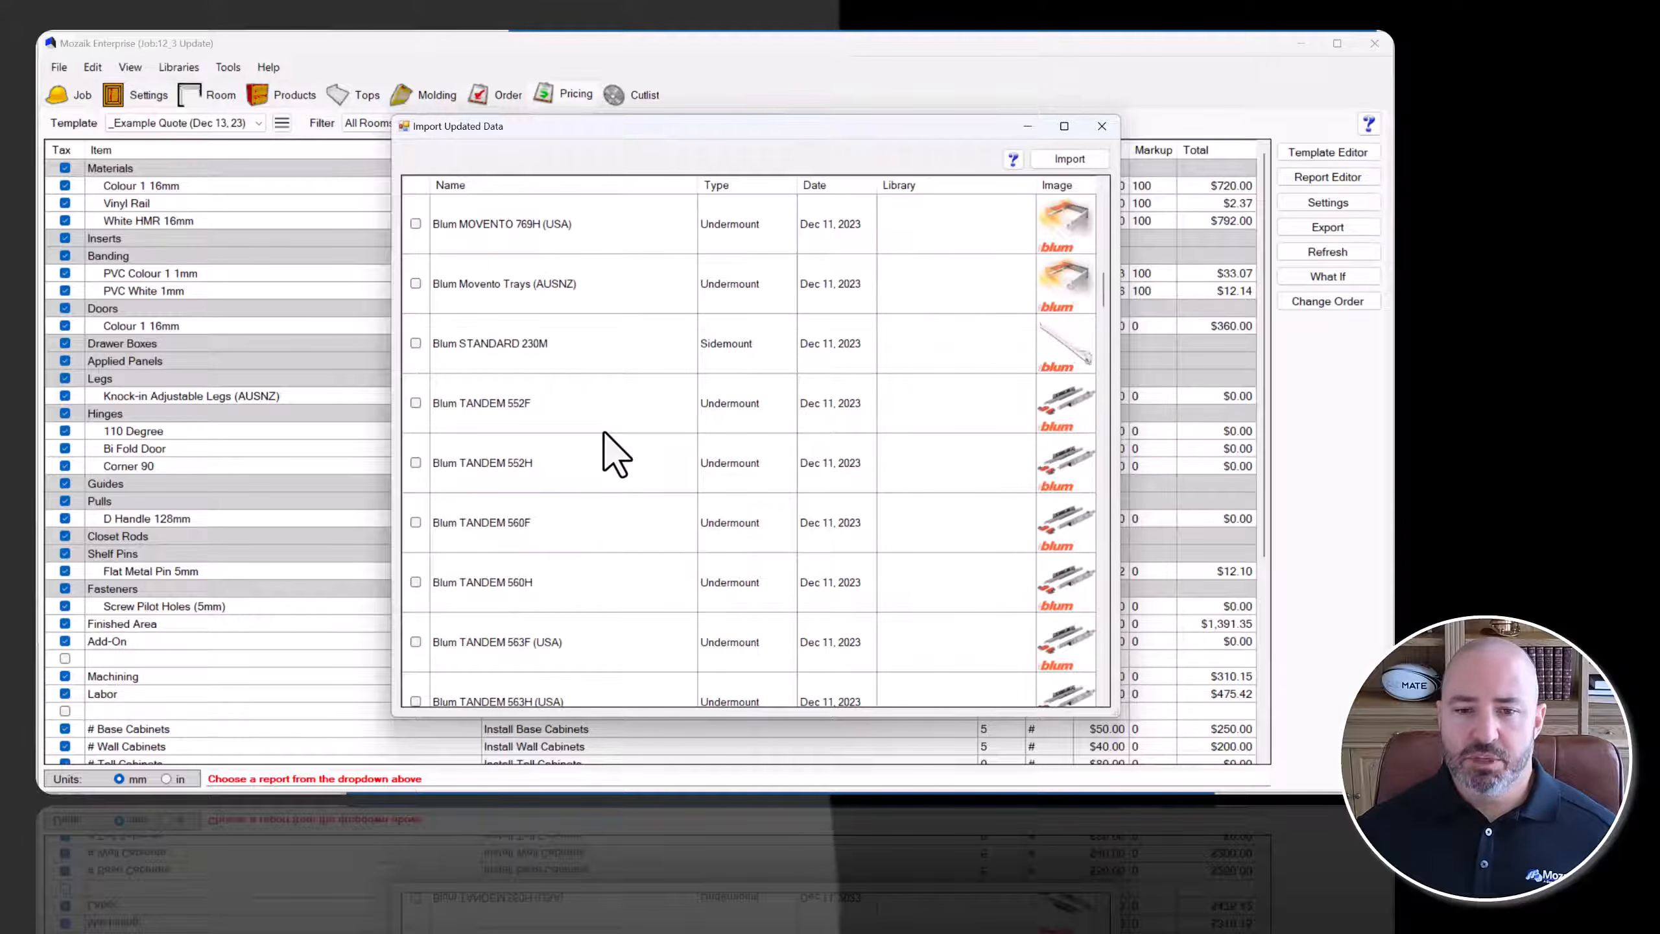
{"action": "scroll", "coordinate": [604, 434], "scroll_direction": "down", "scroll_amount": 12}
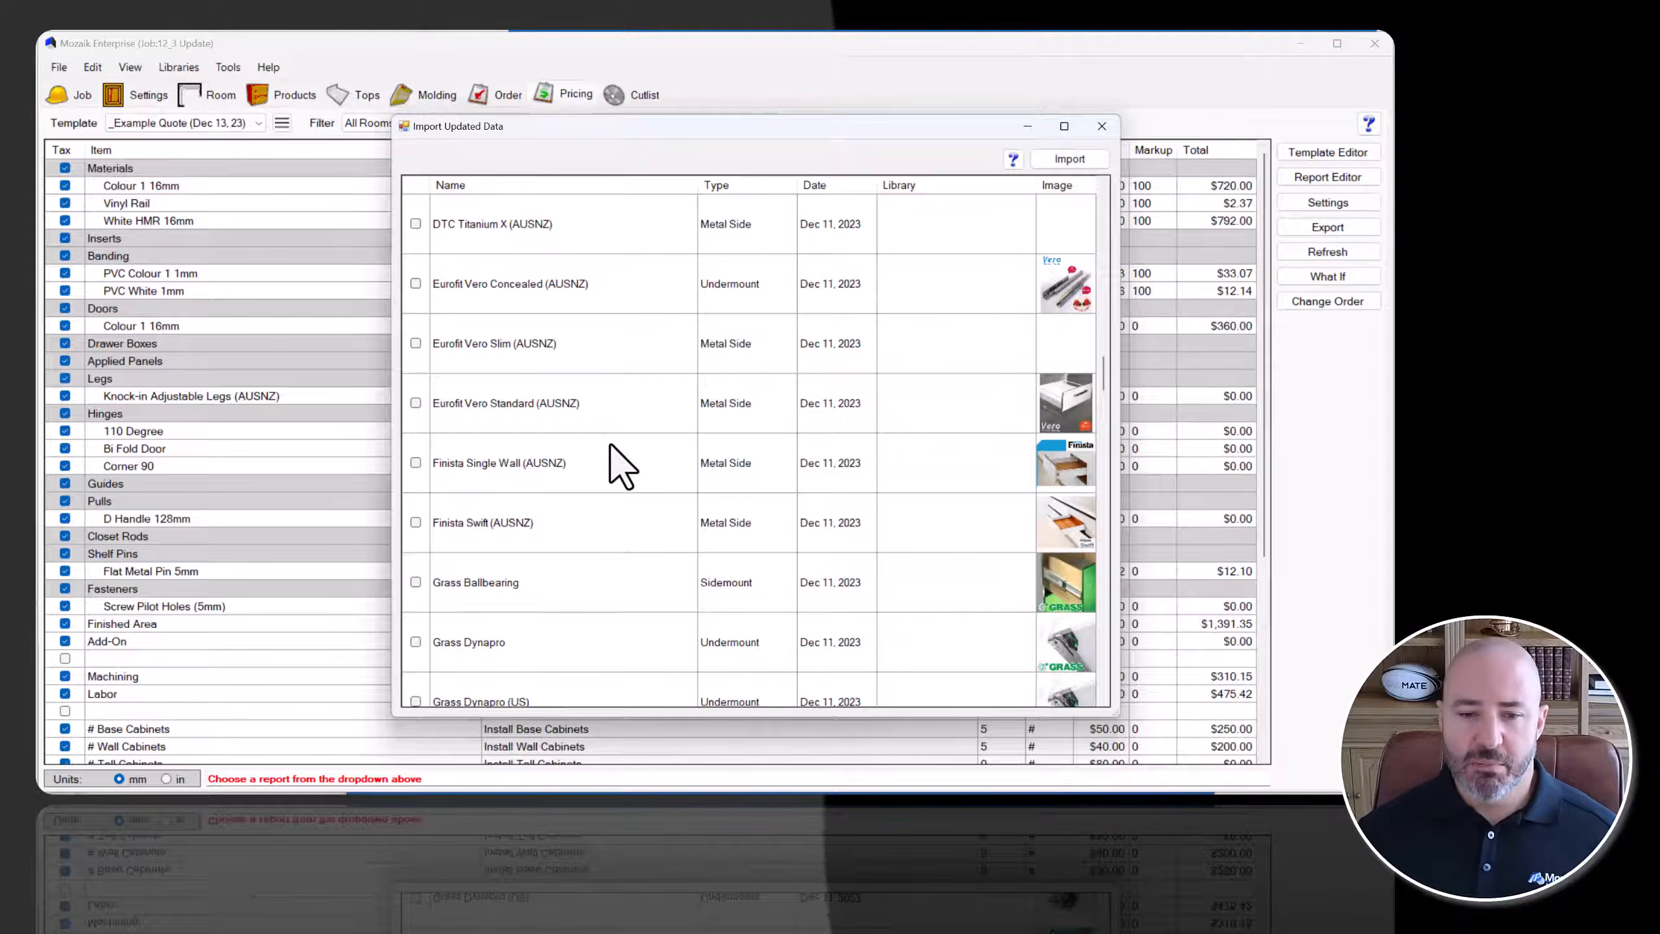
{"action": "scroll", "coordinate": [617, 458], "scroll_direction": "down", "scroll_amount": 1}
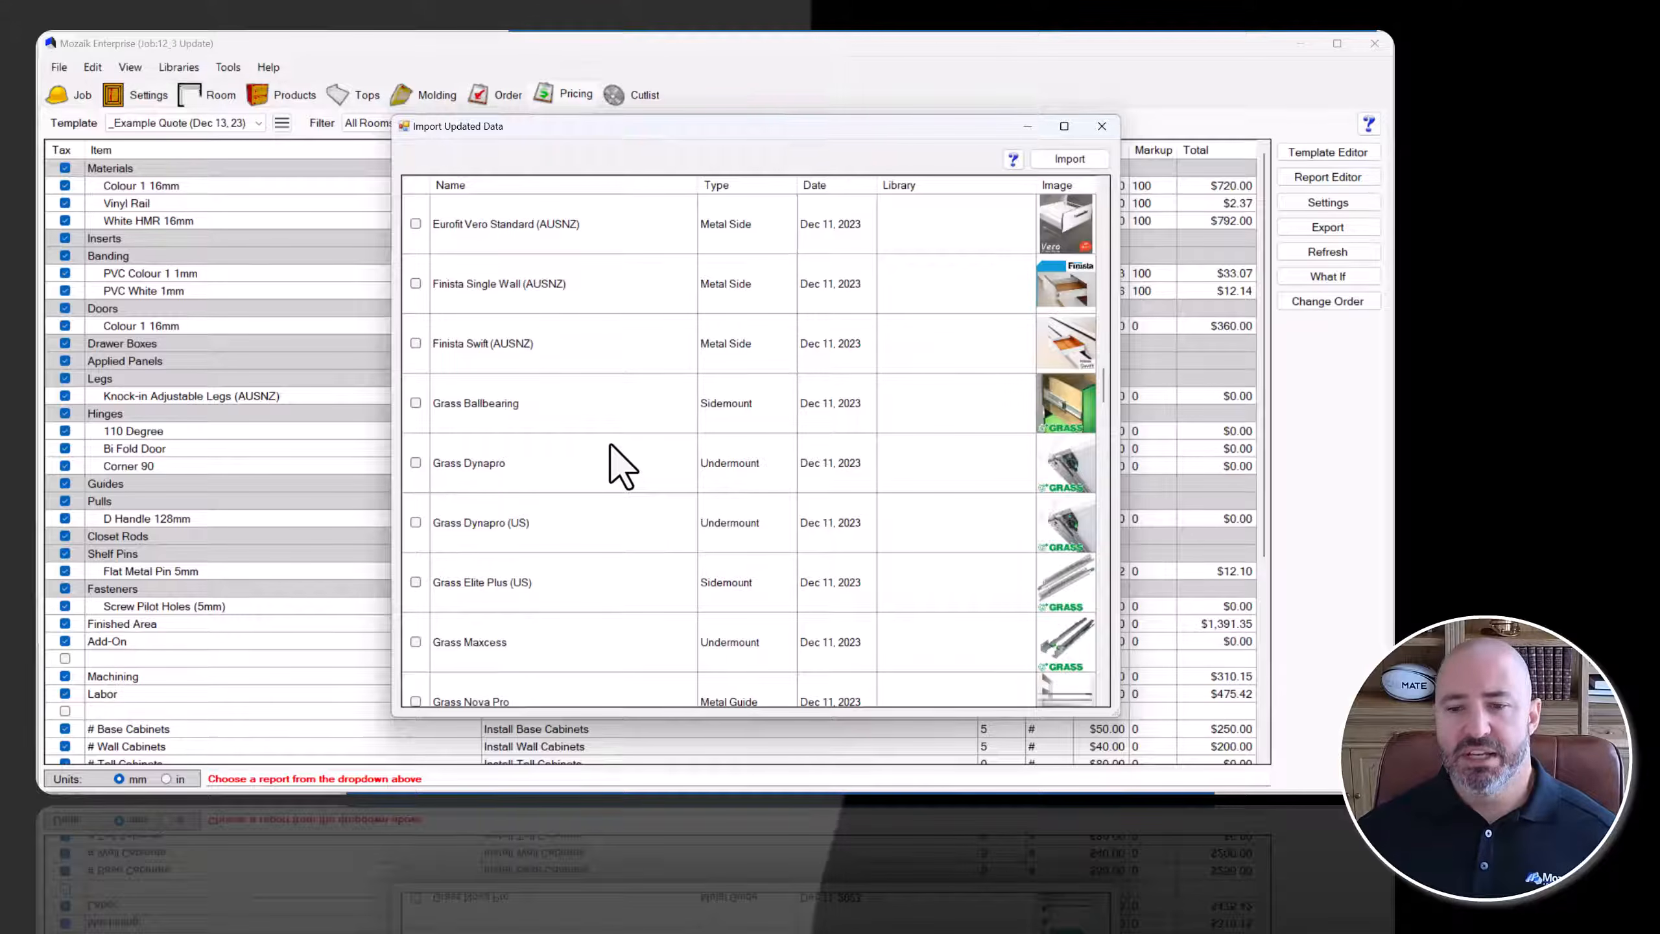
{"action": "scroll", "coordinate": [575, 330], "scroll_direction": "down", "scroll_amount": 3}
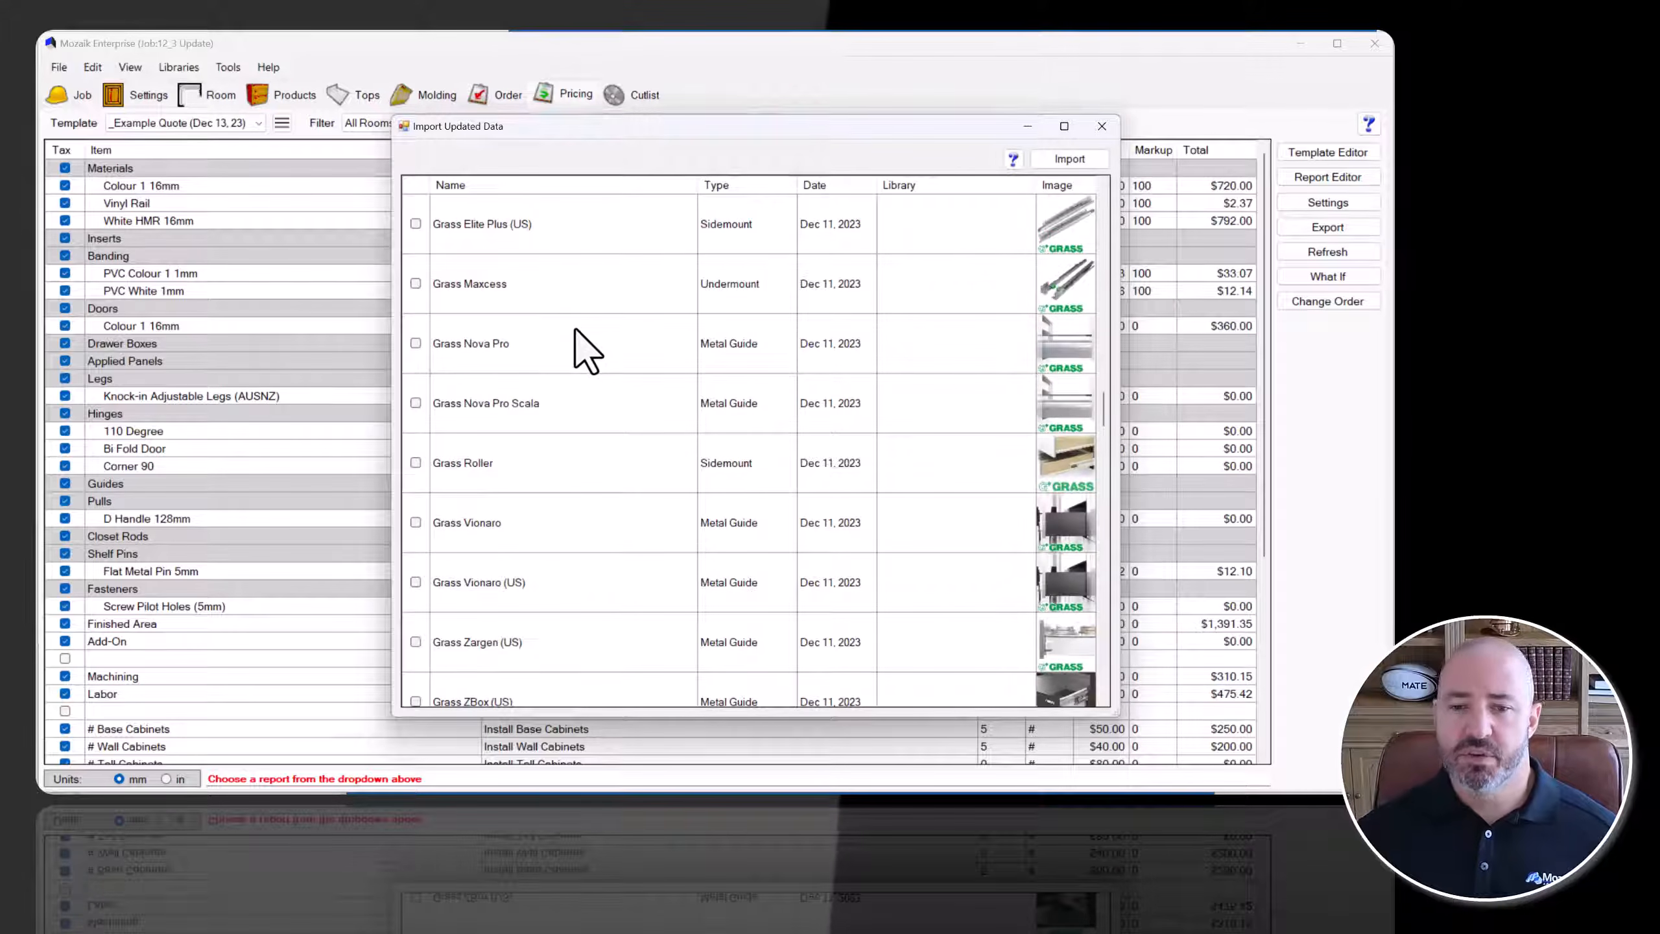
{"action": "scroll", "coordinate": [580, 333], "scroll_direction": "down", "scroll_amount": 8}
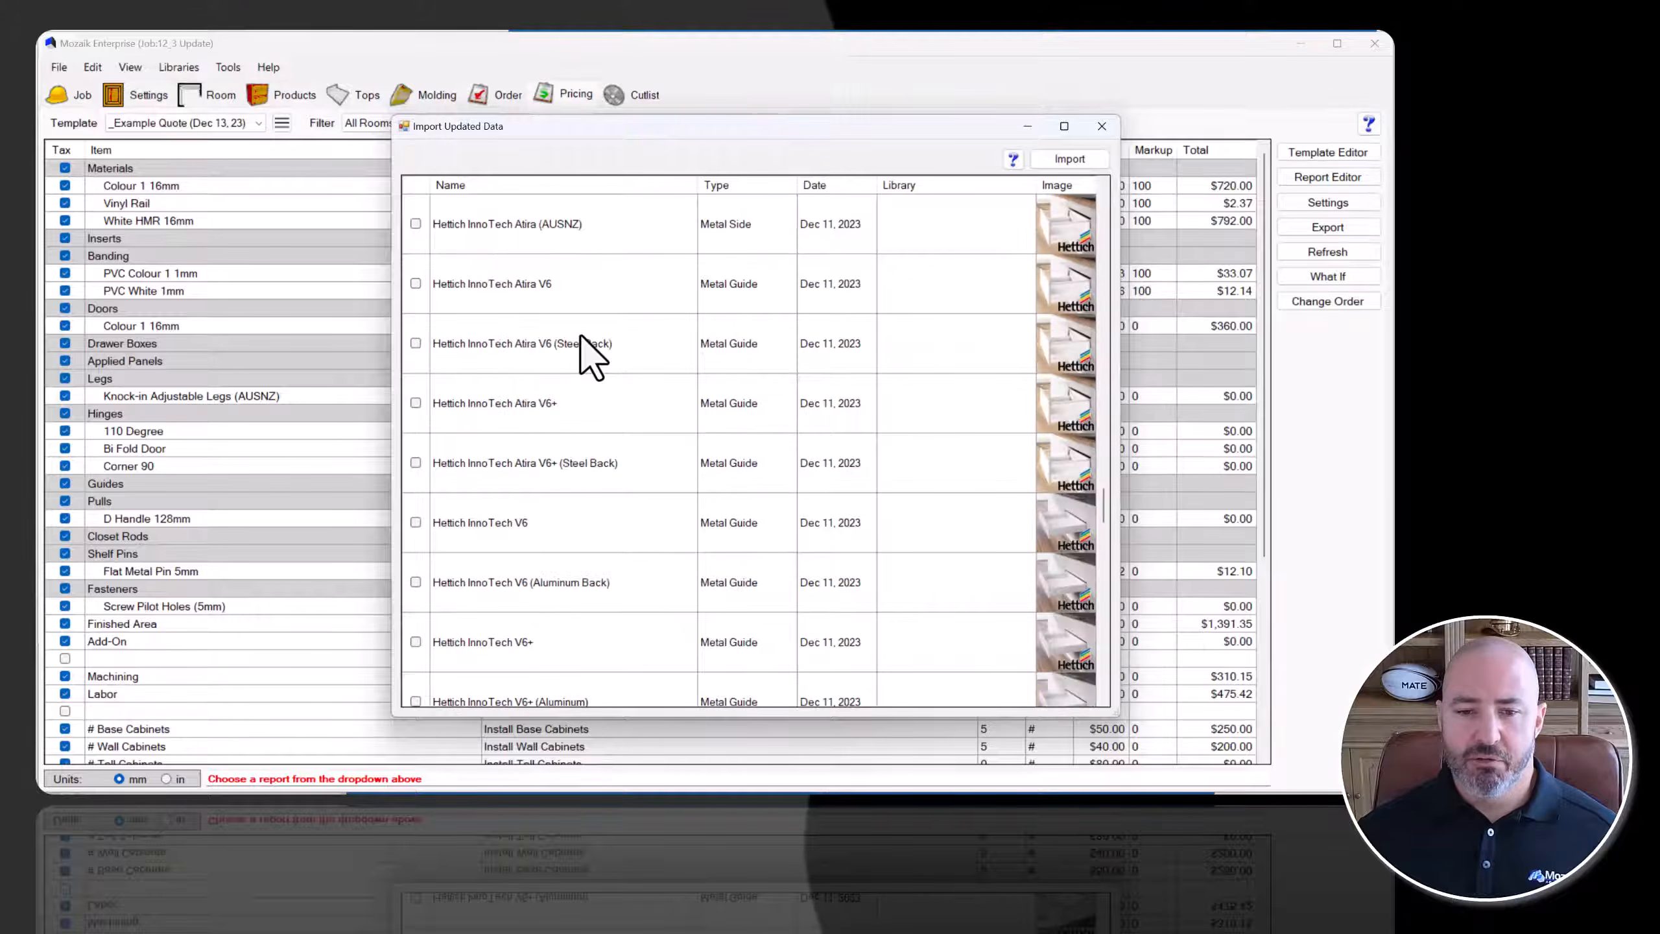
{"action": "scroll", "coordinate": [579, 334], "scroll_direction": "down", "scroll_amount": 1}
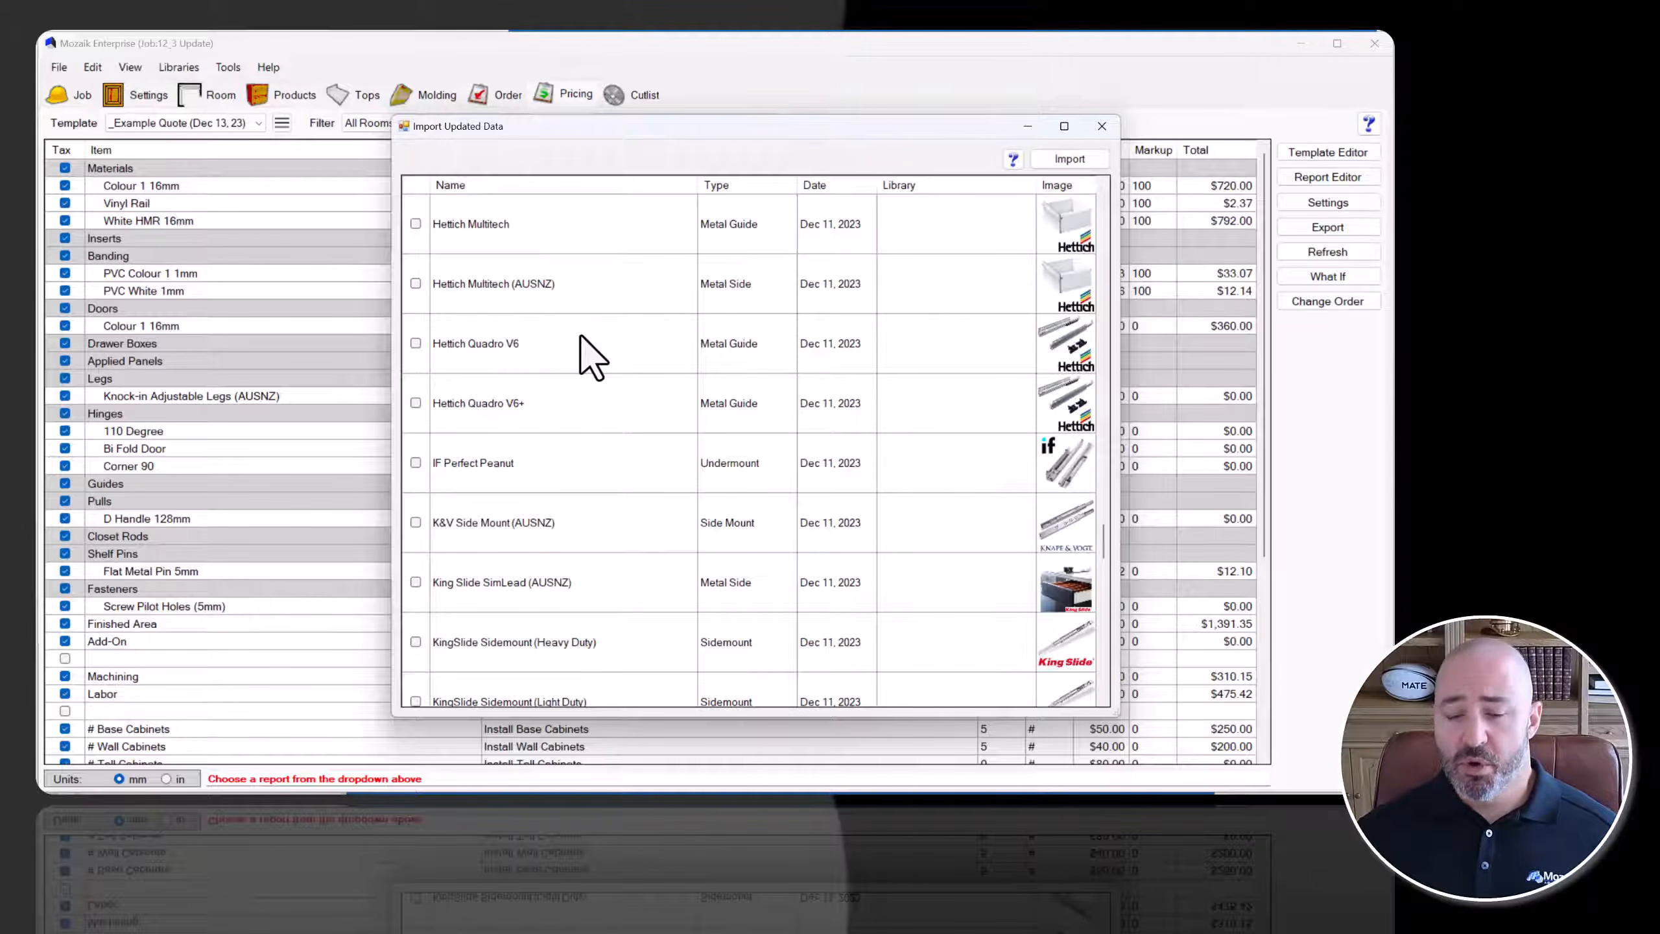
{"action": "scroll", "coordinate": [580, 334], "scroll_direction": "down", "scroll_amount": 2}
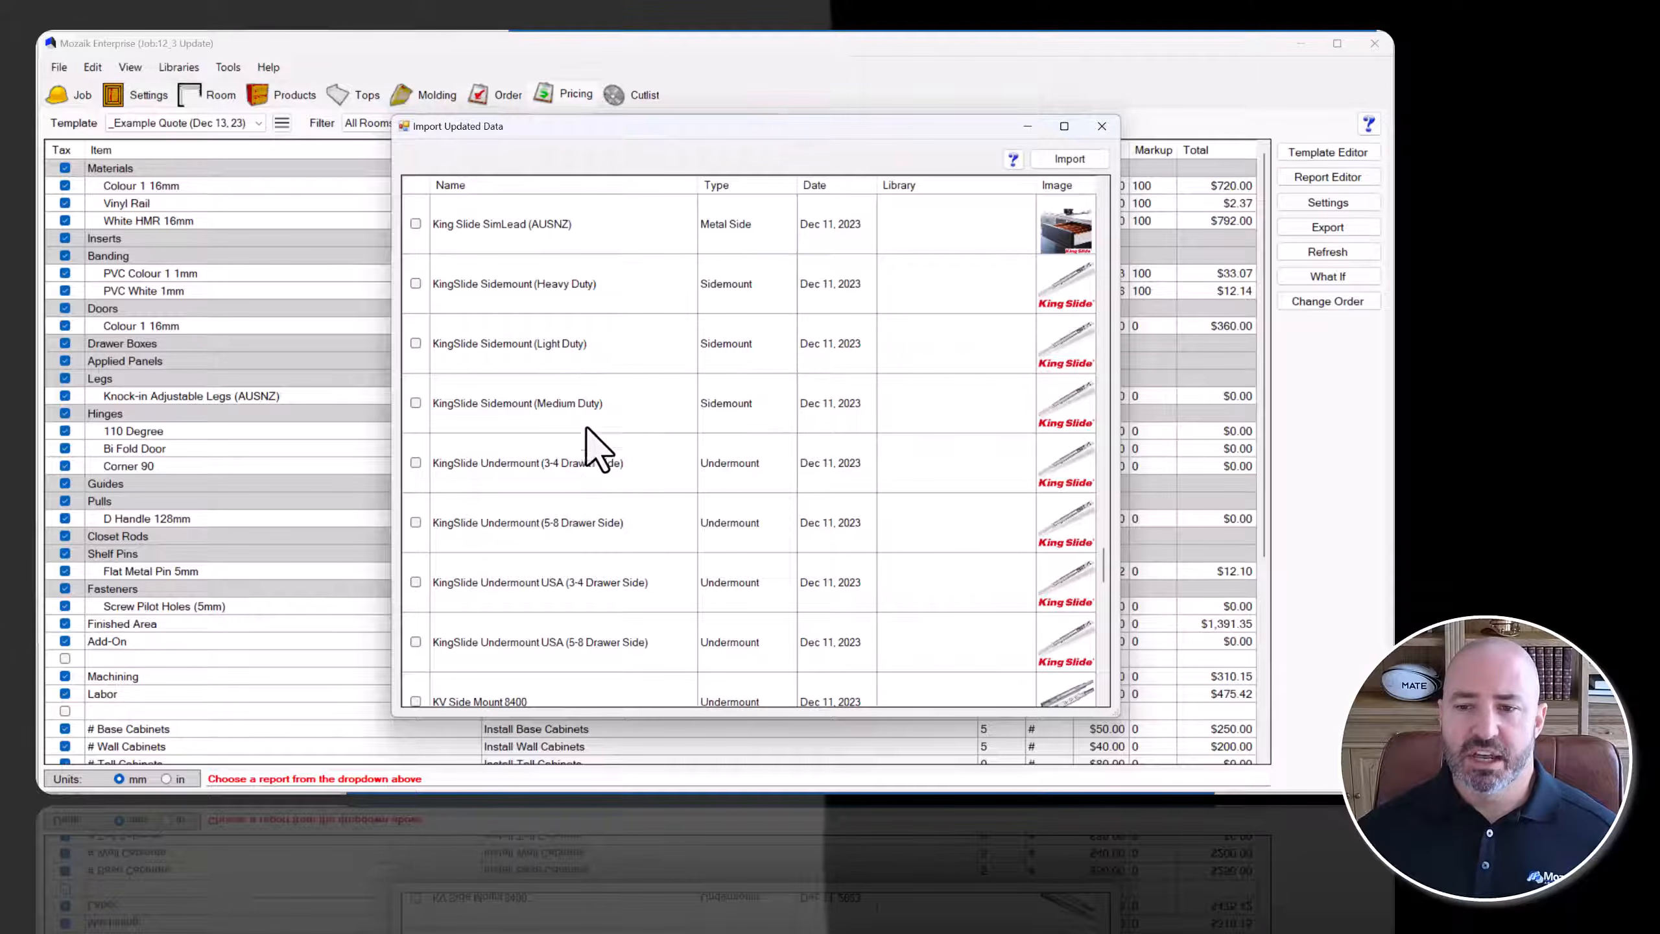
{"action": "scroll", "coordinate": [580, 454], "scroll_direction": "down", "scroll_amount": 2}
{"action": "scroll", "coordinate": [570, 431], "scroll_direction": "down", "scroll_amount": 6}
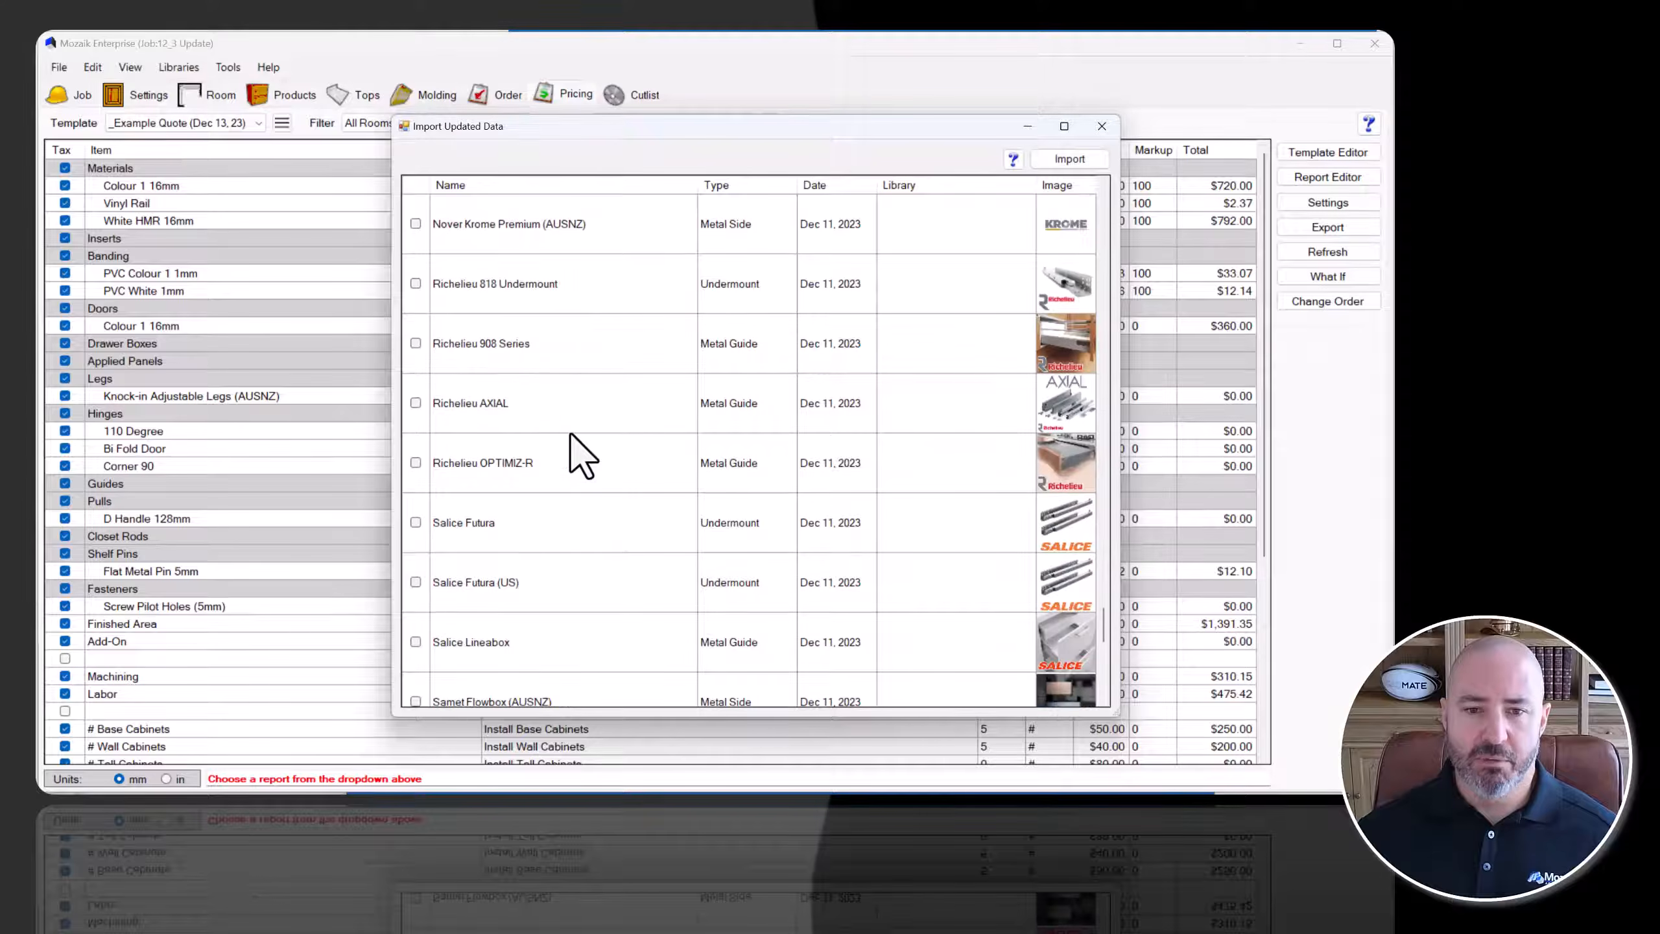
{"action": "scroll", "coordinate": [569, 431], "scroll_direction": "down", "scroll_amount": 2}
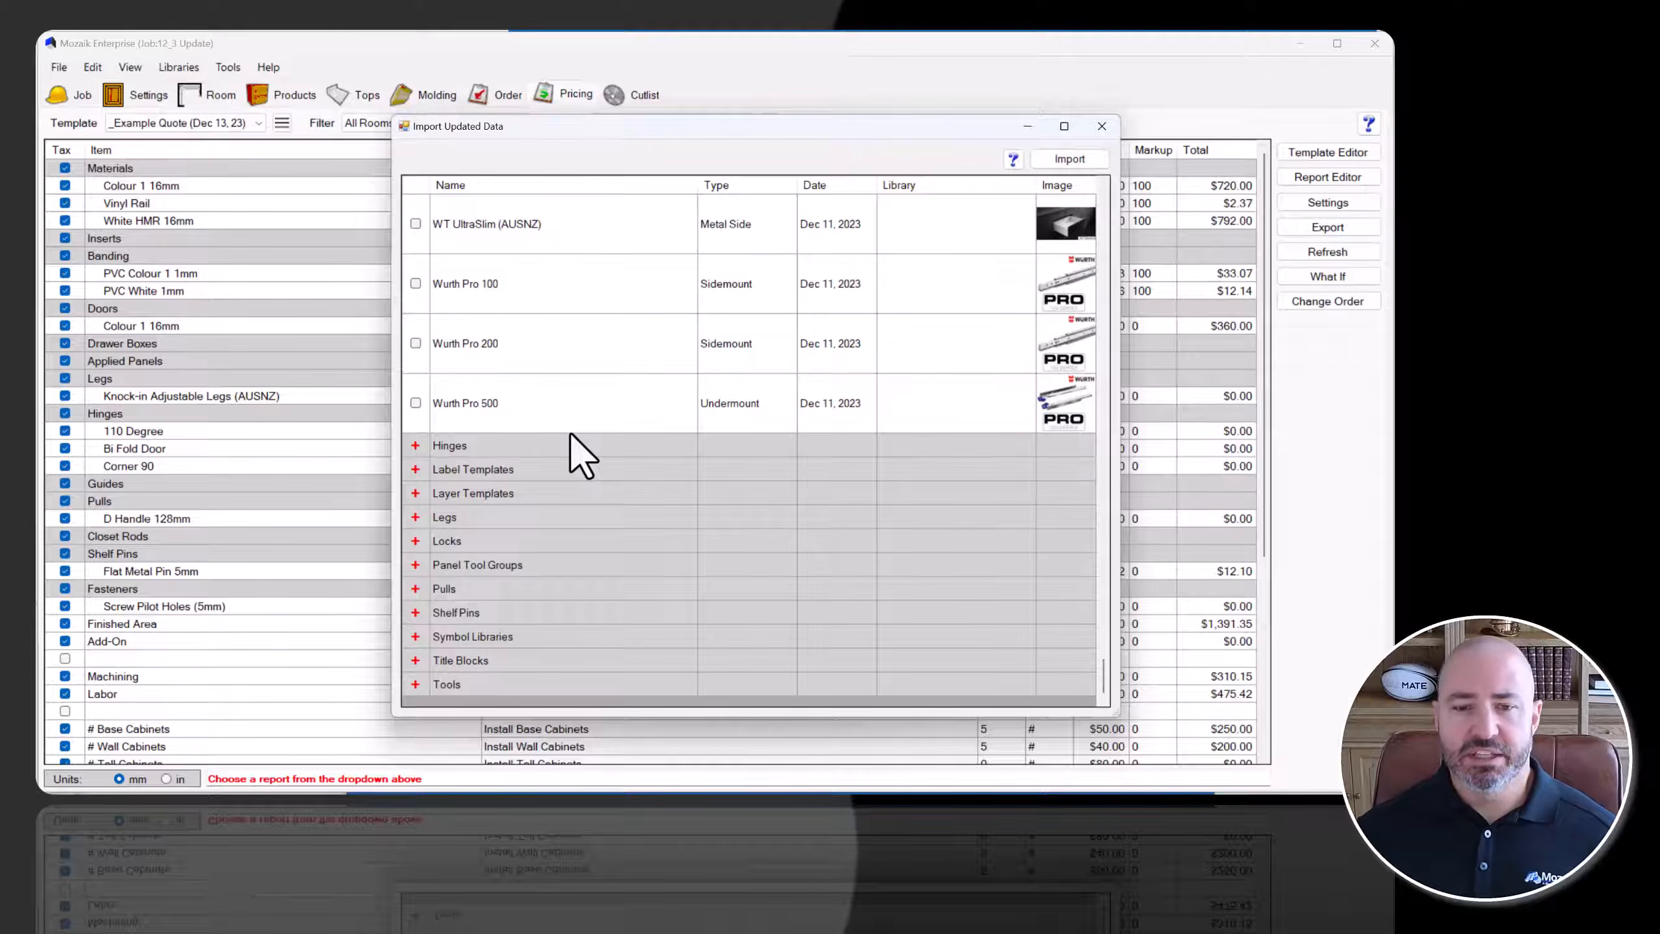
Look through the hinges available for import in the Hinges category, and close the Import Updated Data window.
{"action": "left_click", "coordinate": [416, 446]}
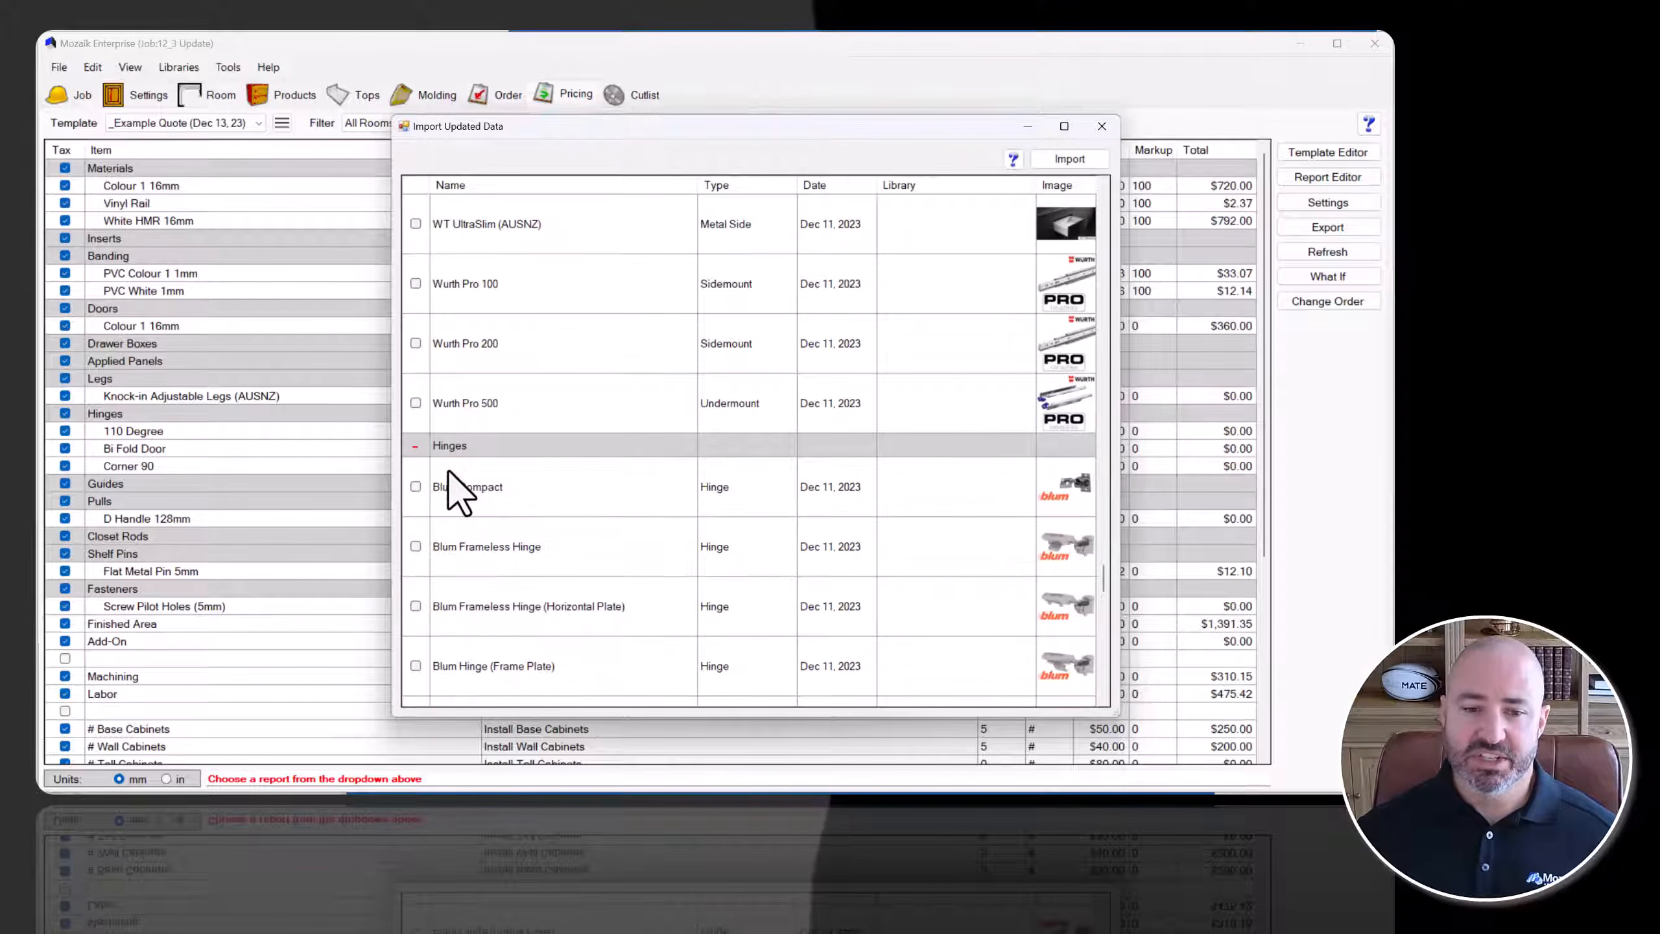
{"action": "scroll", "coordinate": [568, 514], "scroll_direction": "down", "scroll_amount": 3}
{"action": "scroll", "coordinate": [583, 513], "scroll_direction": "down", "scroll_amount": 1}
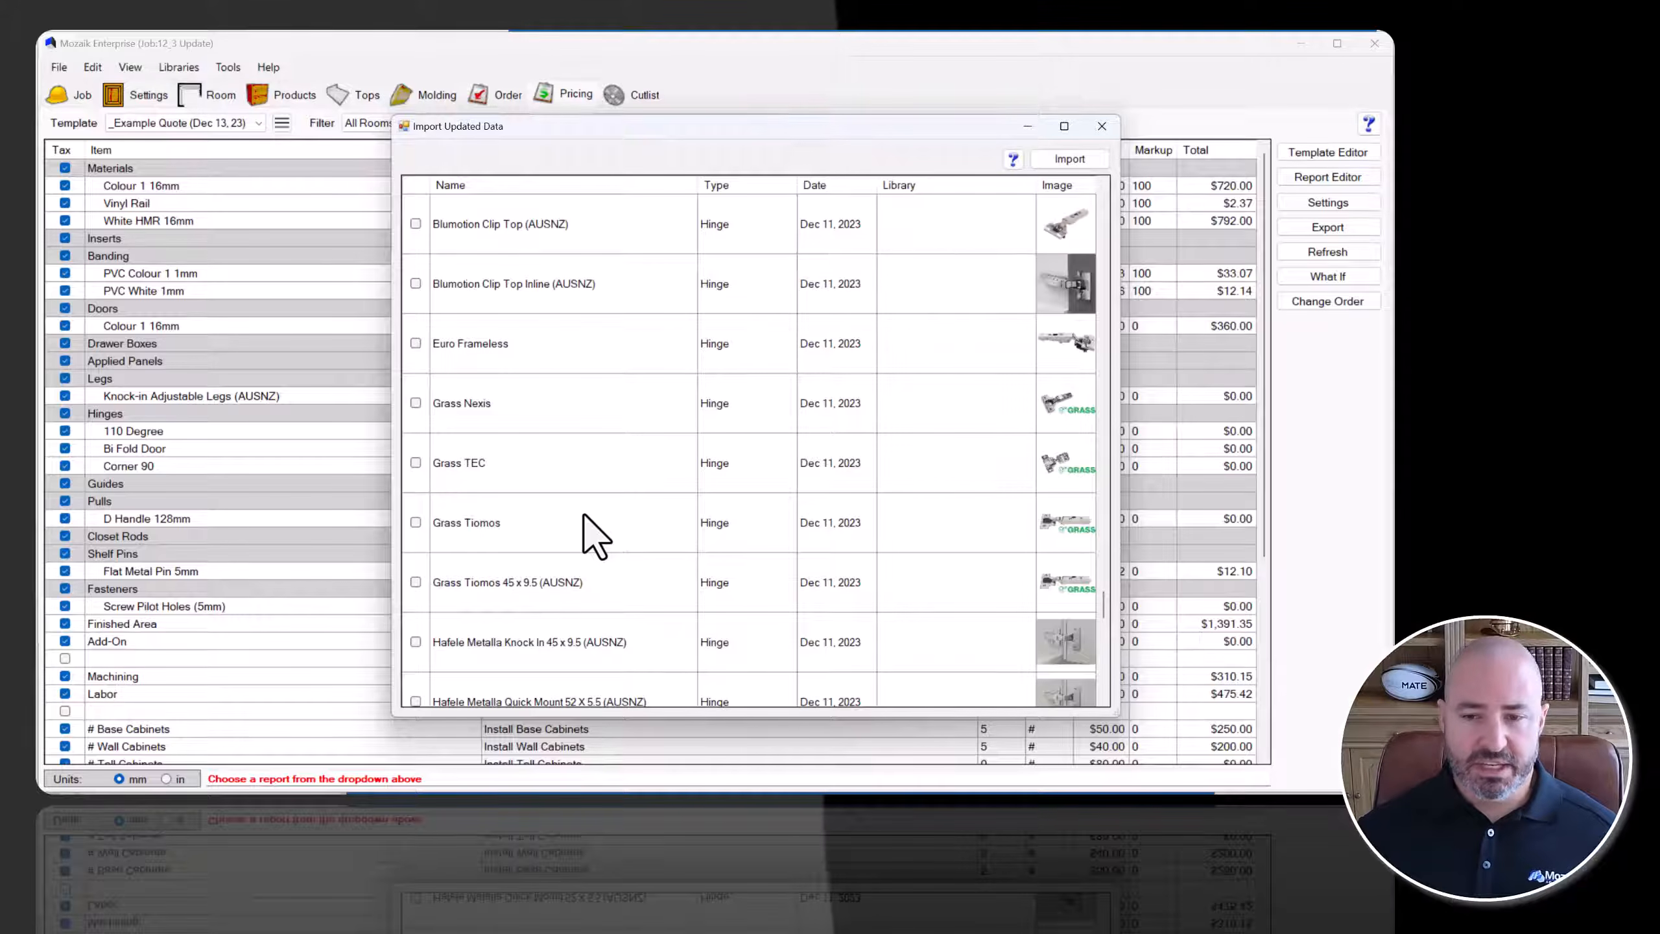
{"action": "left_click", "coordinate": [1101, 126]}
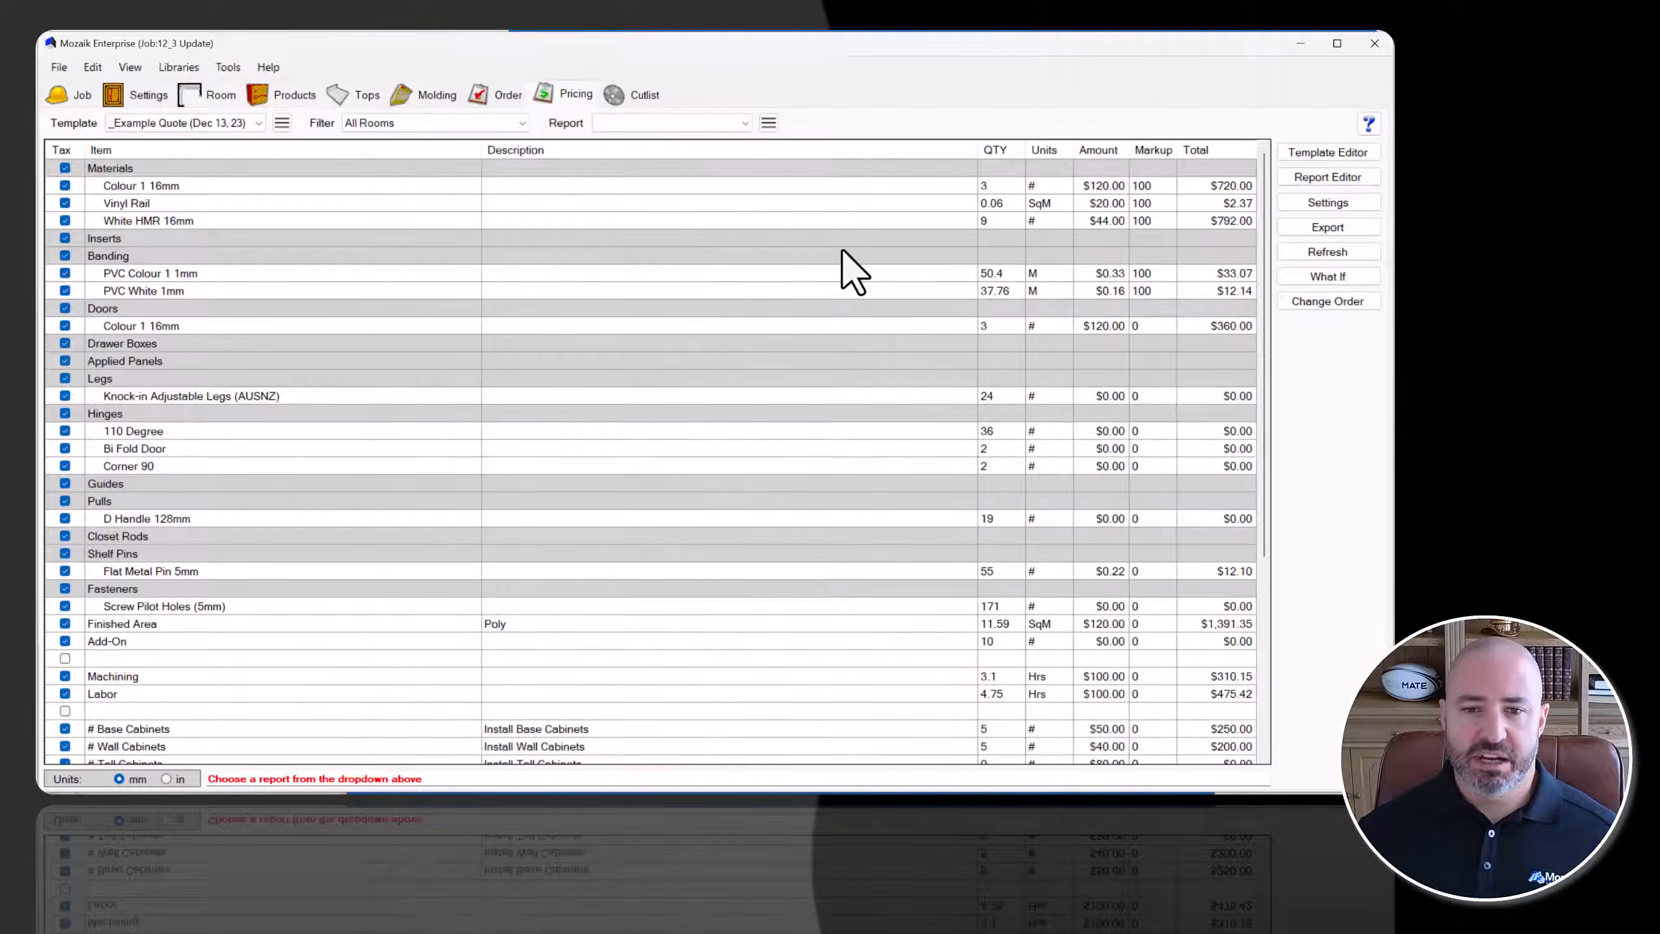
Open the fastener joint templates in the Hardware Library and load the Lamello Cabineo 12 (Flush) template.
{"action": "left_click", "coordinate": [182, 67]}
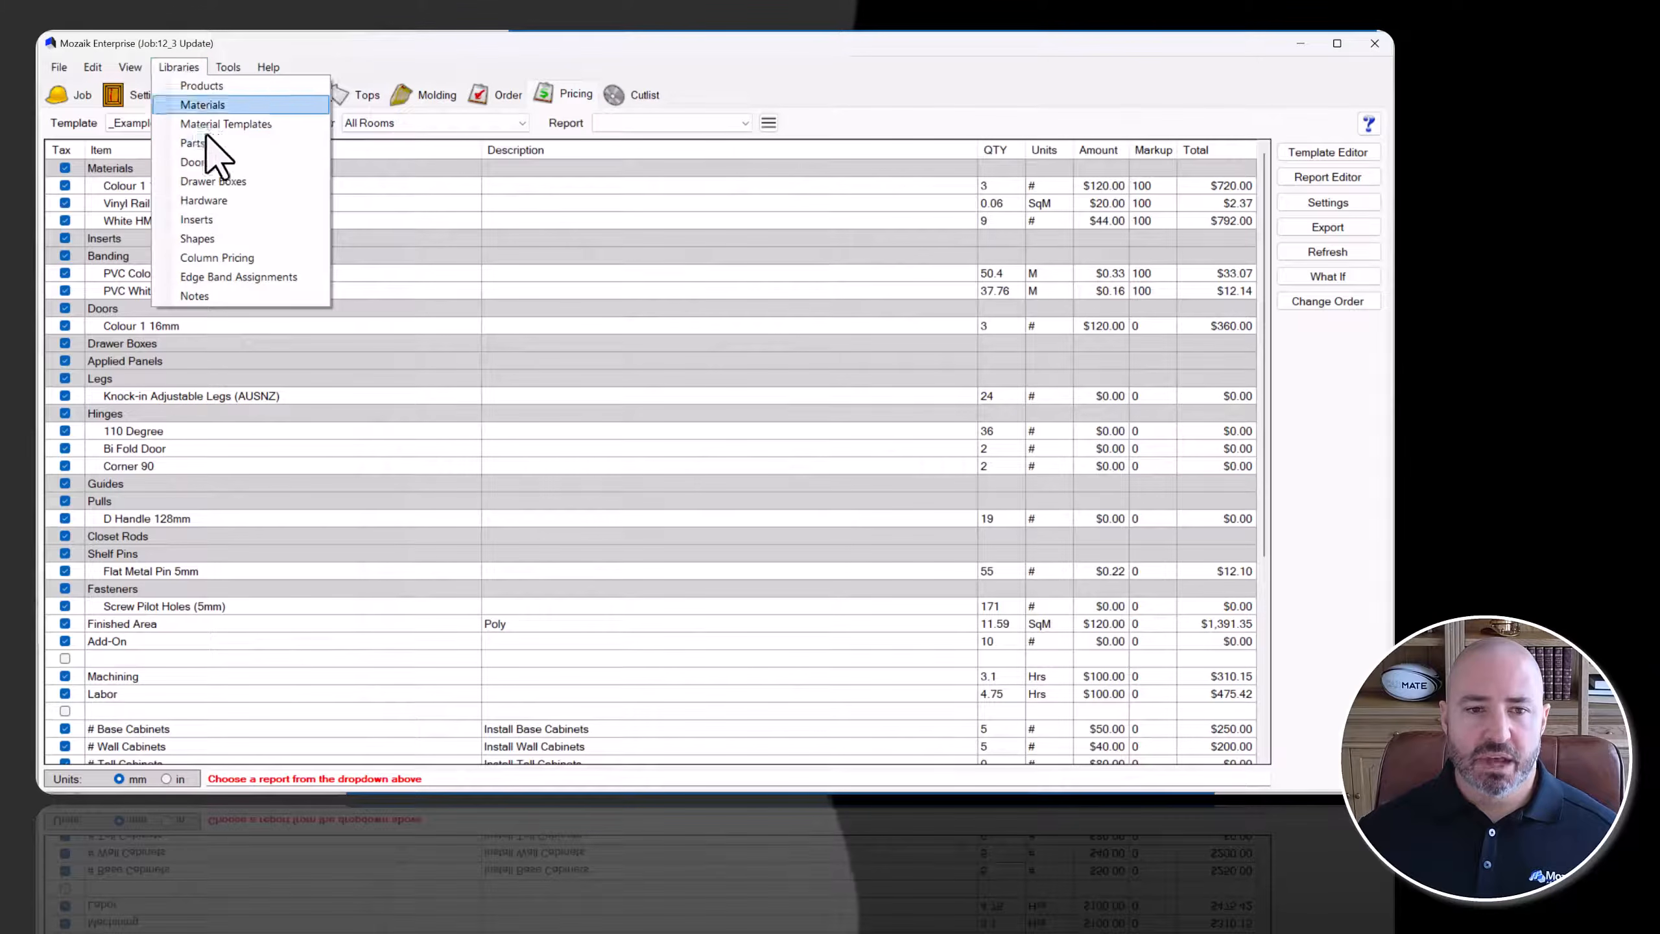
{"action": "left_click", "coordinate": [210, 200]}
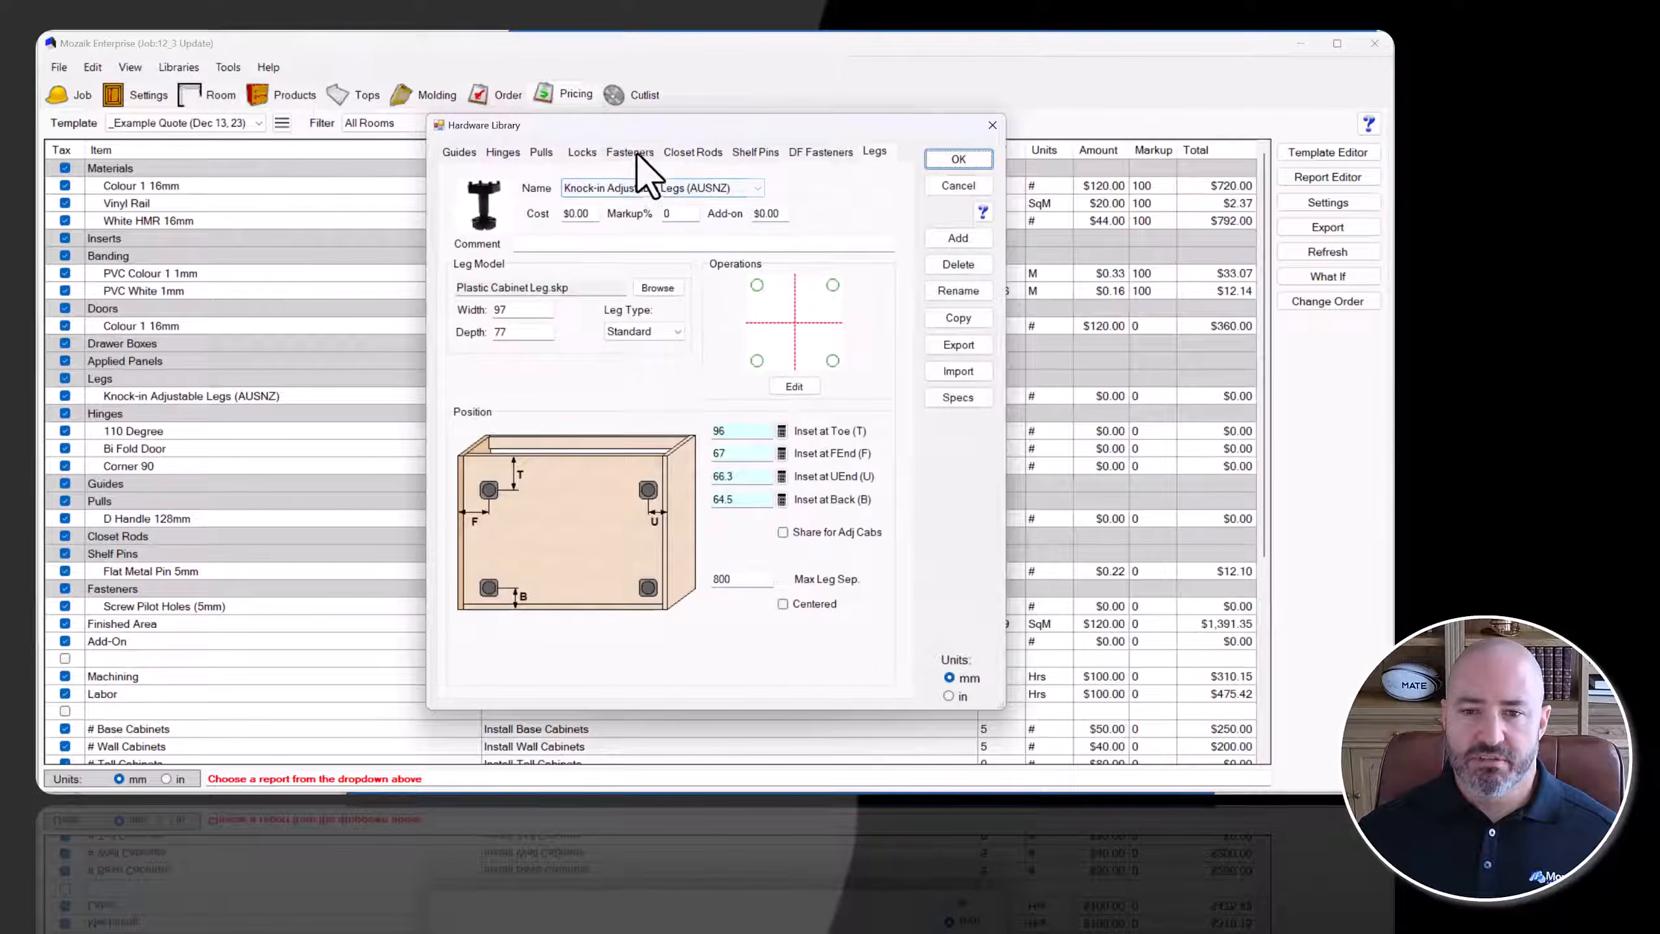
{"action": "left_click", "coordinate": [631, 152]}
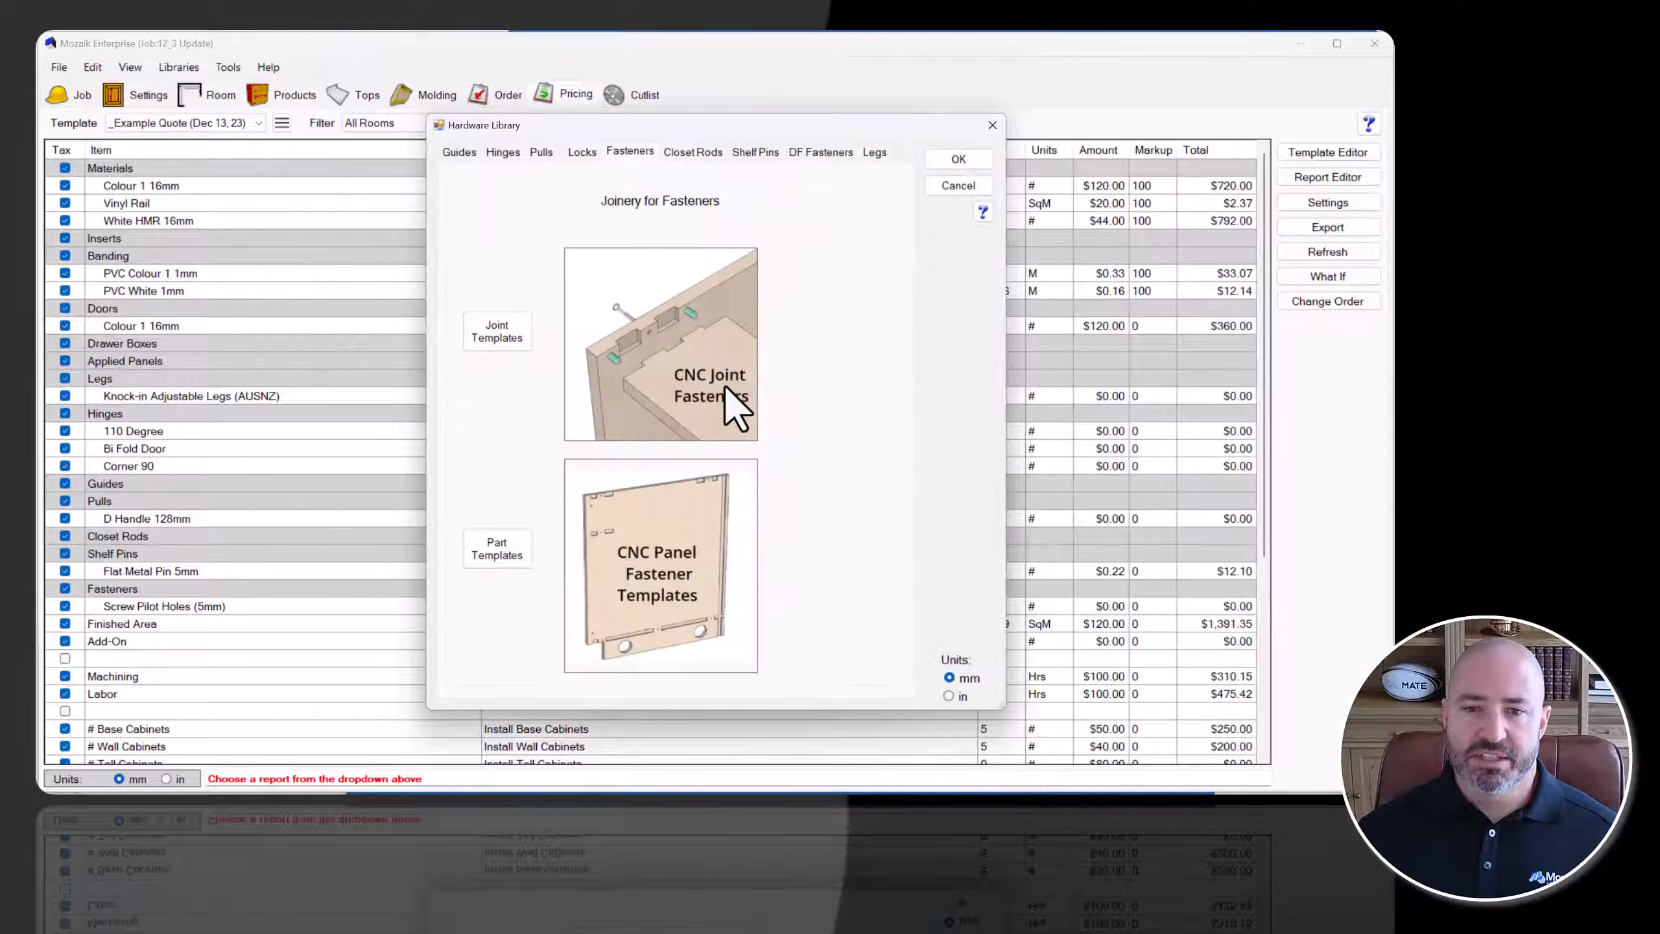
{"action": "left_click", "coordinate": [507, 335]}
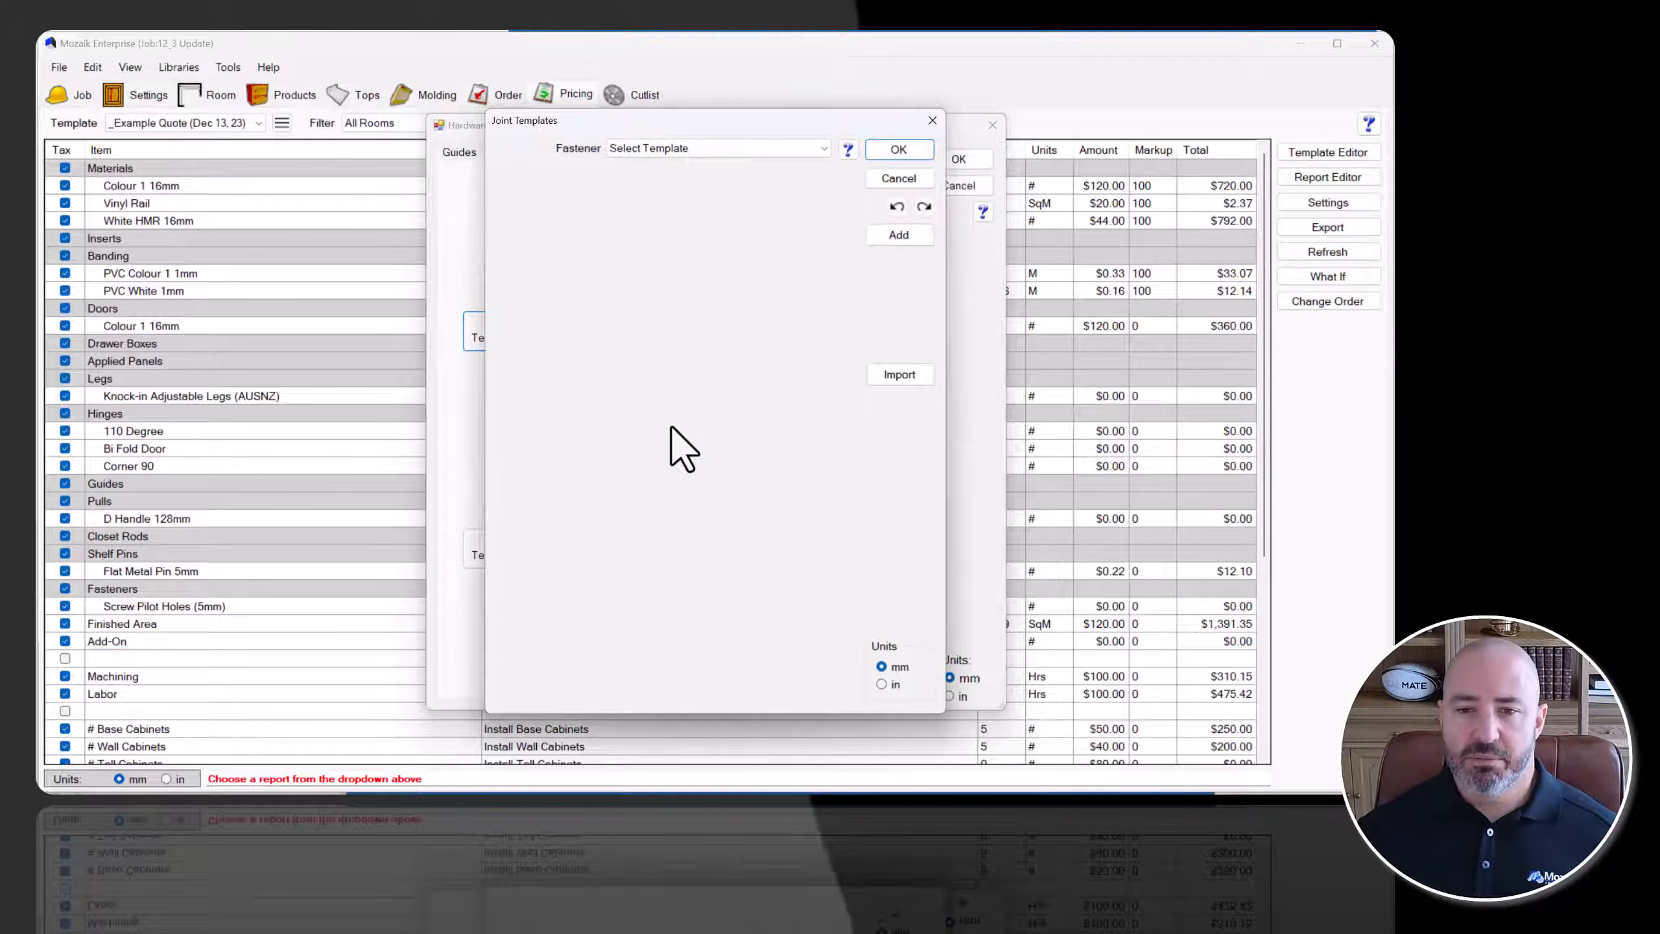
{"action": "left_click", "coordinate": [662, 150]}
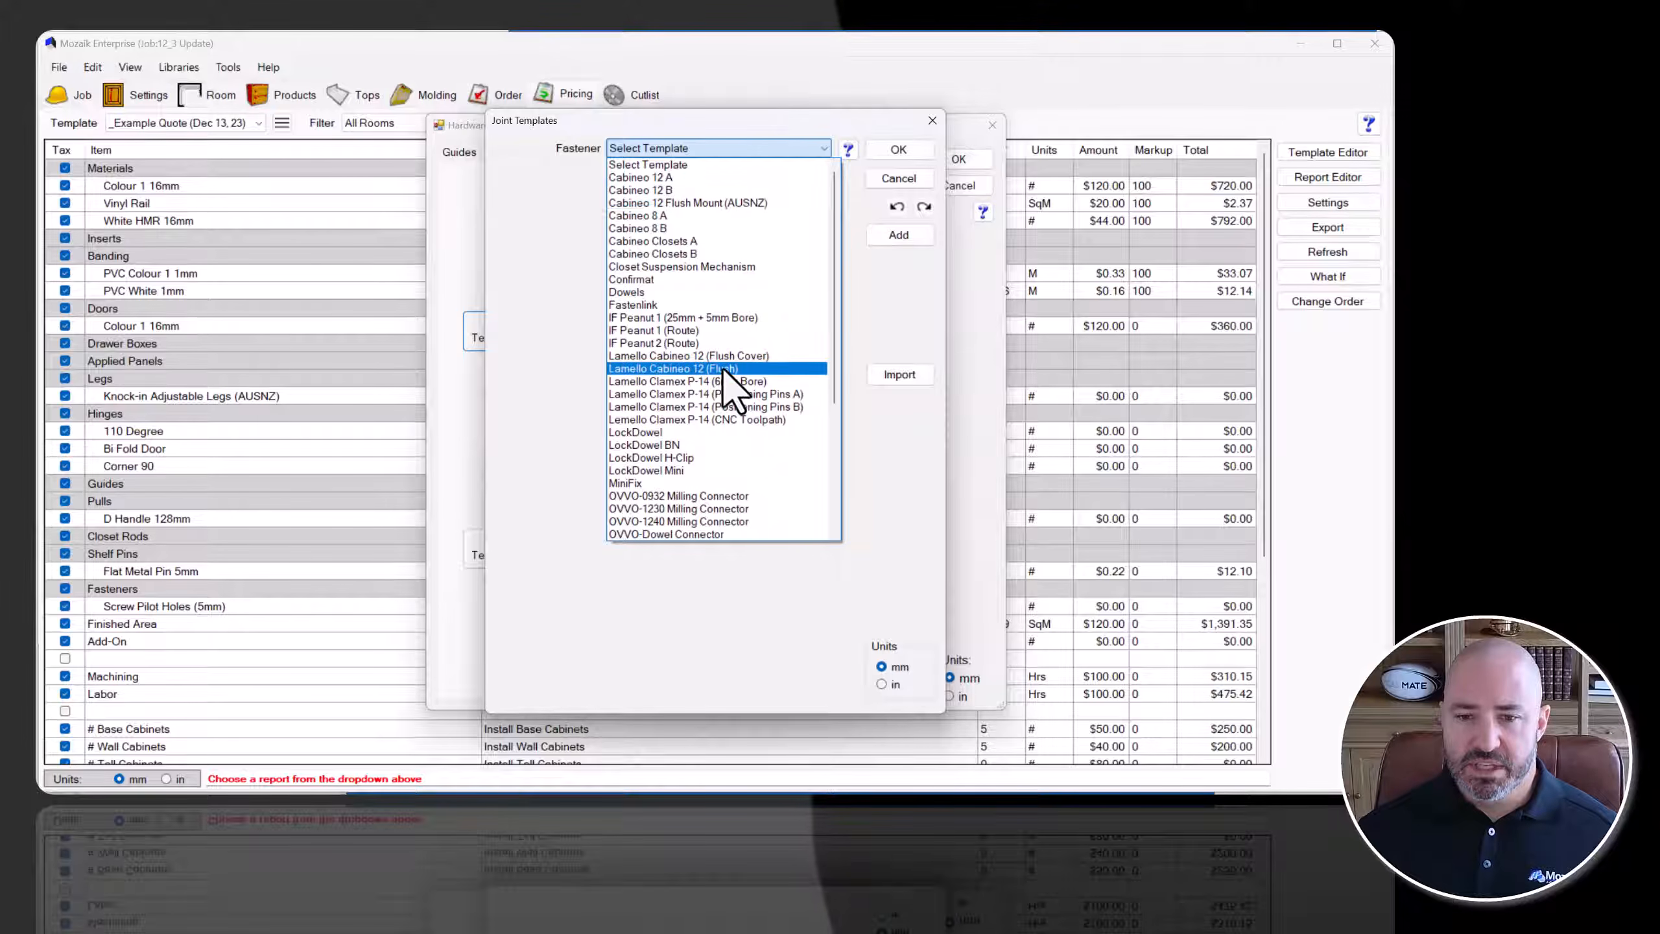
{"action": "left_click", "coordinate": [722, 369]}
{"action": "left_click", "coordinate": [724, 369]}
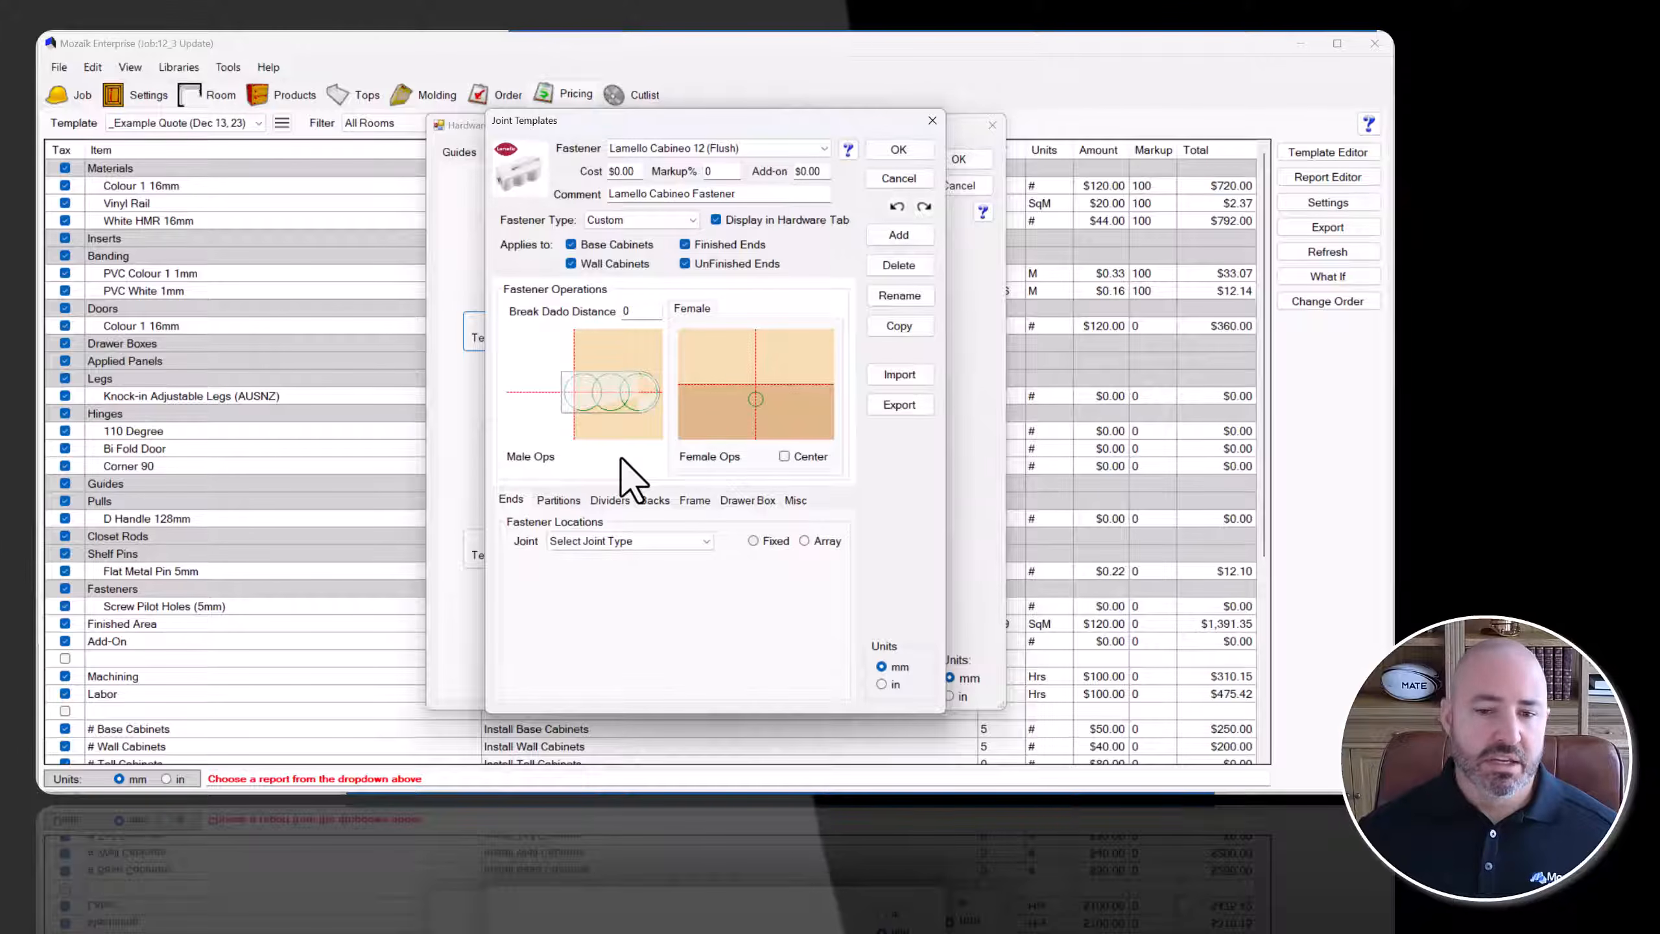
Open the Cabineo template's male operations in the Part Editor and examine each of the three bore holes.
{"action": "double_click", "coordinate": [611, 421]}
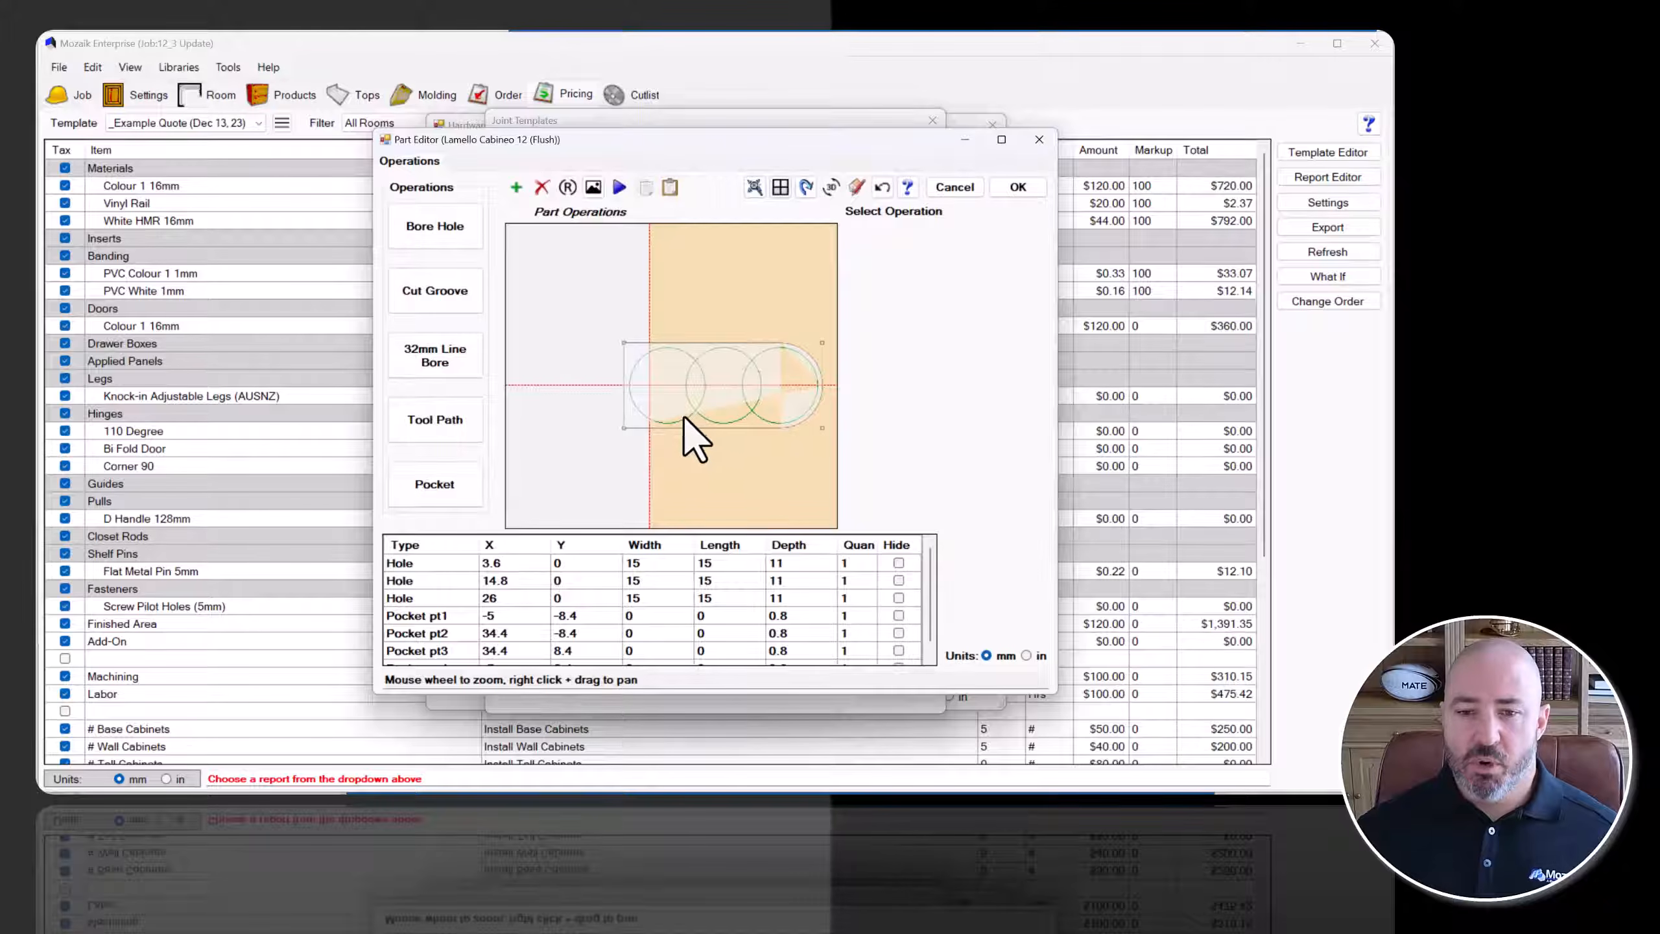
{"action": "left_click", "coordinate": [421, 562]}
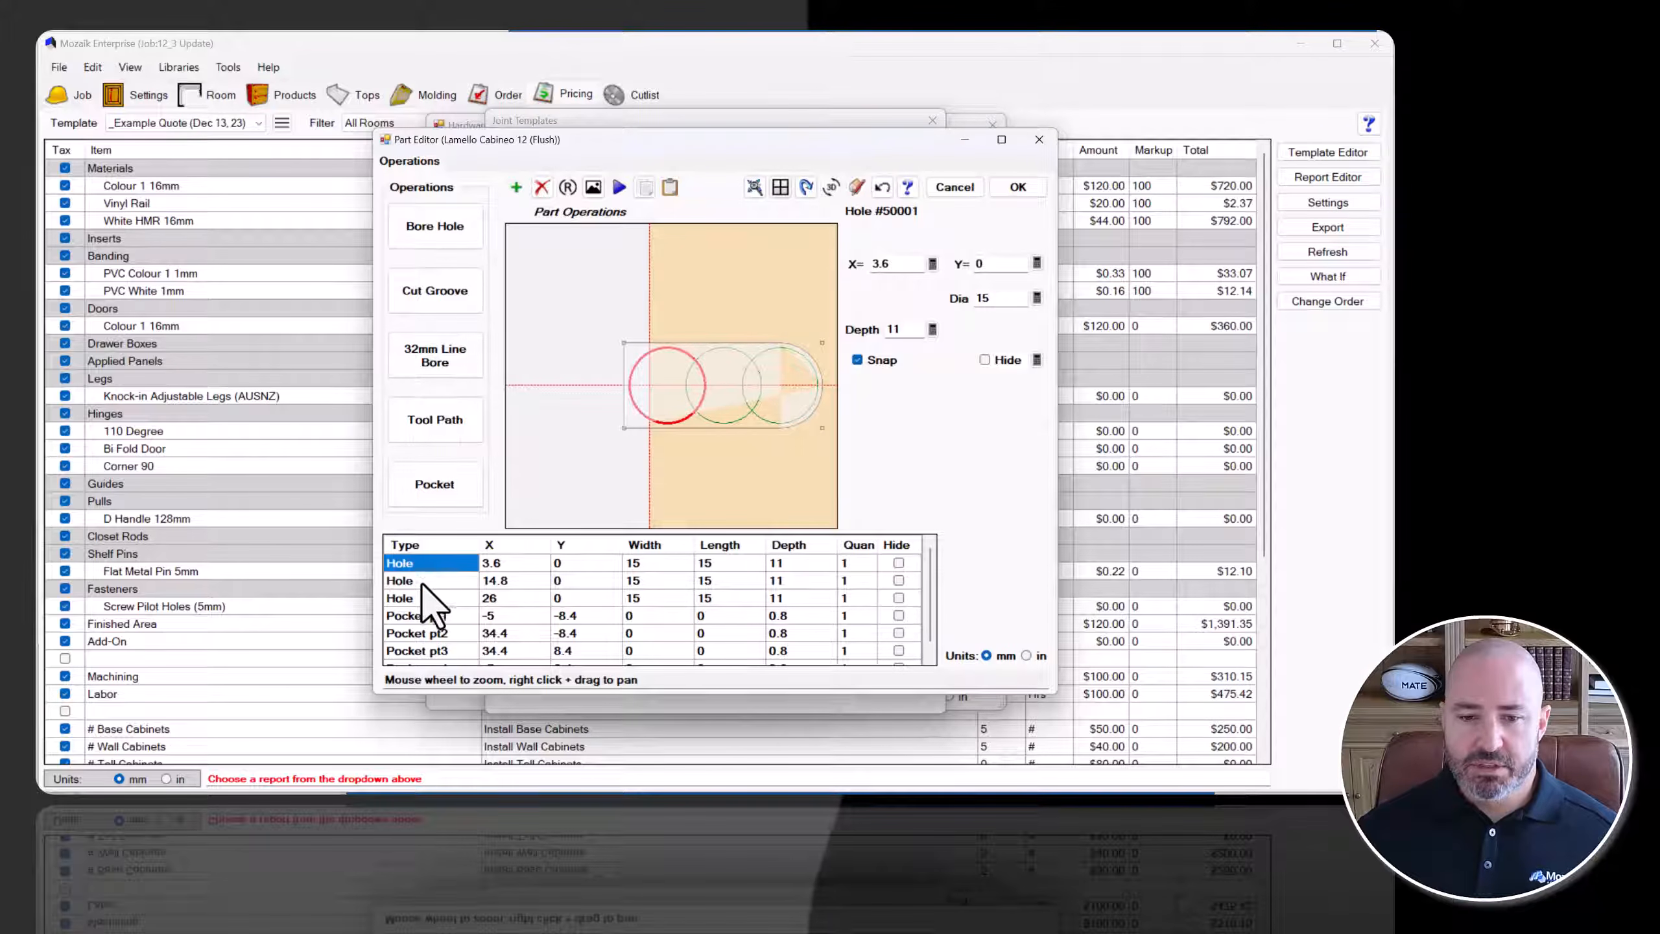
{"action": "key", "text": "Down"}
{"action": "key", "text": "Down"}
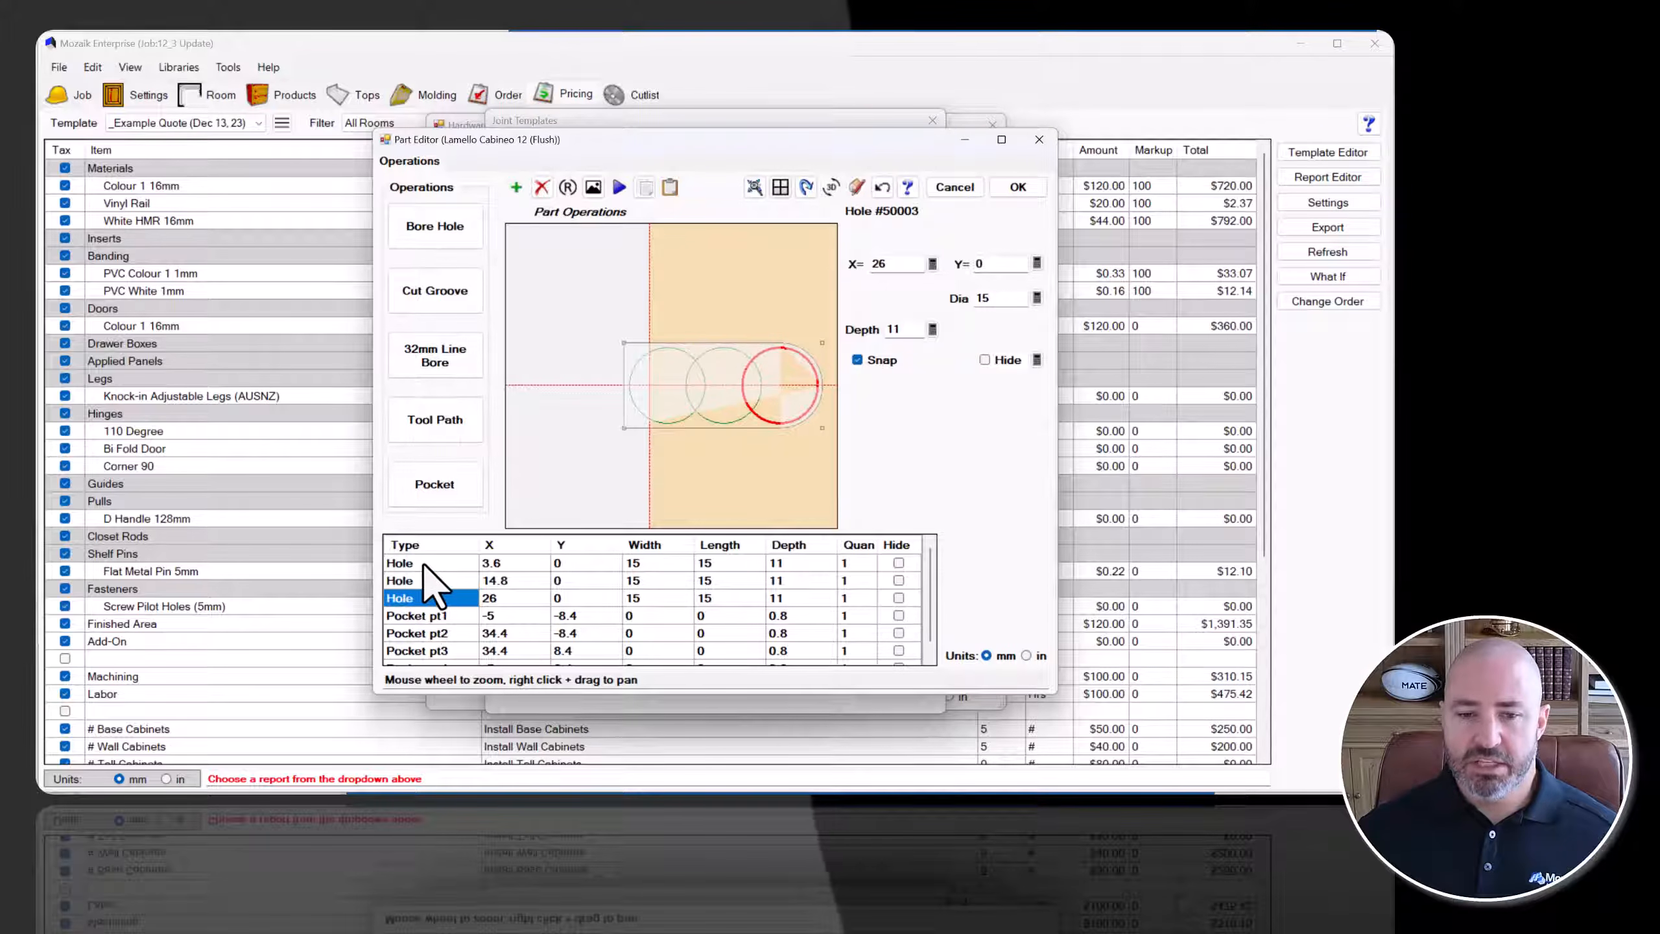
{"action": "key", "text": "Up"}
{"action": "key", "text": "Up"}
Review the pocket operation's tool choice and depth, keeping Use Dado Tool, and accept the Part Editor.
{"action": "left_click", "coordinate": [433, 615]}
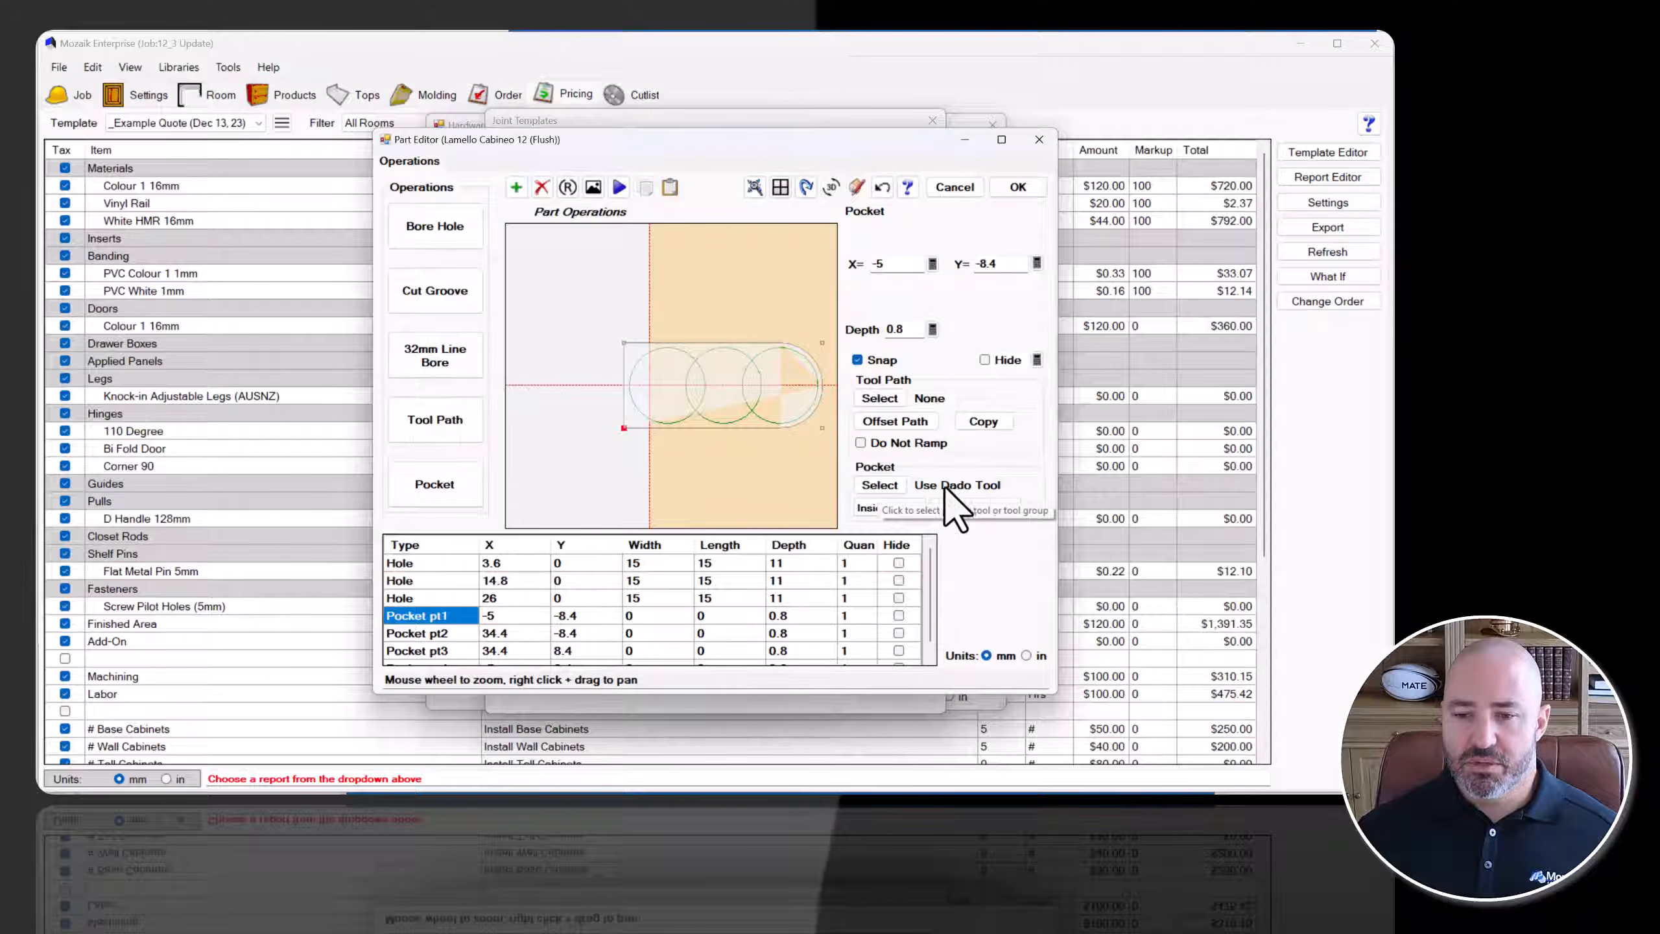
{"action": "left_click", "coordinate": [882, 485]}
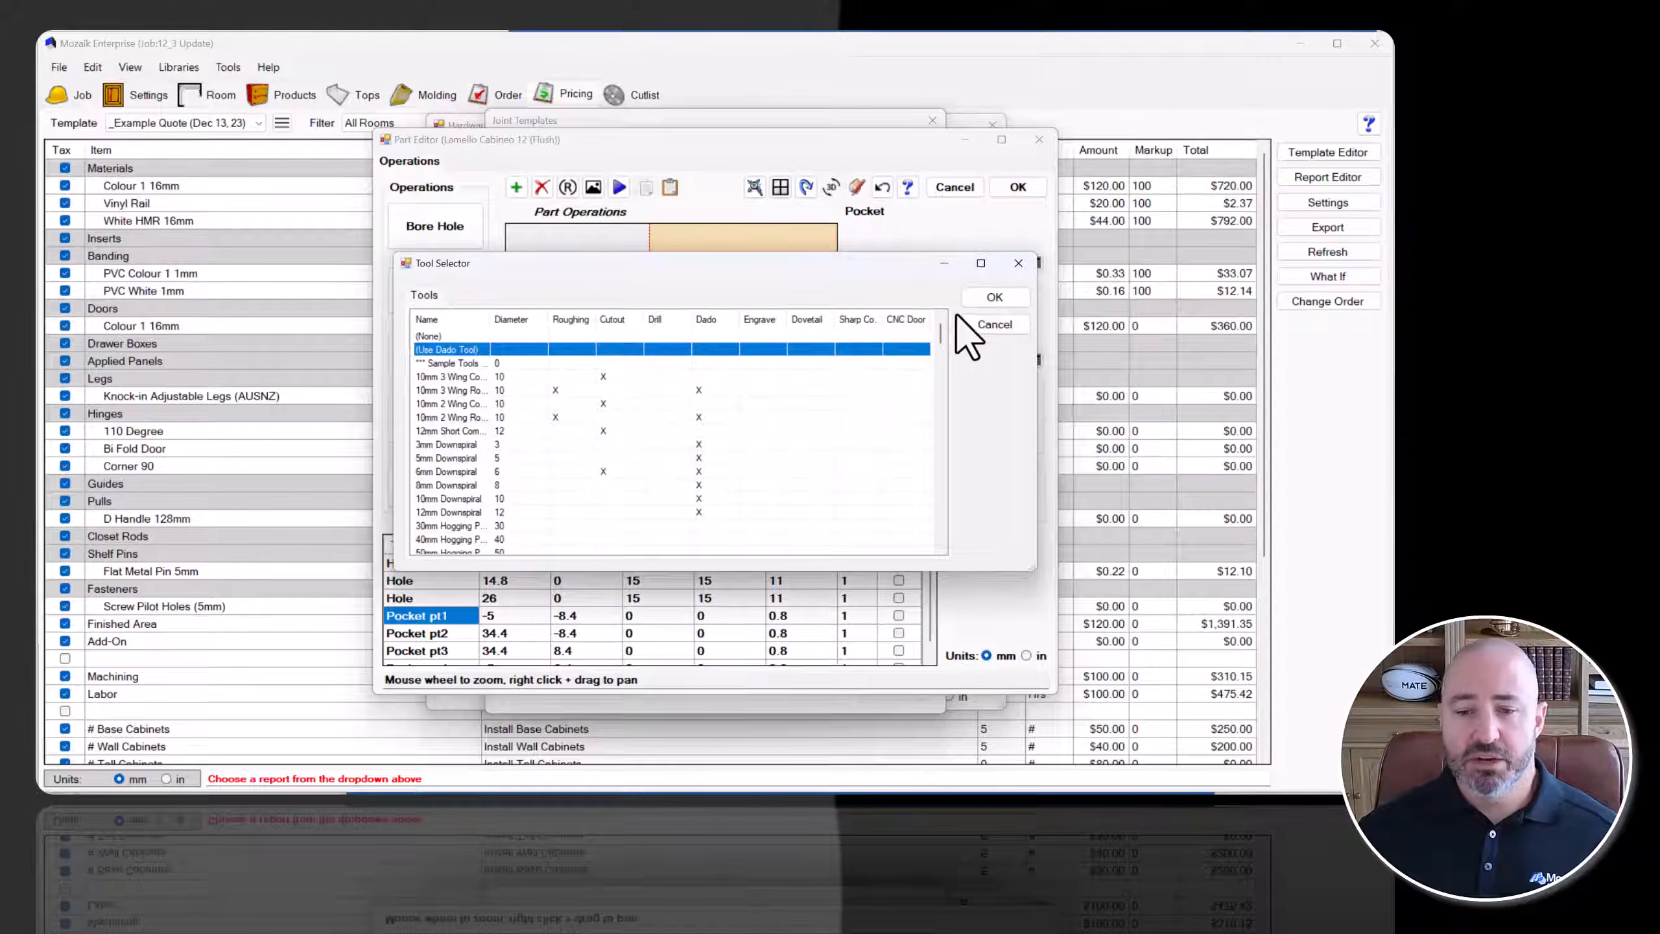
{"action": "left_click", "coordinate": [992, 299]}
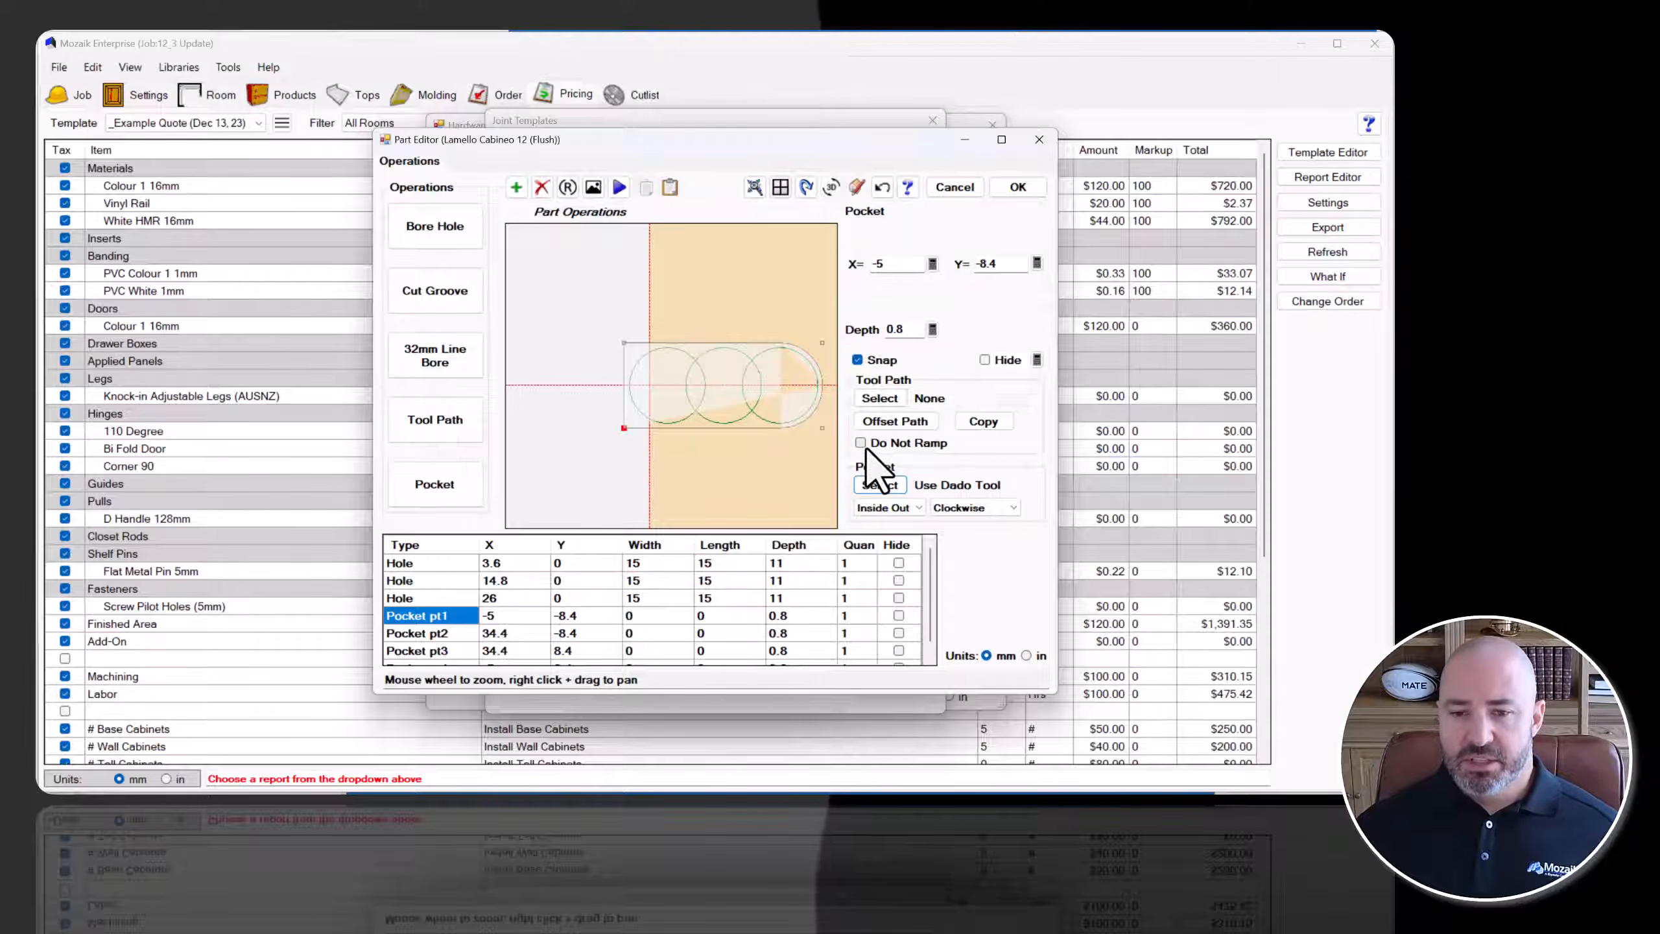
{"action": "double_click", "coordinate": [907, 329]}
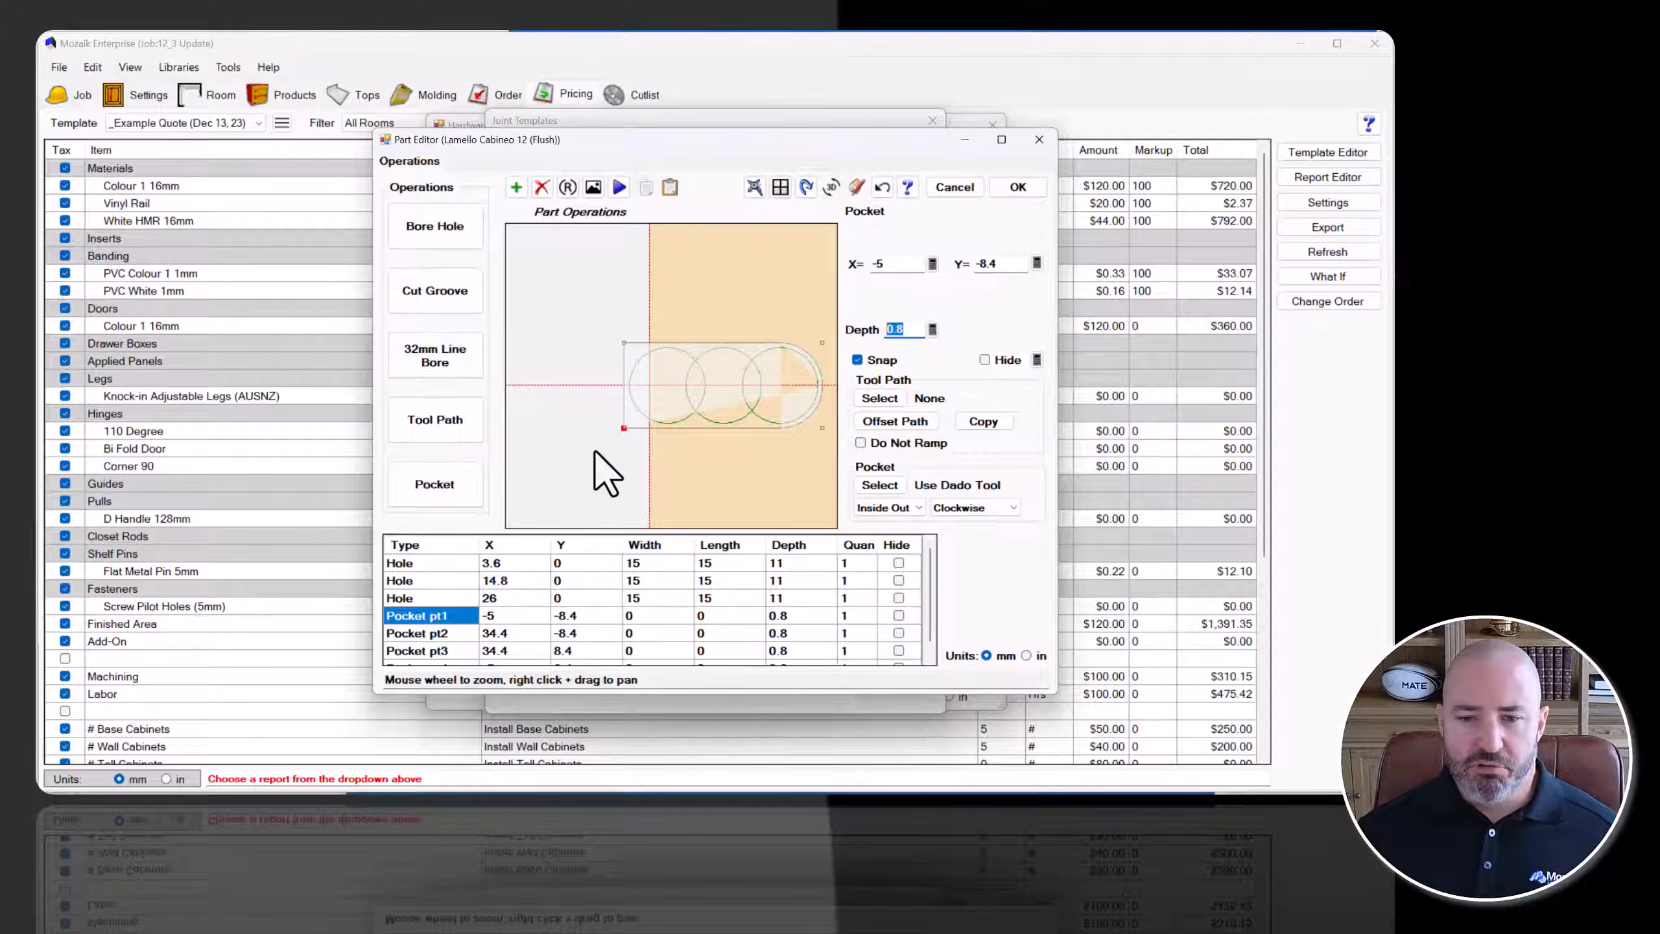
{"action": "scroll", "coordinate": [632, 442], "scroll_direction": "down", "scroll_amount": 3}
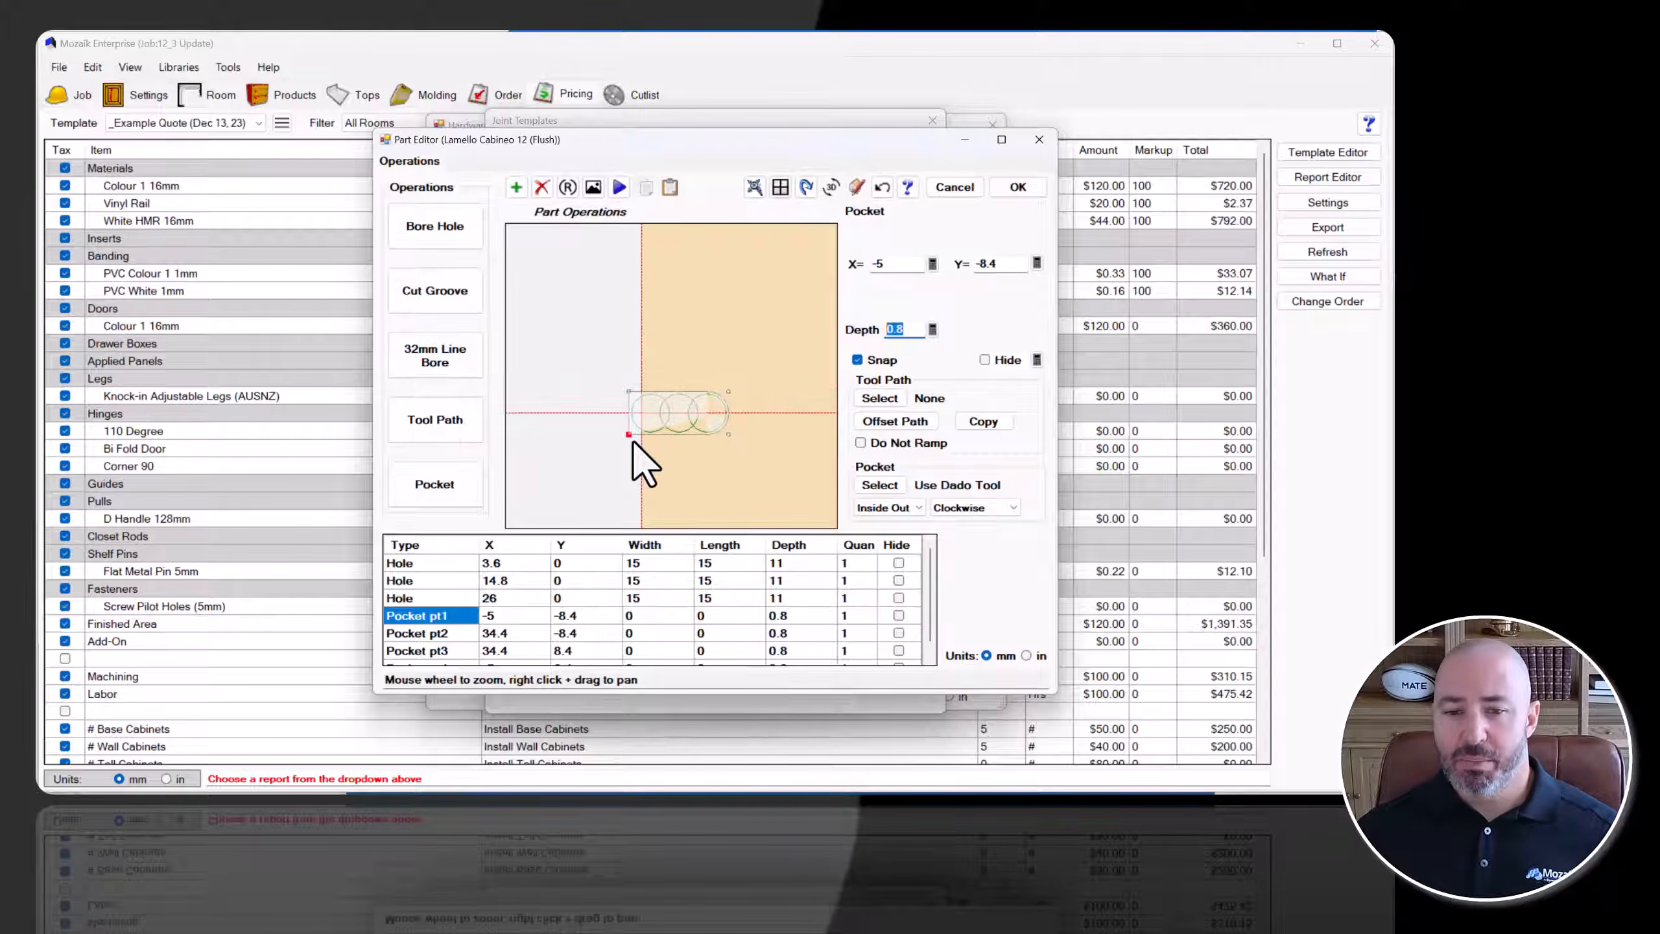
{"action": "right_click_drag", "start_coordinate": [645, 432], "coordinate": [651, 427]}
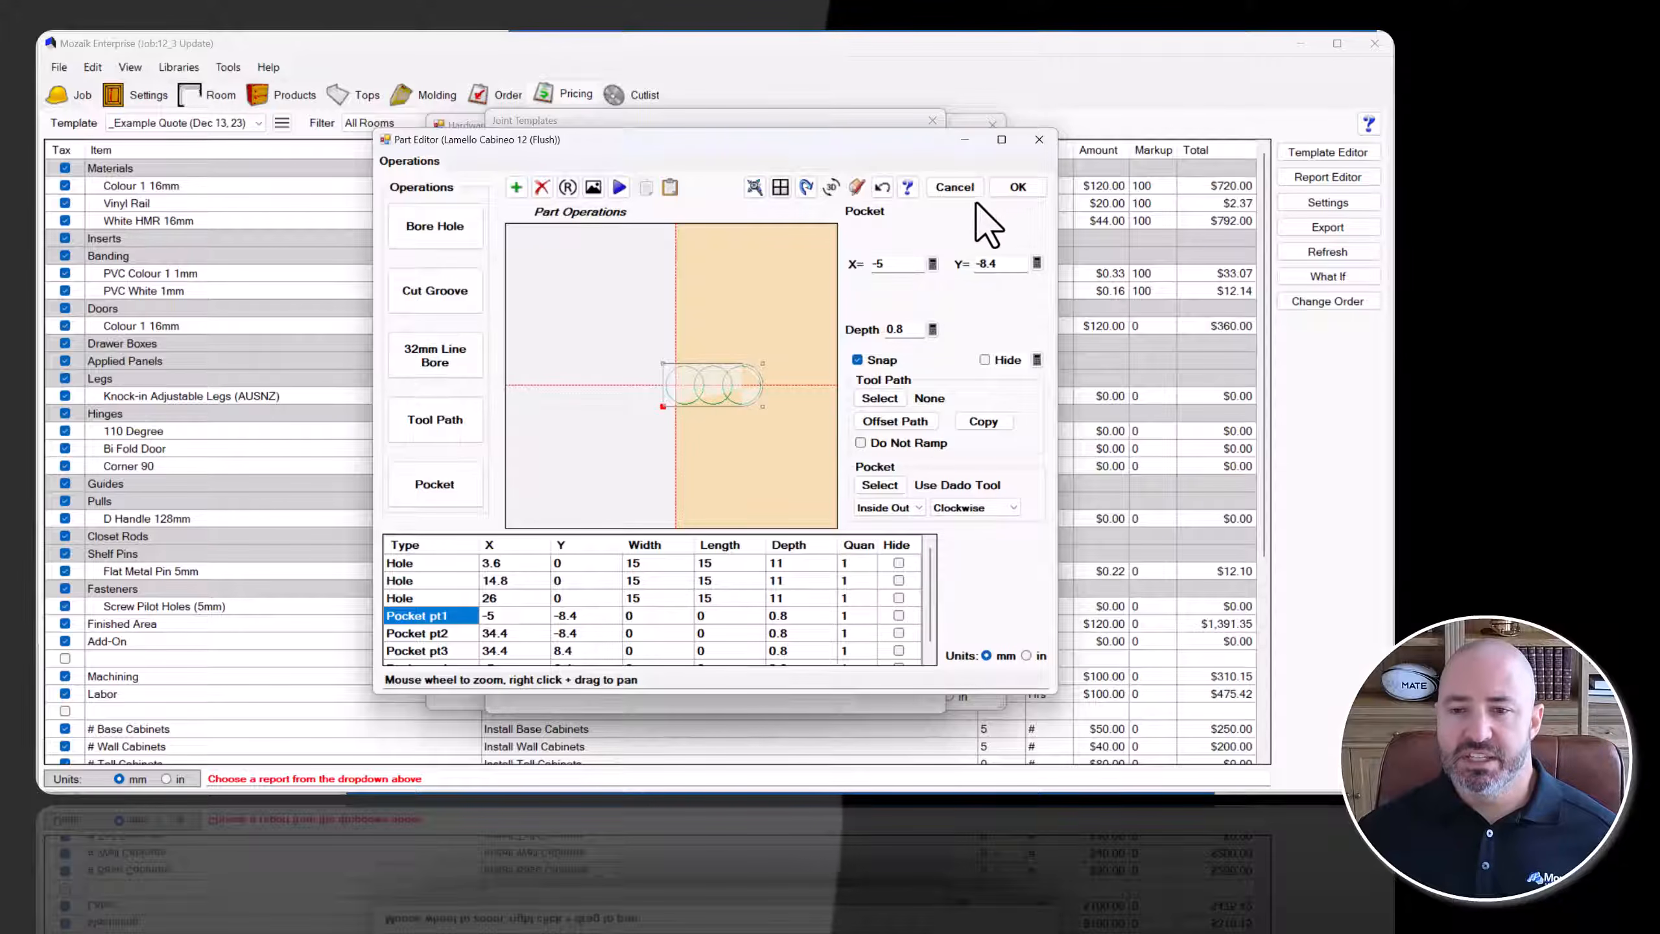
{"action": "left_click", "coordinate": [997, 191]}
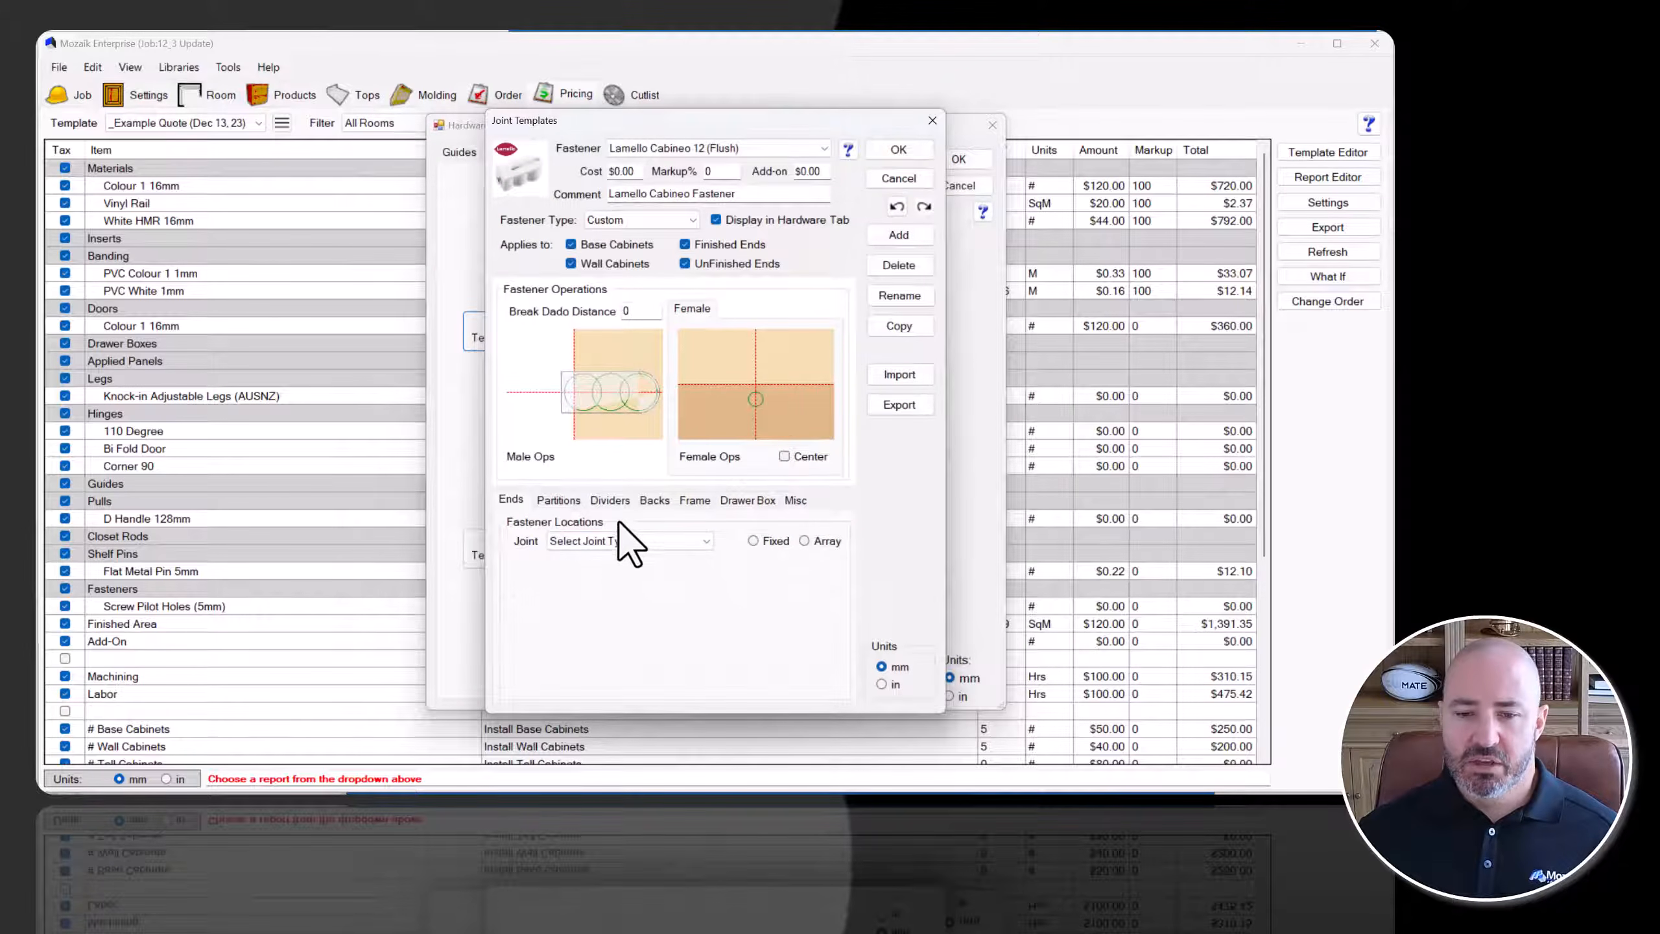
Browse the Cabineo template's joint types across the fastener location categories, including the Misc and Drawer Box joint lists.
{"action": "left_click", "coordinate": [607, 540]}
{"action": "left_click", "coordinate": [614, 540]}
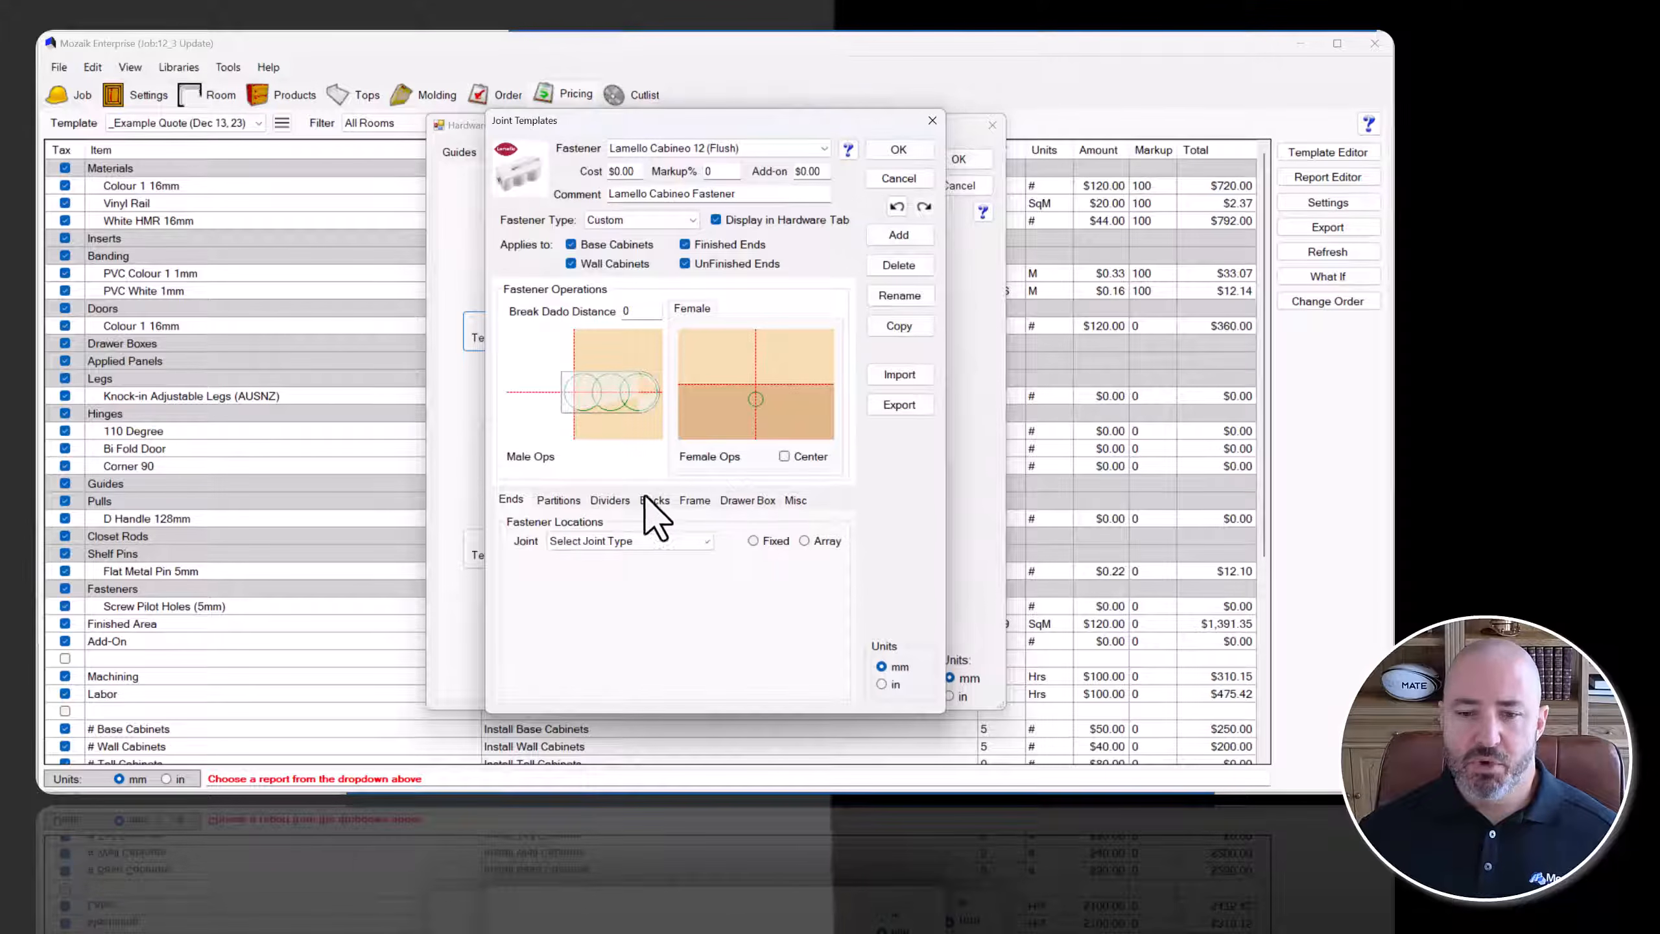
{"action": "left_click", "coordinate": [745, 499]}
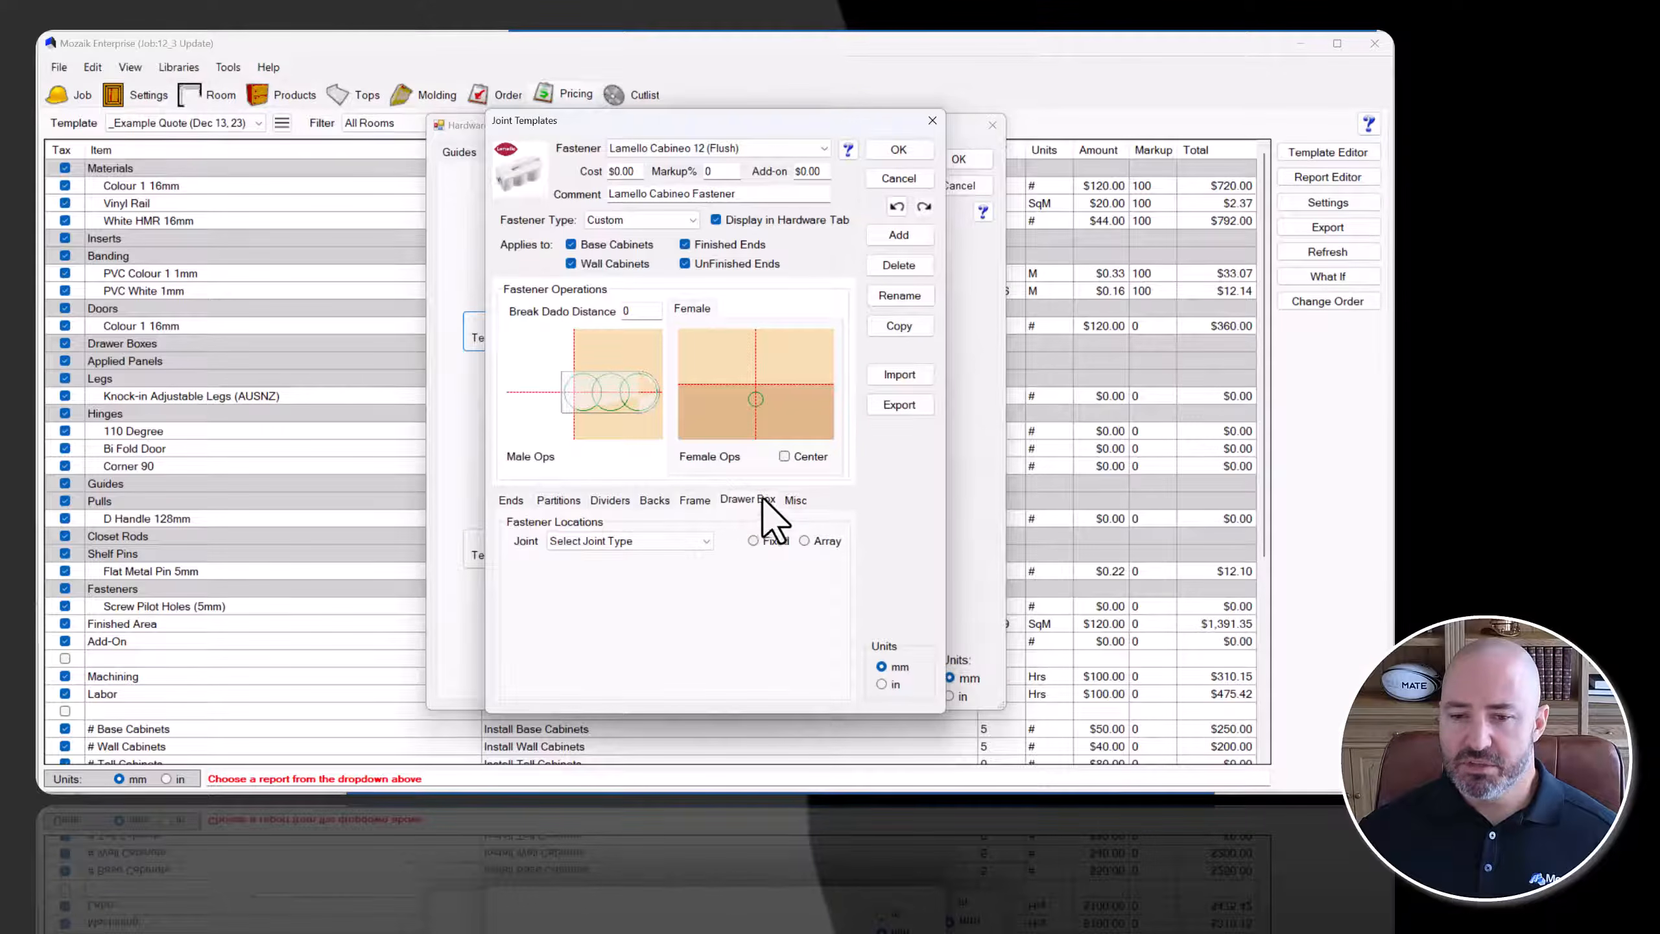
{"action": "left_click", "coordinate": [796, 500]}
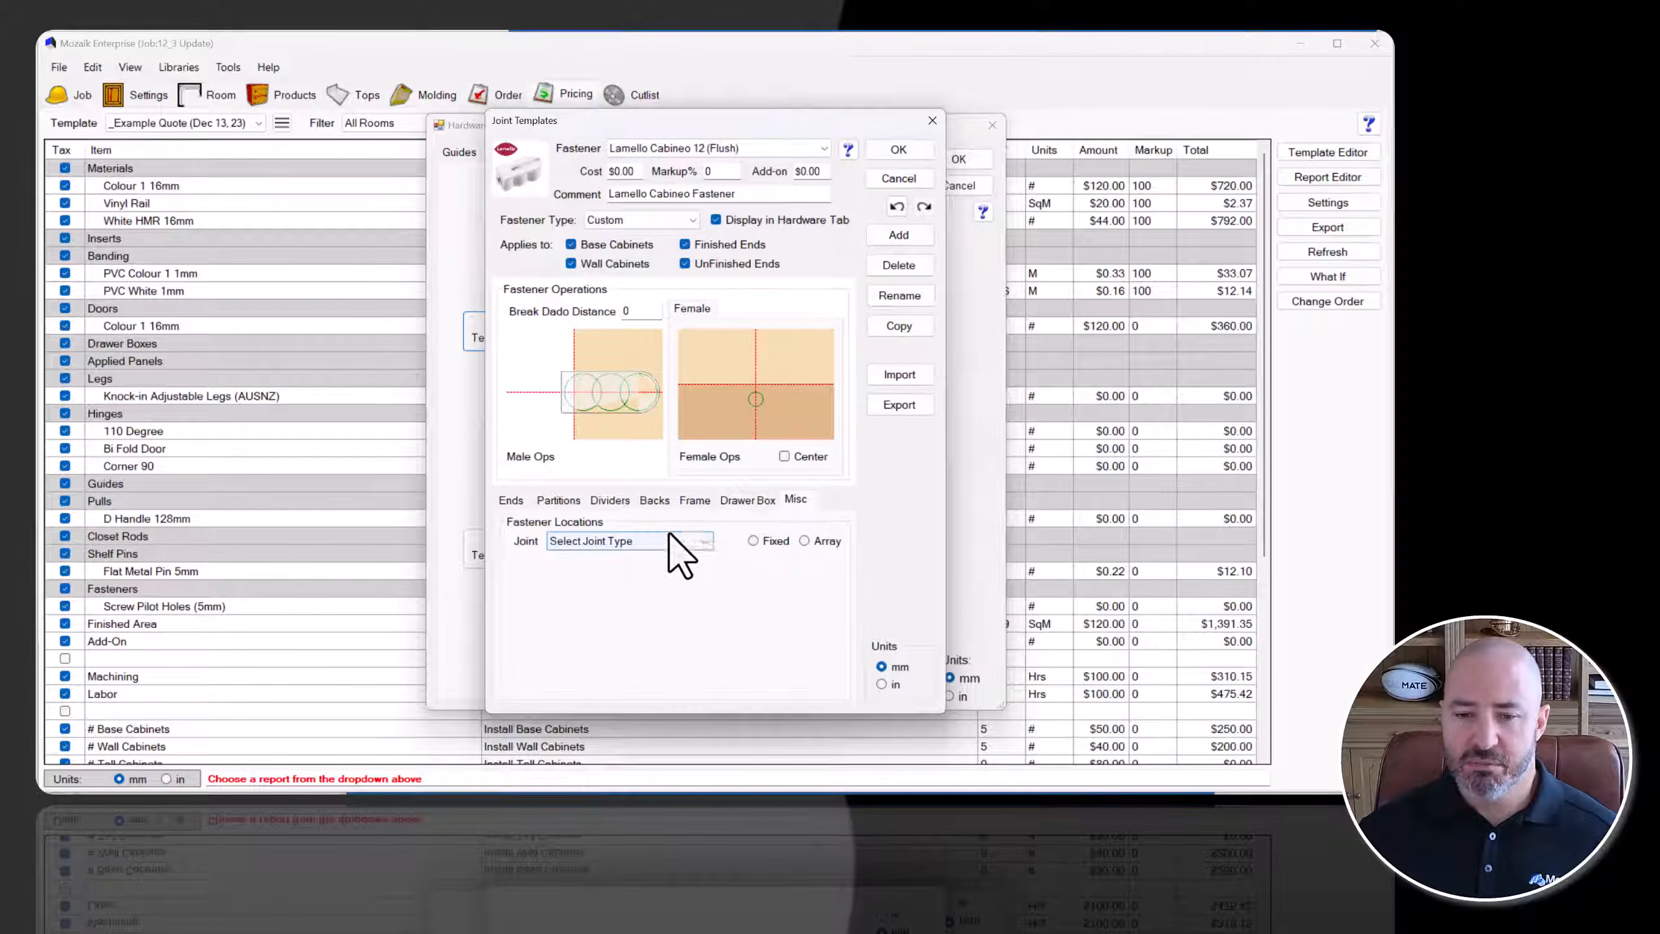
{"action": "left_click", "coordinate": [702, 537]}
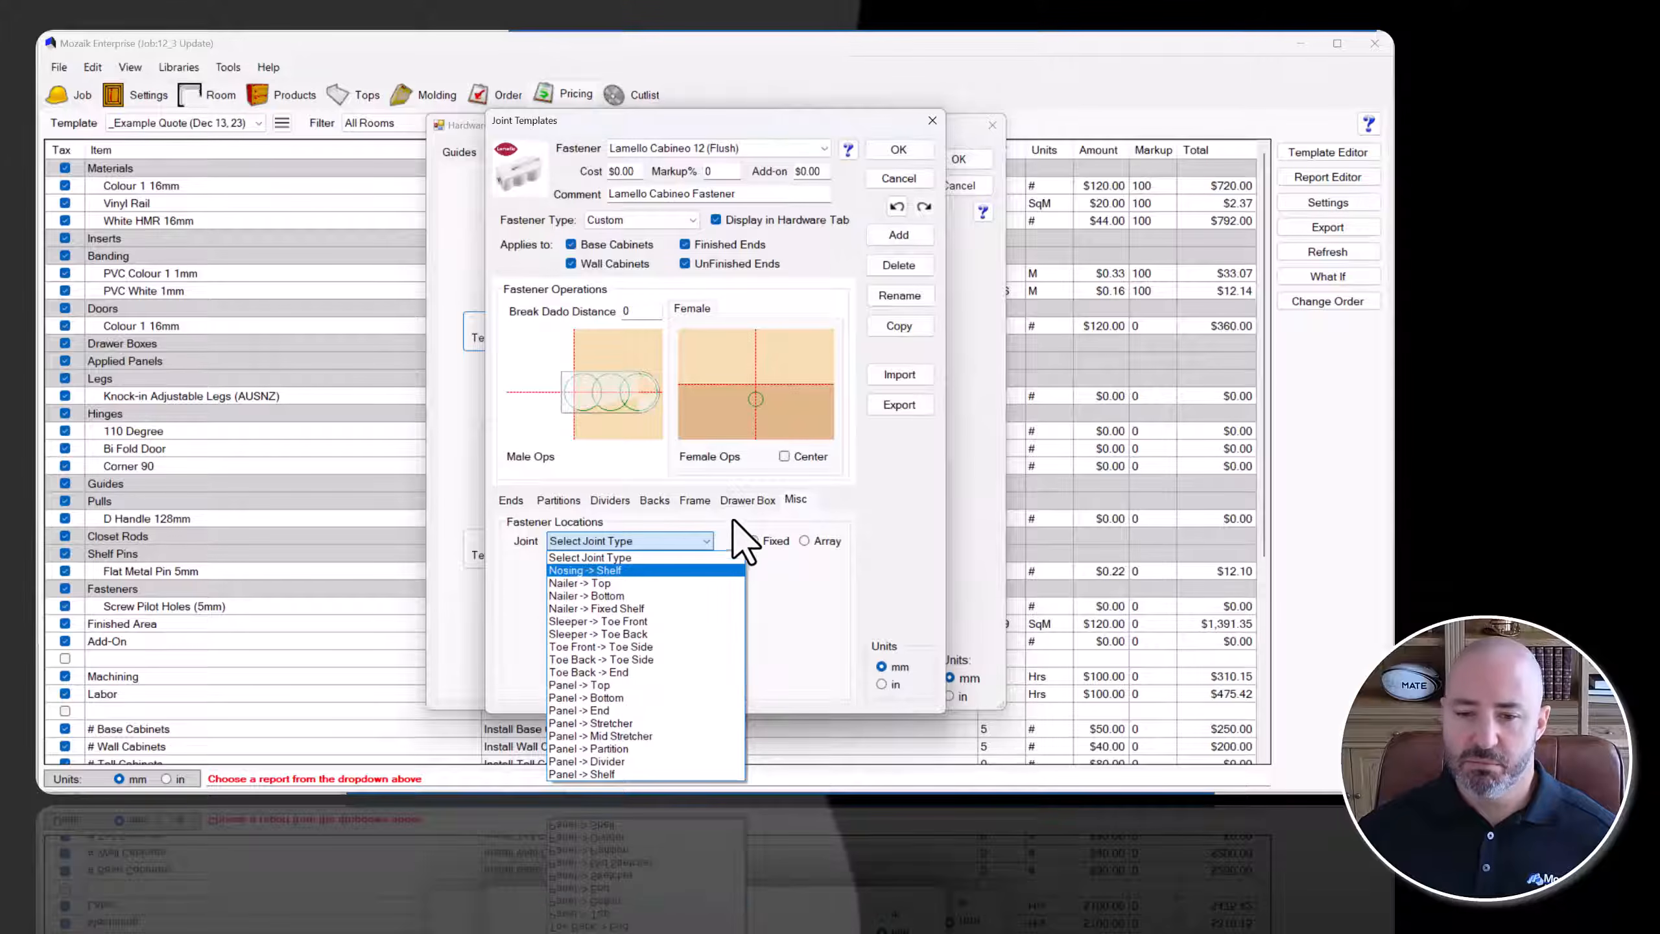
{"action": "left_click", "coordinate": [741, 501]}
{"action": "left_click", "coordinate": [742, 501]}
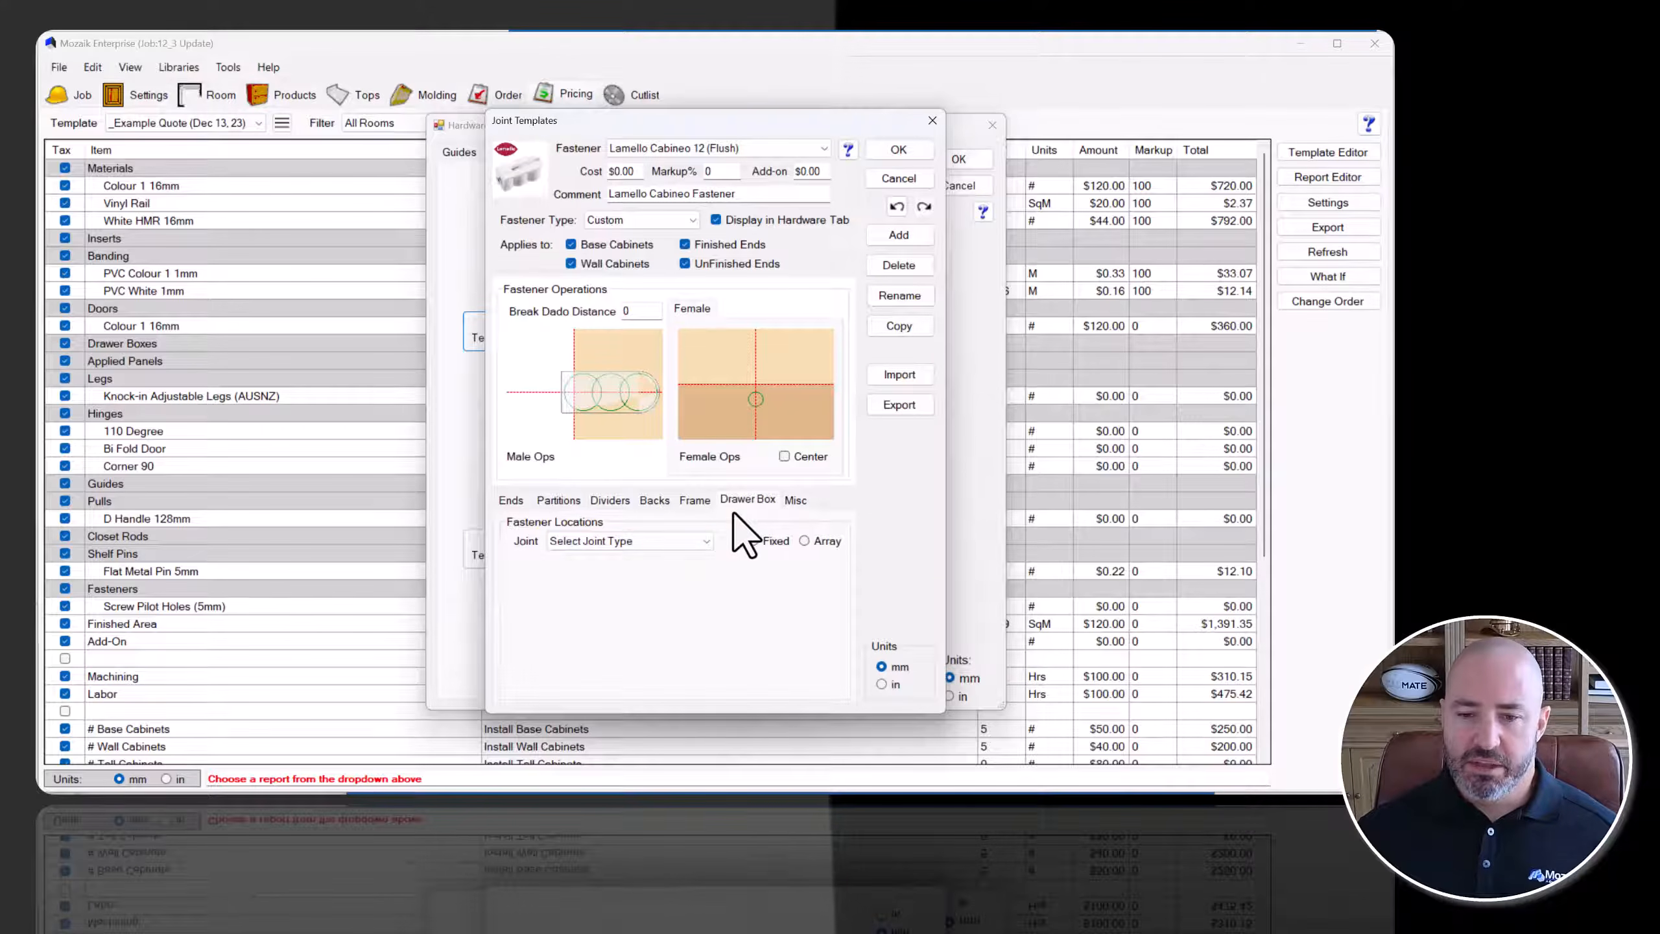
{"action": "left_click", "coordinate": [627, 543]}
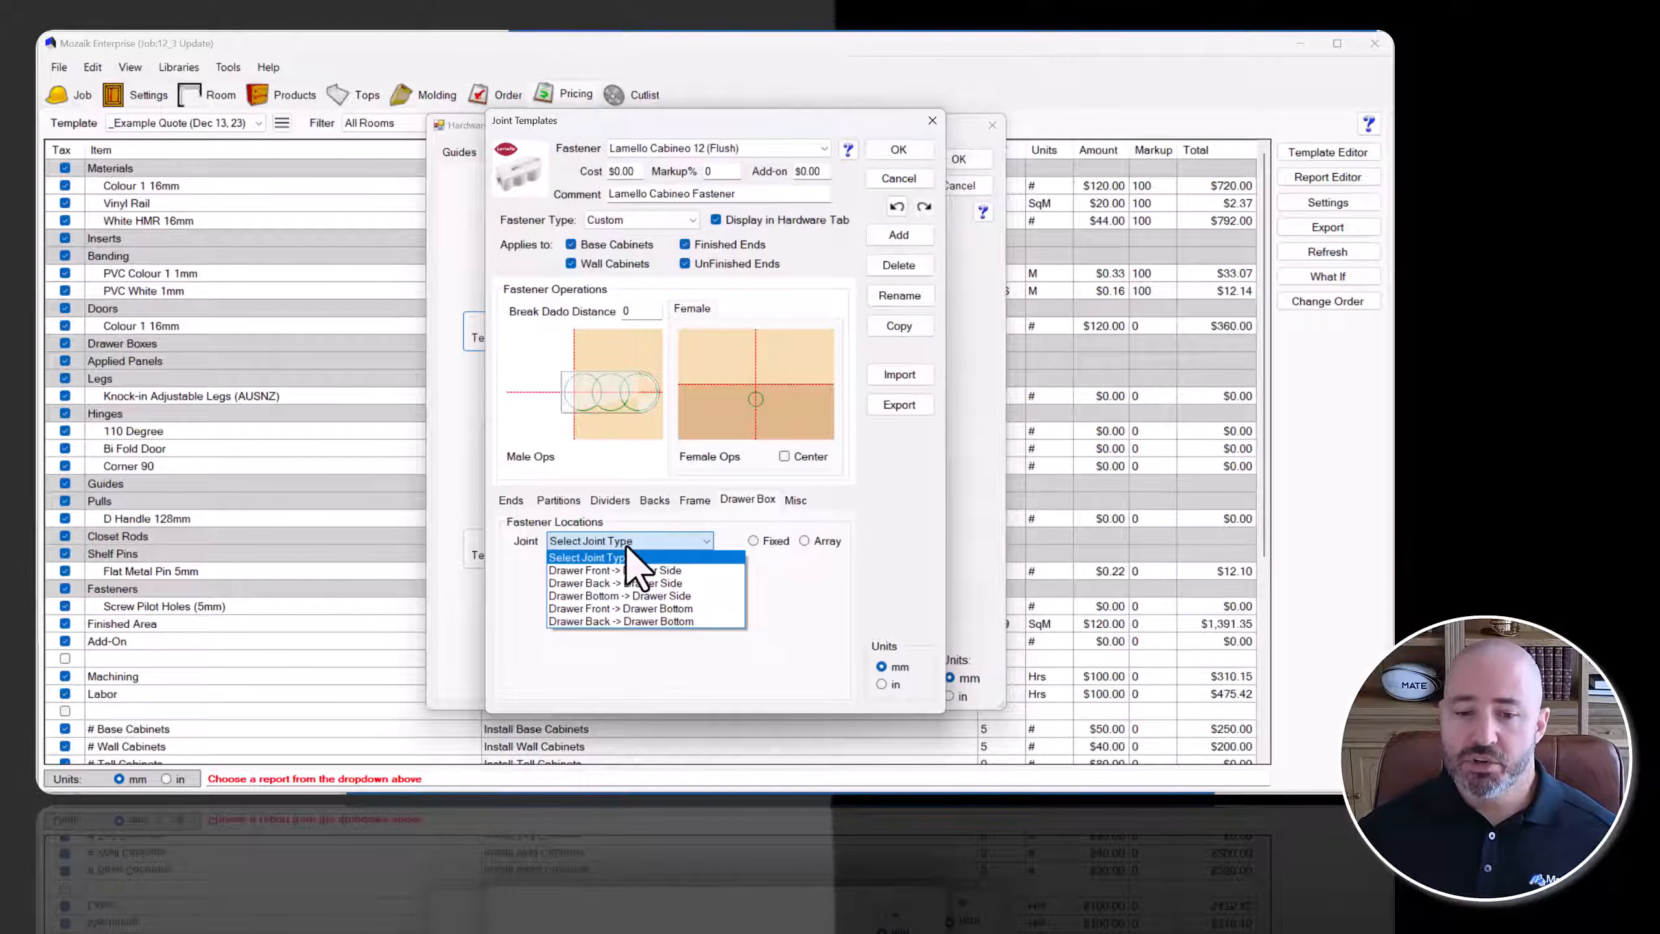
{"action": "left_click", "coordinate": [686, 503]}
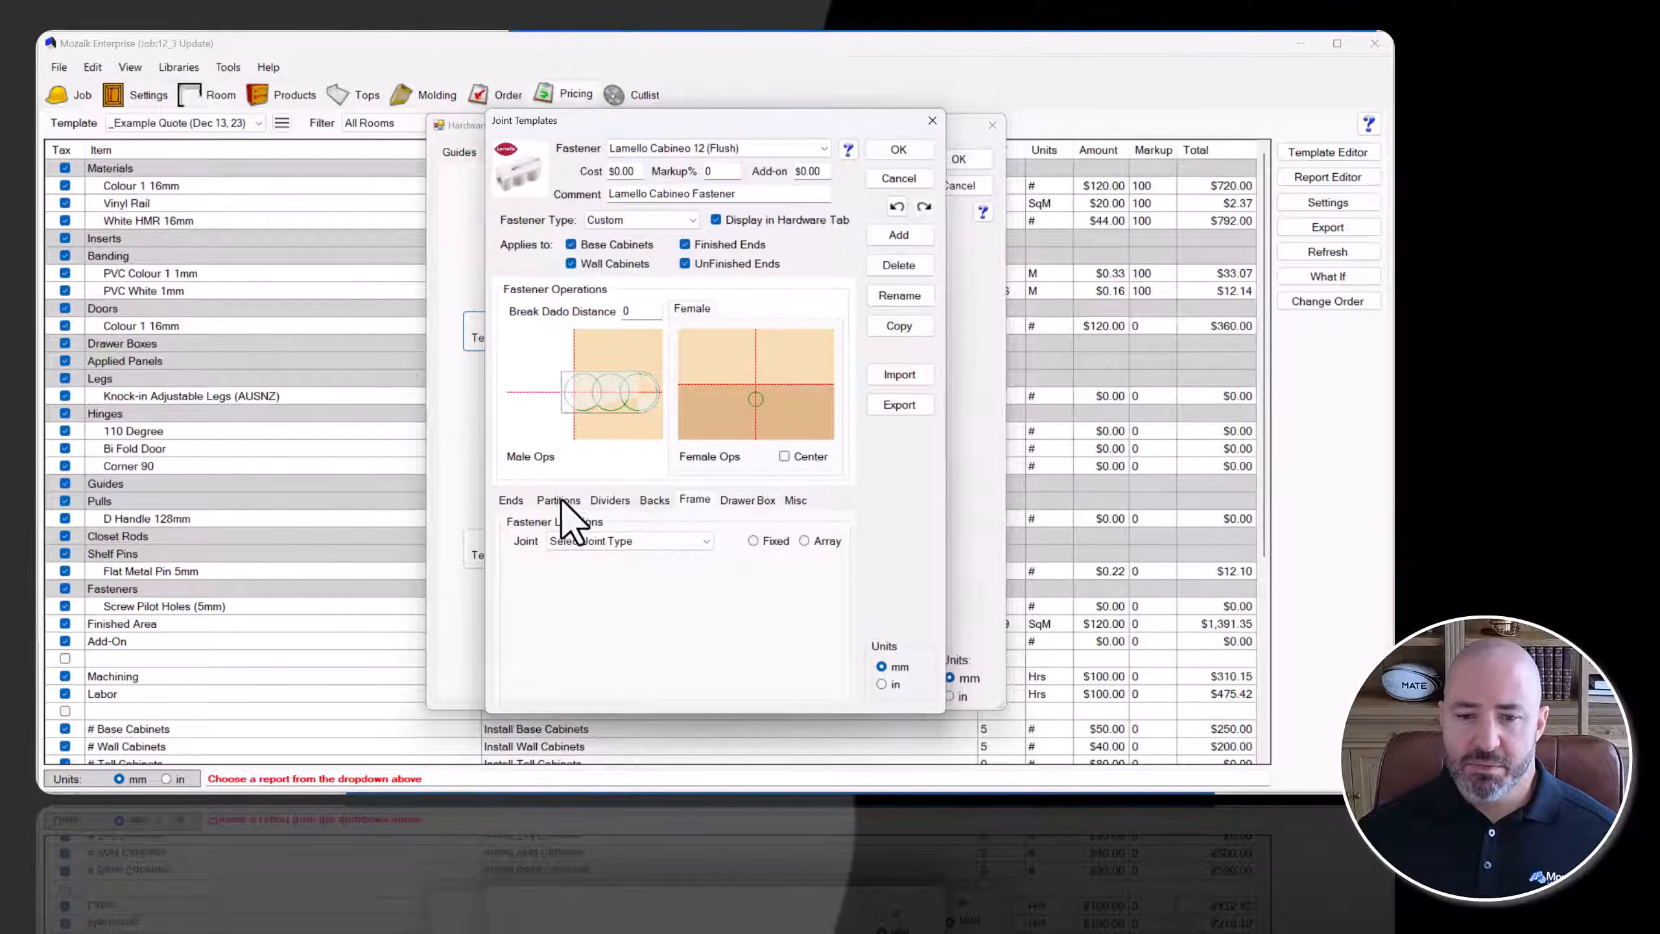
Display the Cabineo template's End -> Bottom joint and review its array option, front and rear setbacks and maximum separation.
{"action": "left_click", "coordinate": [520, 500]}
{"action": "left_click", "coordinate": [575, 541]}
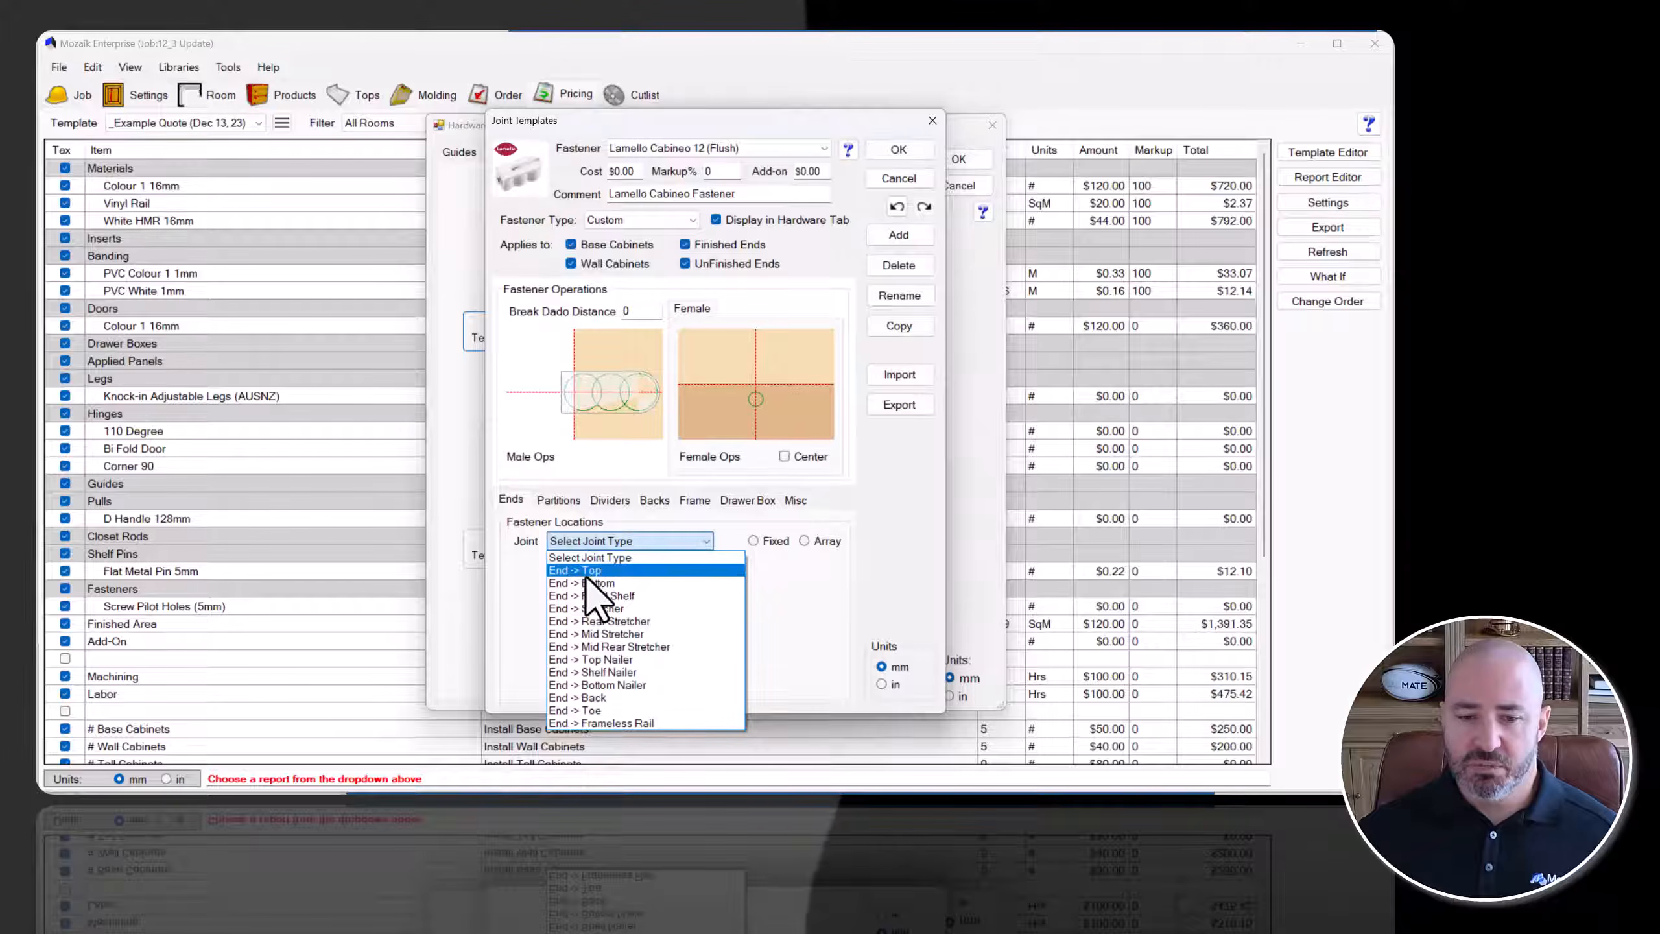
{"action": "left_click", "coordinate": [586, 581]}
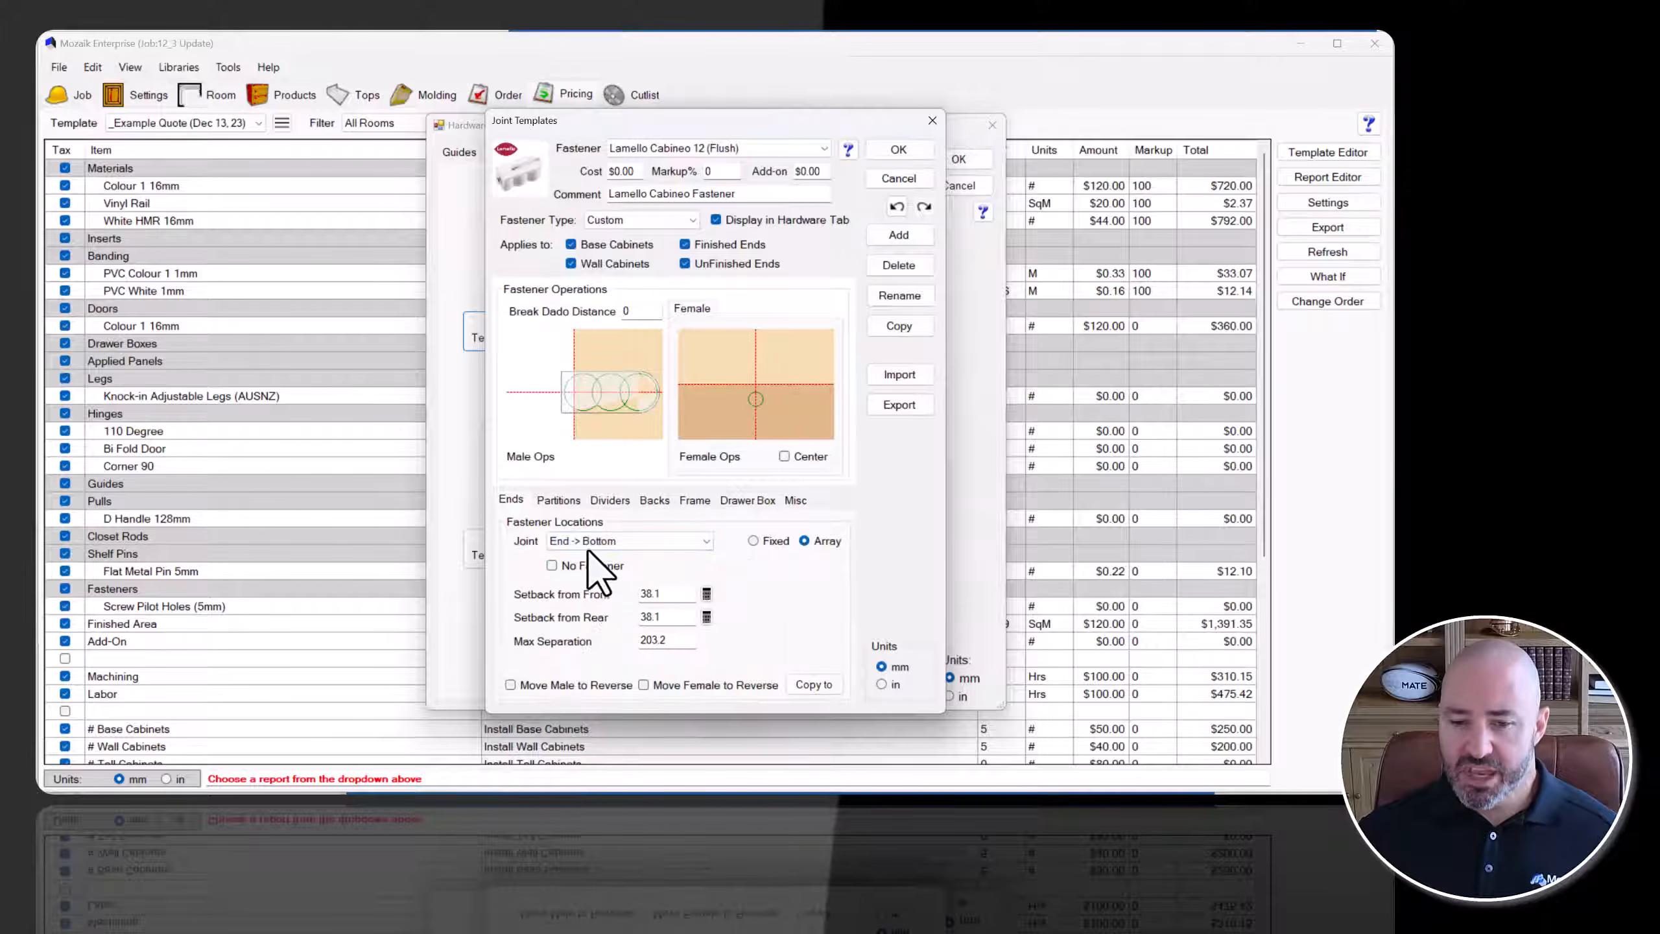
{"action": "double_click", "coordinate": [665, 594]}
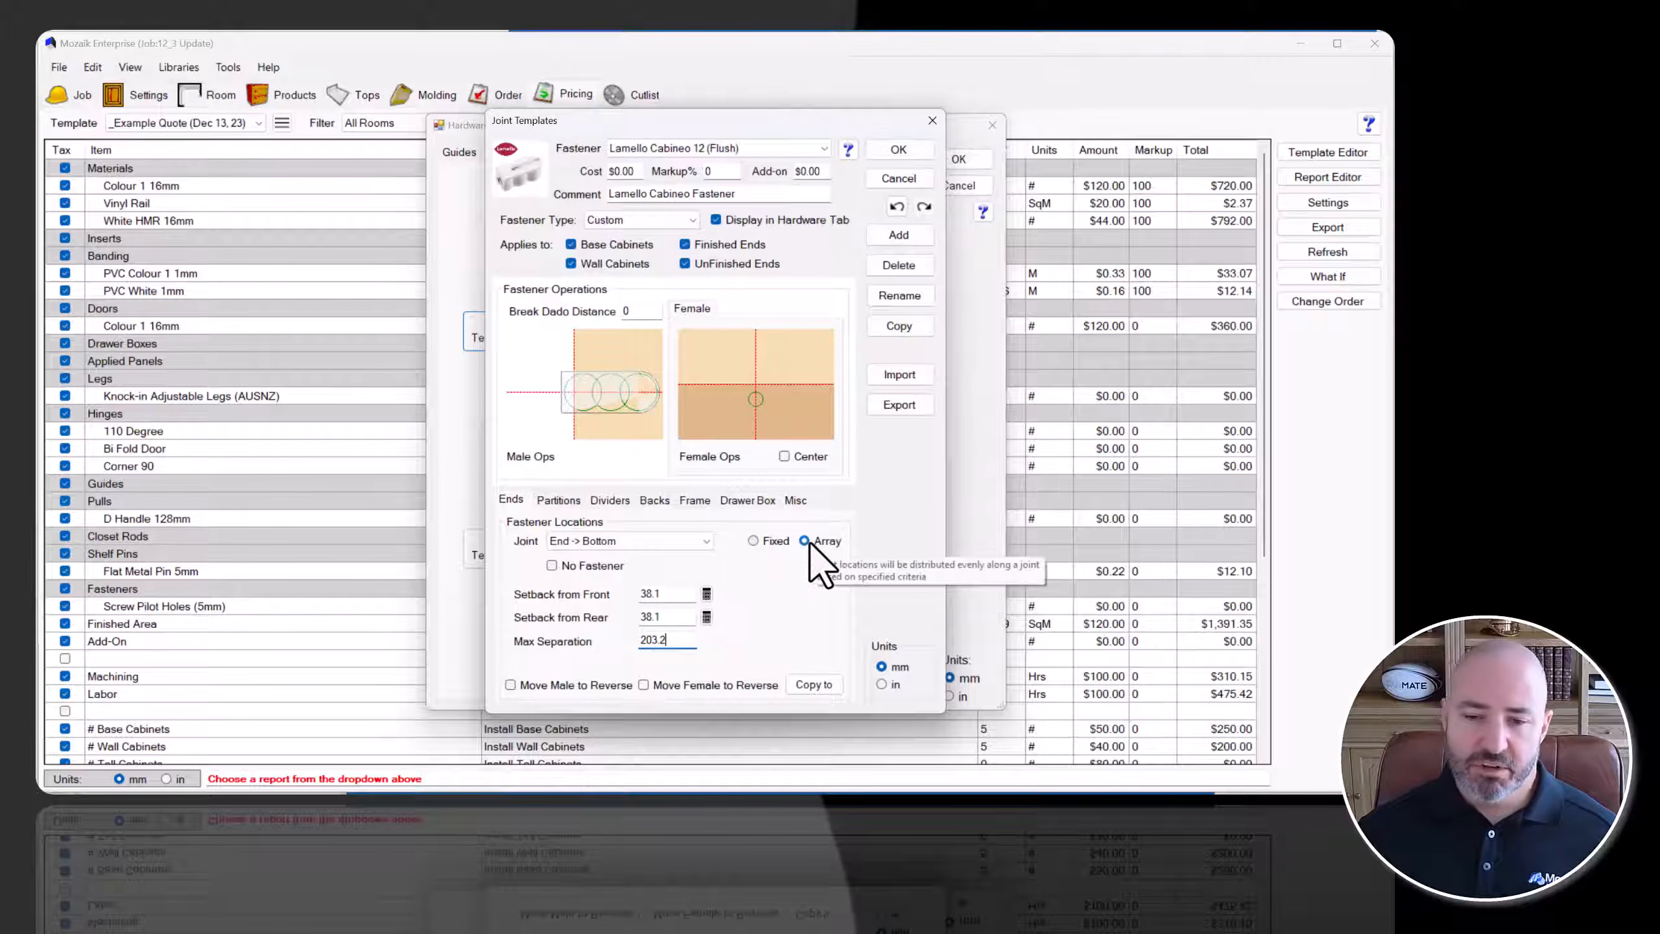
{"action": "left_click", "coordinate": [676, 596]}
{"action": "left_click_drag", "start_coordinate": [648, 596], "coordinate": [642, 640]}
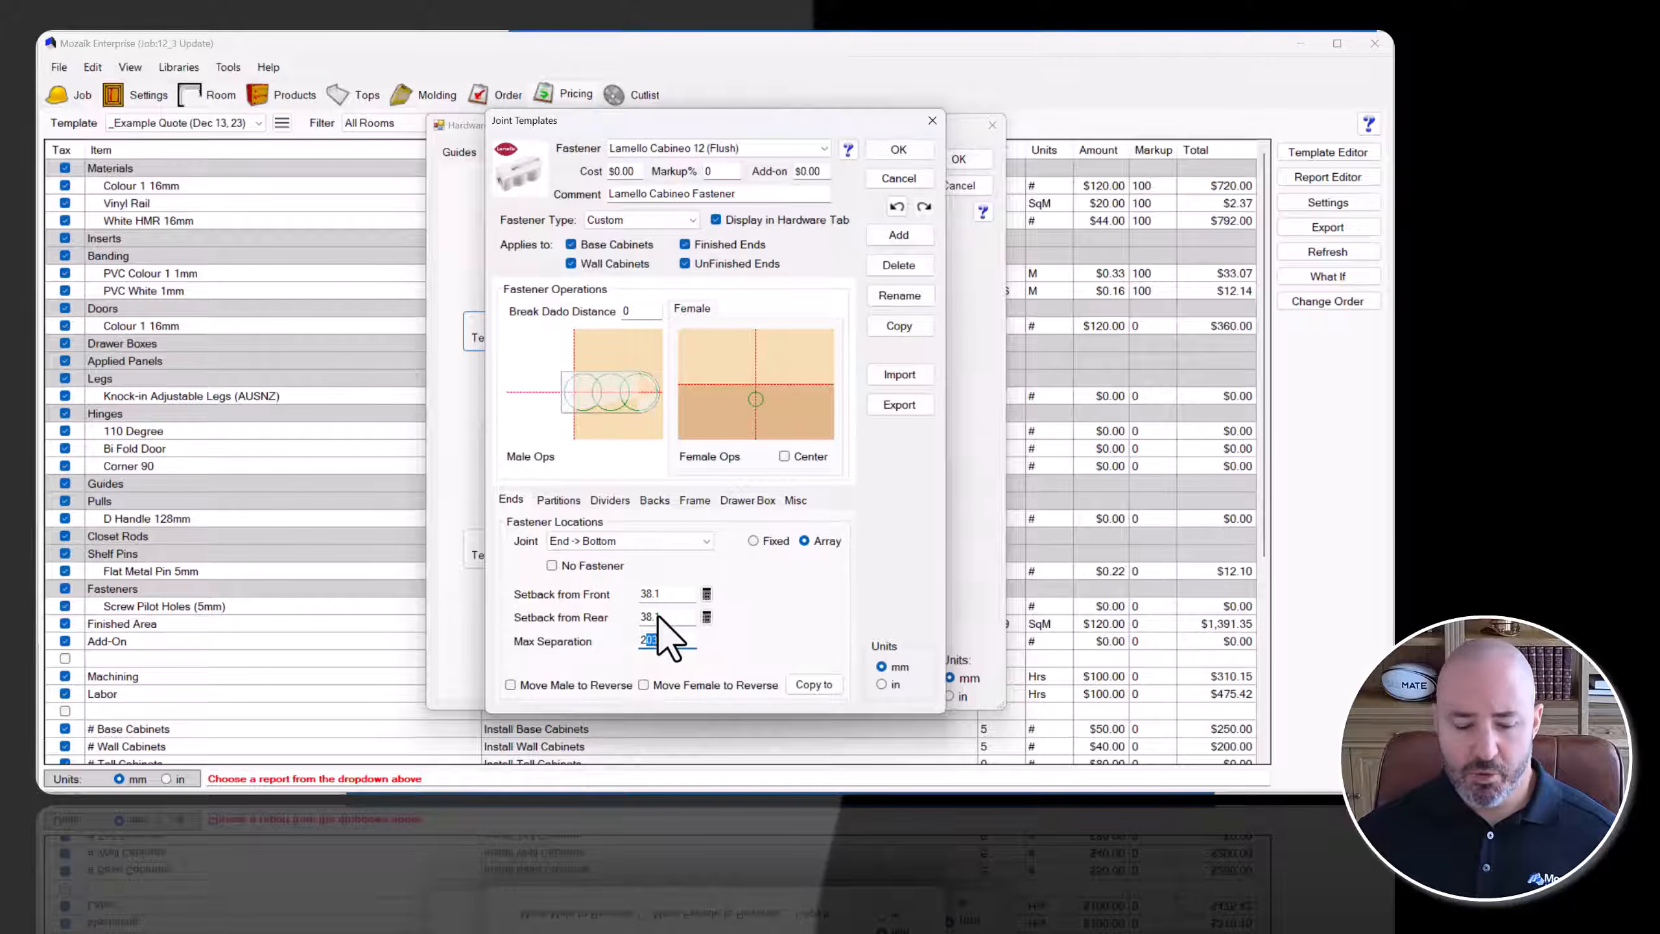
Load the Screw Pilot Holes 5mm (AUSNZ) template and review its drill diameter and End -> Bottom joint setbacks.
{"action": "left_click", "coordinate": [679, 149]}
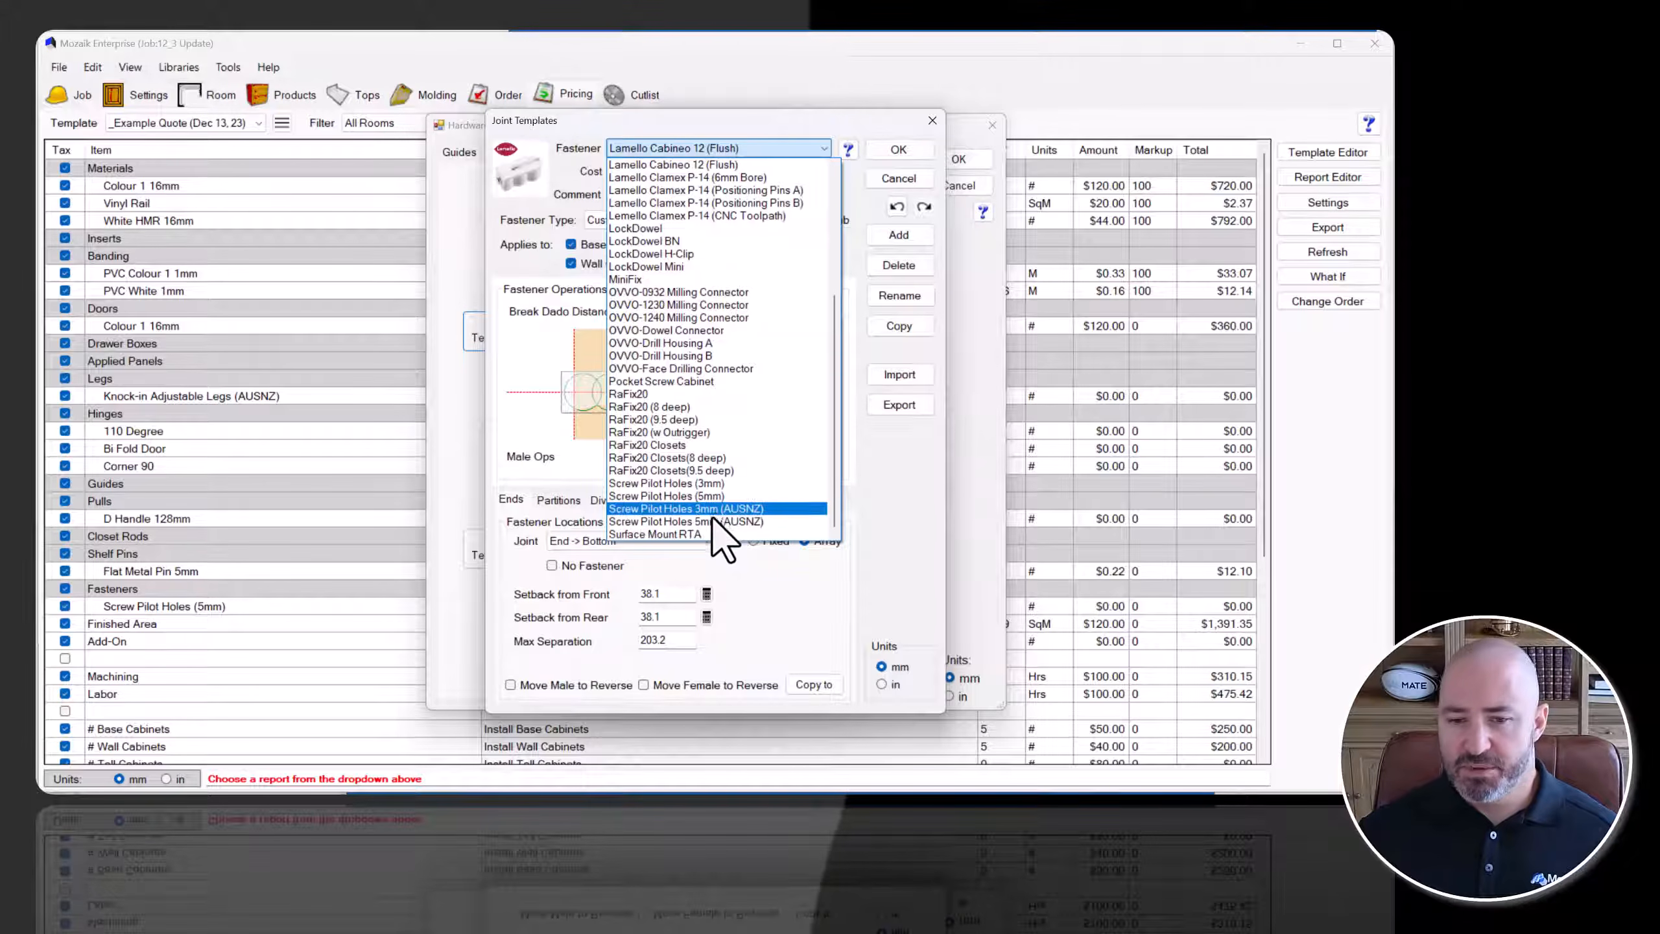
{"action": "left_click", "coordinate": [713, 521]}
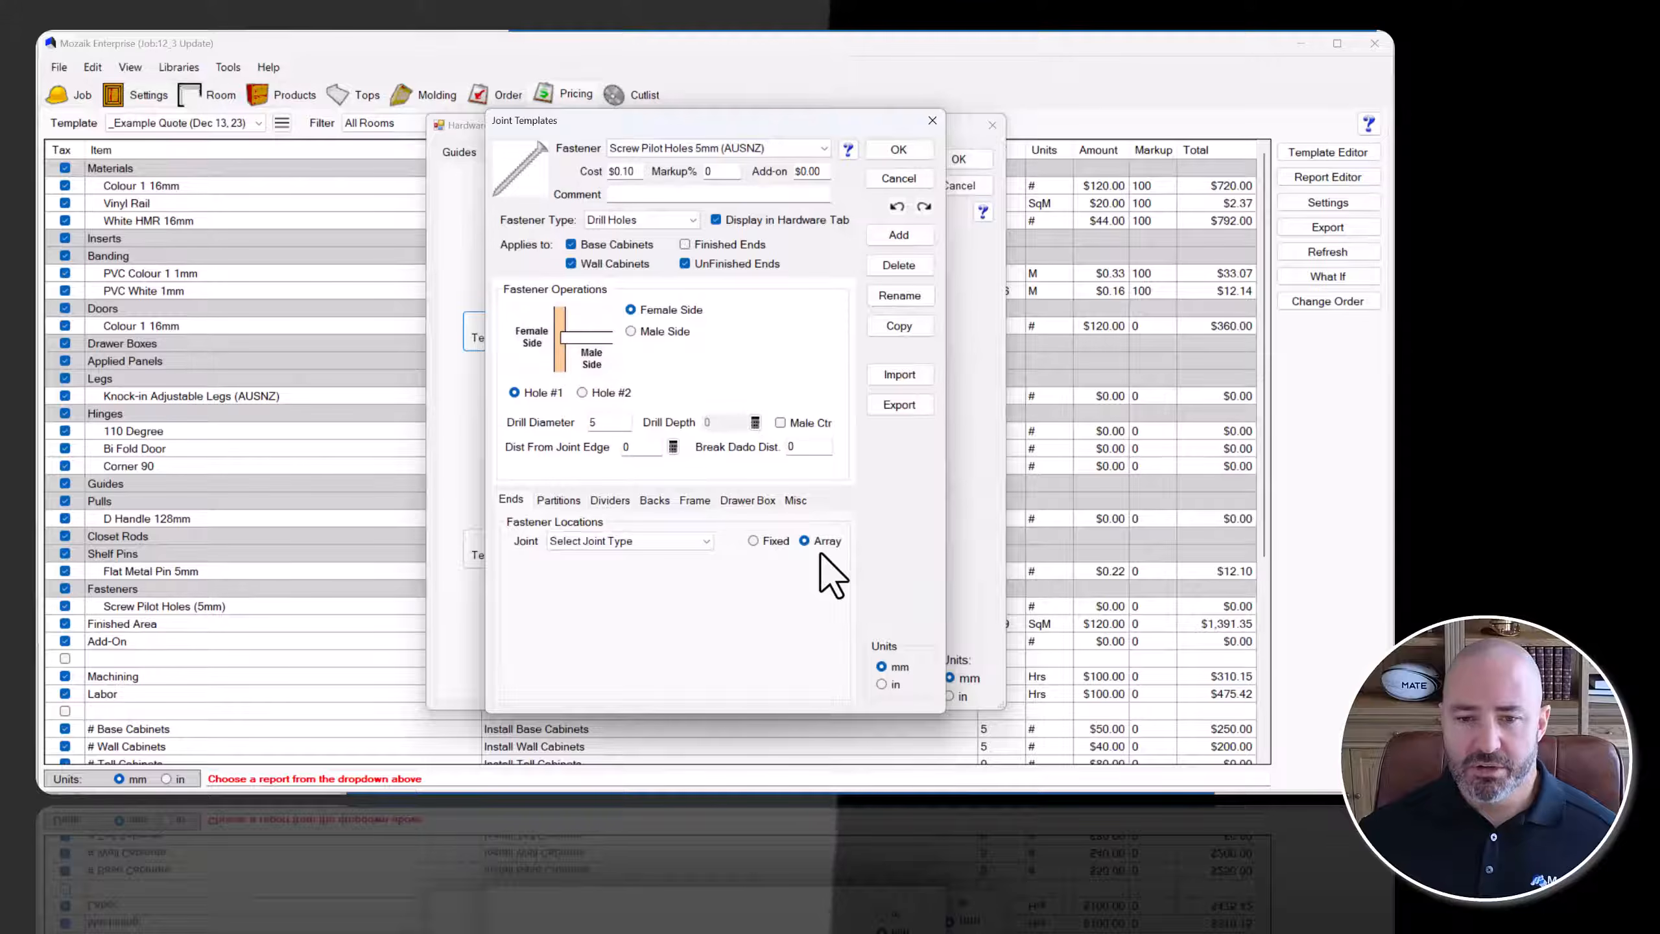
{"action": "double_click", "coordinate": [595, 423]}
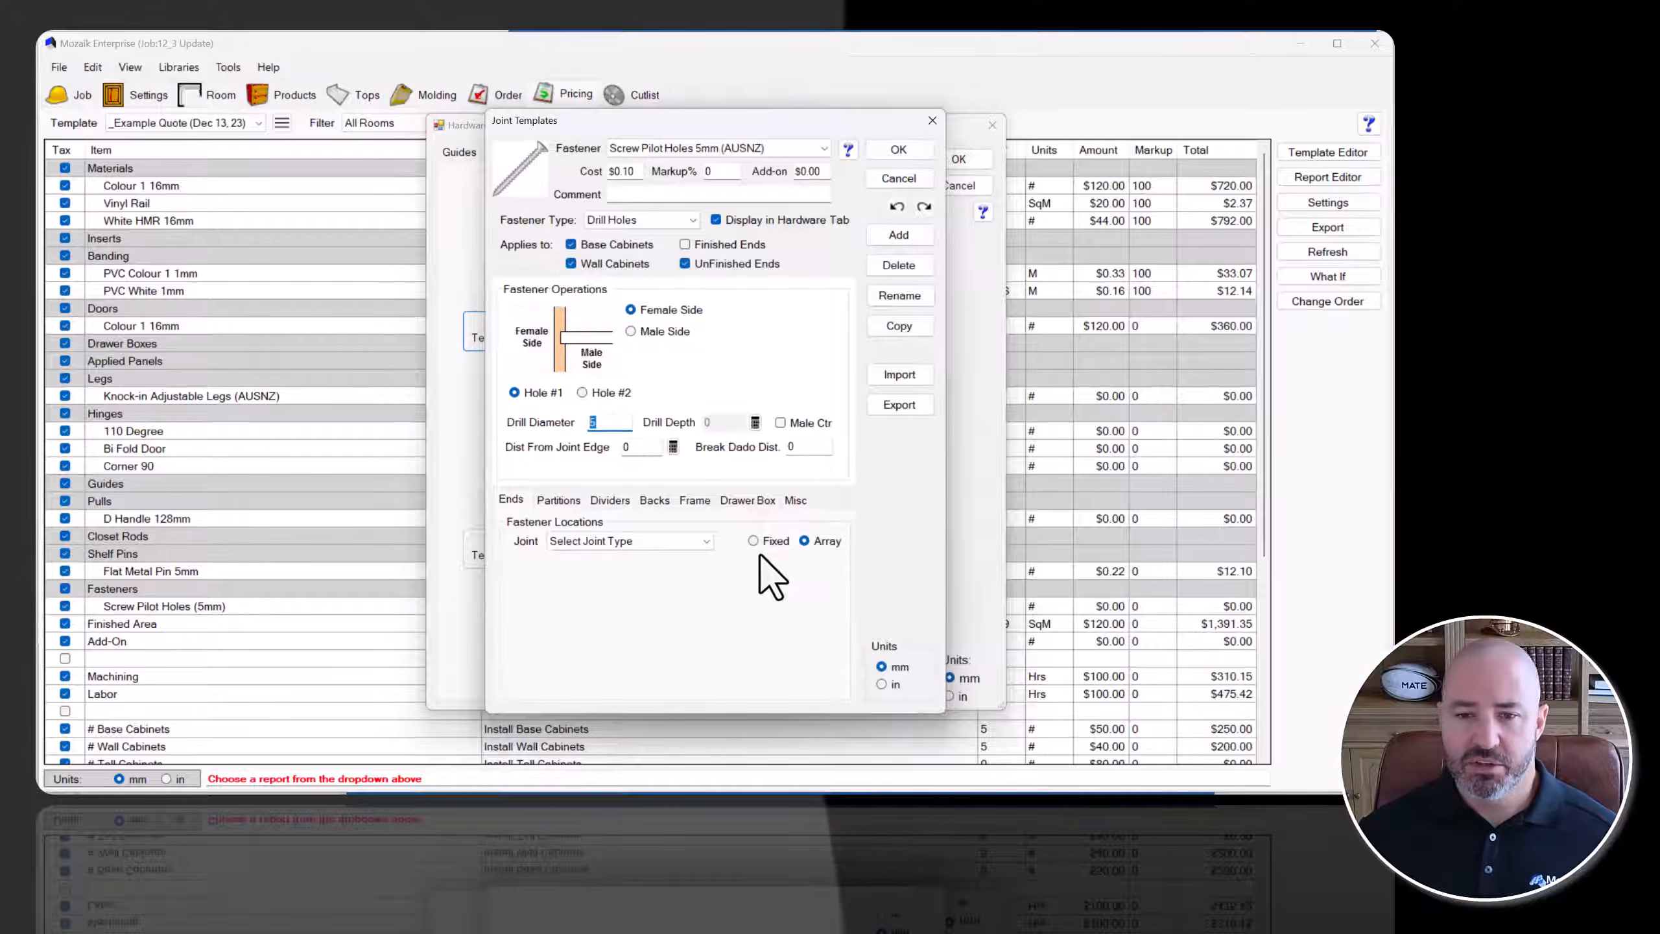
{"action": "left_click", "coordinate": [648, 544]}
{"action": "left_click", "coordinate": [606, 581]}
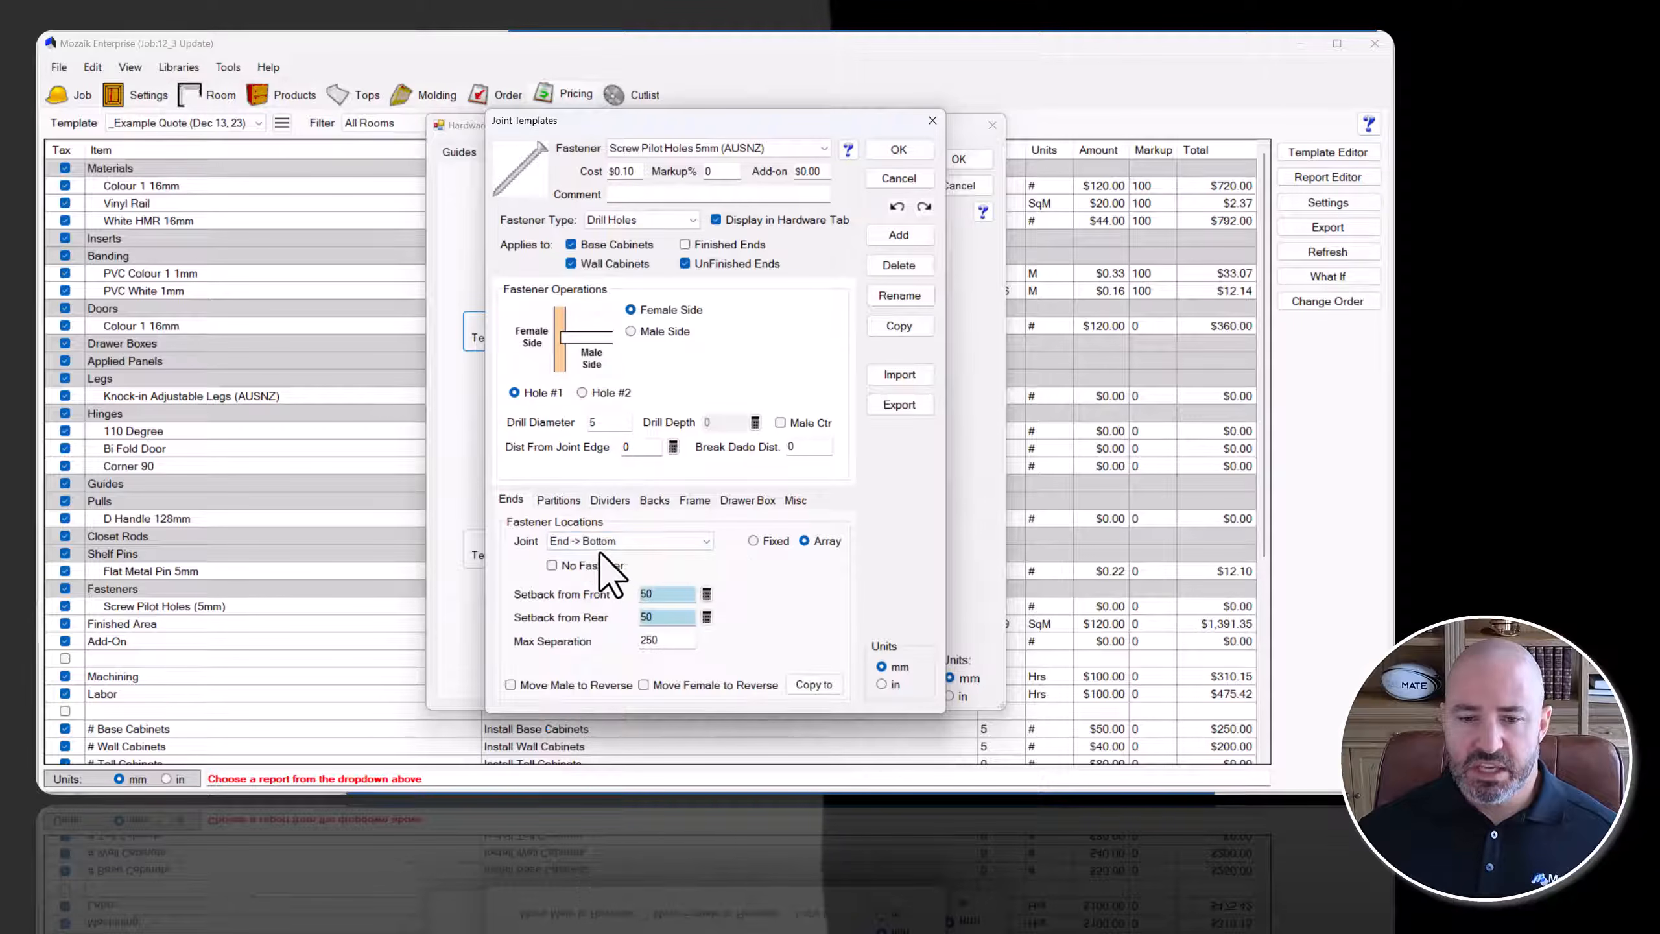
{"action": "double_click", "coordinate": [647, 594]}
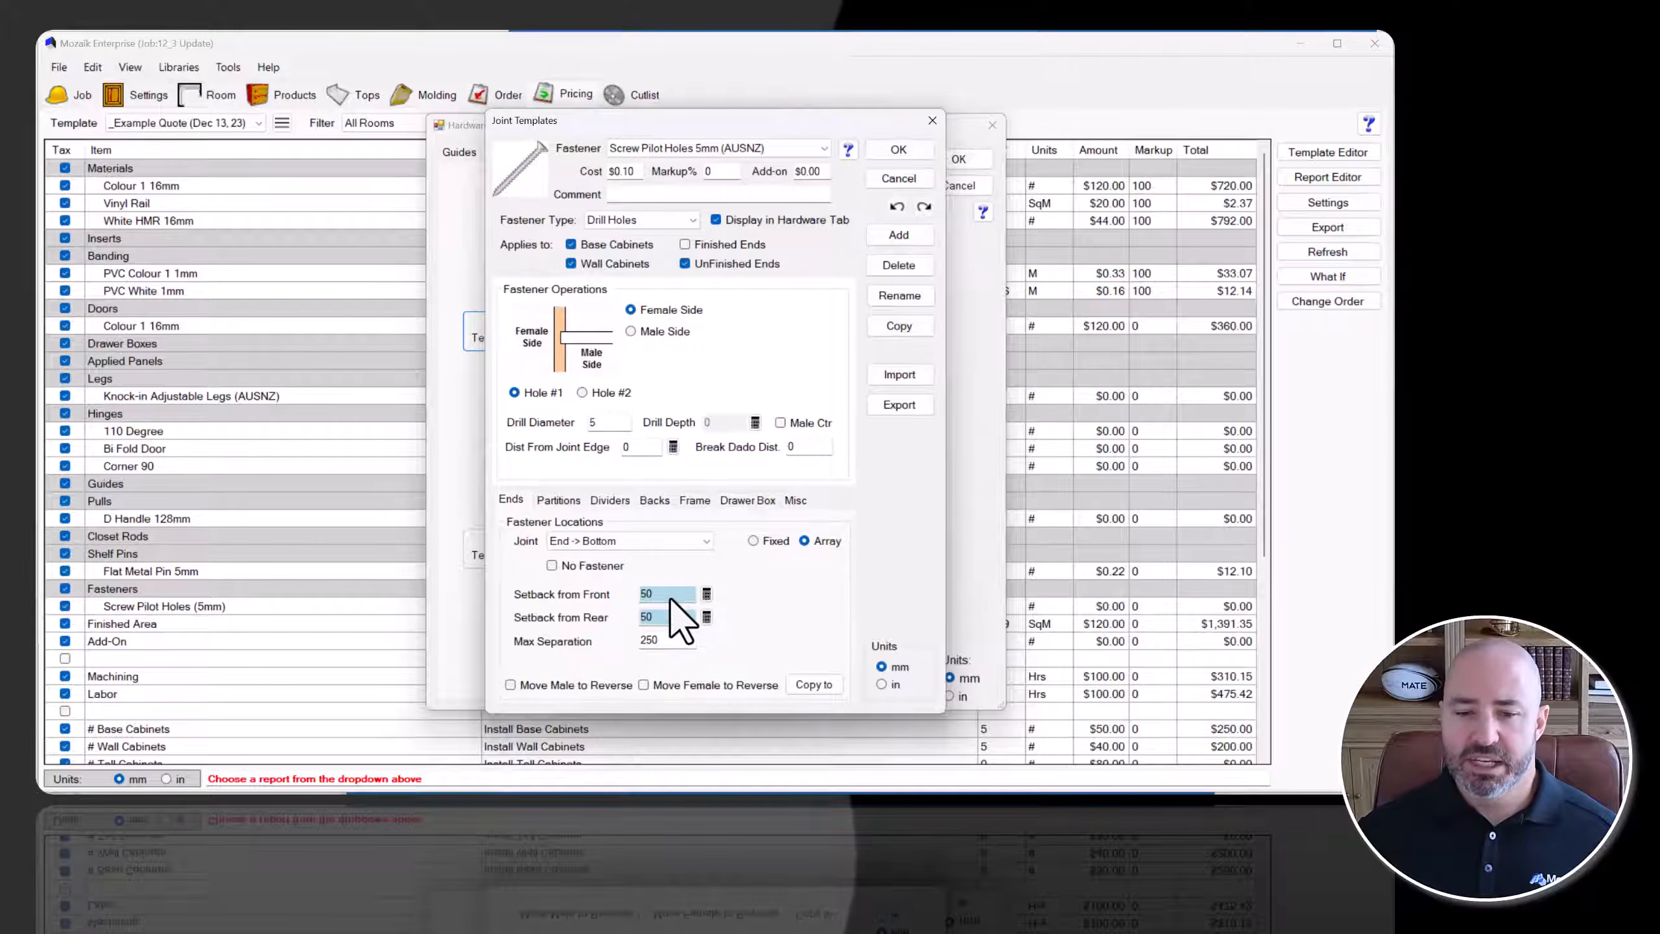
Examine each conditional formula behind the End -> Bottom joint's Setback from Front, and accept the Part Dist Formulas window.
{"action": "left_click", "coordinate": [706, 593]}
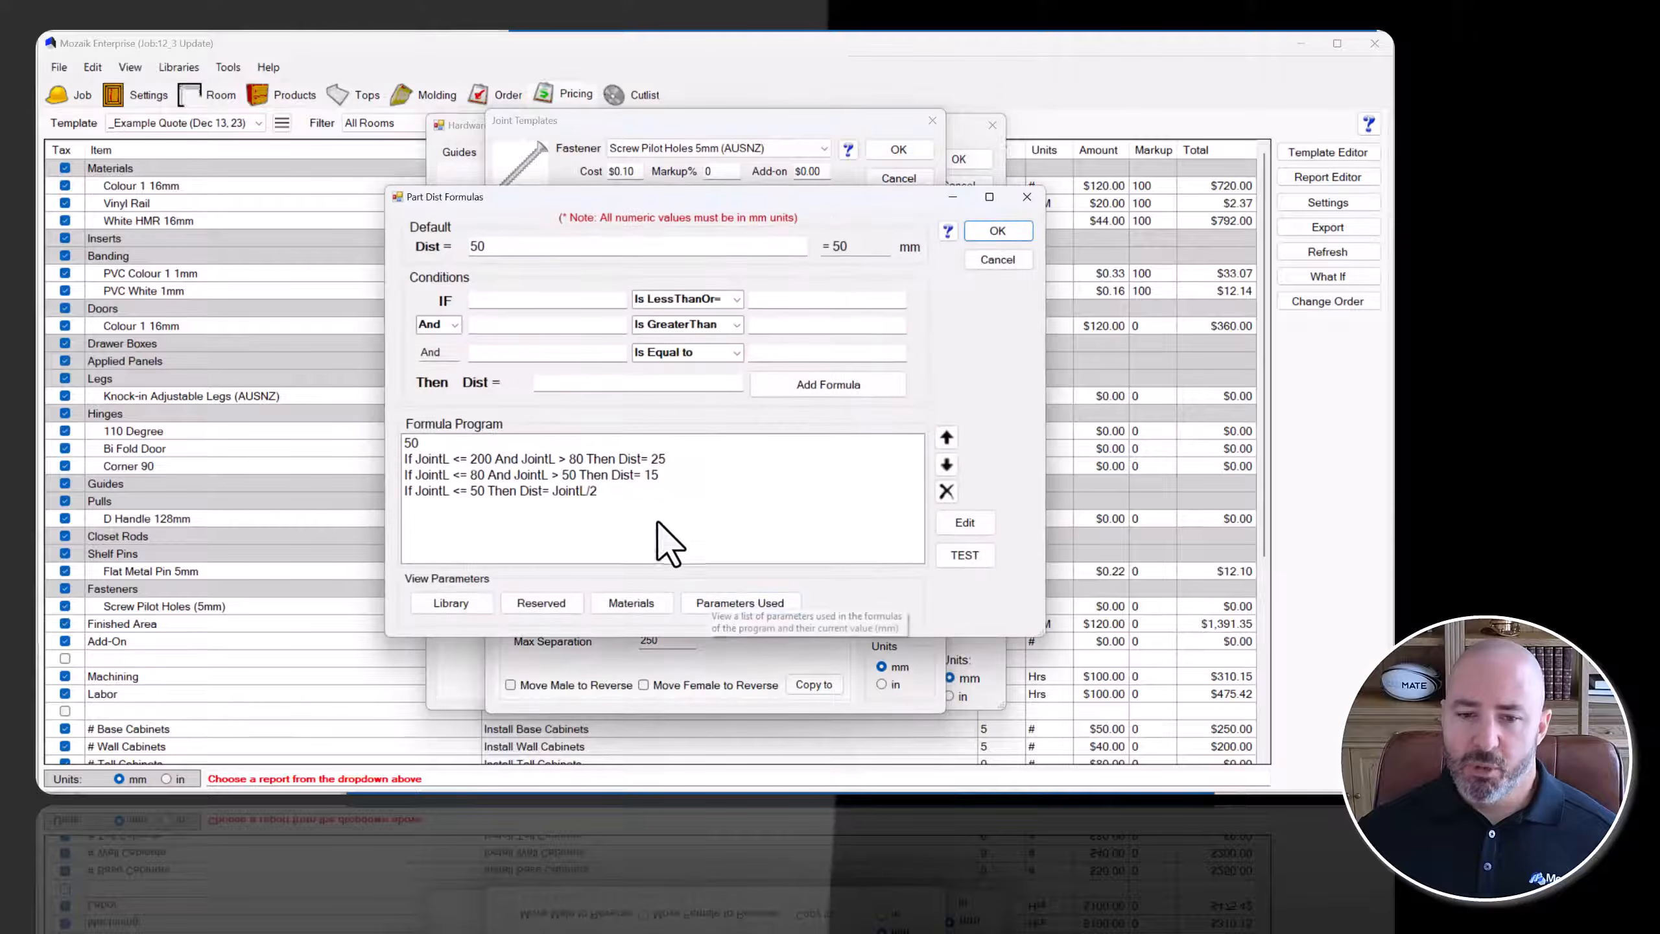
{"action": "left_click", "coordinate": [575, 458]}
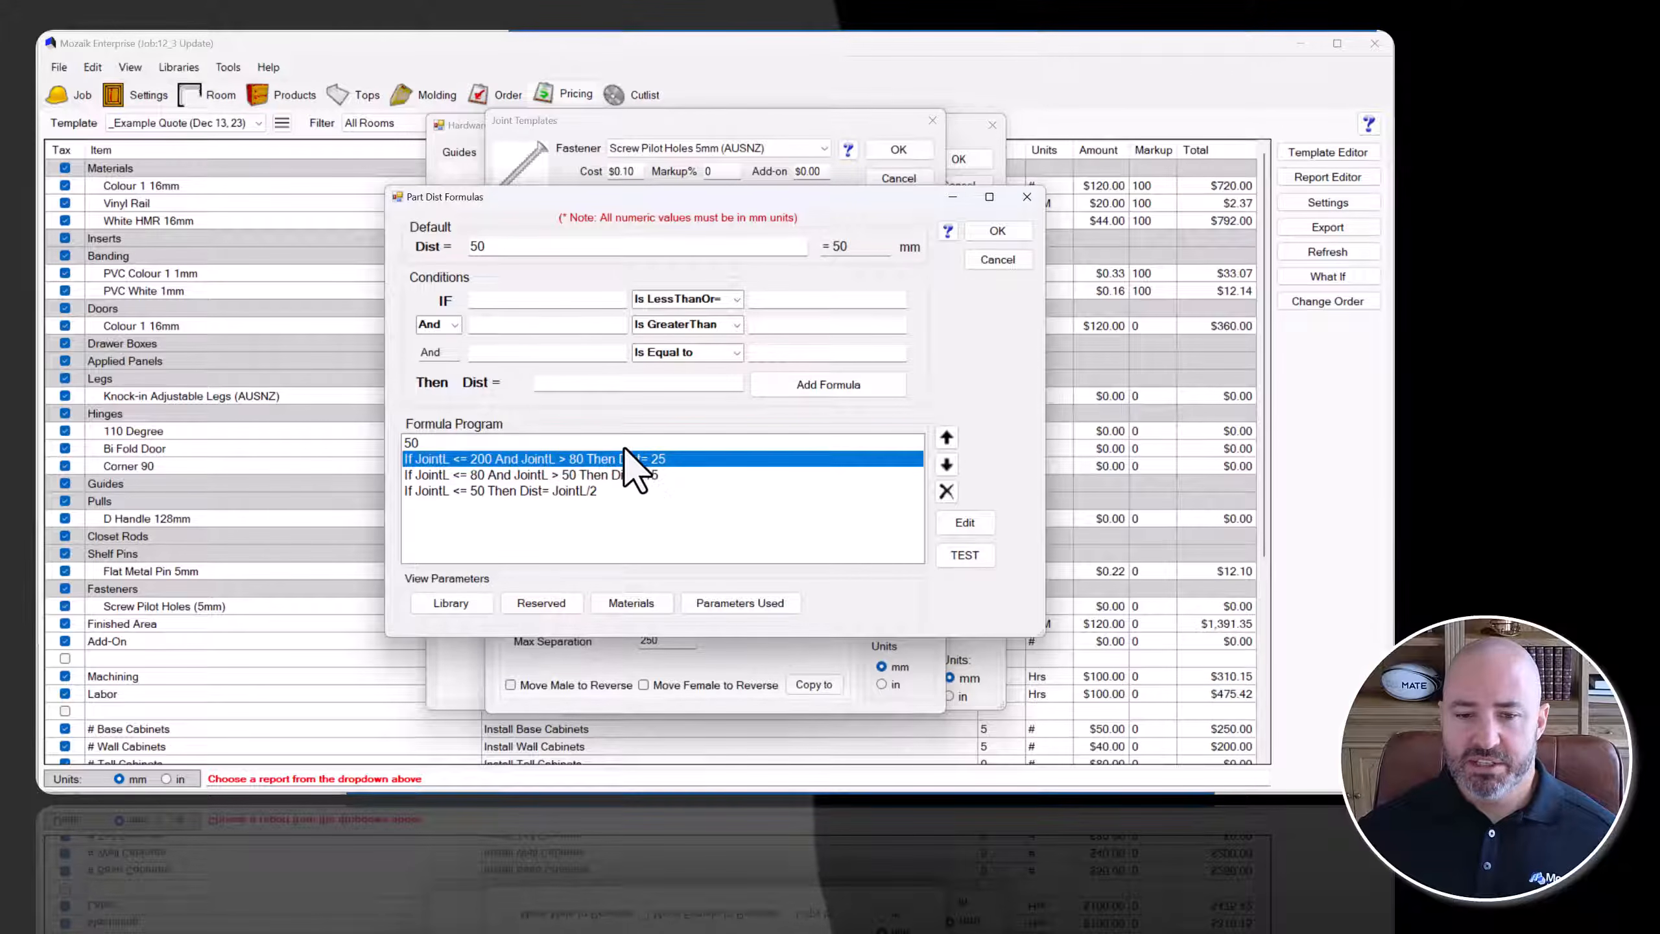
{"action": "left_click", "coordinate": [624, 458]}
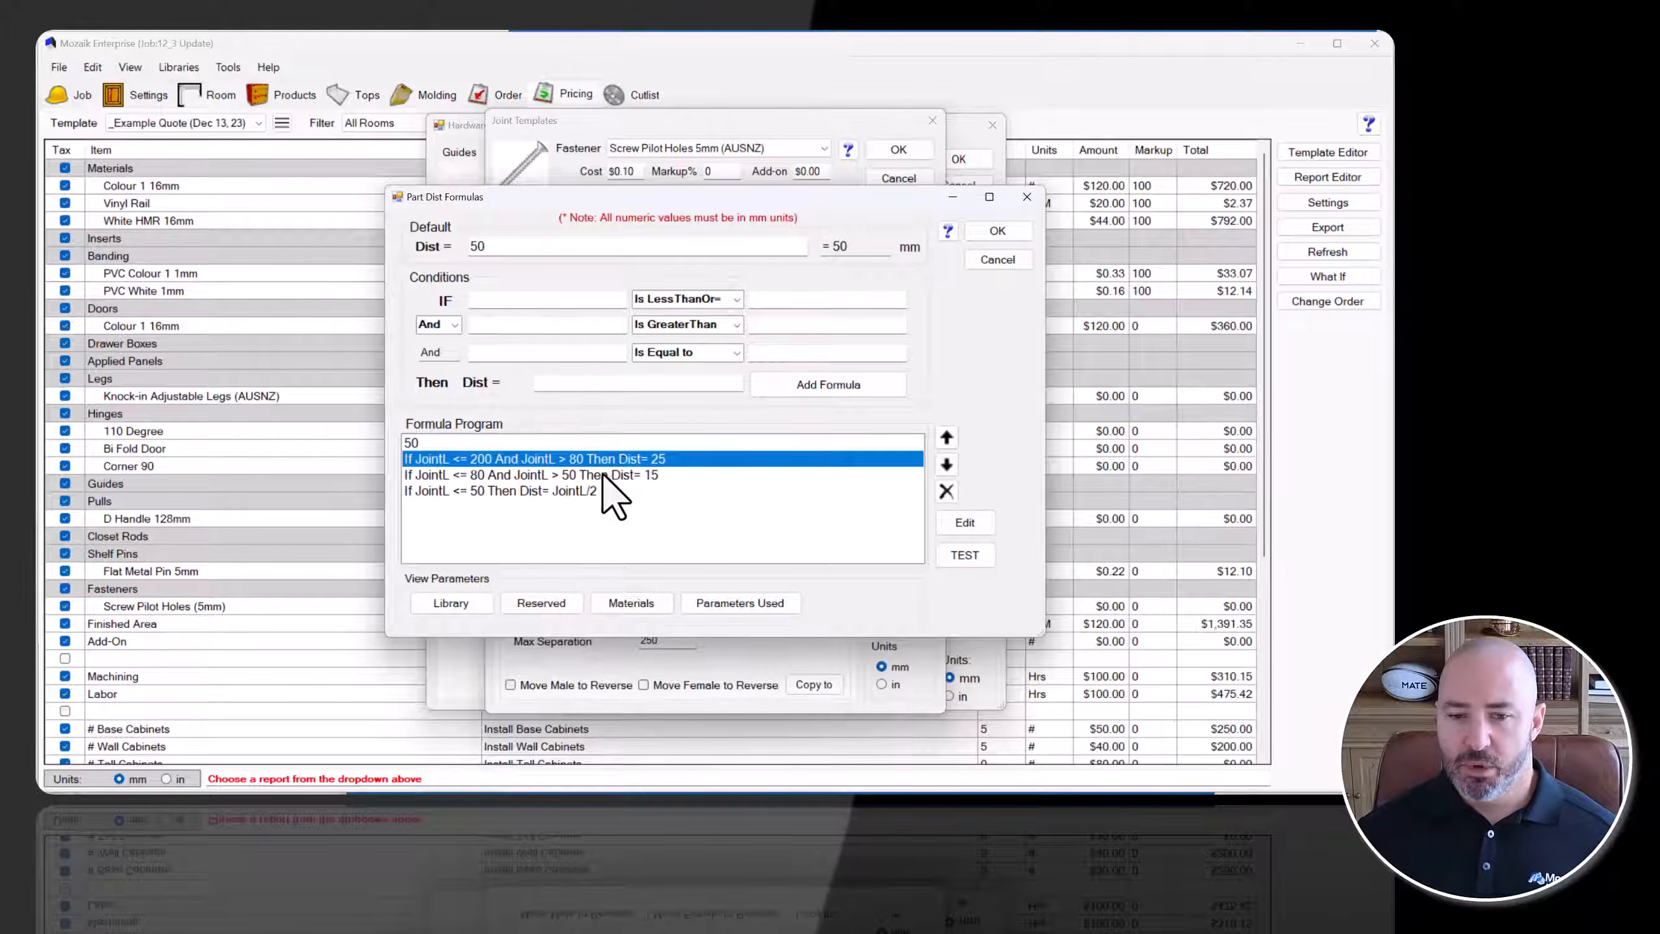
{"action": "left_click", "coordinate": [604, 475]}
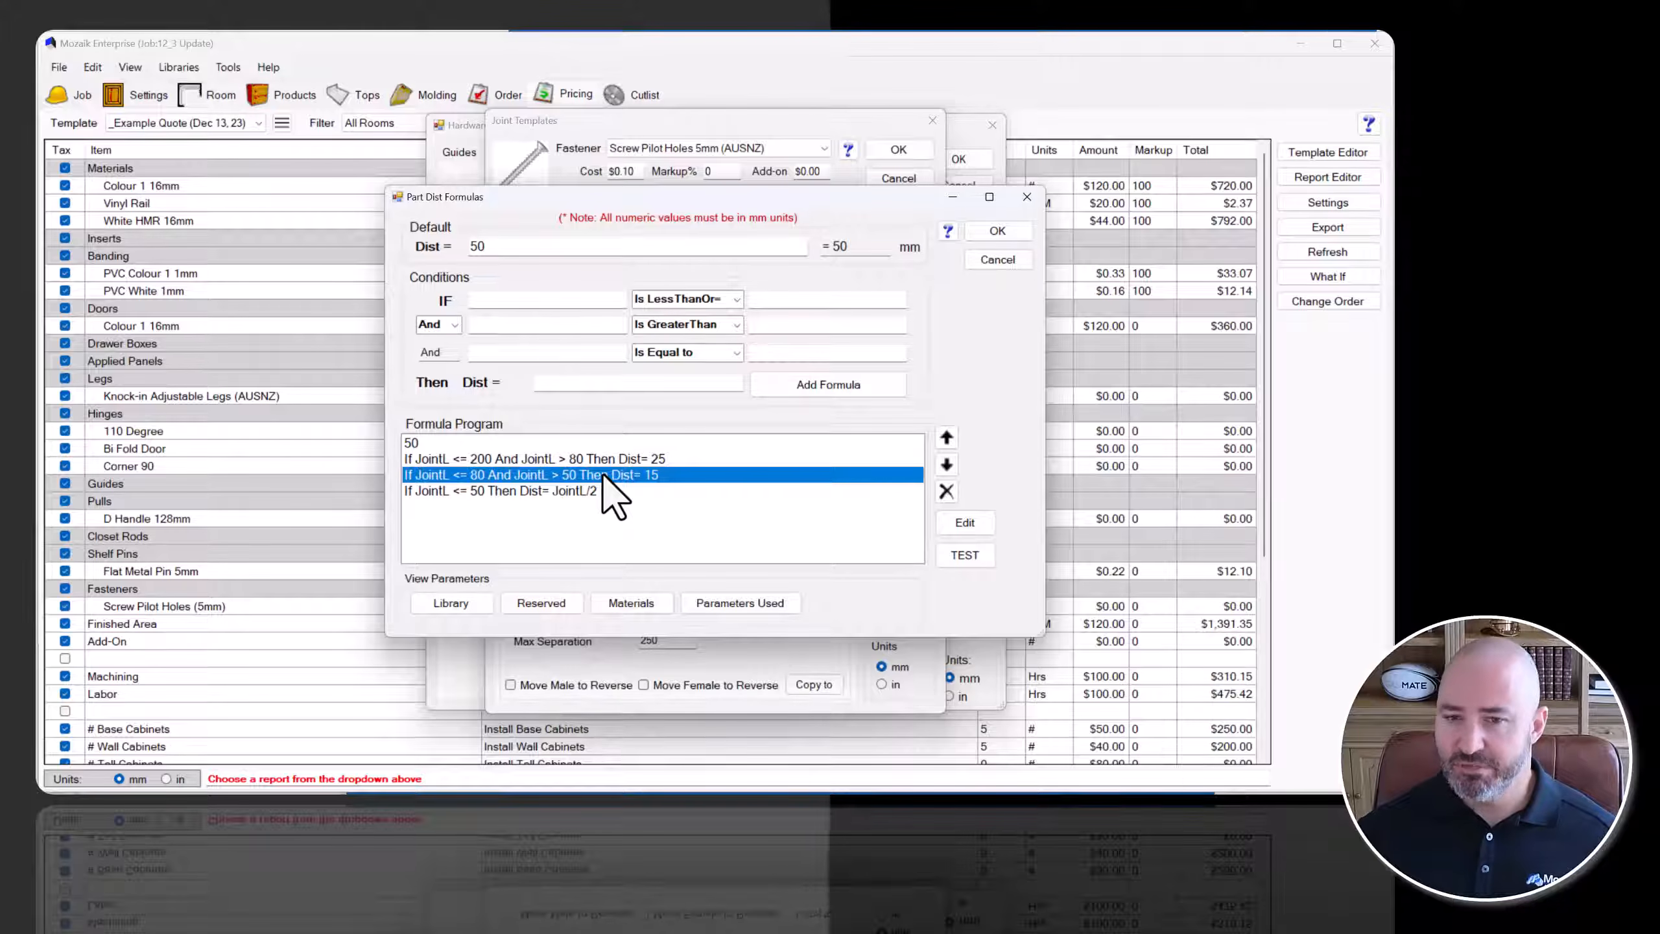
{"action": "left_click", "coordinate": [590, 491]}
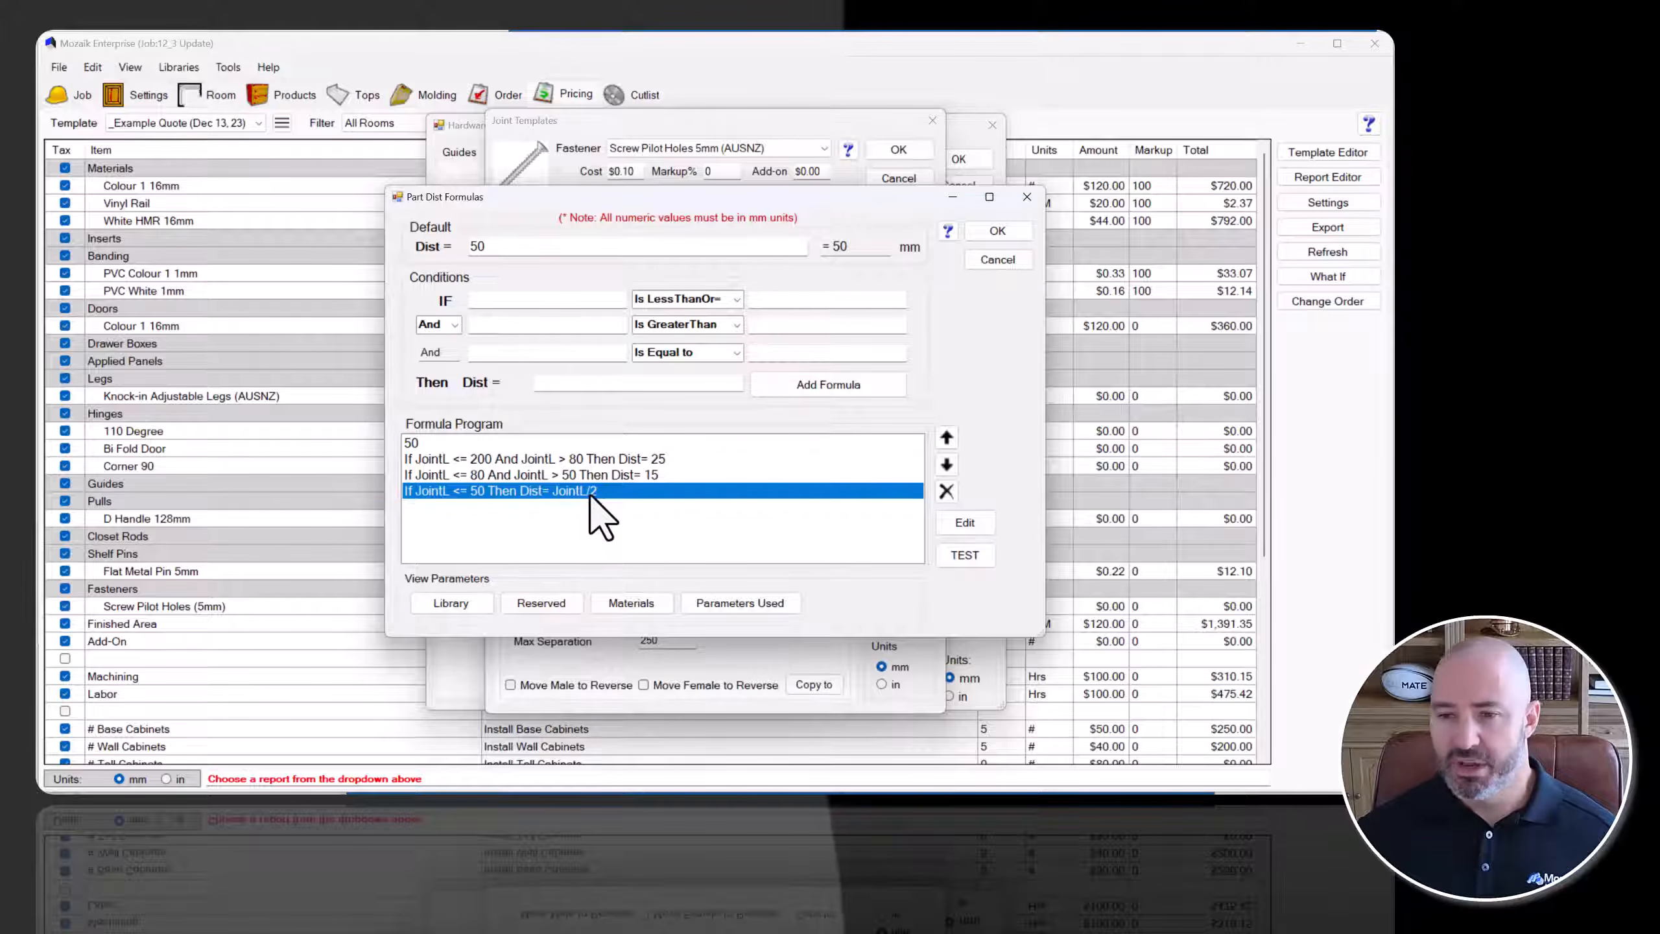
{"action": "left_click", "coordinate": [986, 230]}
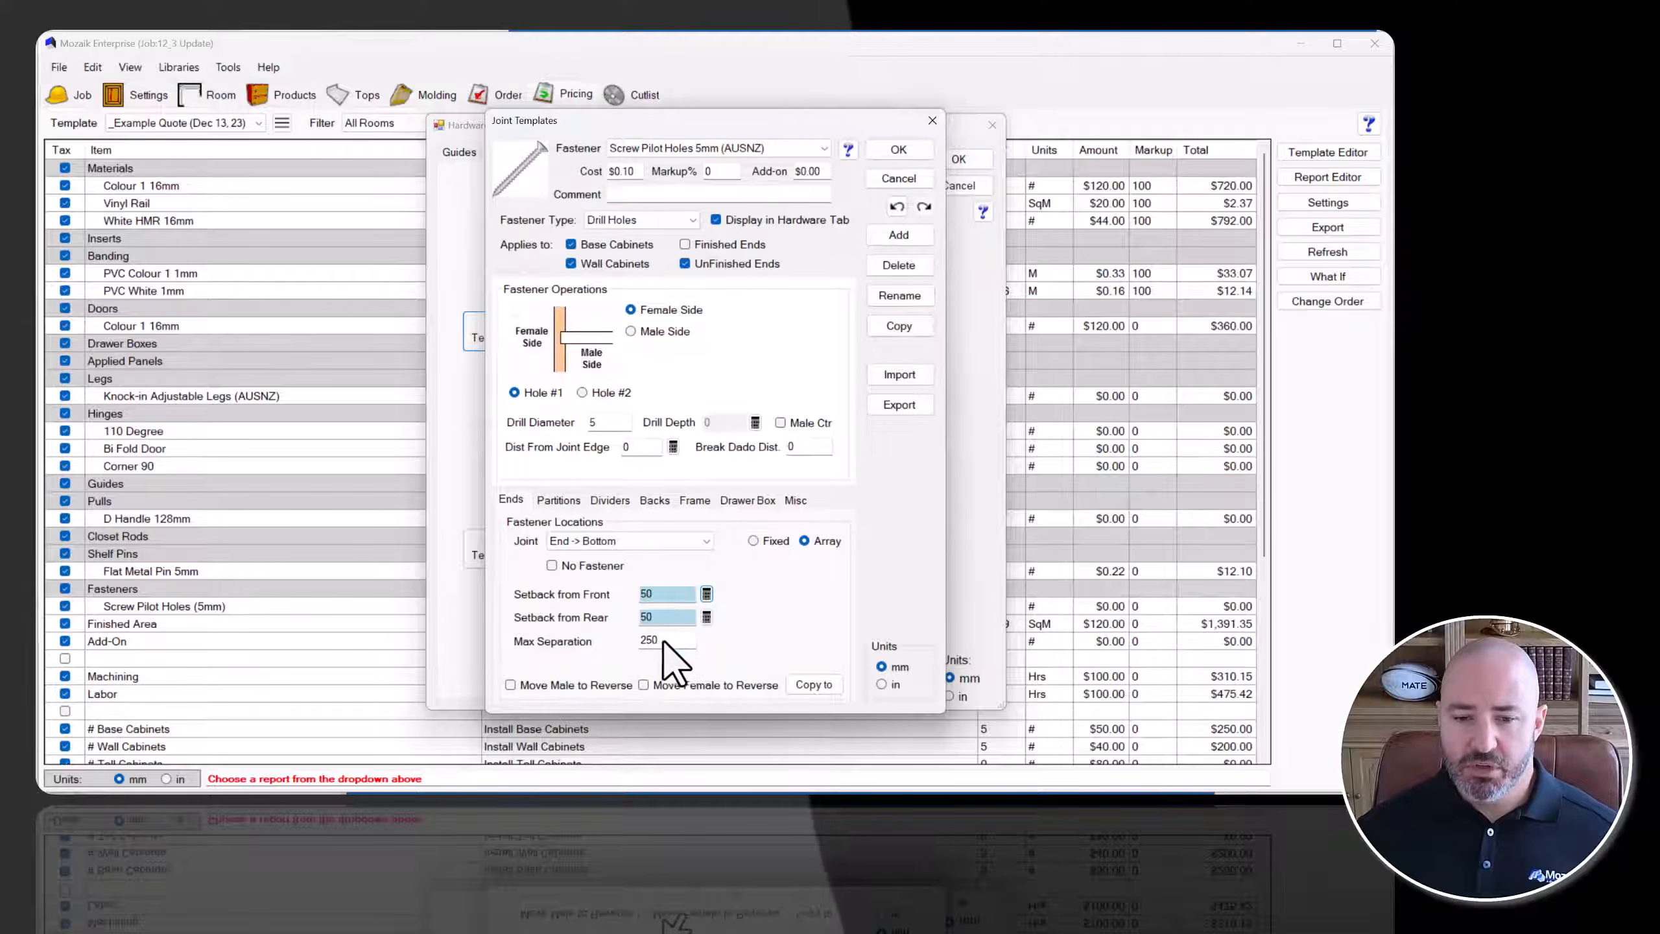
Check the pilot hole joint's maximum separation, and accept the Joint Templates and Hardware Library windows.
{"action": "left_click_drag", "start_coordinate": [633, 638], "coordinate": [674, 647]}
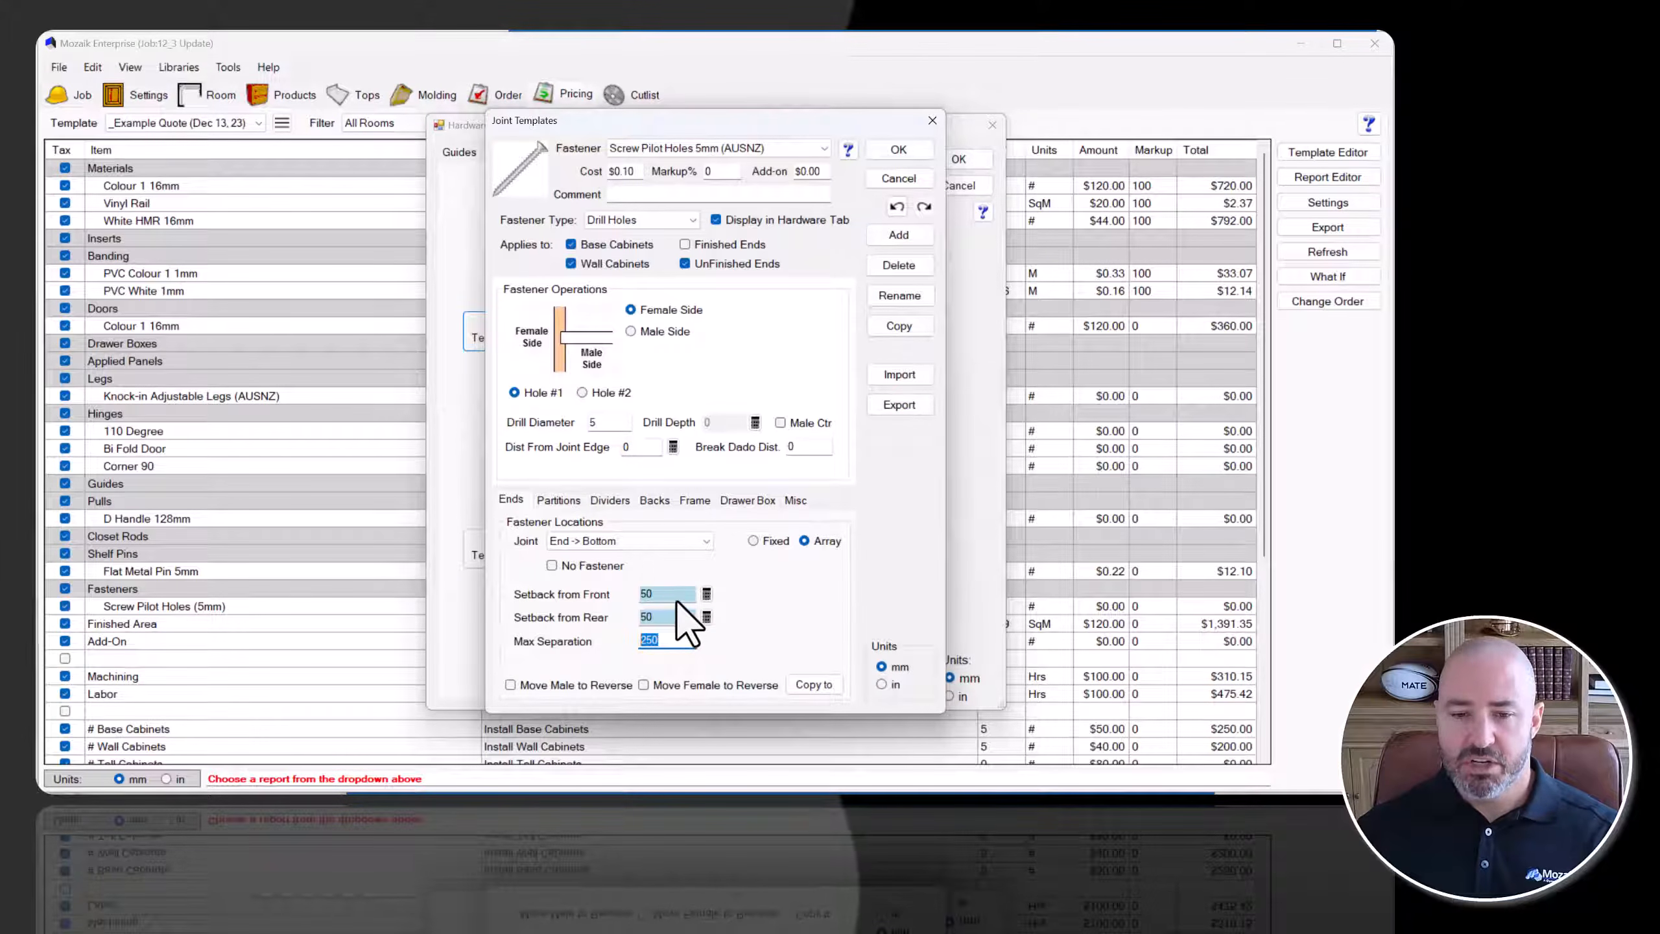
{"action": "left_click", "coordinate": [898, 152]}
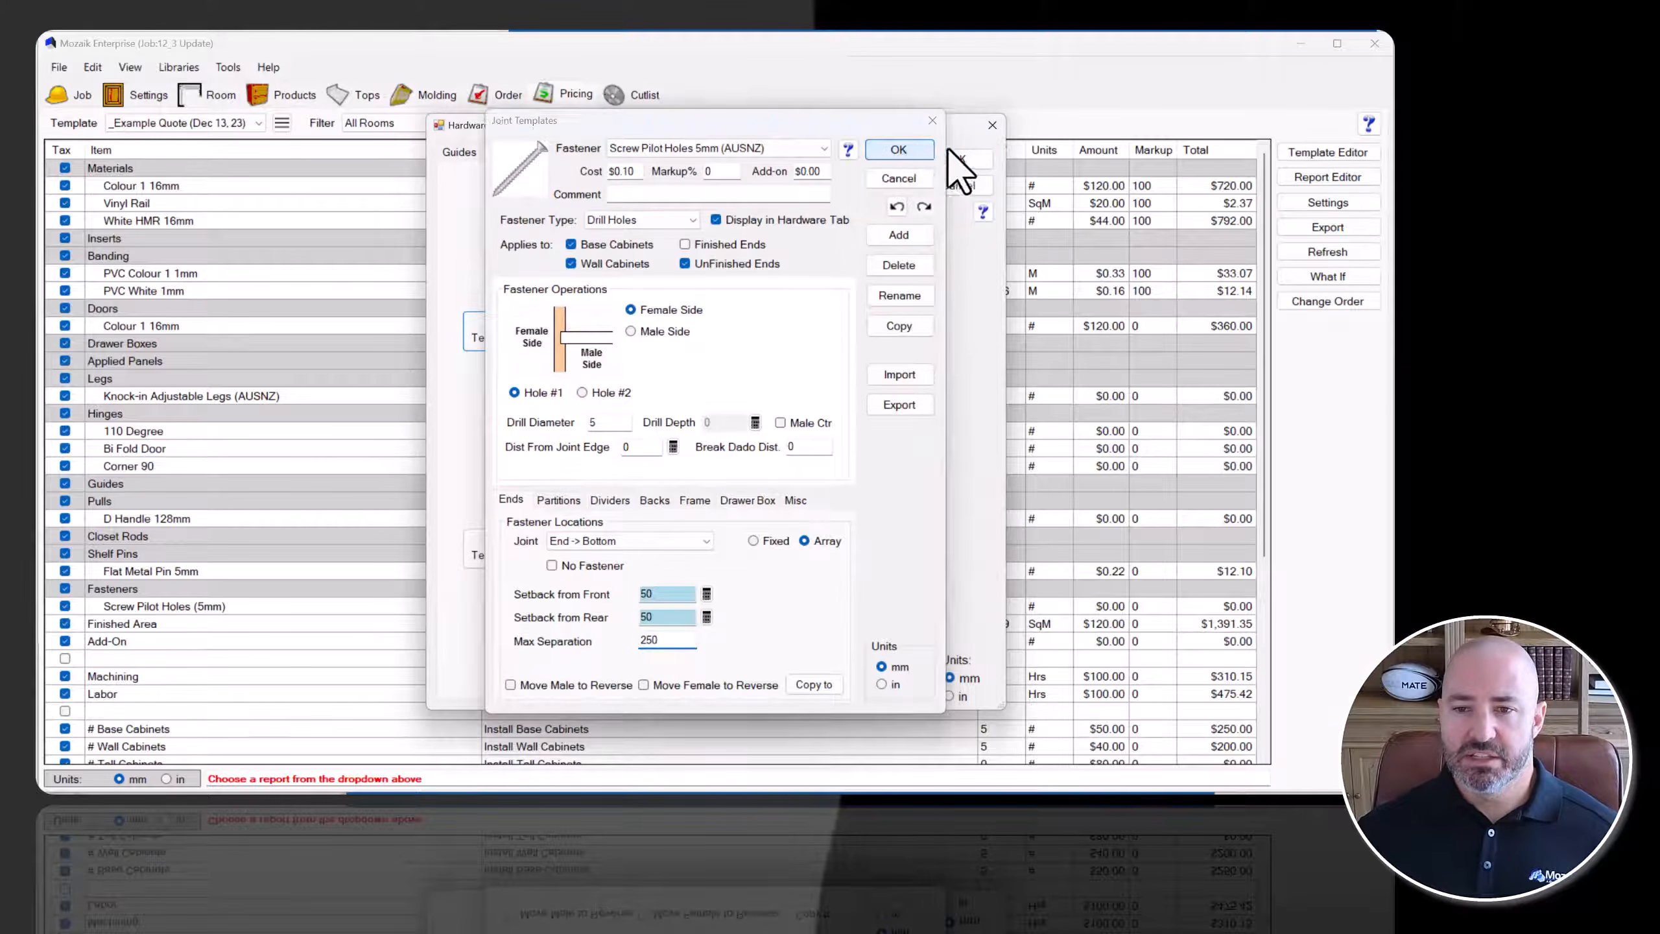
{"action": "left_click", "coordinate": [959, 159]}
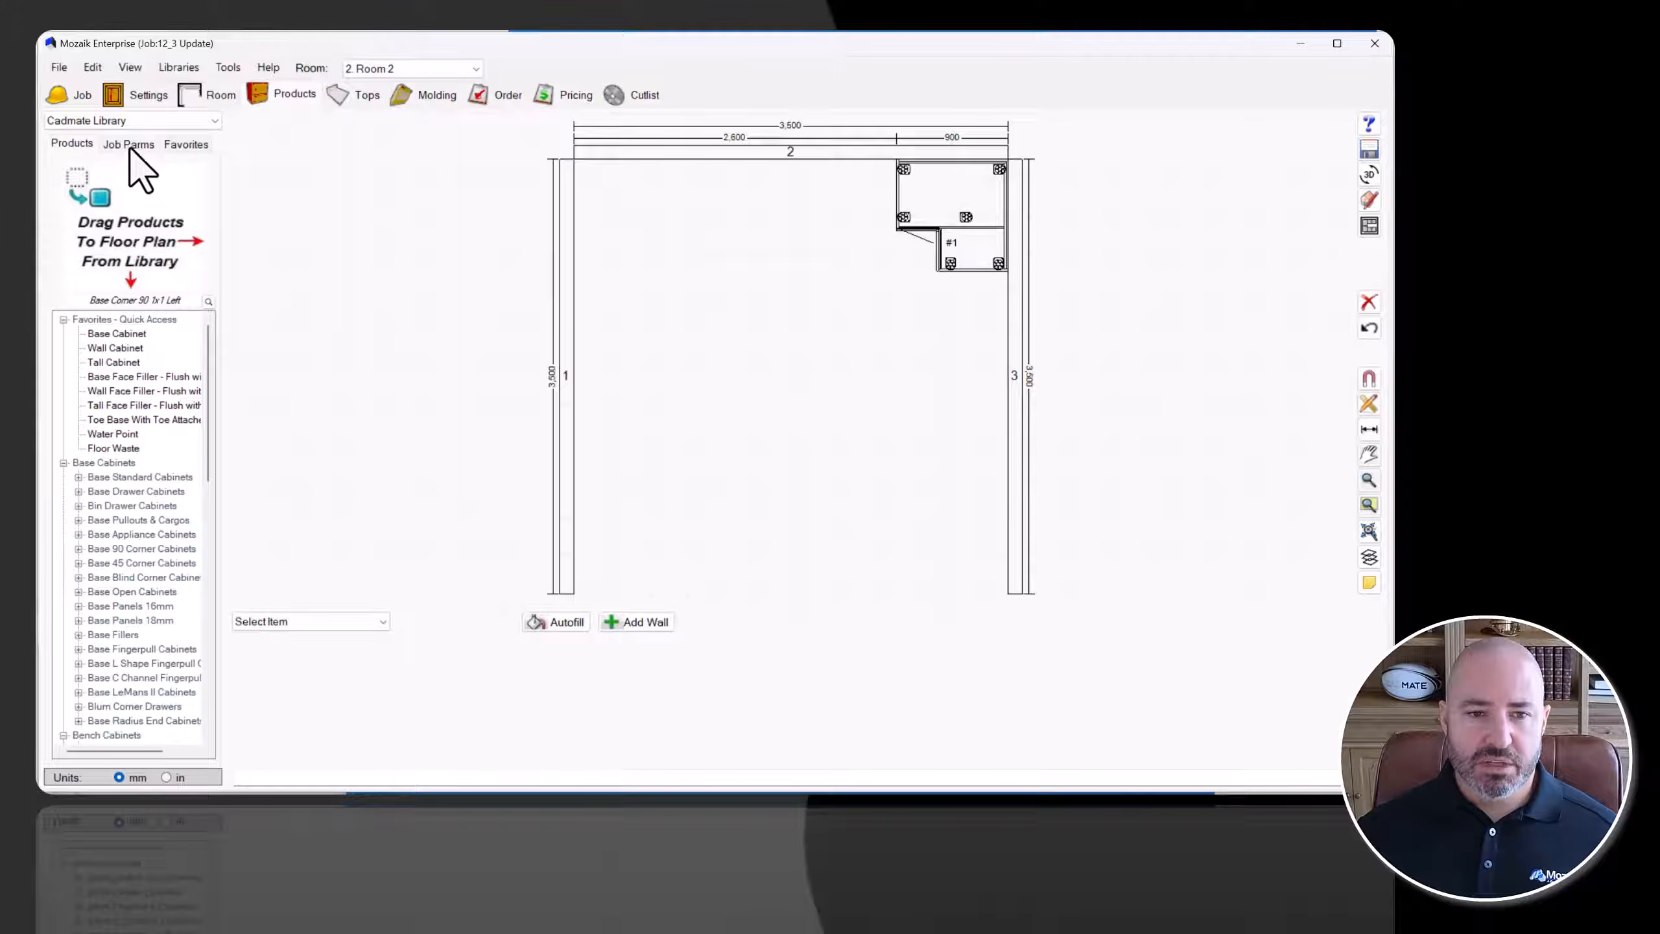
Set the JointFast1 fastener in the job parameters to Screw Pilot Holes 5mm (AUSNZ).
{"action": "left_click", "coordinate": [129, 143]}
{"action": "left_click", "coordinate": [63, 369]}
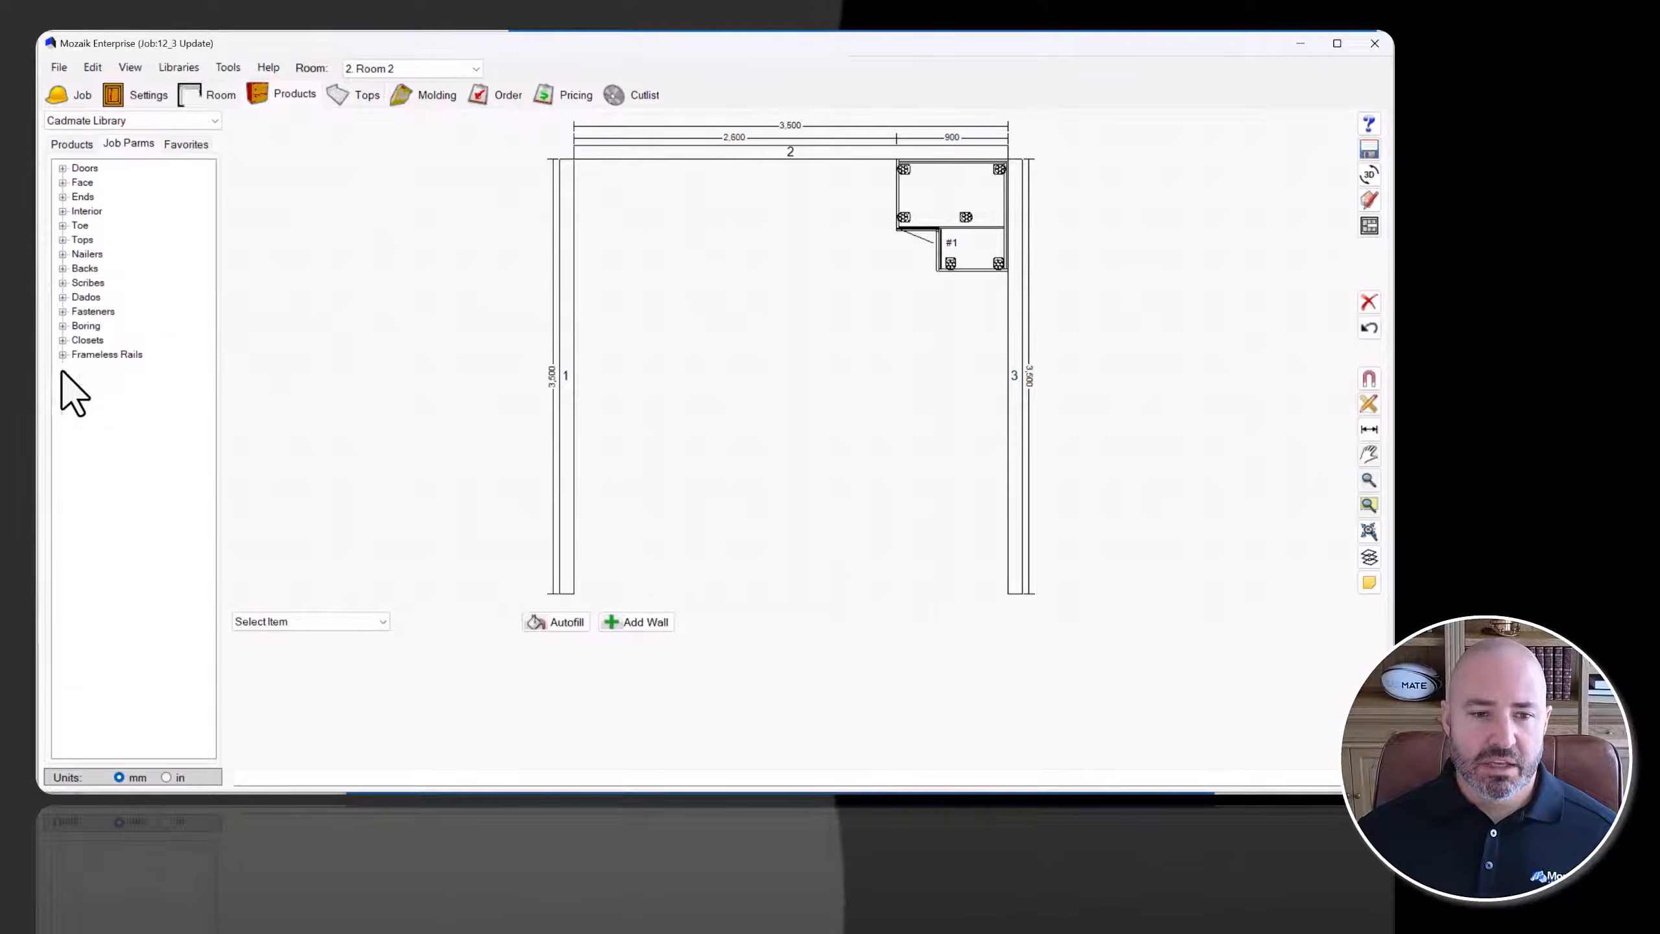
{"action": "left_click", "coordinate": [63, 312]}
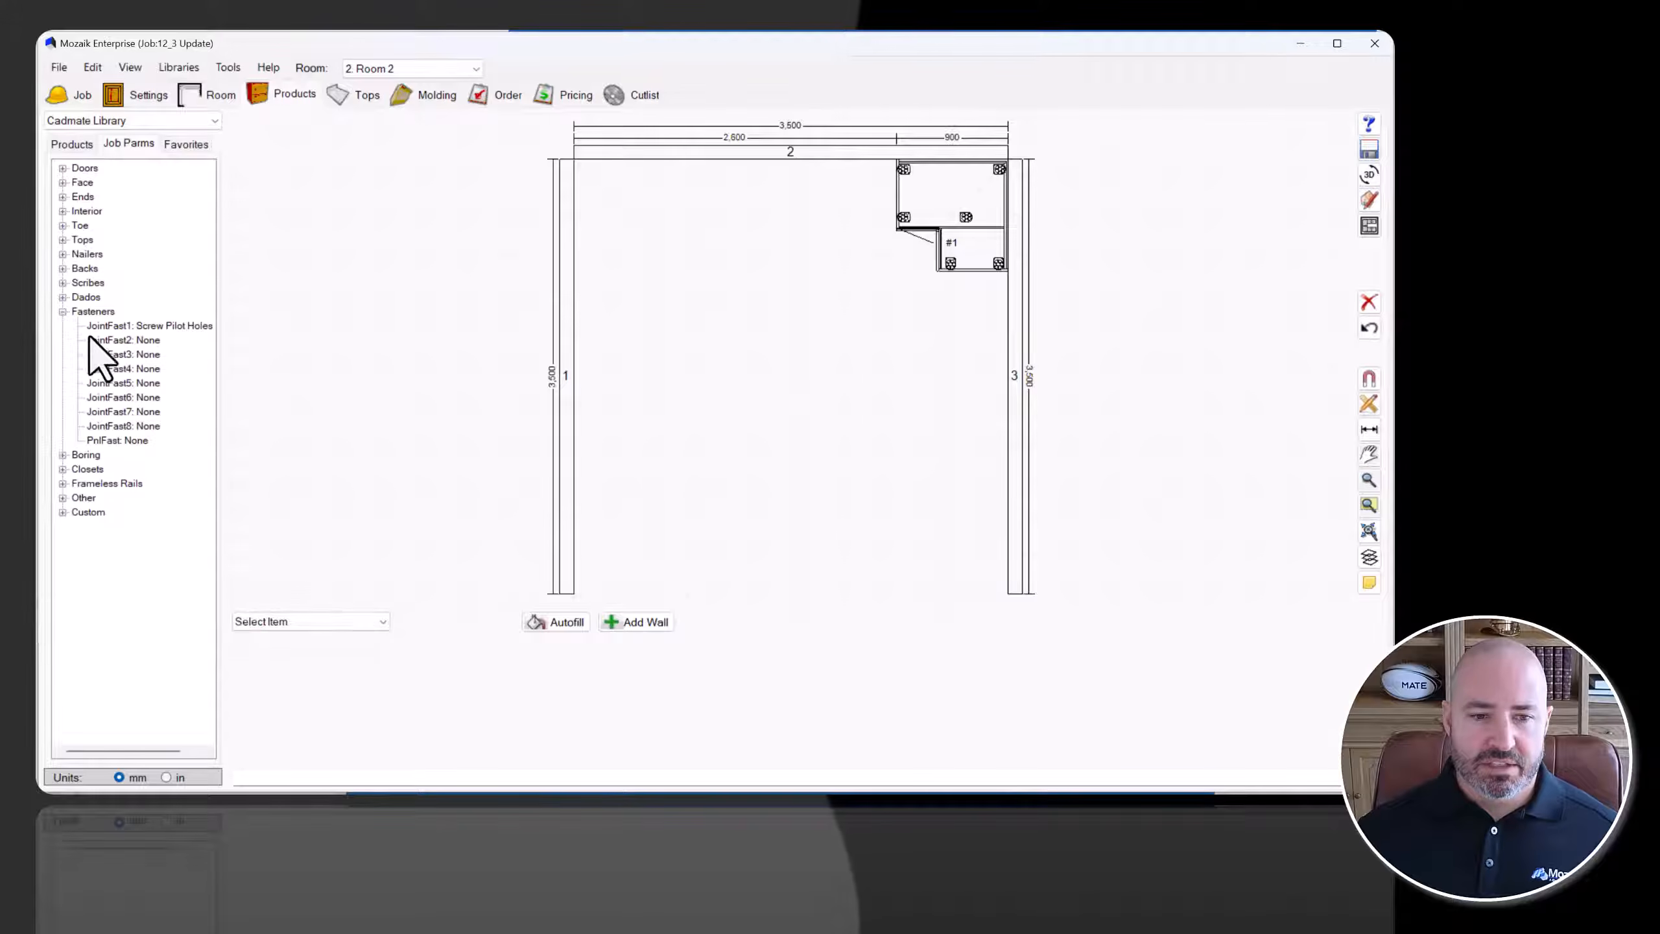
{"action": "left_click", "coordinate": [161, 325]}
{"action": "double_click", "coordinate": [173, 327]}
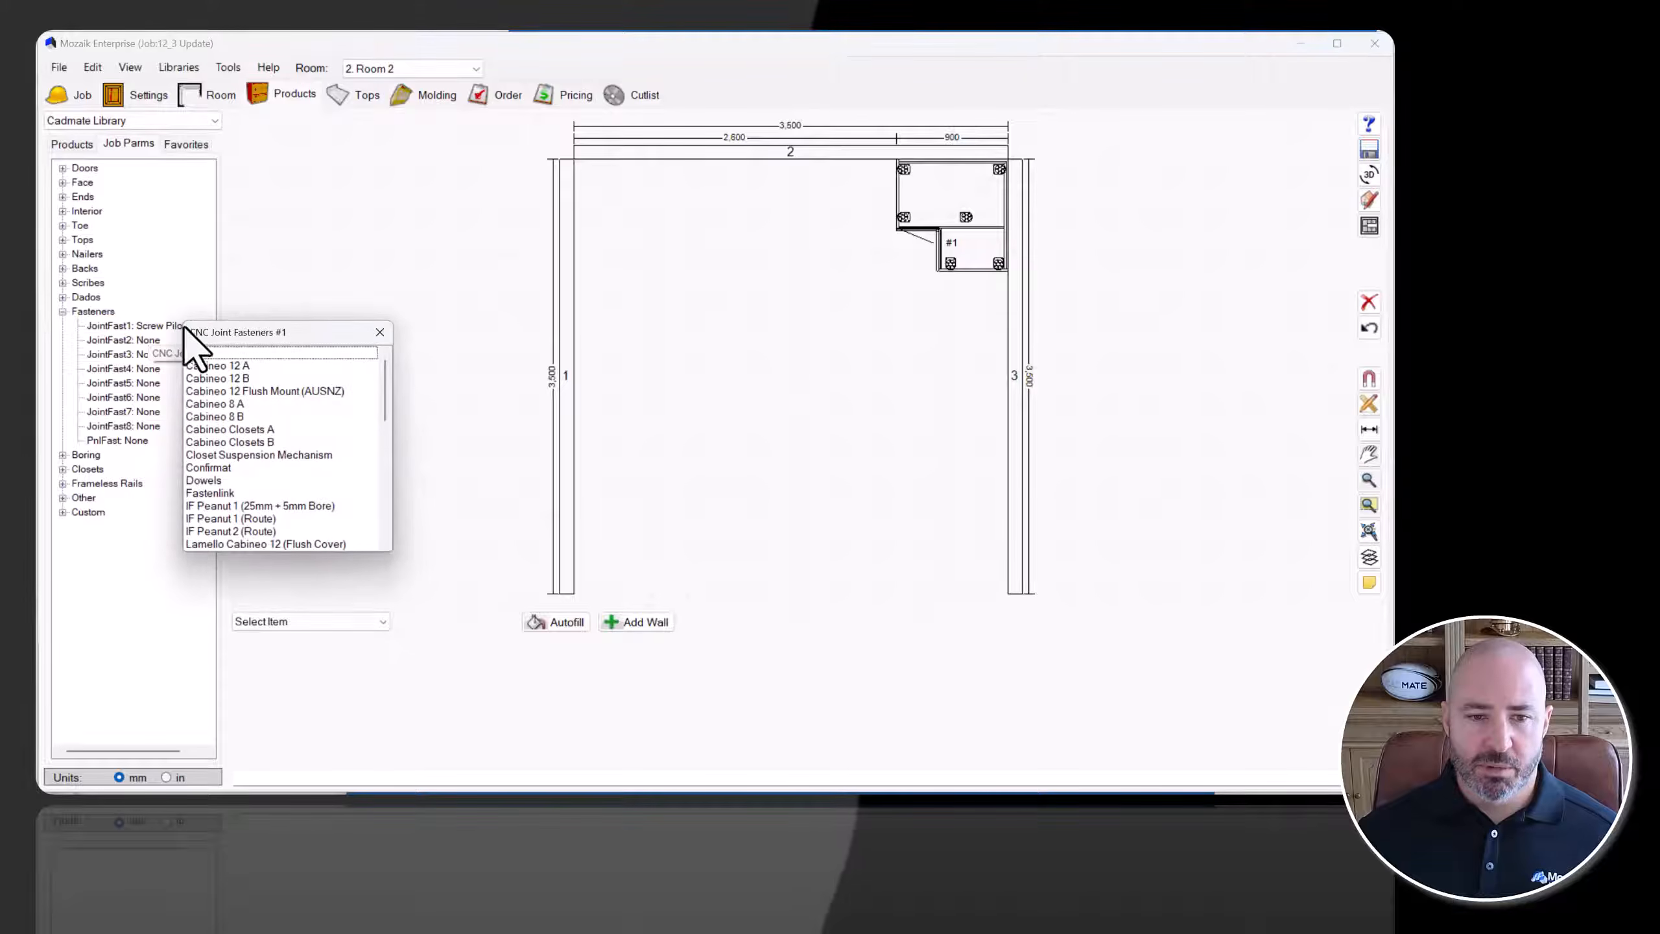
{"action": "scroll", "coordinate": [282, 453], "scroll_direction": "down", "scroll_amount": 10}
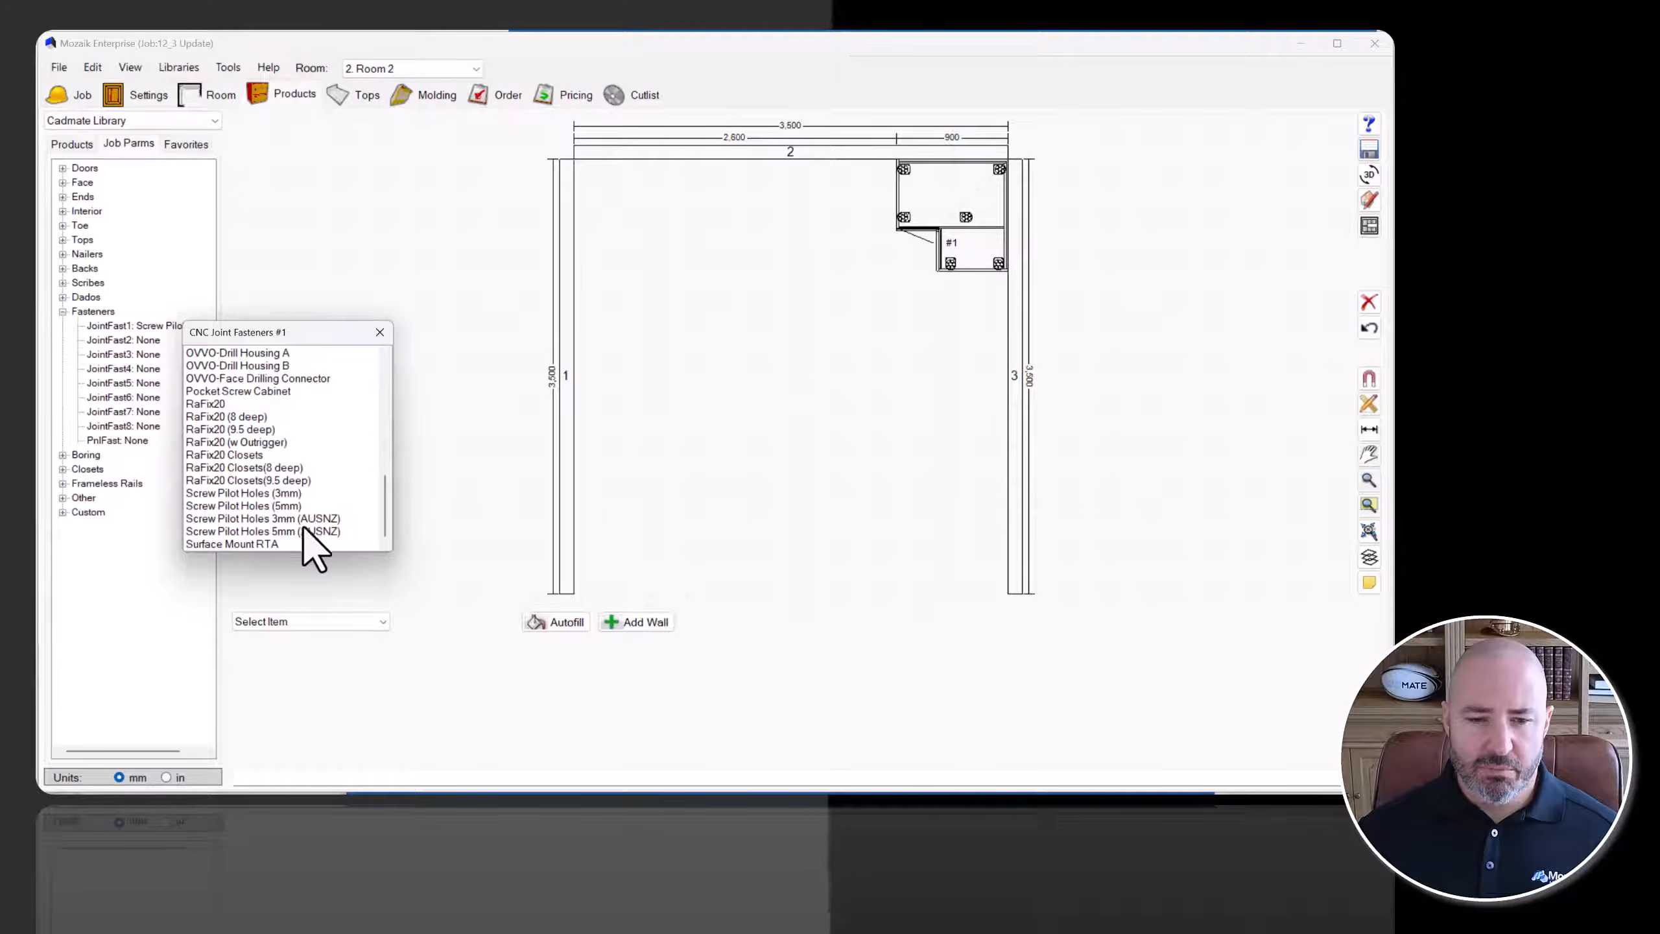
{"action": "left_click", "coordinate": [295, 530]}
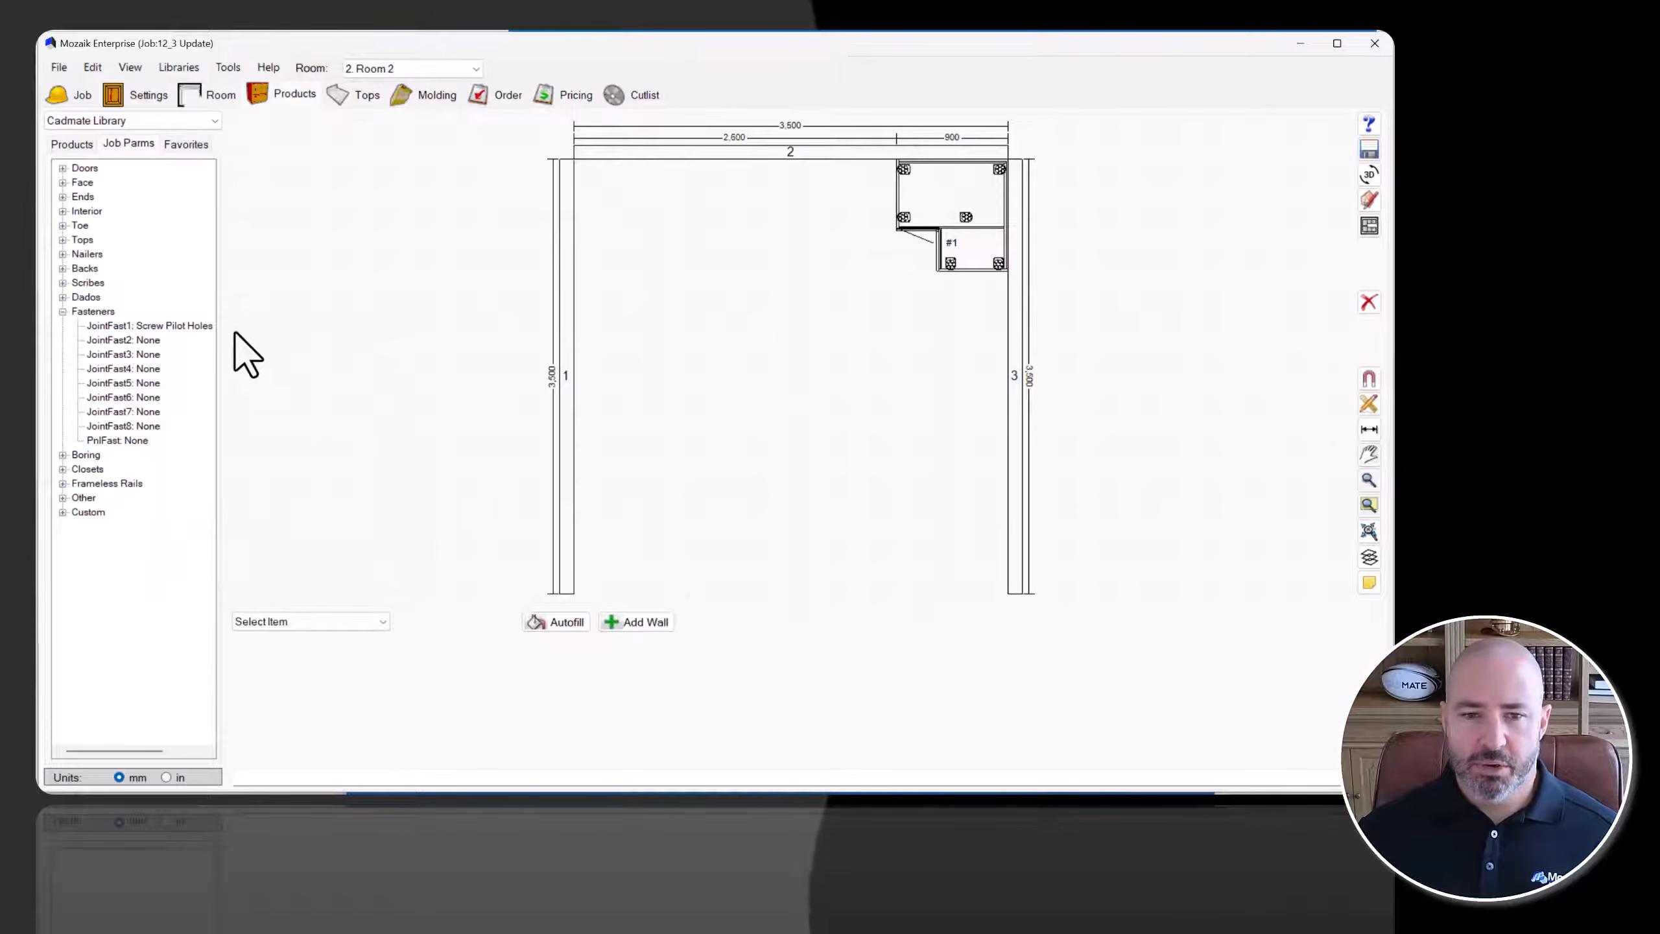
Place a Wall Cabinet from the quick-access favorites on wall 2, at position about 300 mm, and open its Product Editor.
{"action": "left_click", "coordinate": [68, 143]}
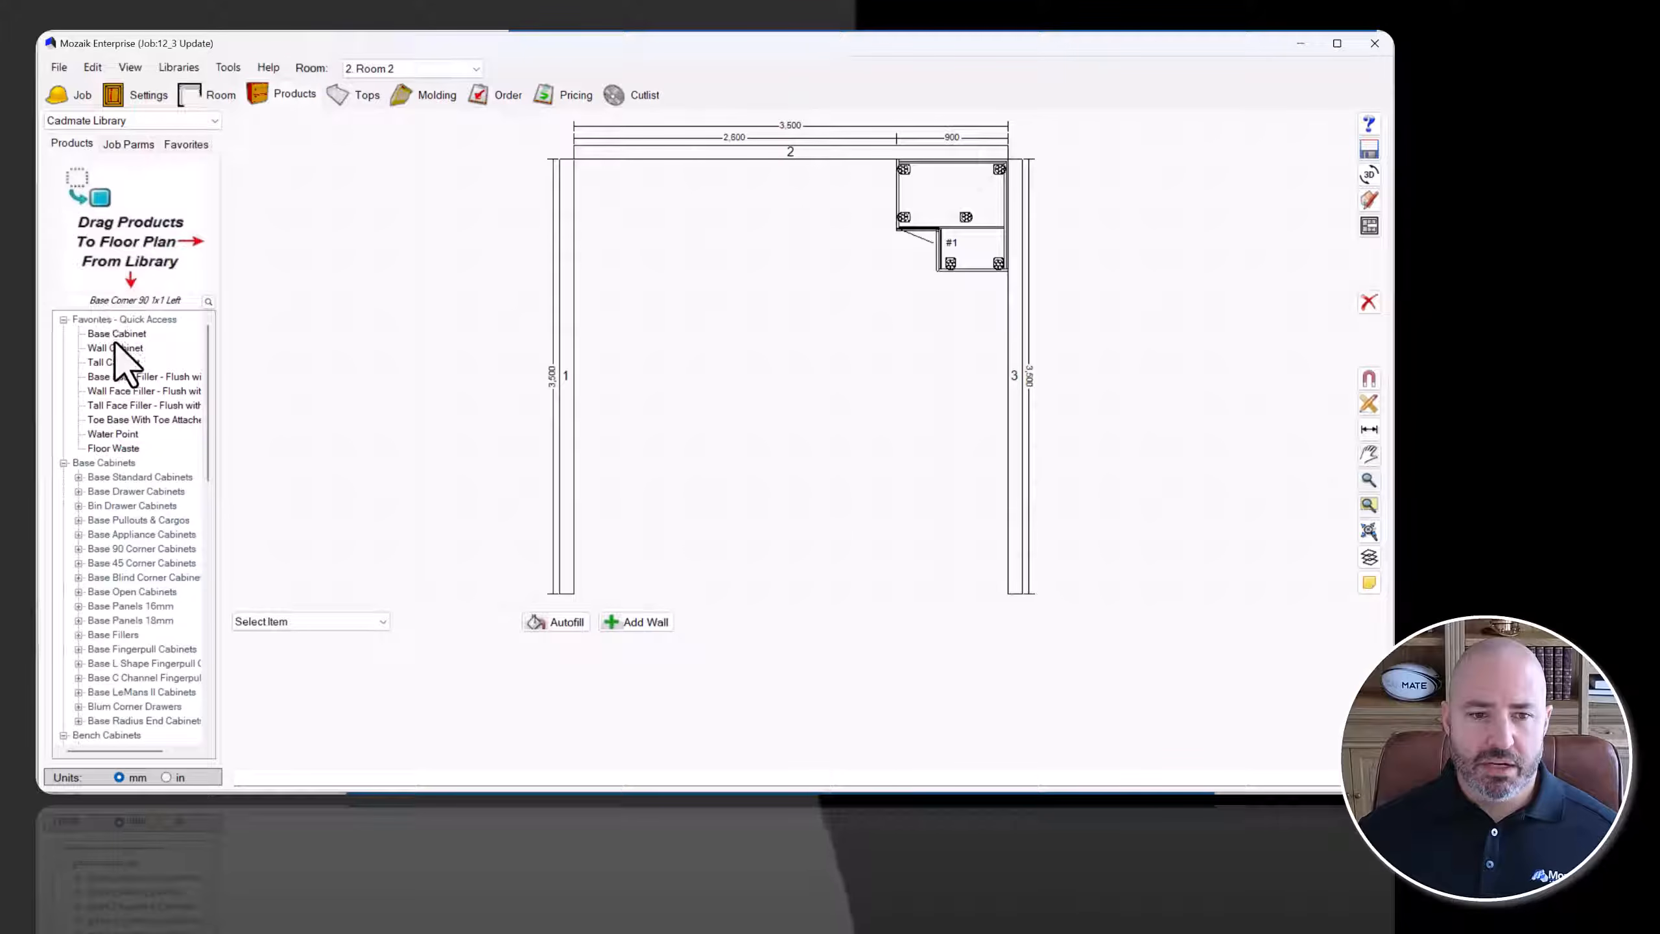
{"action": "left_click_drag", "start_coordinate": [112, 352], "coordinate": [679, 182]}
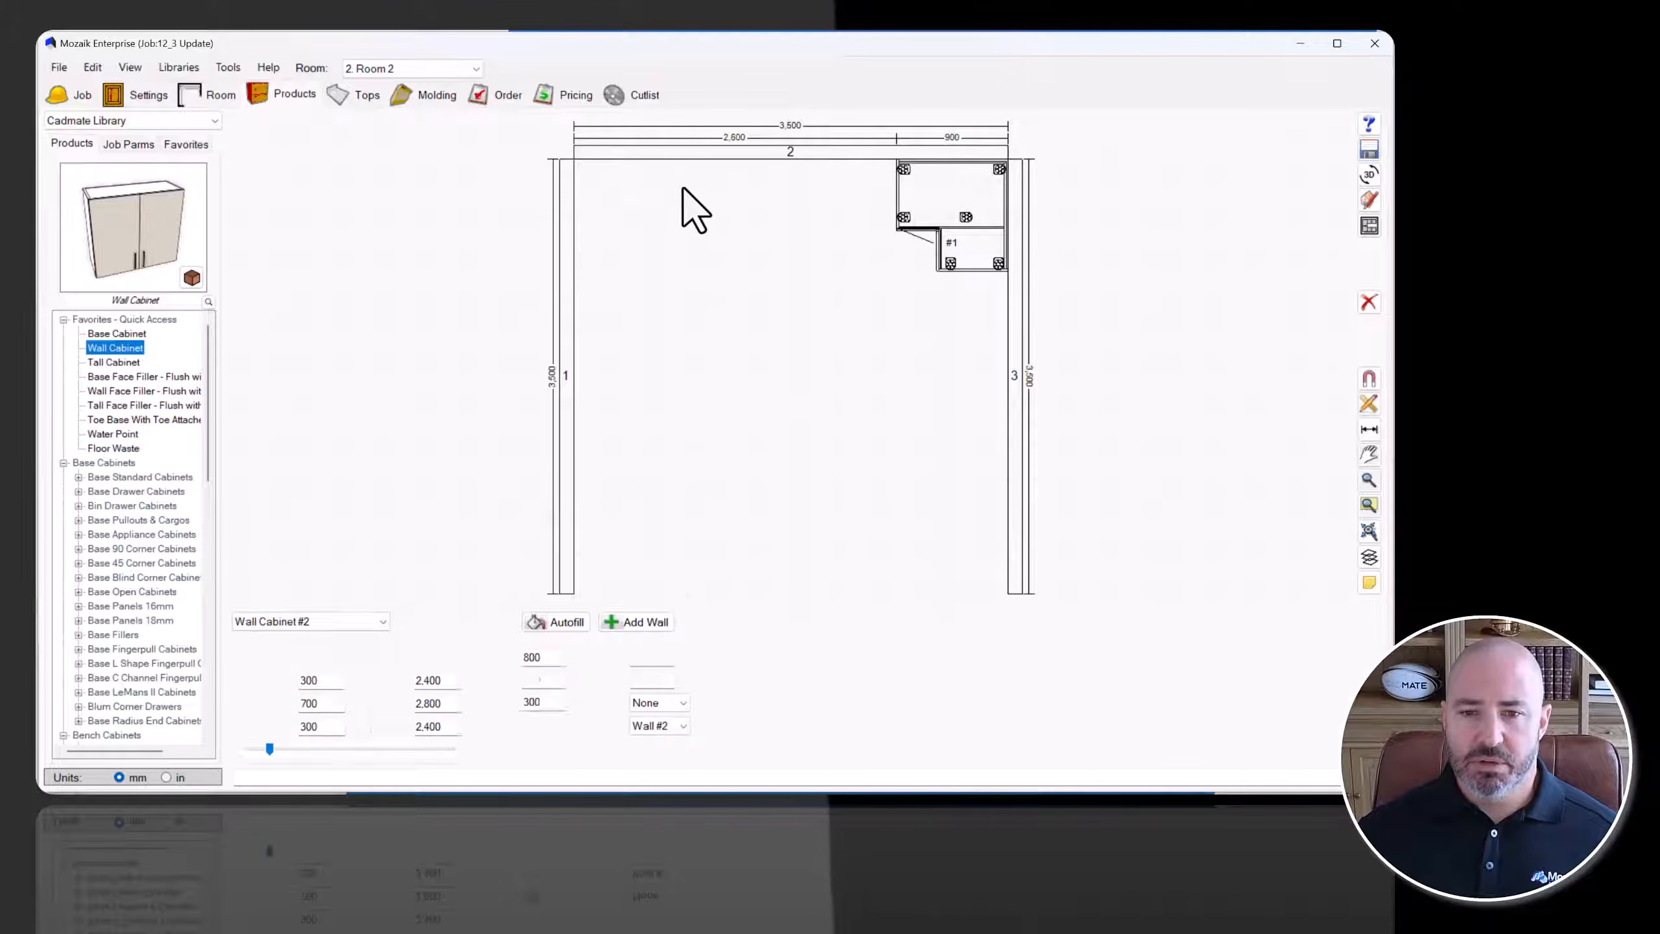
{"action": "double_click", "coordinate": [683, 179]}
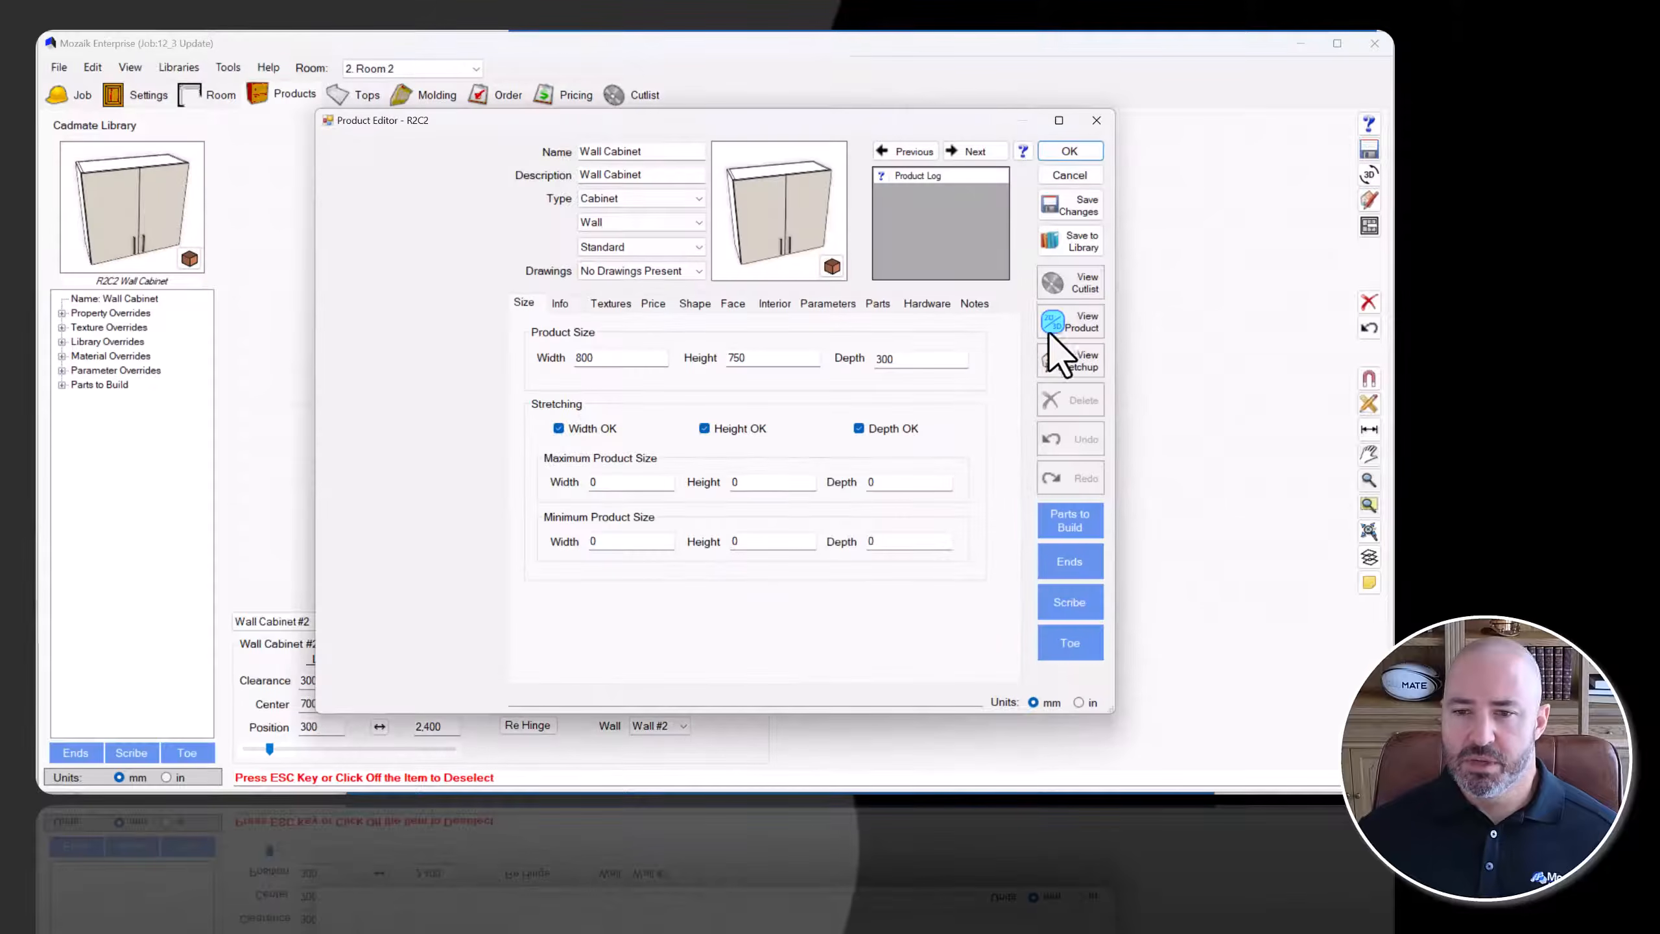
Open the wall cabinet in the Product Viewer and show it in Perspective view.
{"action": "left_click", "coordinate": [1064, 324]}
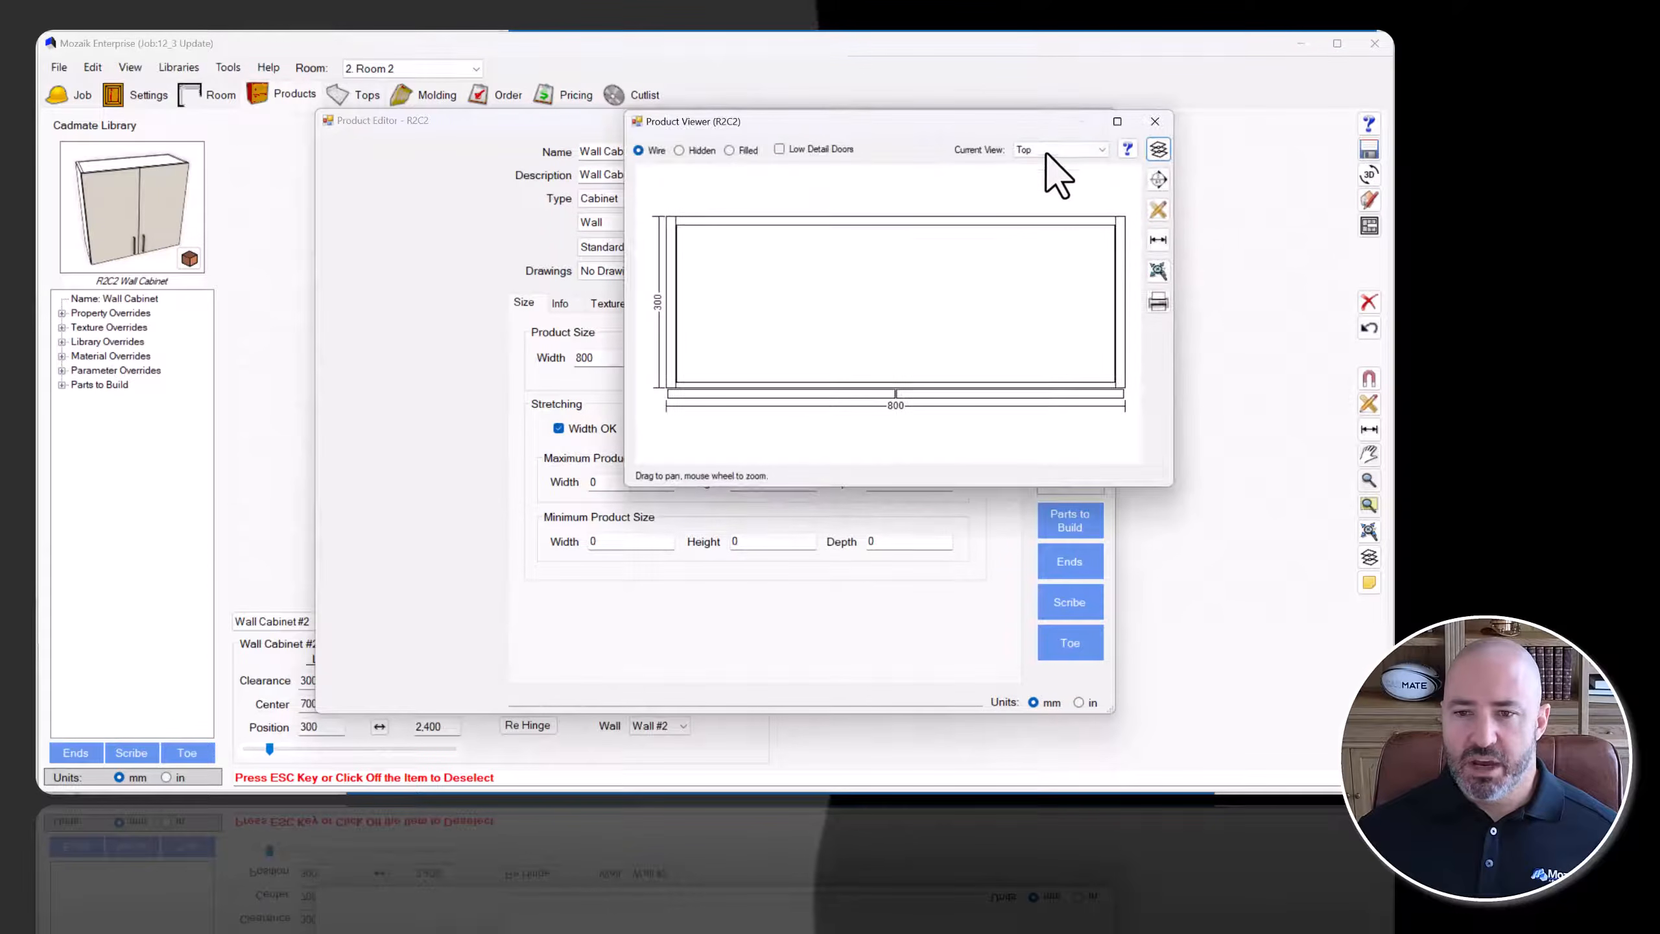
{"action": "left_click", "coordinate": [1045, 150]}
{"action": "left_click", "coordinate": [1039, 216]}
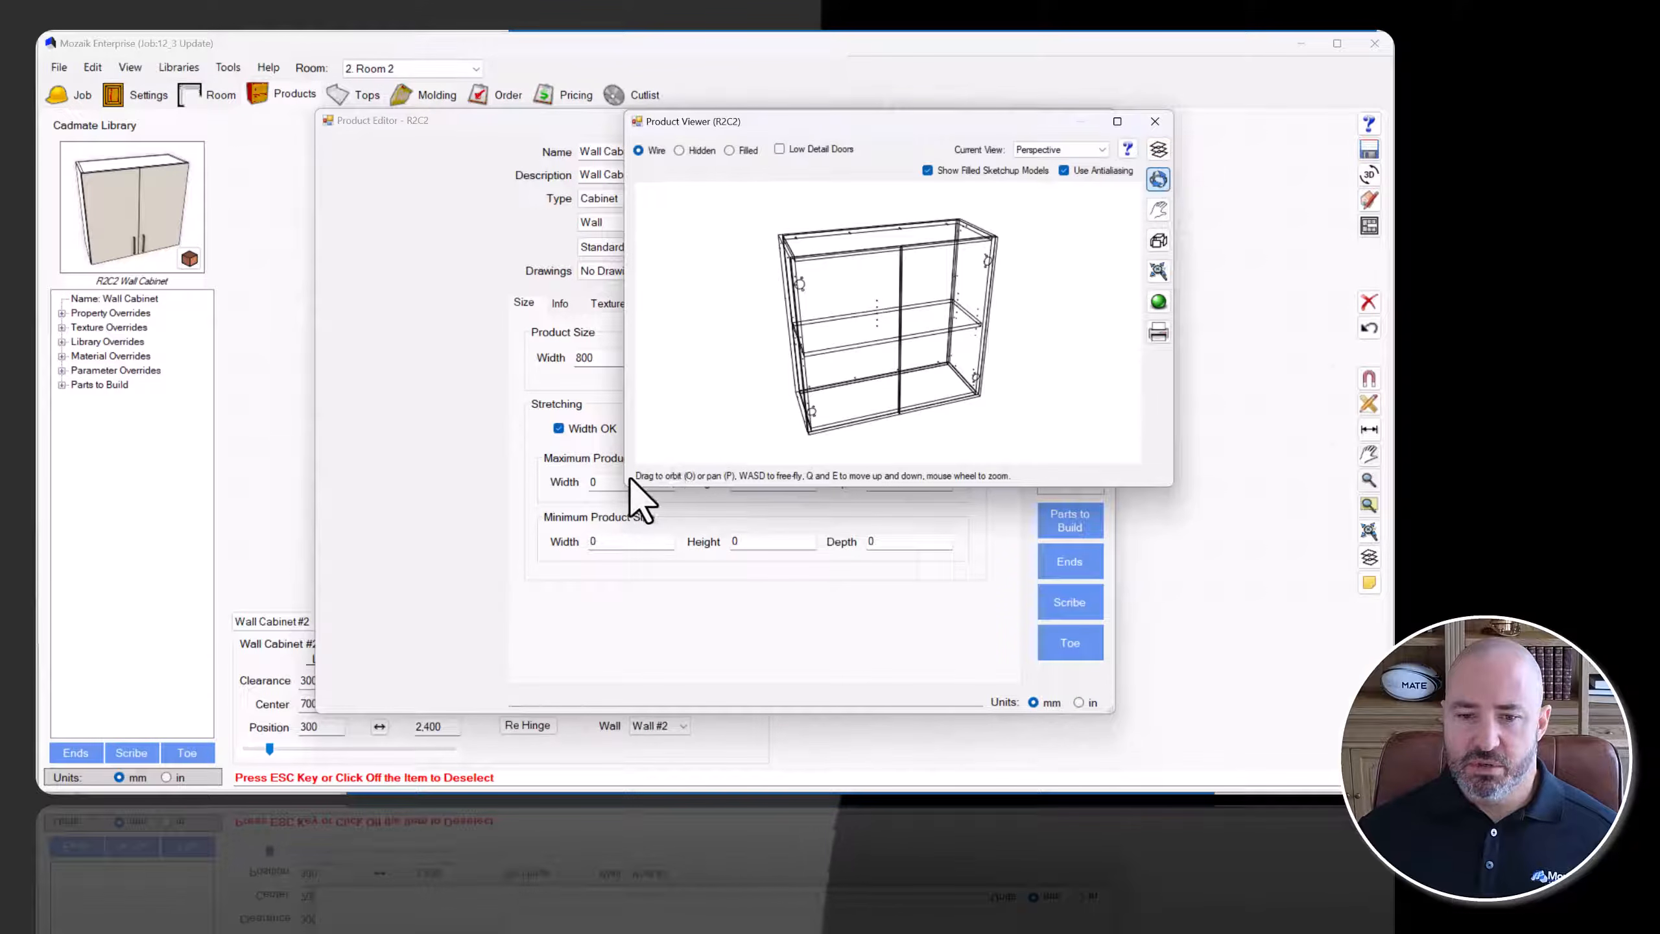
Enlarge the Product Viewer, show the wall cabinet filled, inspect the pilot holes on its back and side, and close the viewer.
{"action": "left_click_drag", "start_coordinate": [626, 485], "coordinate": [555, 398]}
{"action": "left_click", "coordinate": [467, 150]}
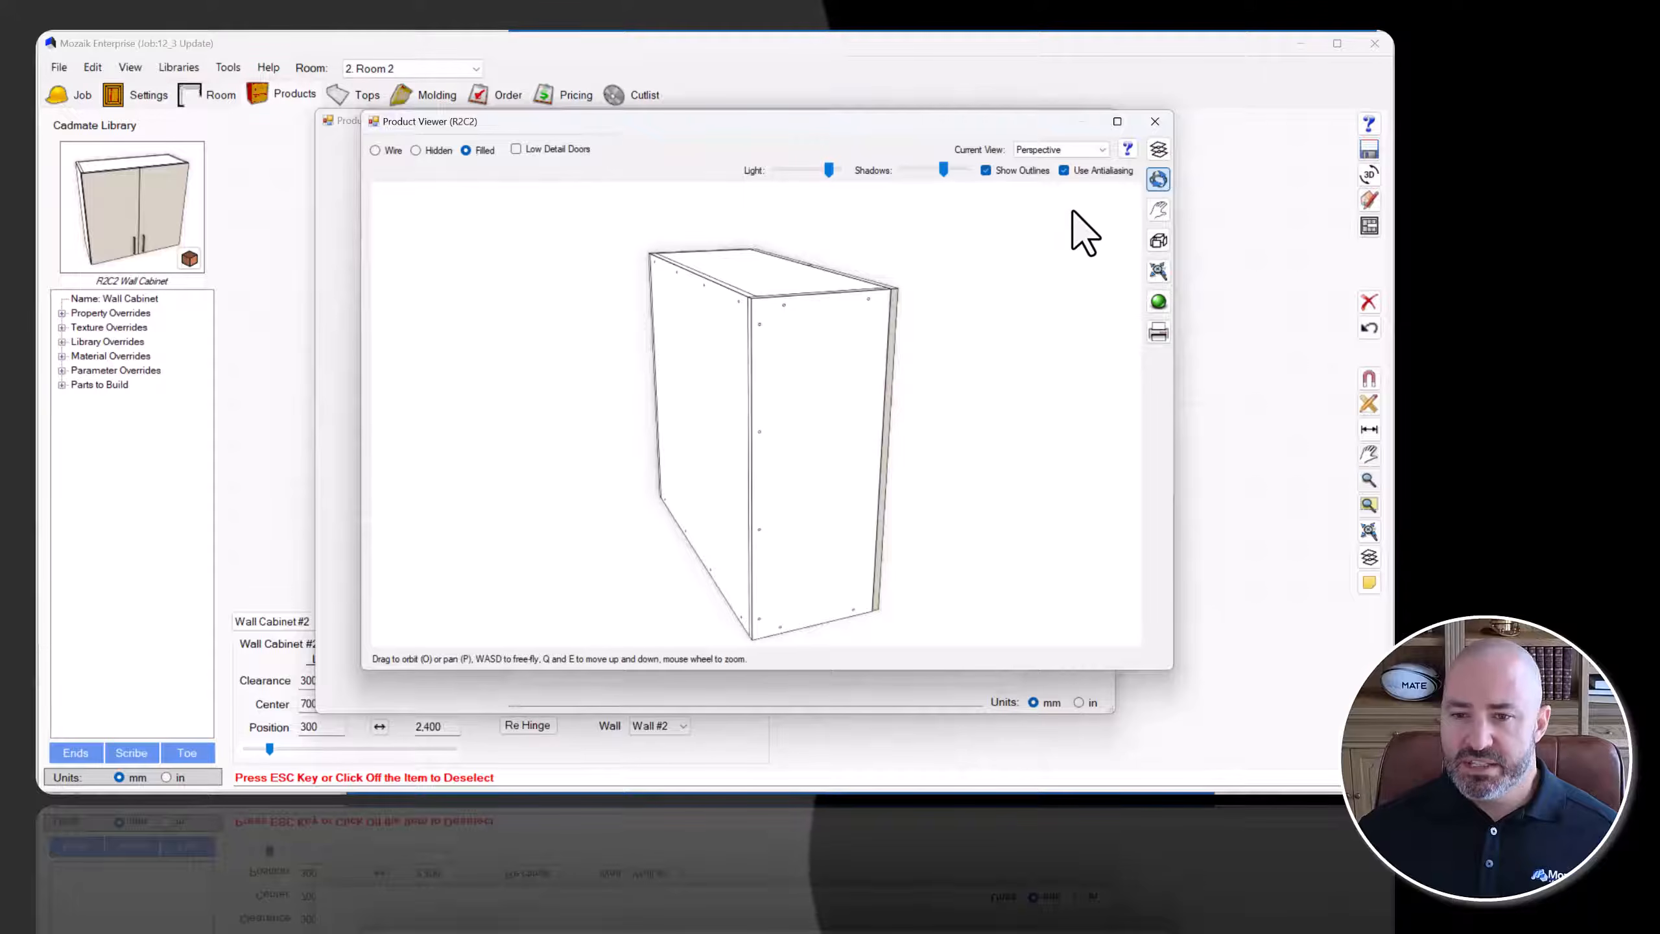
{"action": "mouse_move", "coordinate": [830, 431]}
{"action": "left_mouse_down"}
{"action": "mouse_move", "coordinate": [815, 486]}
{"action": "mouse_move", "coordinate": [824, 412]}
{"action": "left_mouse_up"}
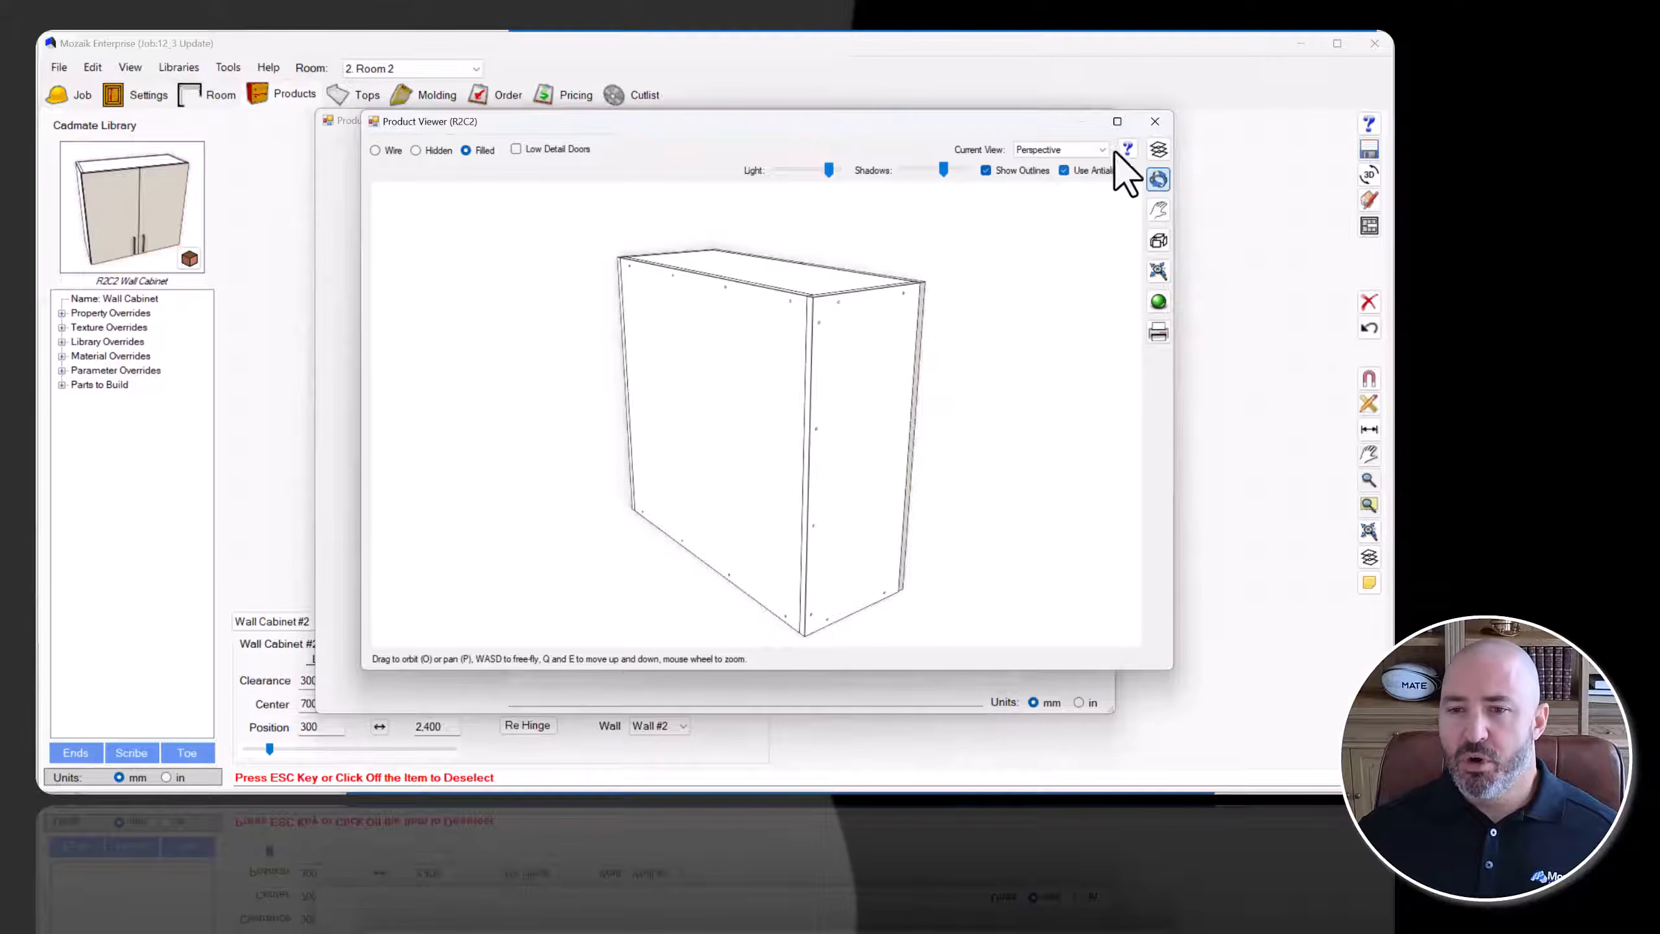
{"action": "left_click", "coordinate": [1154, 122]}
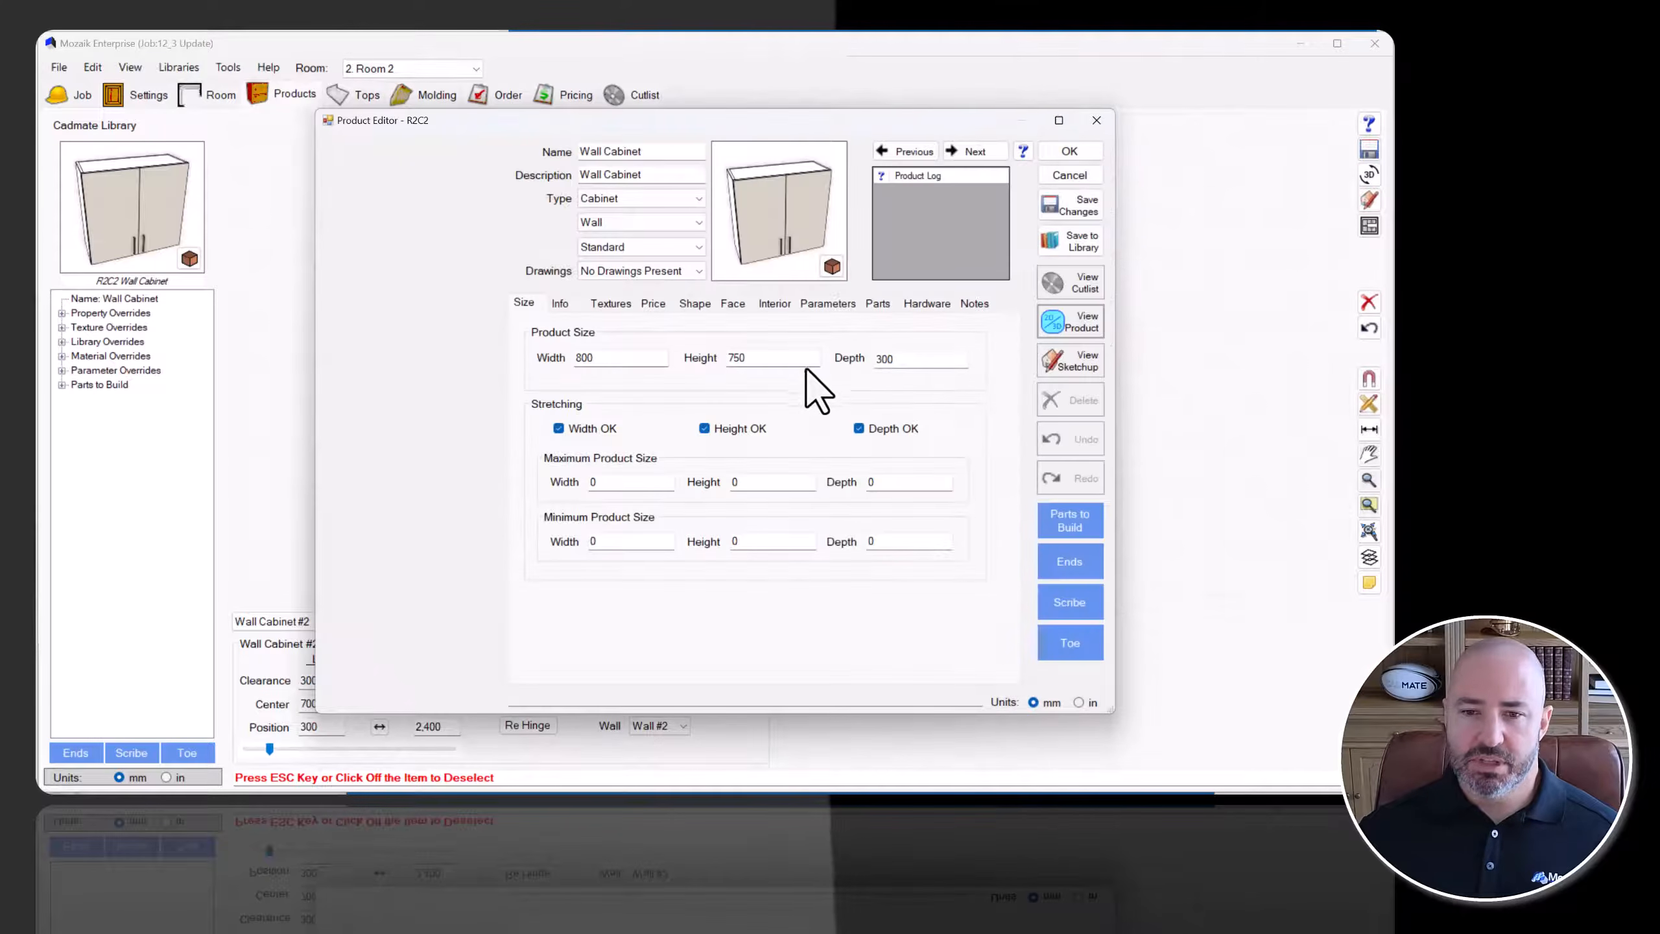
Set the wall cabinet's height to 1800 mm and reopen it in the Product Viewer.
{"action": "type", "text": "1800"}
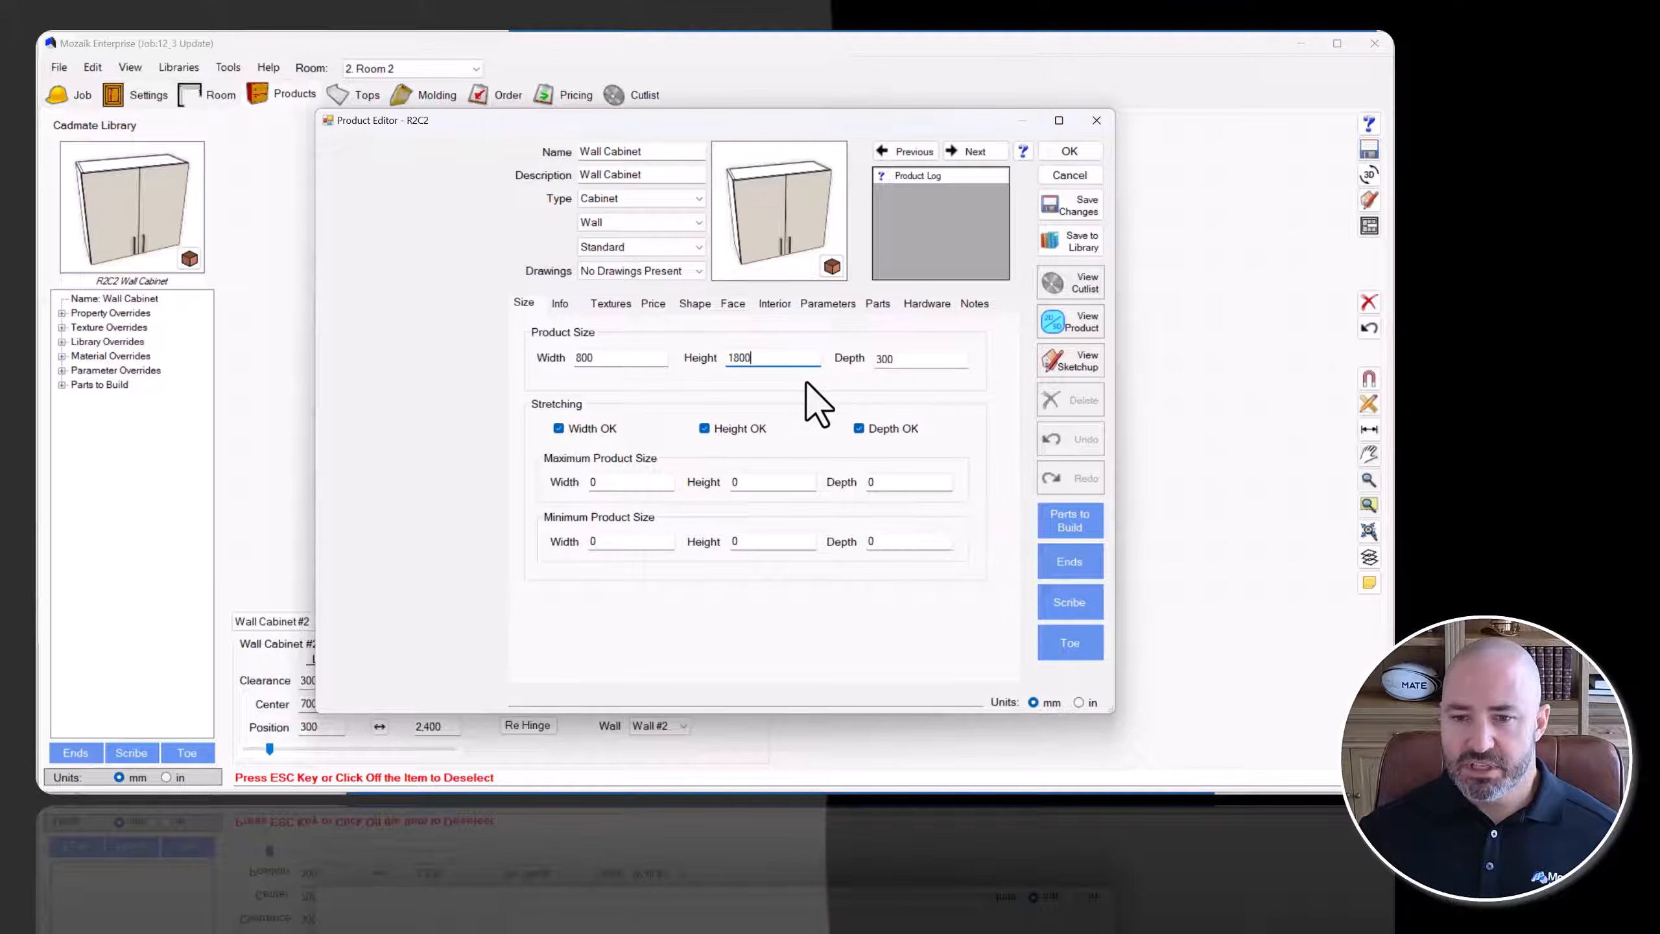
{"action": "left_click", "coordinate": [918, 358]}
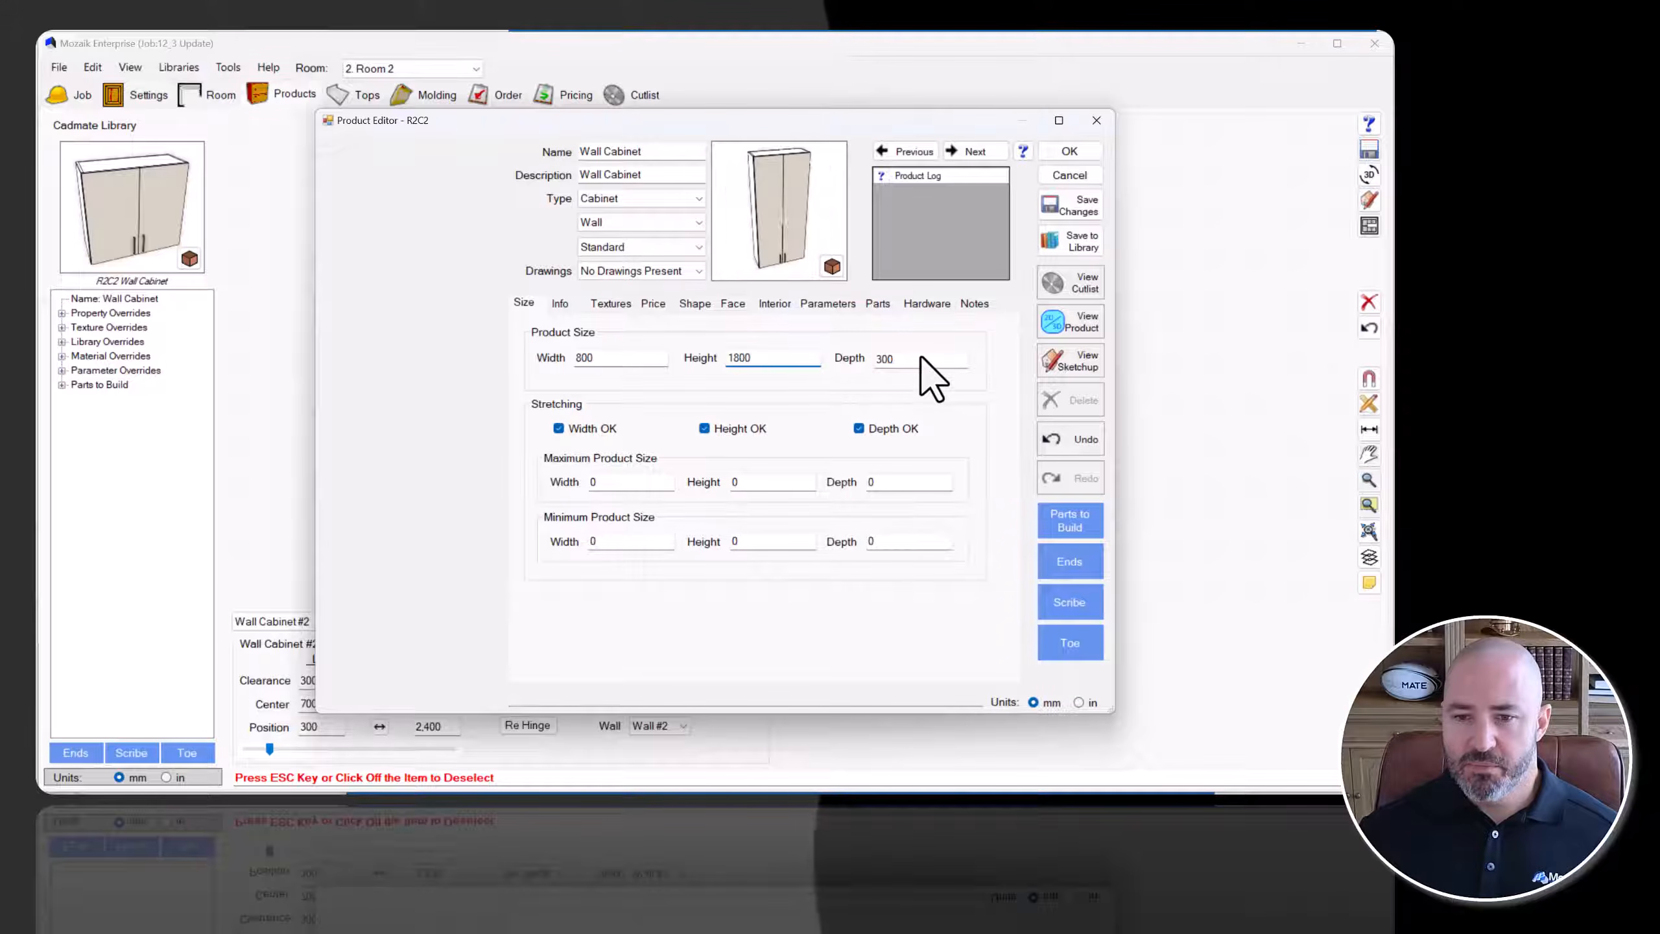
{"action": "left_click", "coordinate": [1101, 333]}
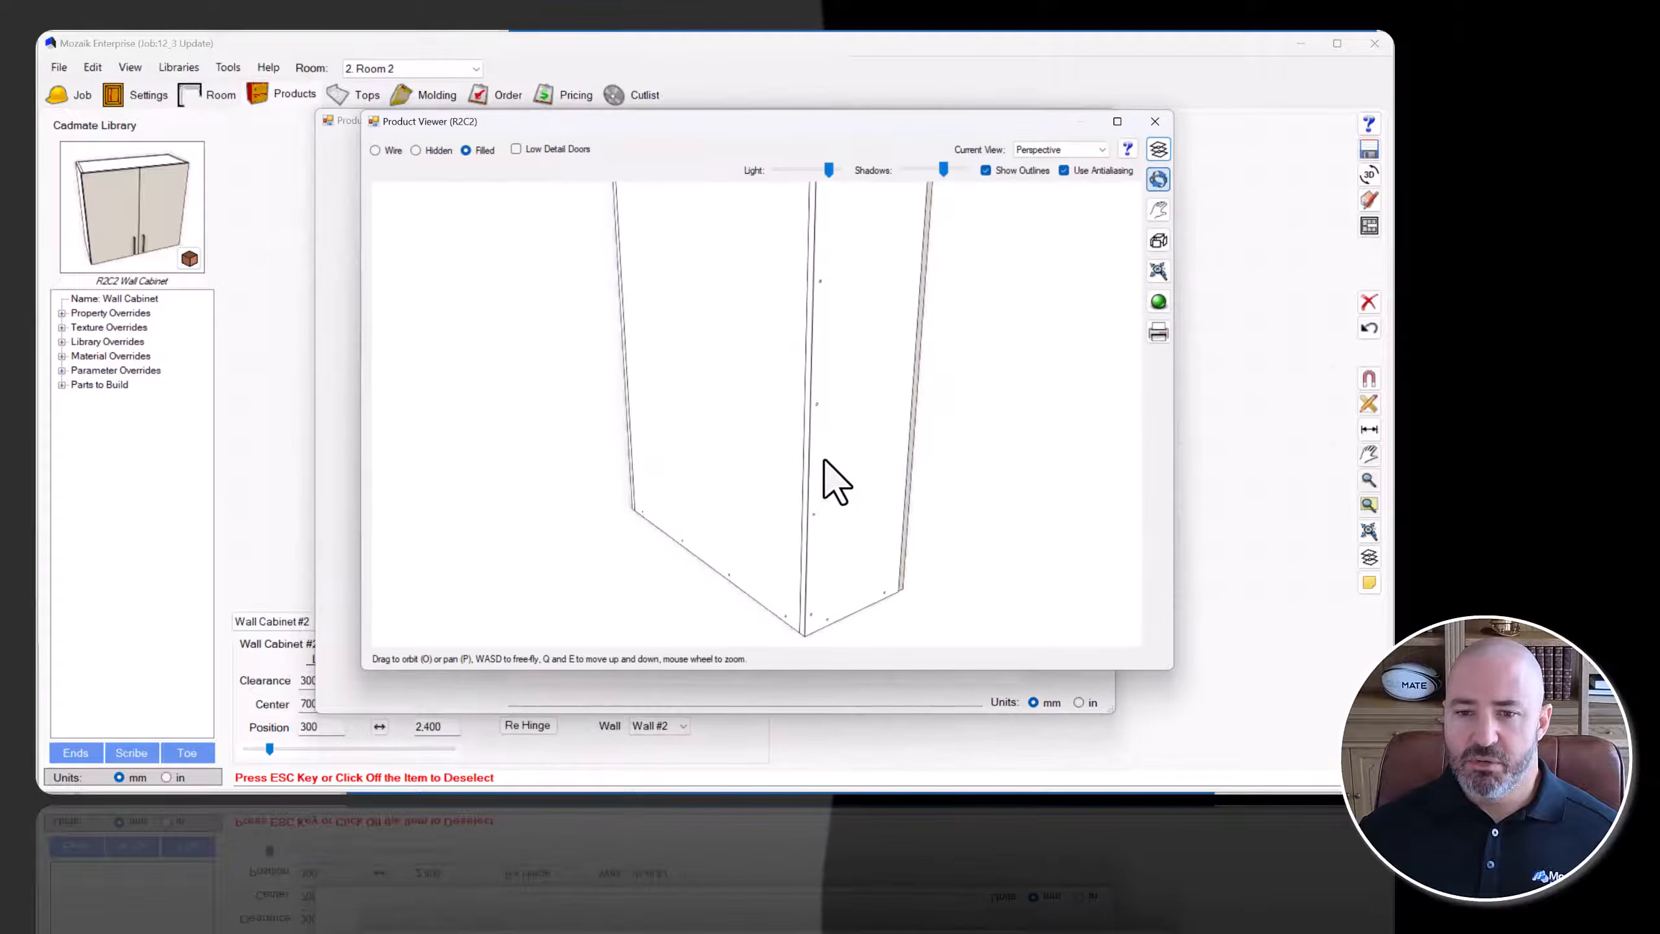
Examine the pilot hole spacing along the tall wall cabinet's side panels and top corner, and close the viewer.
{"action": "scroll", "coordinate": [823, 475], "scroll_direction": "down", "scroll_amount": 3}
{"action": "left_click_drag", "start_coordinate": [846, 409], "coordinate": [837, 408]}
{"action": "scroll", "coordinate": [847, 390], "scroll_direction": "down", "scroll_amount": 1}
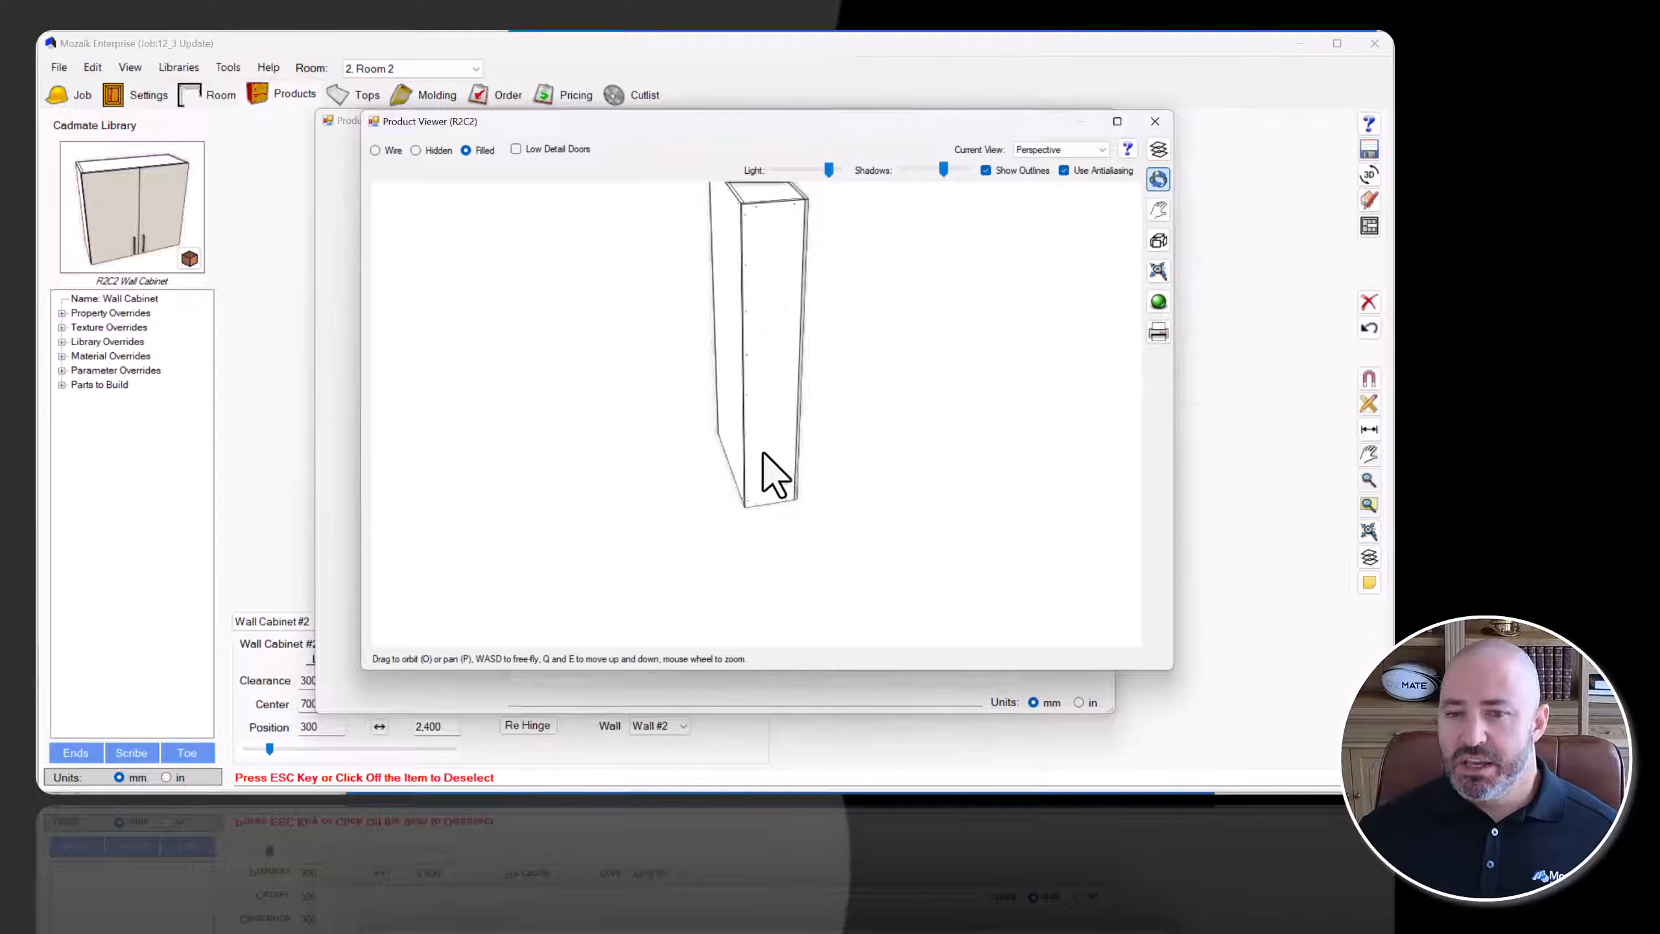
{"action": "left_click_drag", "start_coordinate": [759, 467], "coordinate": [789, 511]}
{"action": "key", "text": "p"}
{"action": "scroll", "coordinate": [777, 413], "scroll_direction": "up", "scroll_amount": 4}
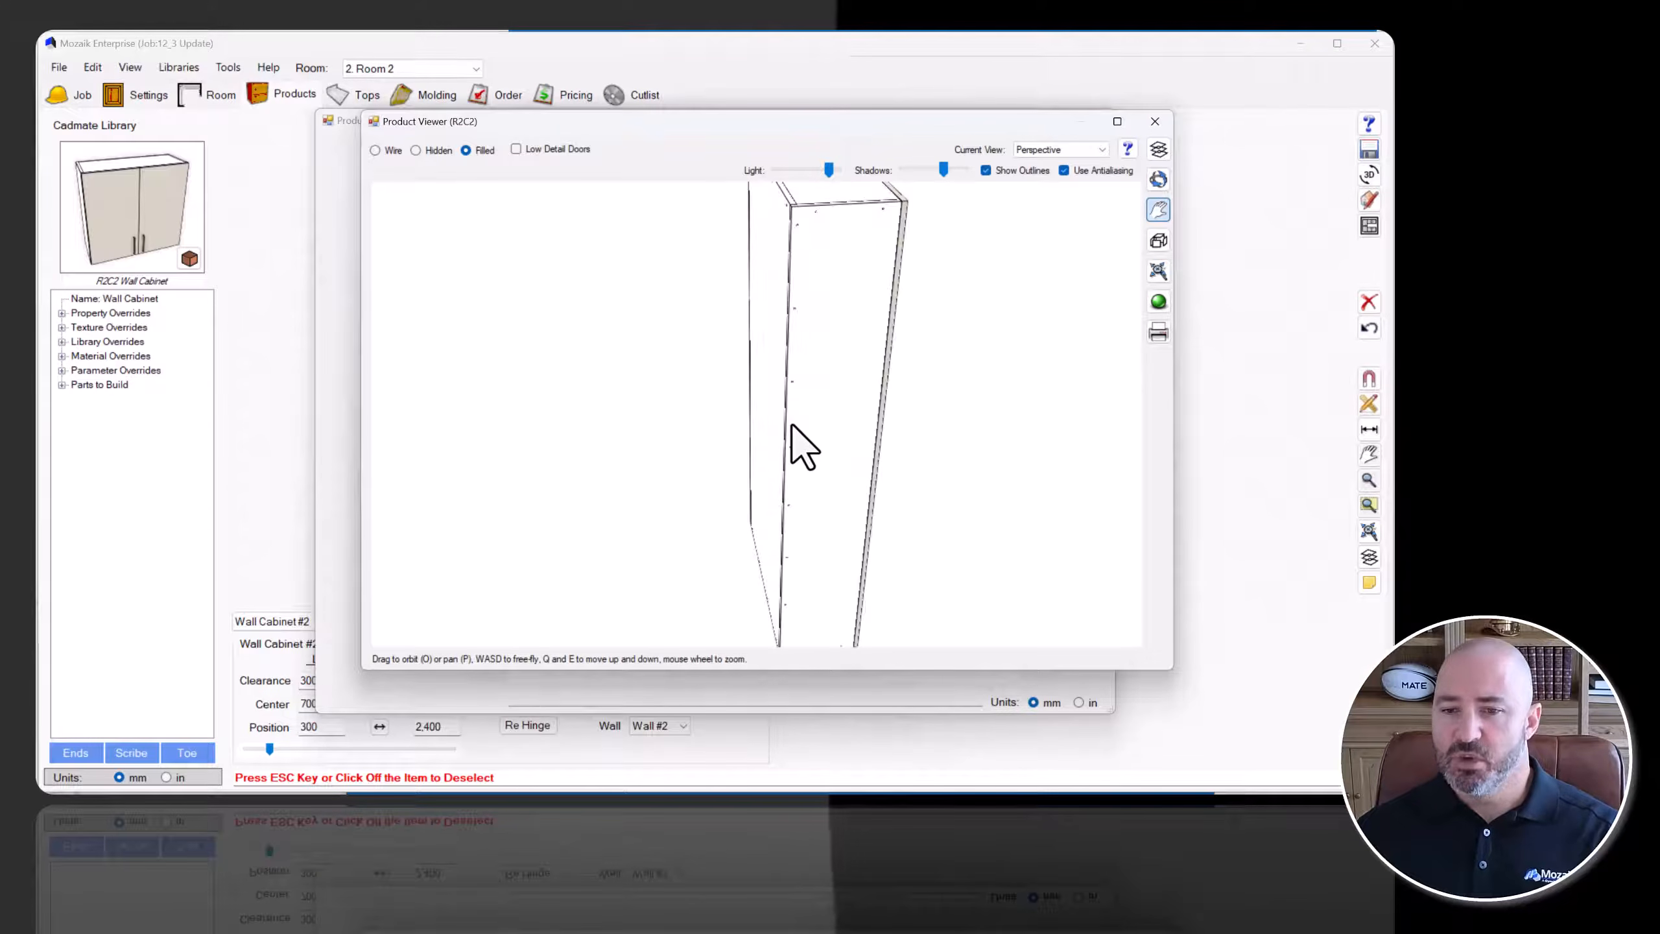
{"action": "key", "text": "o"}
{"action": "left_click_drag", "start_coordinate": [803, 415], "coordinate": [788, 485]}
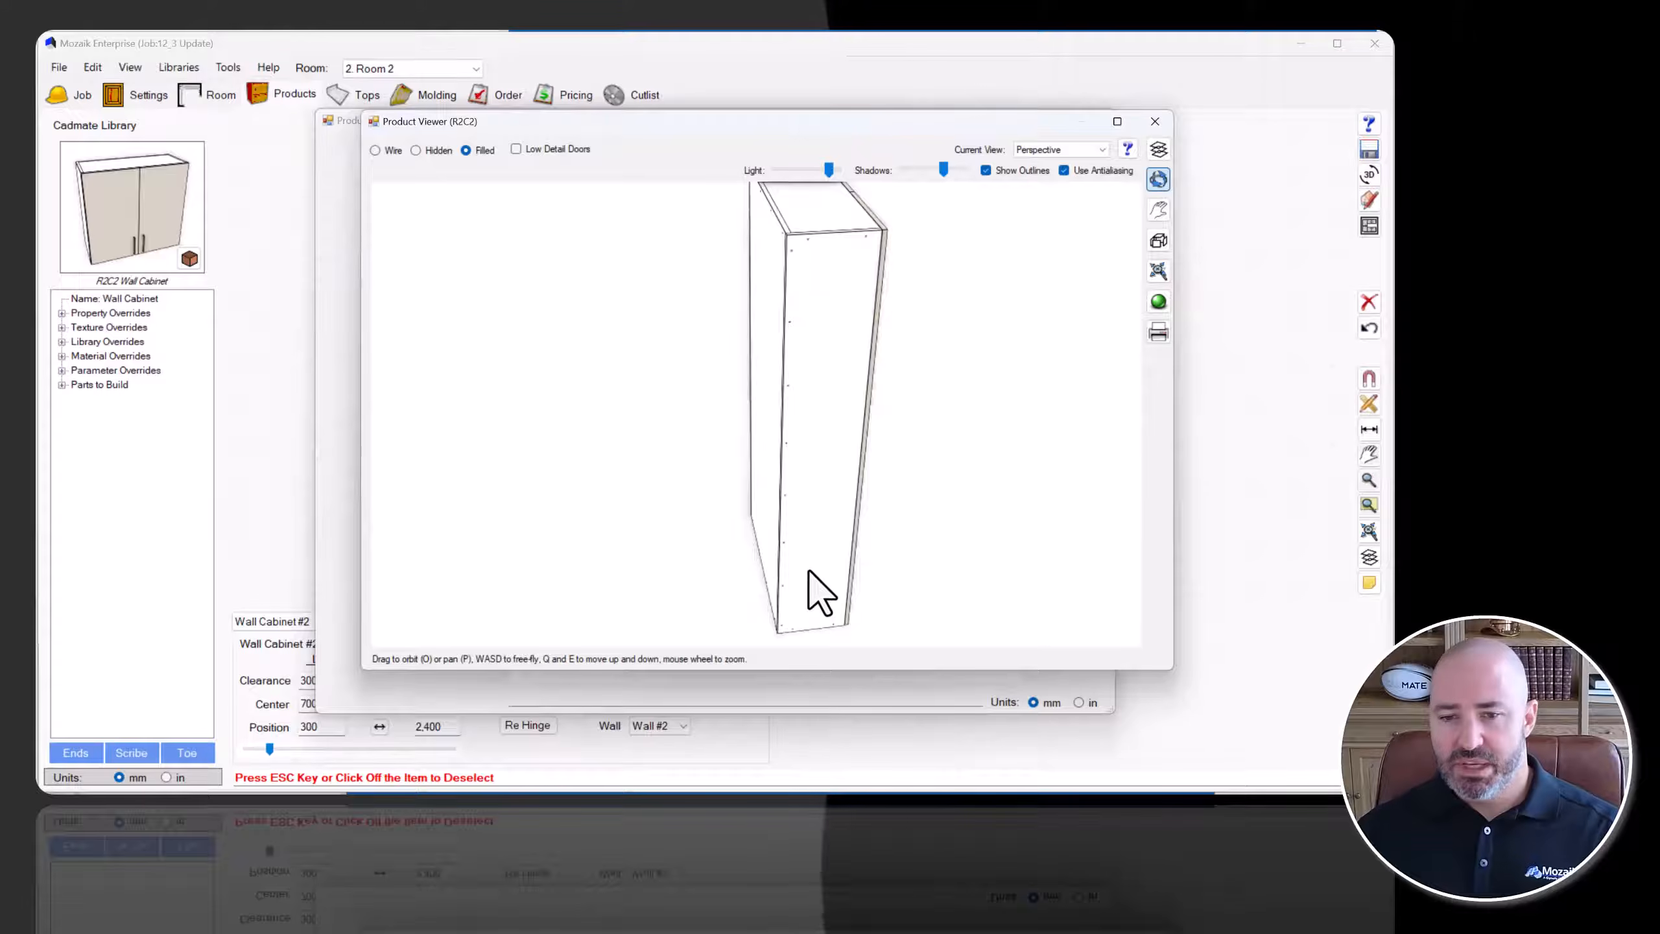
{"action": "left_click_drag", "start_coordinate": [808, 568], "coordinate": [786, 560]}
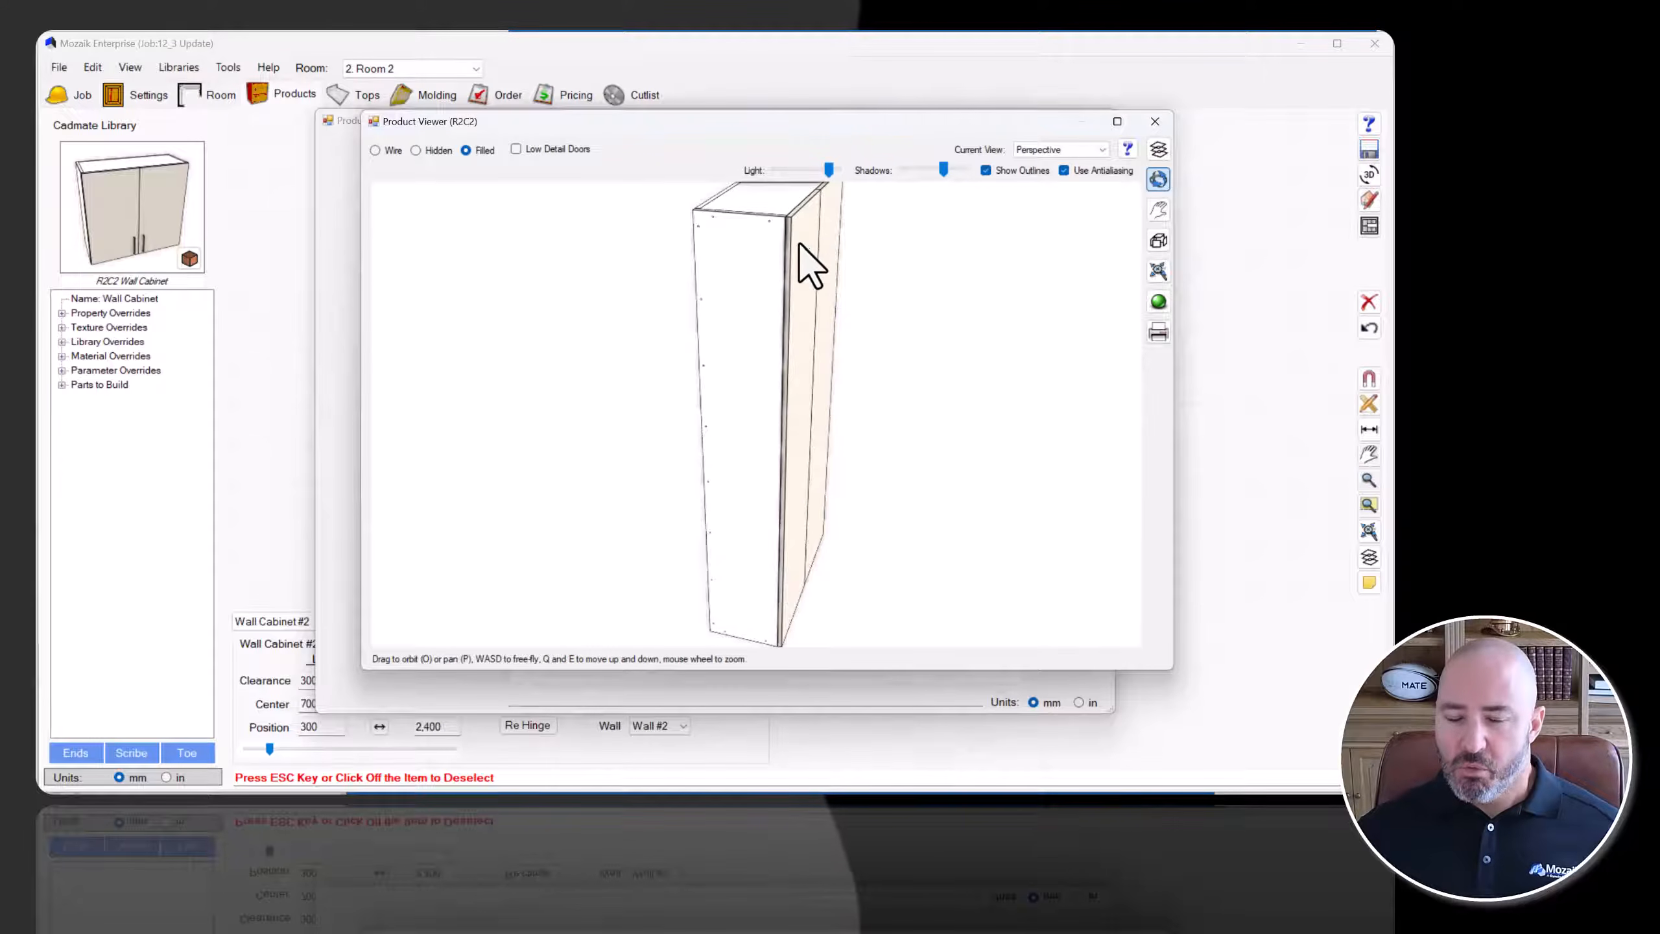
{"action": "left_click_drag", "start_coordinate": [800, 245], "coordinate": [814, 358]}
{"action": "scroll", "coordinate": [774, 319], "scroll_direction": "up", "scroll_amount": 3}
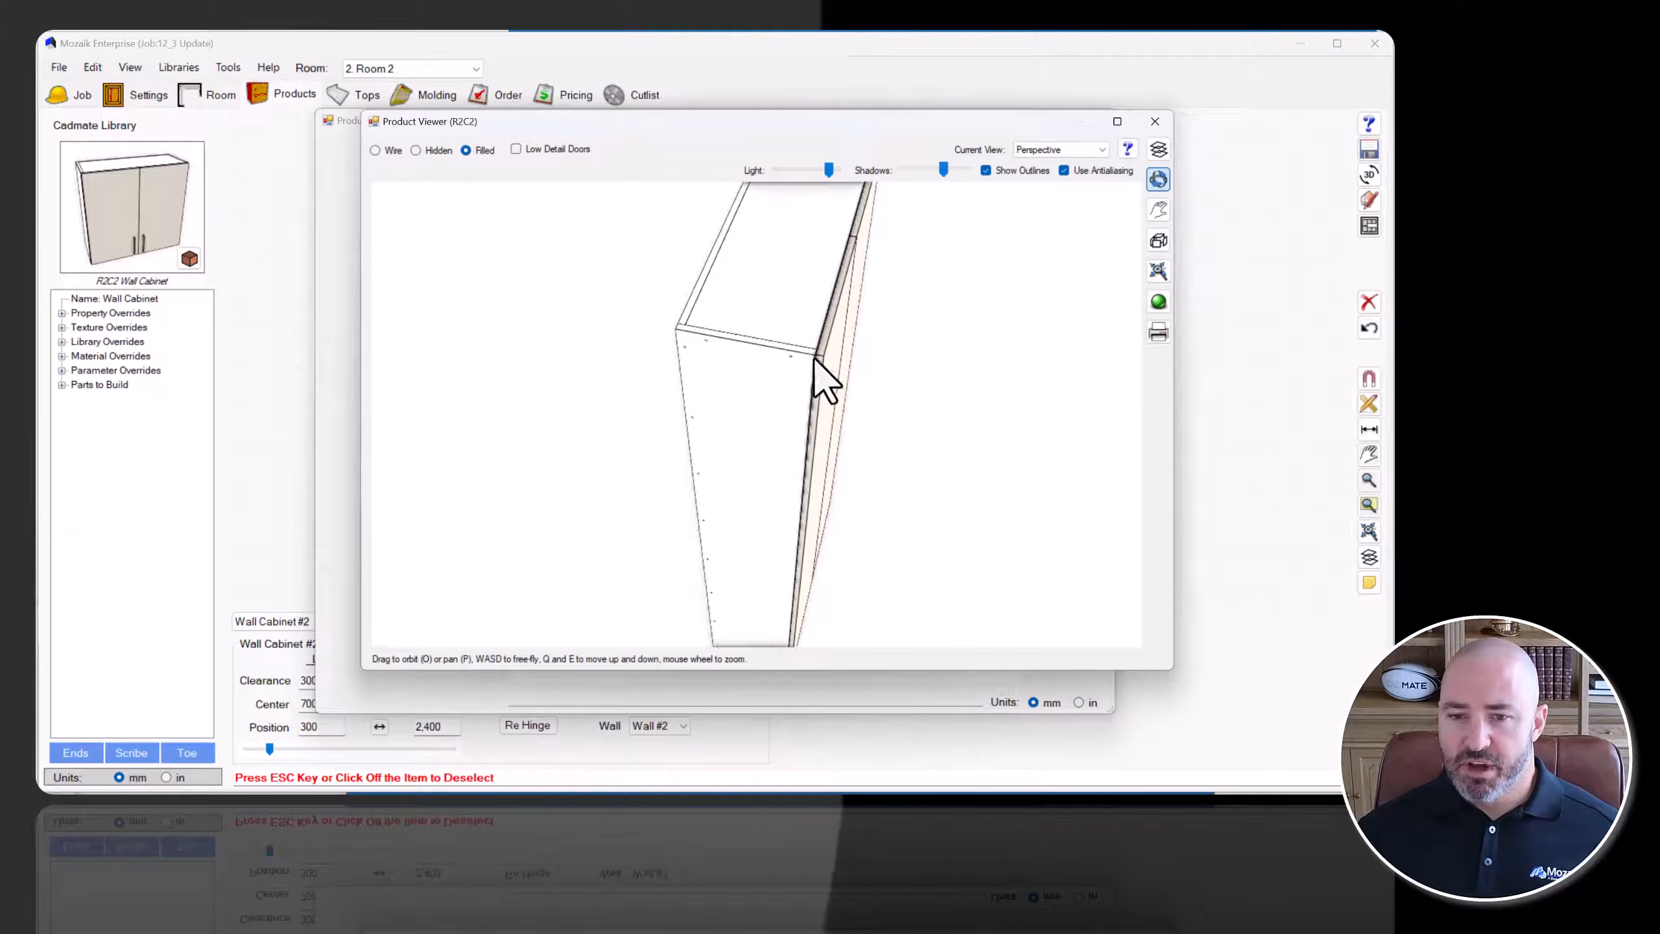
{"action": "left_click", "coordinate": [1151, 126]}
Set the wall cabinet's depth to 150 mm and inspect the side panel's upper pilot holes in the Product Viewer.
{"action": "left_click", "coordinate": [910, 360]}
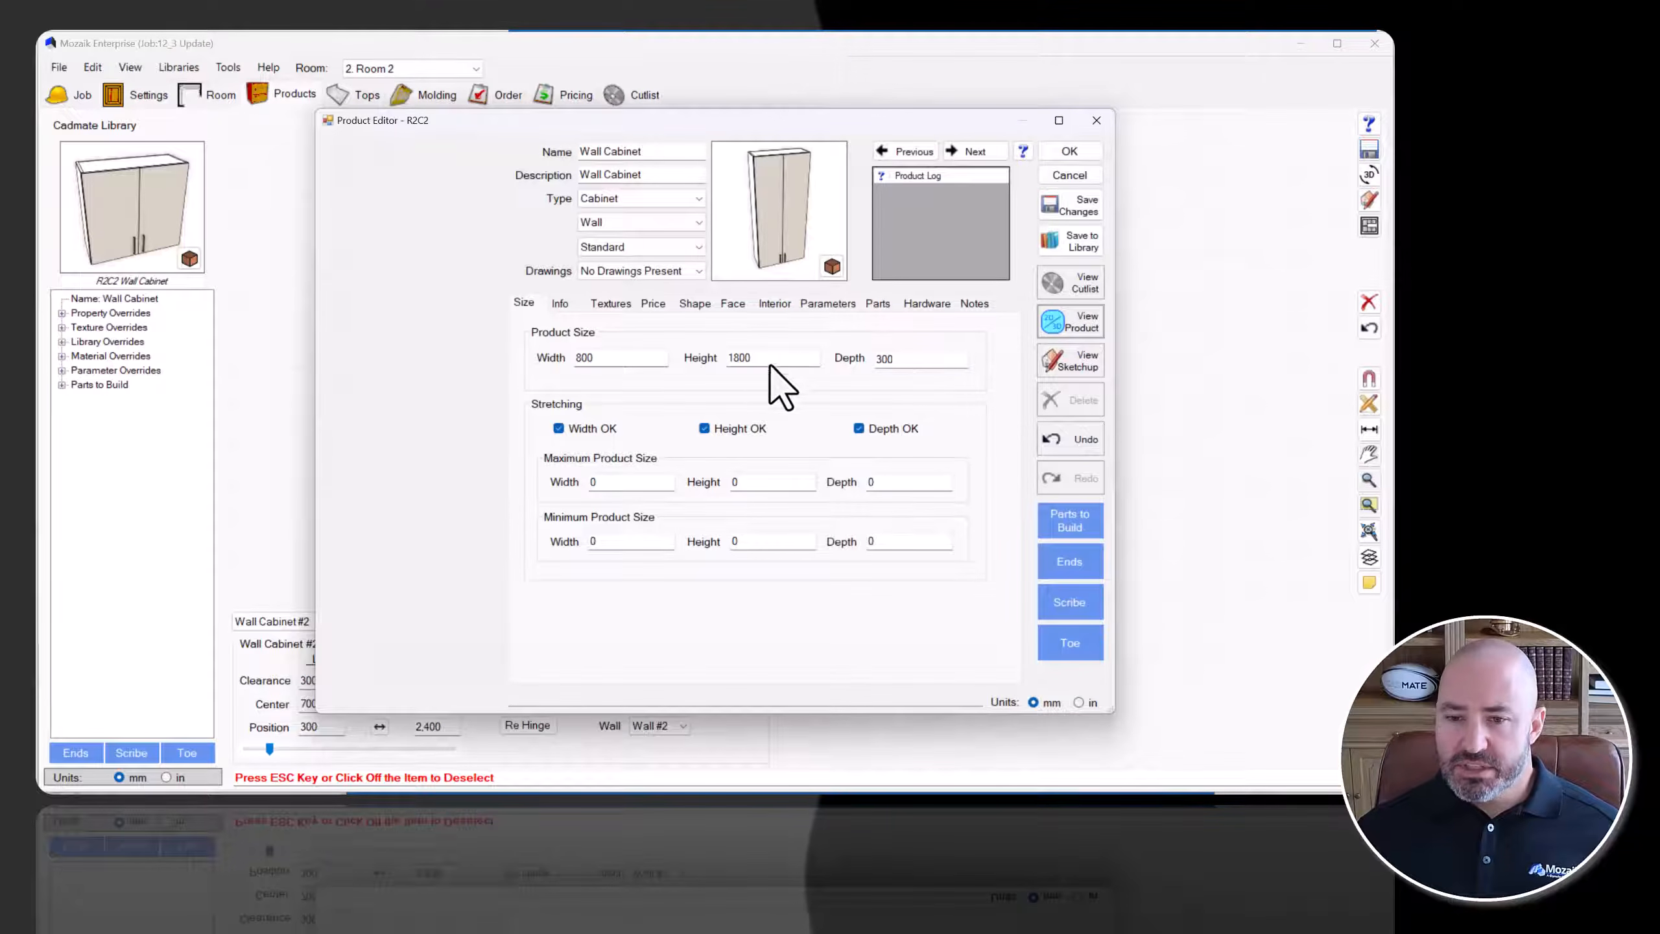
{"action": "type", "text": "150"}
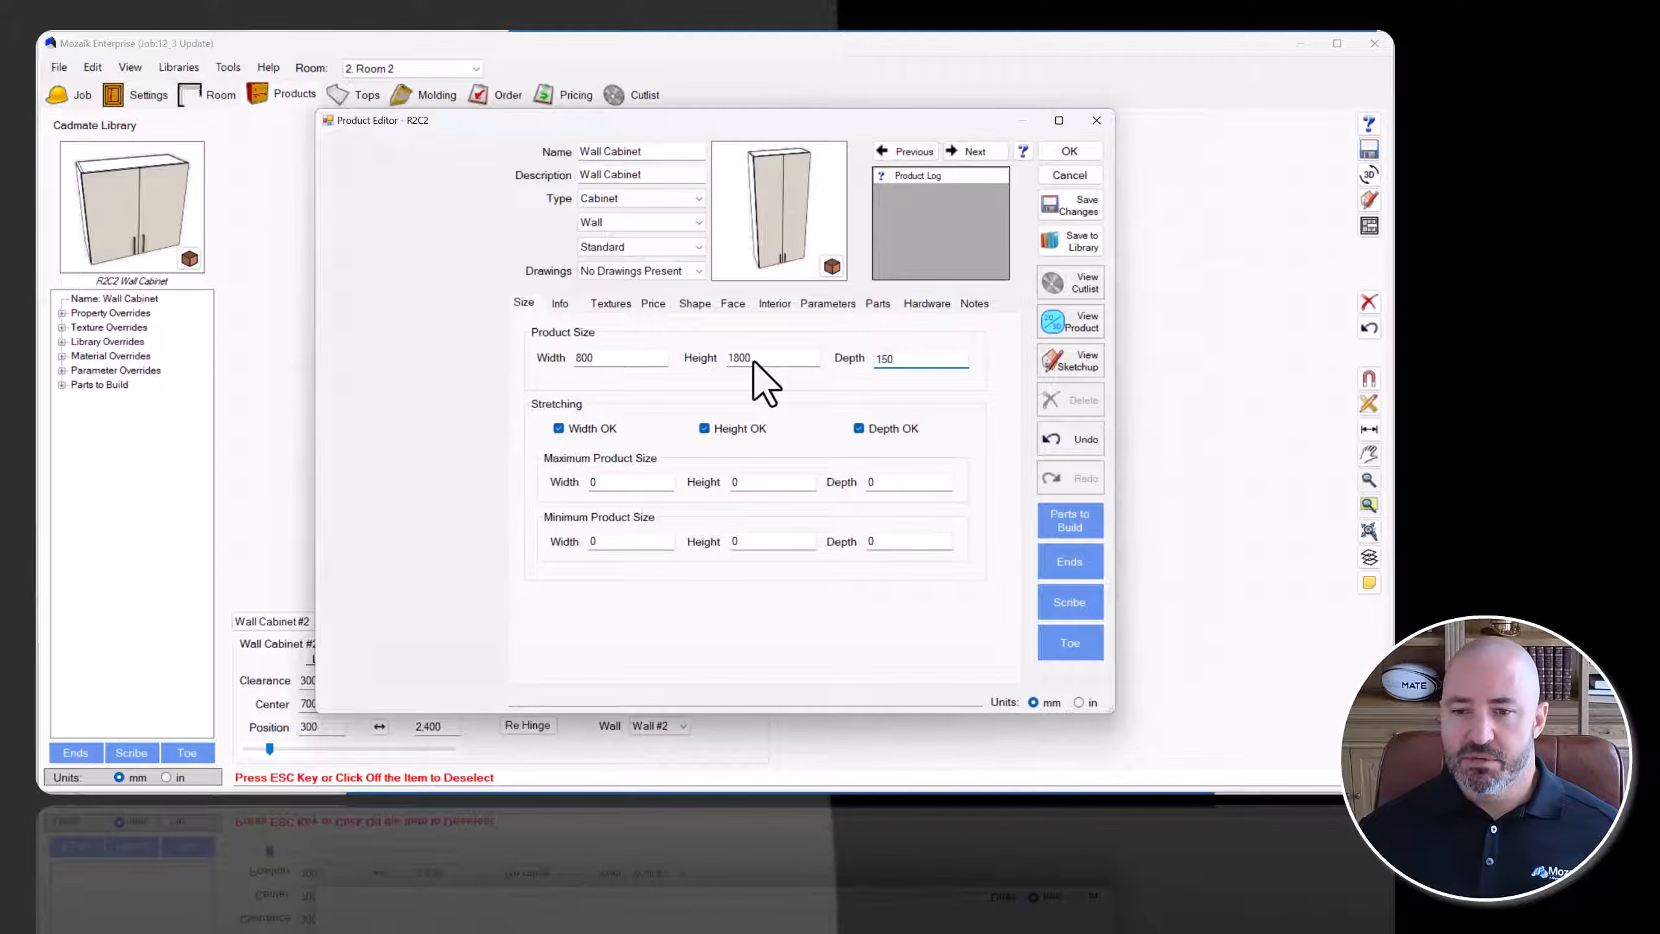
{"action": "left_click", "coordinate": [1065, 330]}
{"action": "left_click_drag", "start_coordinate": [834, 408], "coordinate": [884, 328]}
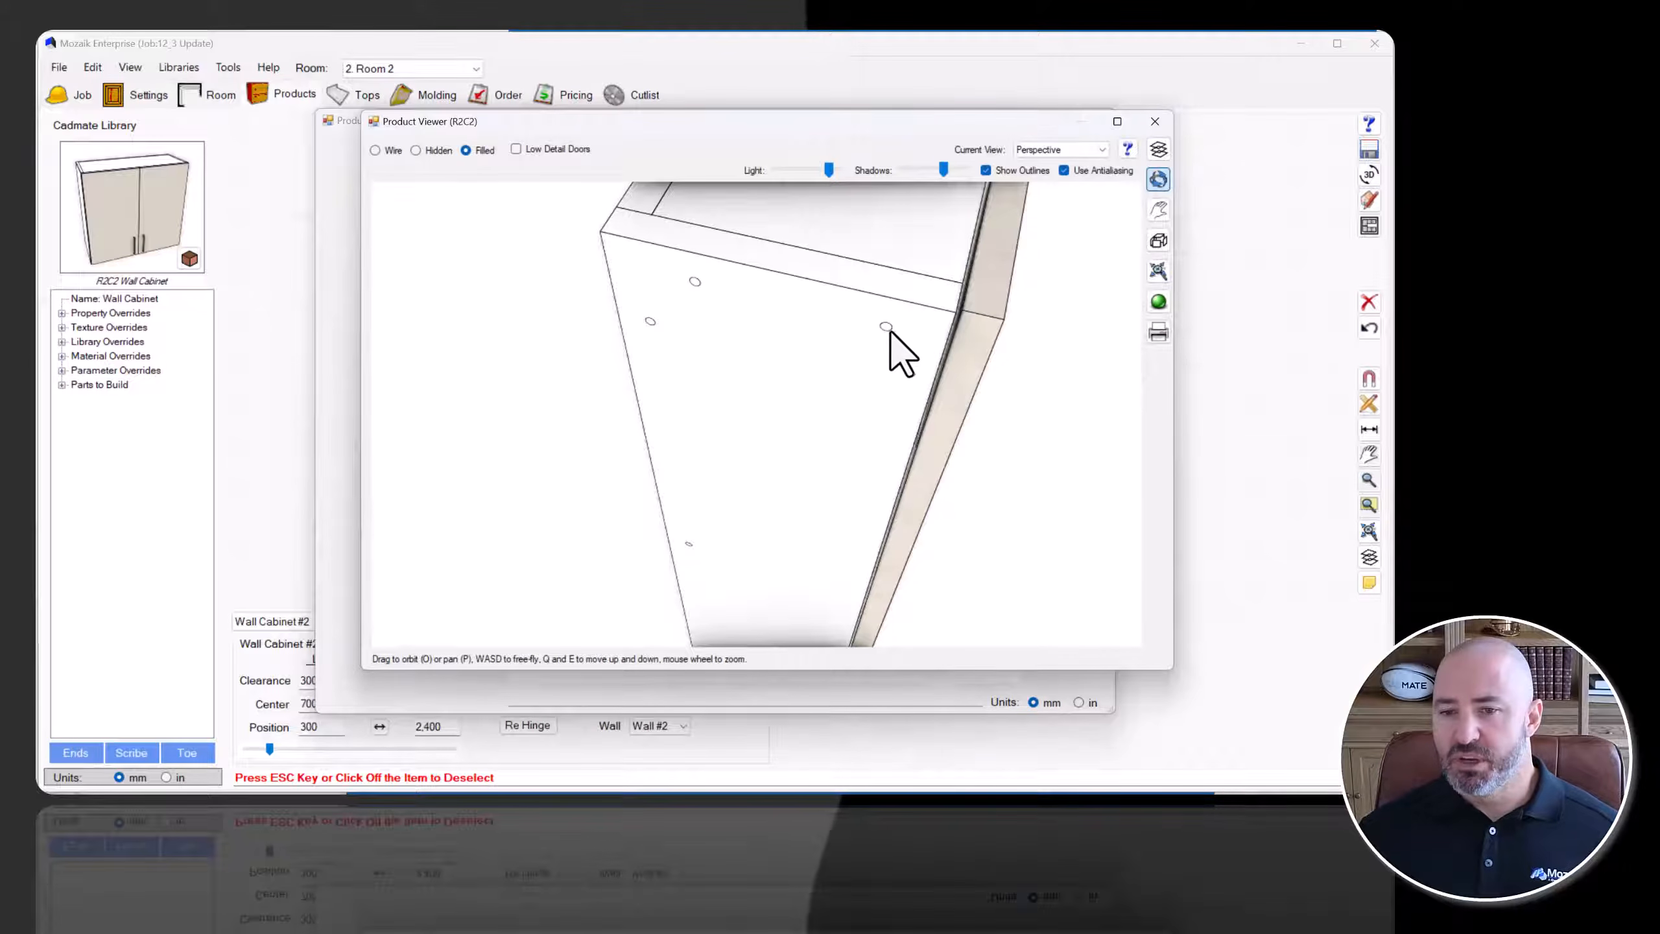
Arrange the Product Viewer and Product Editor side by side, and set the wall cabinet's depth to 100 mm.
{"action": "left_click_drag", "start_coordinate": [1009, 131], "coordinate": [1193, 131]}
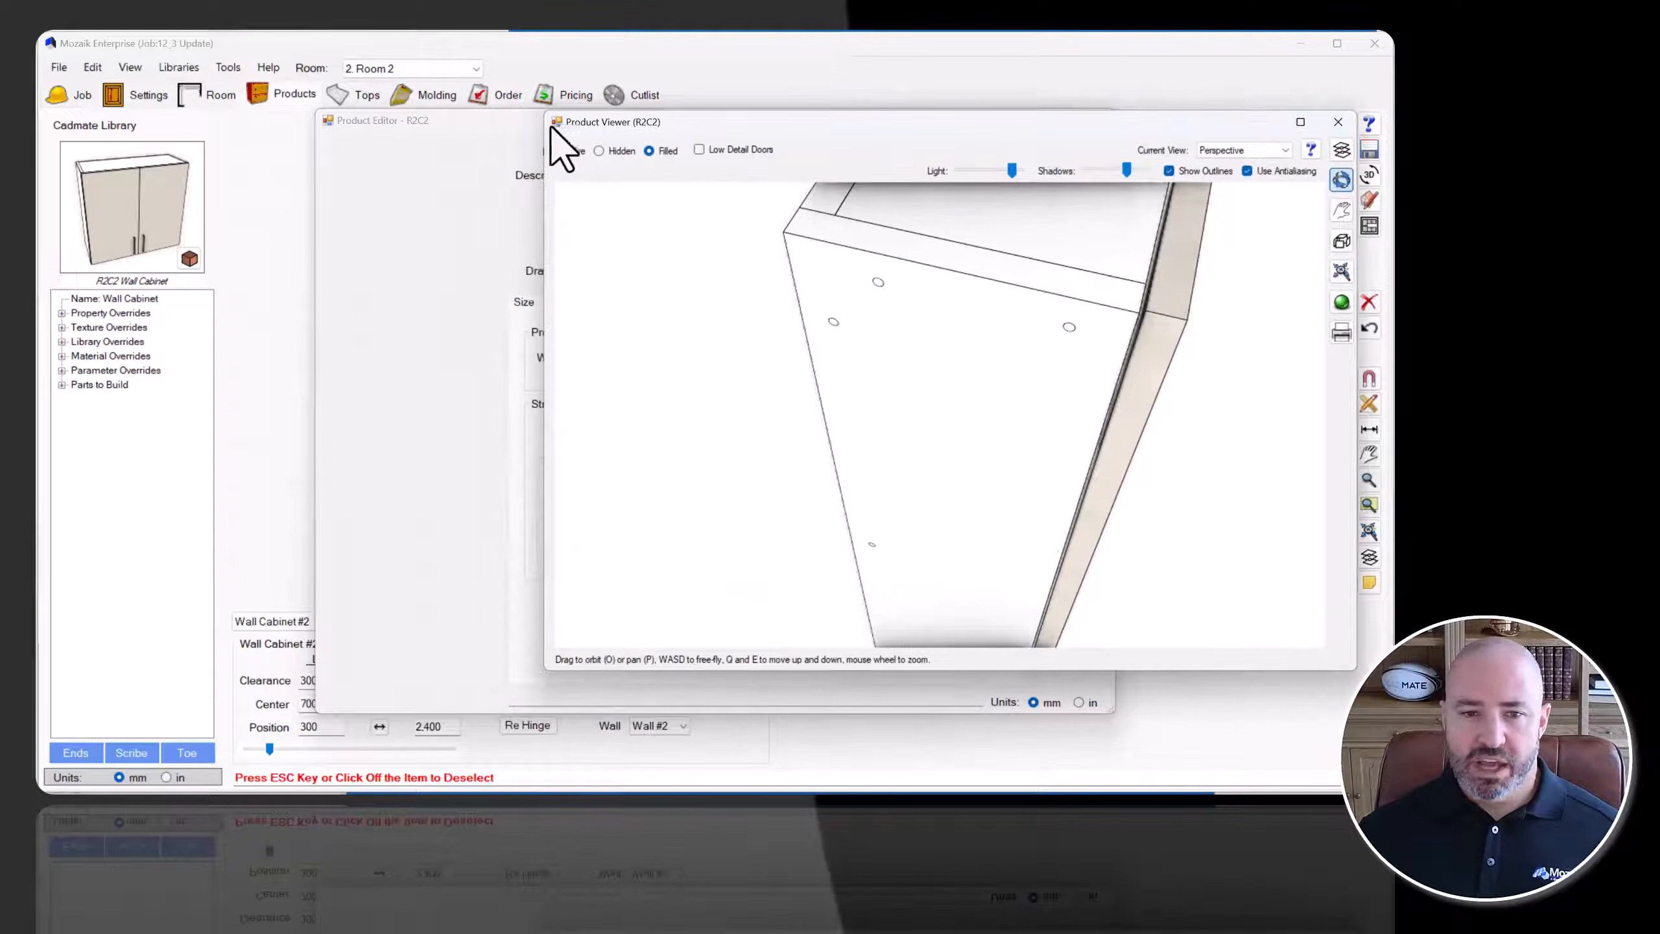
{"action": "left_click_drag", "start_coordinate": [463, 121], "coordinate": [44, 126]}
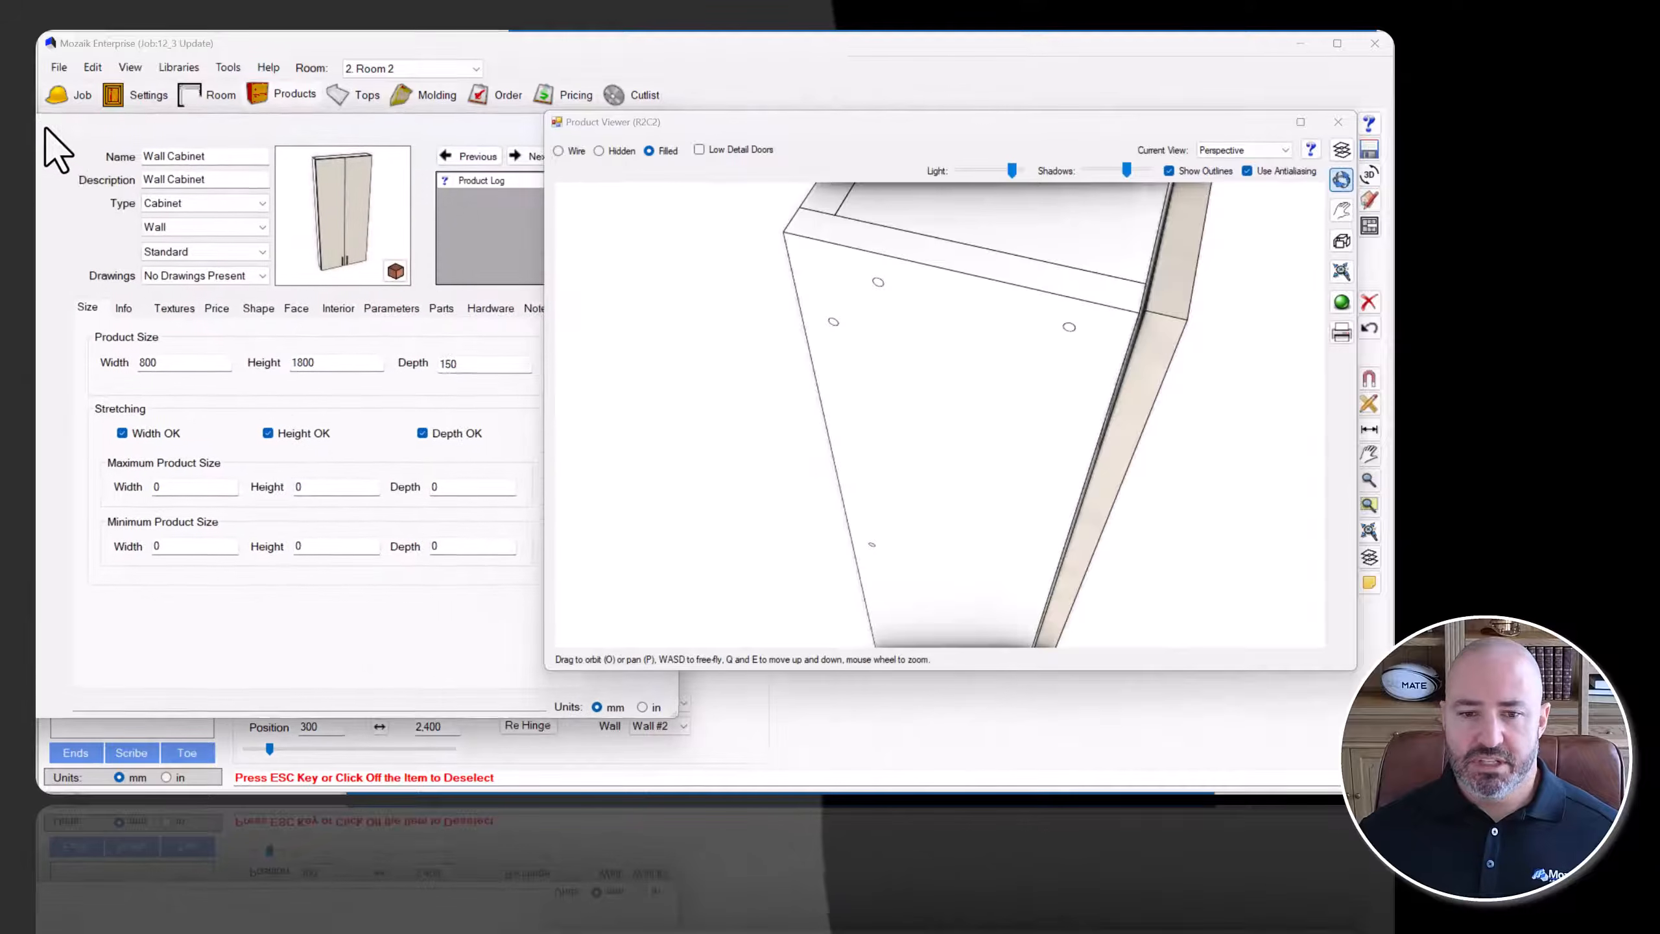
{"action": "left_click_drag", "start_coordinate": [464, 365], "coordinate": [401, 361]}
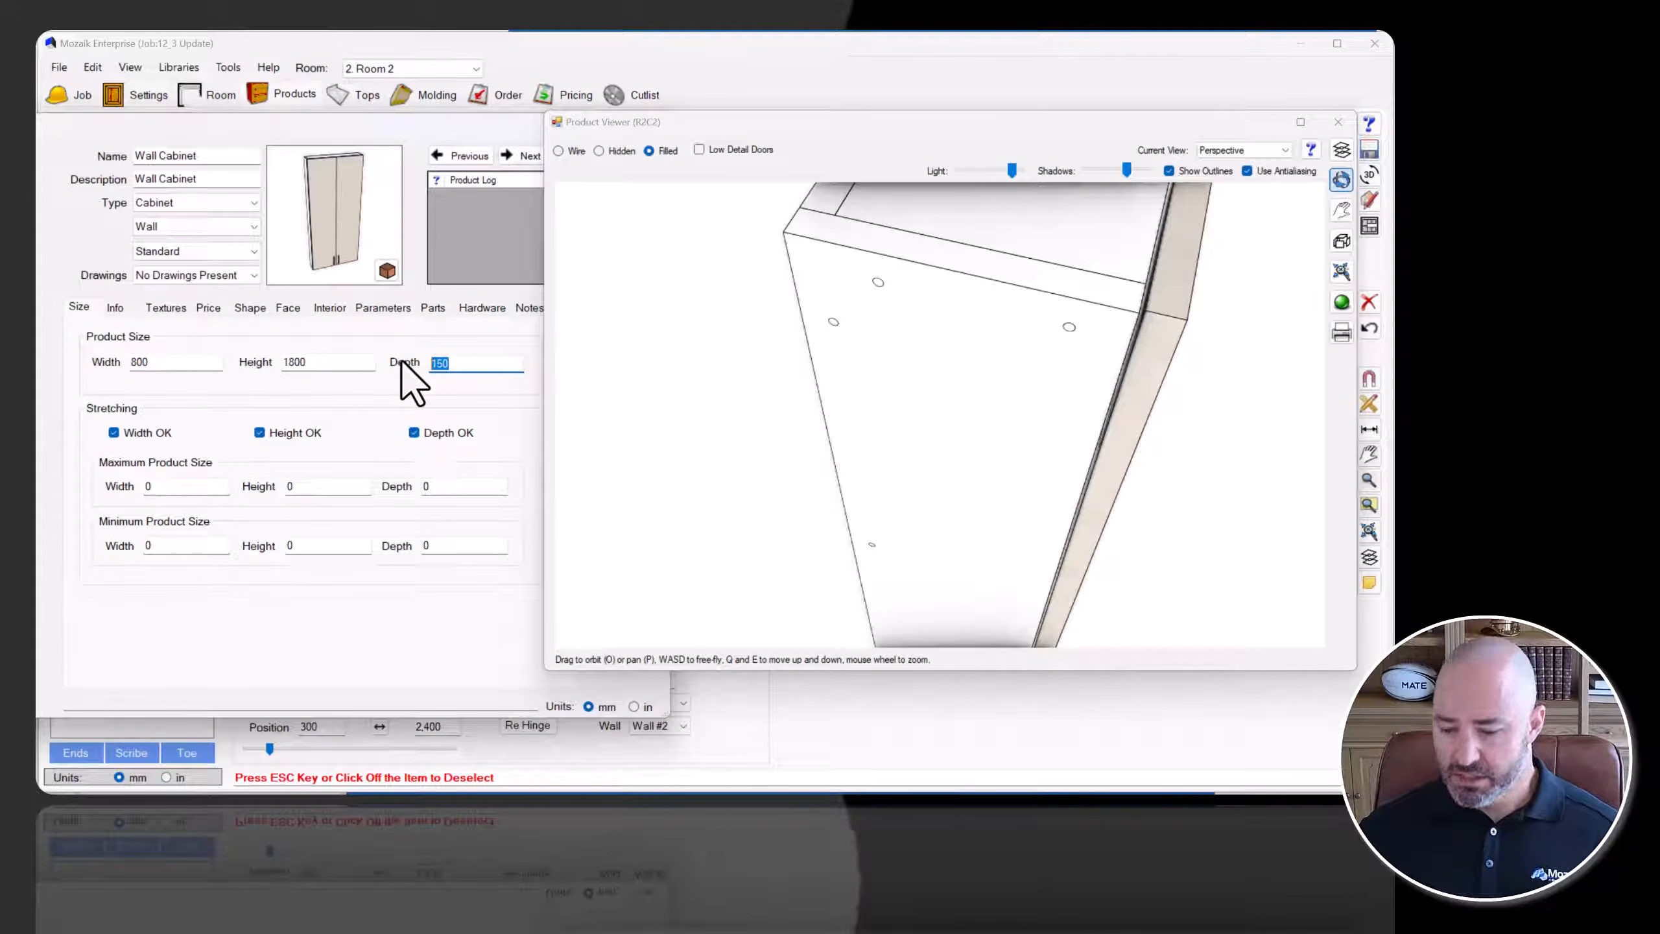
{"action": "type", "text": "100"}
{"action": "key", "text": "Tab"}
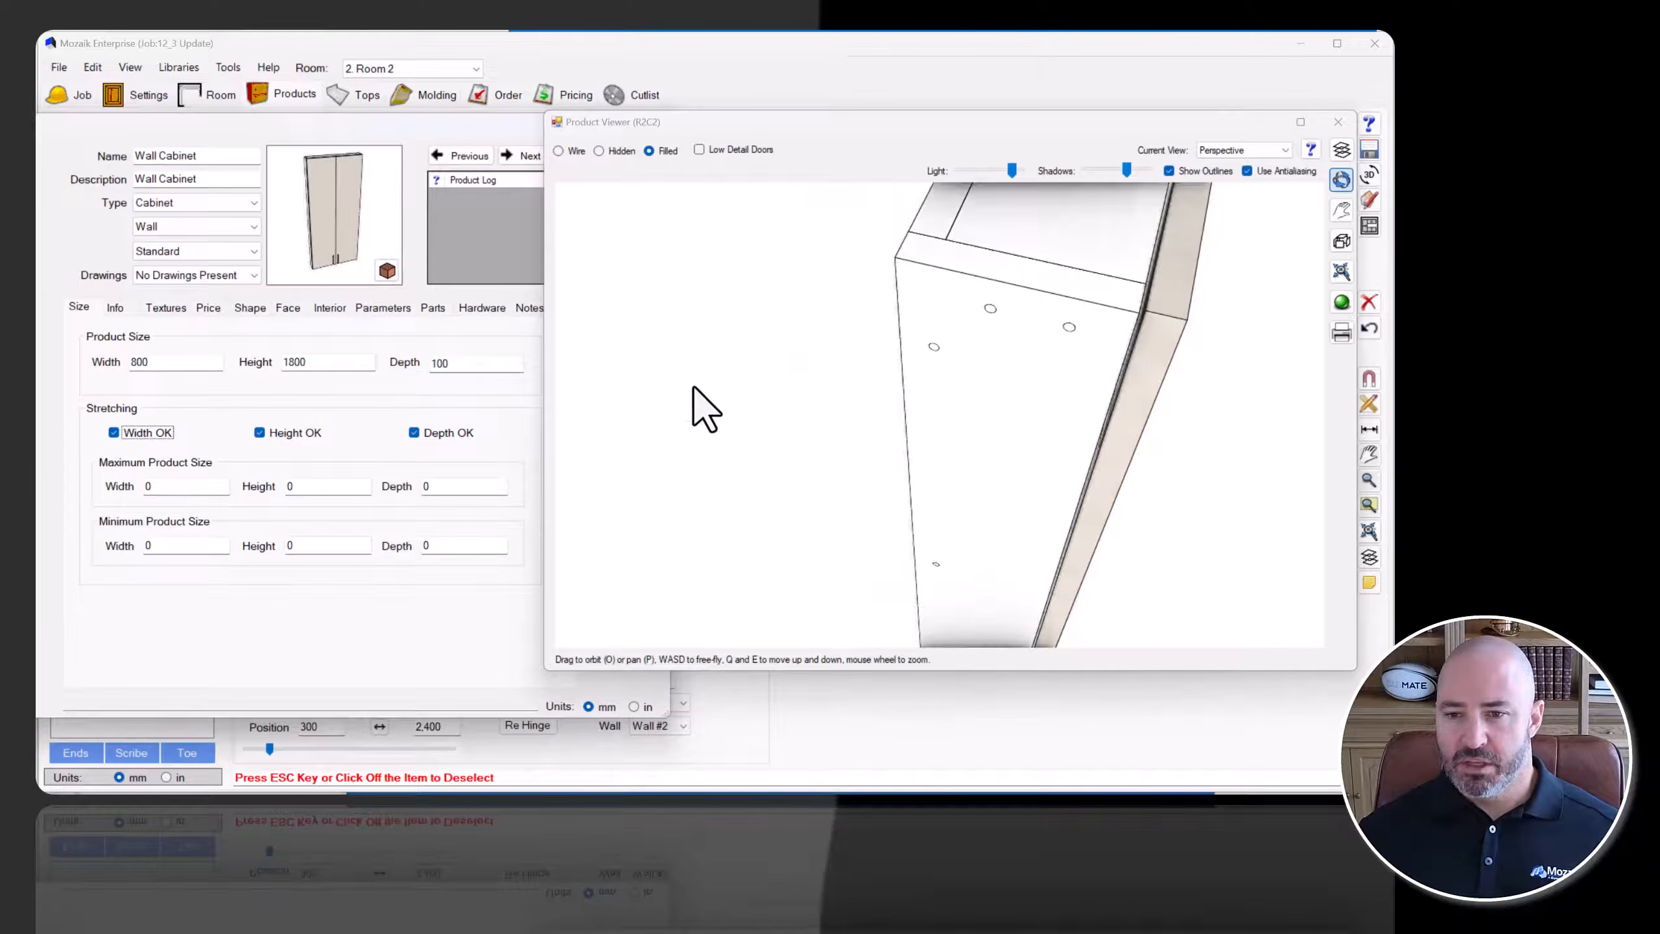
Set the wall cabinet's depth to 80 mm to test the pilot hole positions on the side panel.
{"action": "left_click_drag", "start_coordinate": [461, 365], "coordinate": [399, 362]}
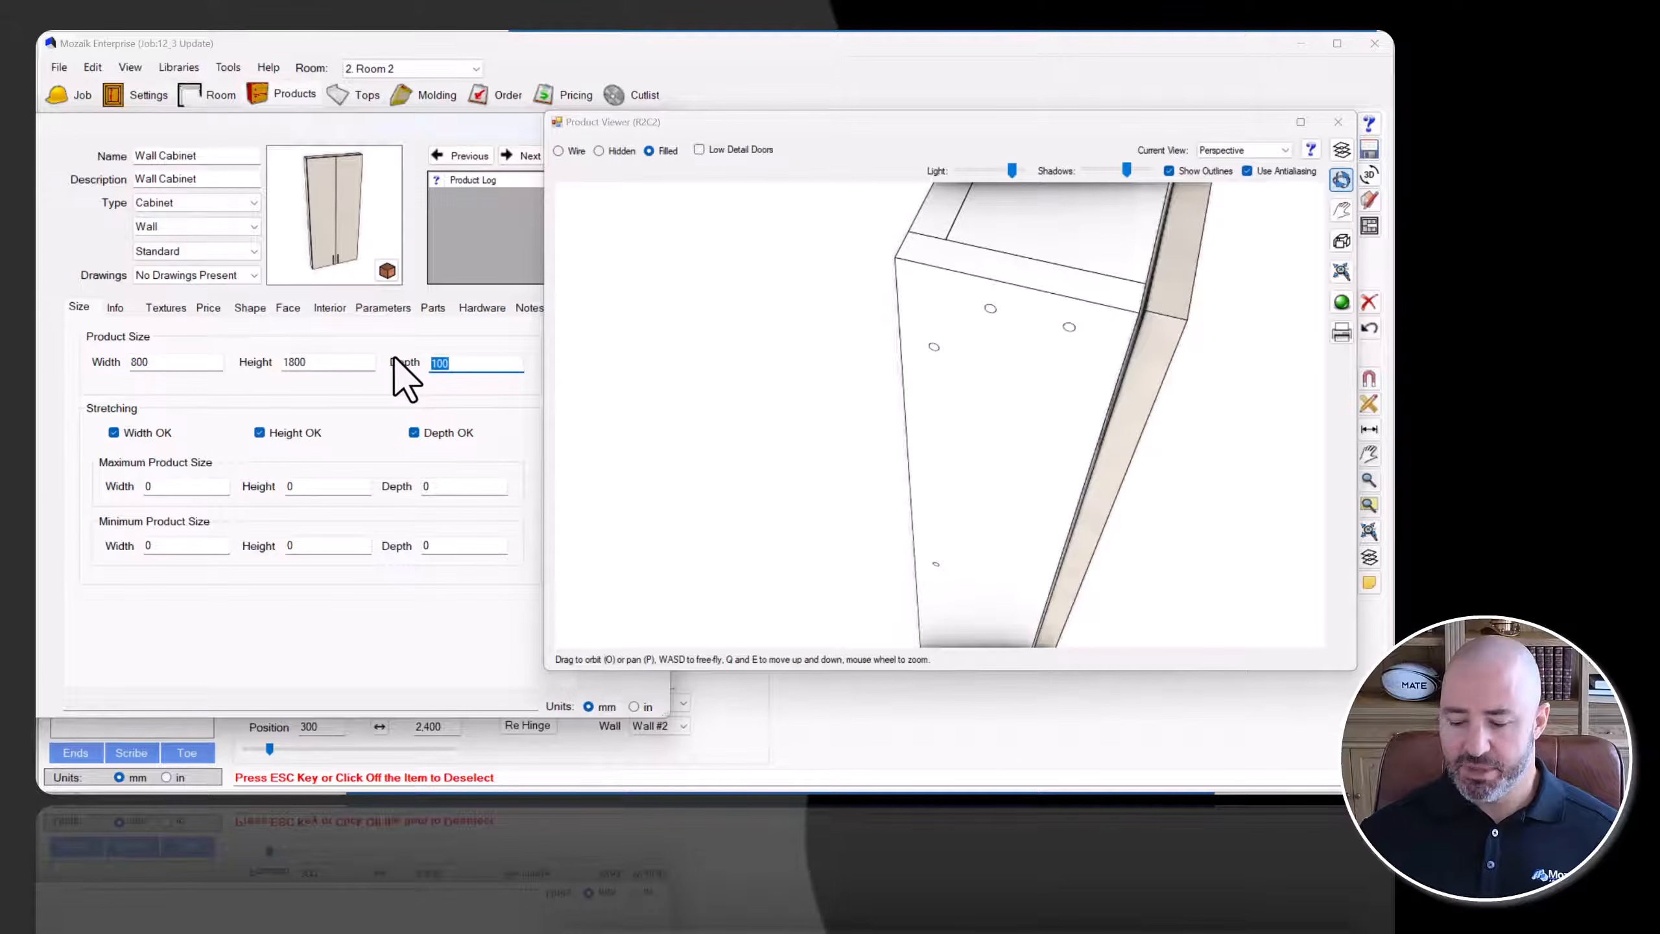
{"action": "type", "text": "80"}
{"action": "key", "text": "Tab"}
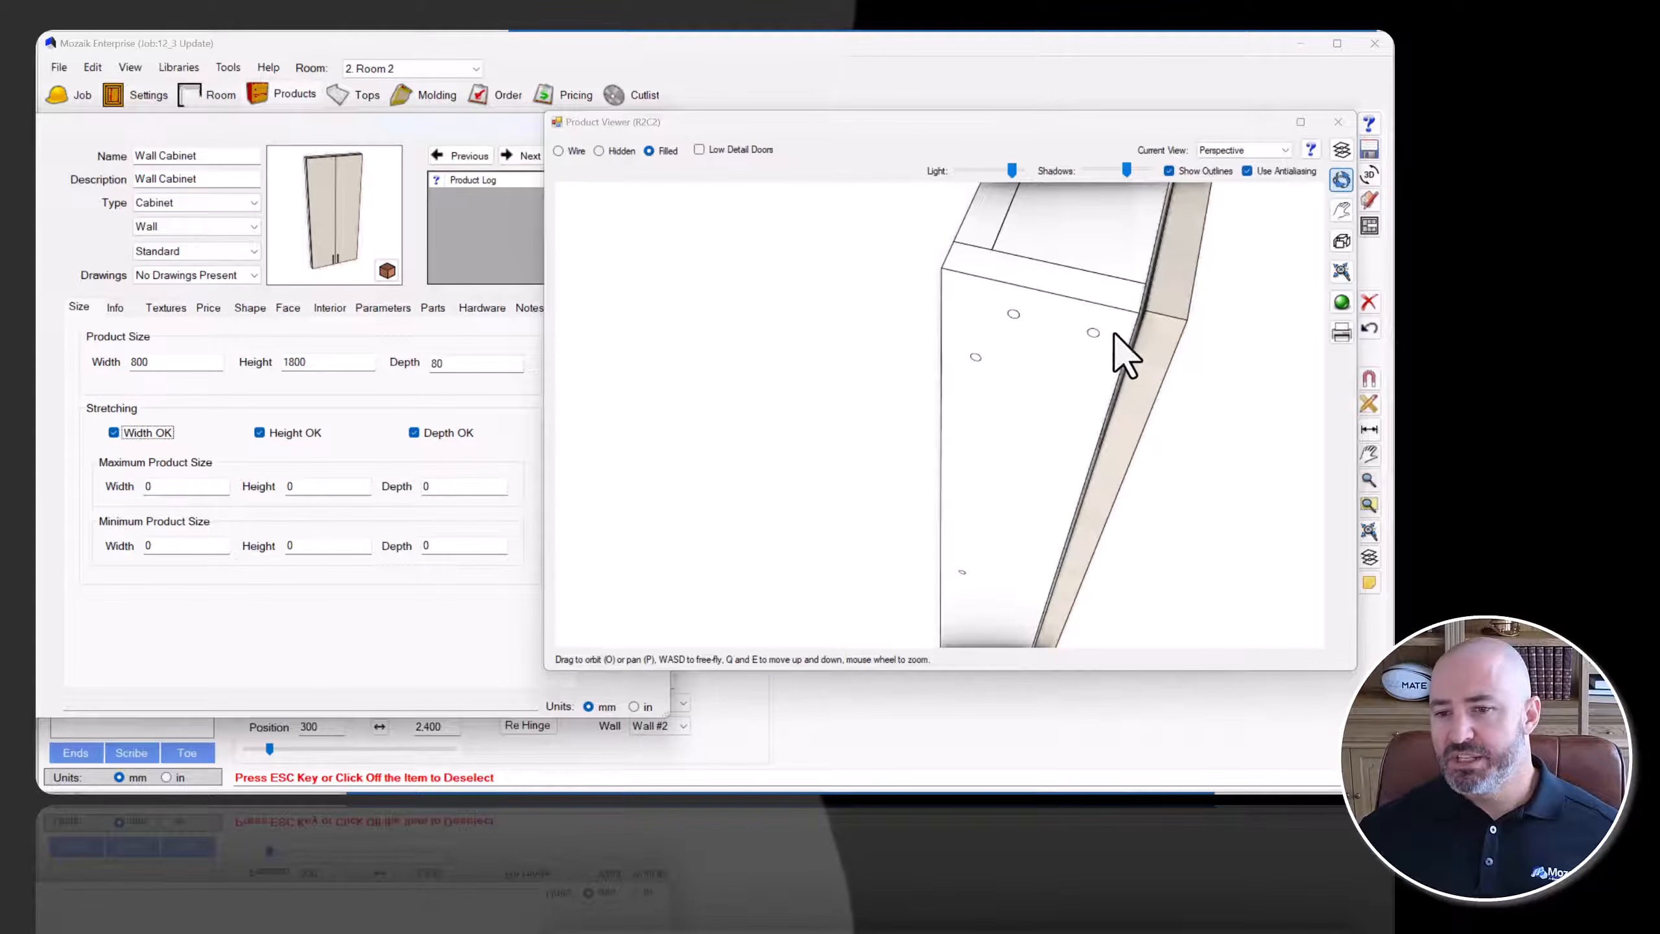
Set the wall cabinet's depth to 60 mm and inspect the pilot holes along the narrow side panel.
{"action": "left_click", "coordinate": [466, 365]}
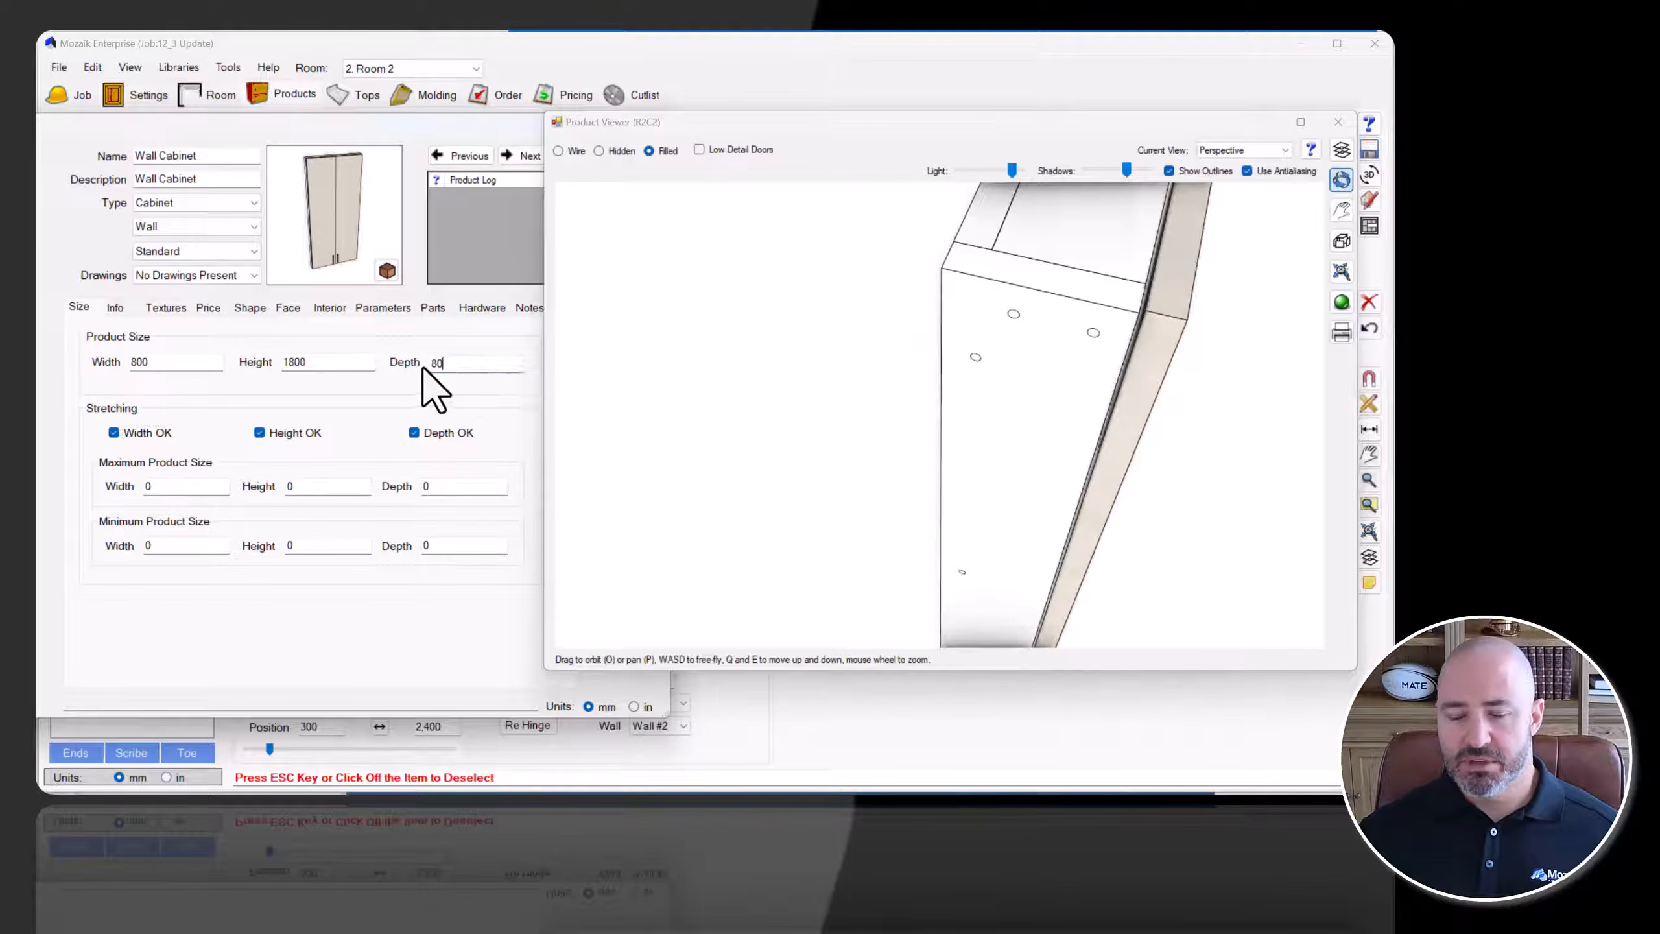
{"action": "double_click", "coordinate": [437, 364]}
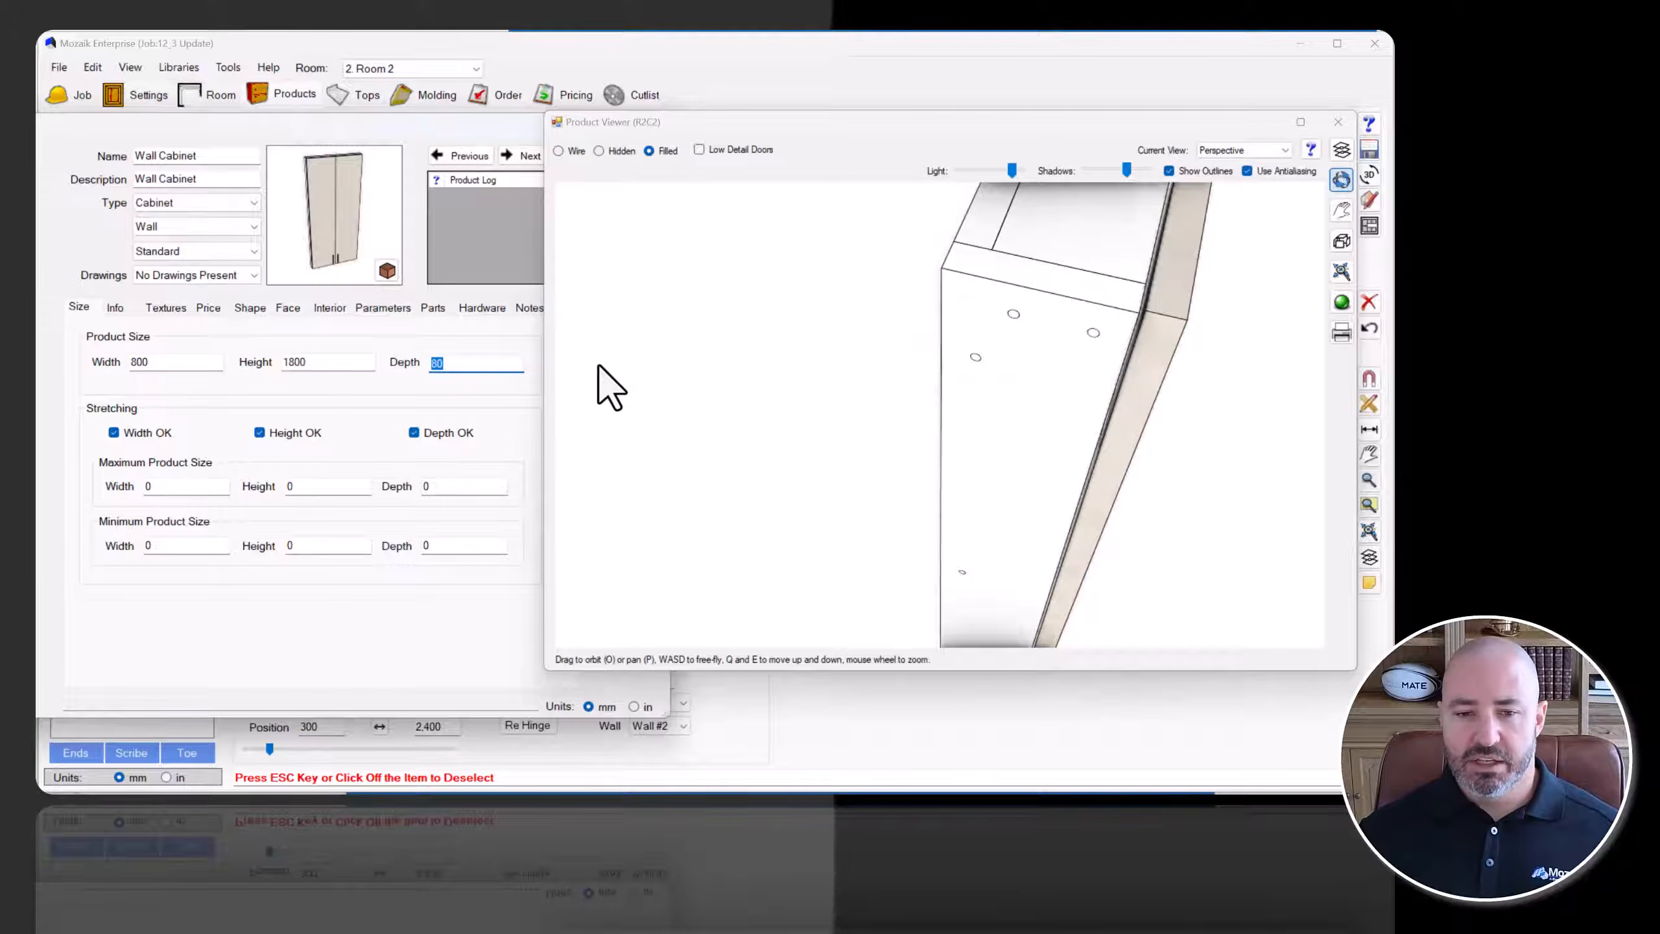
{"action": "type", "text": "60"}
{"action": "key", "text": "Tab"}
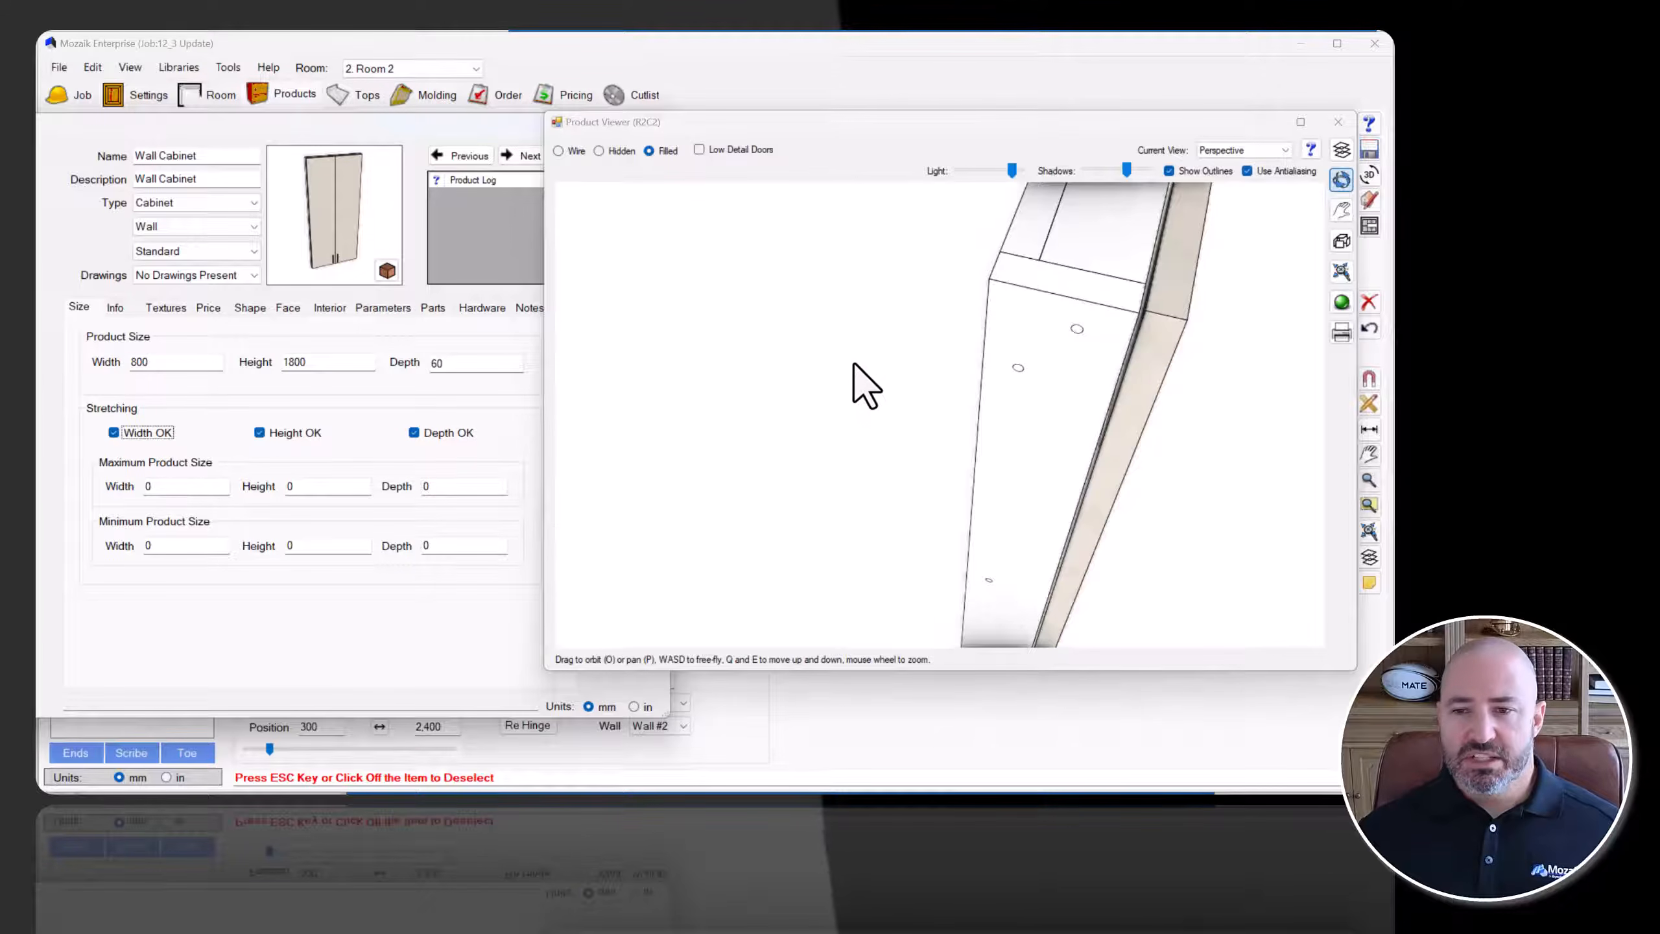
{"action": "left_click_drag", "start_coordinate": [851, 375], "coordinate": [928, 385]}
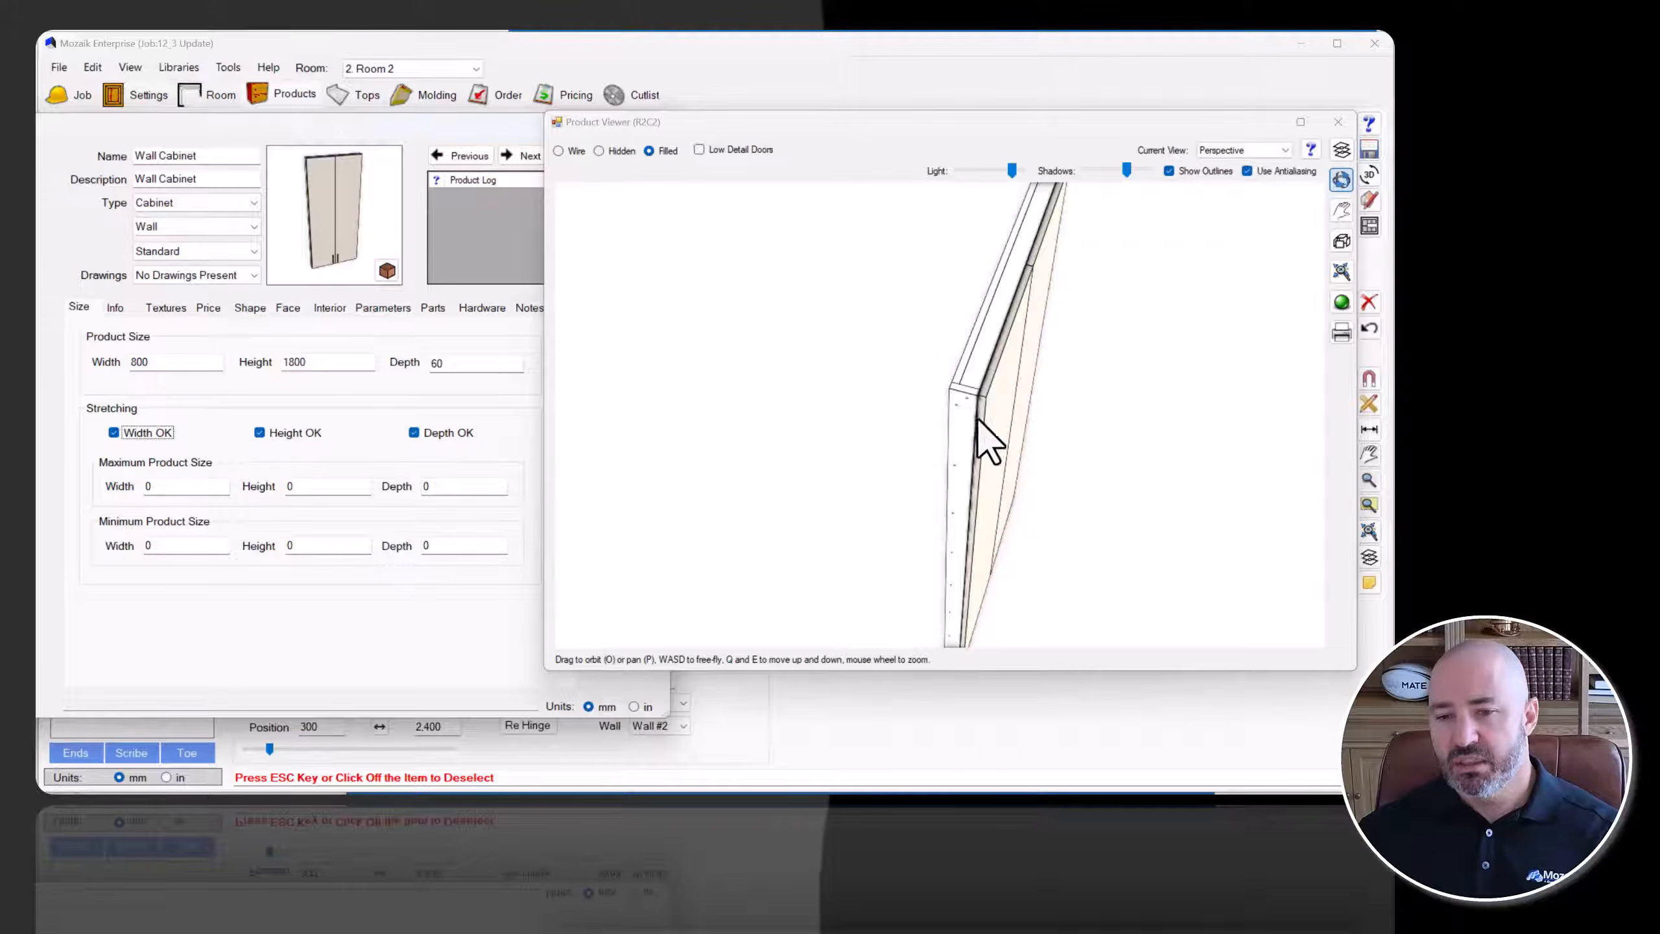
{"action": "left_click_drag", "start_coordinate": [974, 519], "coordinate": [881, 326]}
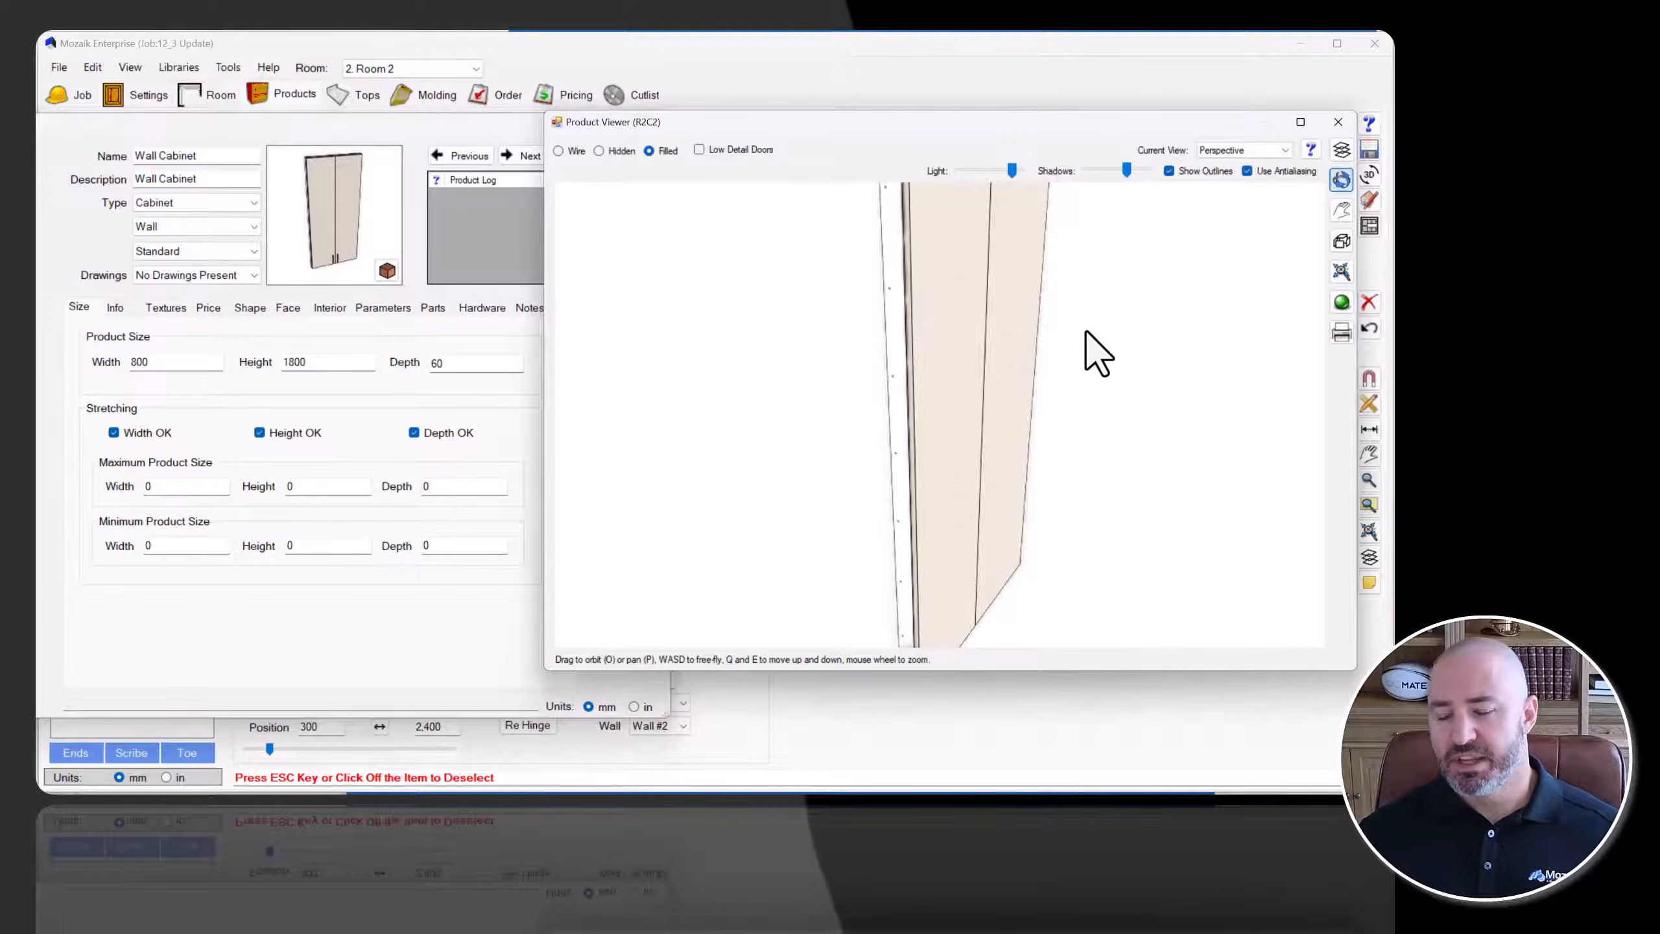
{"action": "left_click_drag", "start_coordinate": [1193, 304], "coordinate": [1124, 313]}
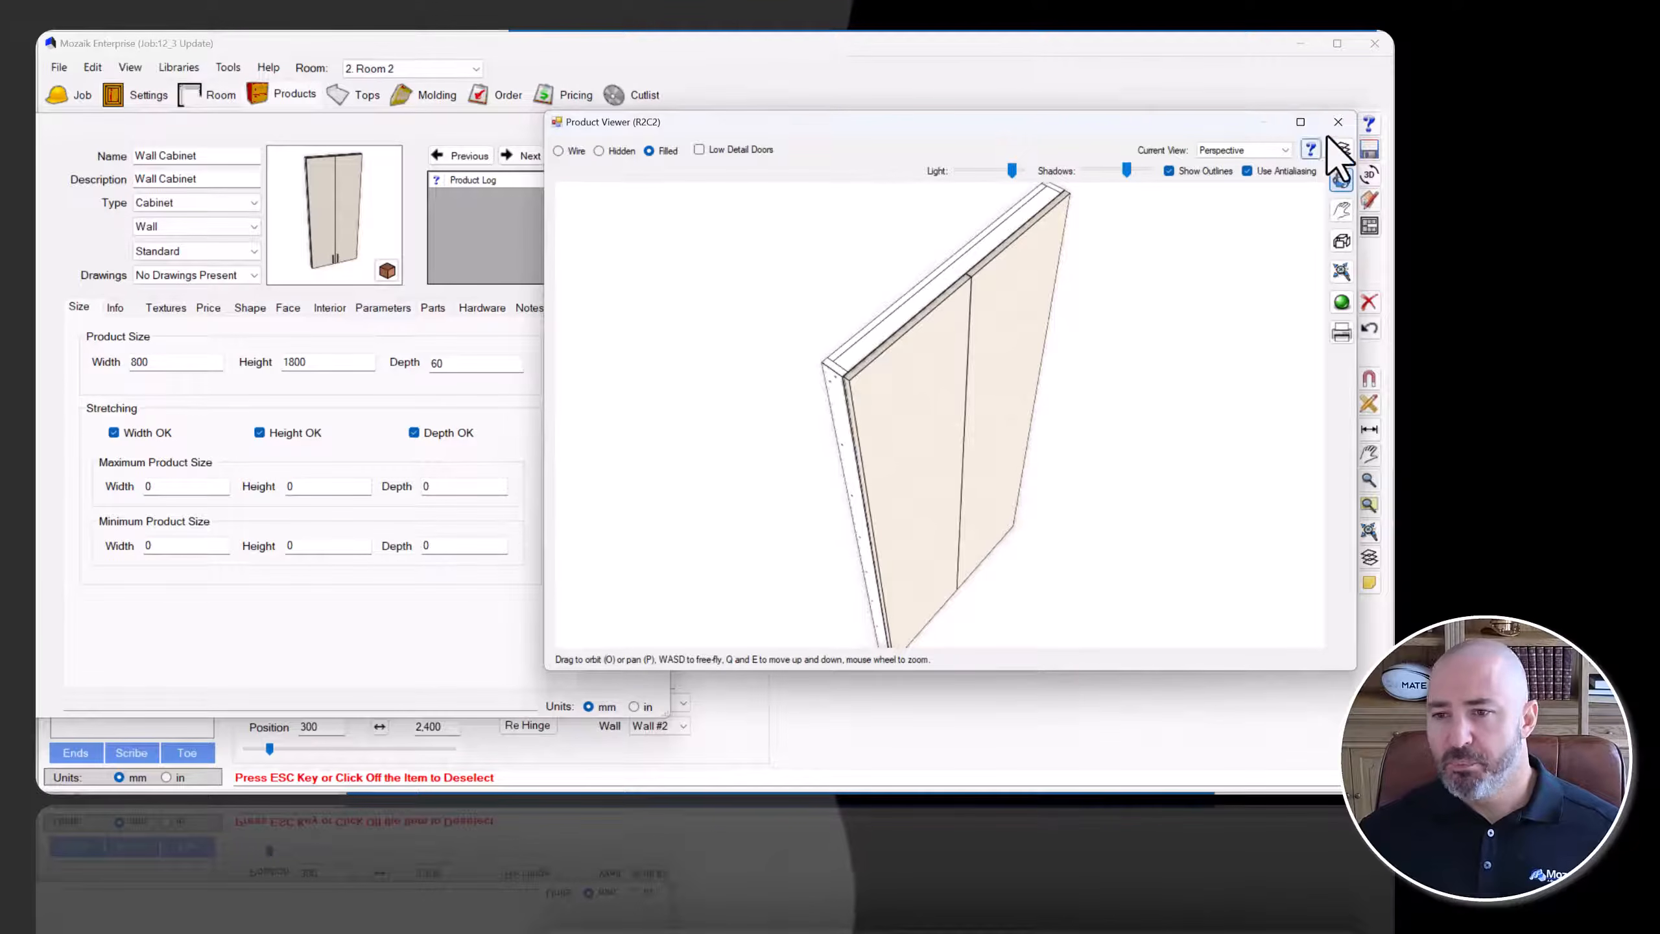
Close the Product Viewer, accept the wall cabinet's changes in the Product Editor, and deselect the cabinet.
{"action": "left_click", "coordinate": [1337, 122]}
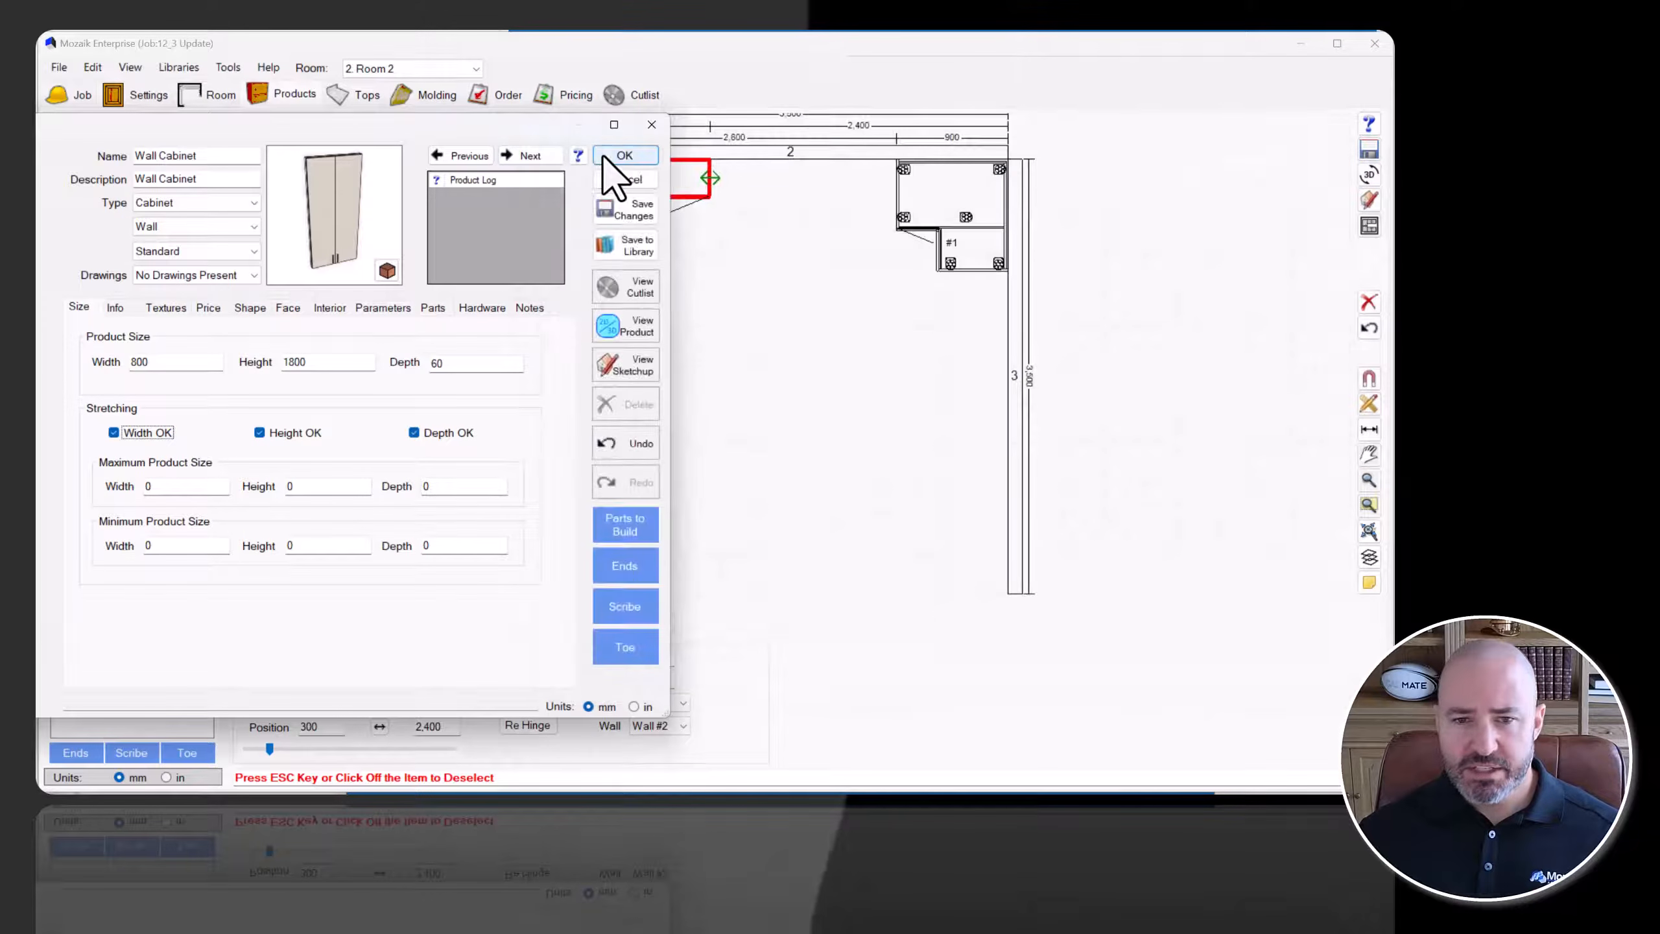
{"action": "left_click", "coordinate": [625, 155]}
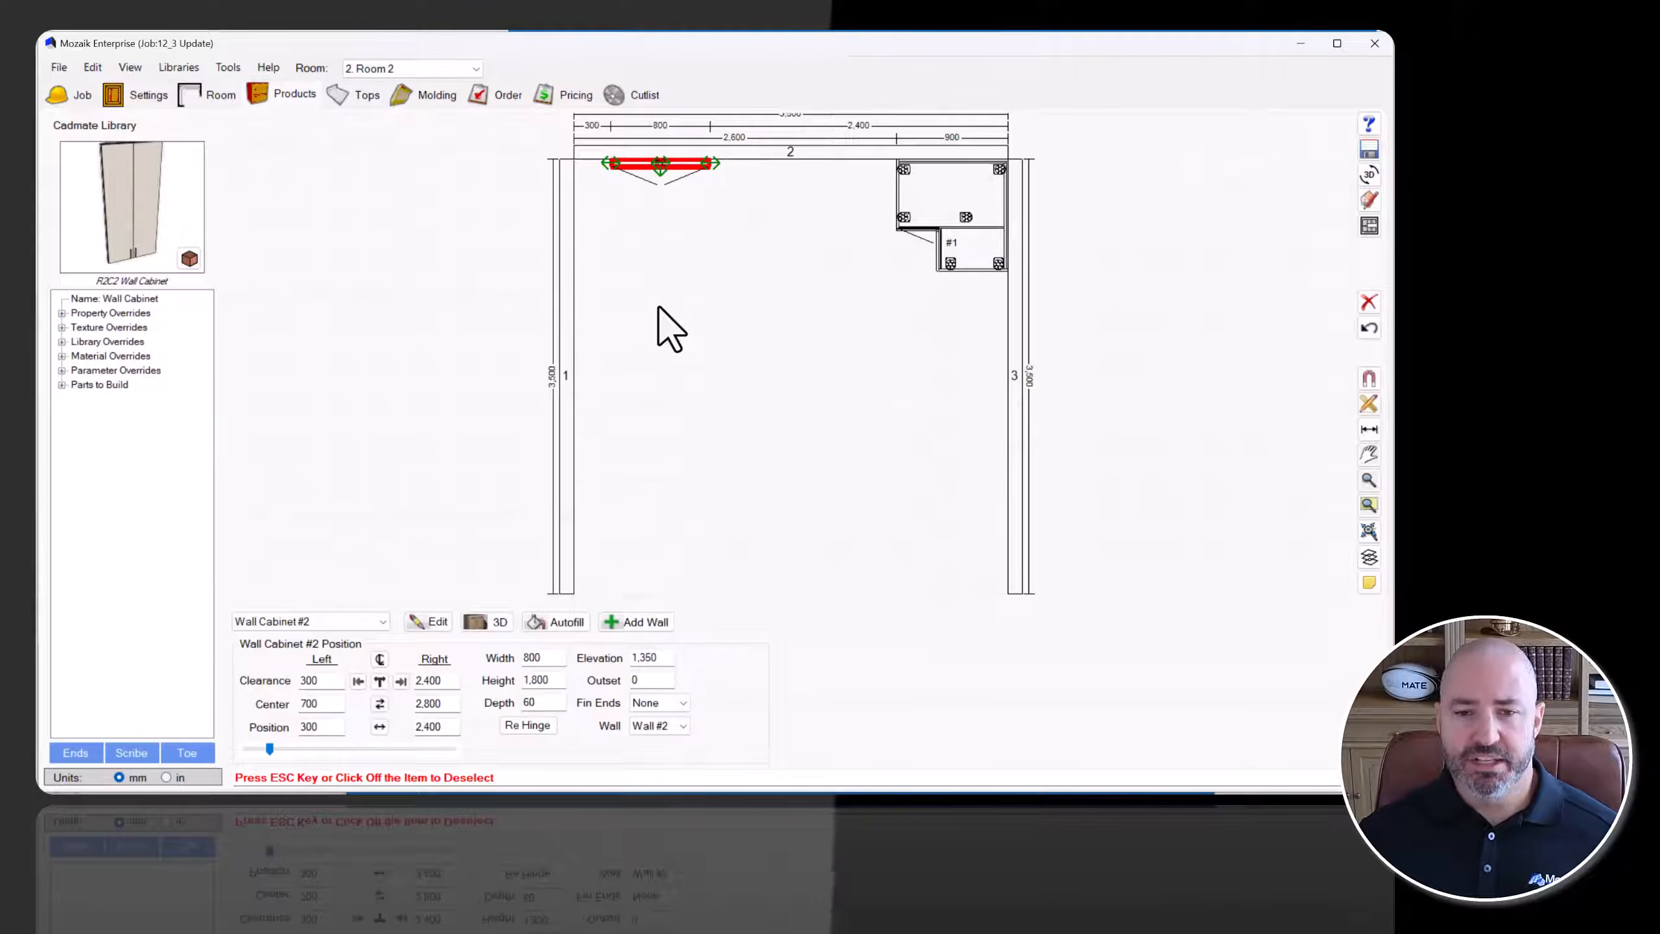
{"action": "key", "text": "Escape"}
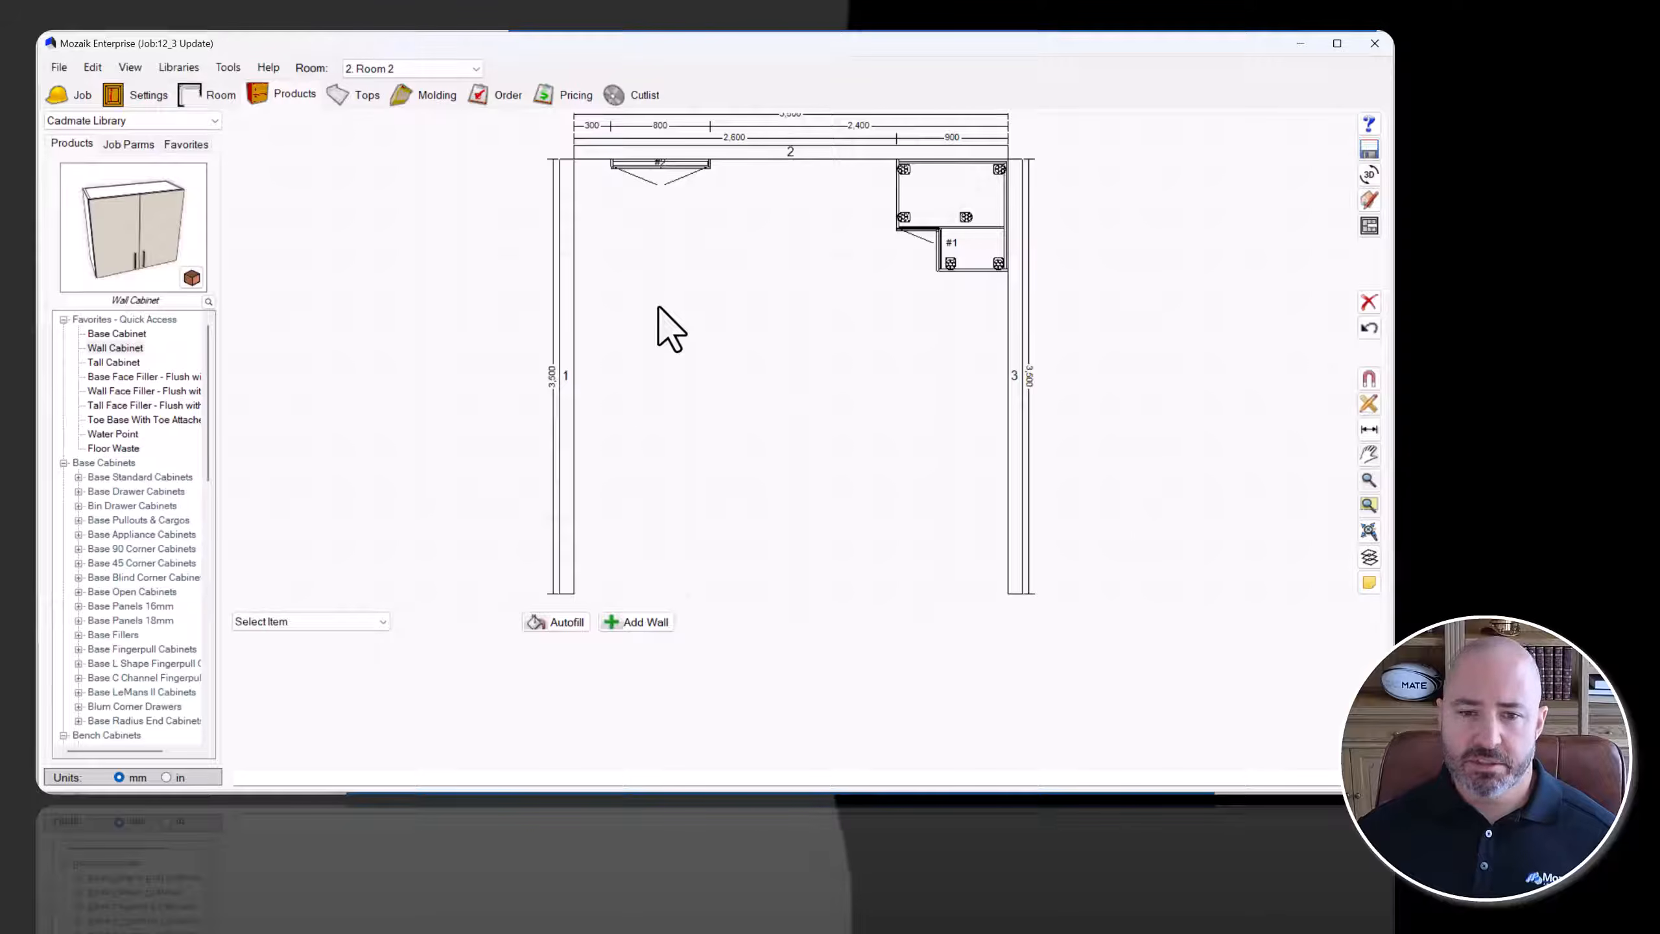
Open the fastener joint templates in the Hardware Library and select Lamello Cabineo 12 (Flush).
{"action": "left_click", "coordinate": [195, 68]}
{"action": "left_click", "coordinate": [228, 200]}
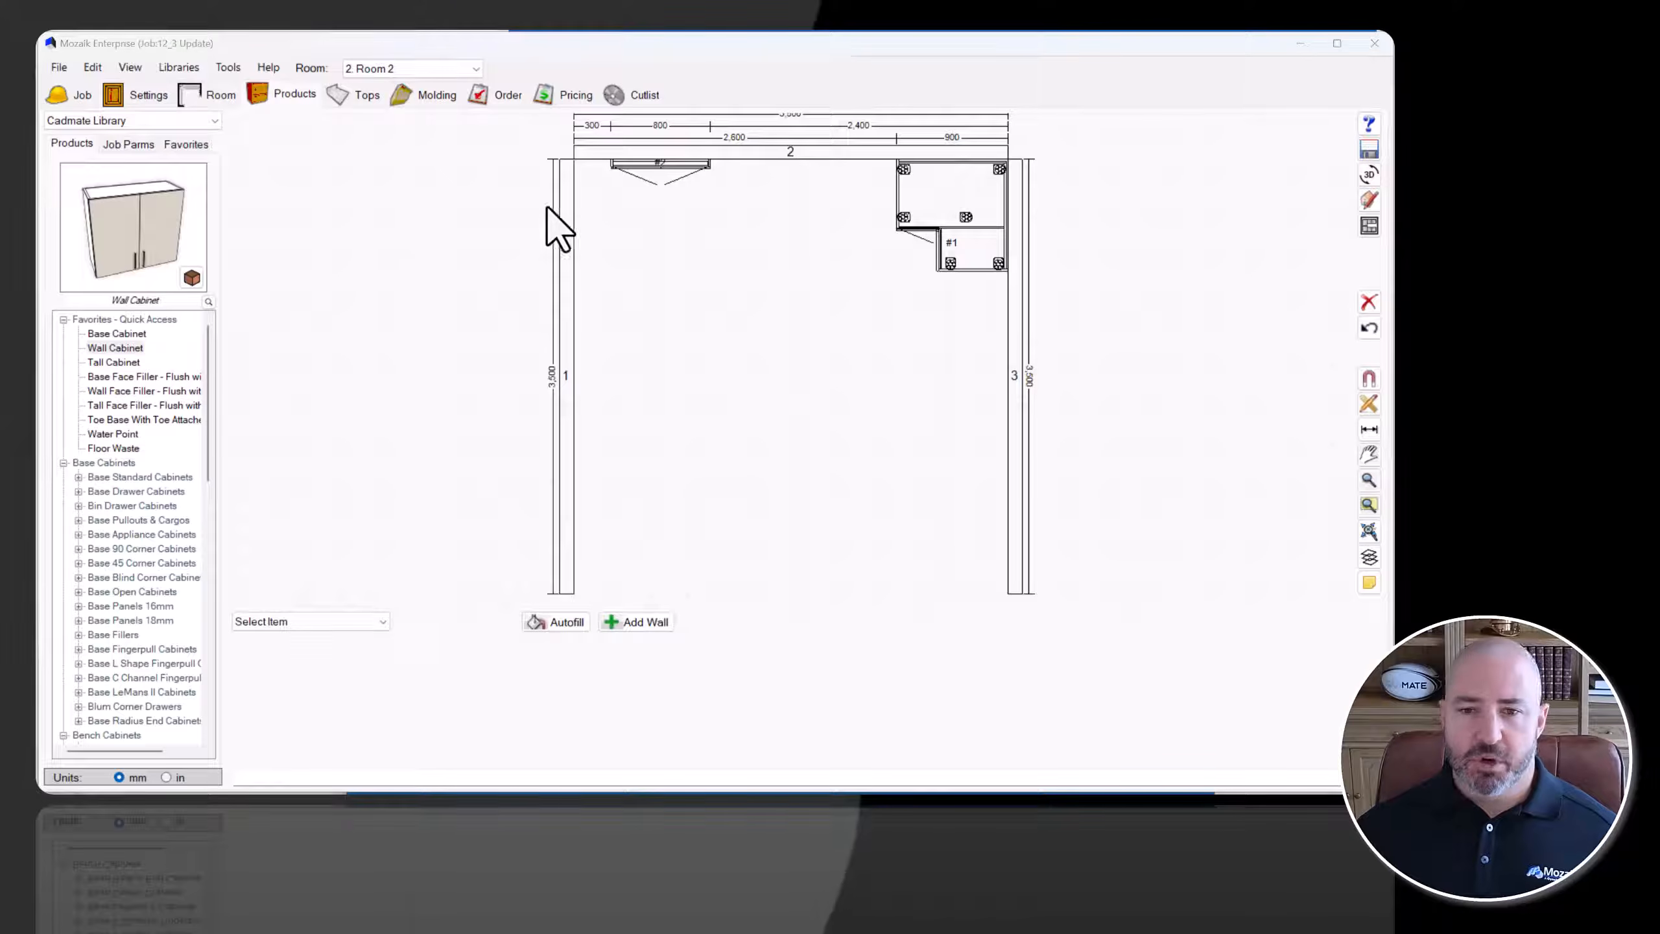
{"action": "left_click", "coordinate": [497, 331]}
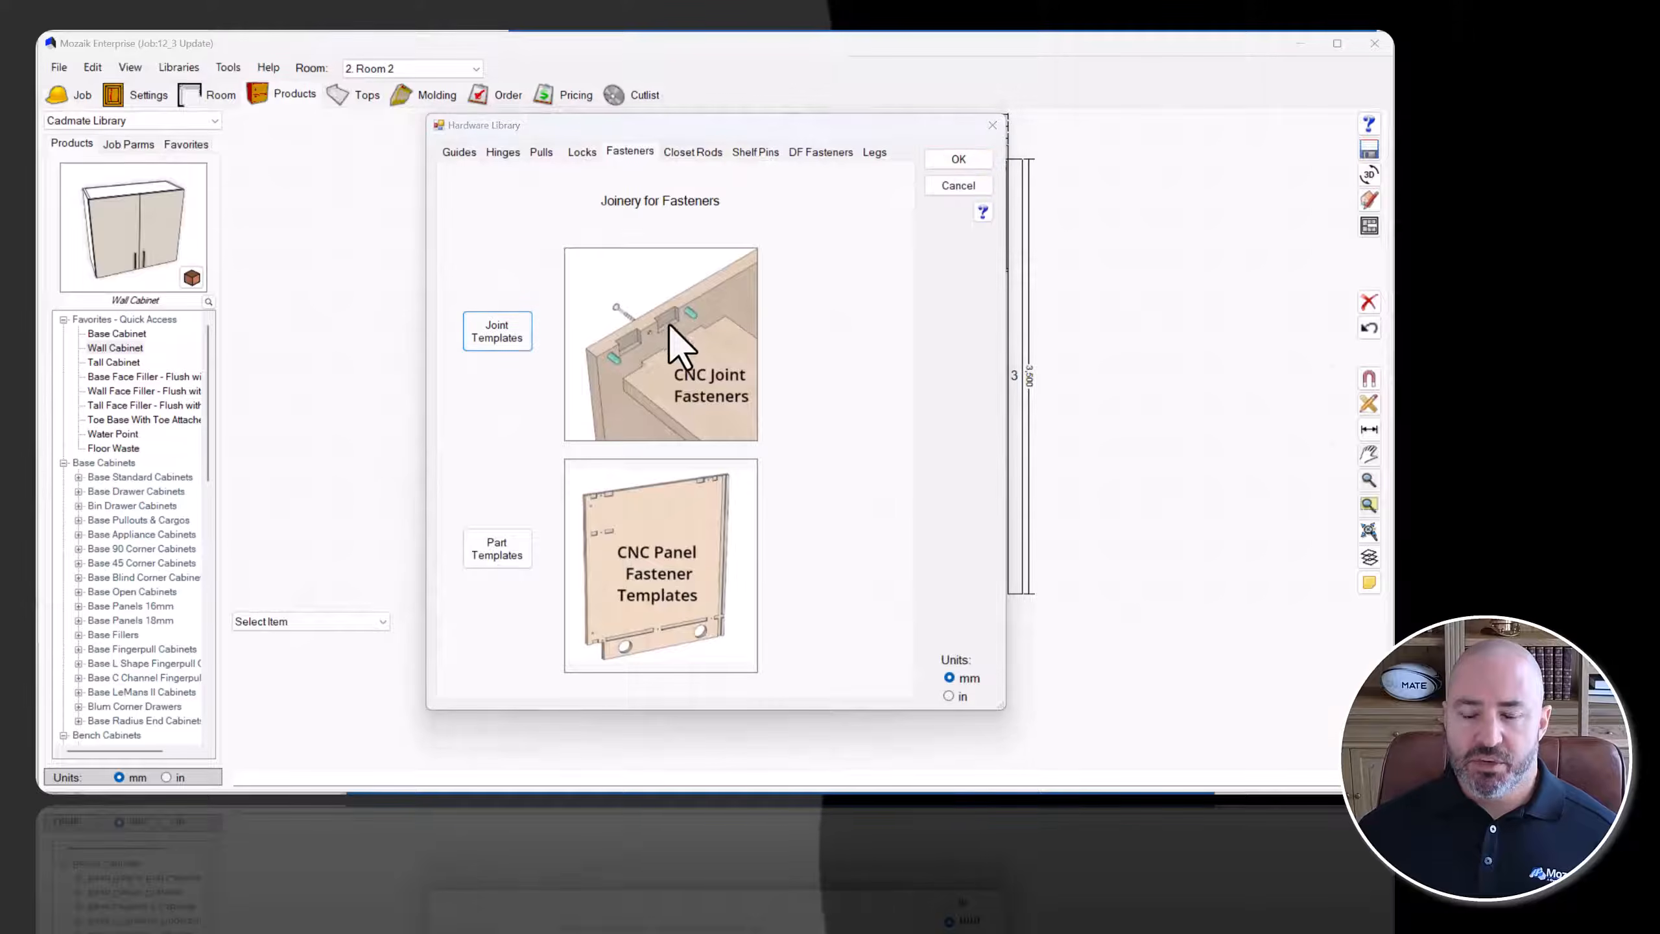
{"action": "left_click", "coordinate": [672, 149]}
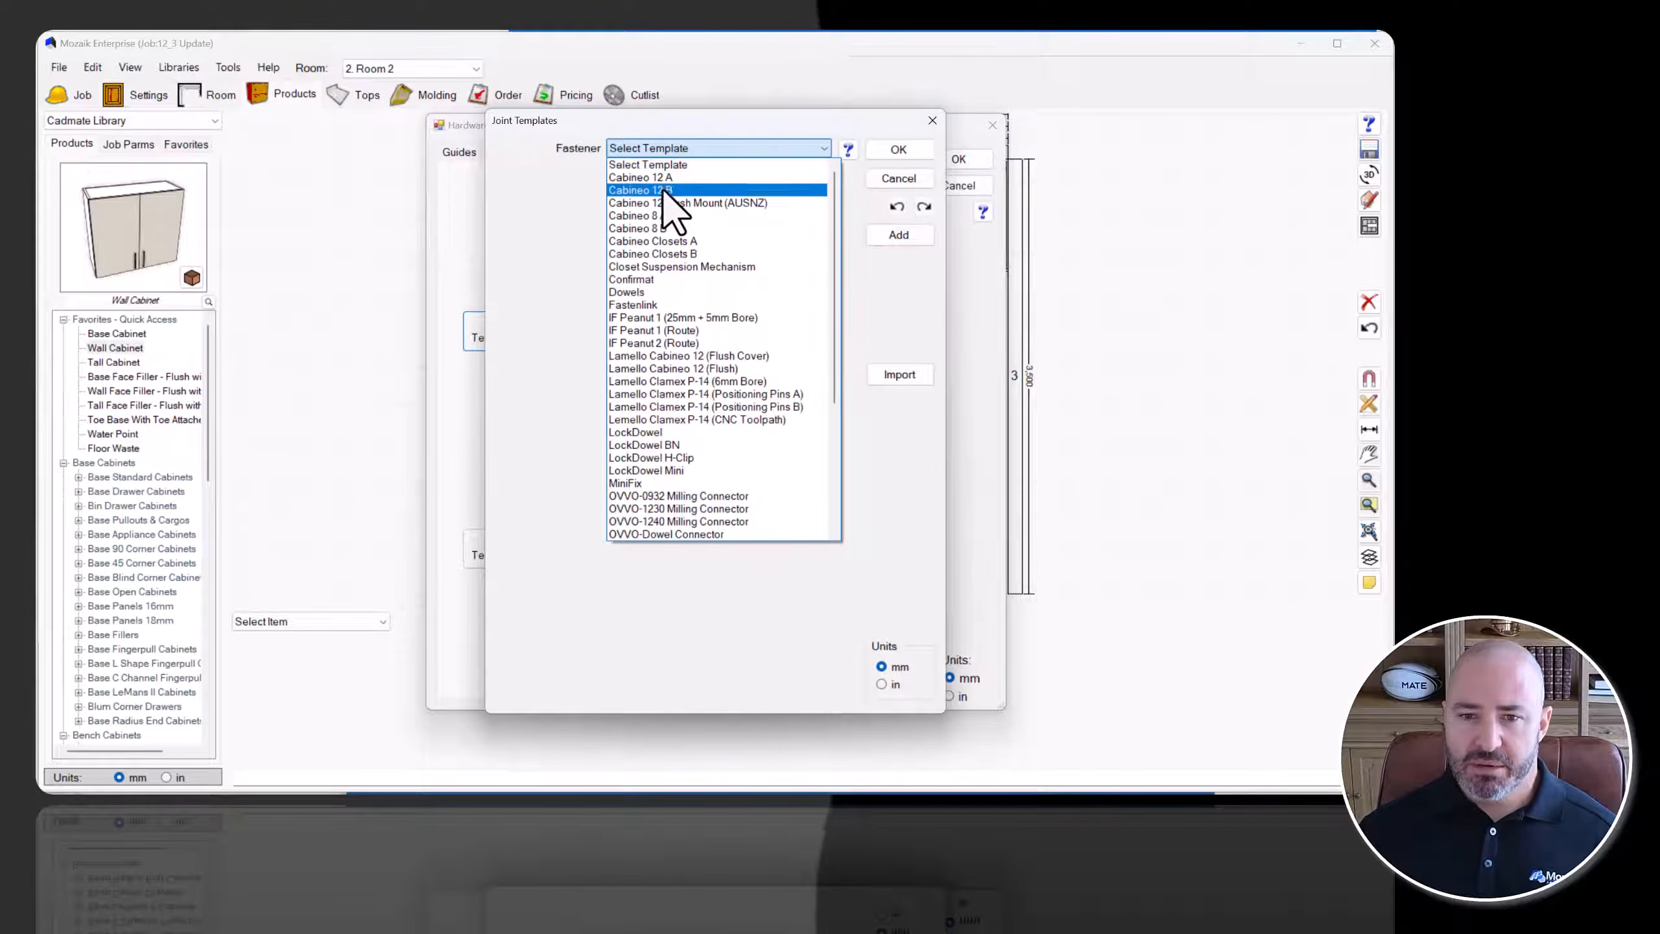
{"action": "left_click", "coordinate": [683, 369]}
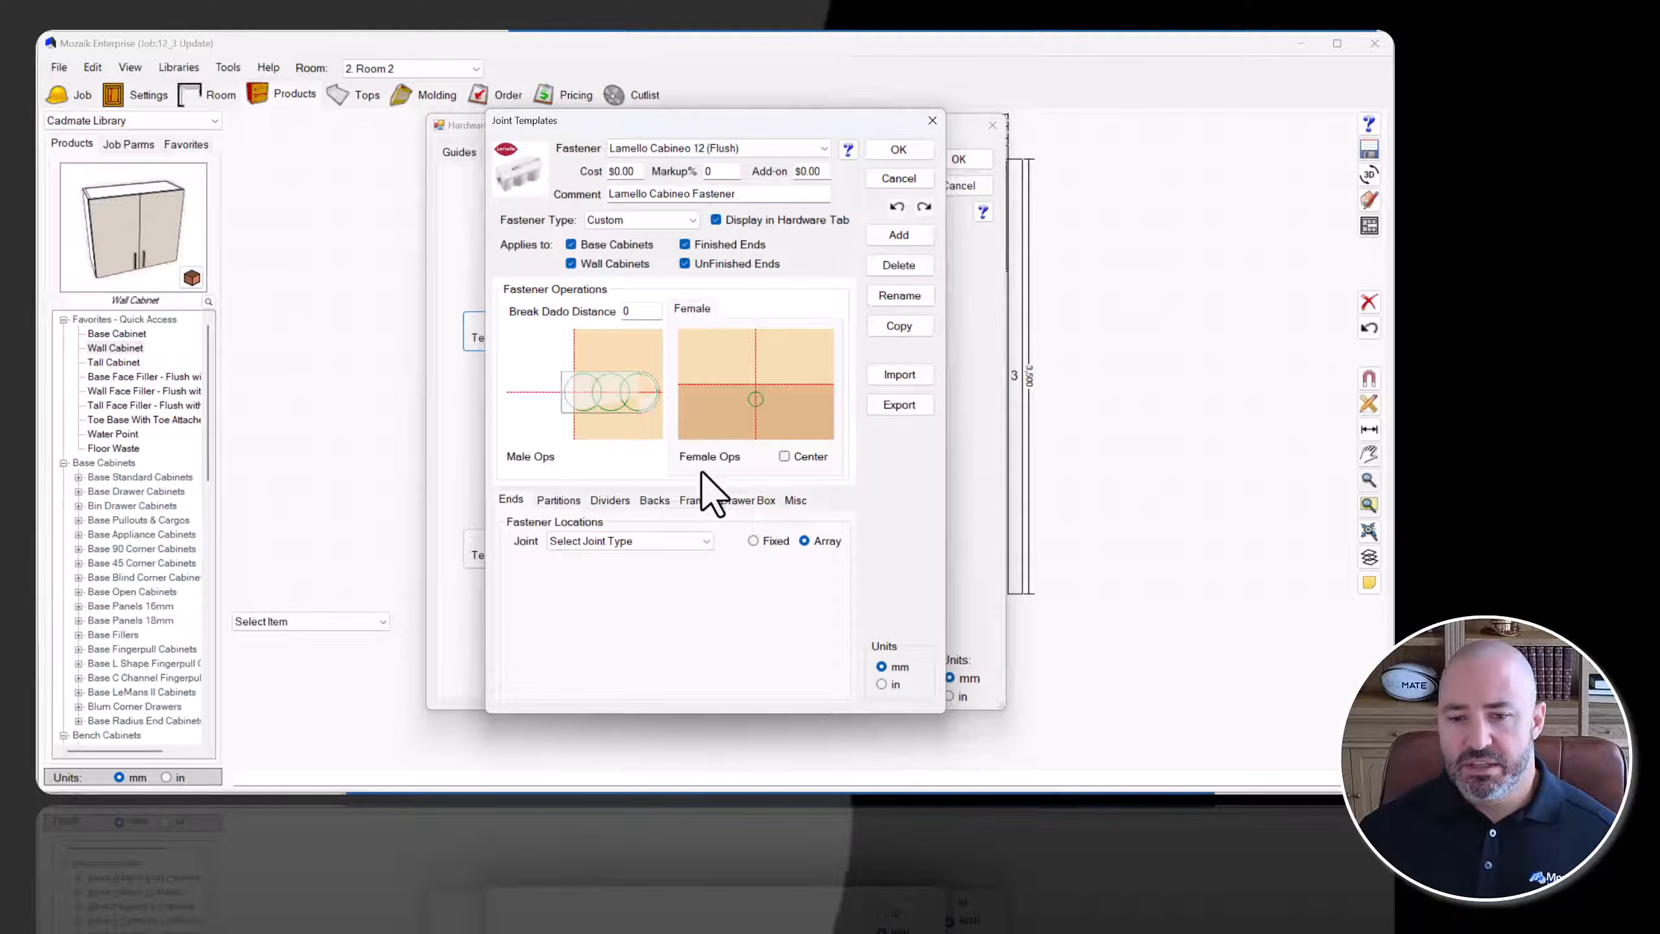
Show the Lamello Cabineo 12 (Flush) fastener locations for the Drawer Front -> Drawer Side drawer box joint.
{"action": "left_click", "coordinate": [738, 500]}
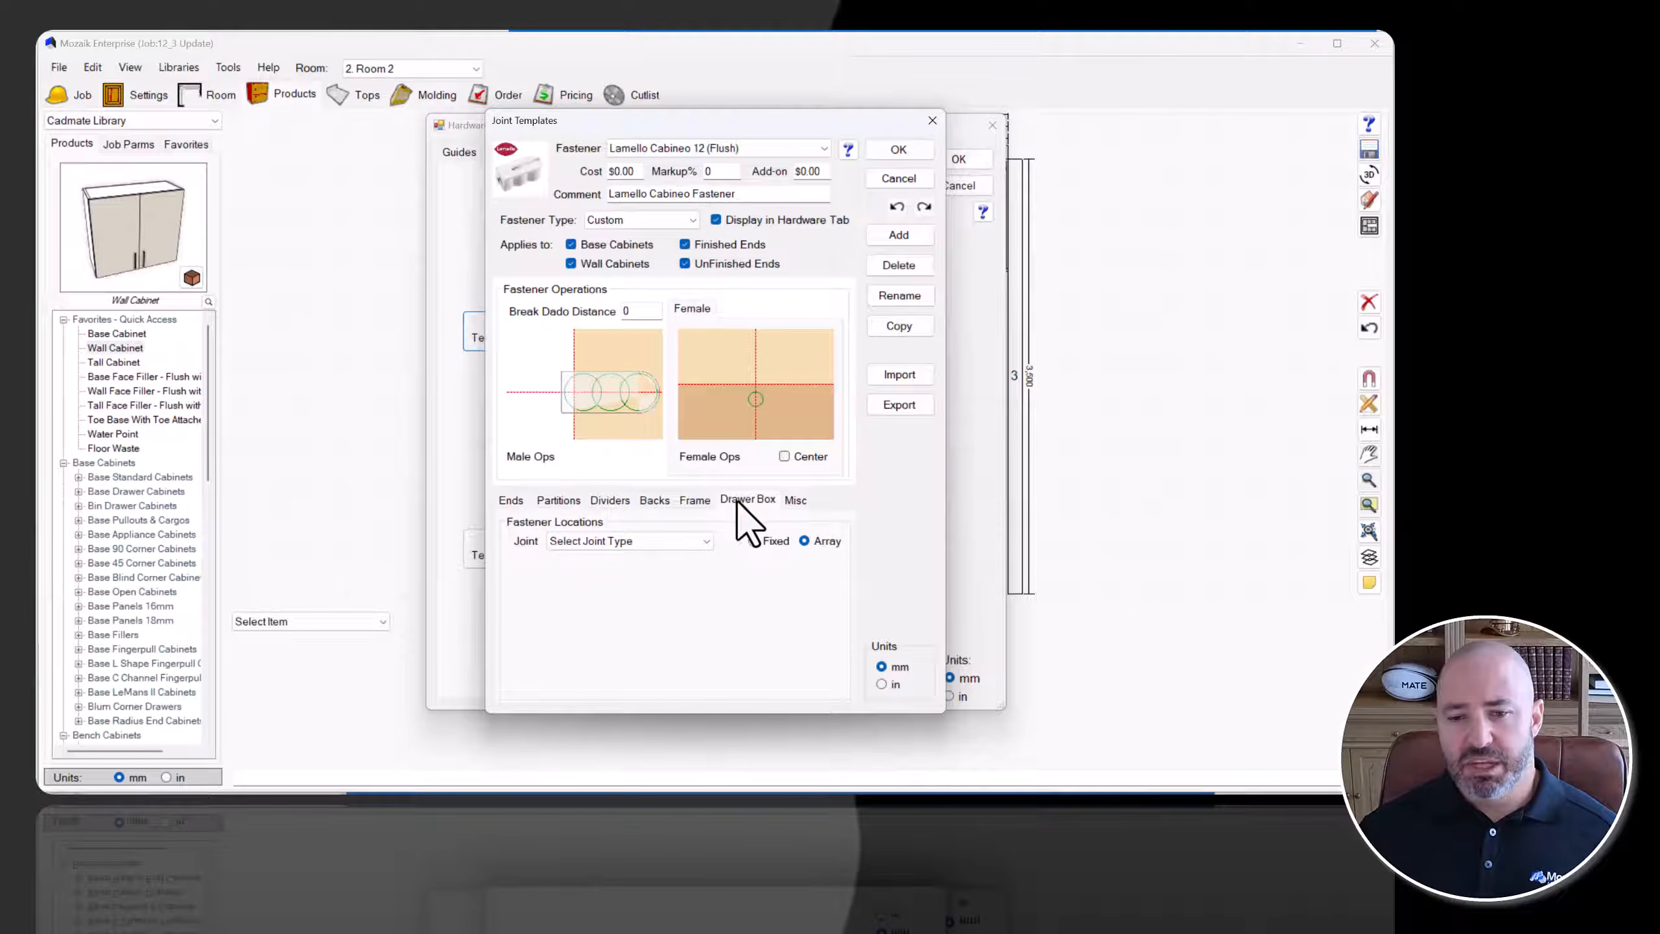
{"action": "left_click", "coordinate": [678, 547]}
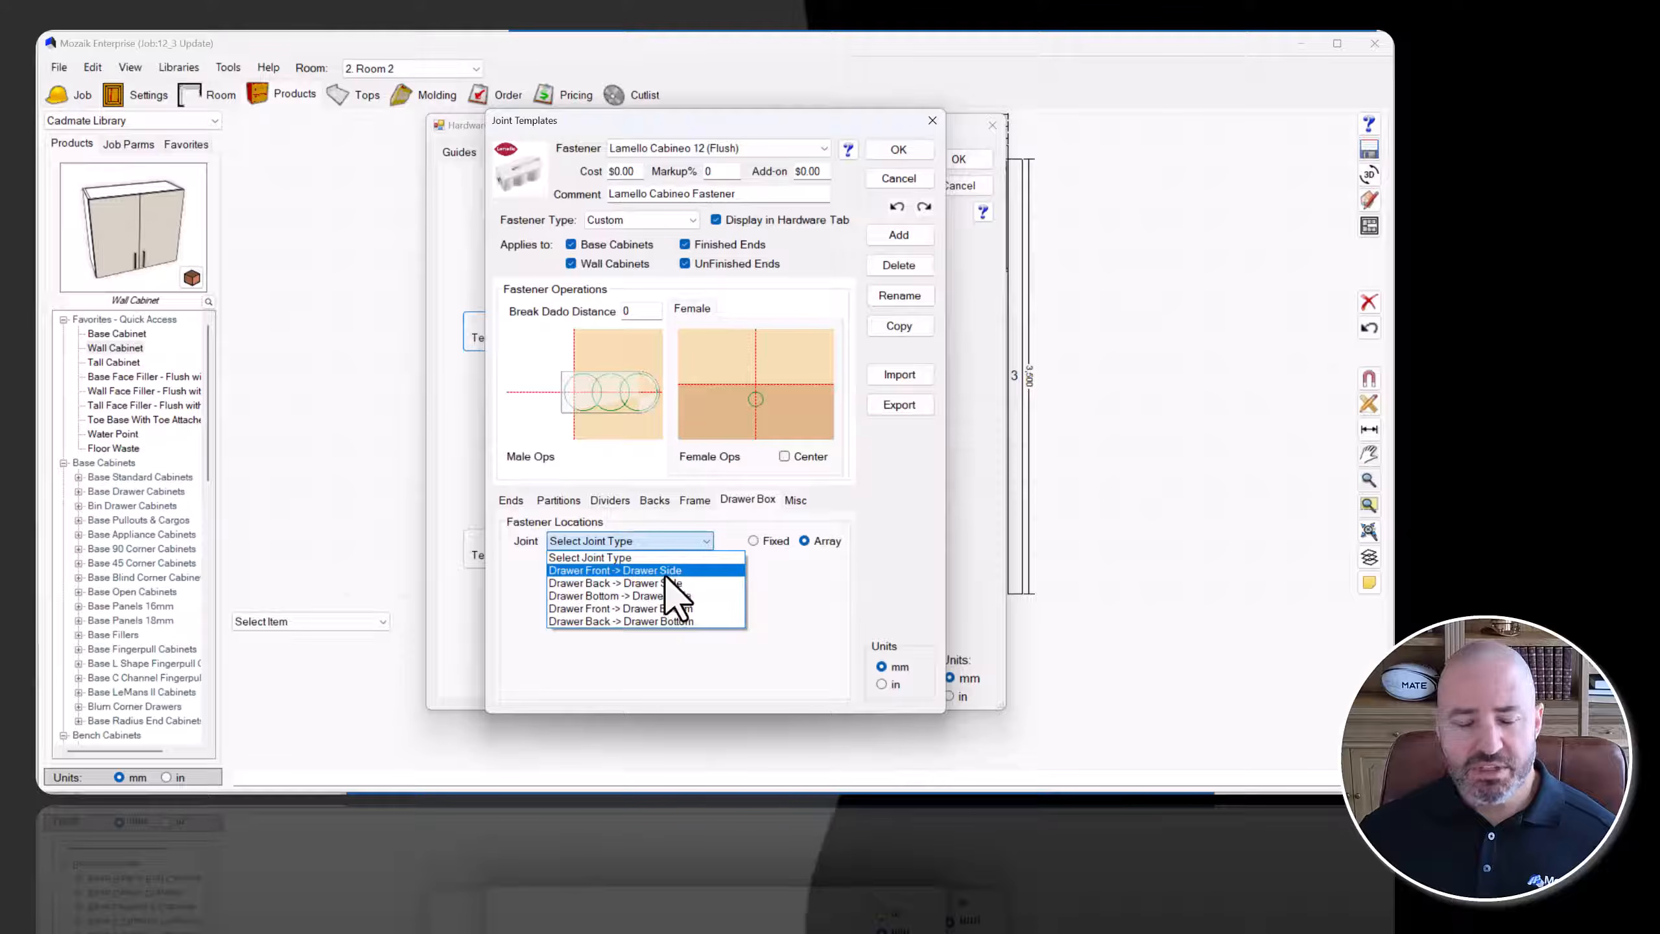
{"action": "left_click", "coordinate": [666, 571]}
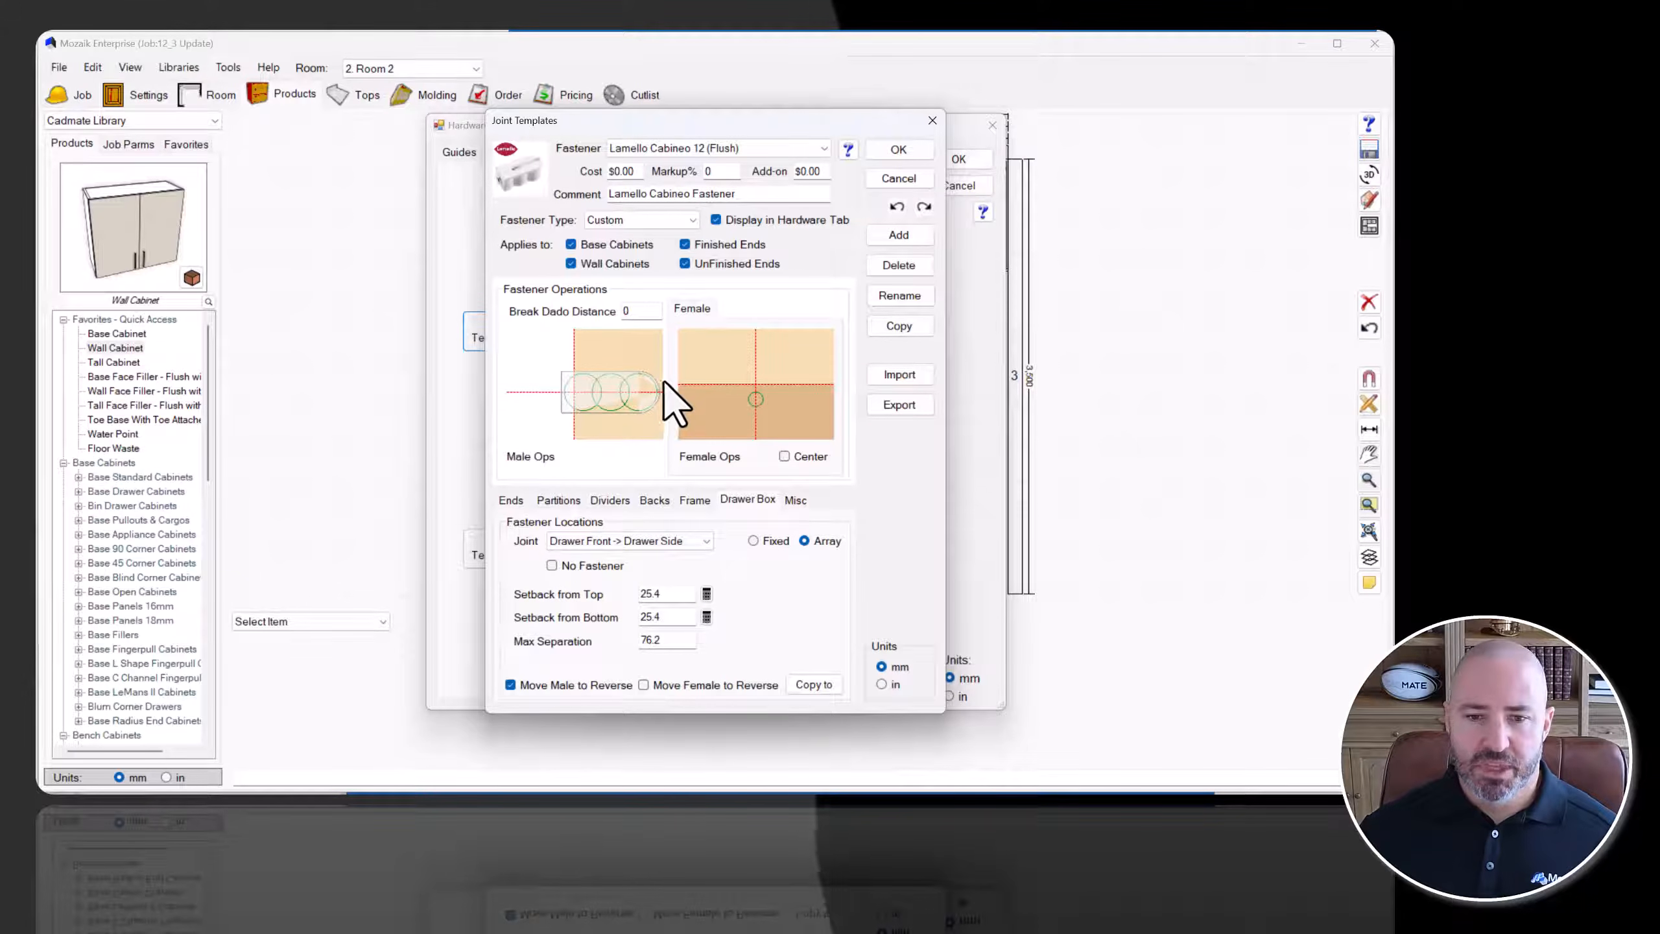
Look over the list of available fasteners, then close the joint templates and the Hardware Library.
{"action": "left_click", "coordinate": [661, 149]}
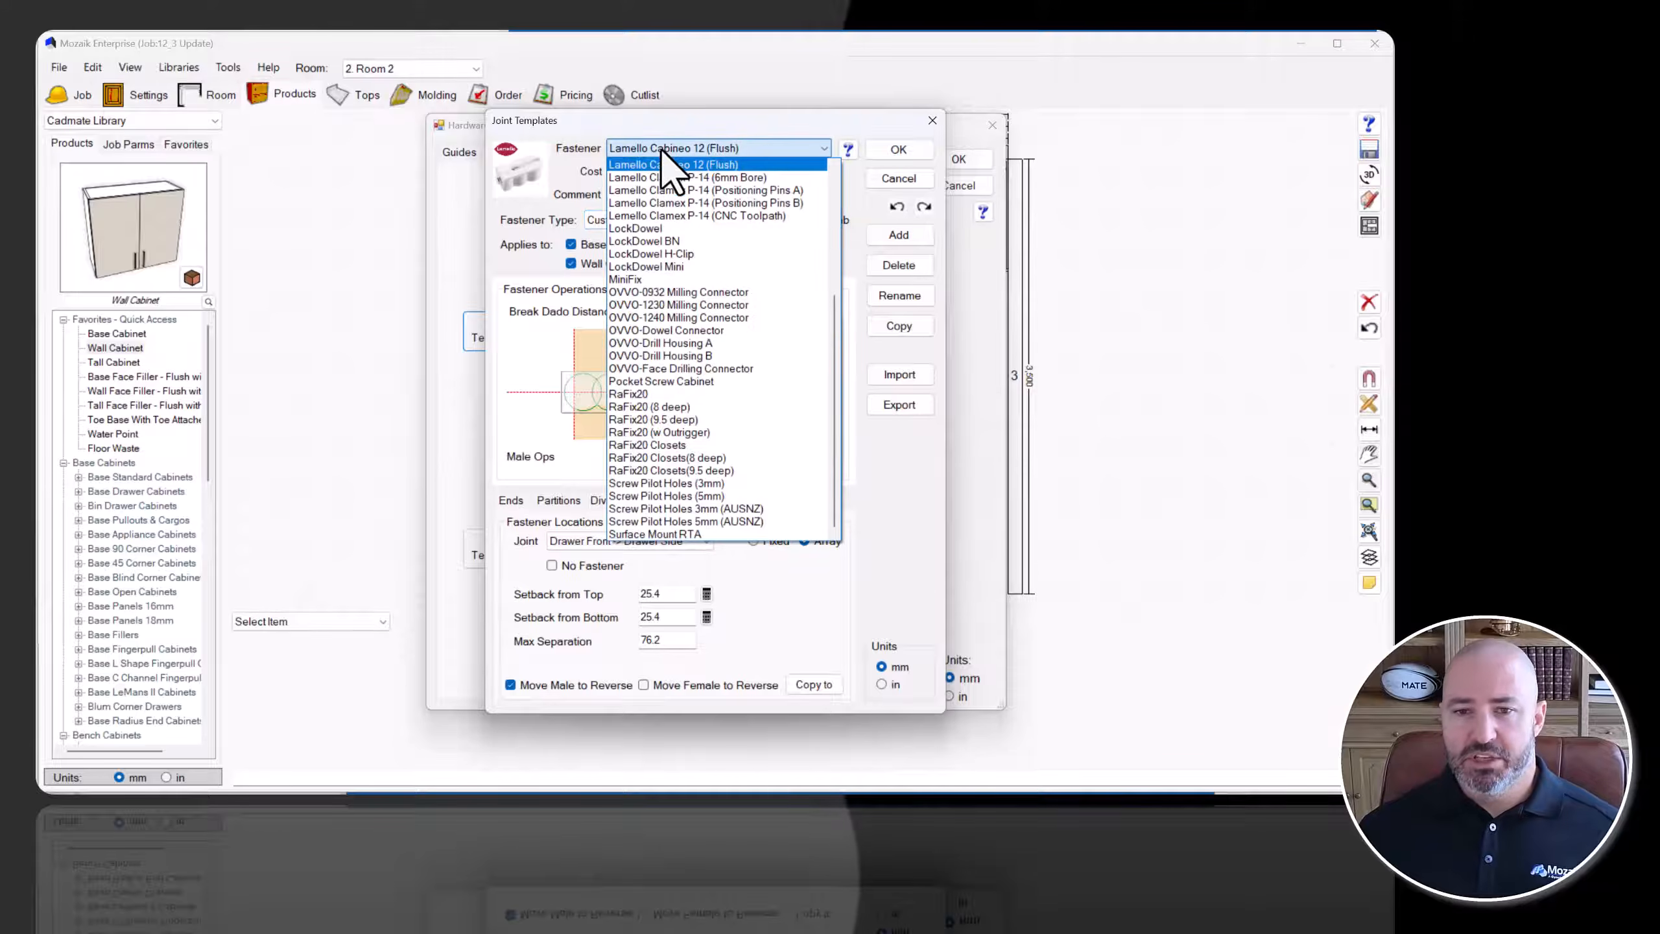
{"action": "left_click", "coordinate": [662, 149]}
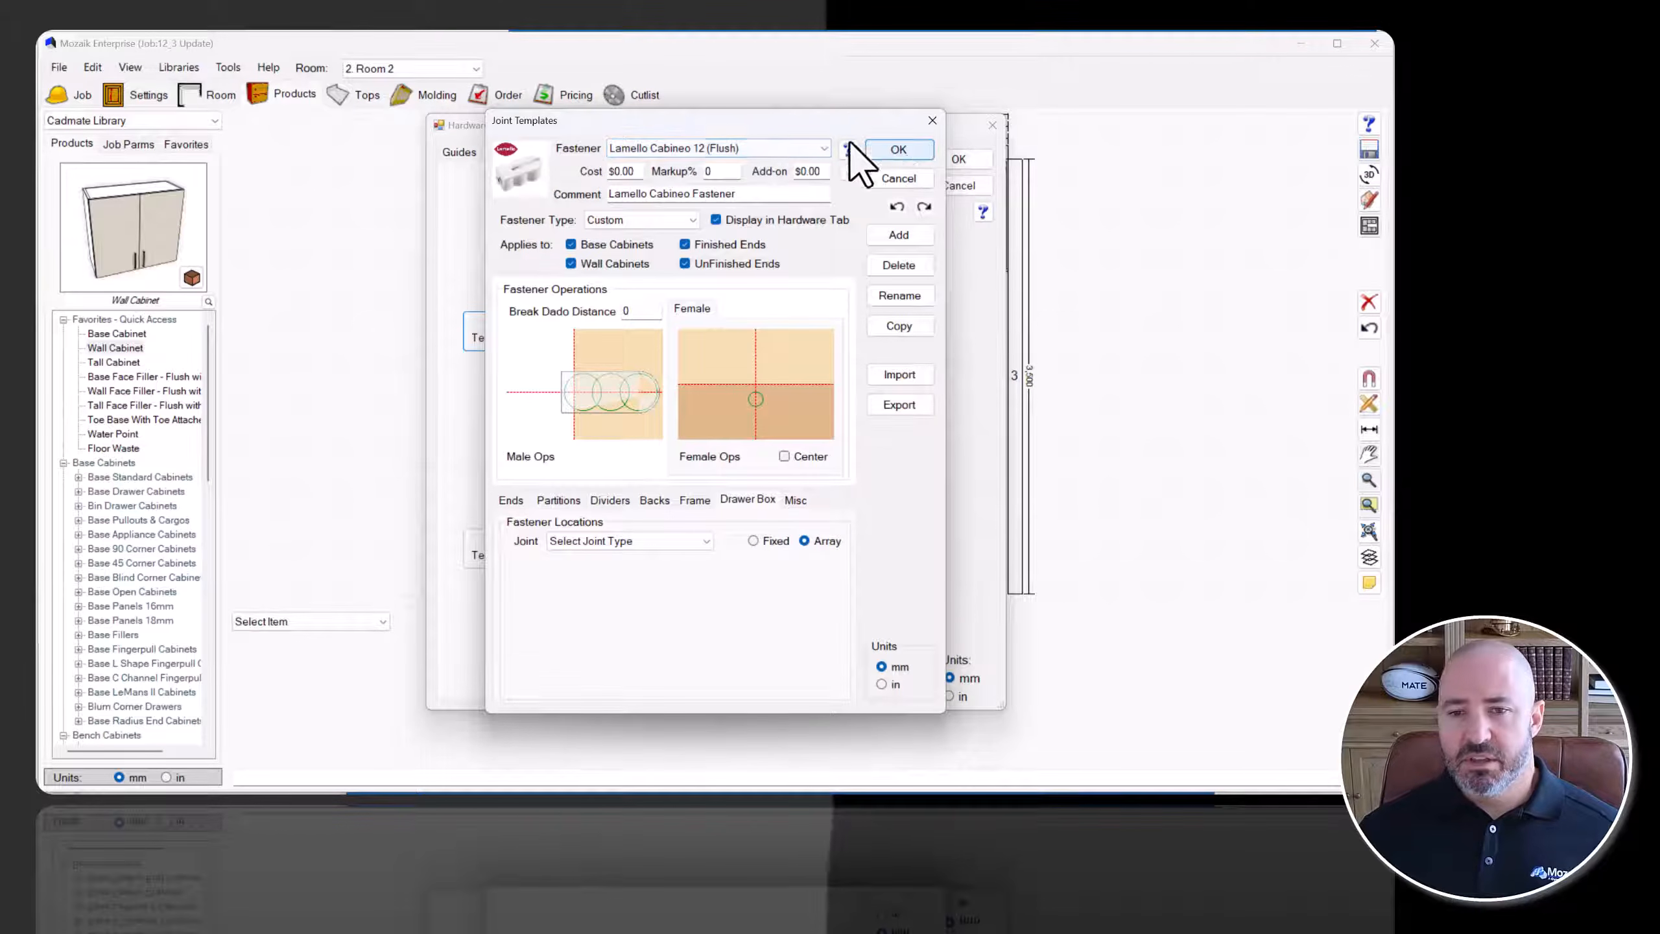
{"action": "left_click", "coordinate": [895, 150]}
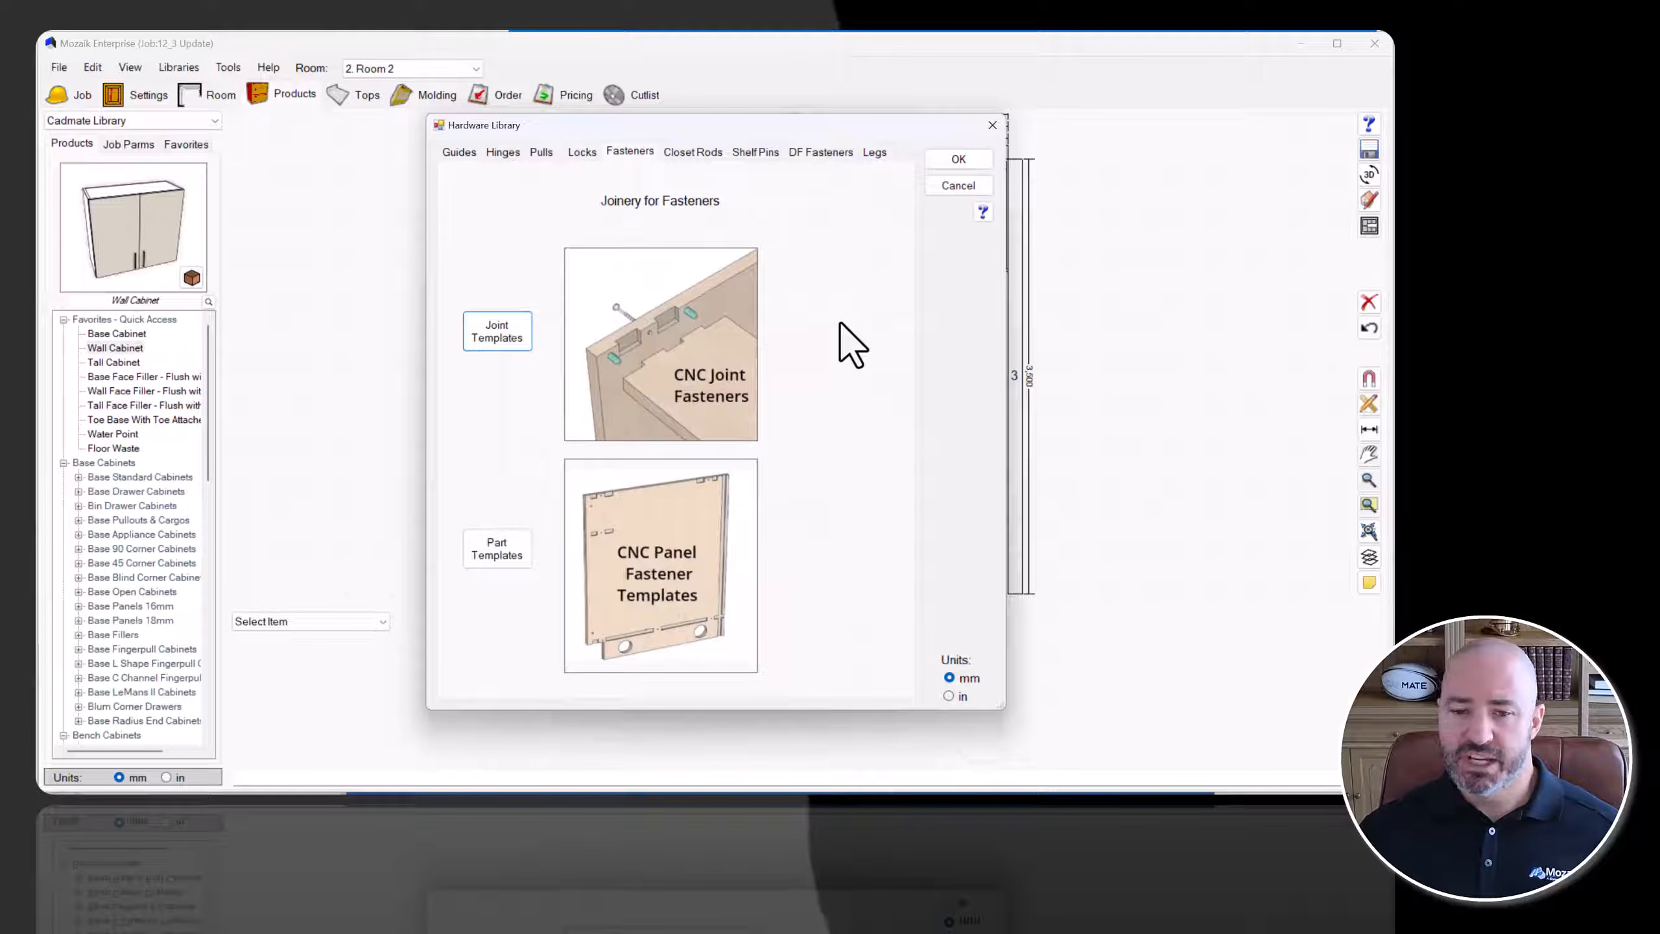
{"action": "left_click", "coordinate": [958, 158]}
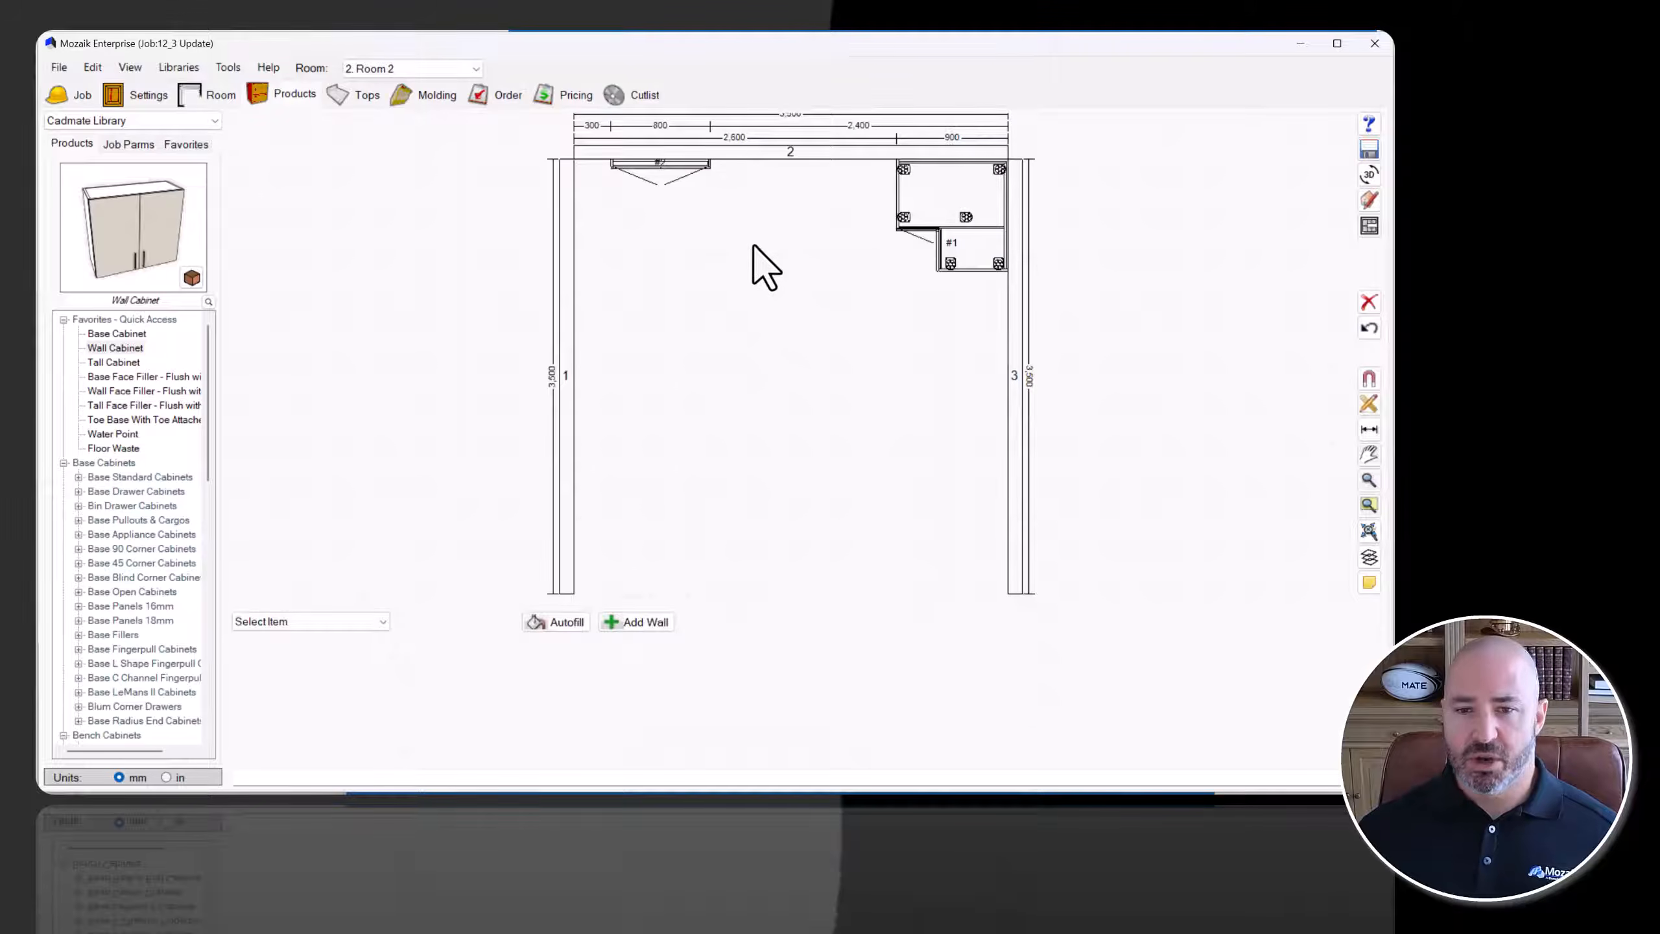
Review the wall hinge options in the room's door and drawer front settings, keeping the current hinge.
{"action": "left_click", "coordinate": [160, 98]}
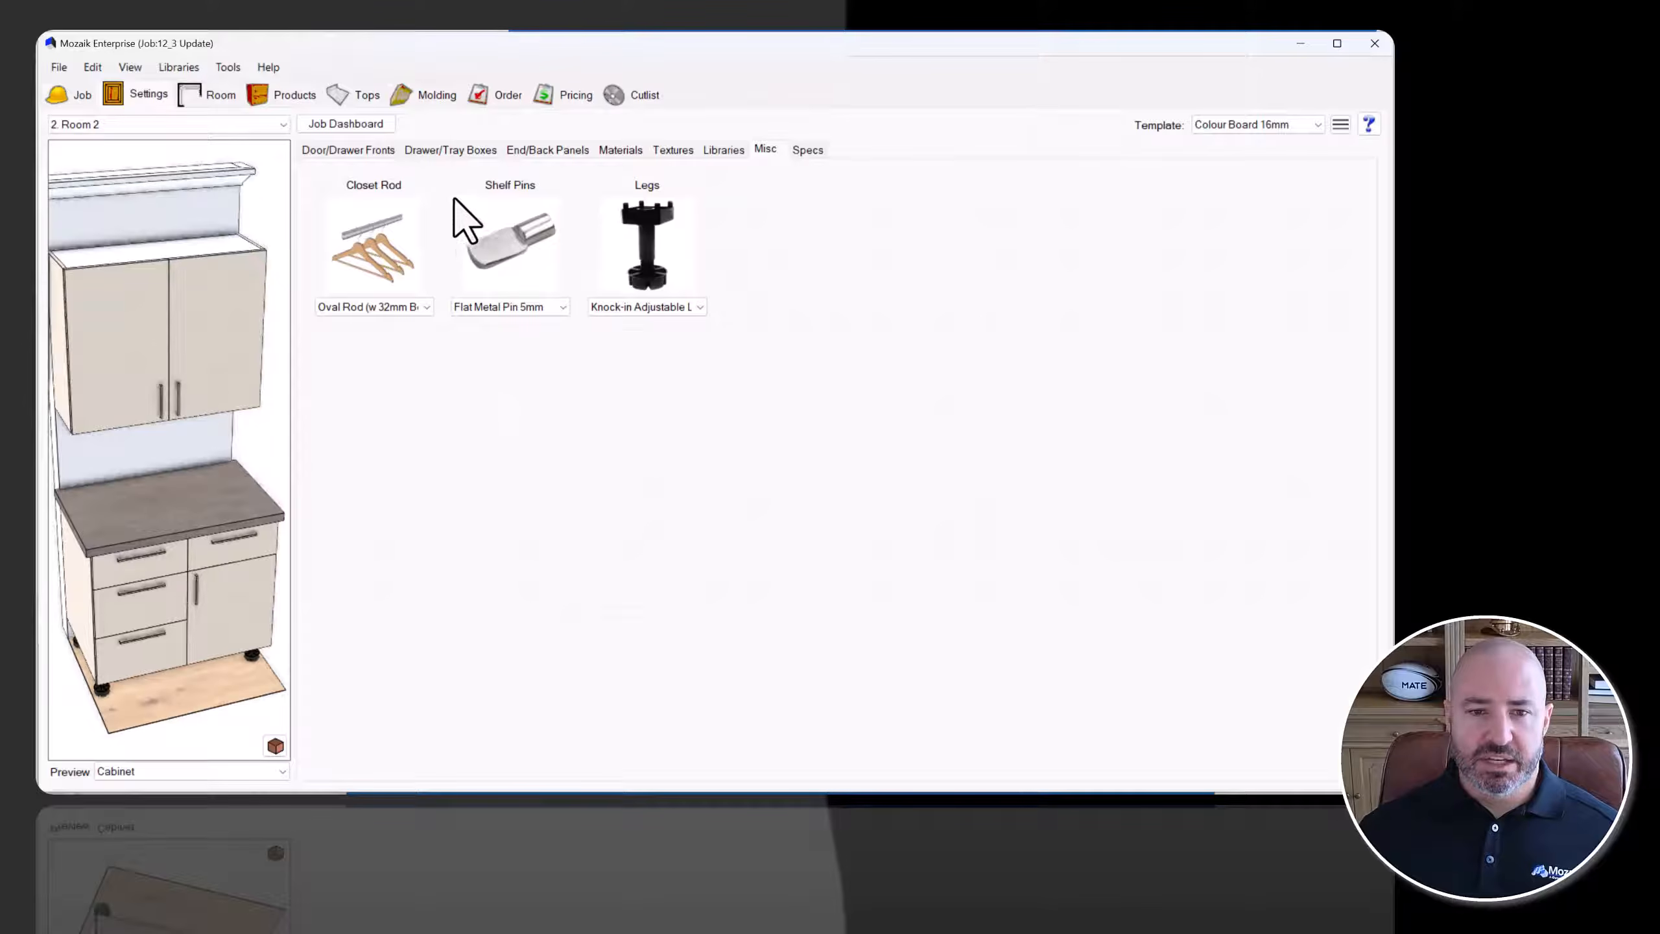
{"action": "left_click", "coordinate": [370, 151]}
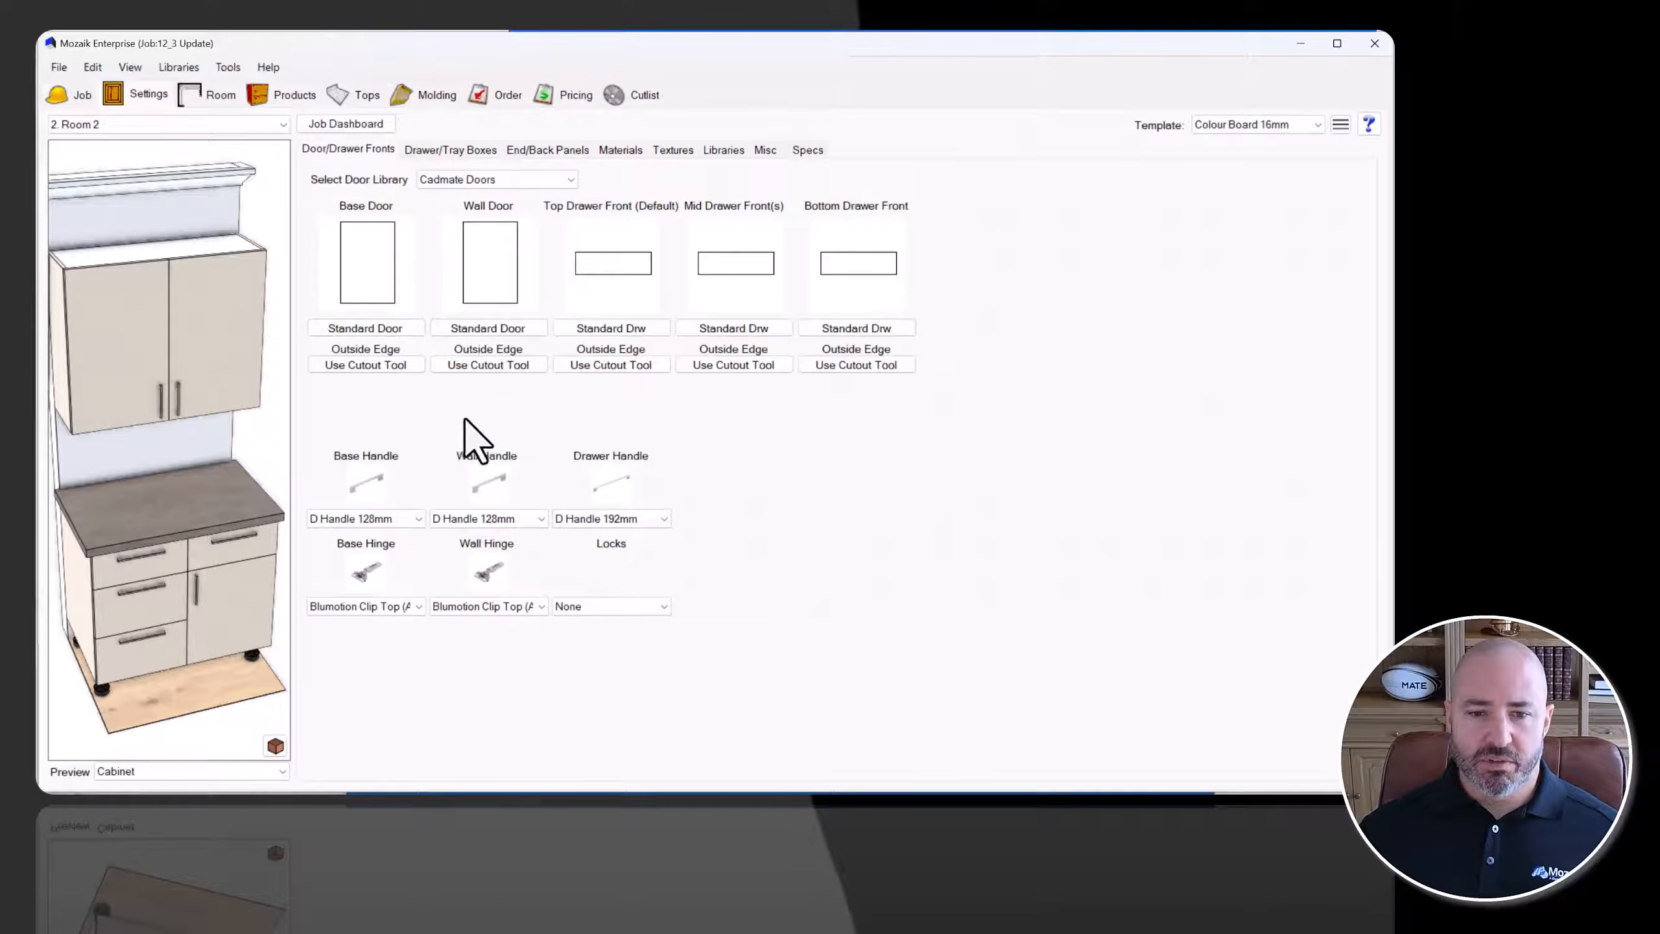
{"action": "left_click", "coordinate": [495, 607]}
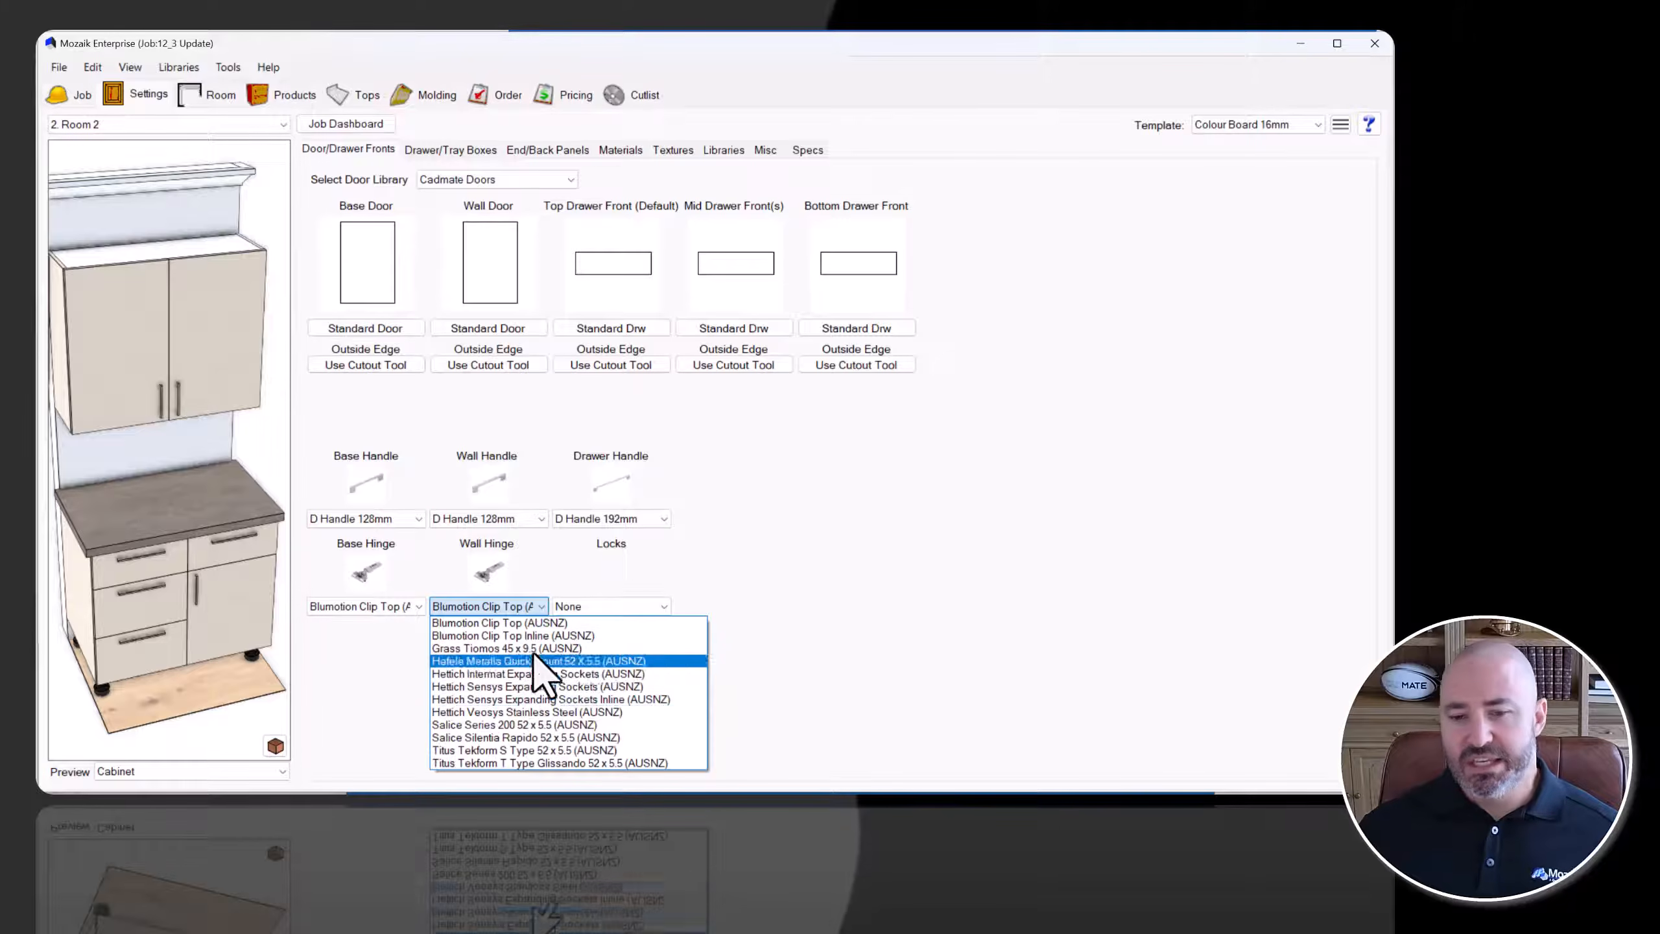
{"action": "left_click", "coordinate": [784, 557]}
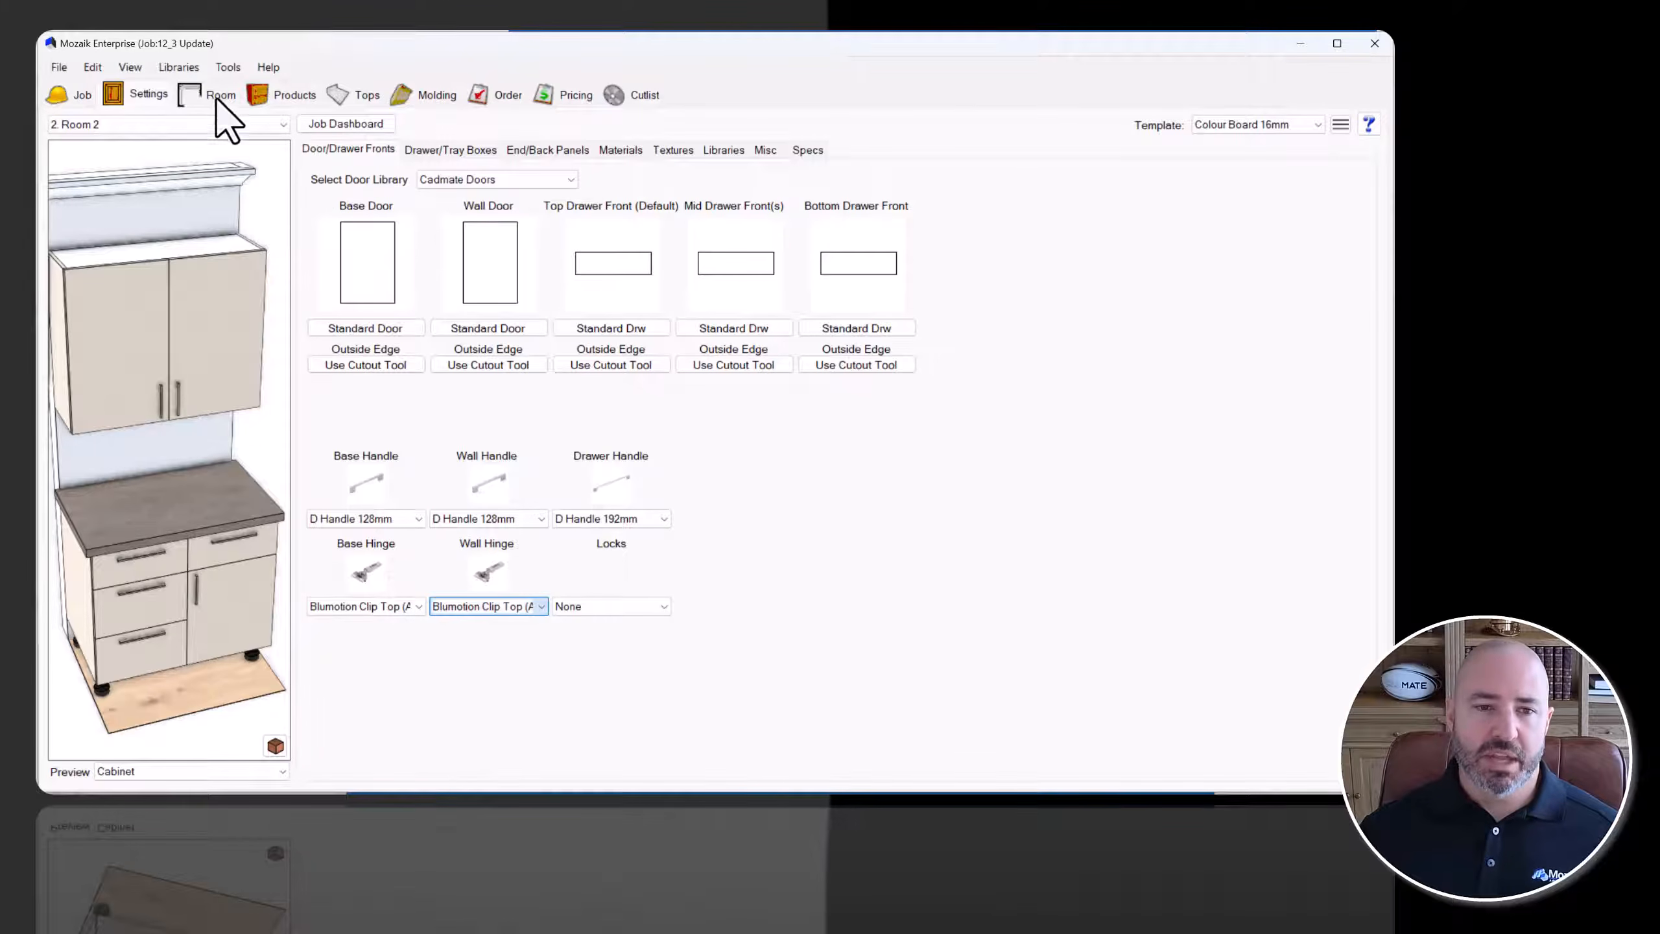
Open the hinges section of the Hardware Library.
{"action": "left_click", "coordinate": [185, 65]}
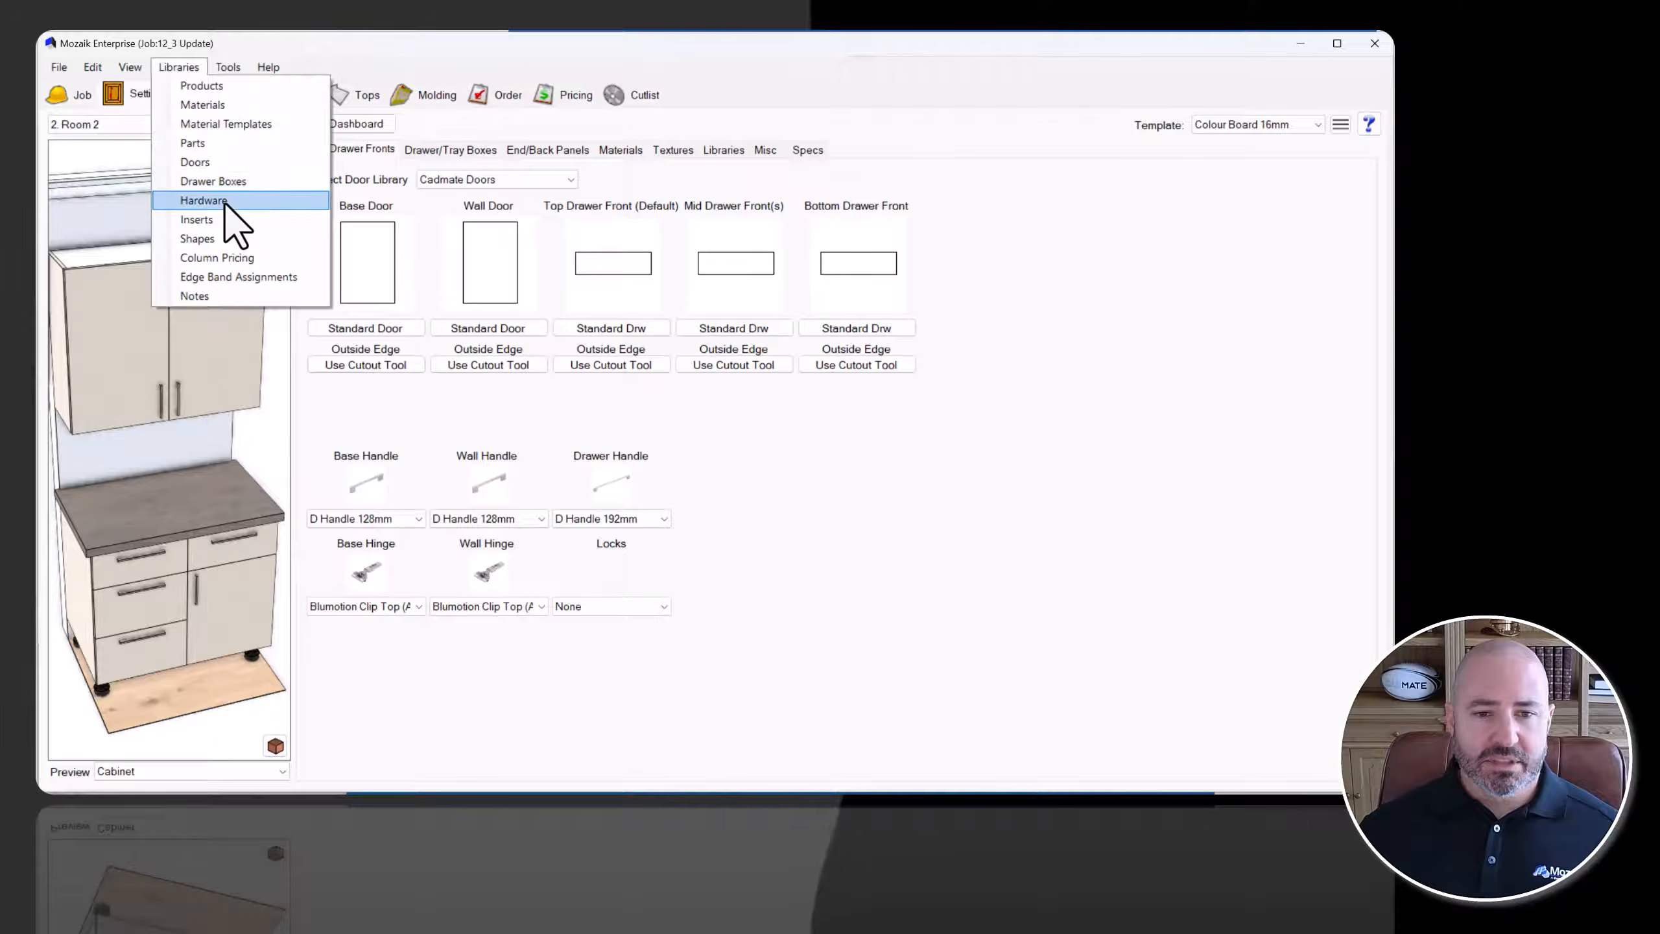
{"action": "left_click", "coordinate": [225, 202]}
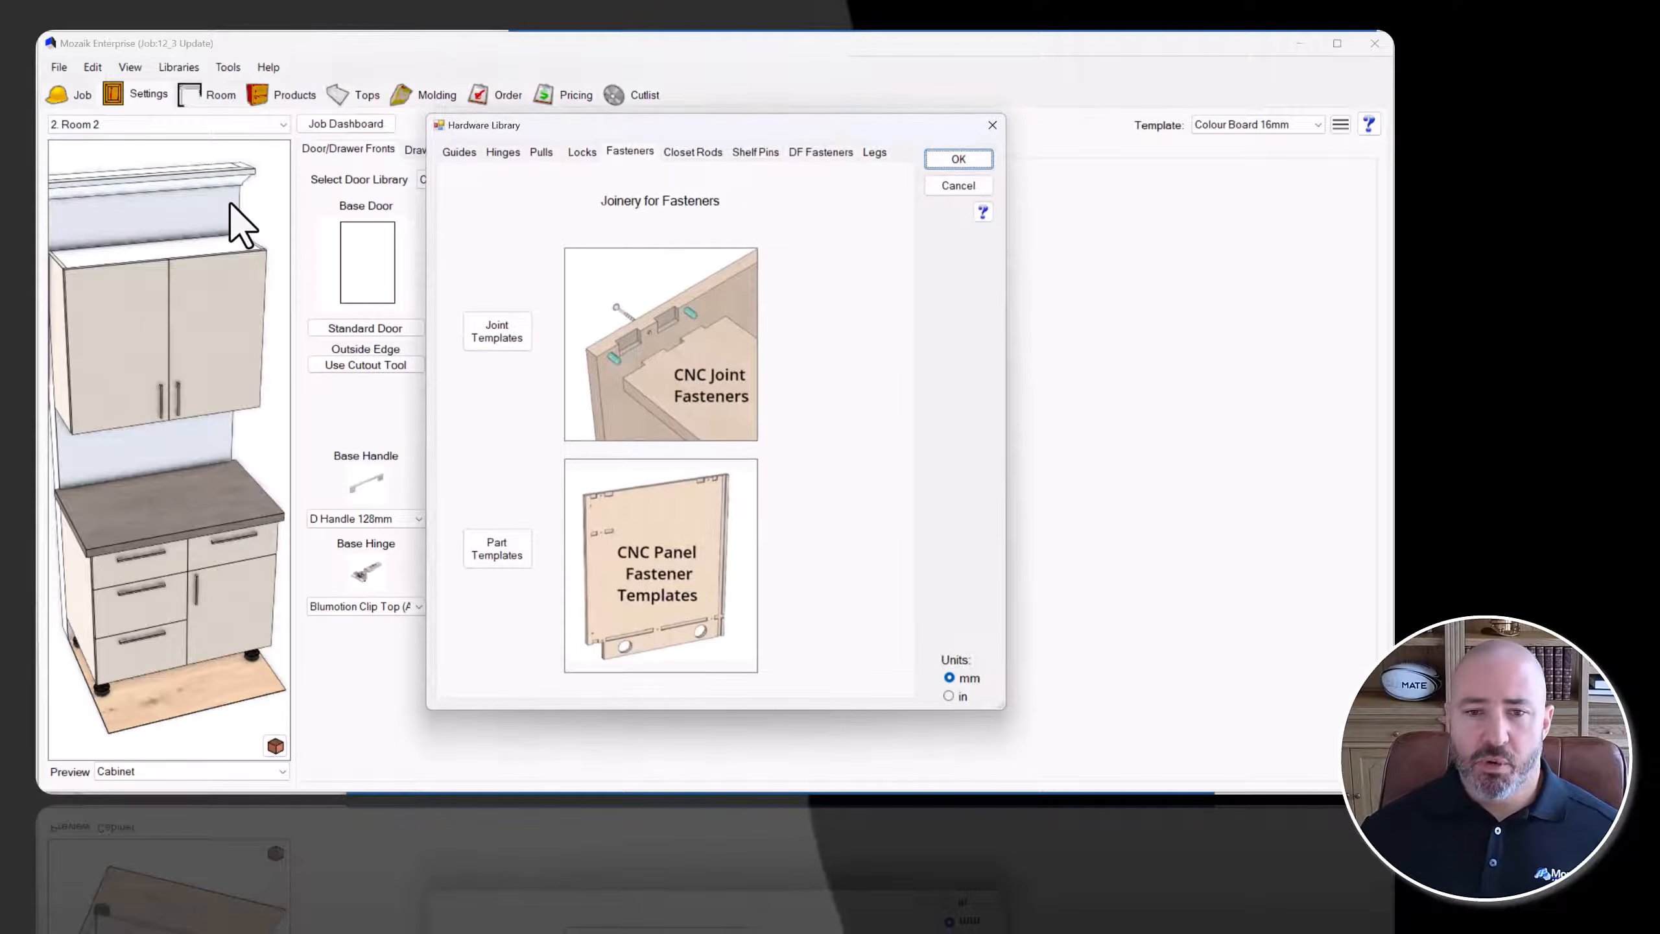
{"action": "left_click", "coordinate": [498, 151]}
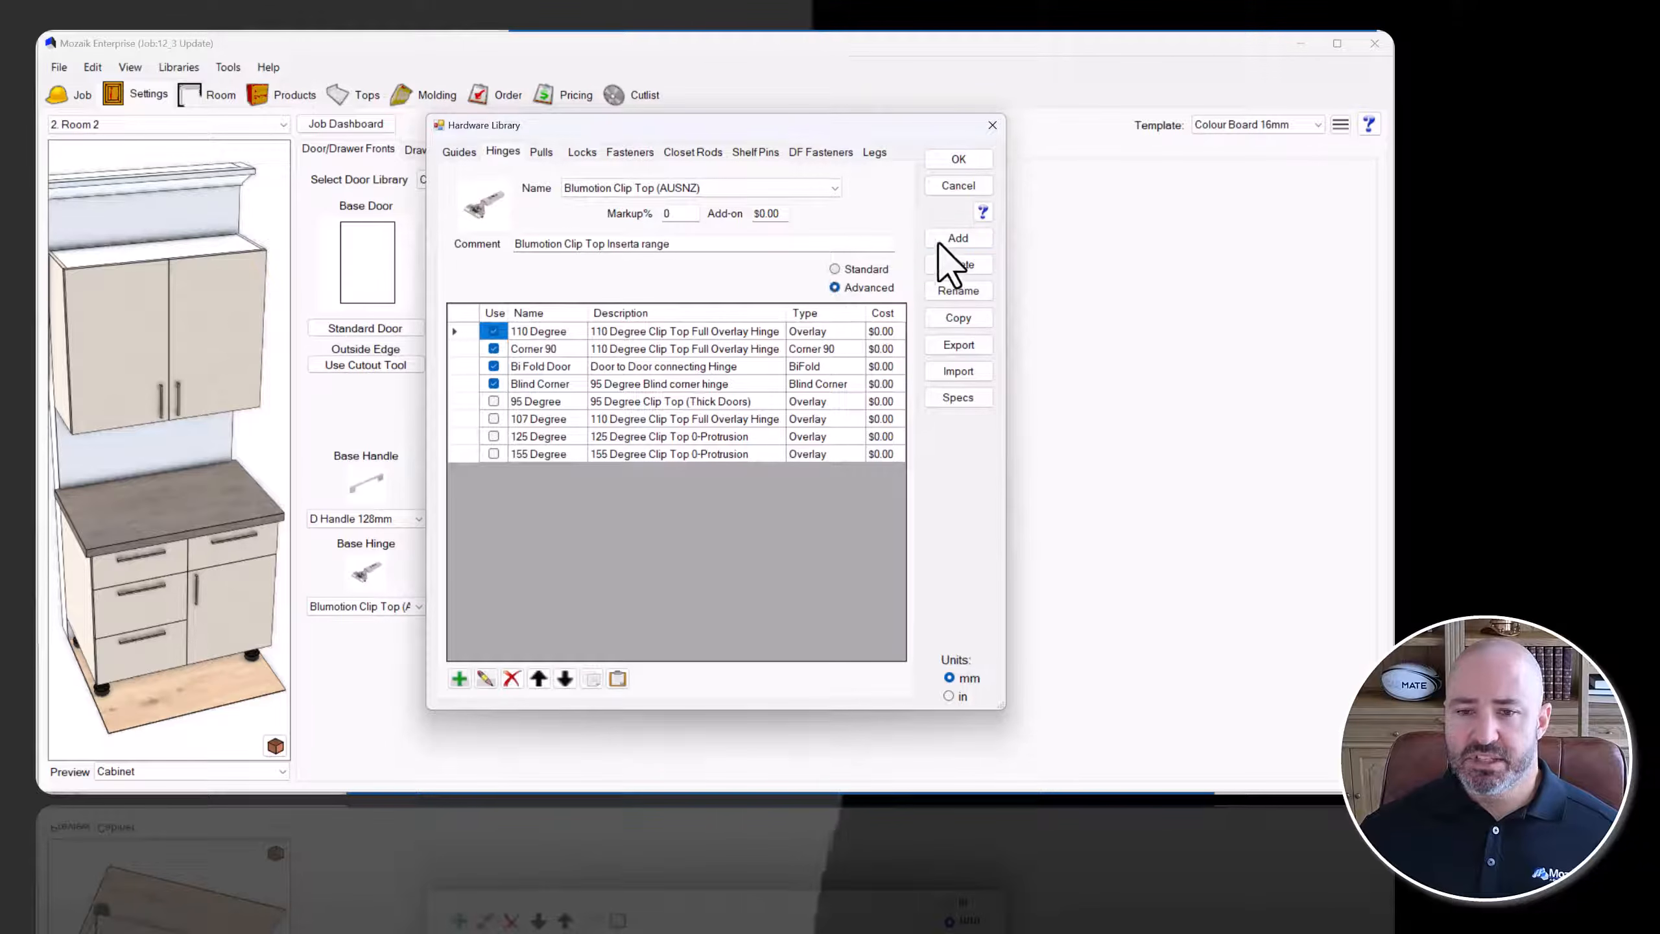
Add a trial hinge named hfgh using the Advanced setup and delete it again.
{"action": "left_click", "coordinate": [955, 239]}
{"action": "type", "text": "hfgh"}
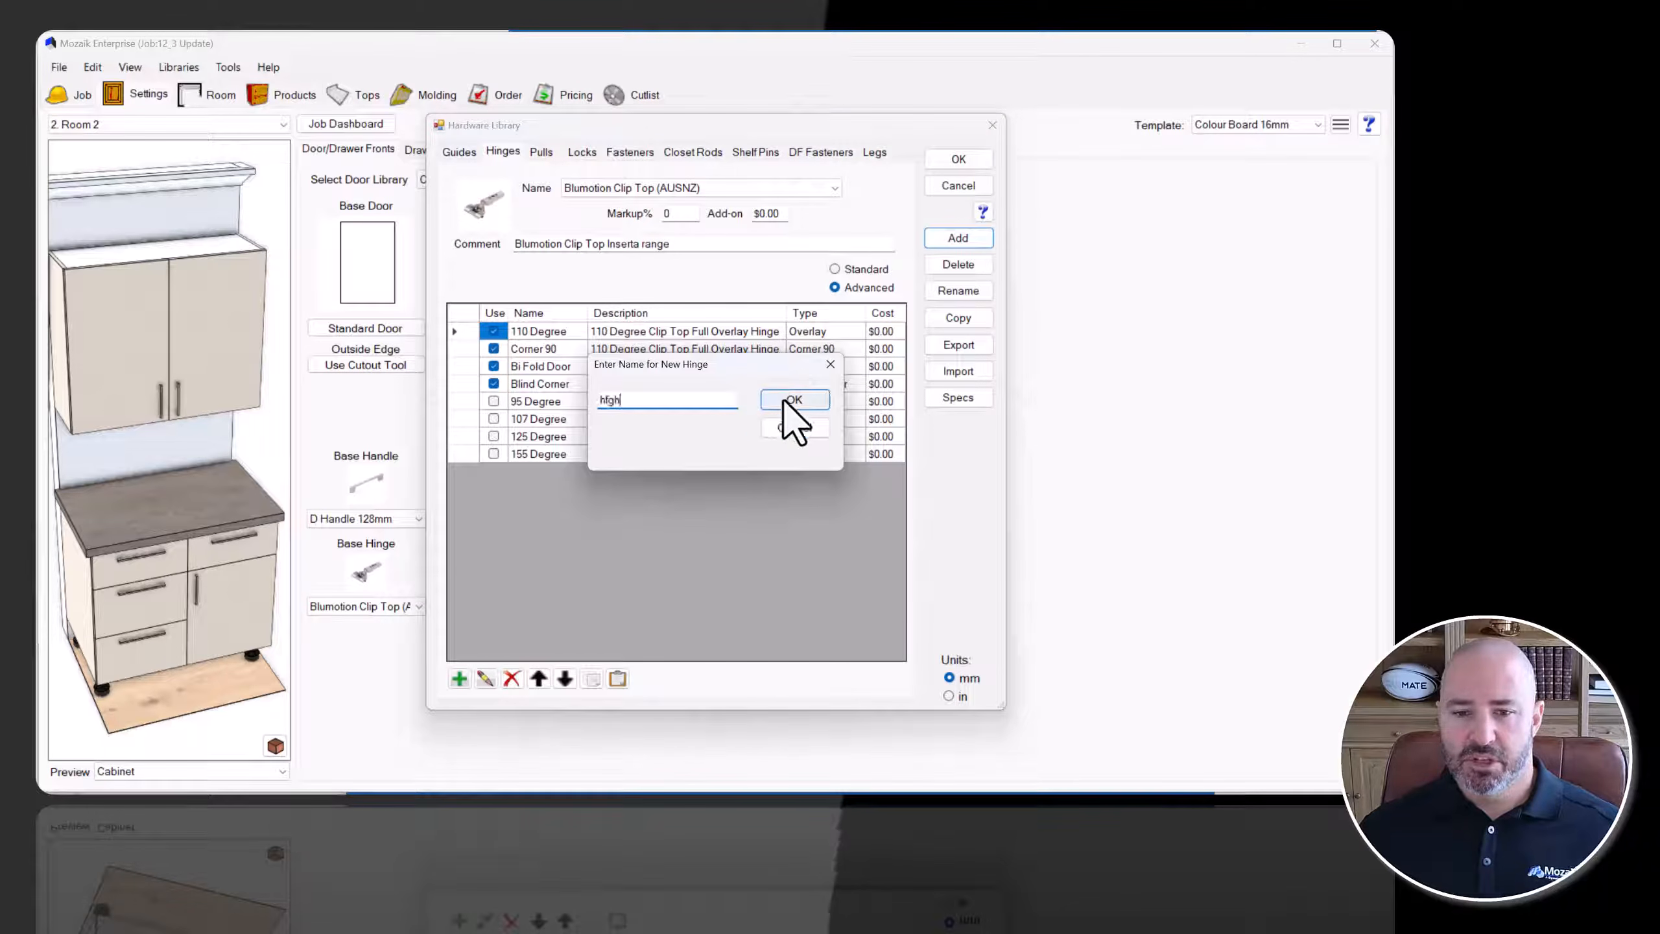
{"action": "left_click", "coordinate": [792, 400]}
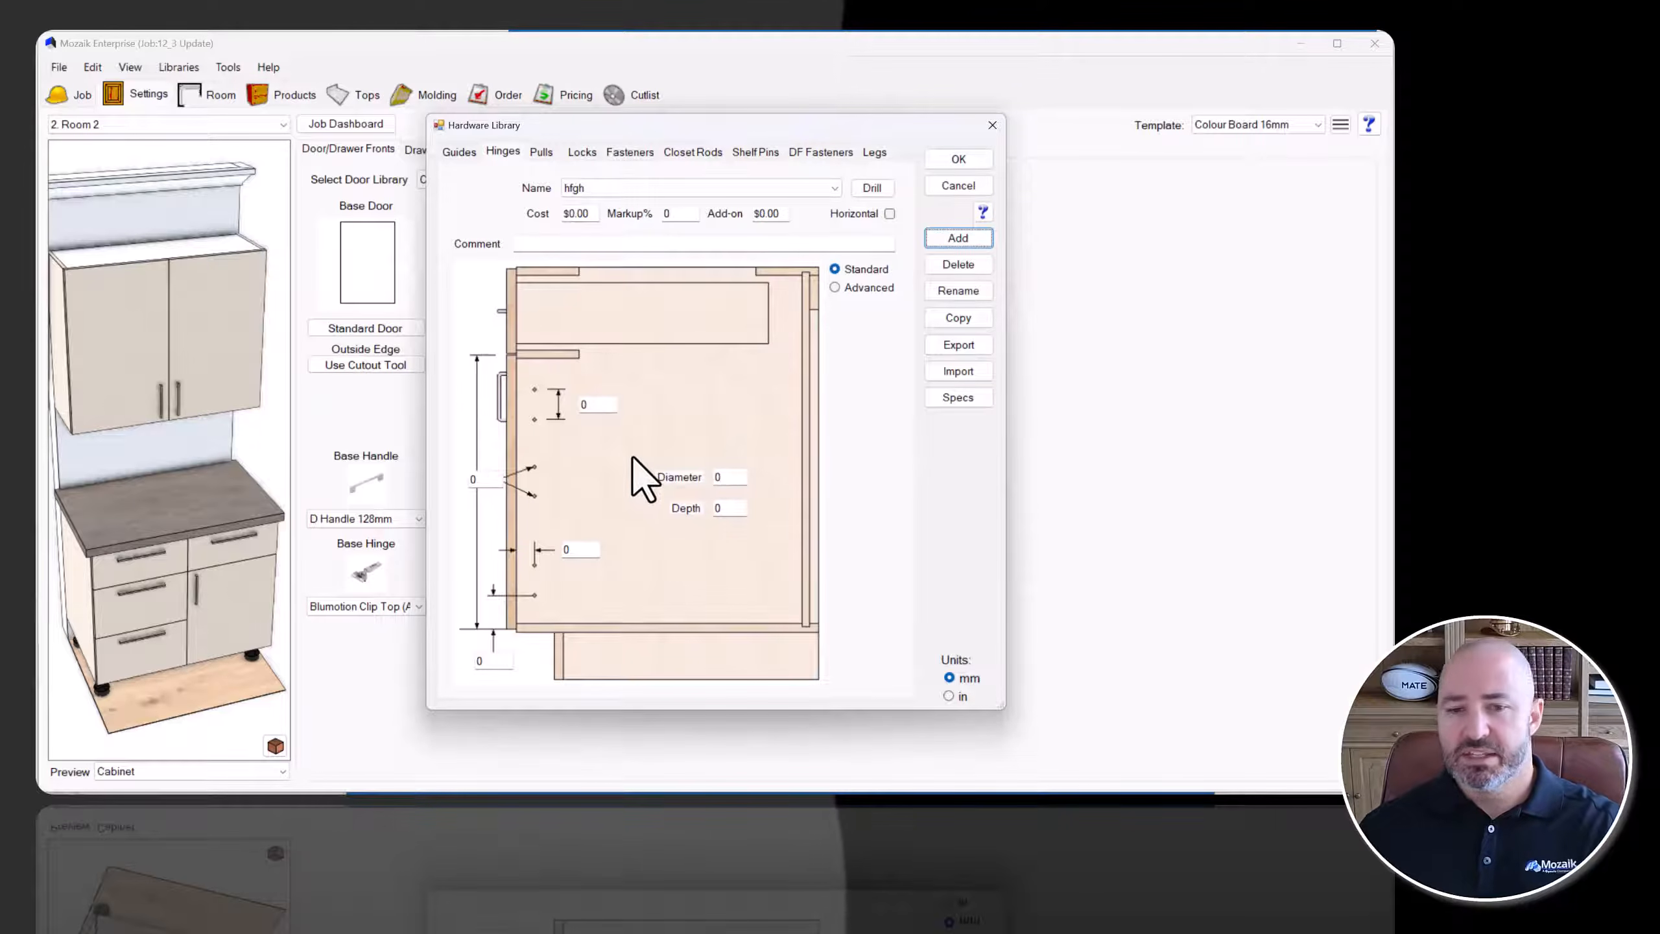
{"action": "left_click", "coordinate": [873, 288]}
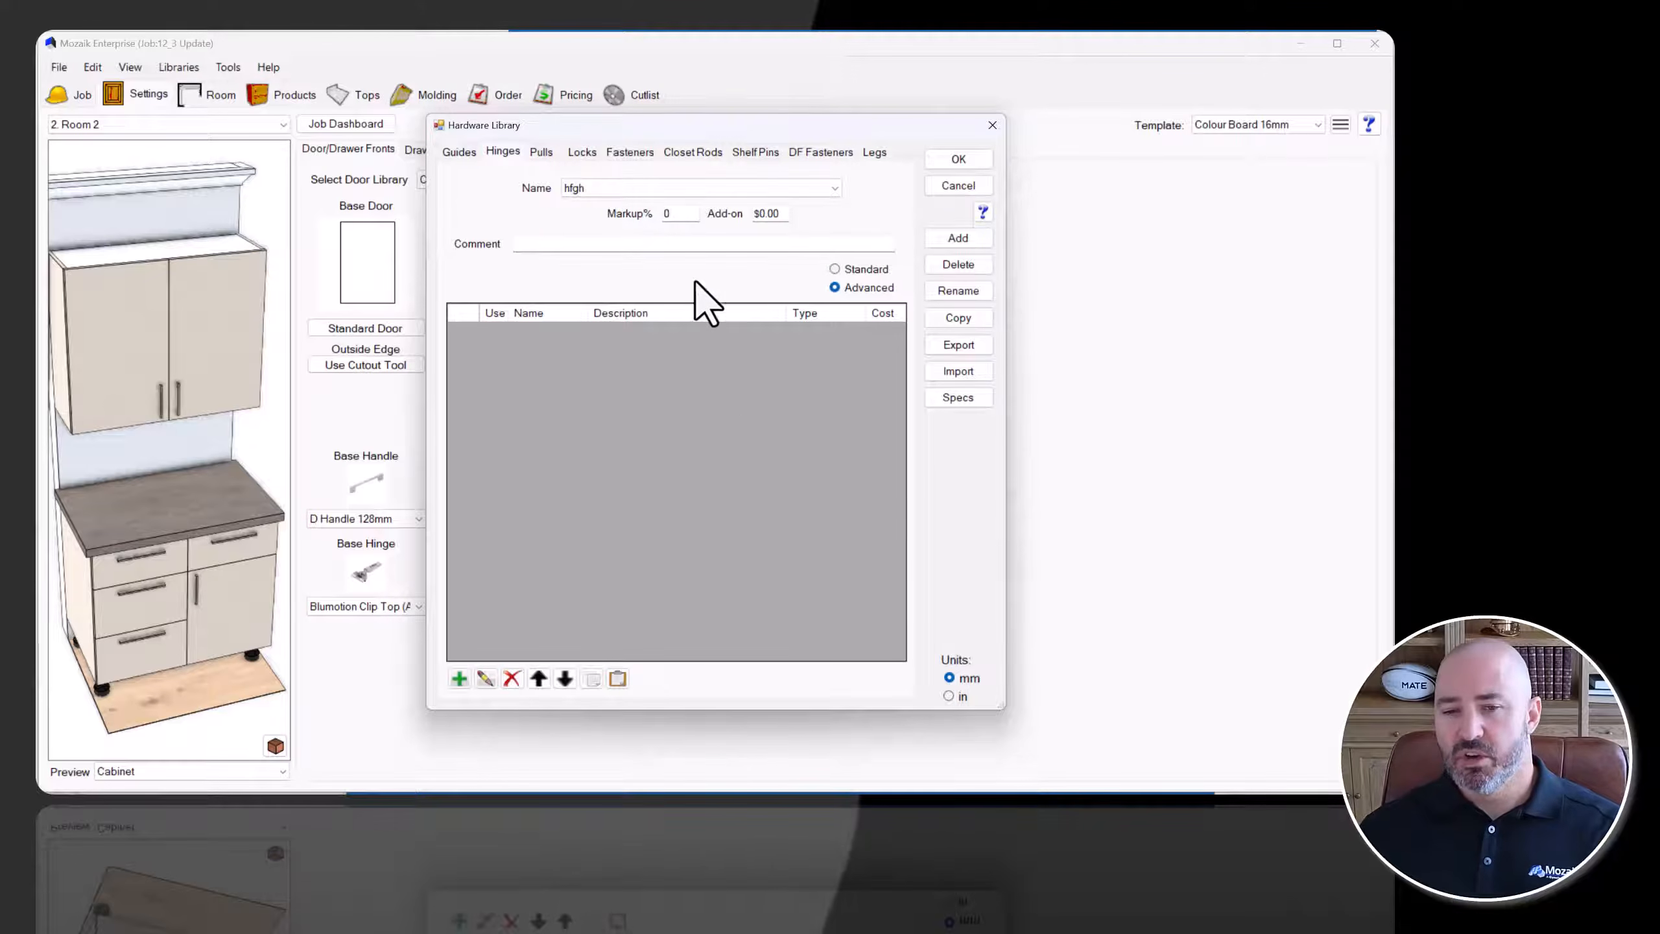
{"action": "left_click", "coordinate": [938, 268]}
{"action": "key", "text": "Return"}
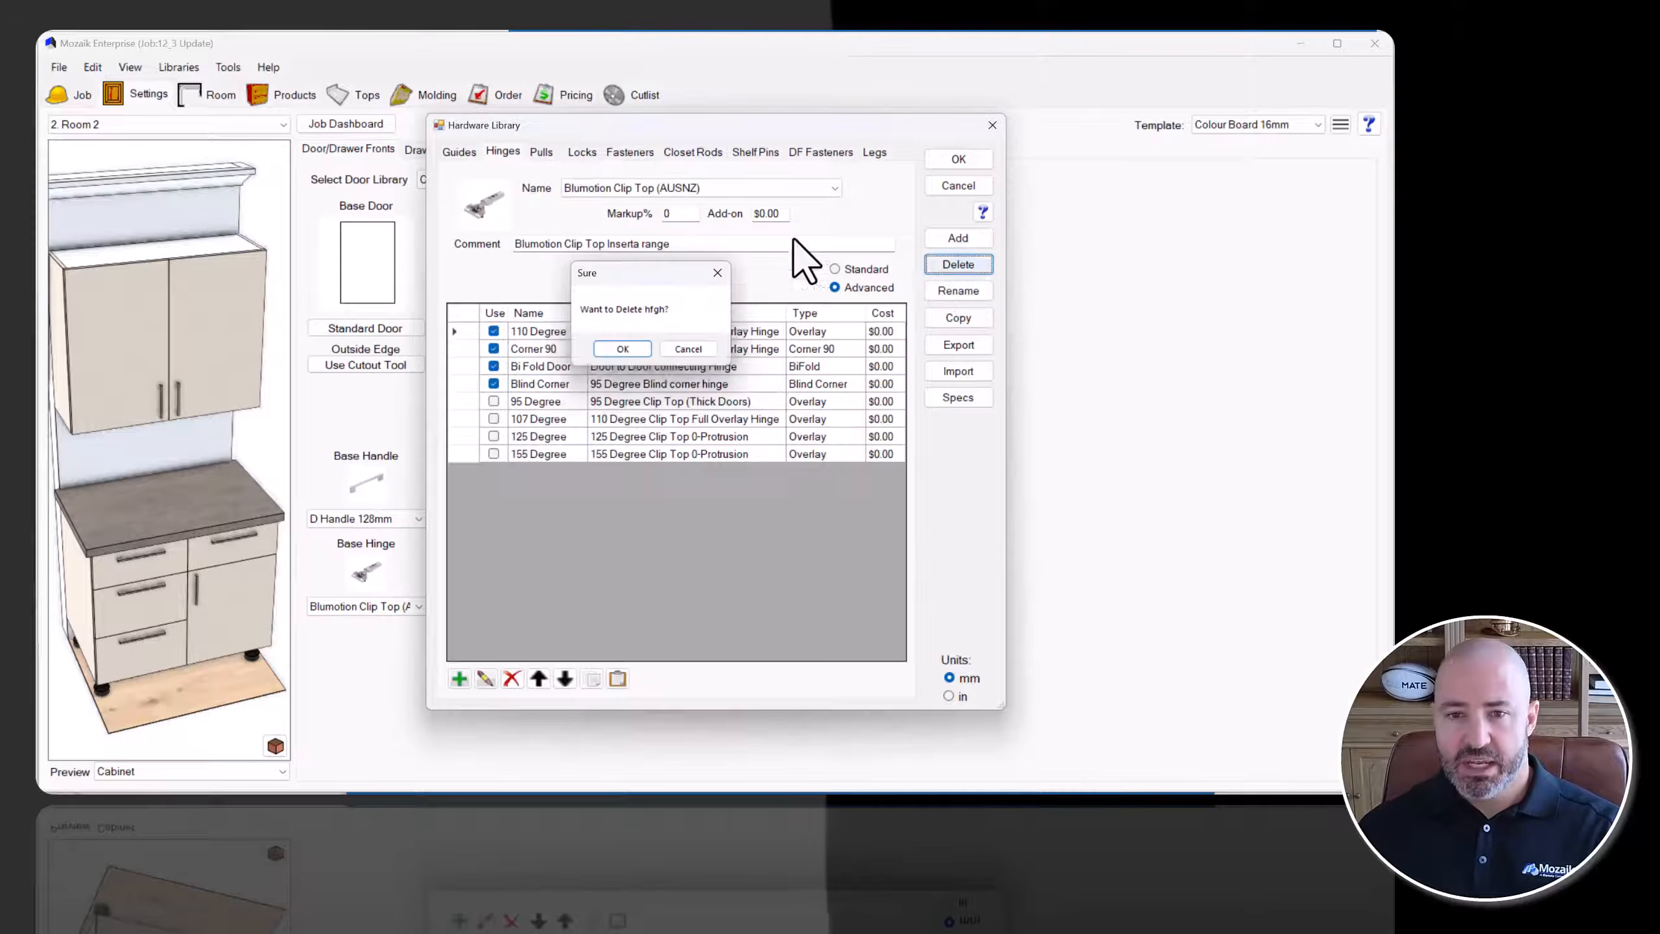
Open the cabinet operations of the 110 Degree hinge in the Blumotion Clip Top (AUSNZ) range for editing.
{"action": "left_click", "coordinate": [682, 188]}
{"action": "left_click", "coordinate": [673, 206]}
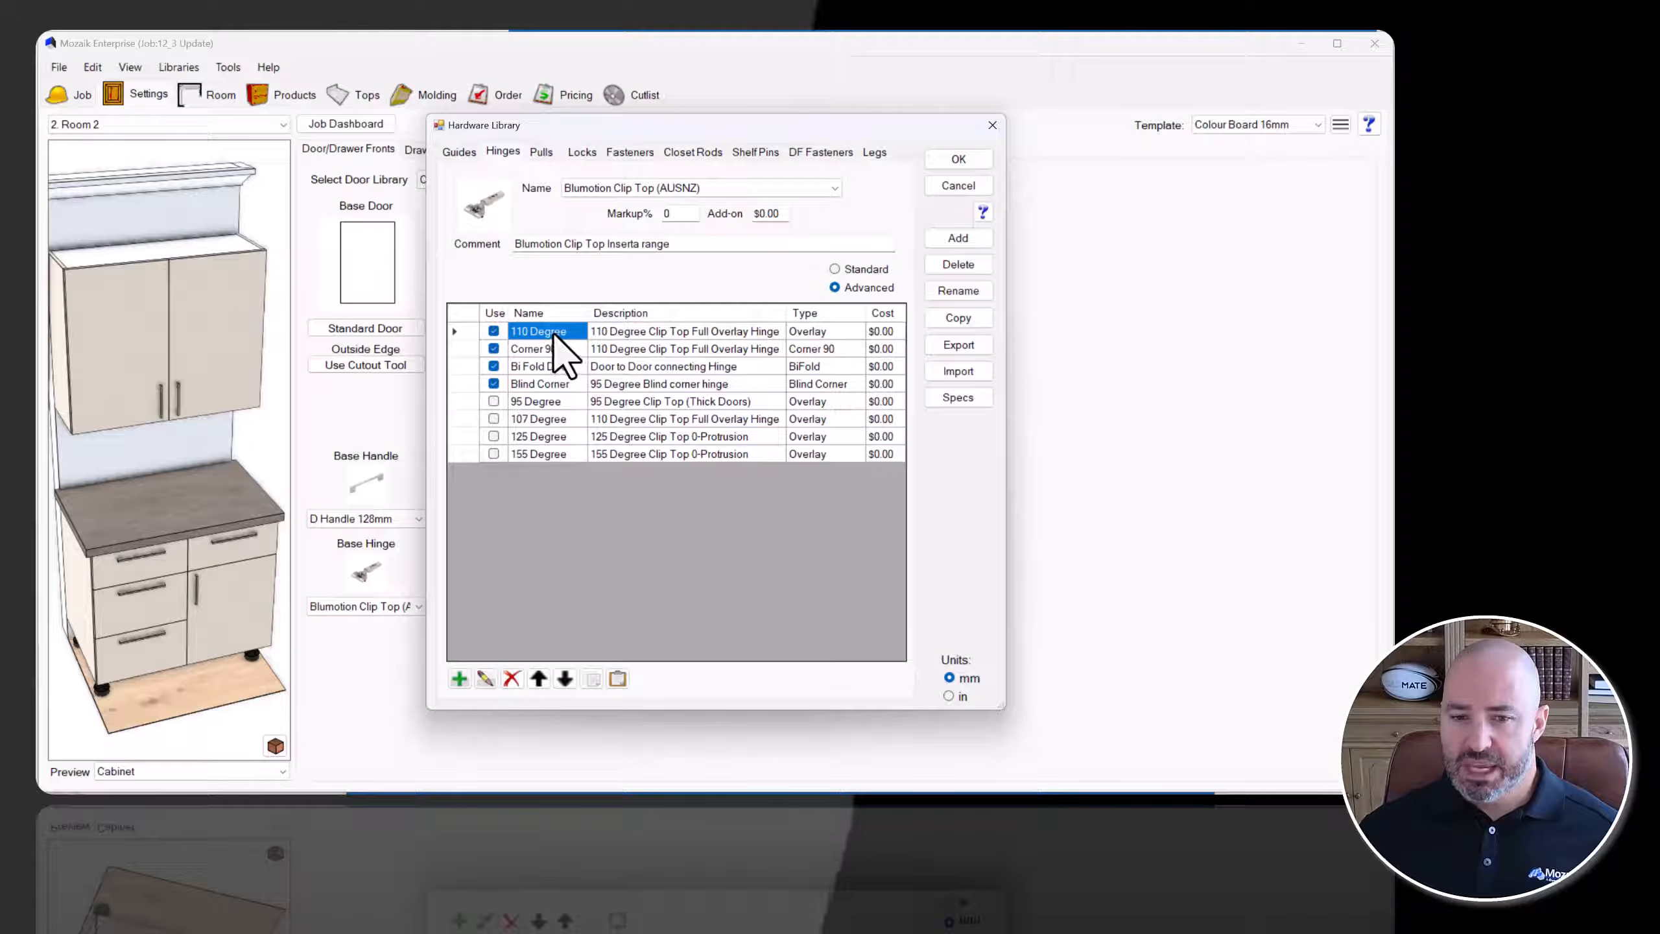
{"action": "left_click", "coordinate": [485, 679]}
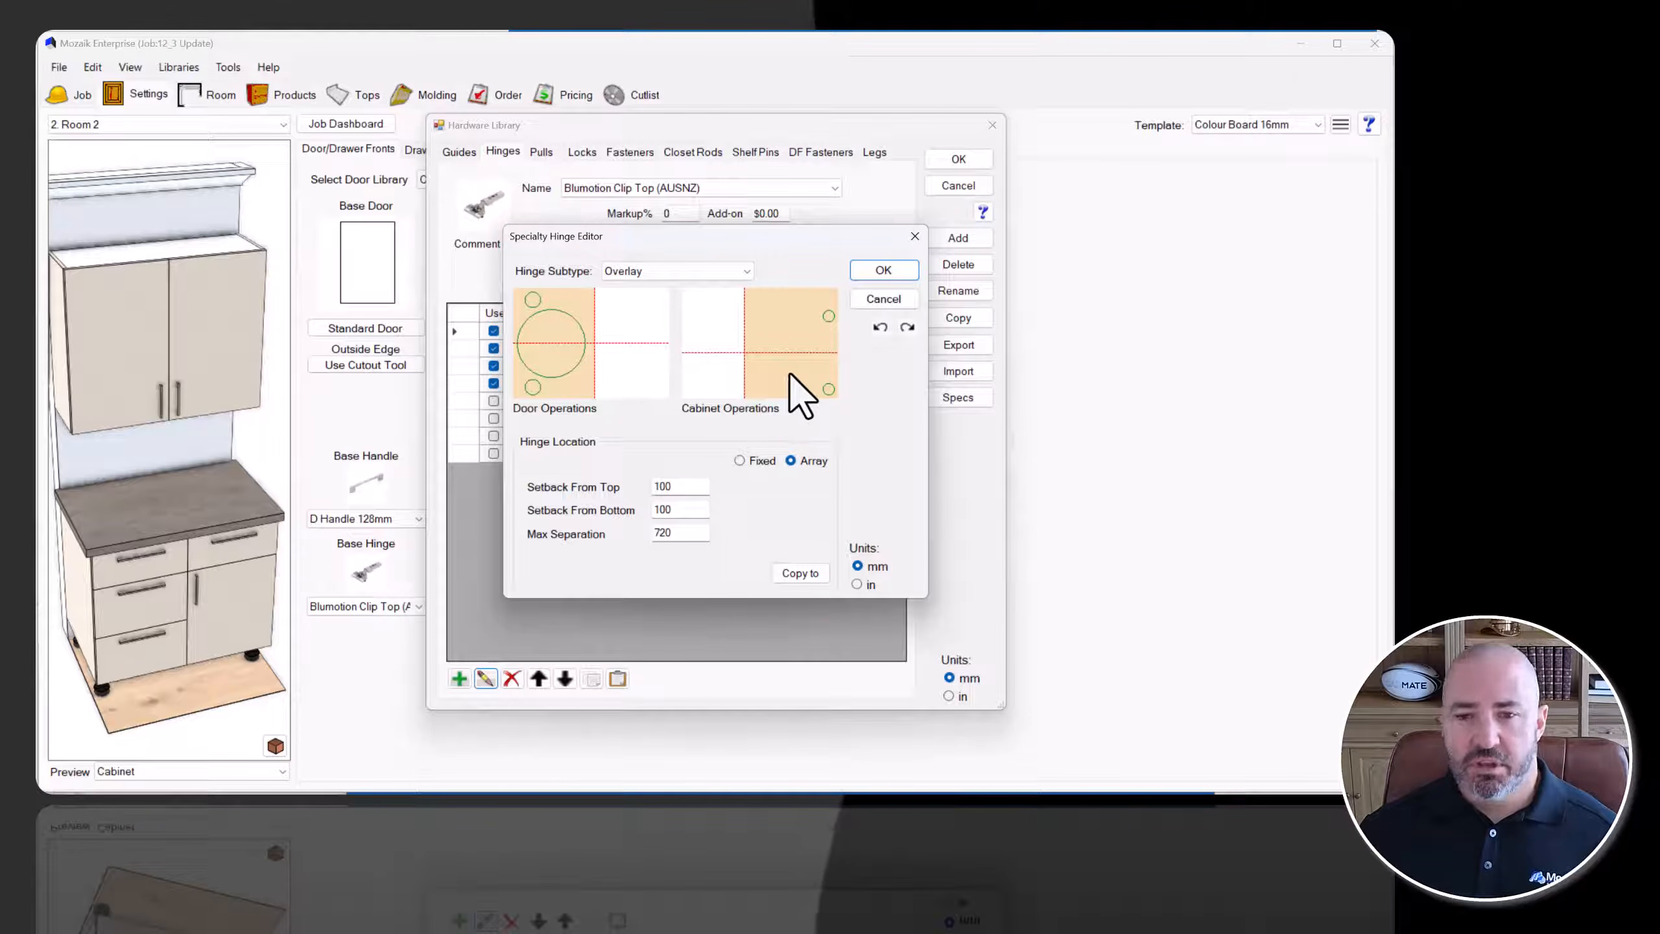
{"action": "double_click", "coordinate": [819, 386]}
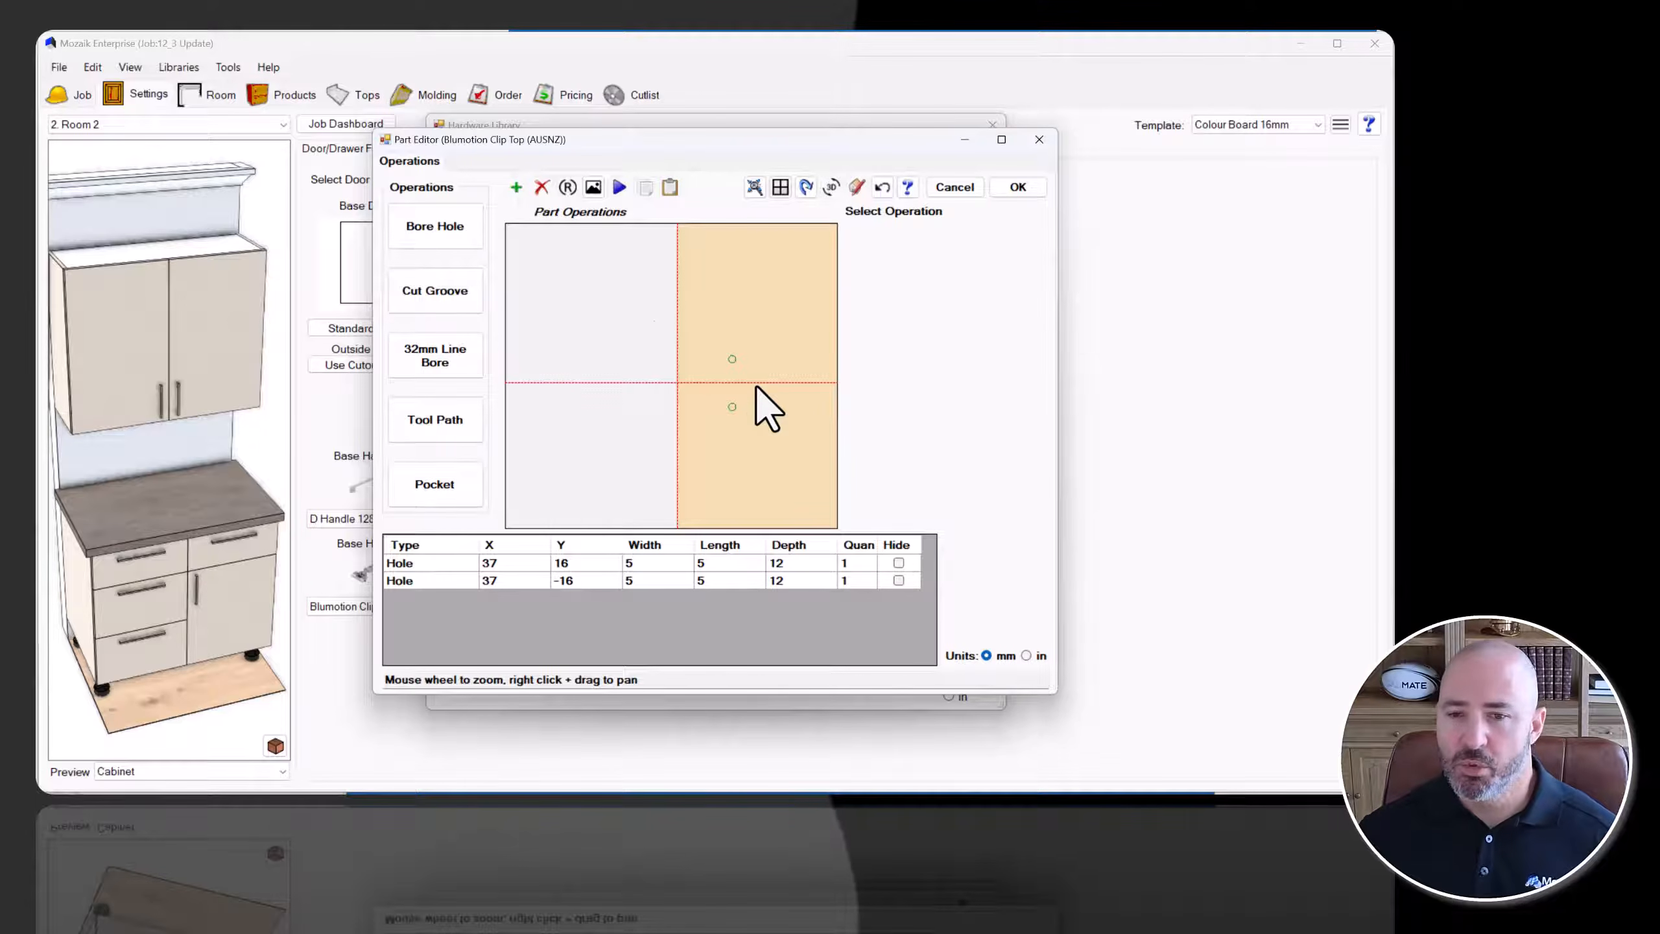
Add a bore hole to the hinge's cabinet operations and set its X position to 50 mm.
{"action": "left_click", "coordinate": [454, 231]}
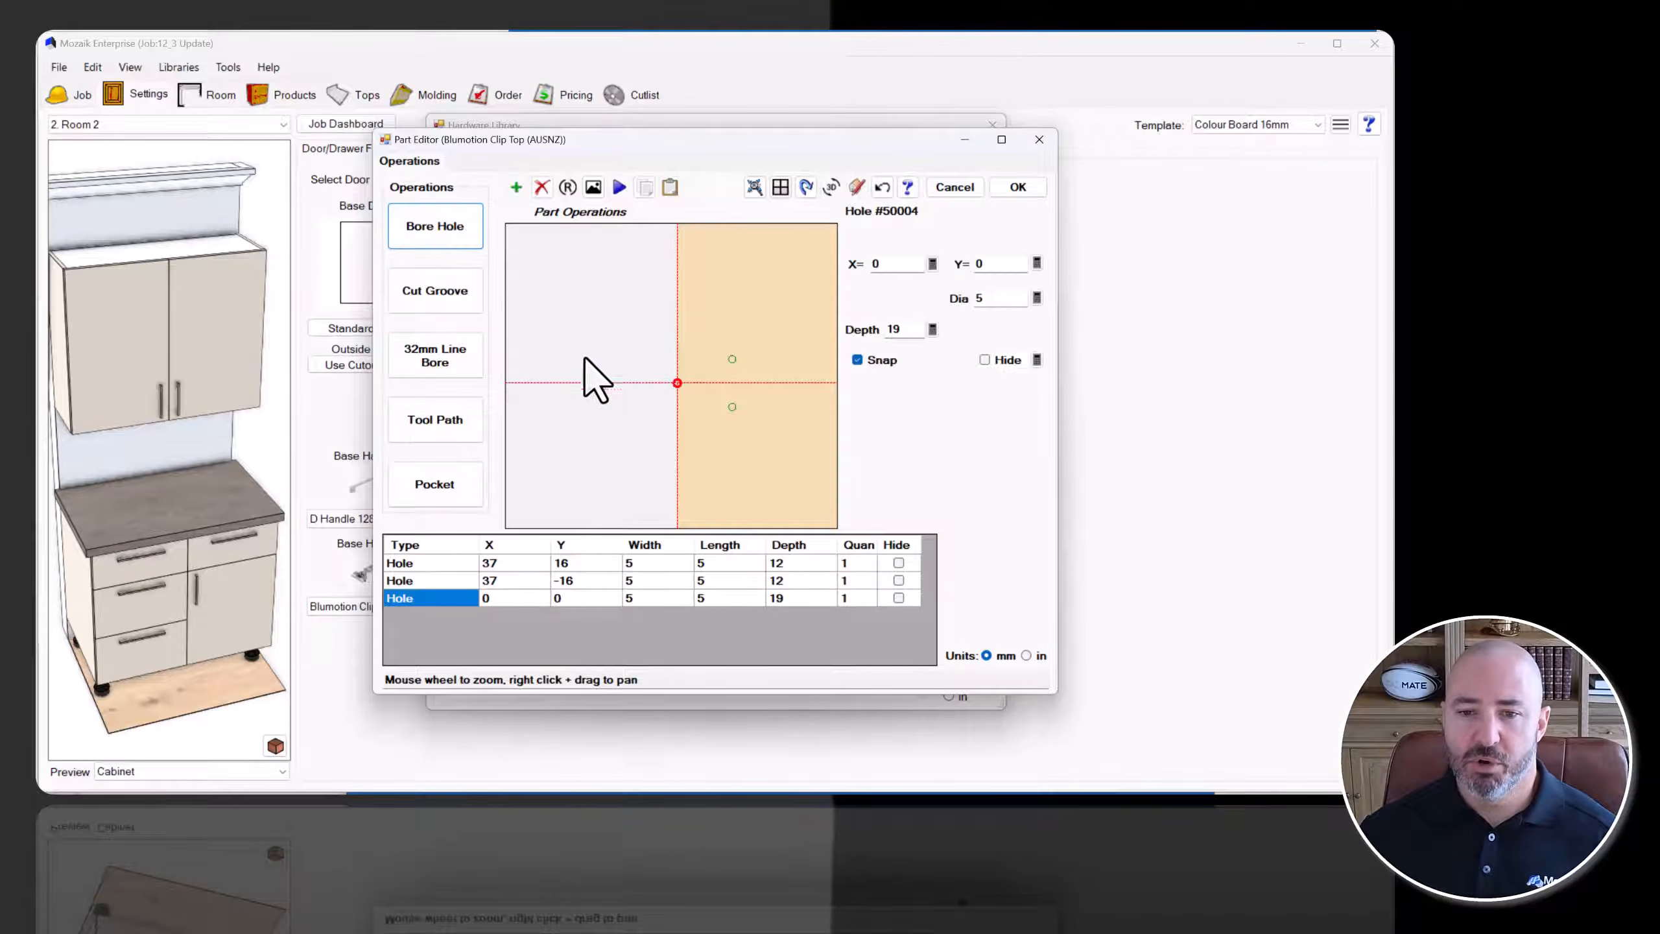
{"action": "left_click", "coordinate": [897, 265]}
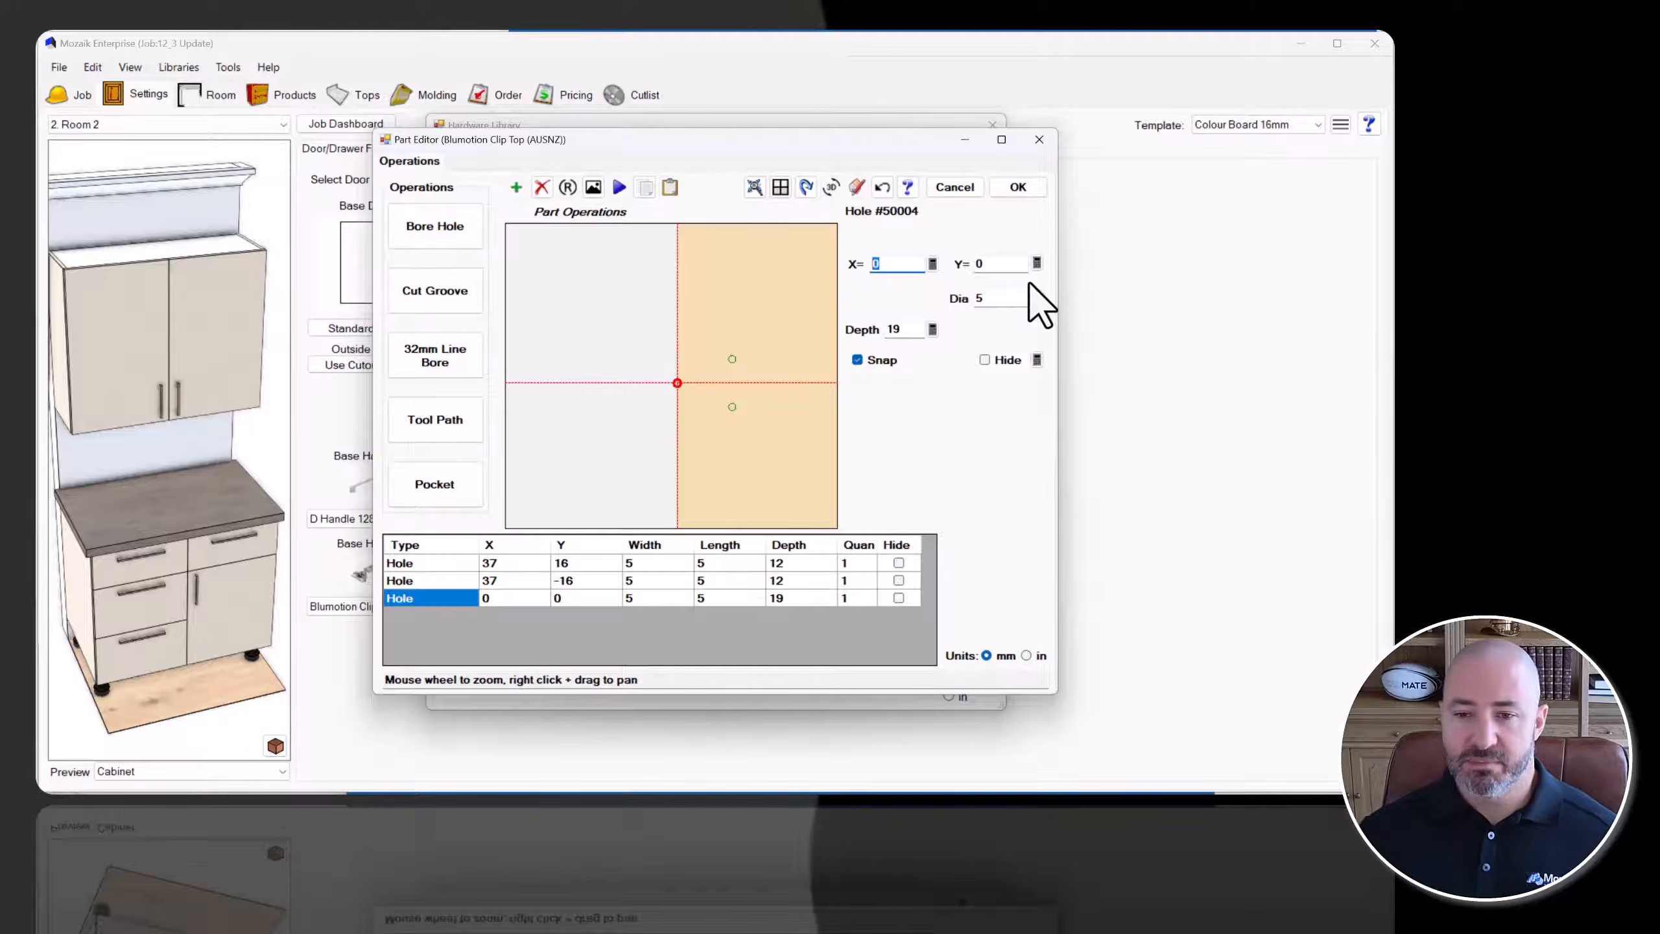
{"action": "type", "text": "50"}
{"action": "key", "text": "Tab"}
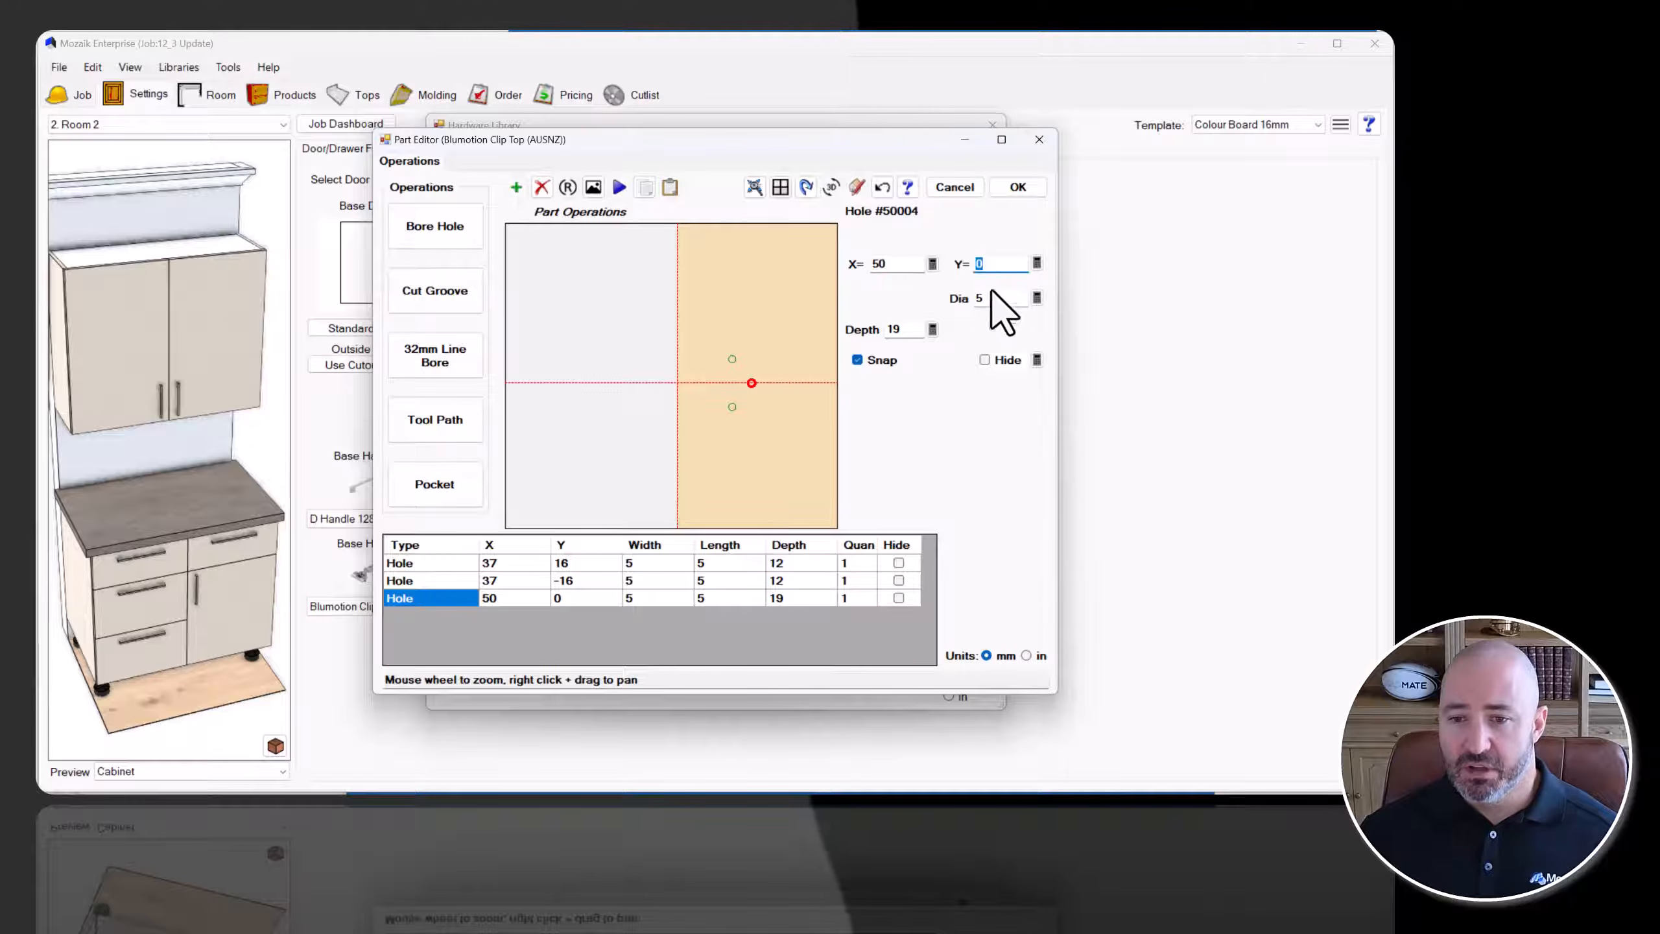
Enter PathTH as the default depth formula of the new bore hole and test it.
{"action": "left_click", "coordinate": [894, 330]}
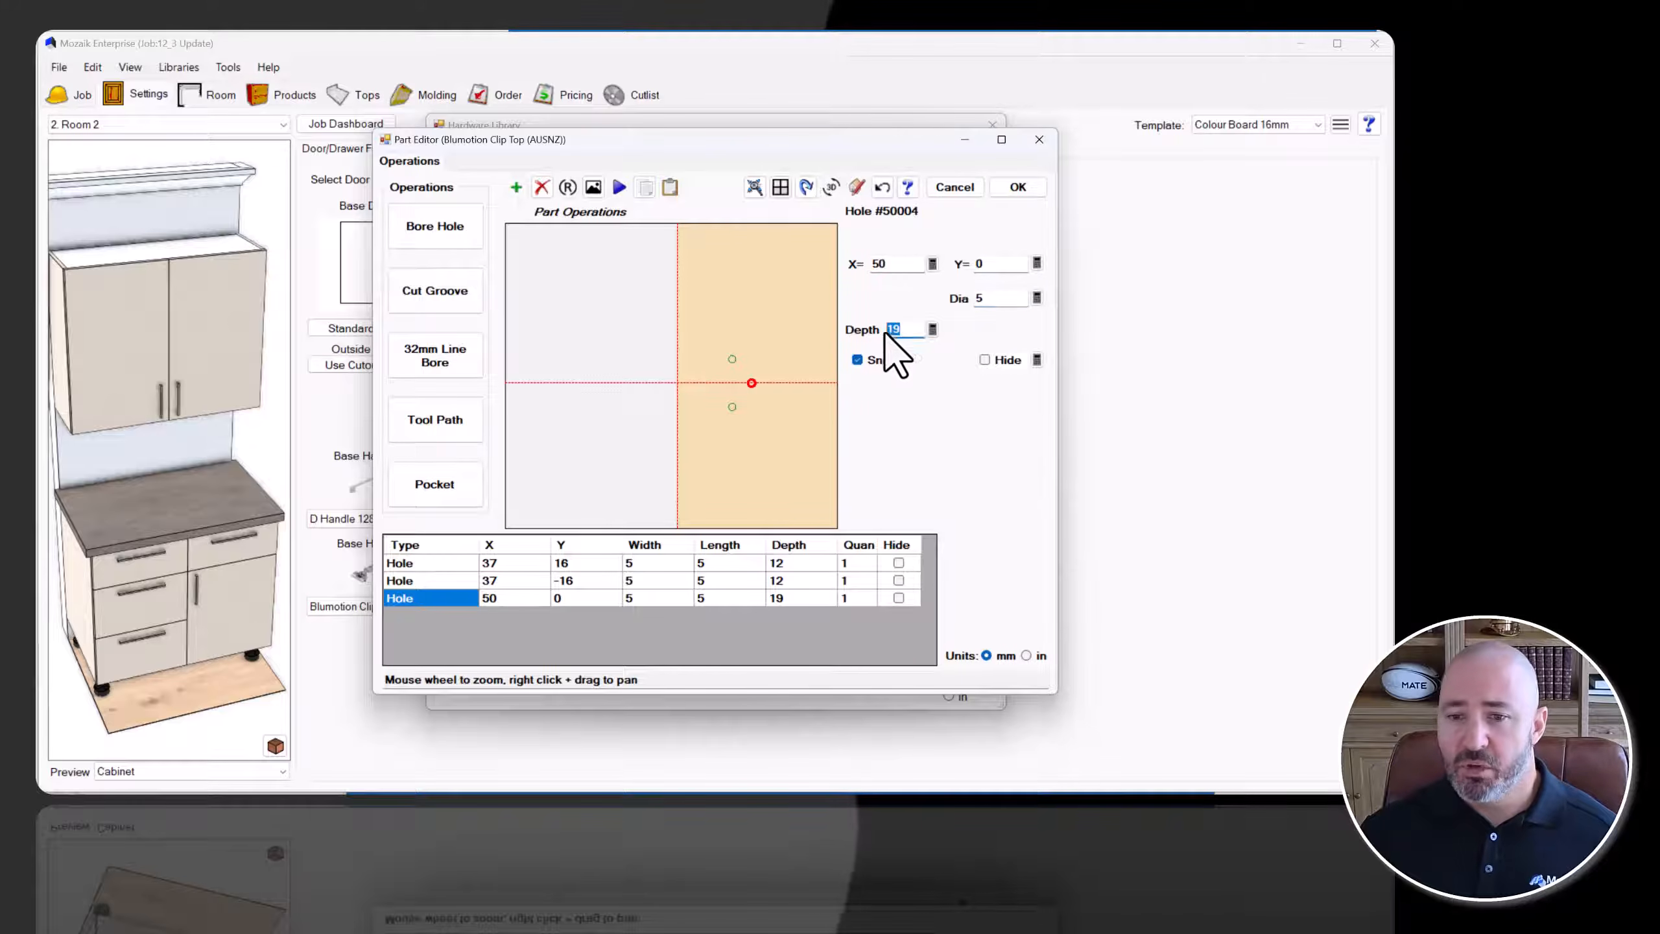
{"action": "left_click", "coordinate": [931, 329]}
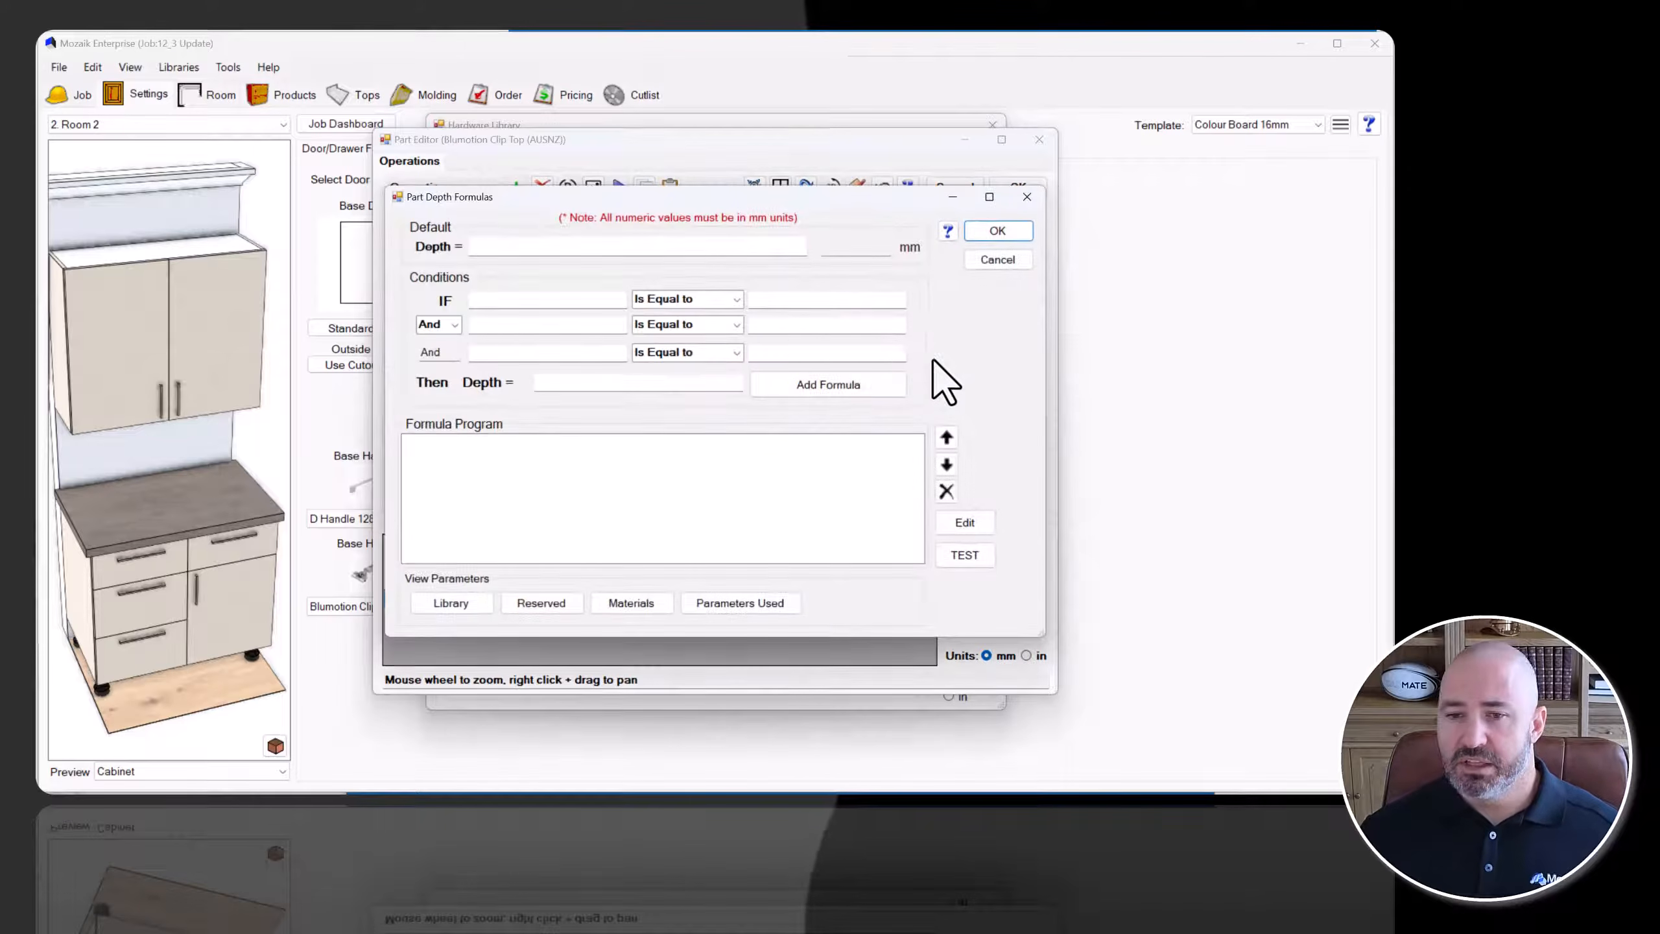
{"action": "left_click", "coordinate": [707, 245]}
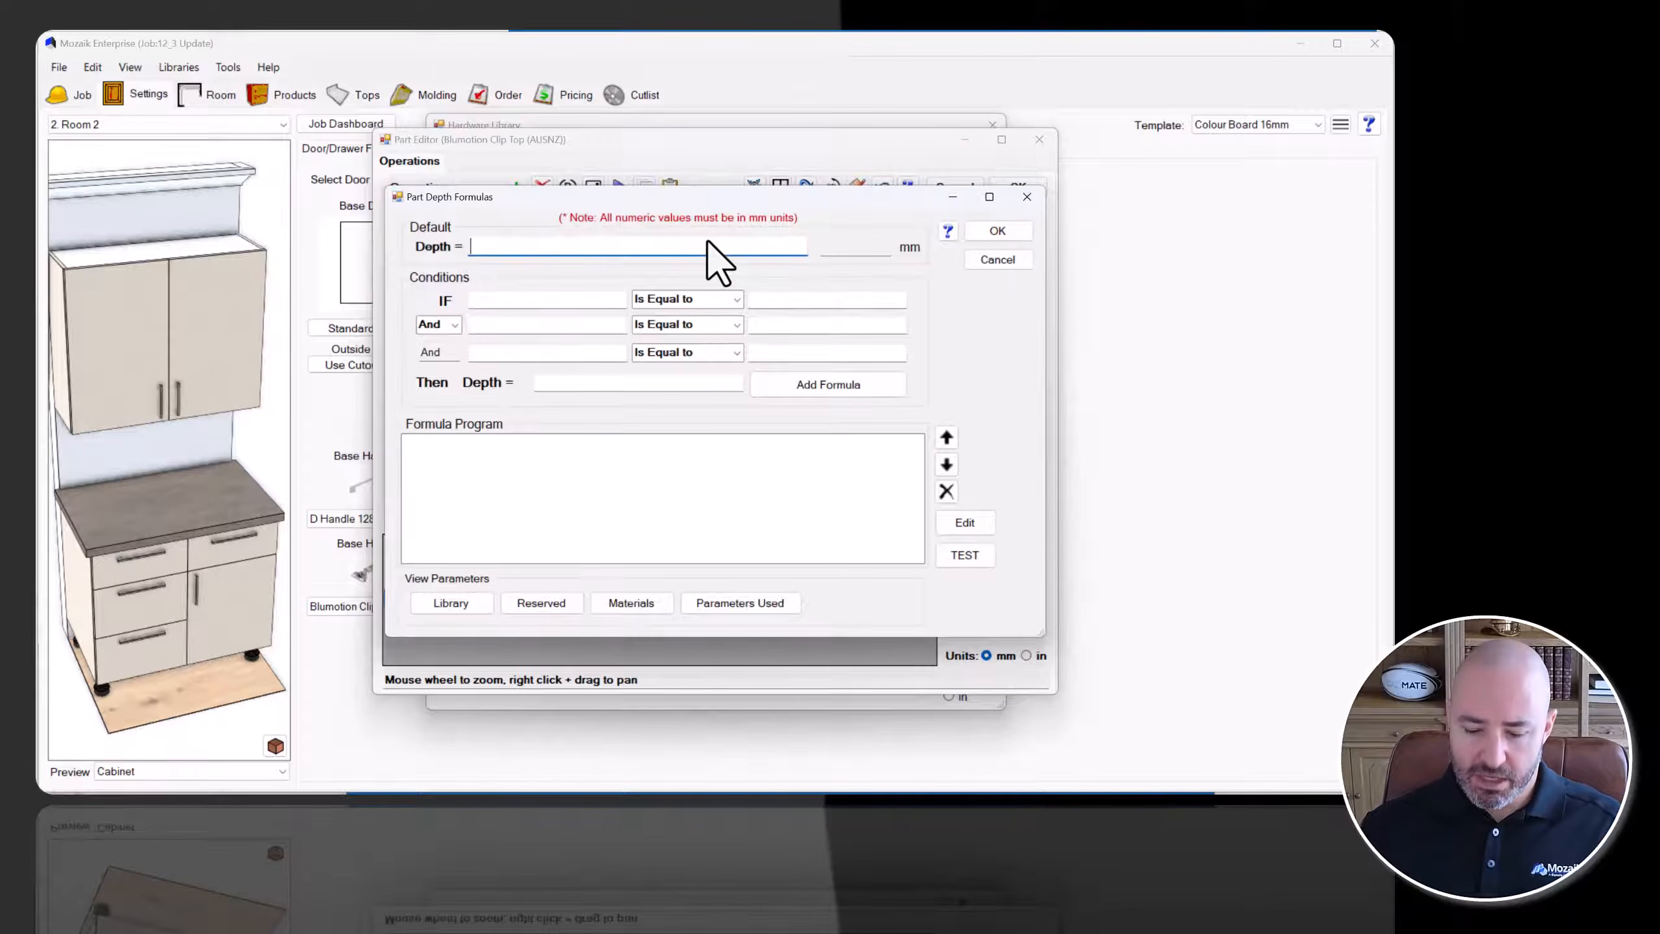
{"action": "type", "text": "Path"}
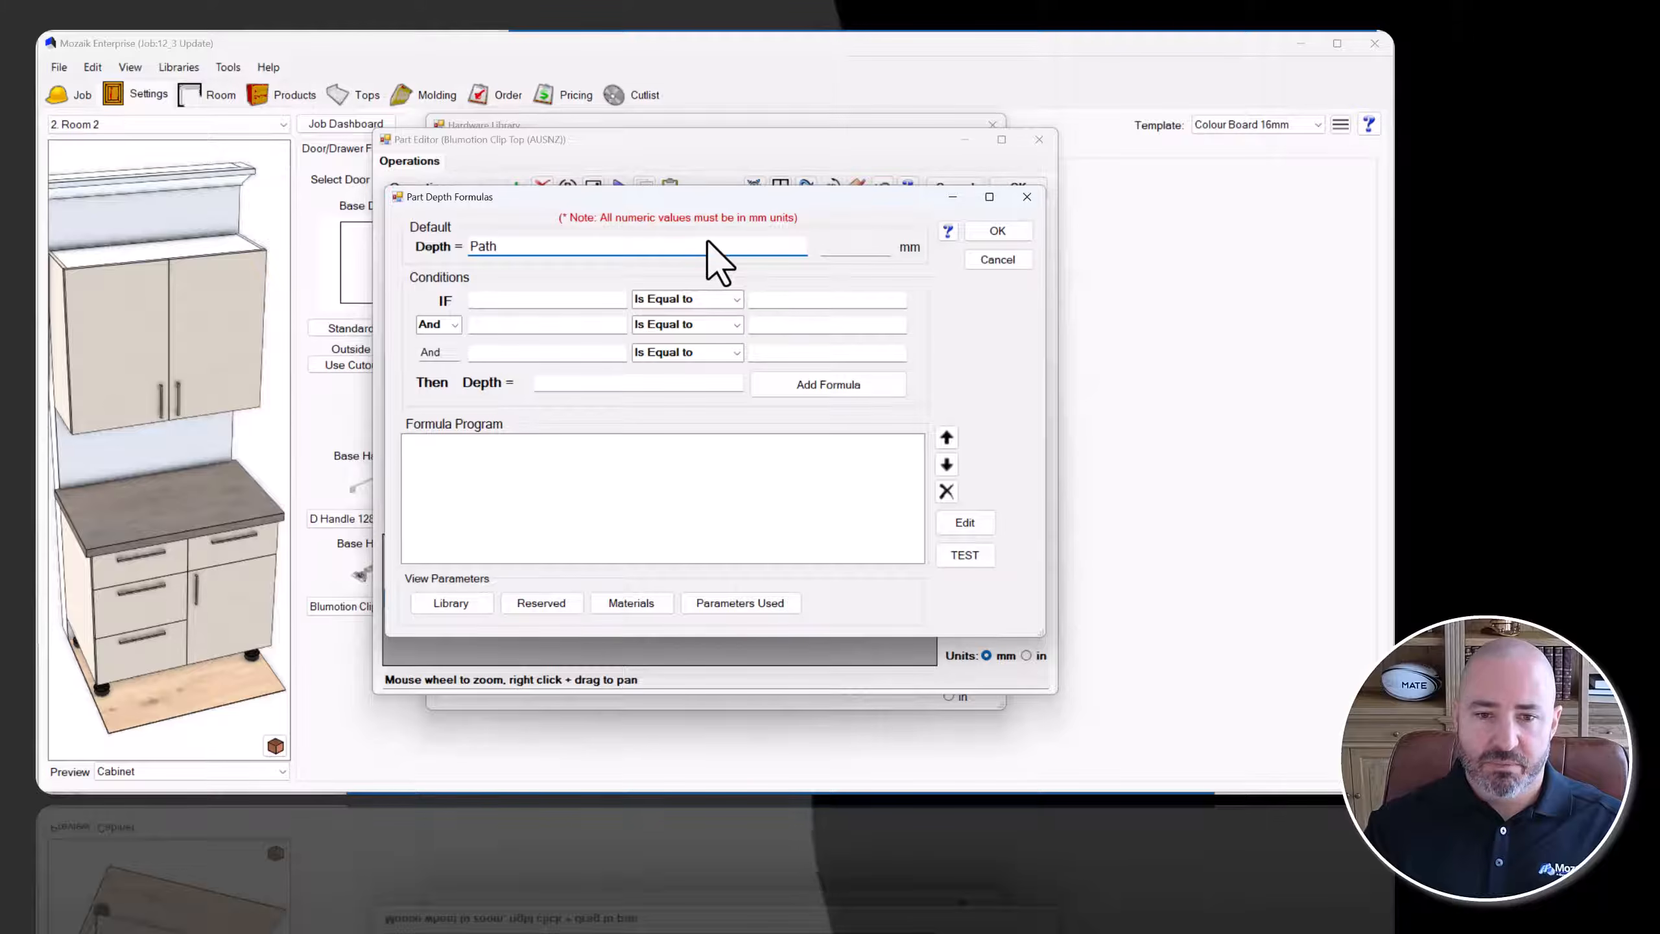
{"action": "type", "text": "TH"}
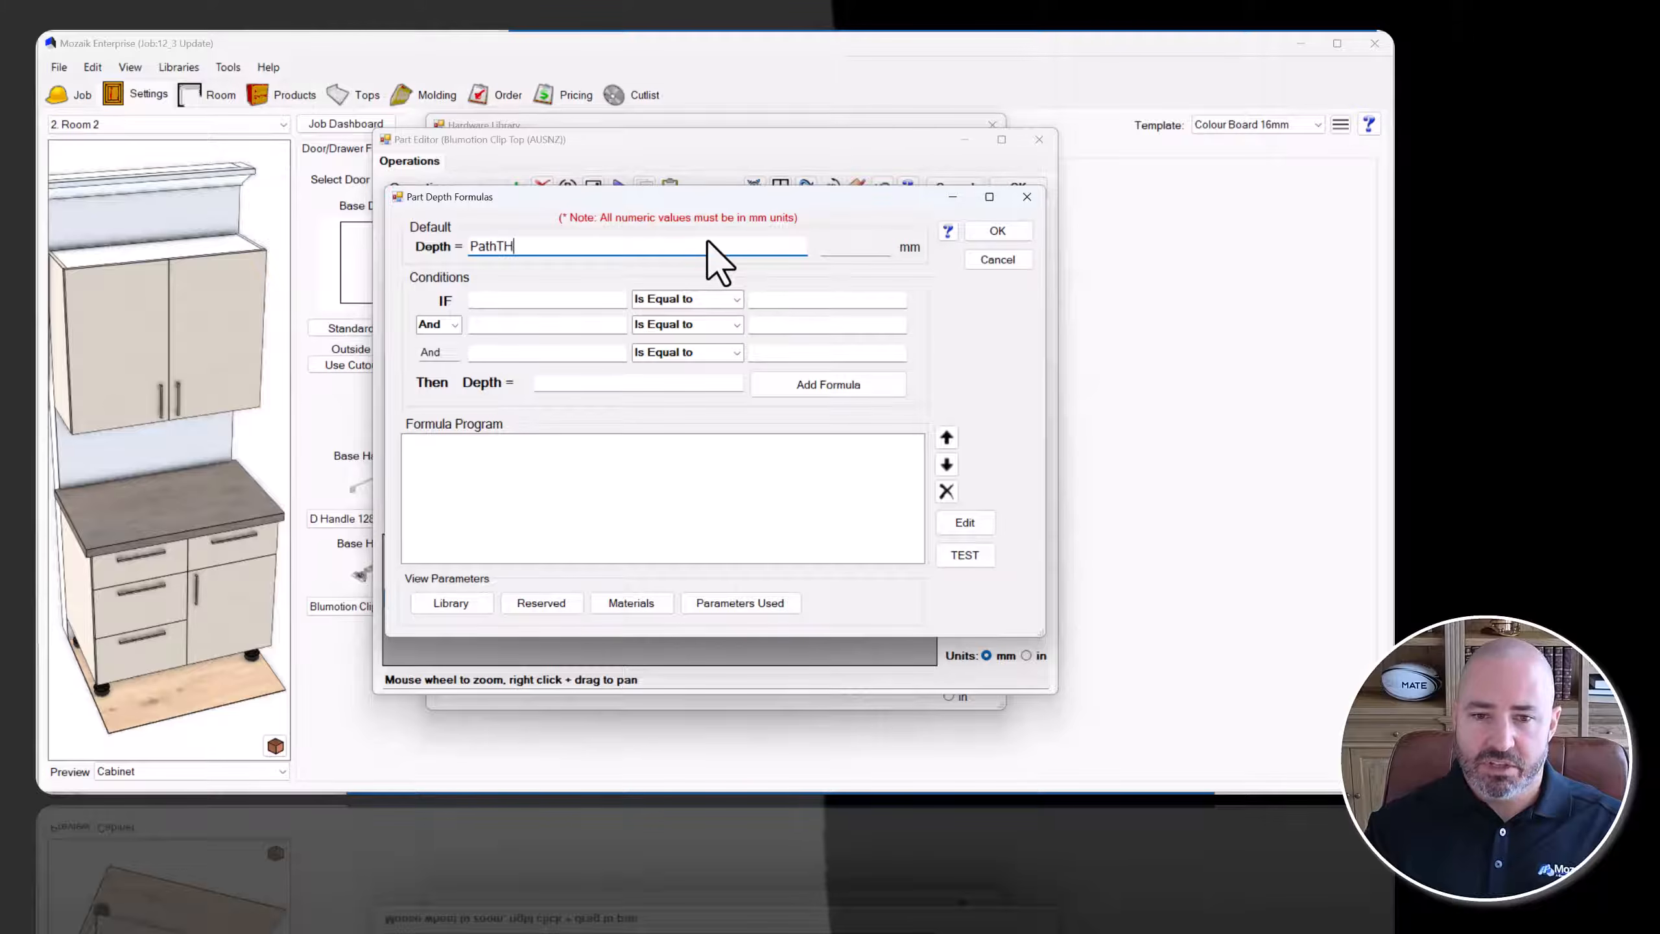
{"action": "left_click", "coordinate": [955, 556]}
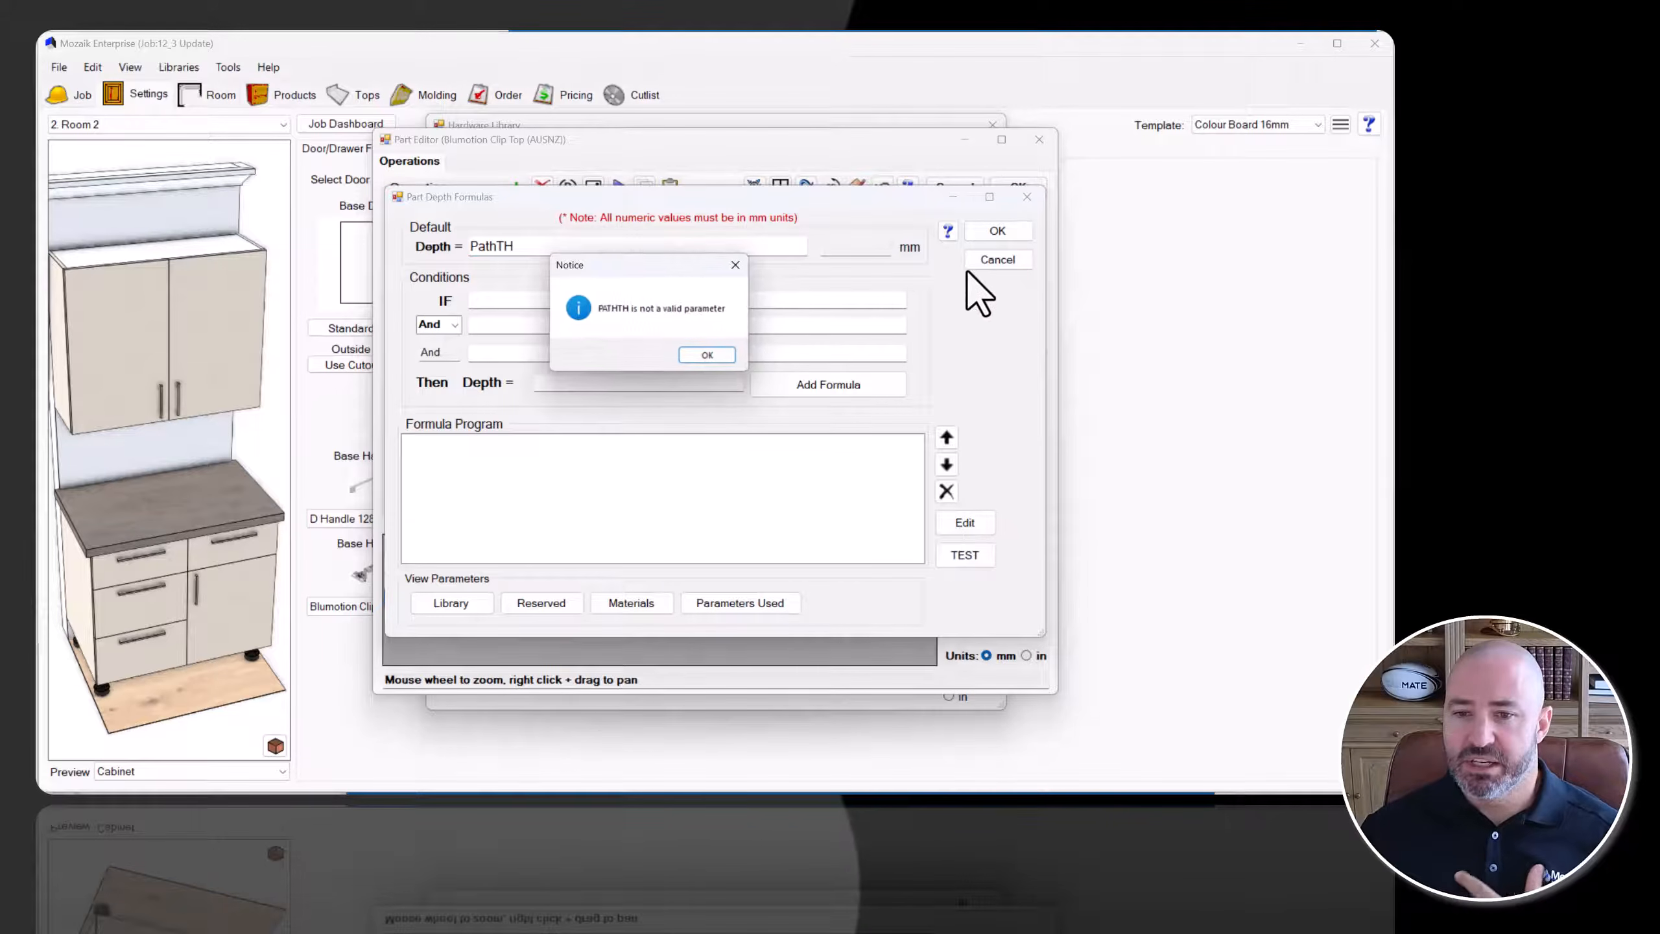
Correct the bore hole's depth formula to PartTH, test it, and accept the formula.
{"action": "left_click", "coordinate": [721, 349]}
{"action": "left_click", "coordinate": [494, 246]}
{"action": "key", "text": "shift+Left"}
{"action": "key", "text": "shift+Left"}
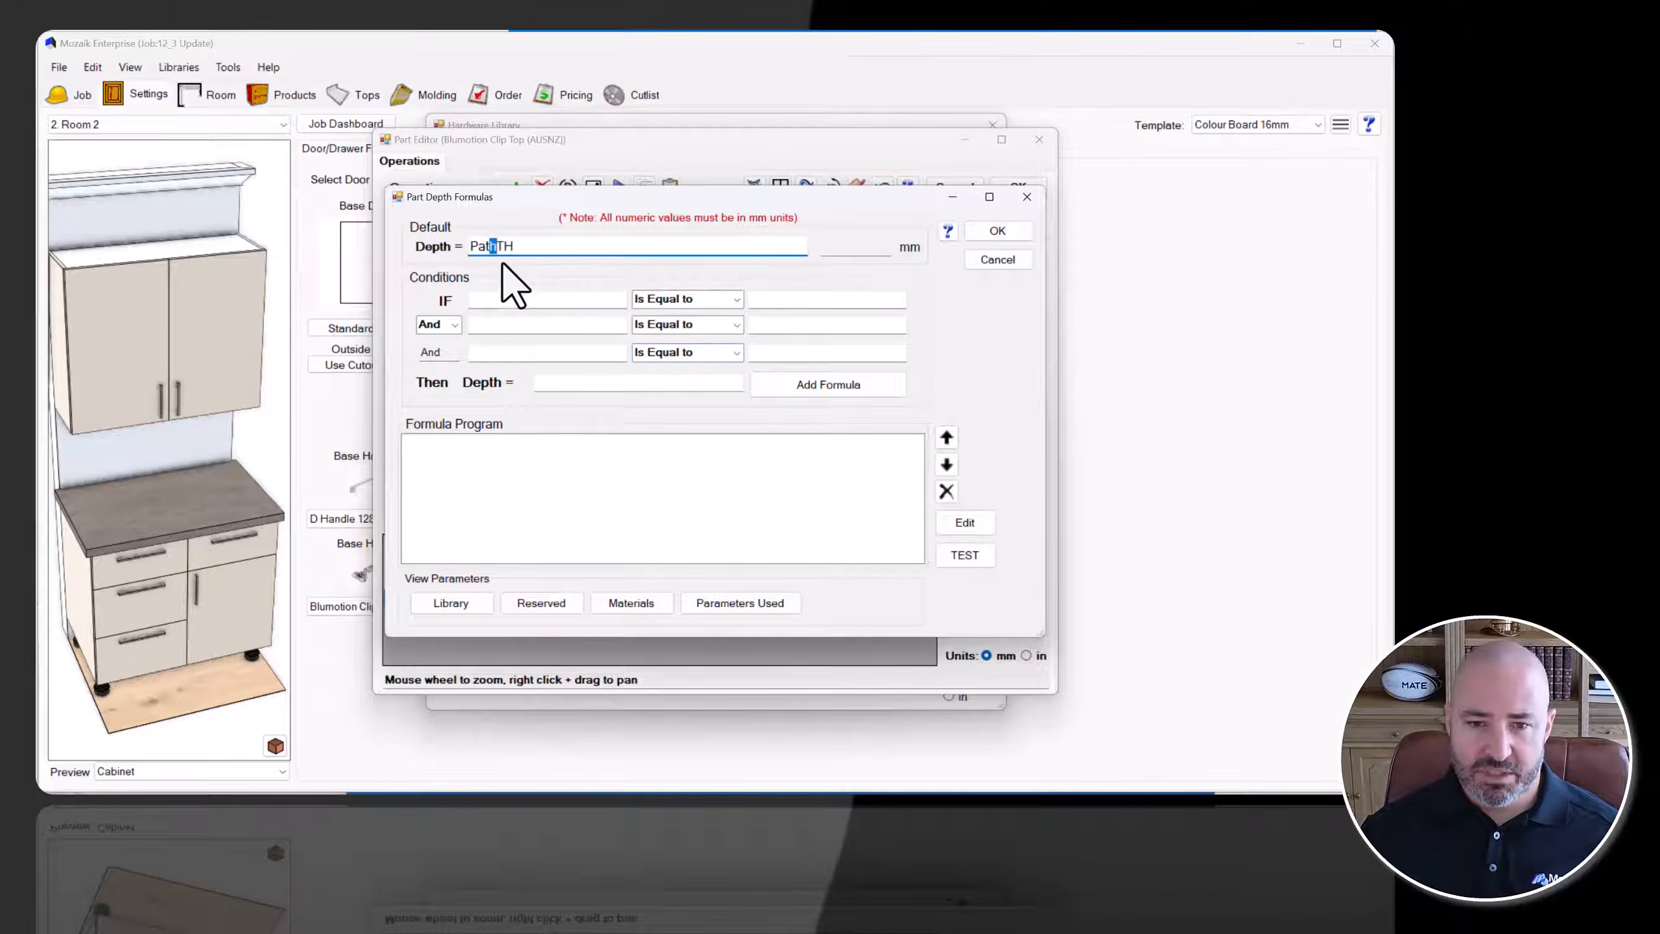
{"action": "key", "text": "BackSpace"}
{"action": "type", "text": "rt"}
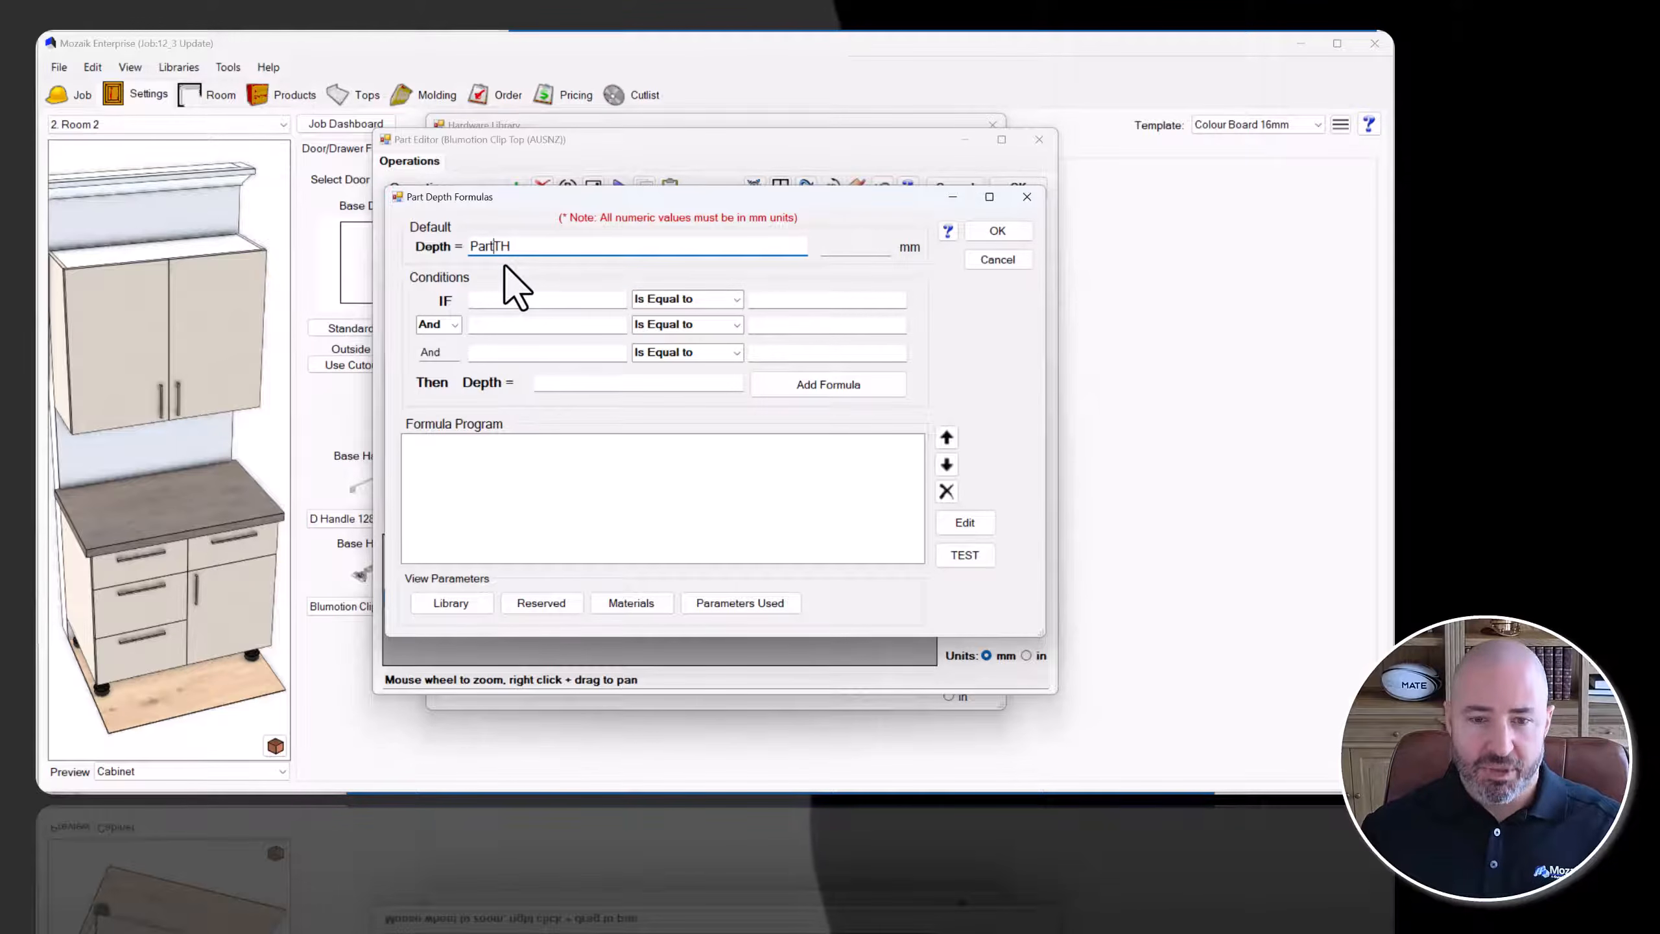
{"action": "left_click", "coordinate": [954, 557]}
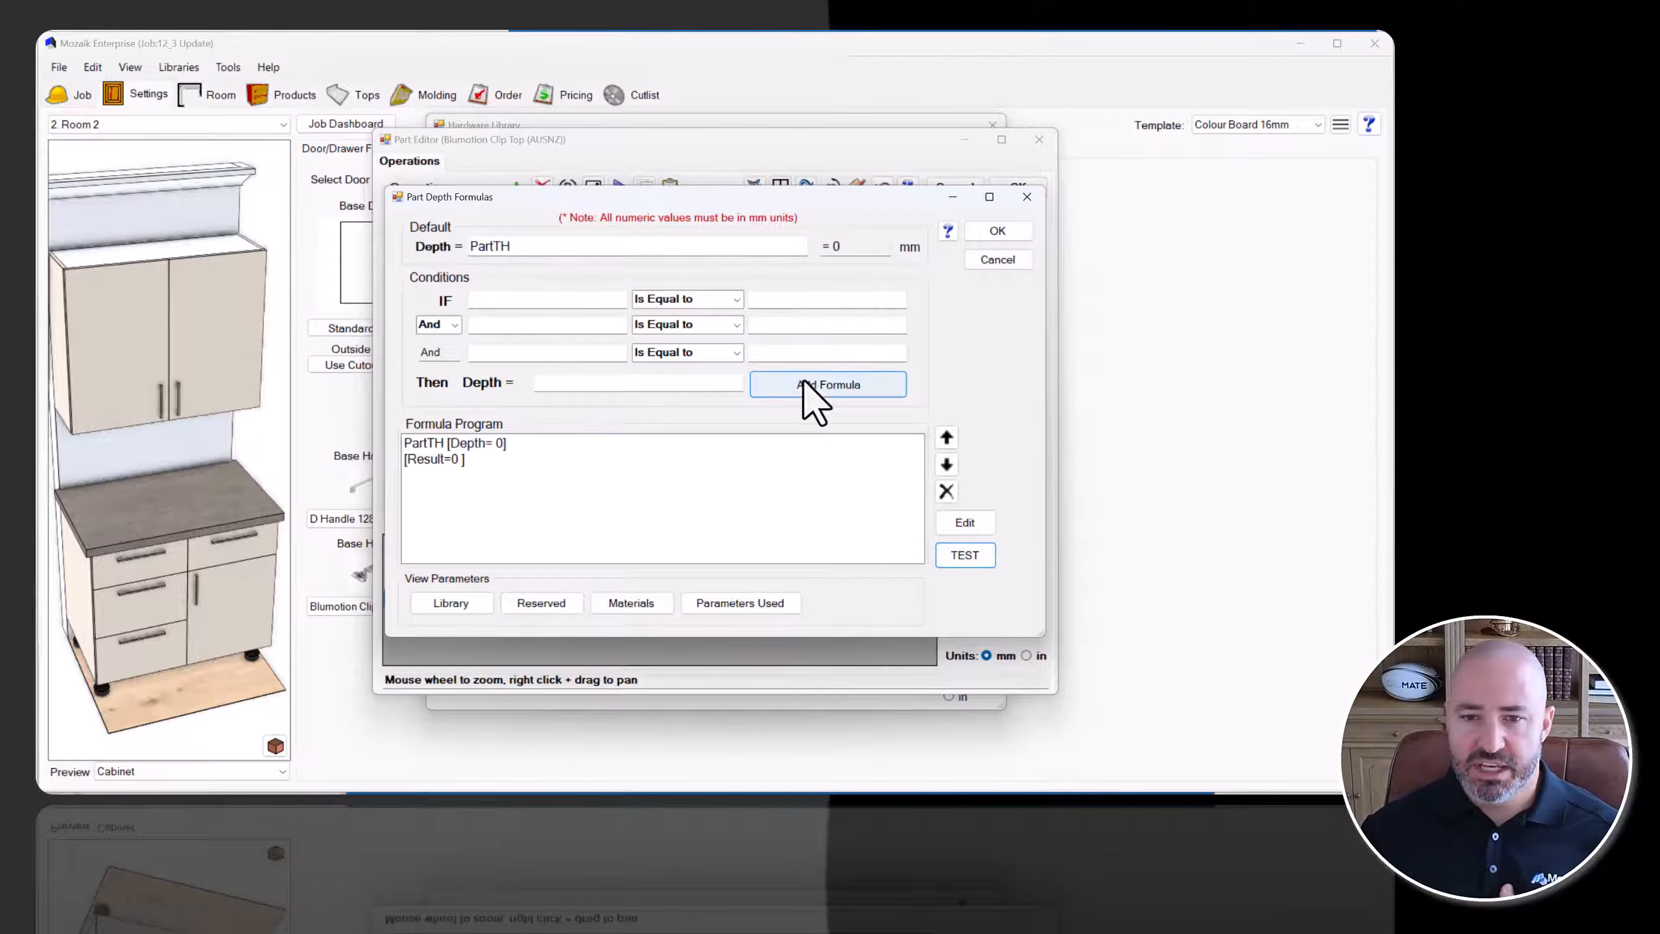
{"action": "left_click", "coordinate": [995, 231]}
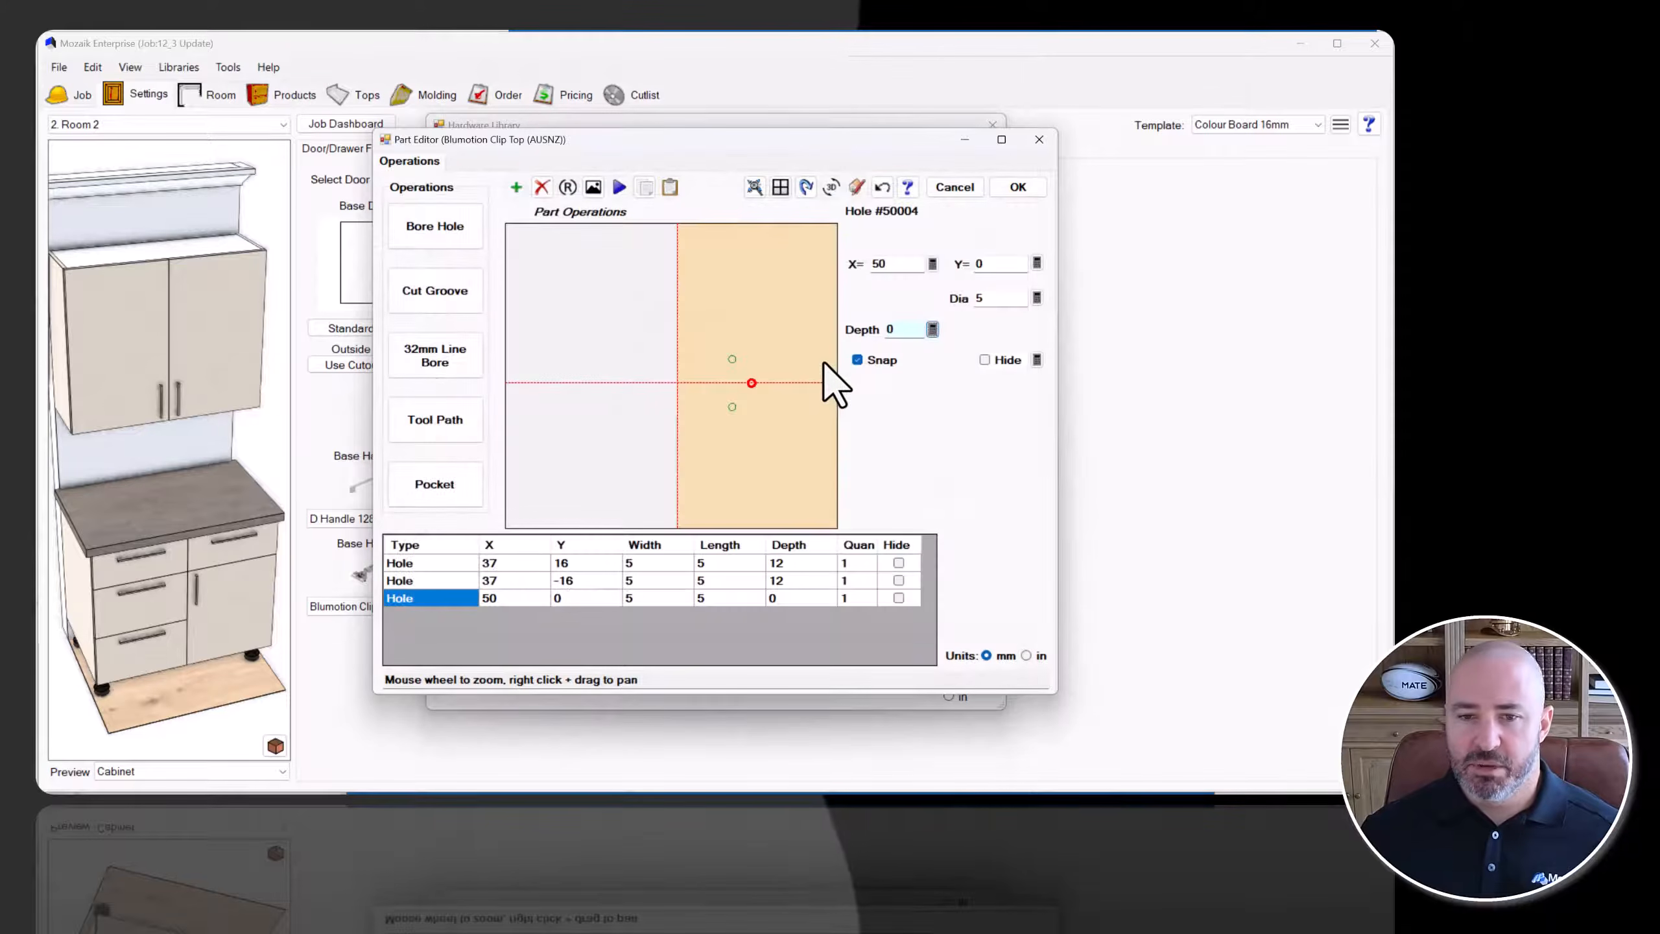
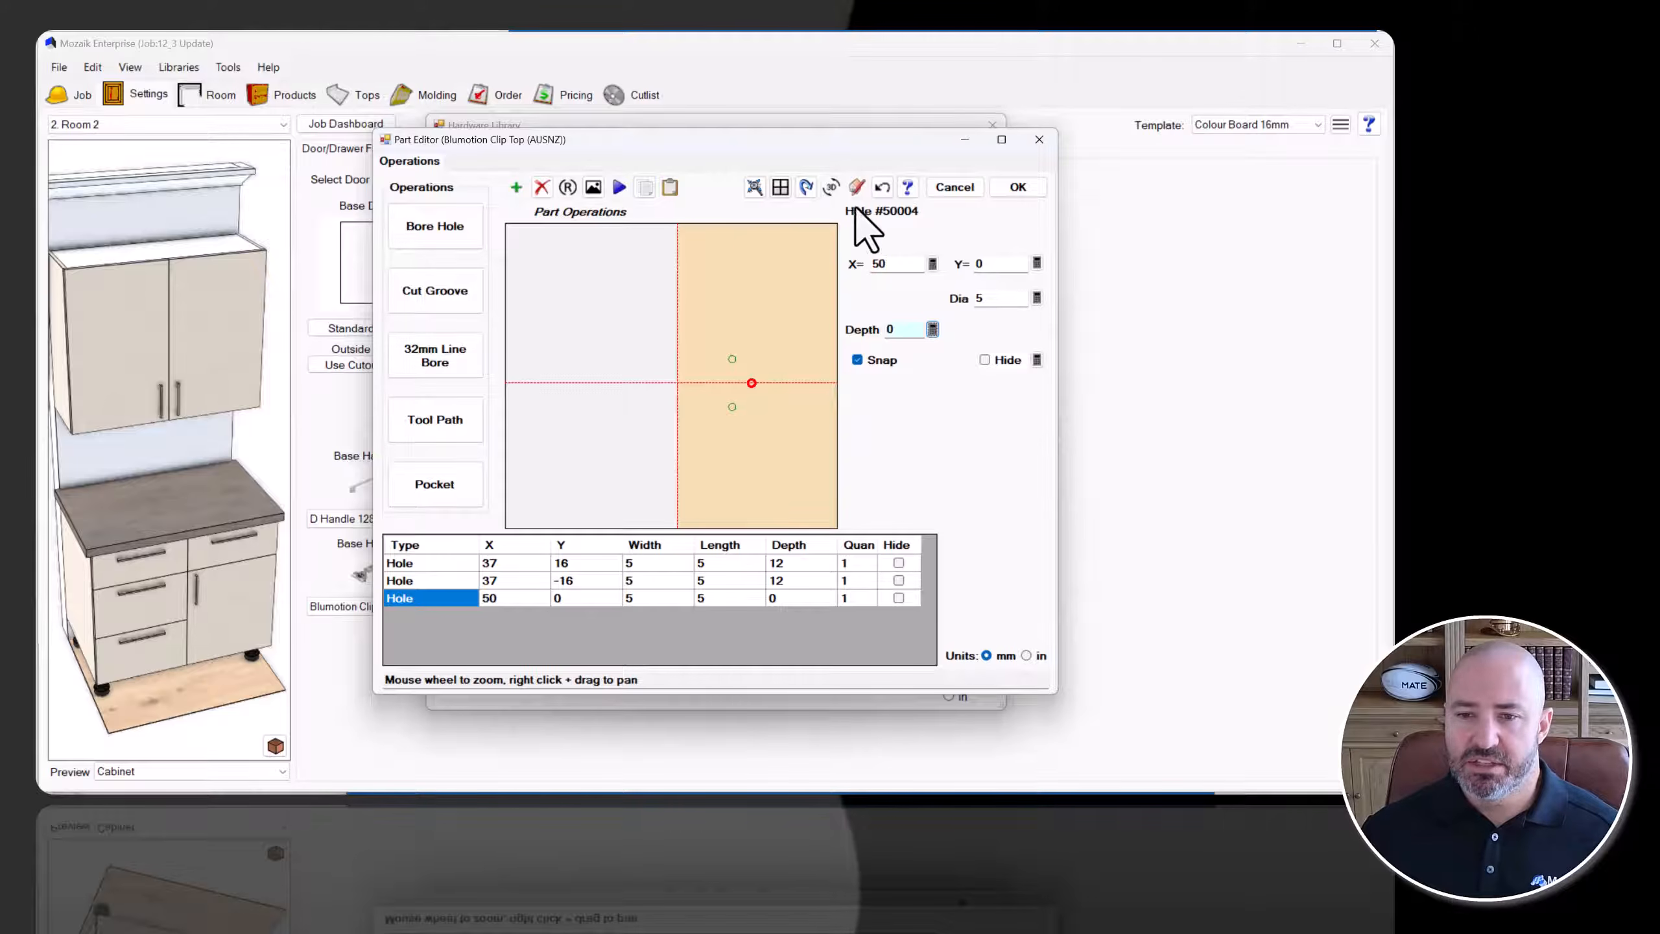
Delete the 50 mm X-position bore hole from the hinge's cabinet operations and accept the part edits.
{"action": "left_click", "coordinate": [544, 189]}
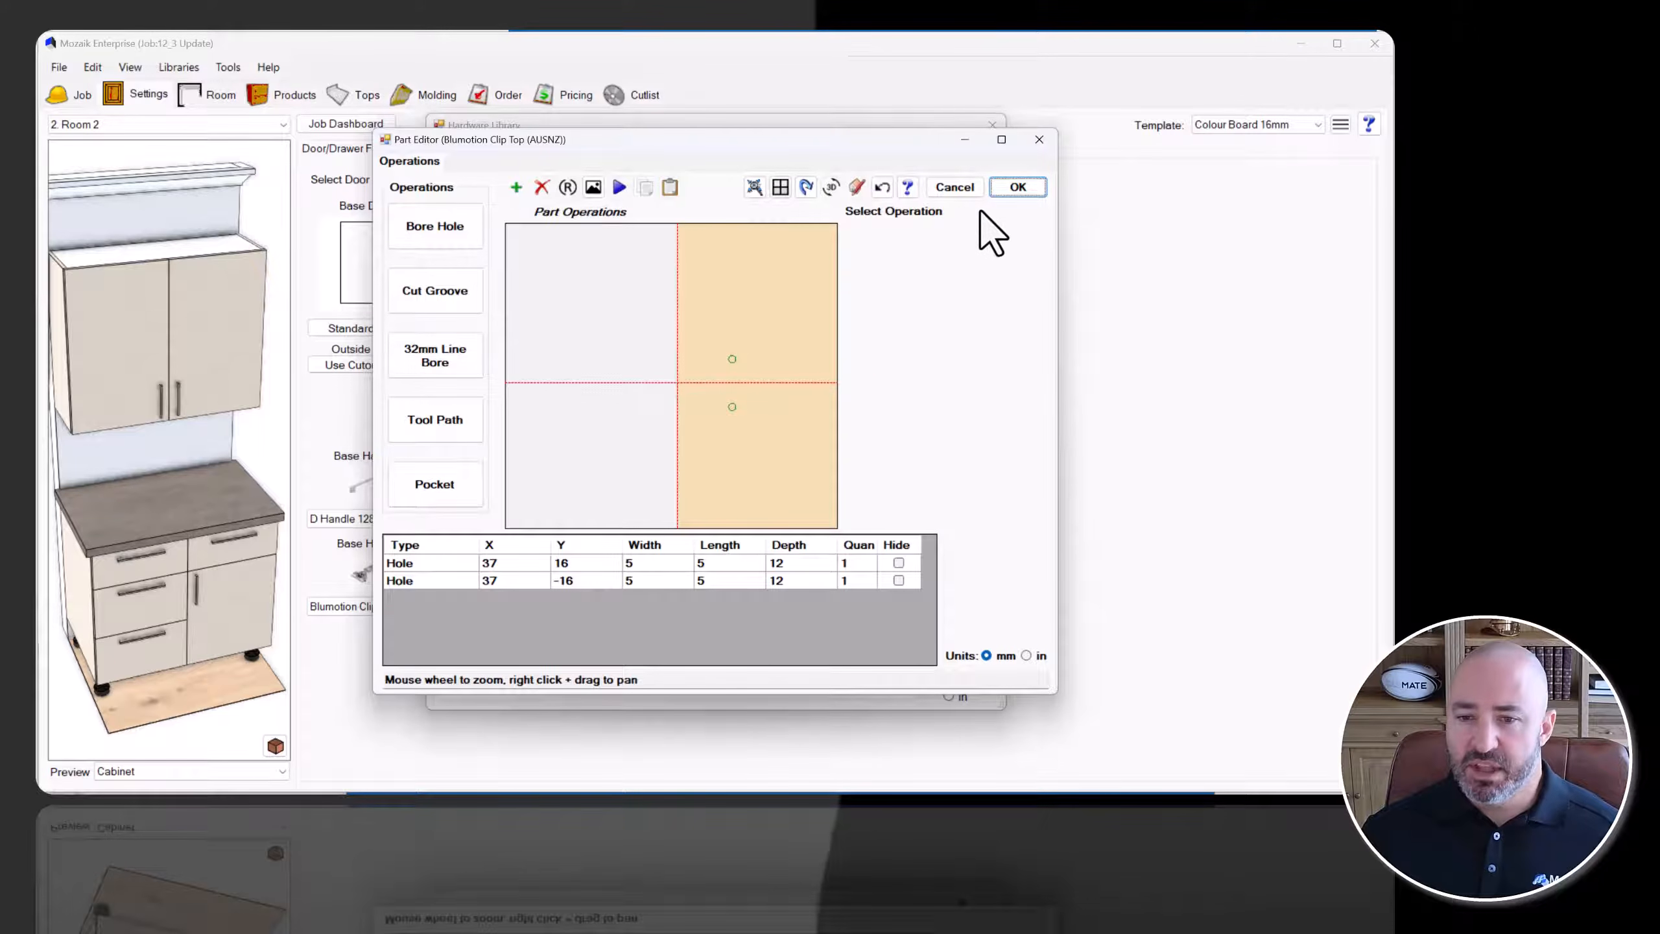
{"action": "left_click", "coordinate": [1014, 188]}
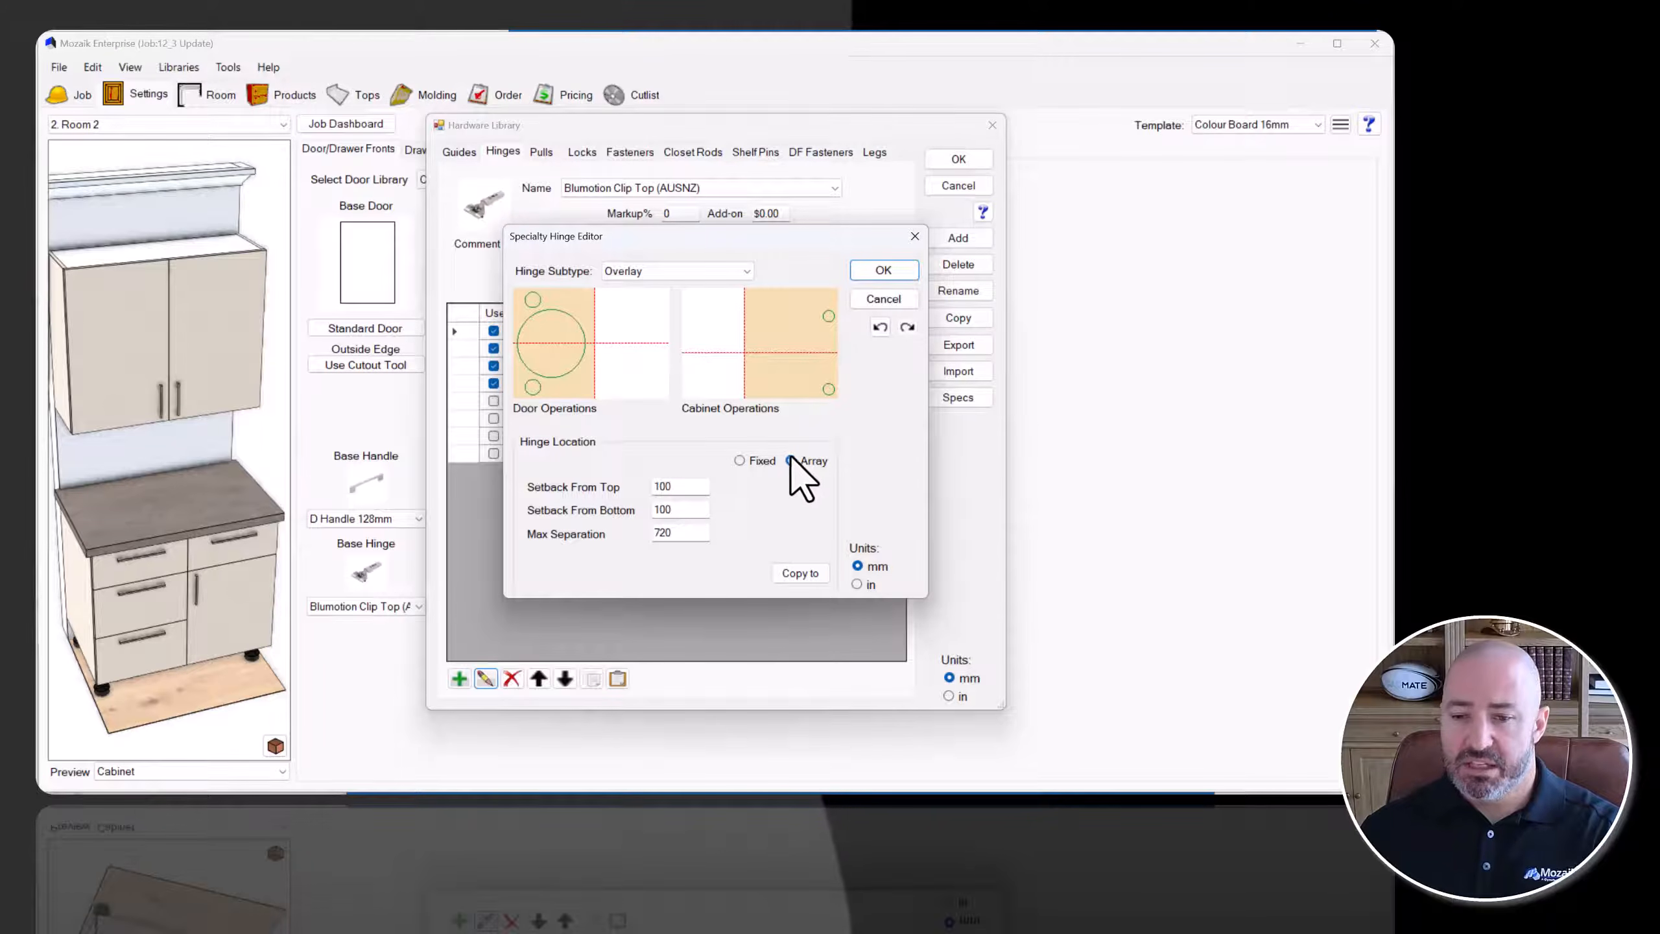
Switch the hinge location to Fixed and add a second Top & Bottom row with a distance in of 600 mm.
{"action": "left_click", "coordinate": [766, 460]}
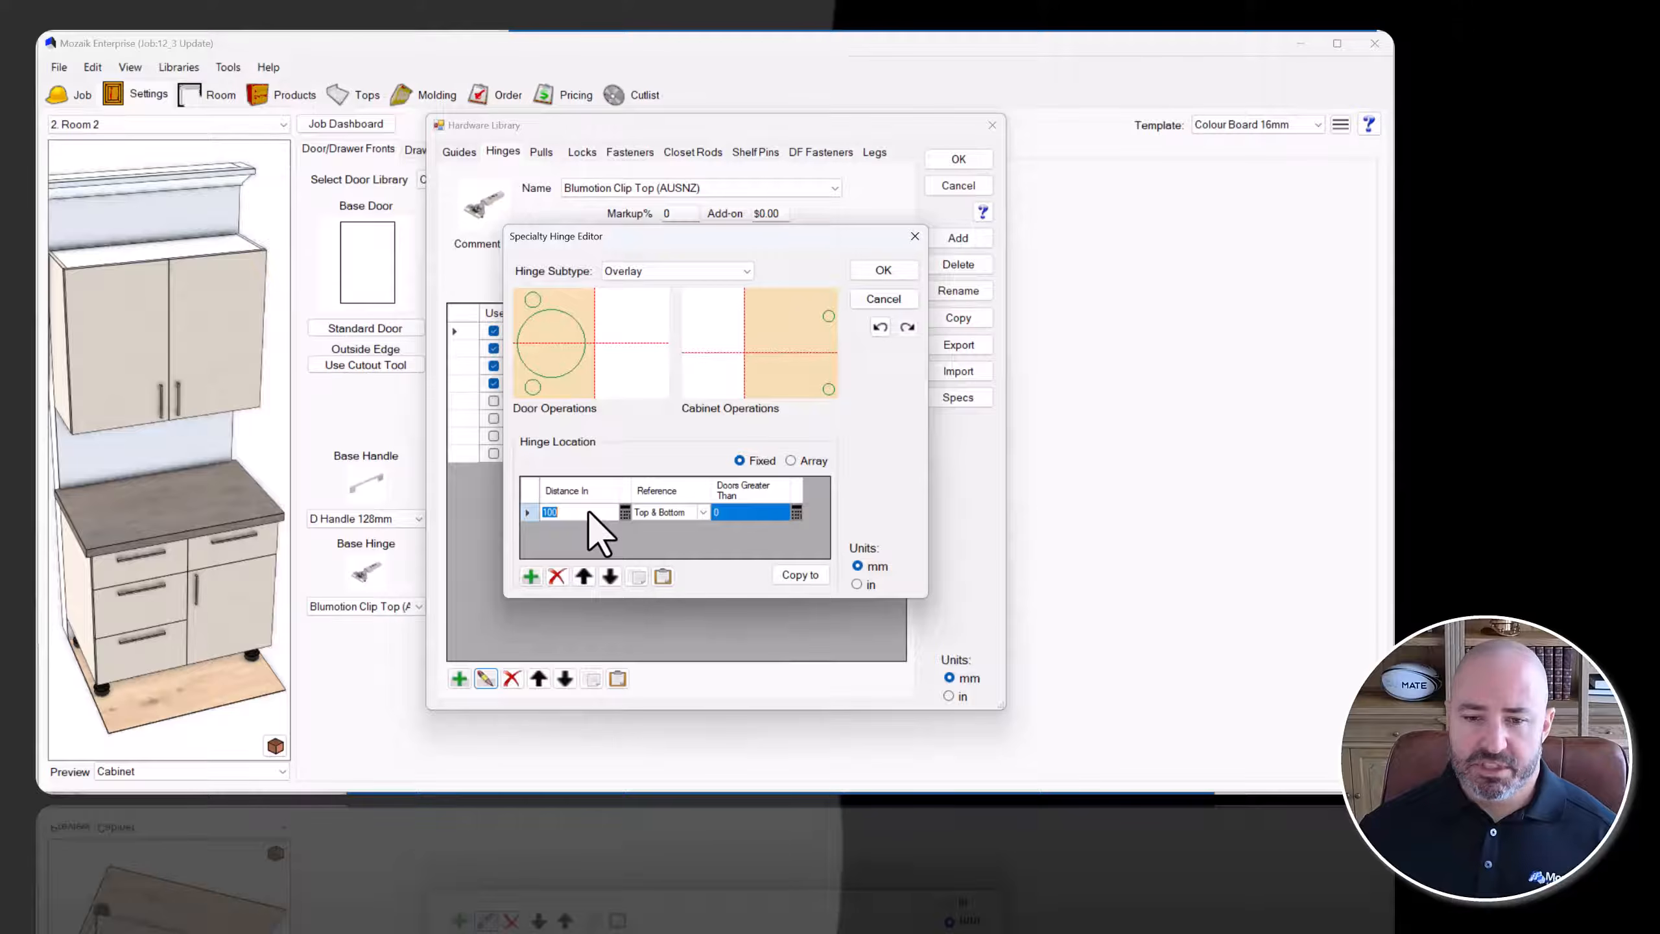
{"action": "left_click", "coordinate": [530, 575]}
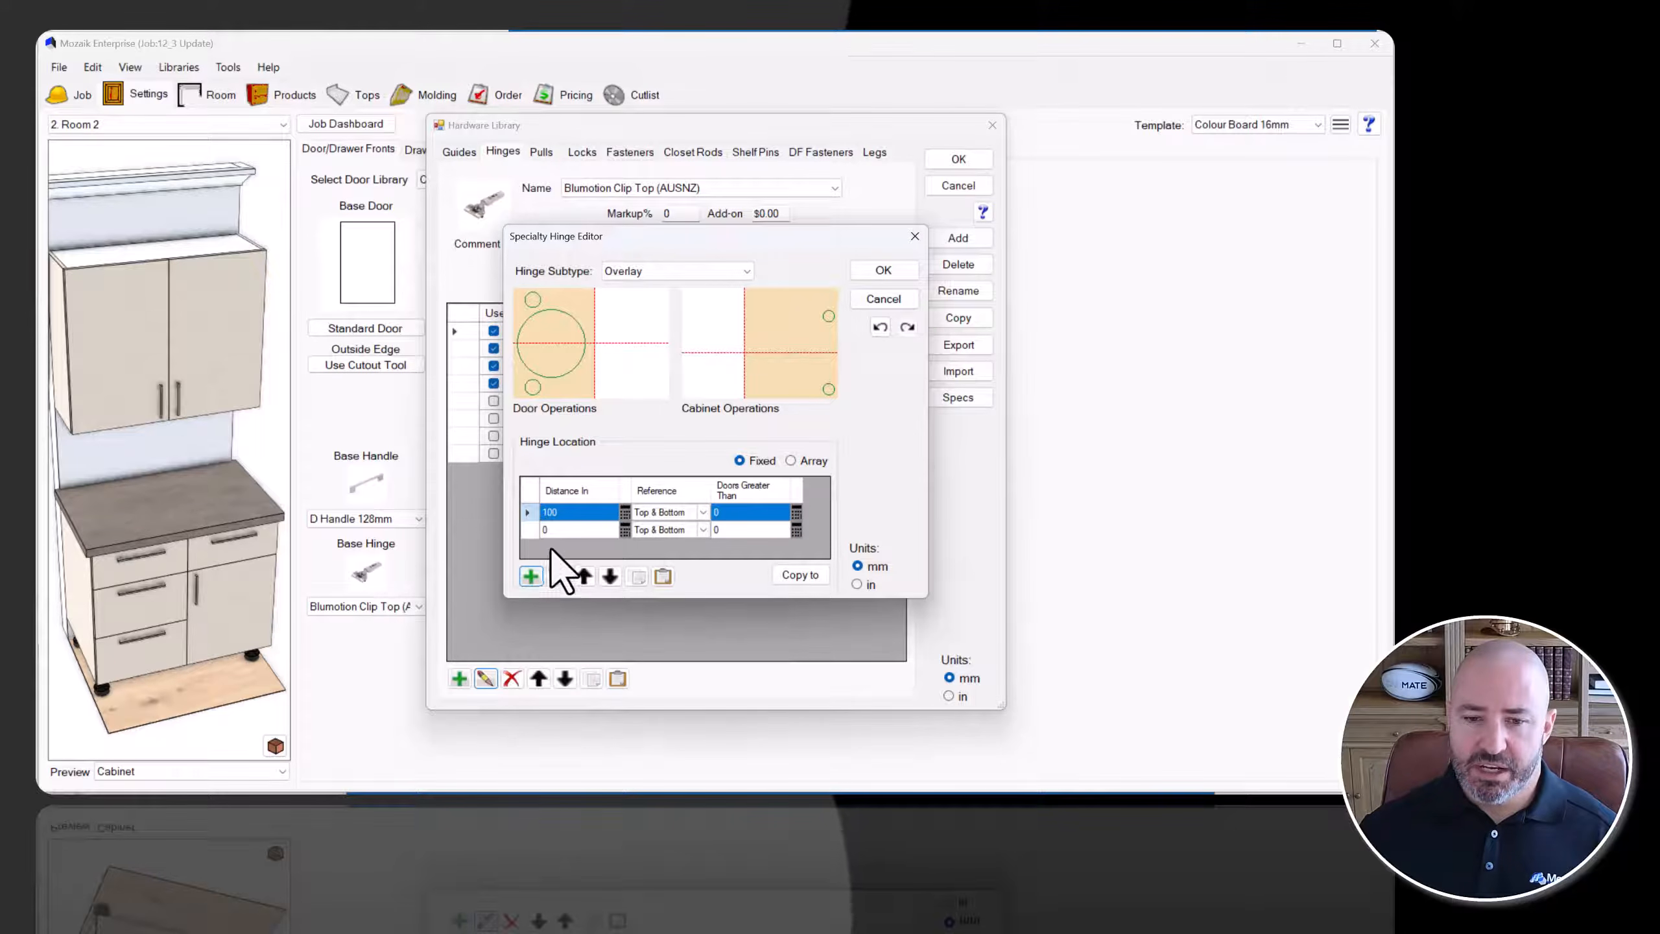
{"action": "left_click", "coordinate": [702, 513]}
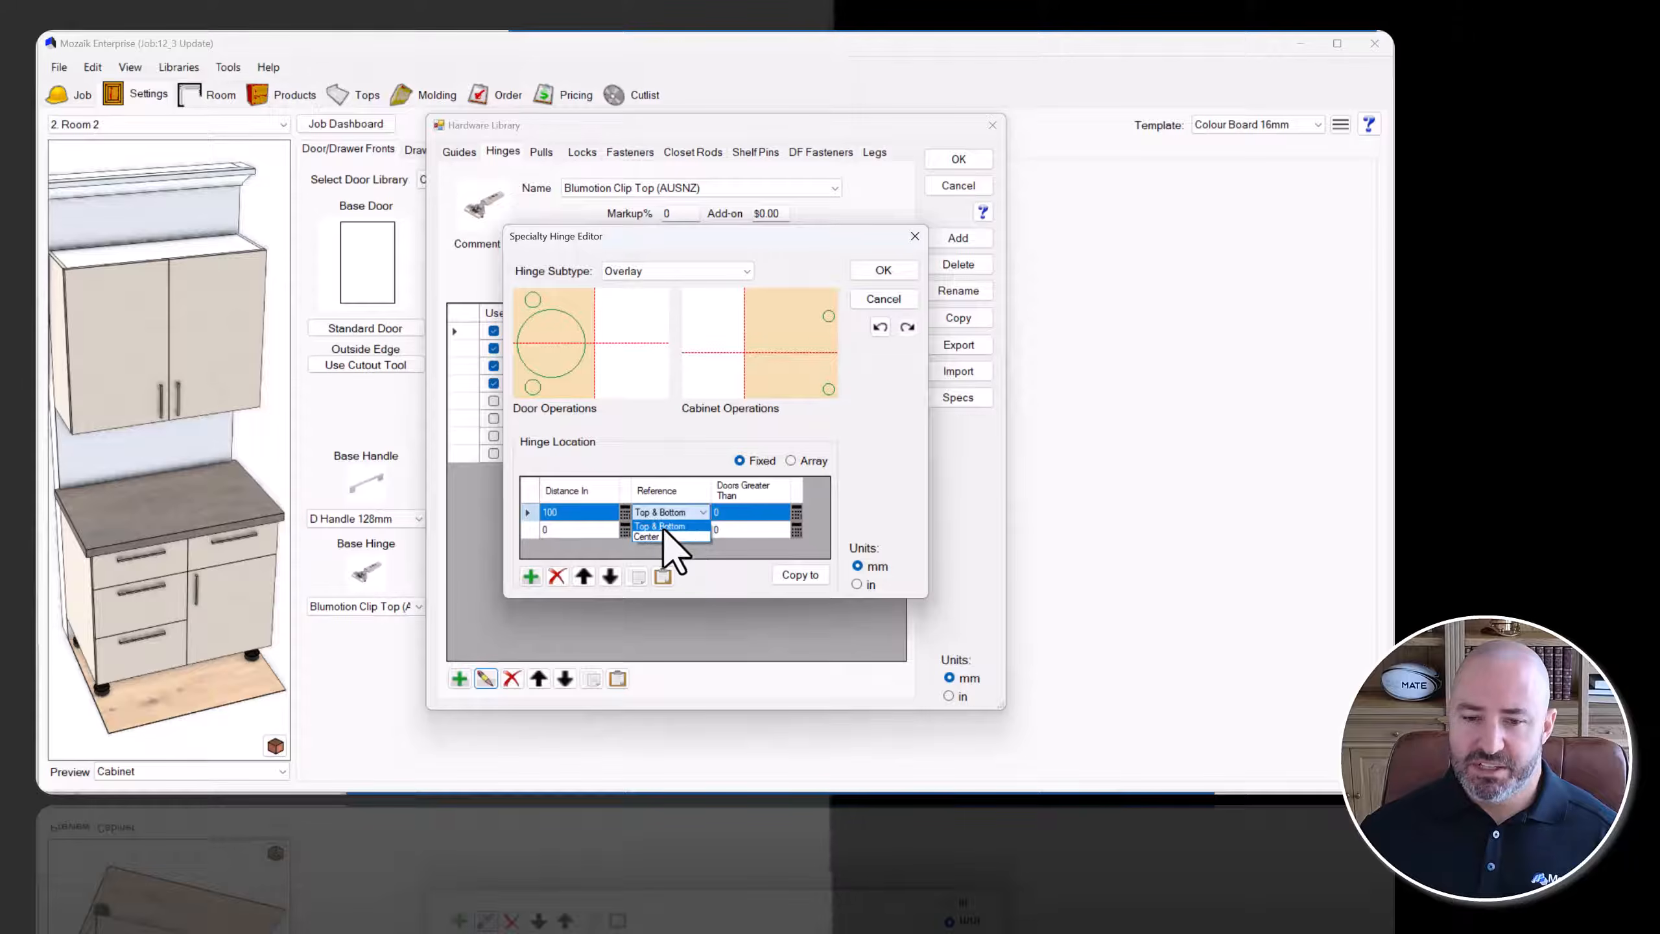
{"action": "left_click", "coordinate": [598, 535]}
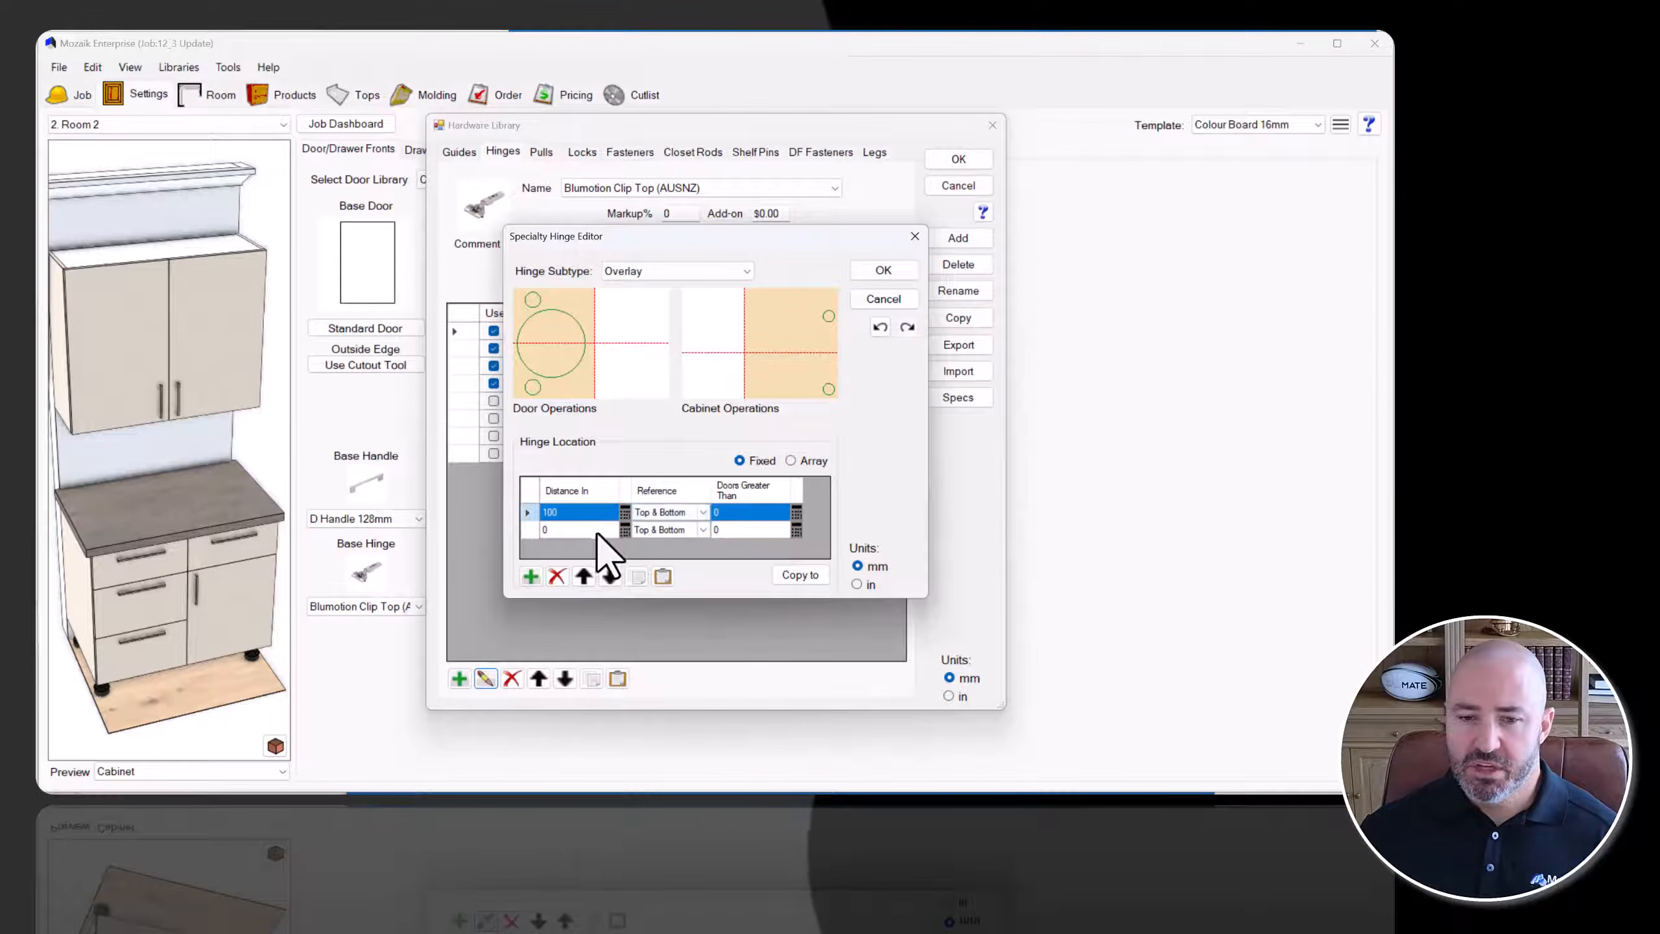
{"action": "left_click", "coordinate": [599, 535]}
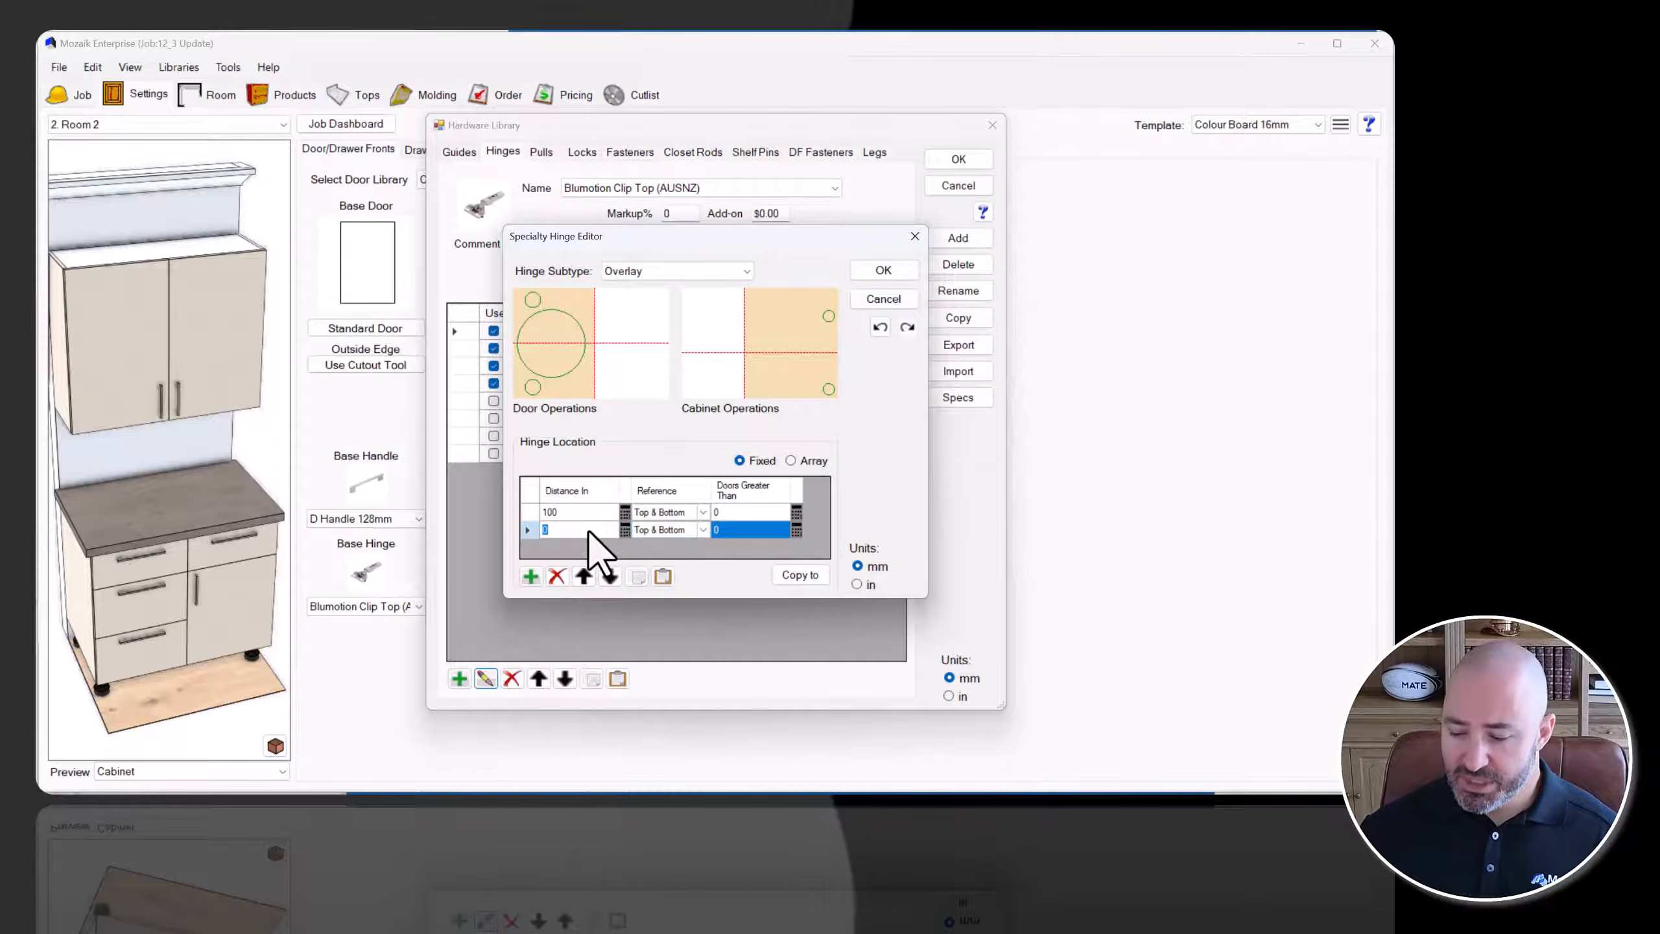
{"action": "key", "text": "Return"}
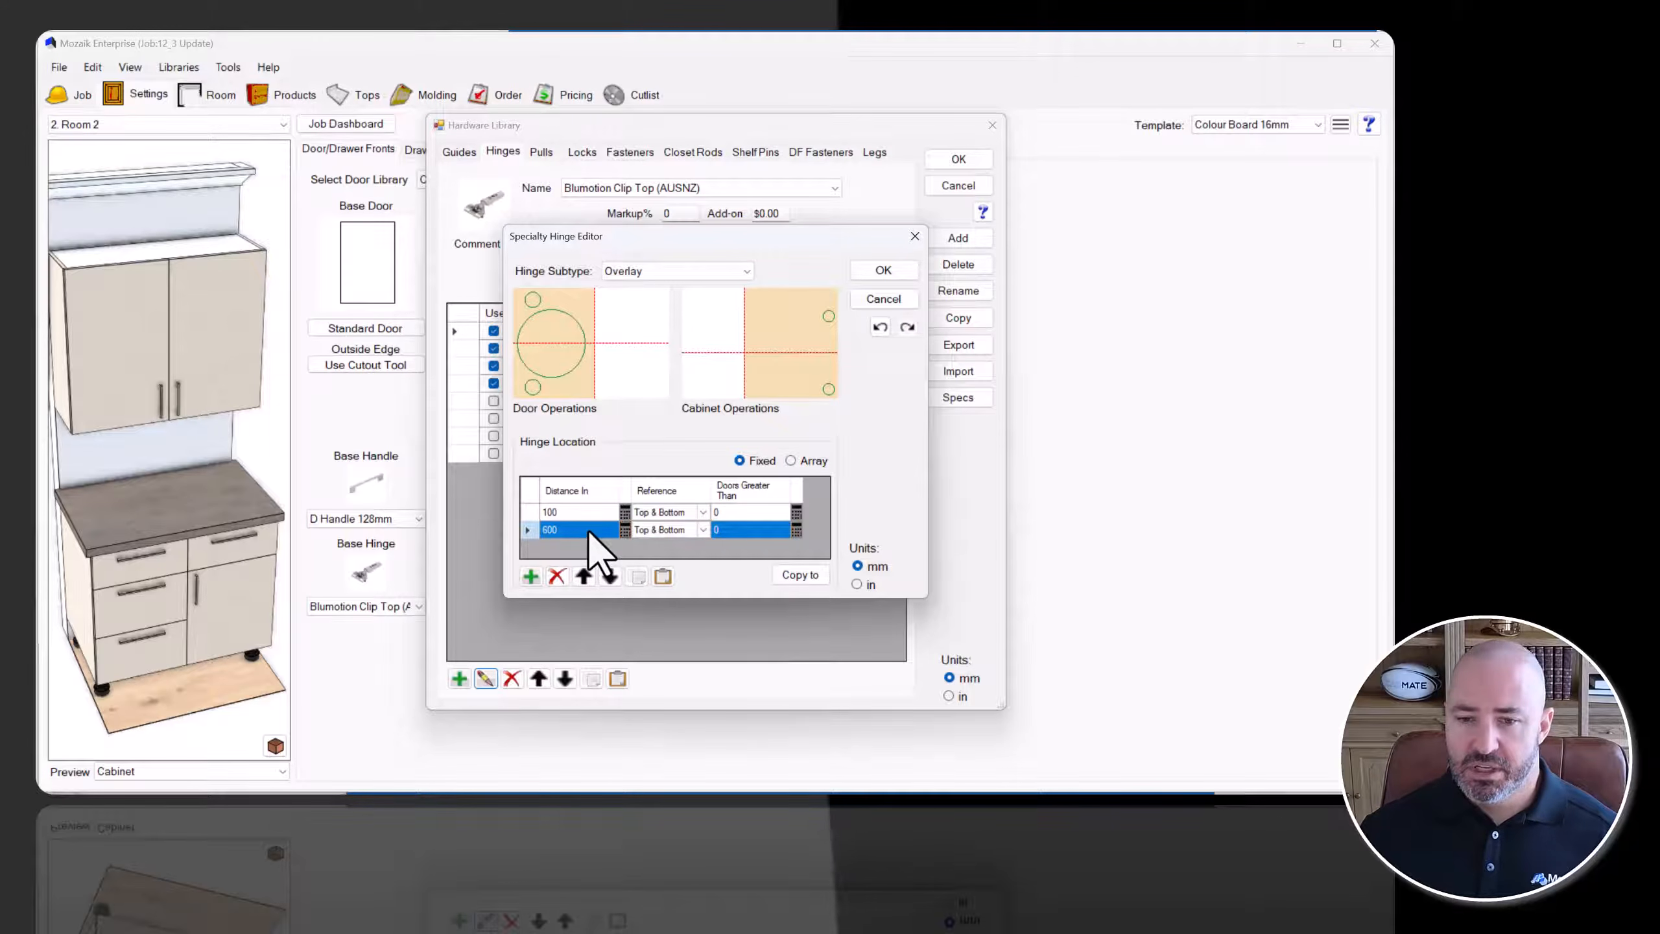
Apply the second hinge row to doors greater than 800 mm, and open its formula editor without entering a formula.
{"action": "left_click", "coordinate": [725, 528]}
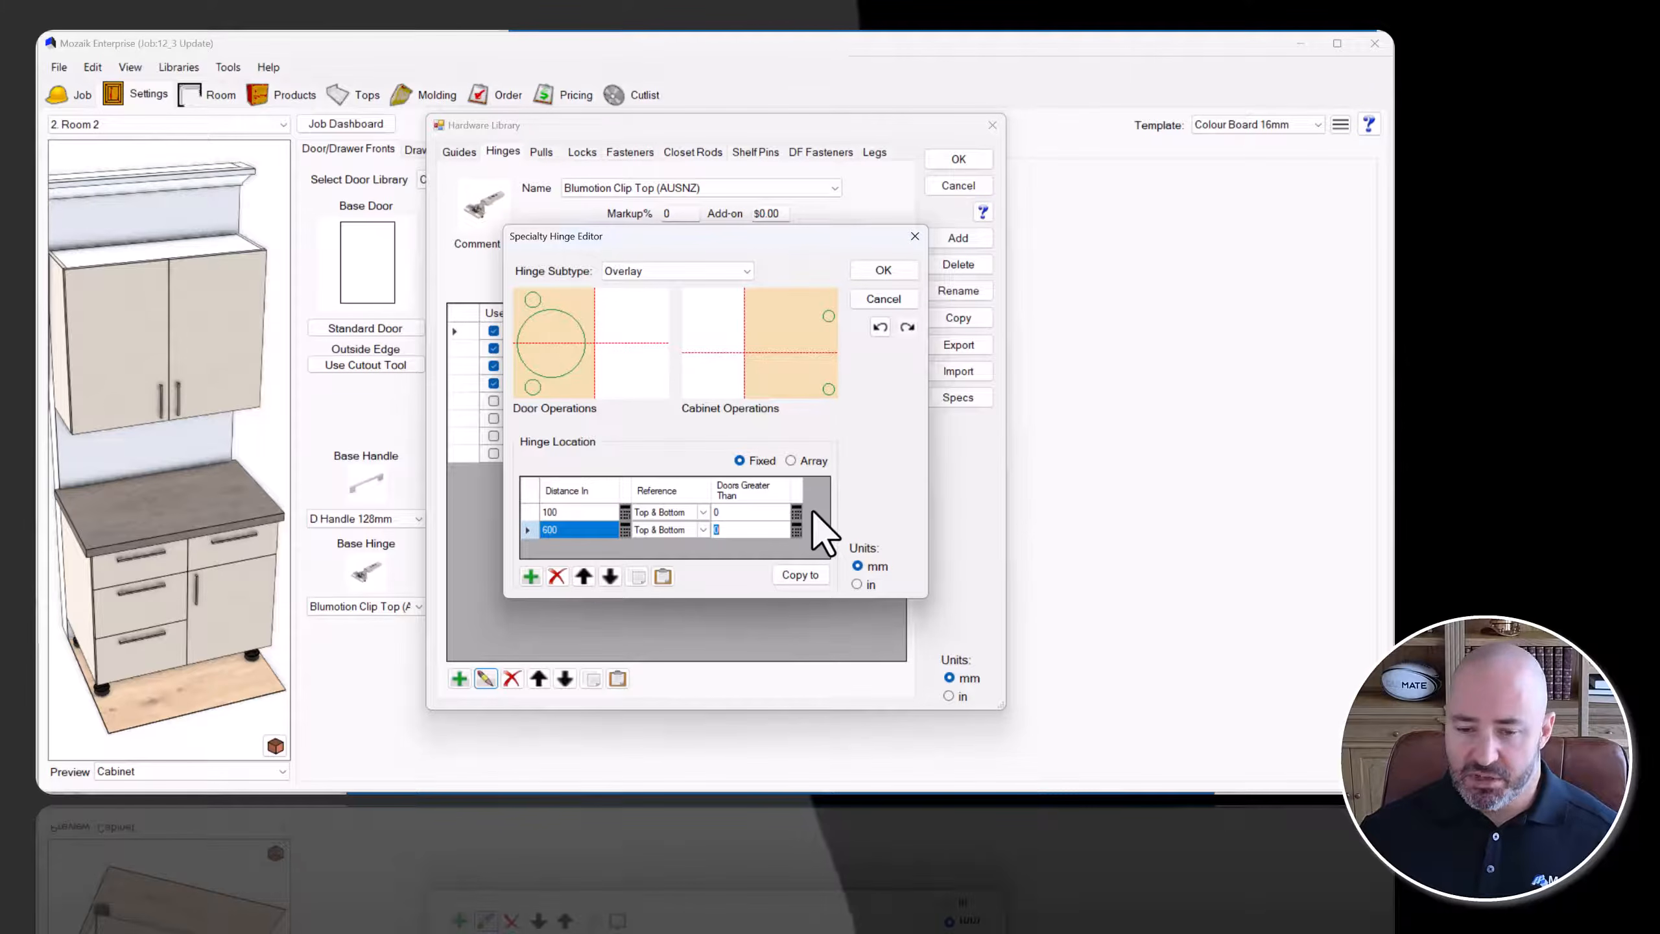
{"action": "type", "text": "800"}
{"action": "key", "text": "Return"}
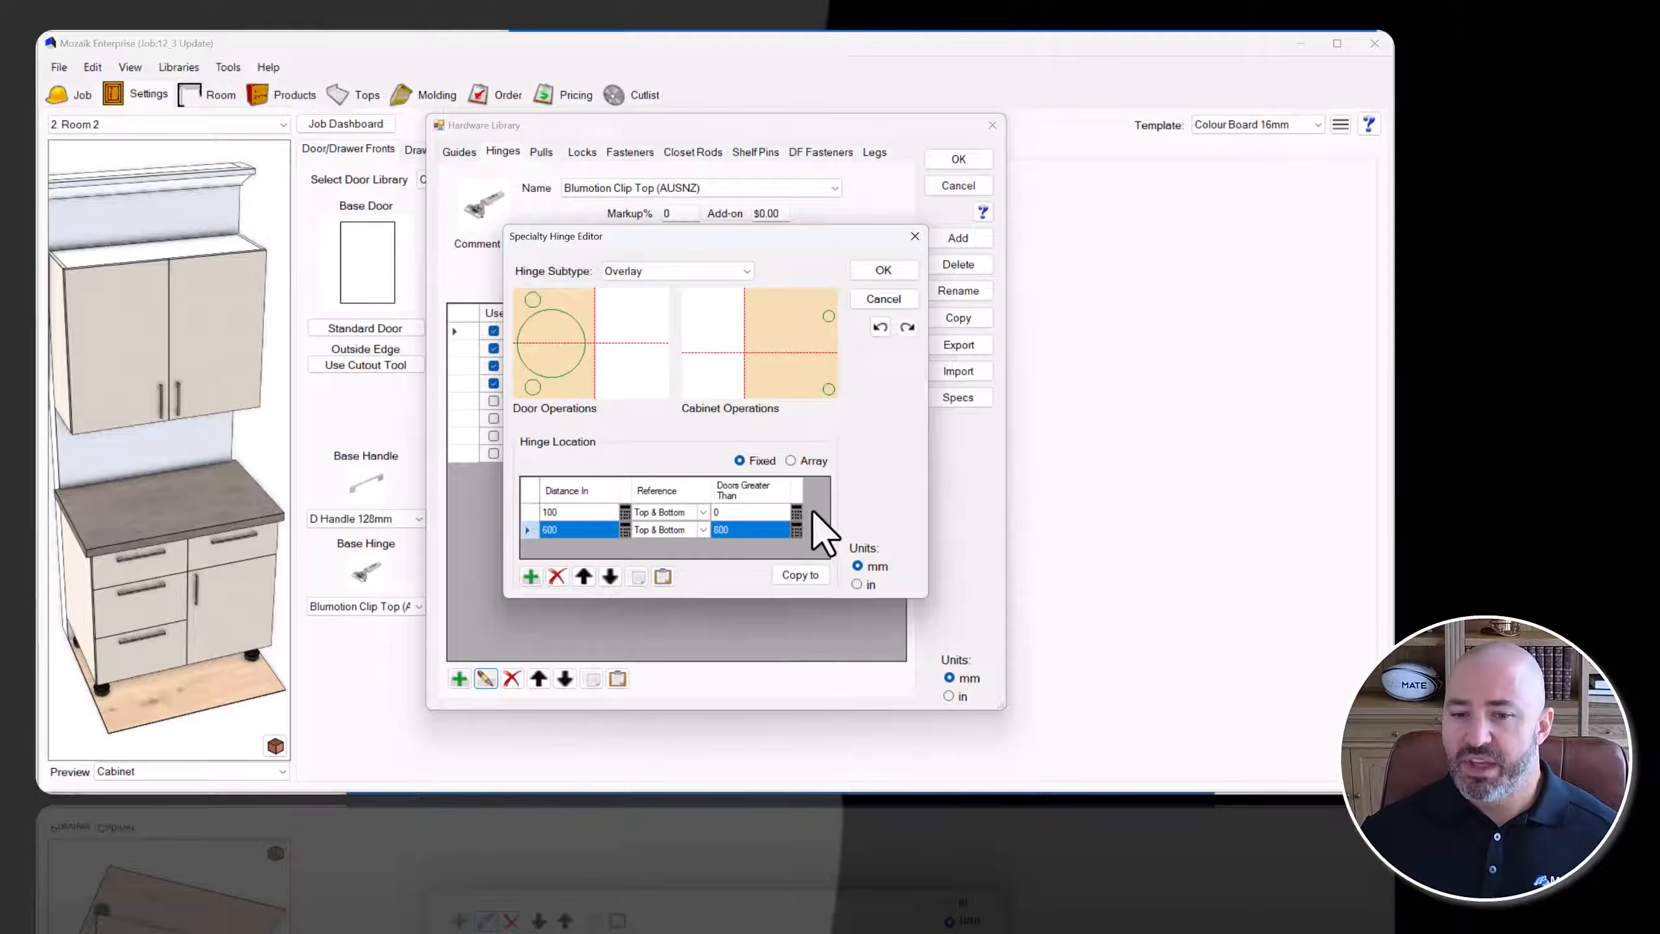
{"action": "left_click", "coordinate": [796, 528]}
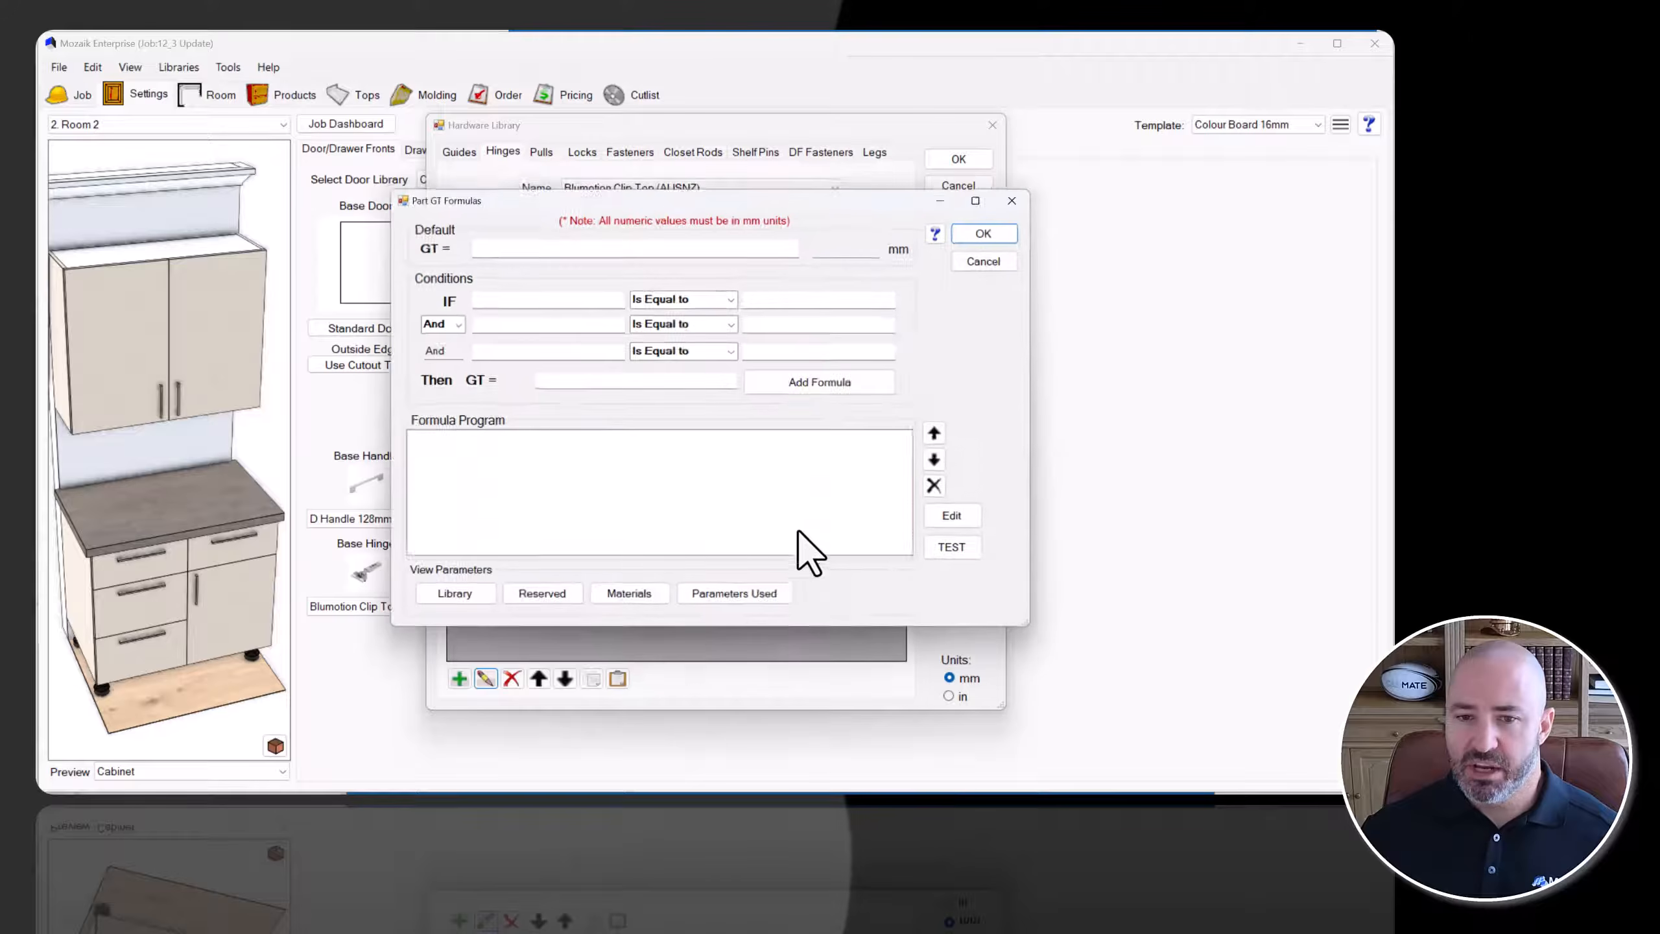
{"action": "left_click", "coordinate": [988, 262]}
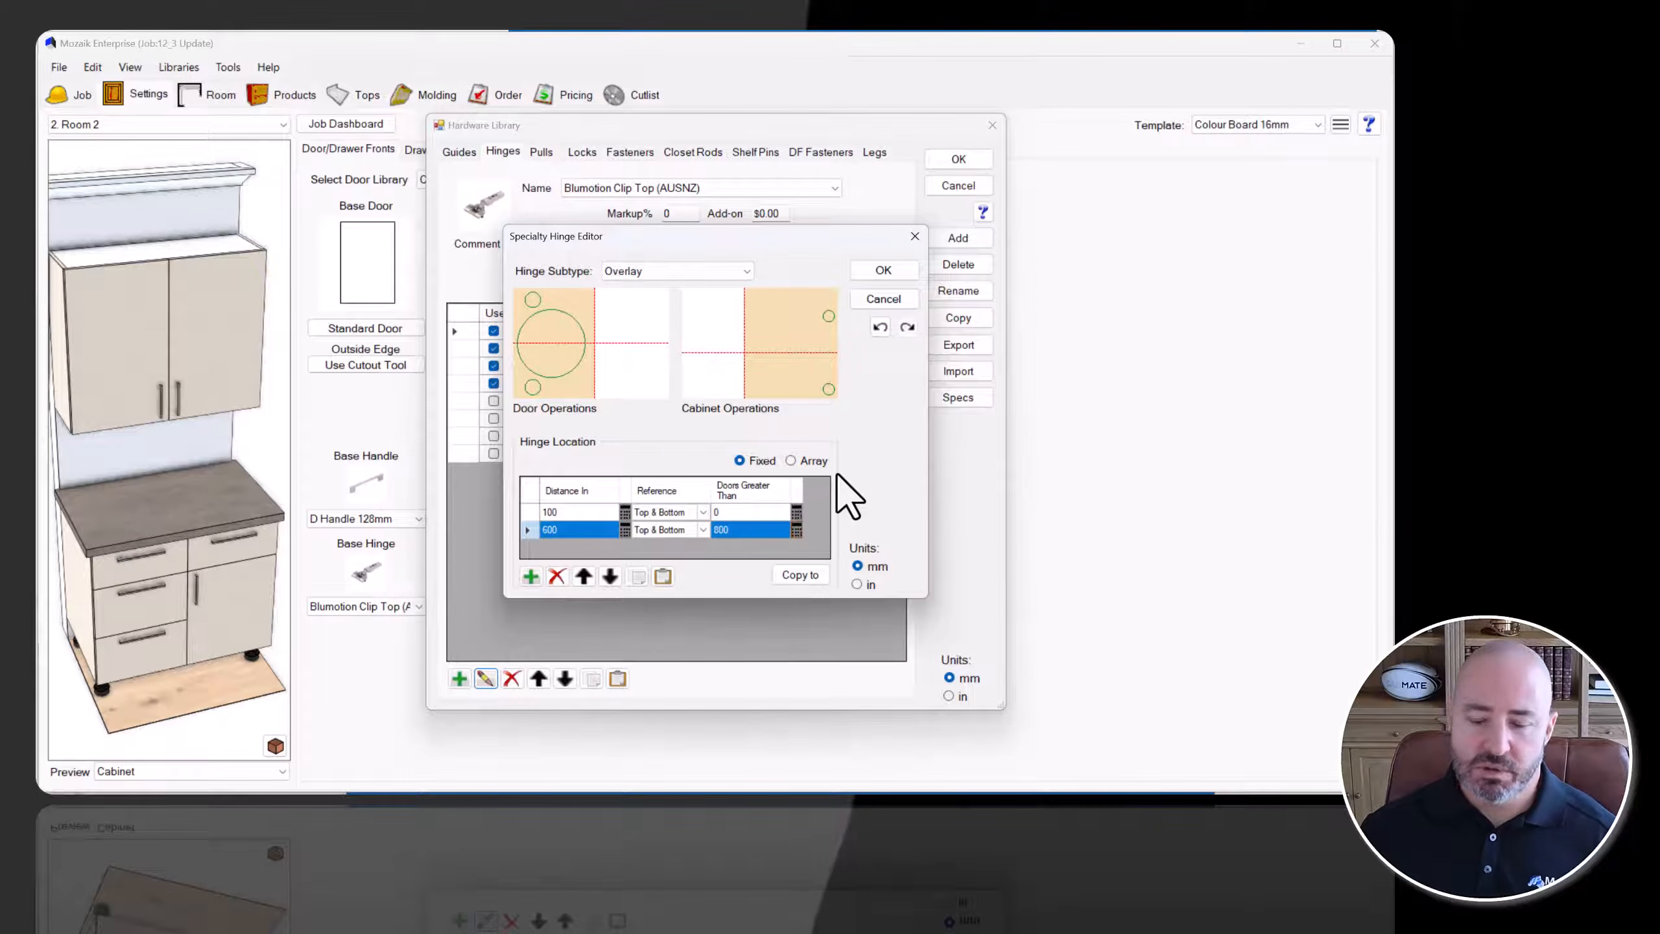
Return the hinge location to Array and accept the 110 Degree hinge settings.
{"action": "left_click", "coordinate": [814, 459]}
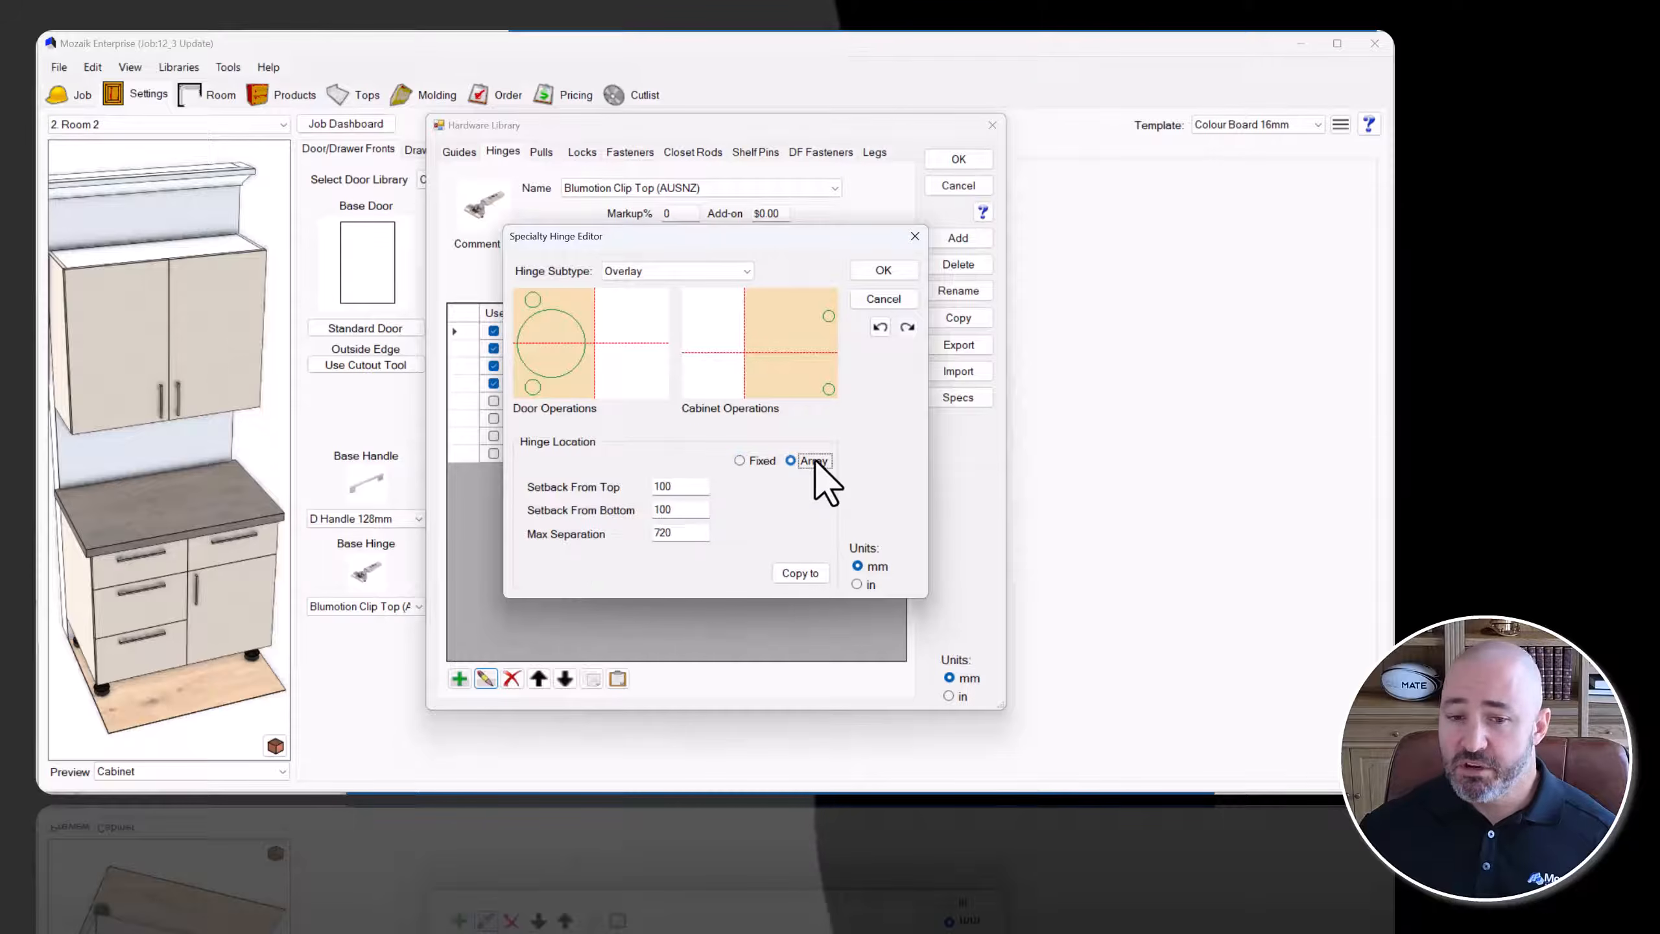
{"action": "double_click", "coordinate": [660, 486]}
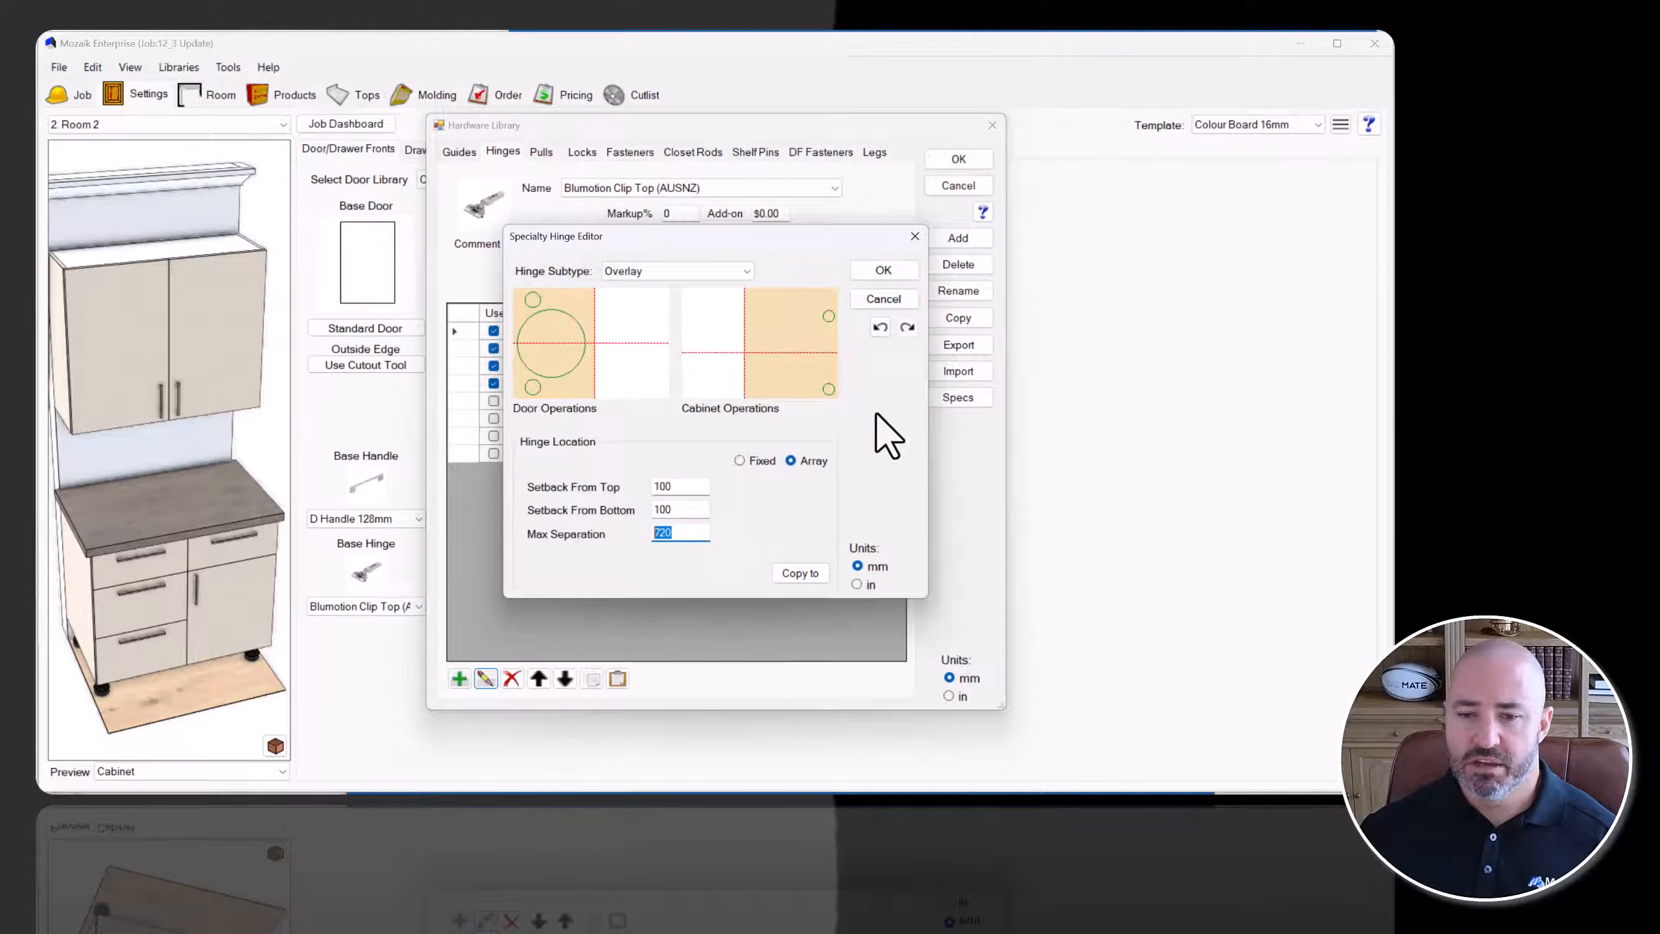
{"action": "left_click", "coordinate": [895, 270]}
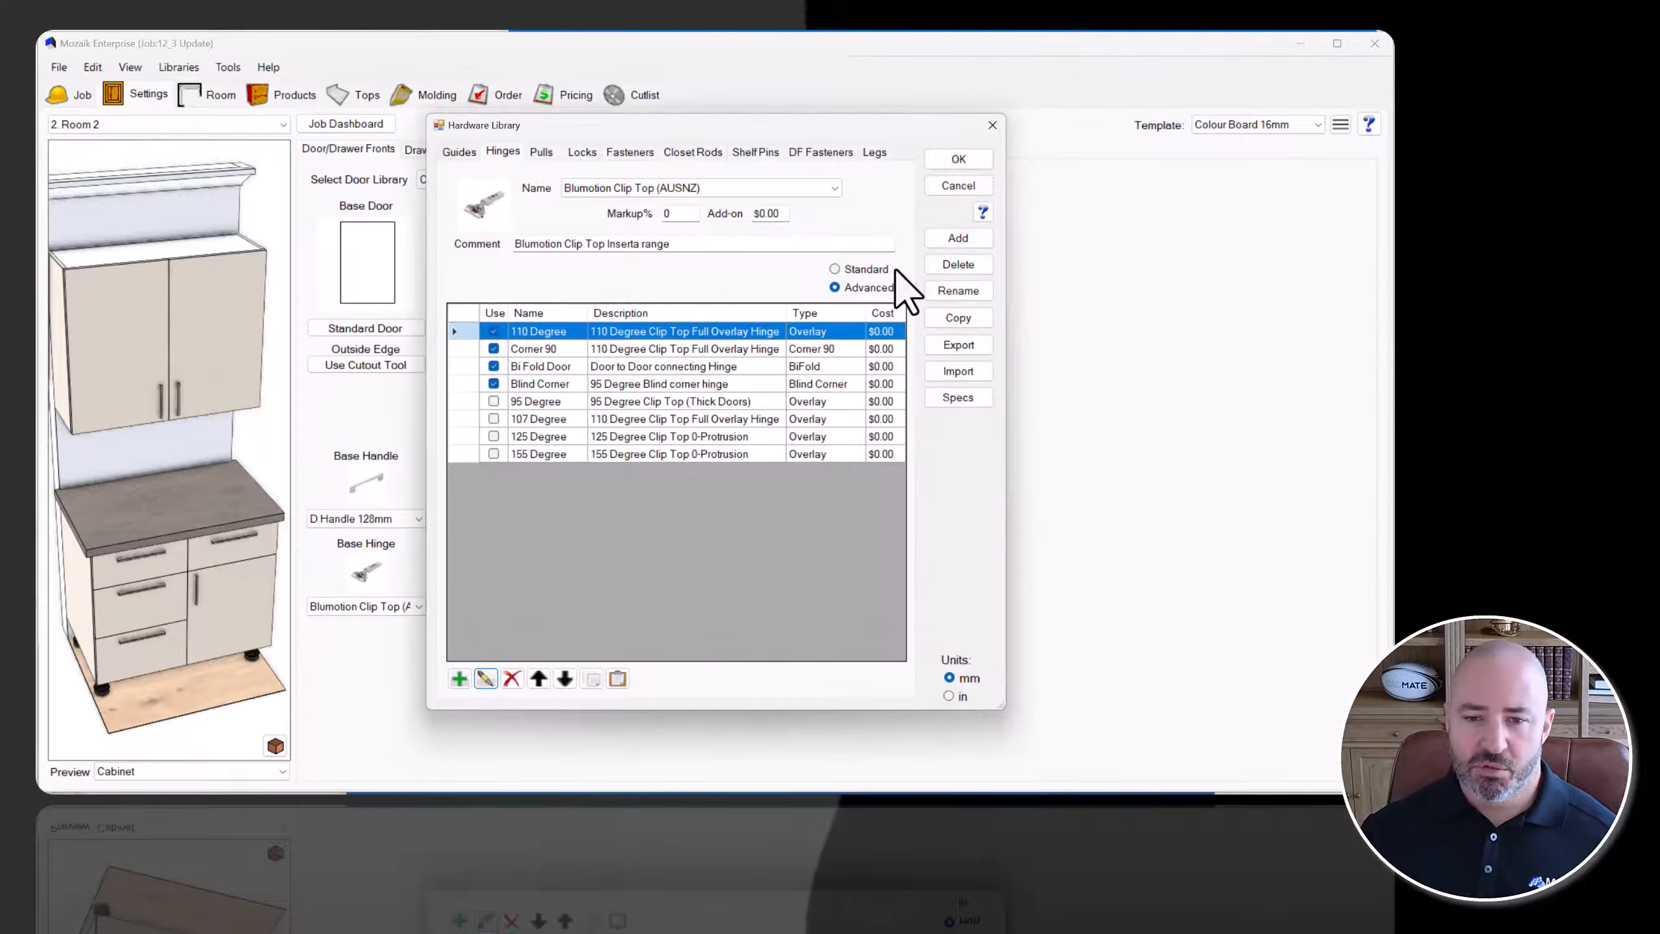
Reopen the 110 Degree hinge for editing, review the available hinge subtypes, and close it without changes.
{"action": "left_click", "coordinate": [489, 677]}
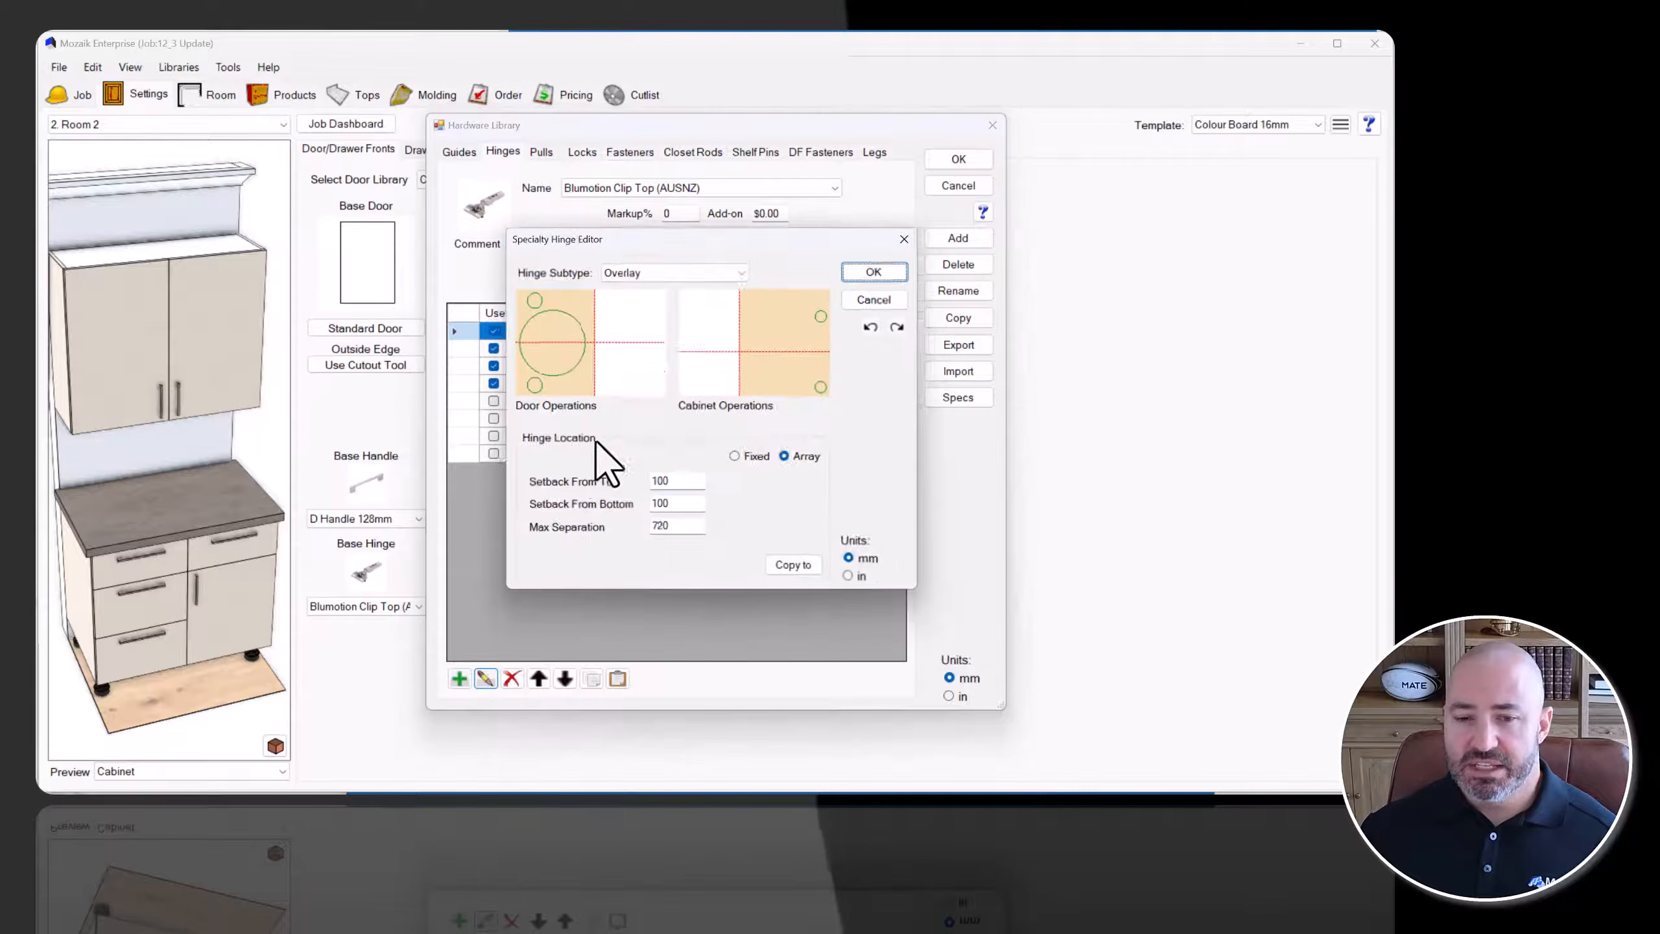
{"action": "left_click", "coordinate": [645, 270]}
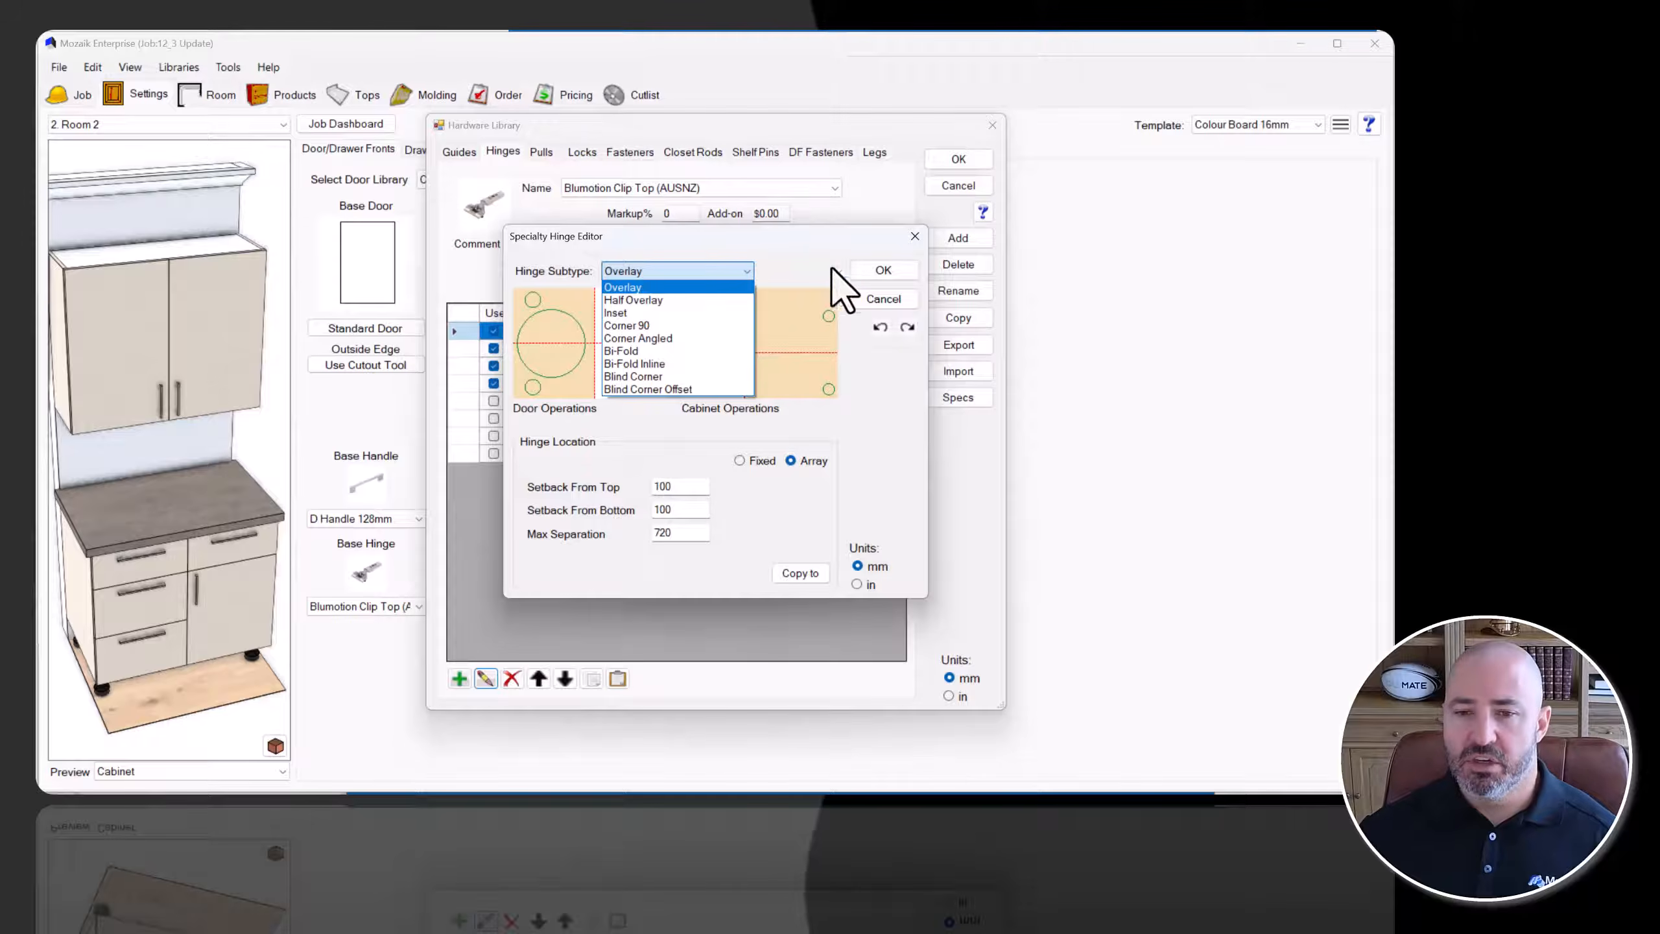
{"action": "left_click", "coordinate": [869, 269]}
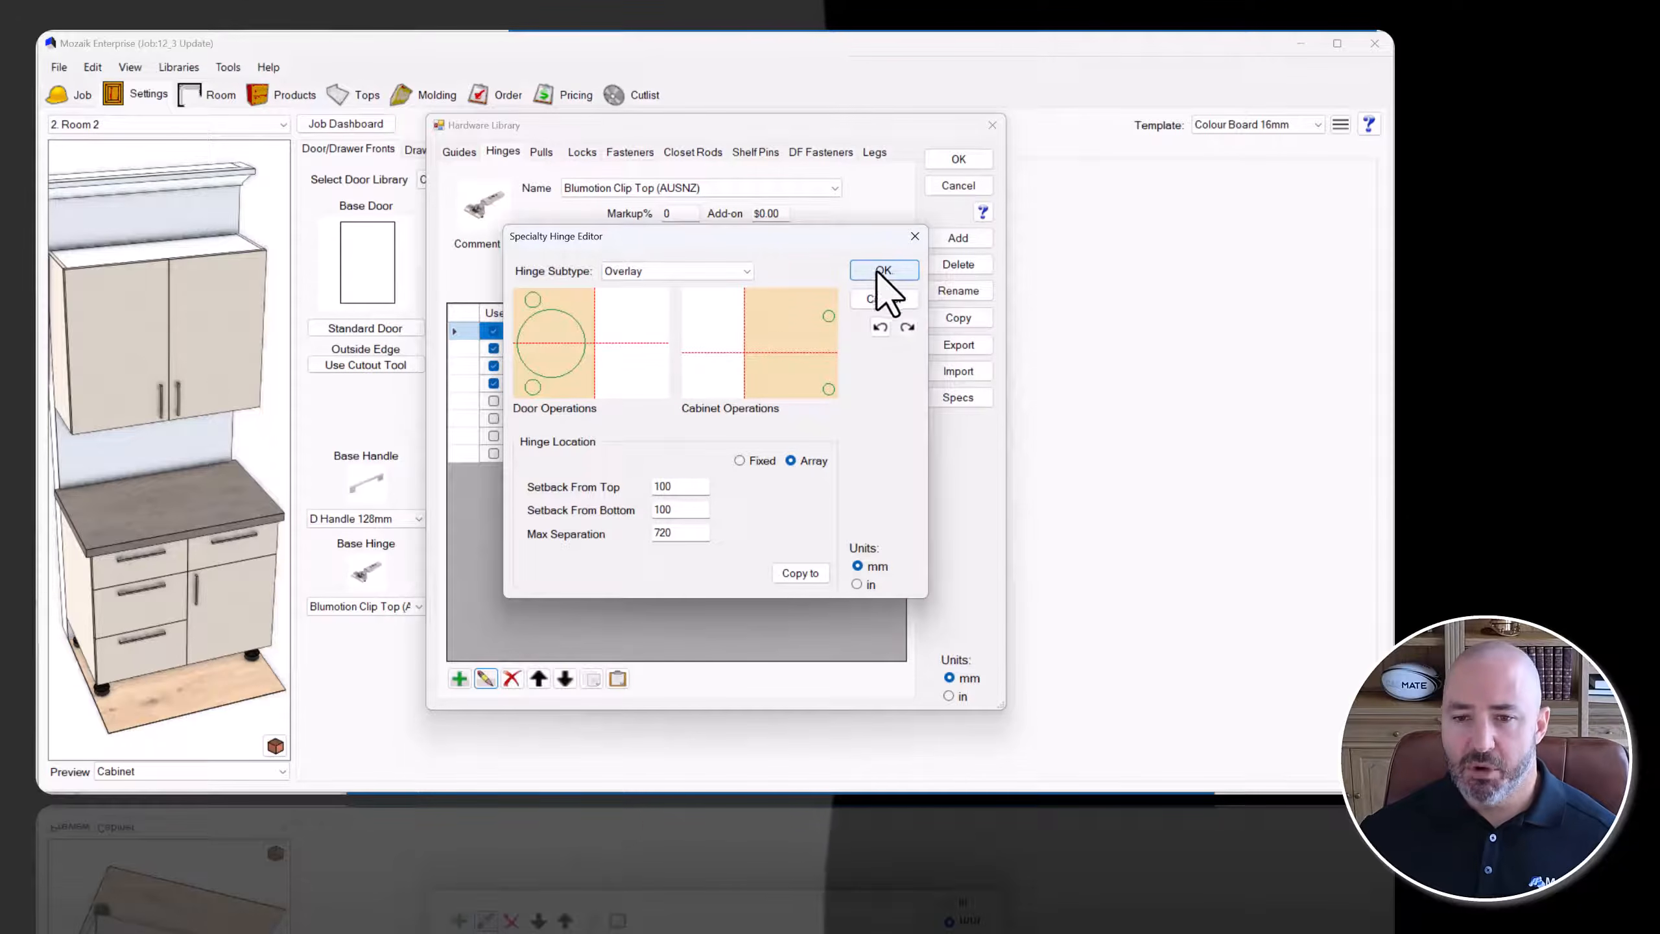
{"action": "left_click", "coordinate": [898, 301]}
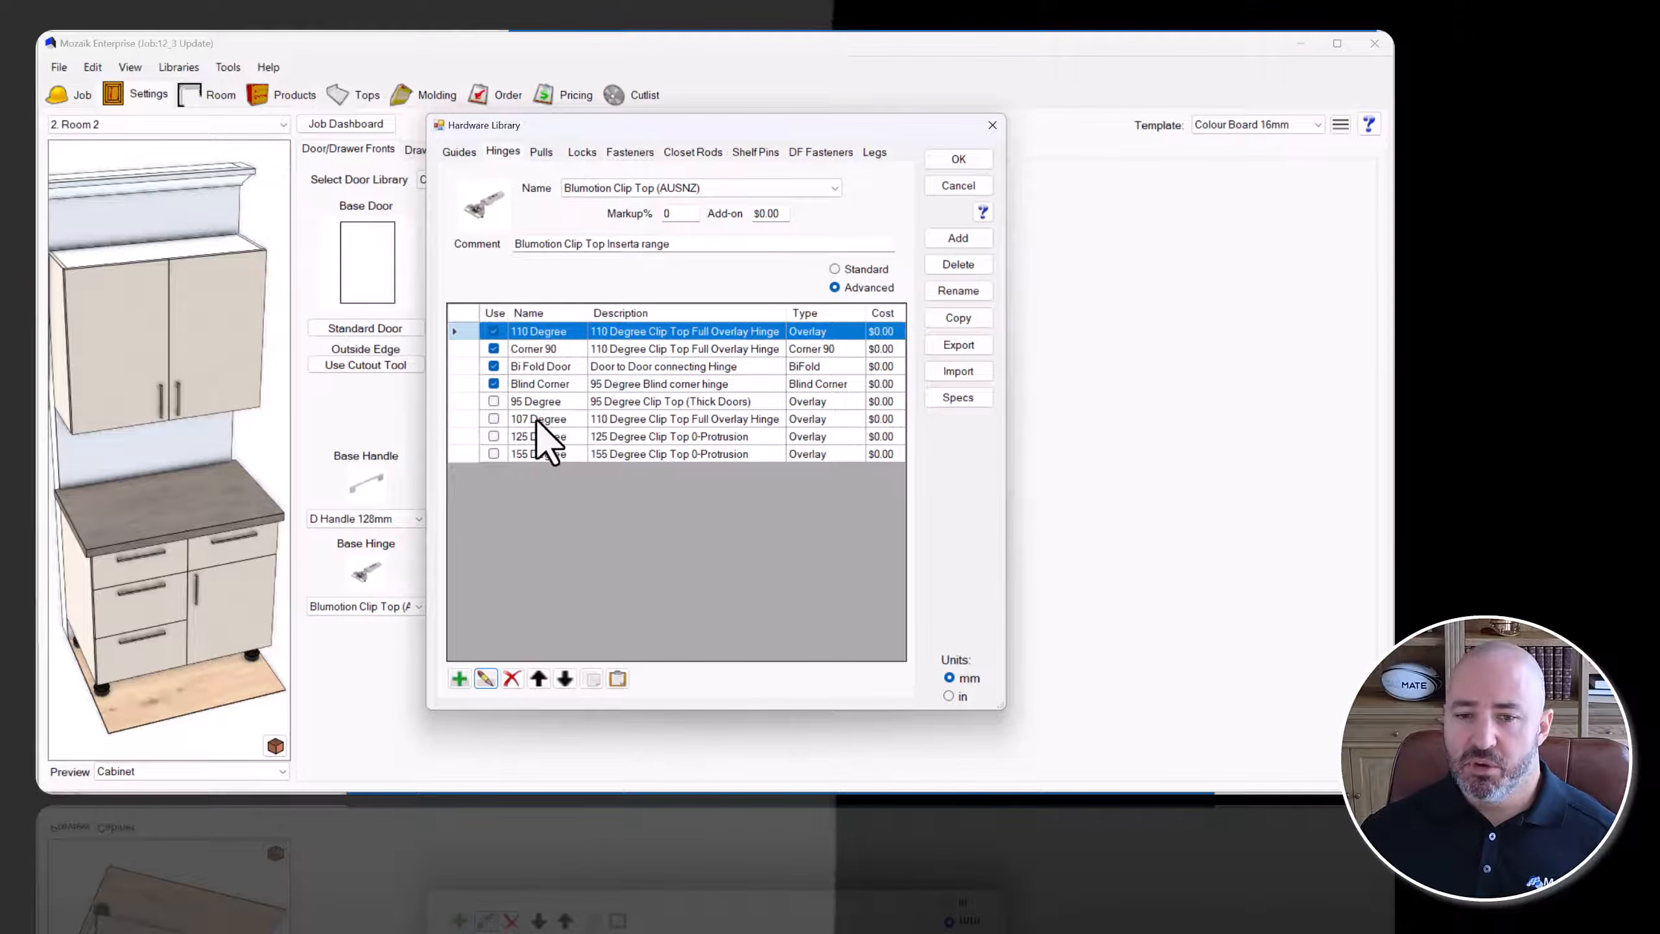
Try the 107 Degree hinge as the overlay hinge in use and restore the 110 Degree hinge.
{"action": "left_click", "coordinate": [493, 418]}
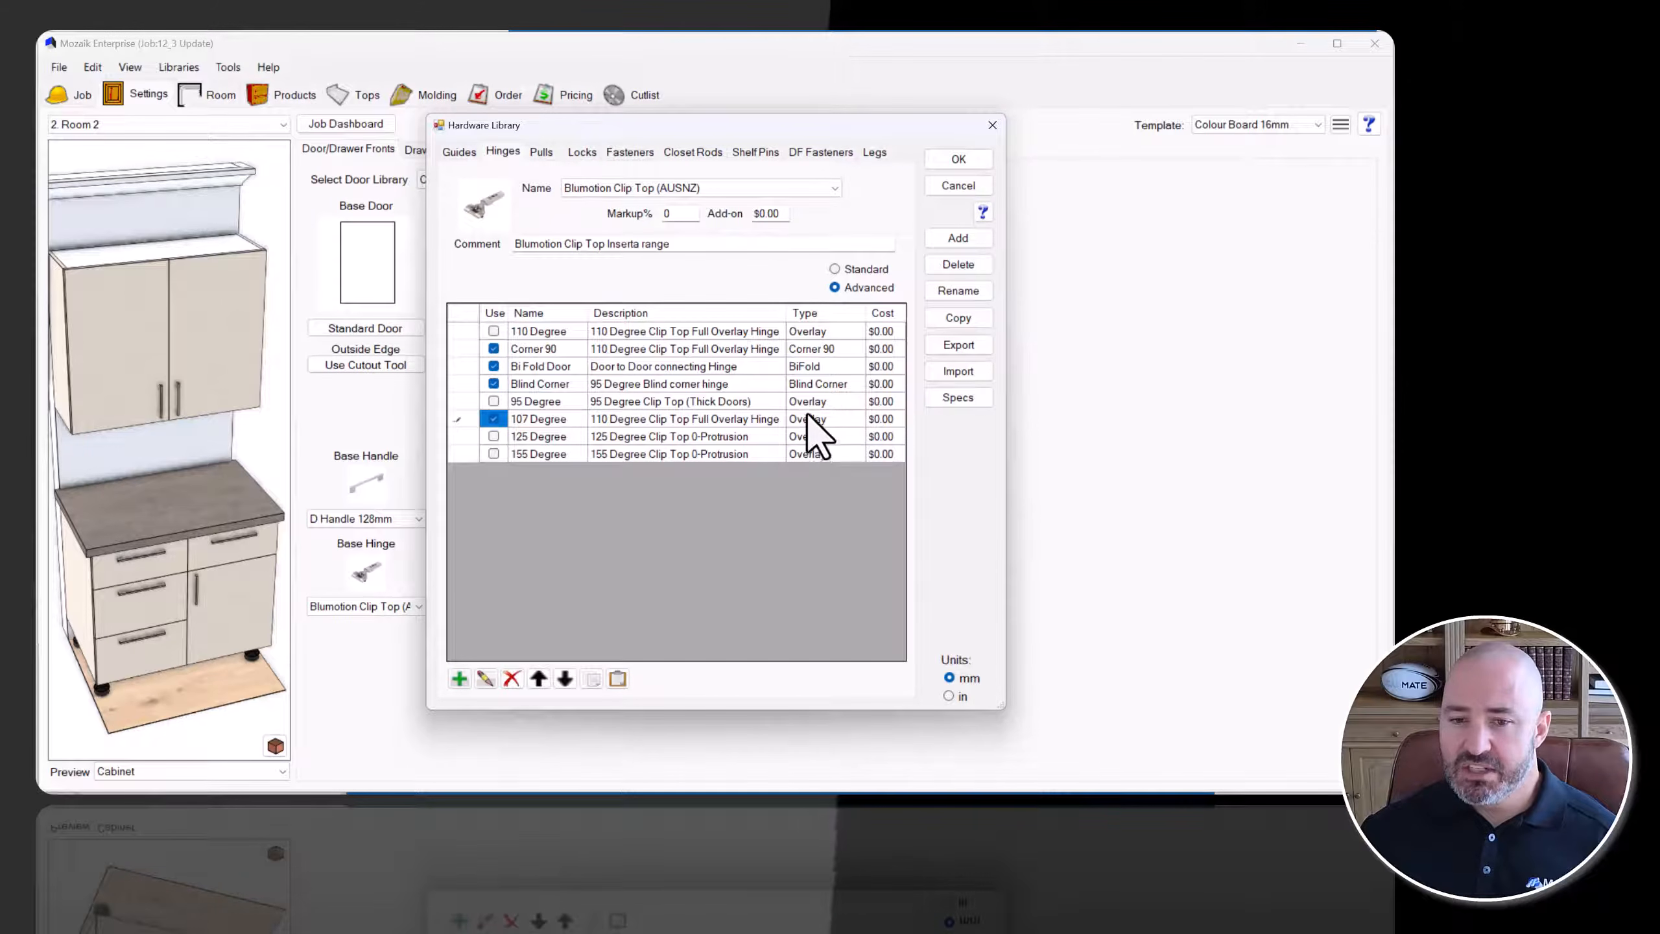
{"action": "left_click", "coordinate": [734, 400]}
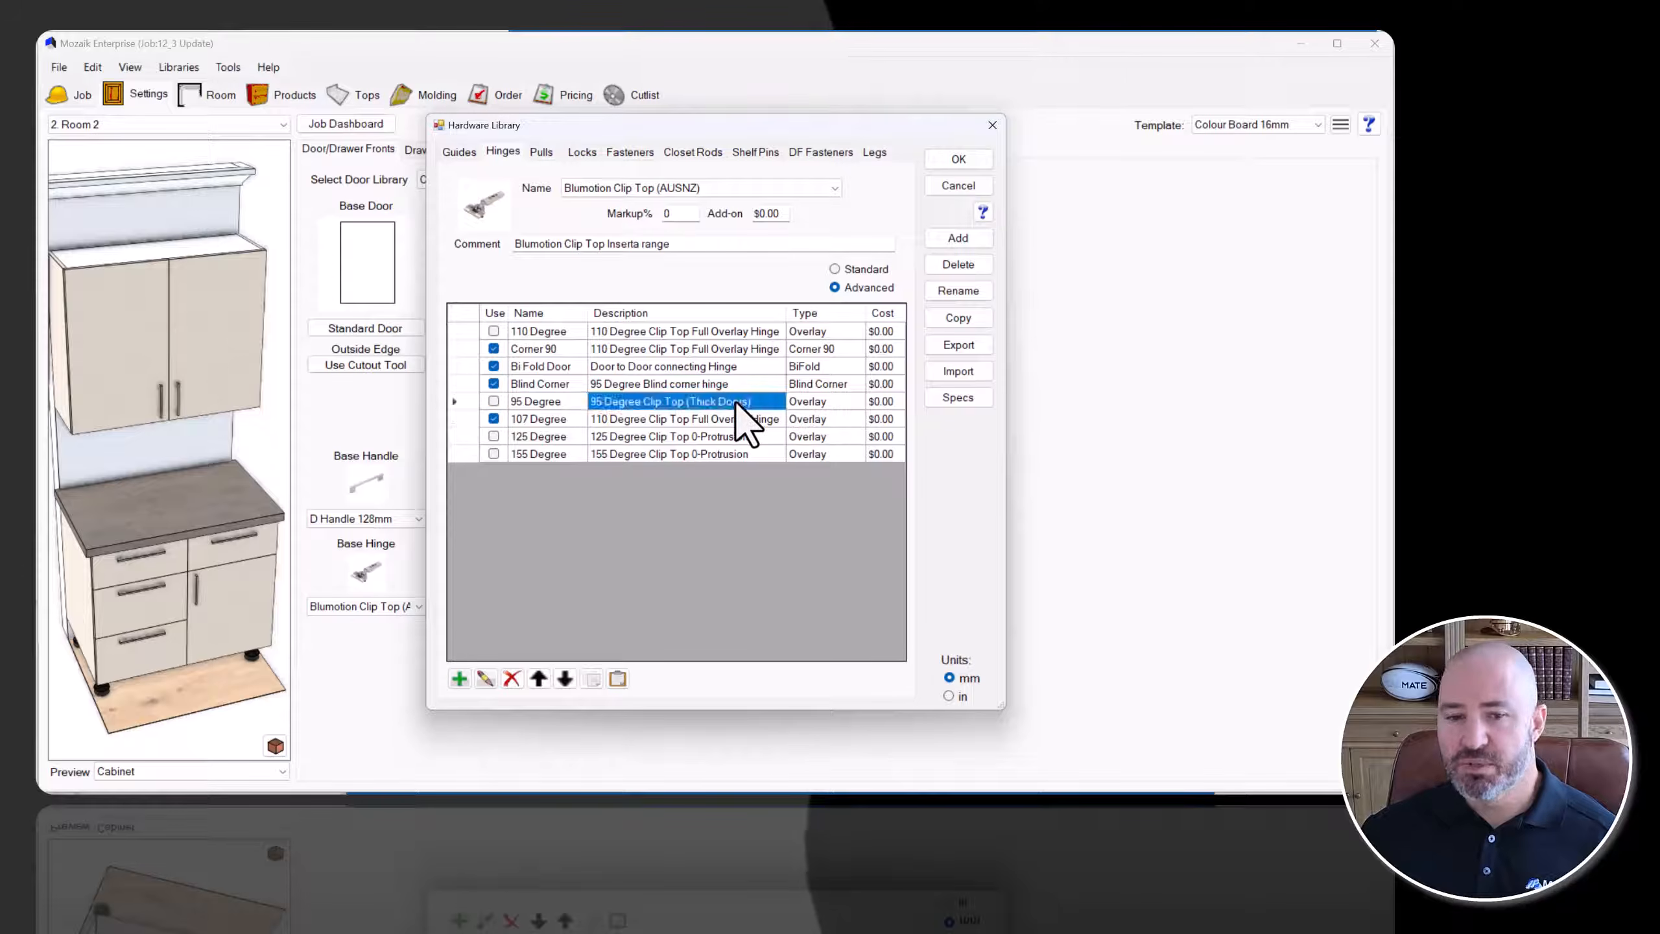
{"action": "left_click", "coordinate": [494, 331]}
{"action": "left_click", "coordinate": [494, 418]}
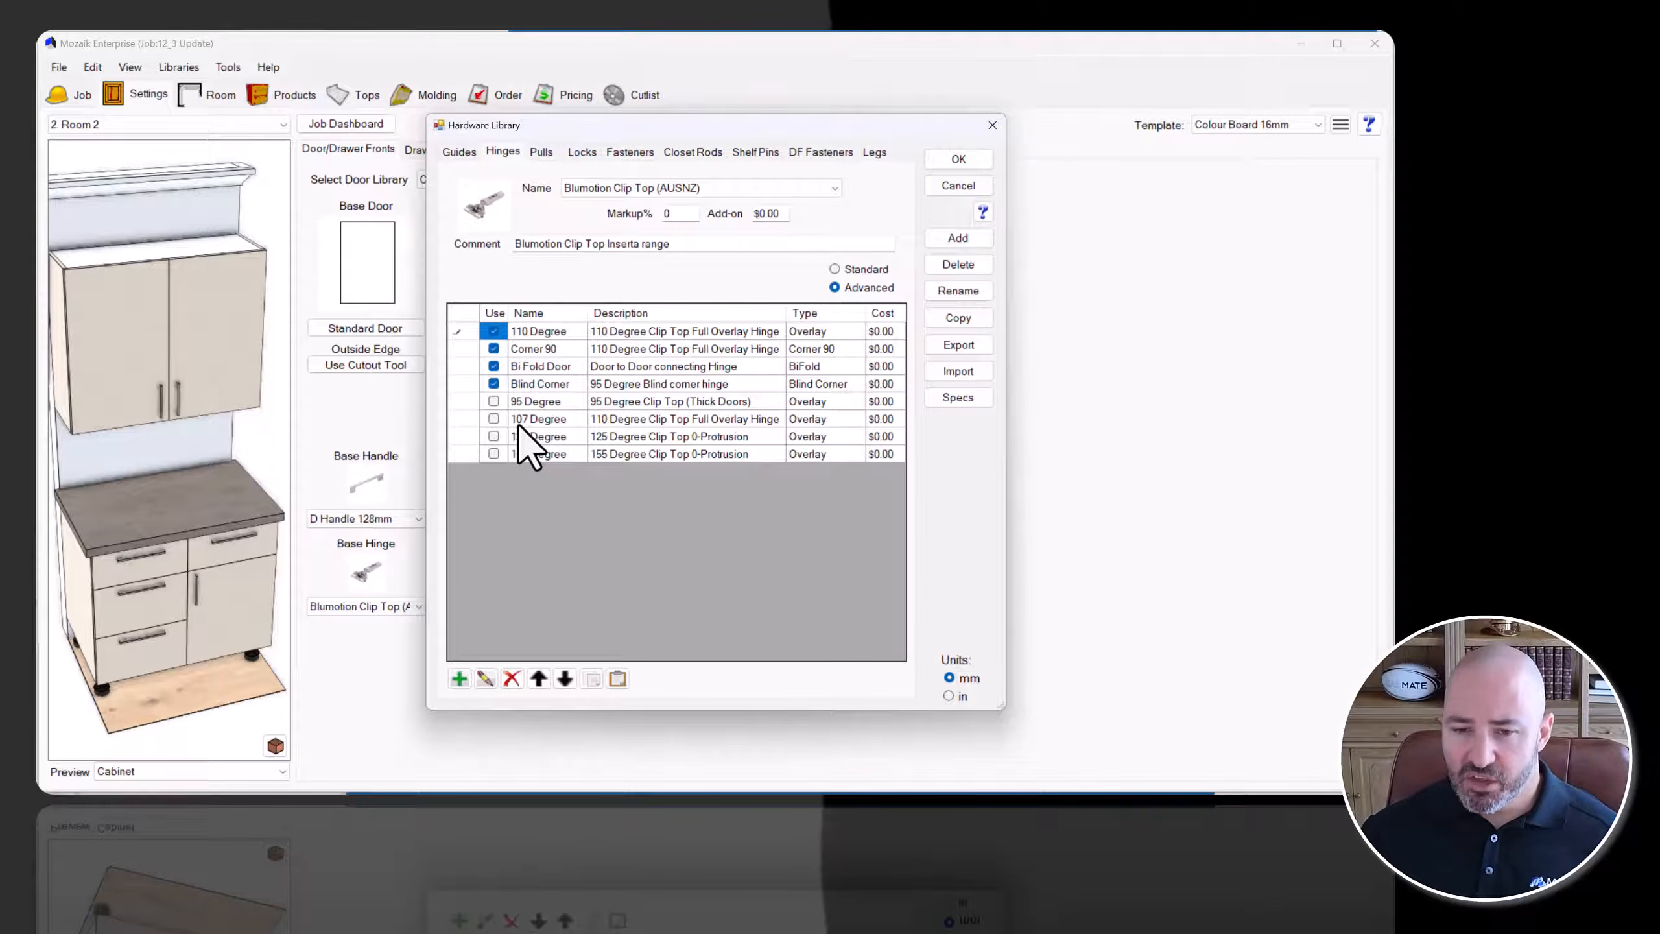
Review the 125 Degree and 155 Degree 0-Protrusion hinges and accept the hardware library.
{"action": "left_click", "coordinate": [681, 437]}
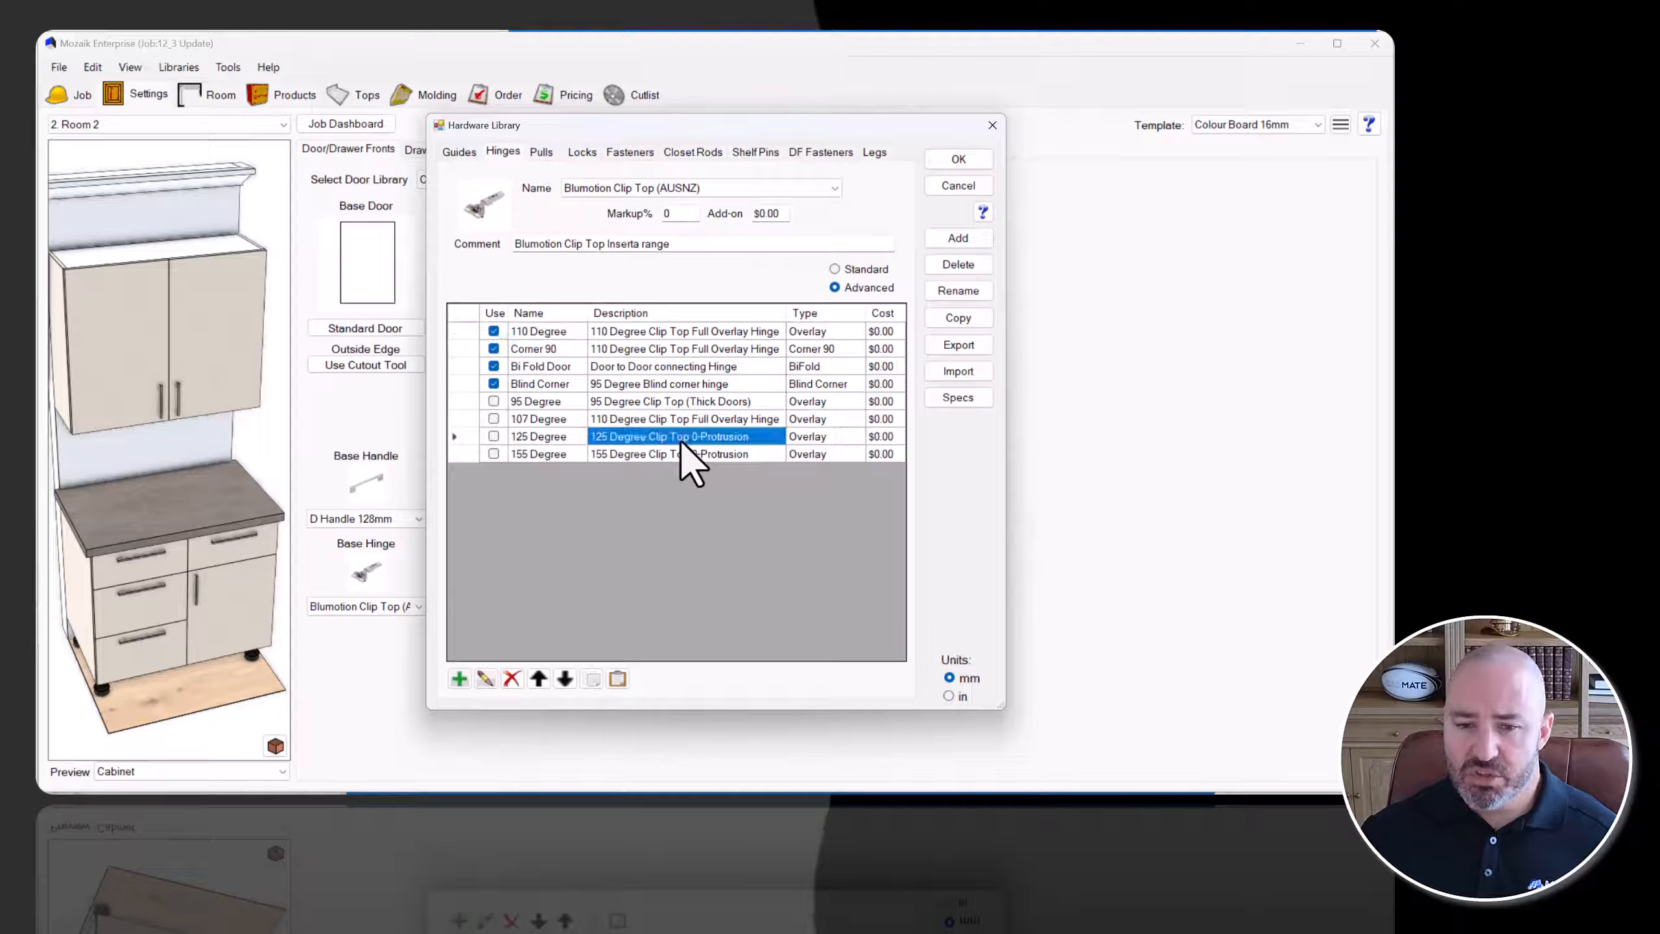
{"action": "left_click", "coordinate": [679, 453]}
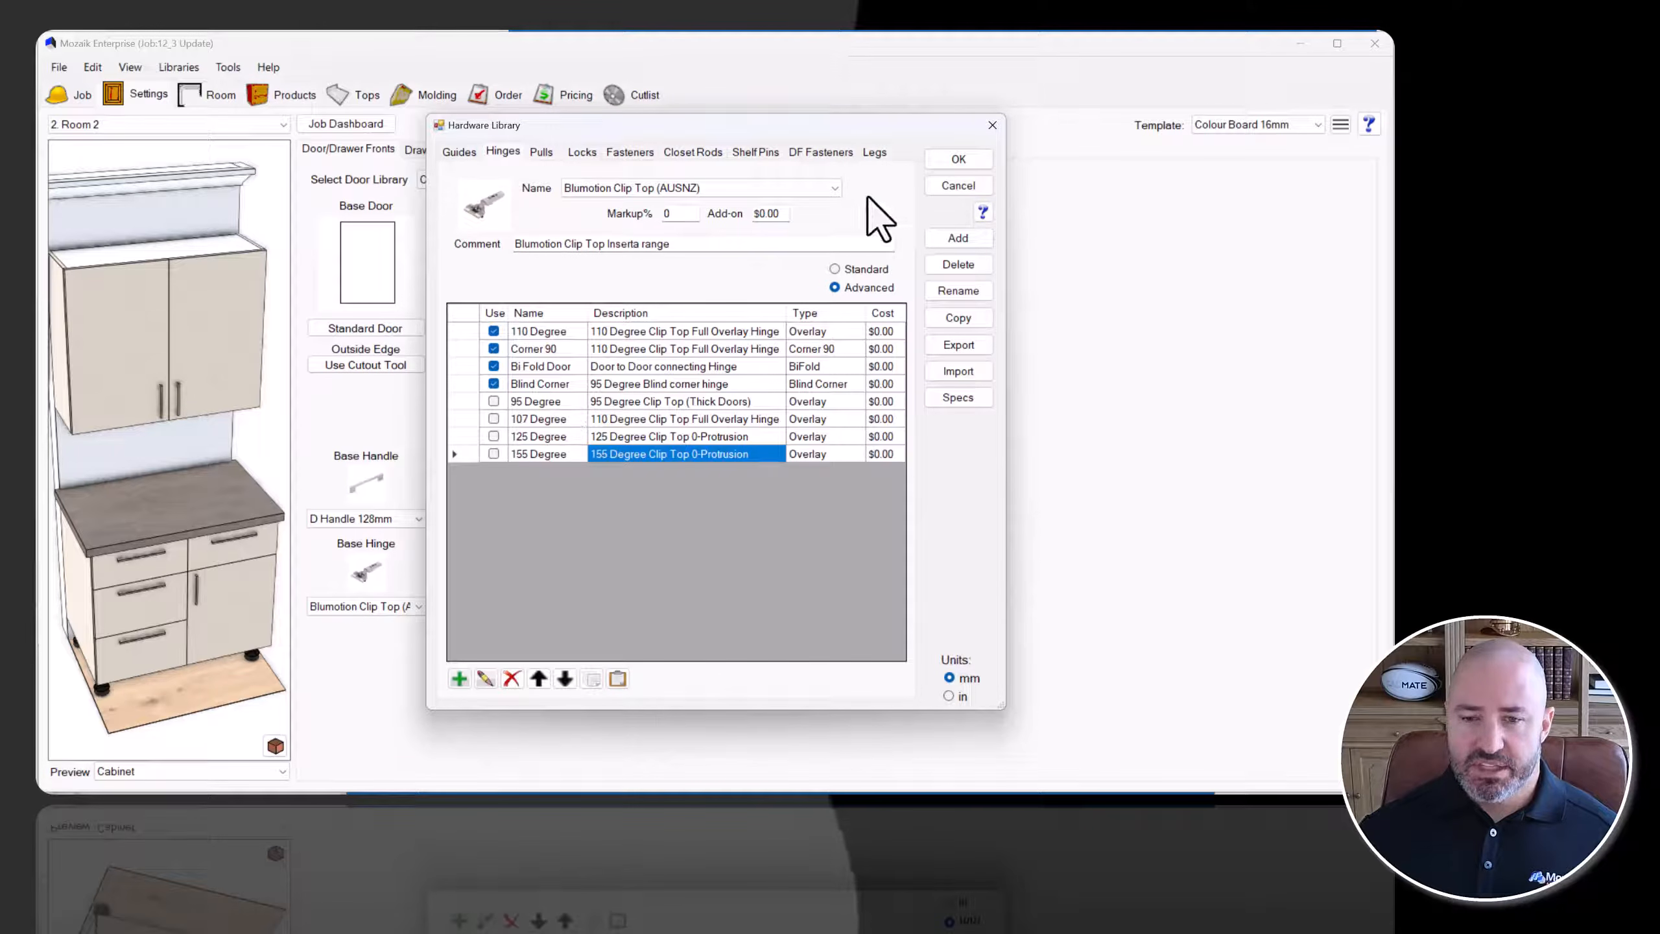
{"action": "left_click", "coordinate": [957, 164]}
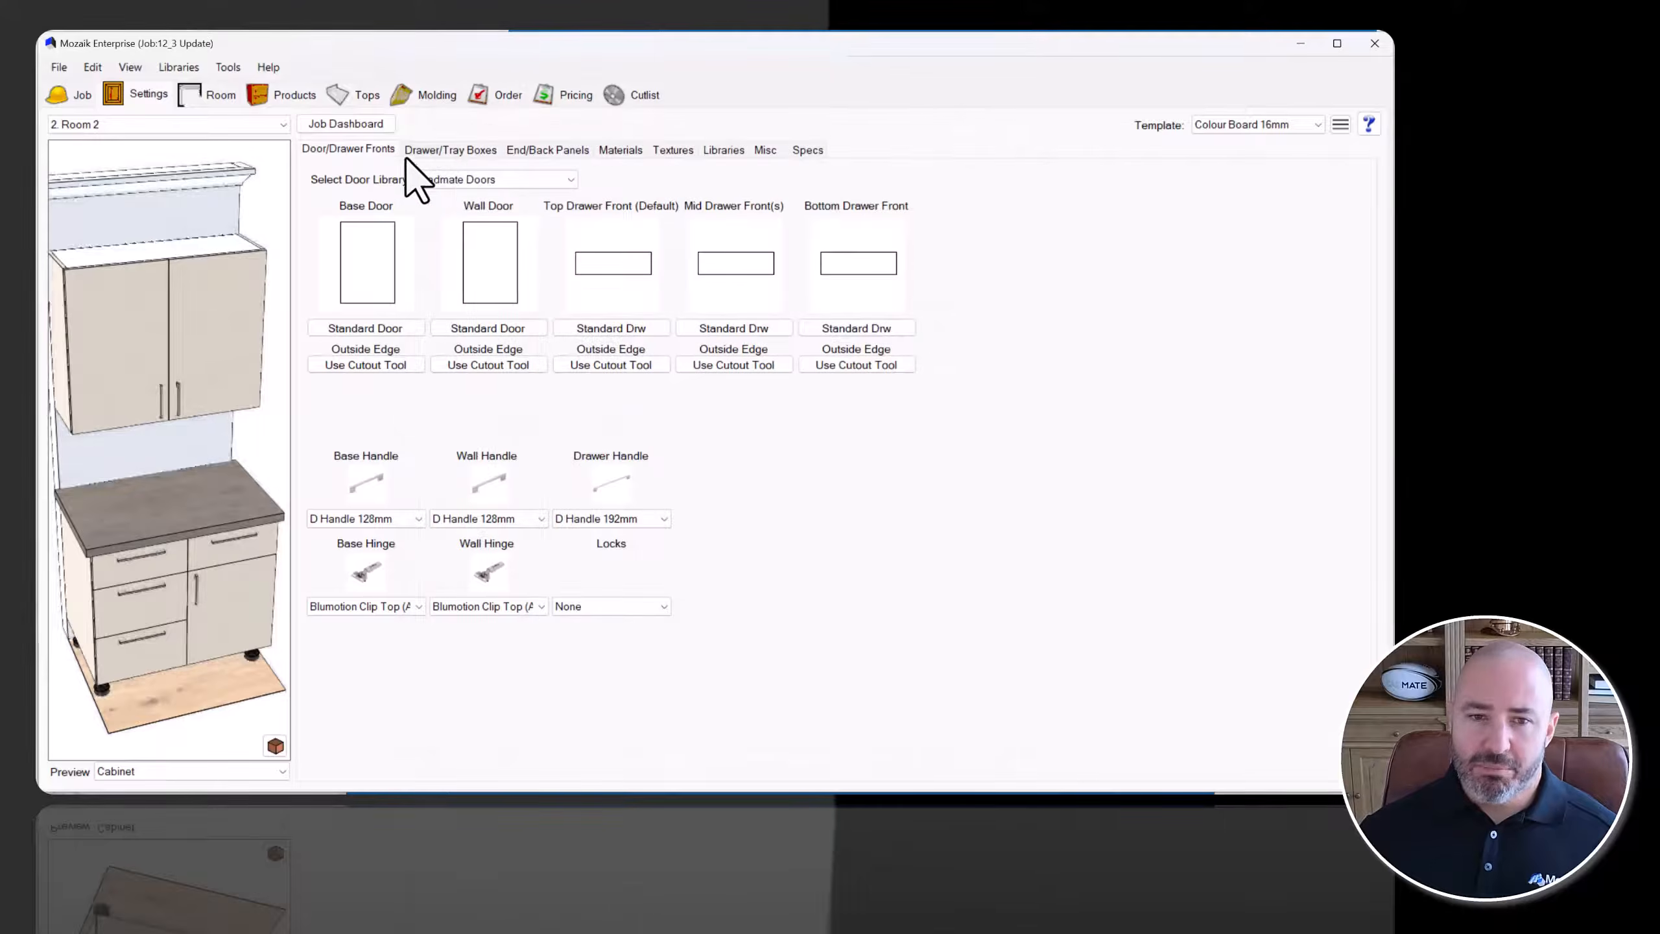
Open the Base Corner 90 1x1 Left cabinet from the floor plan for editing and select the door on its Right Face.
{"action": "left_click", "coordinate": [293, 94]}
{"action": "scroll", "coordinate": [957, 247], "scroll_direction": "up", "scroll_amount": 5}
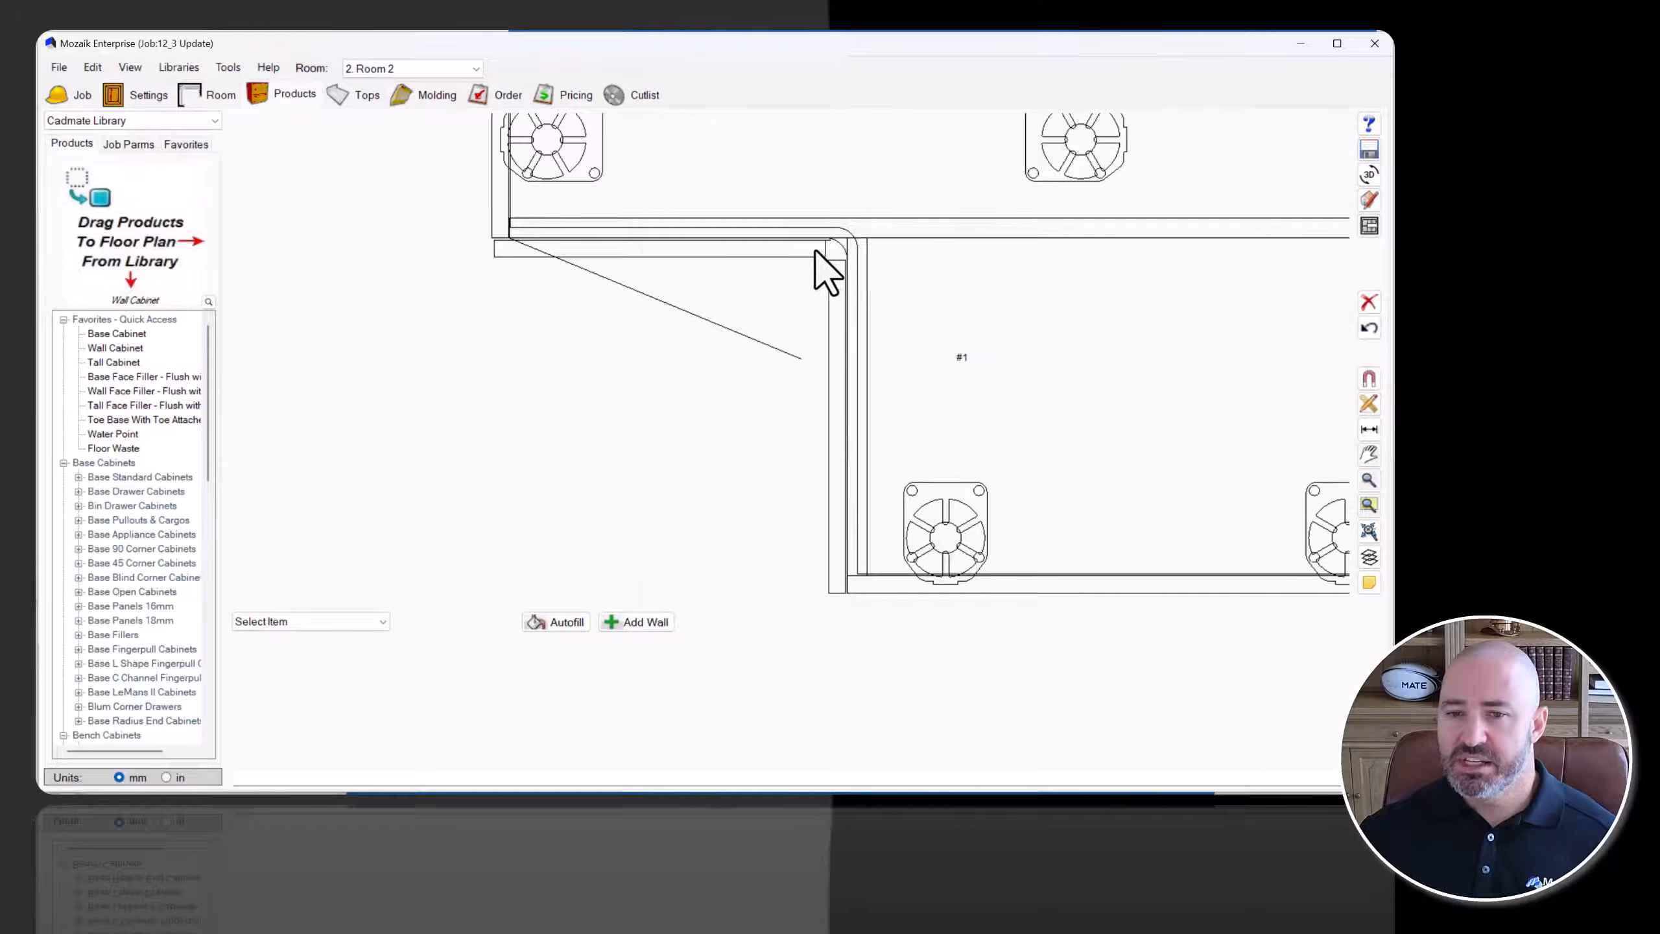
{"action": "double_click", "coordinate": [899, 267]}
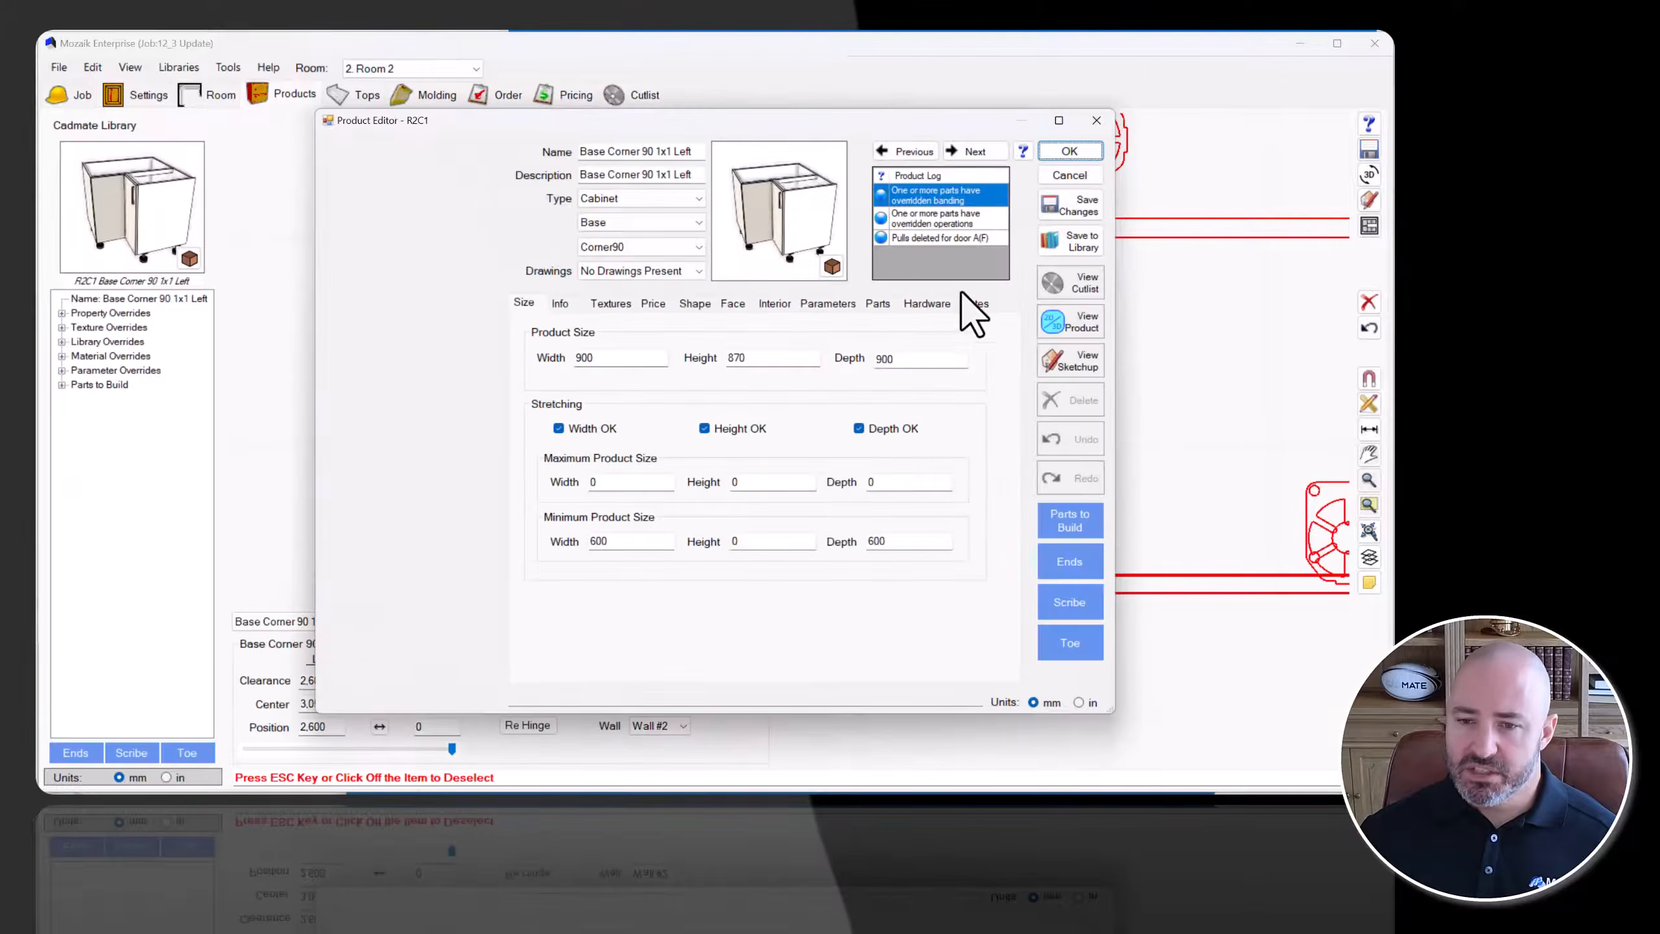
{"action": "left_click", "coordinate": [733, 303]}
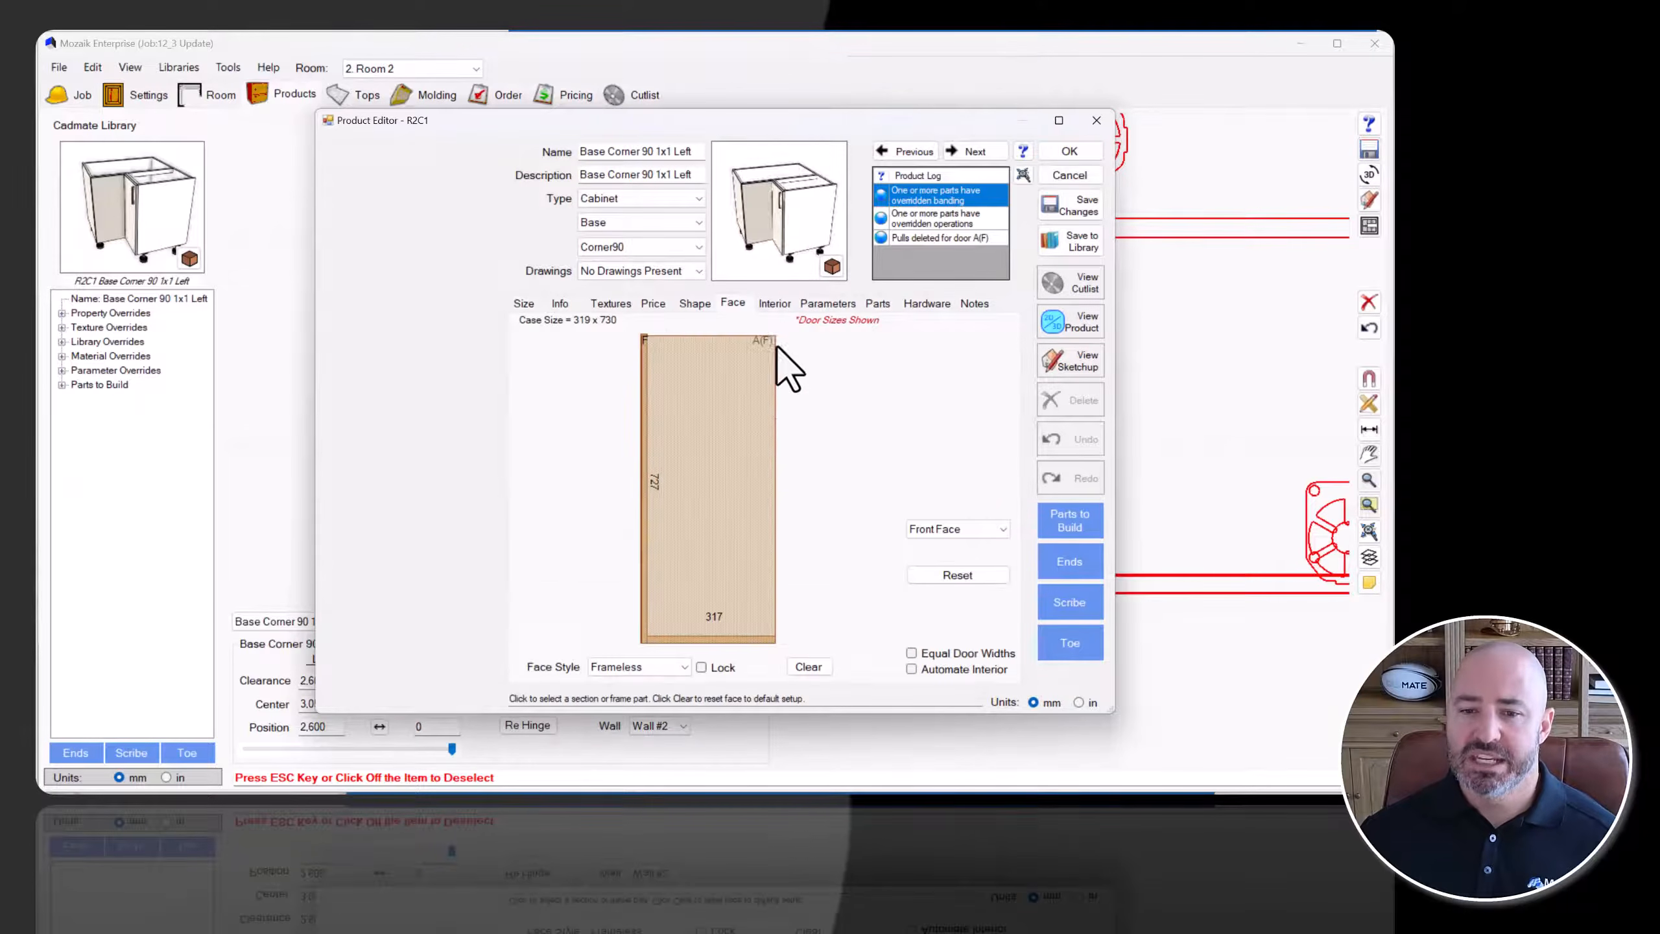
{"action": "left_click", "coordinate": [952, 530]}
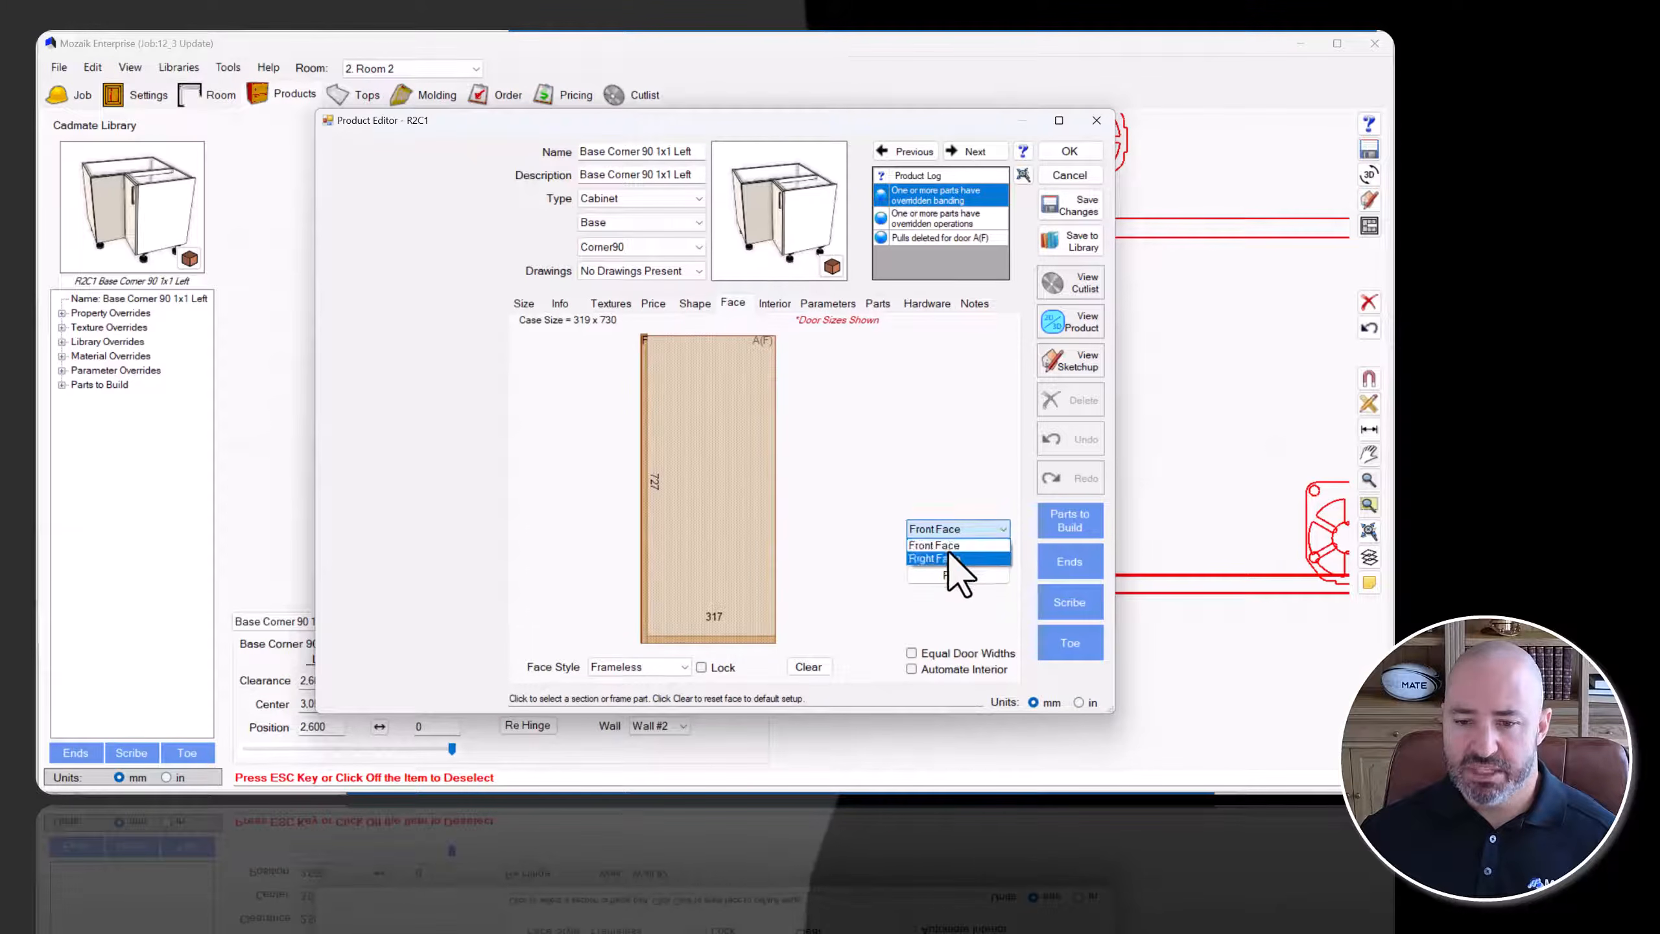
{"action": "left_click", "coordinate": [950, 557]}
{"action": "left_click", "coordinate": [741, 507]}
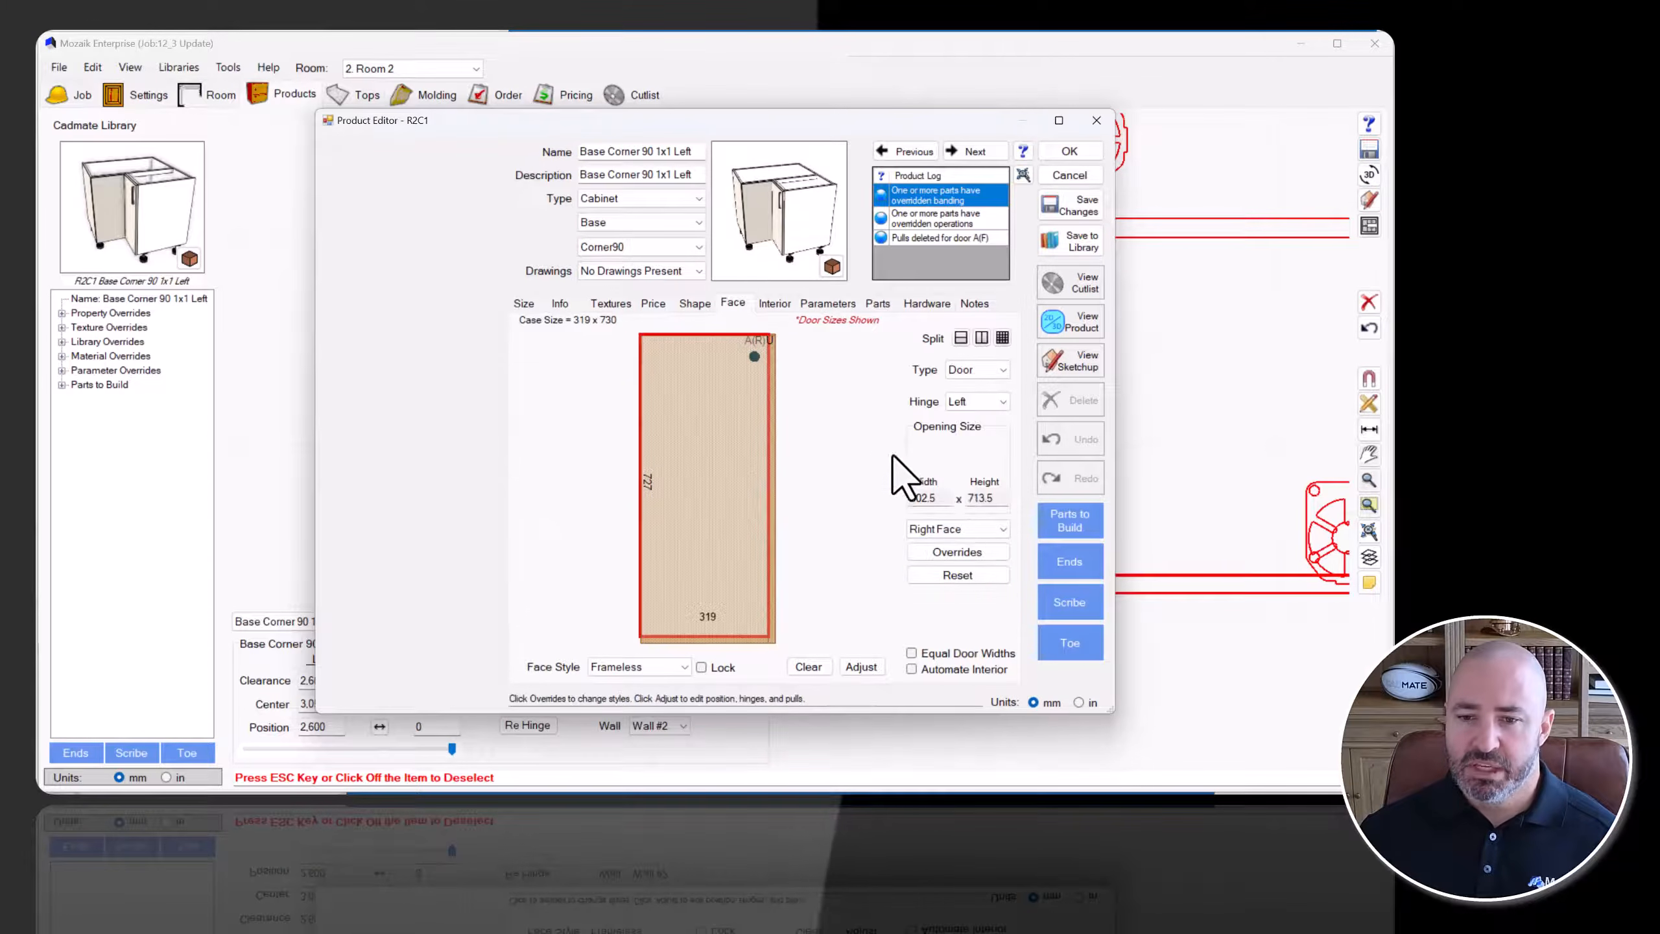
Review the hinge choices in the right-face door's opening overrides and cancel without changing the hinge.
{"action": "left_click", "coordinate": [959, 575]}
{"action": "left_click", "coordinate": [956, 556]}
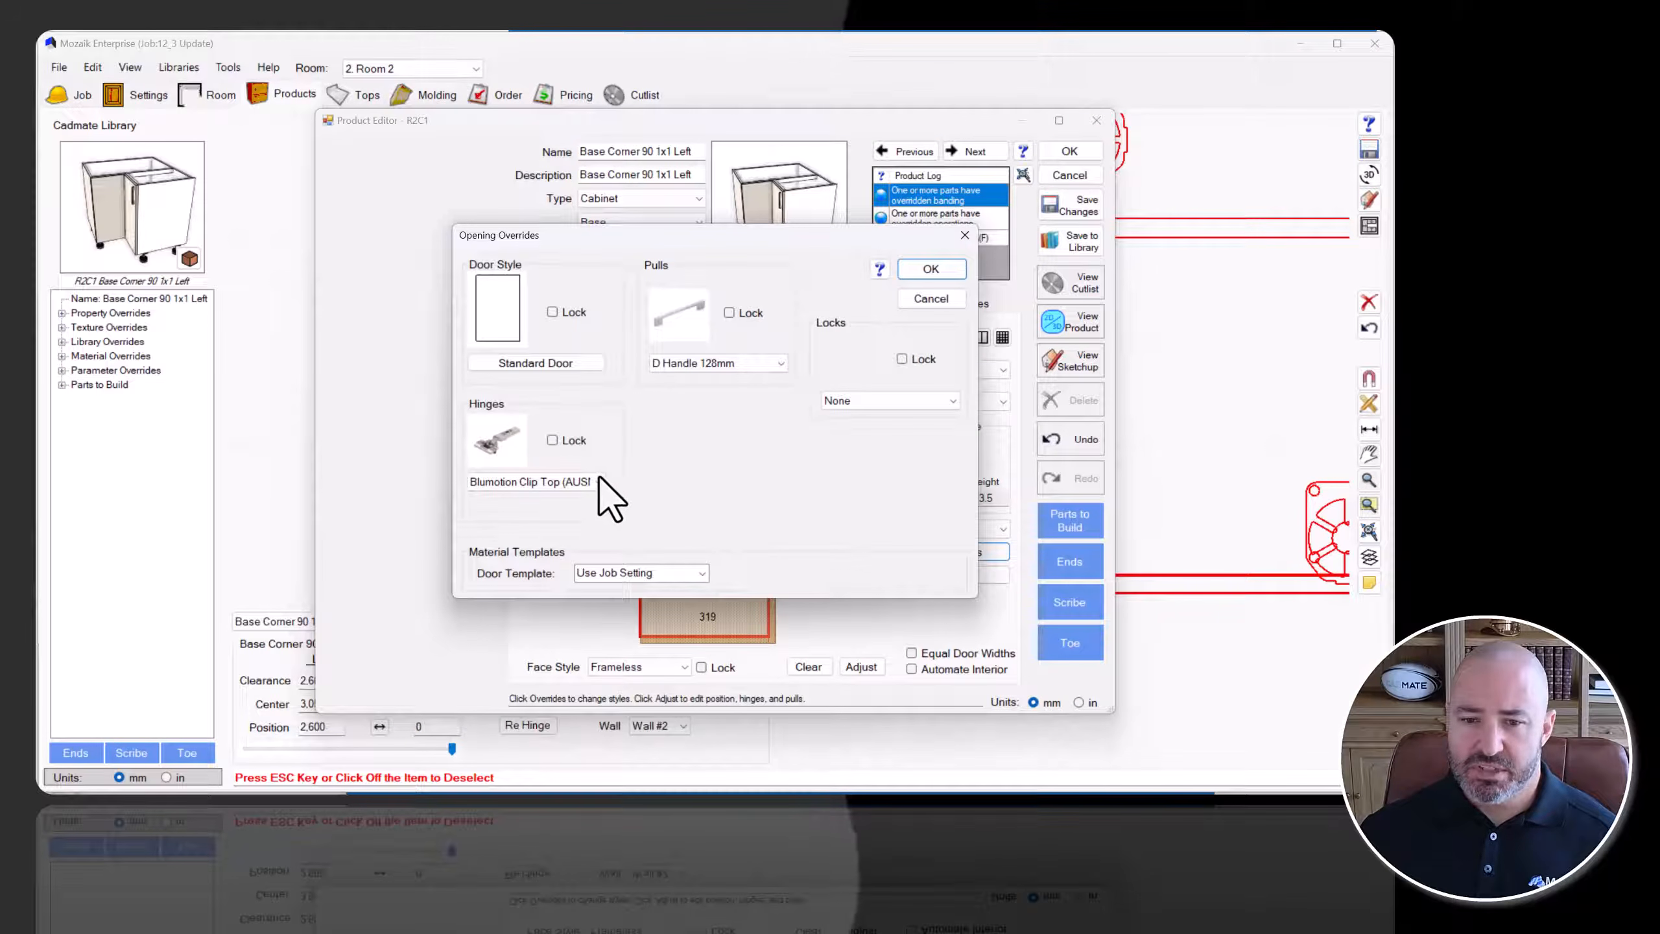
{"action": "left_click", "coordinate": [581, 482]}
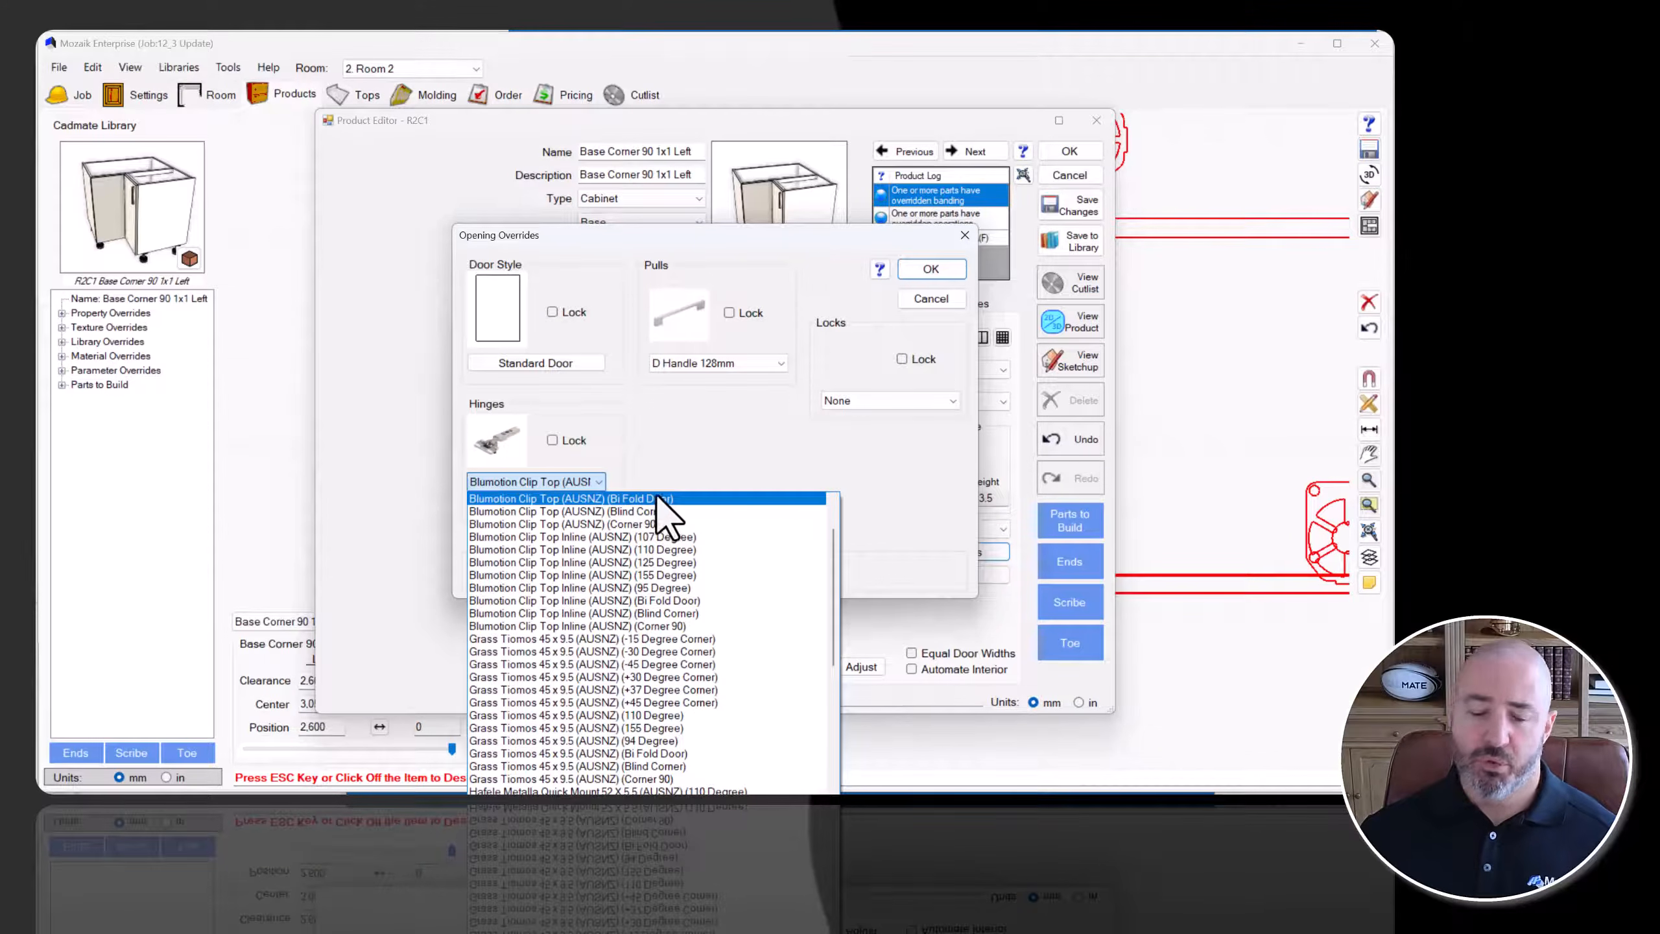
{"action": "left_click", "coordinate": [697, 479]}
{"action": "left_click", "coordinate": [924, 298]}
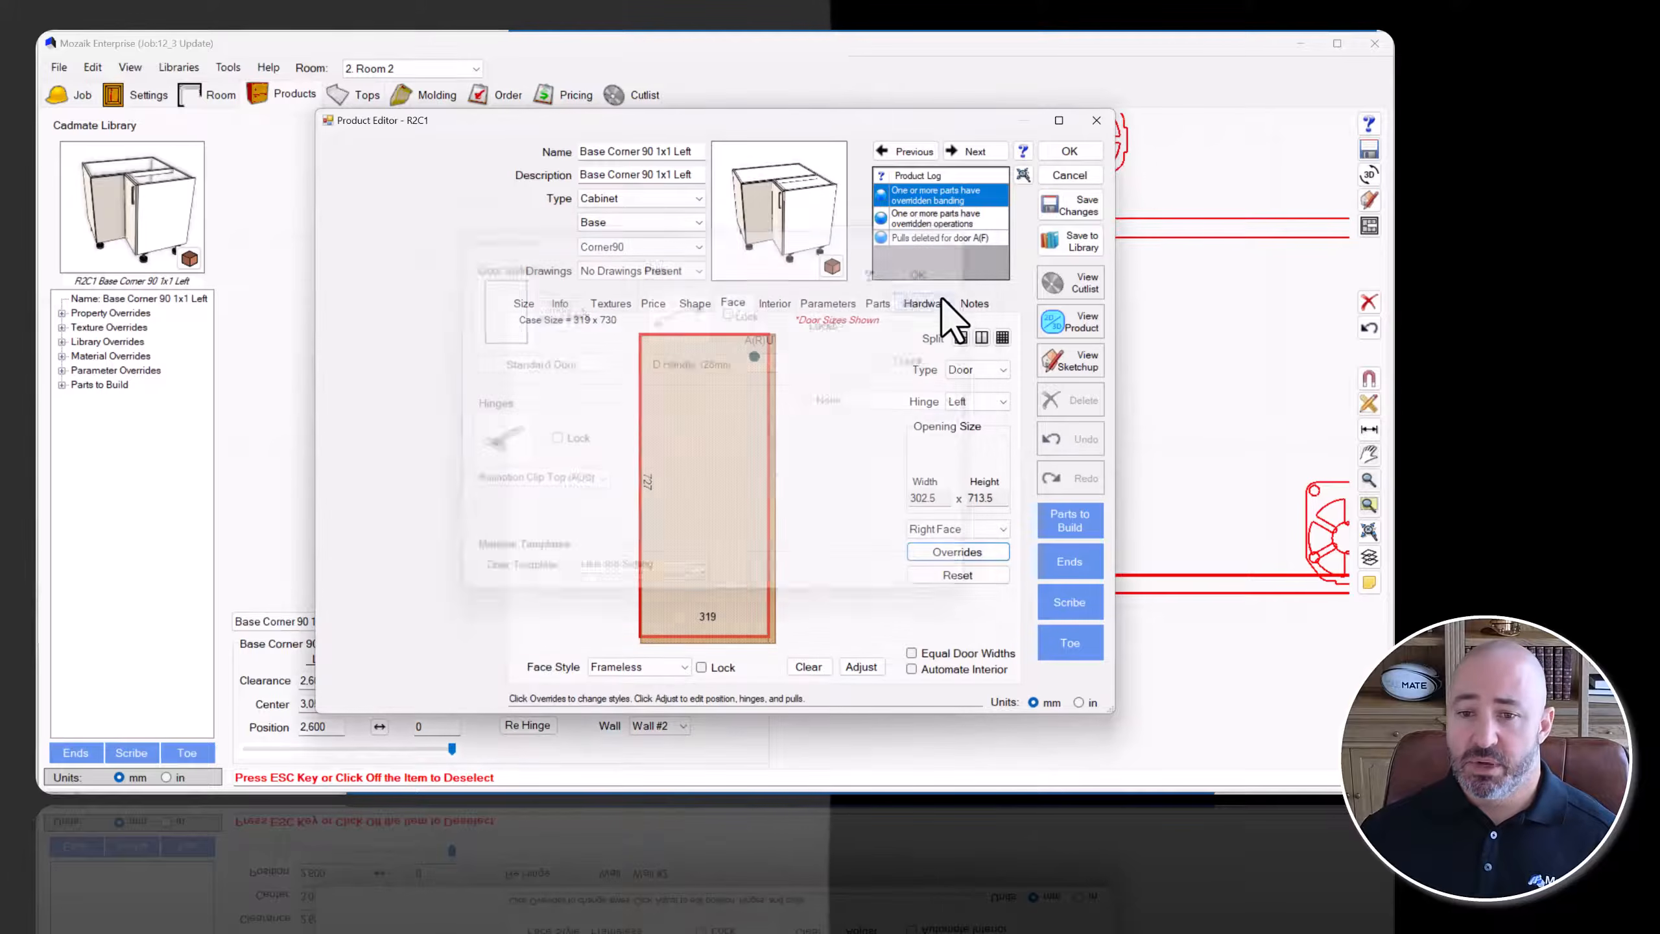
View the corner cabinet in 3D as a wireframe to examine its hinge drilling.
{"action": "left_click", "coordinate": [1069, 321]}
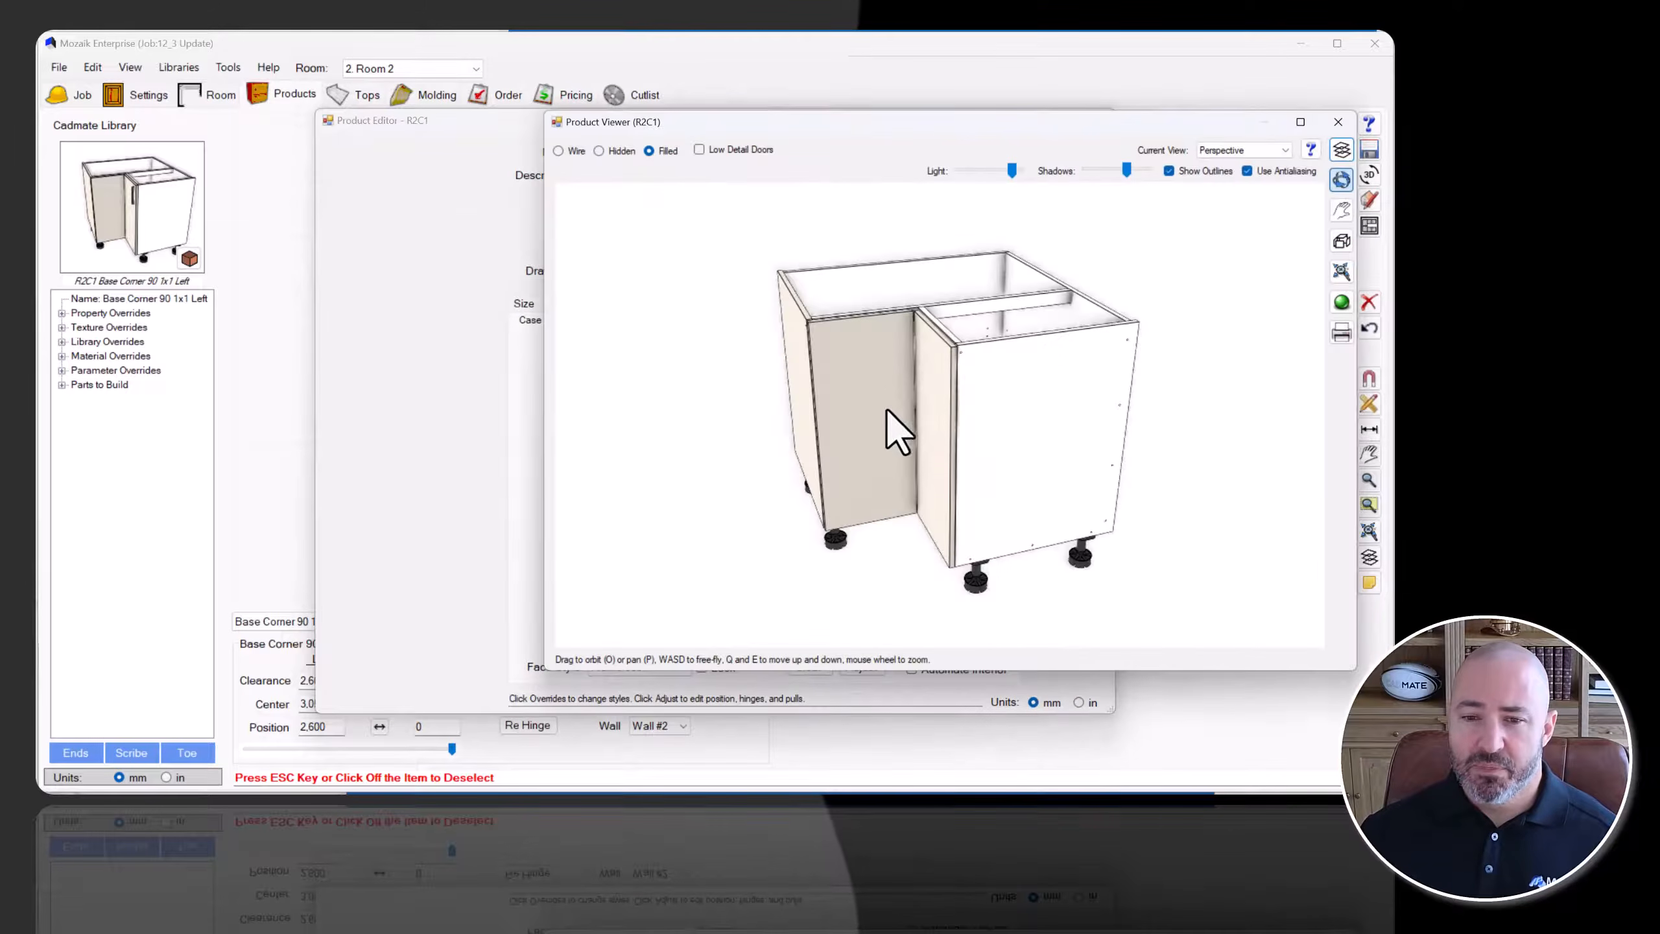
{"action": "left_click", "coordinate": [559, 151]}
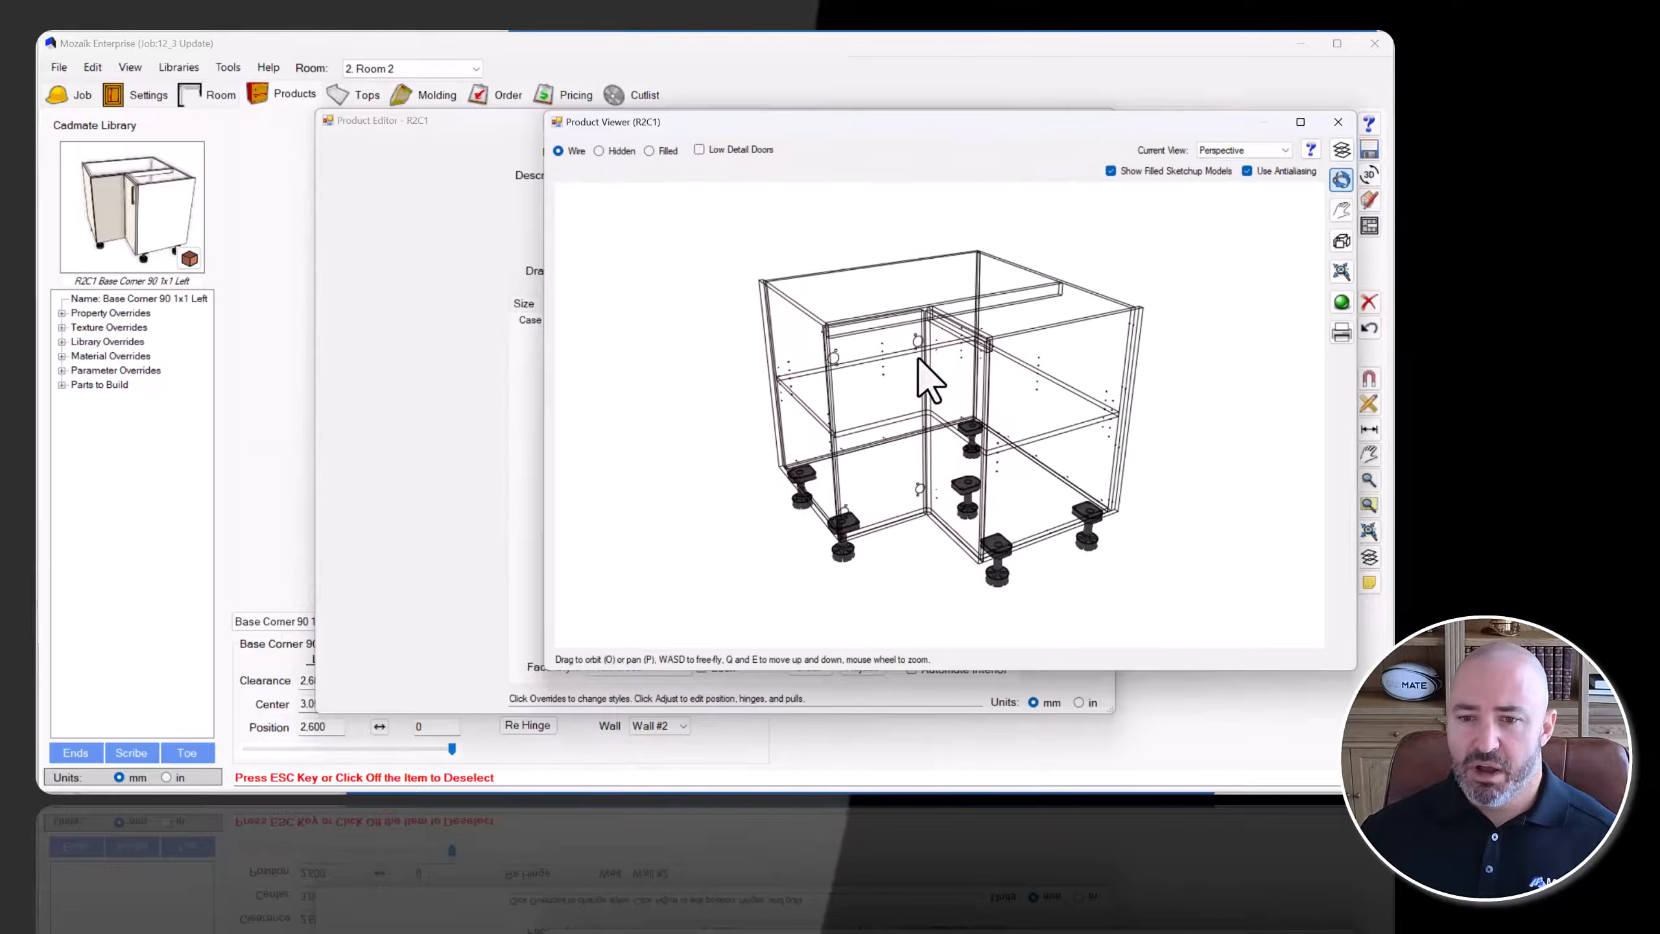
Examine the hinge drilling on the corner cabinet's wireframe up close and accept the cabinet back to the floor plan.
{"action": "scroll", "coordinate": [918, 359], "scroll_direction": "up", "scroll_amount": 5}
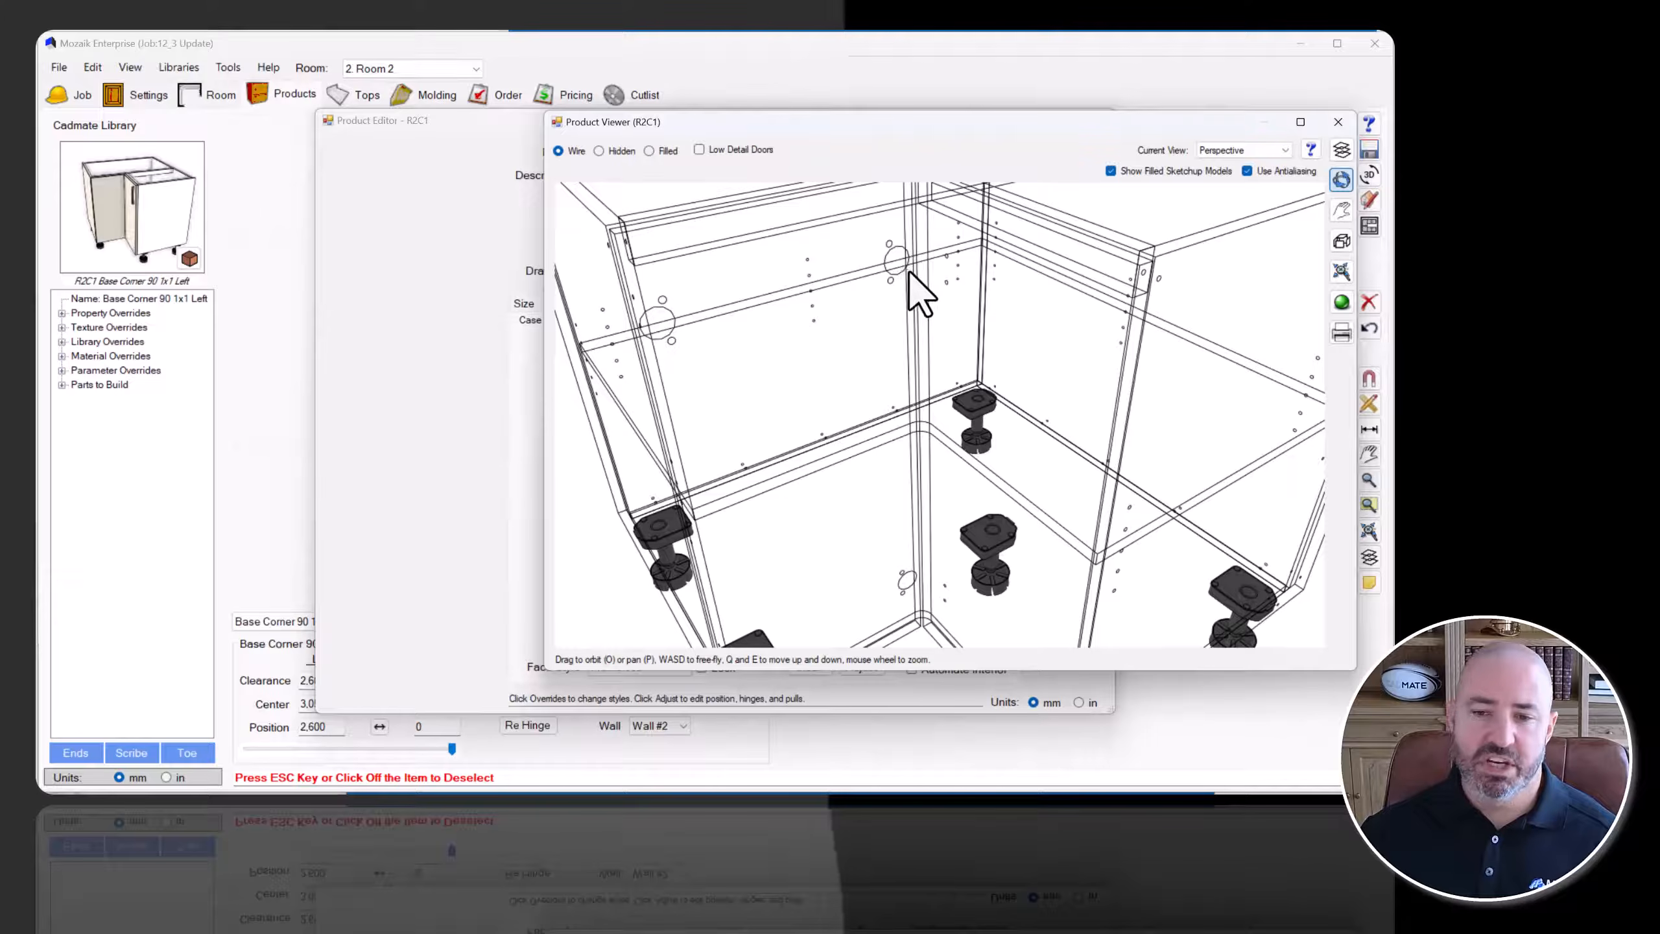
{"action": "scroll", "coordinate": [910, 273], "scroll_direction": "down", "scroll_amount": 2}
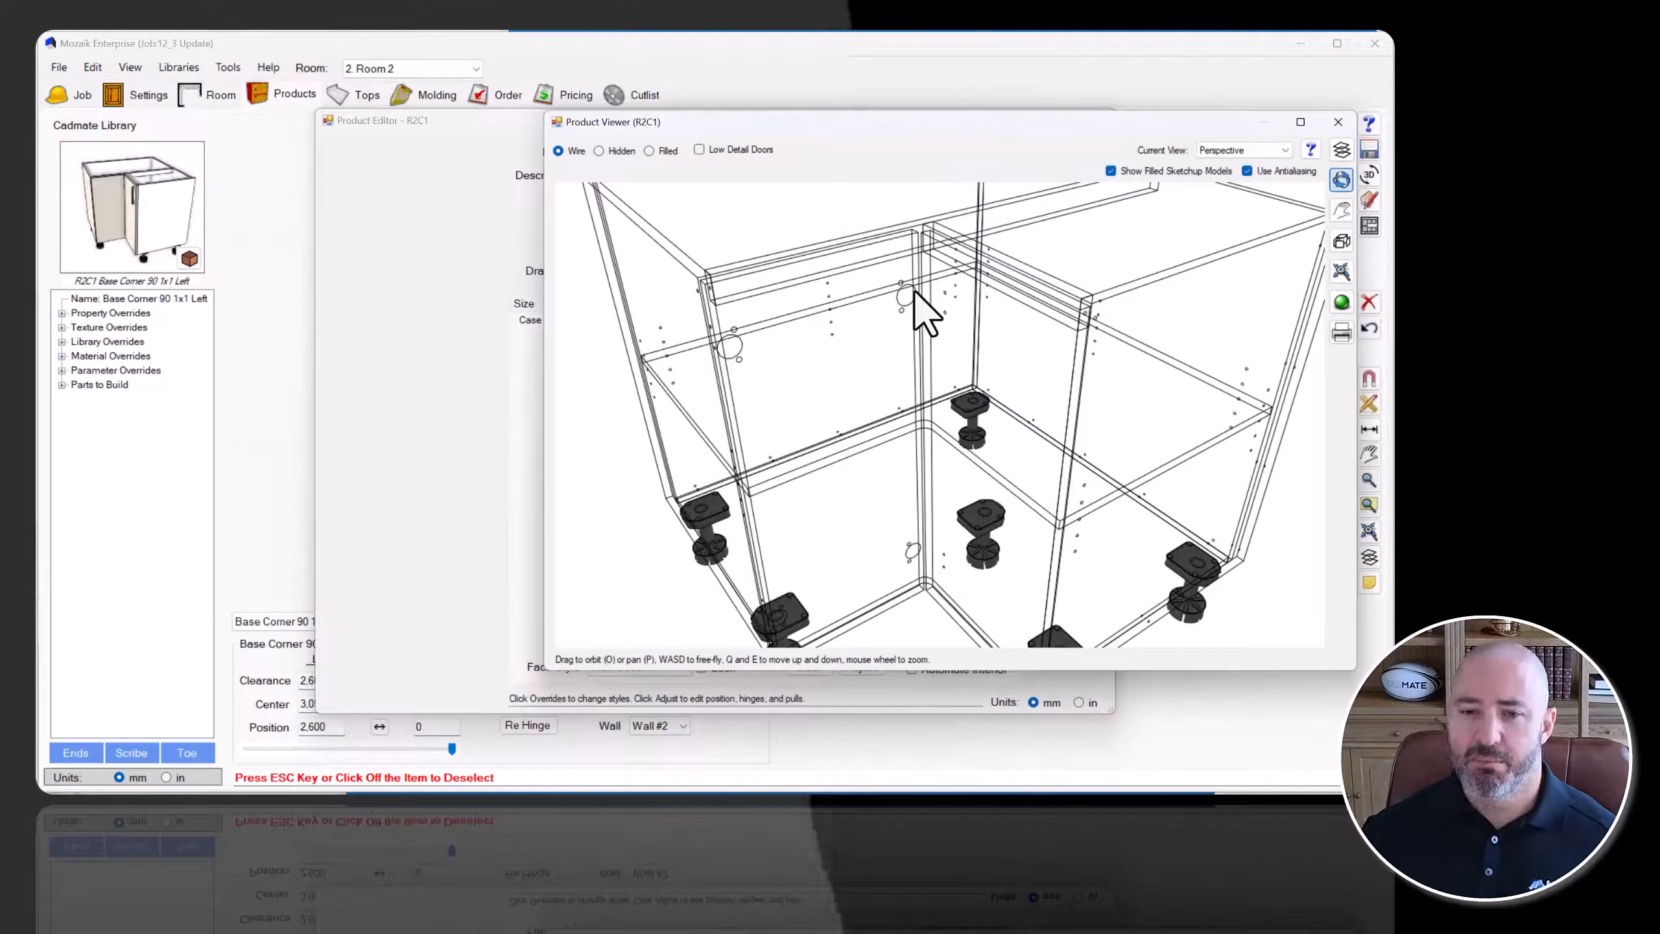
{"action": "left_click", "coordinate": [1336, 124]}
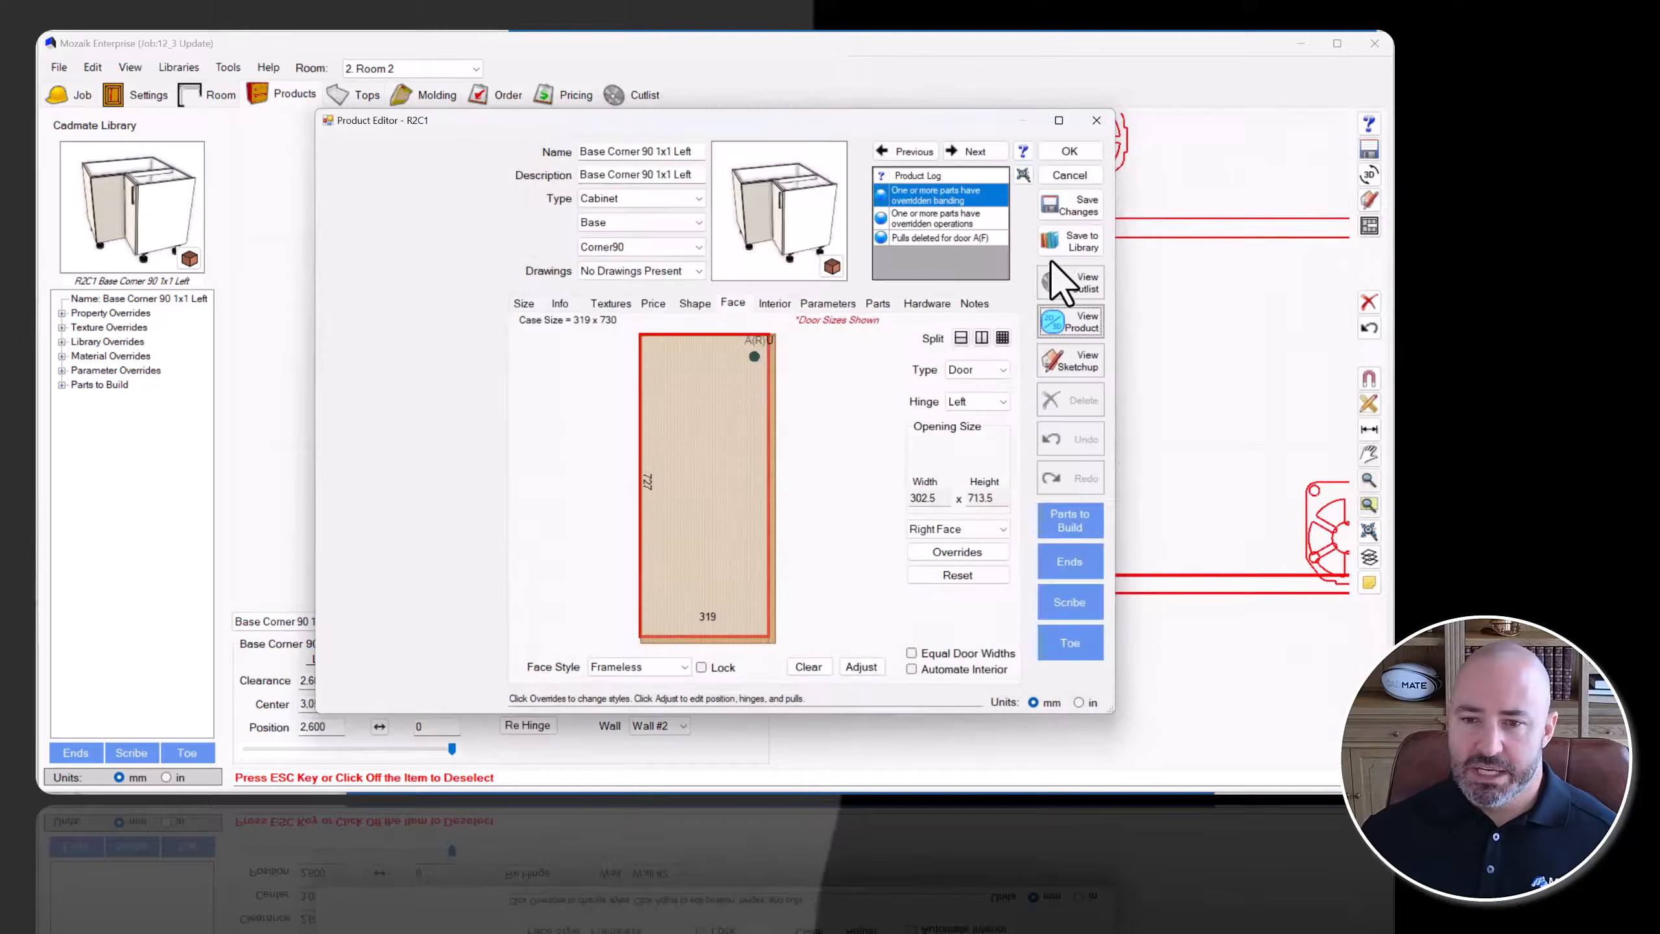
{"action": "left_click", "coordinate": [1069, 152]}
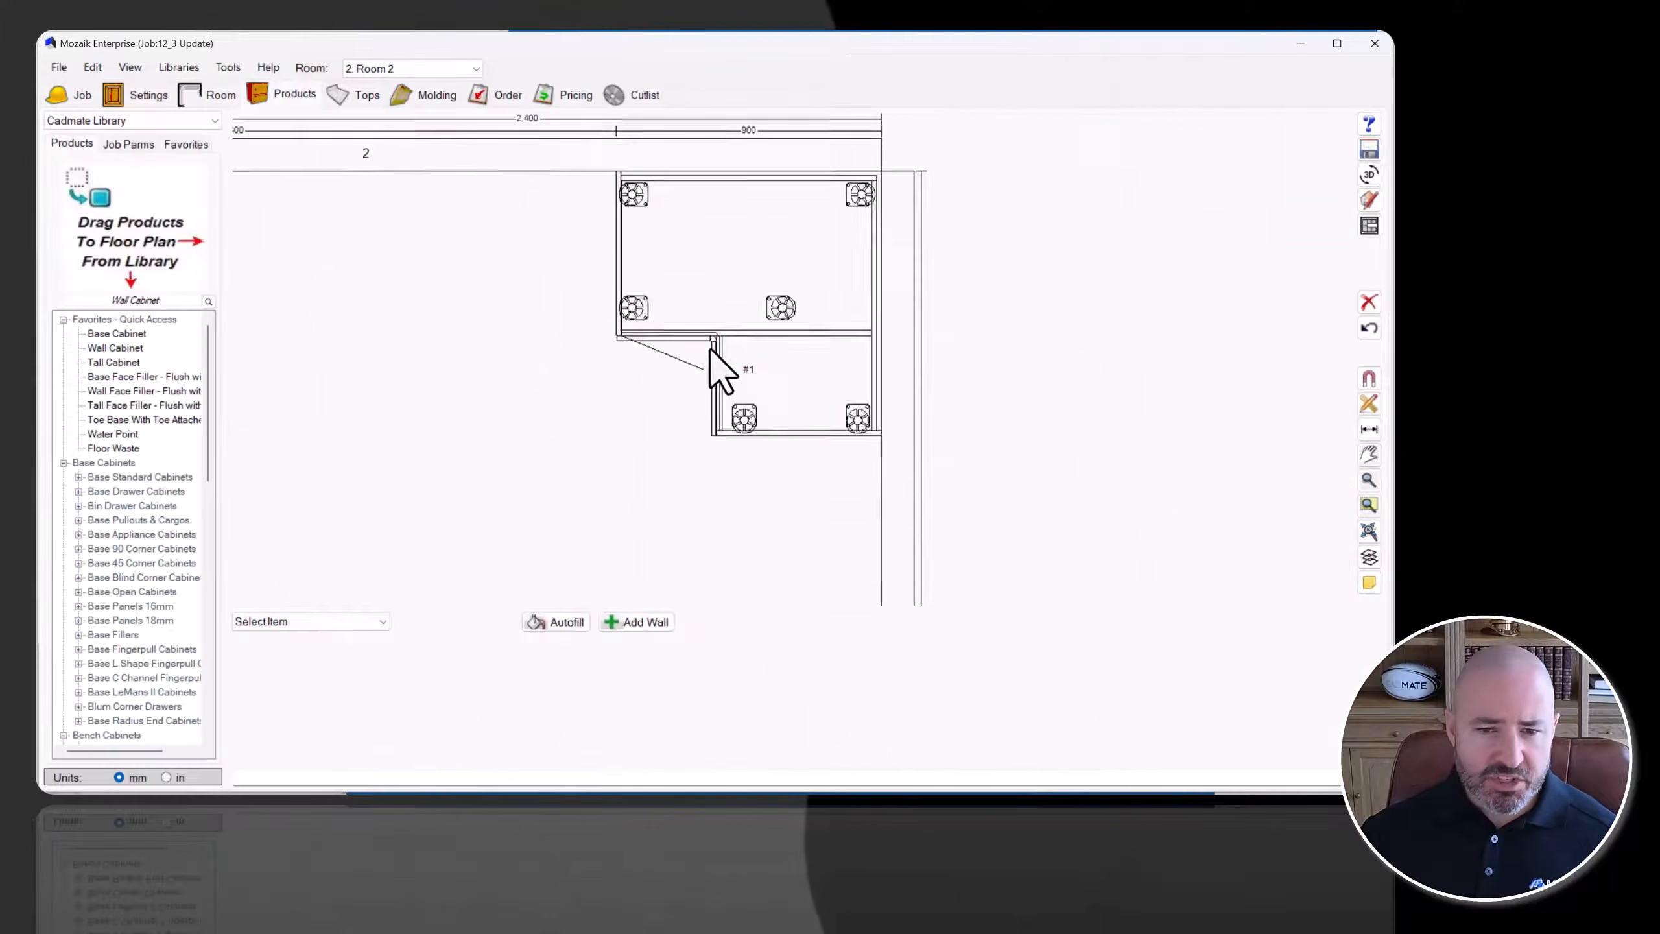
Open Wall Cabinet #2 from the floor plan for editing and show its face layout.
{"action": "scroll", "coordinate": [710, 348], "scroll_direction": "down", "scroll_amount": 1}
{"action": "middle_click_drag", "start_coordinate": [502, 364], "coordinate": [811, 410]}
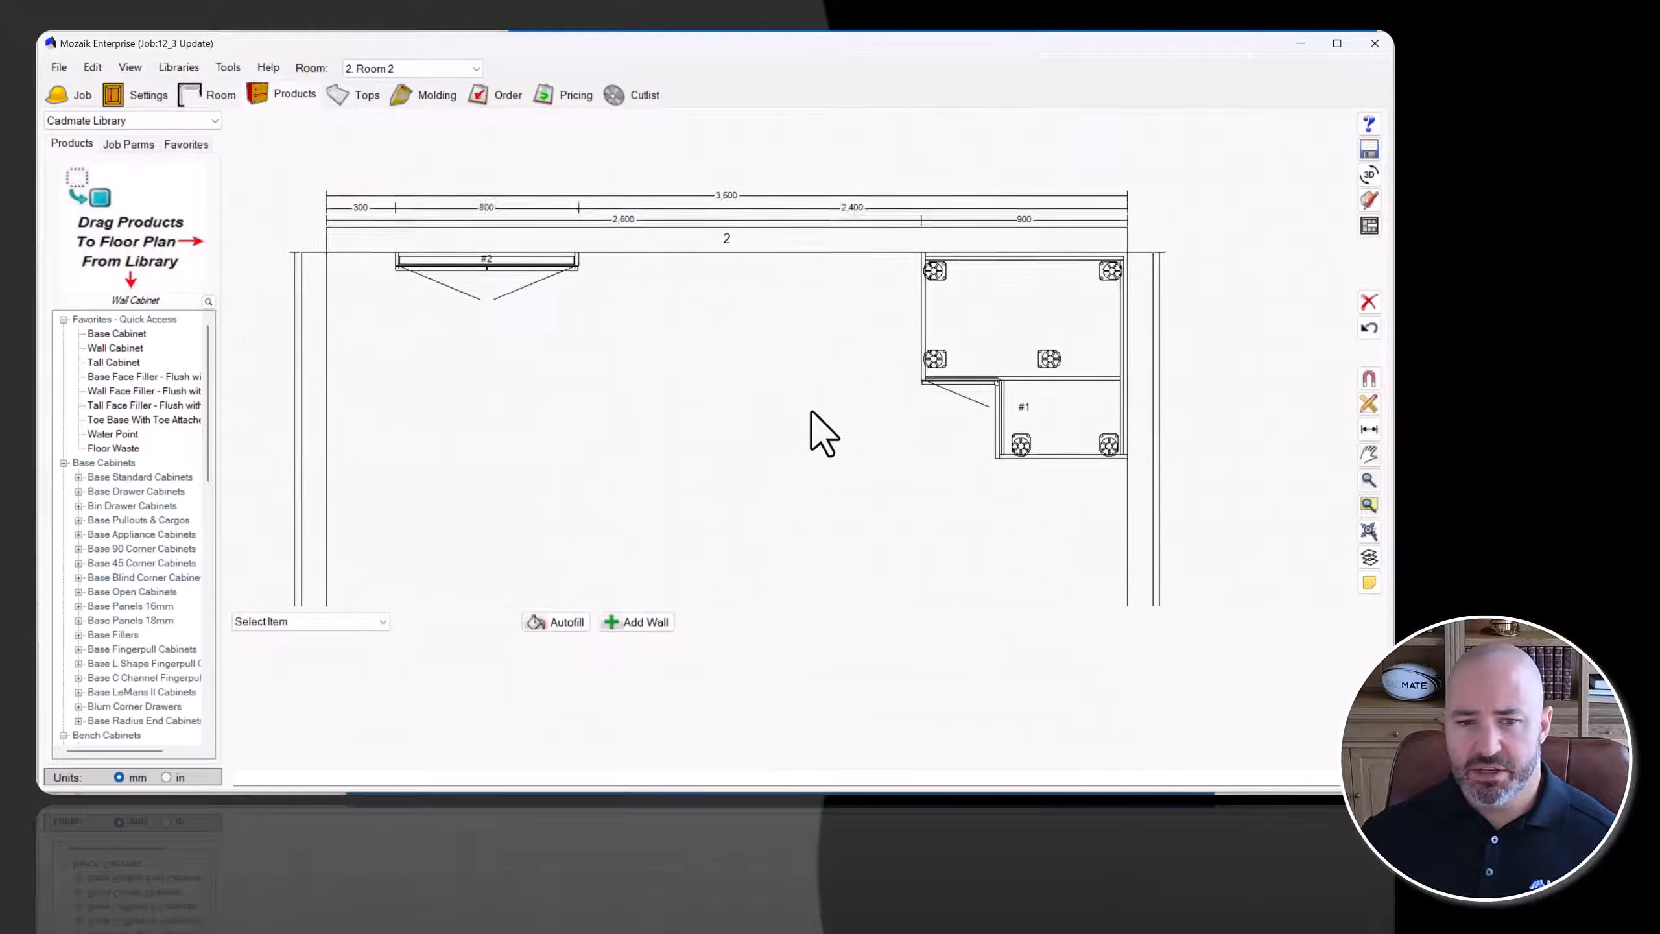
{"action": "left_click", "coordinate": [558, 262]}
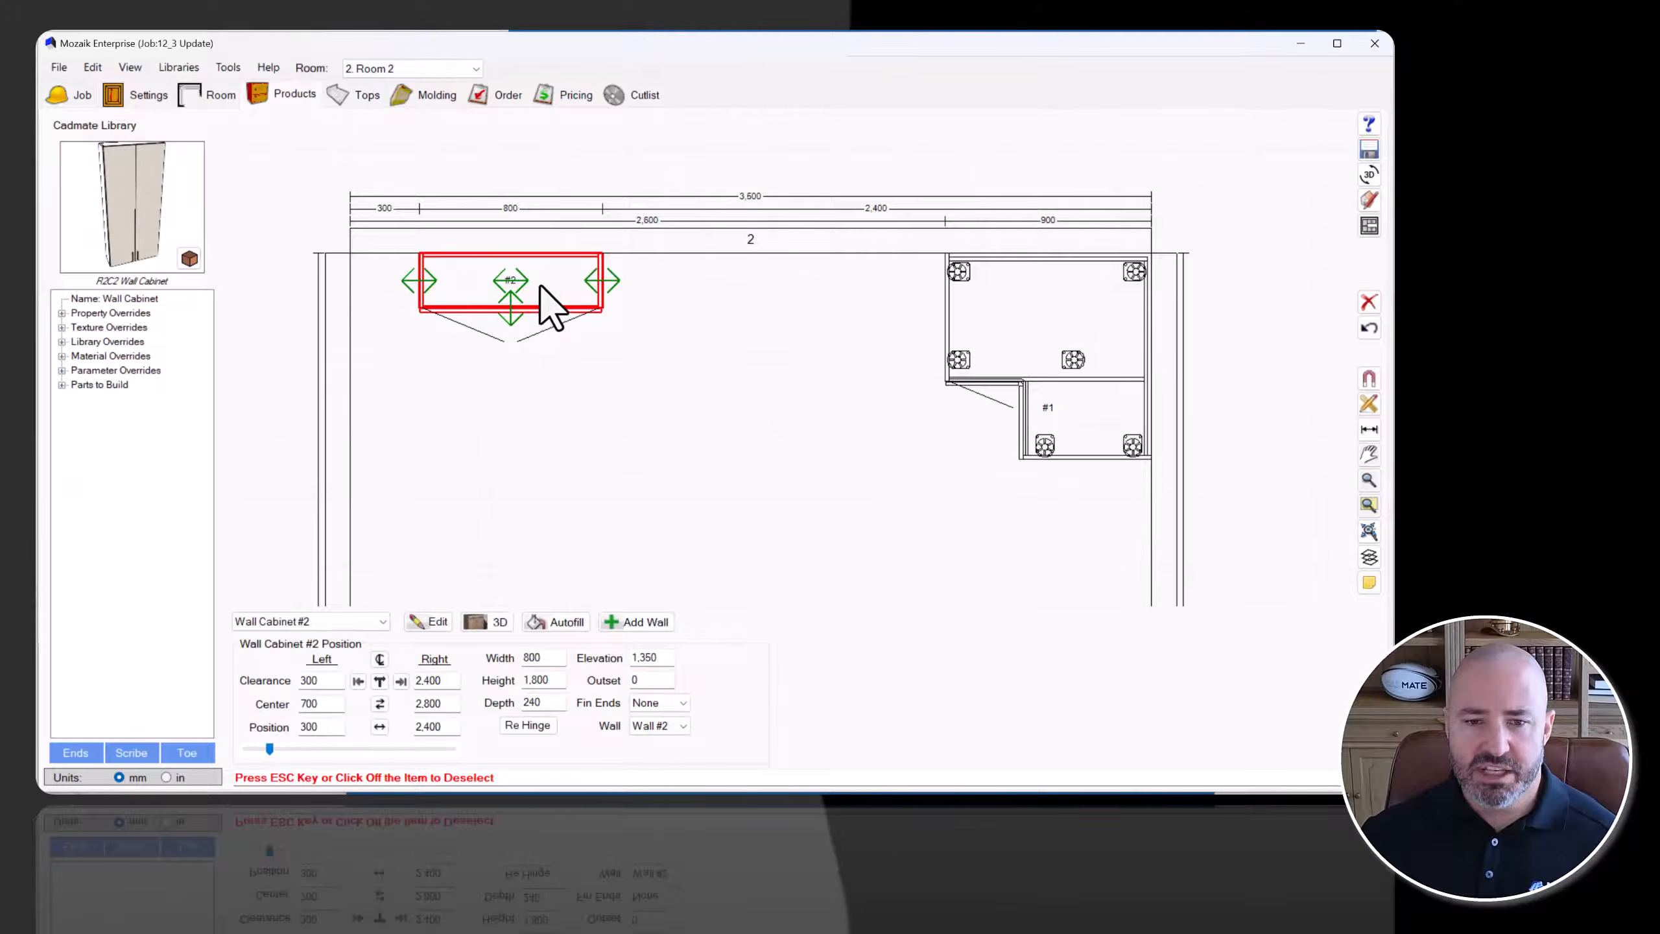
{"action": "double_click", "coordinate": [543, 290]}
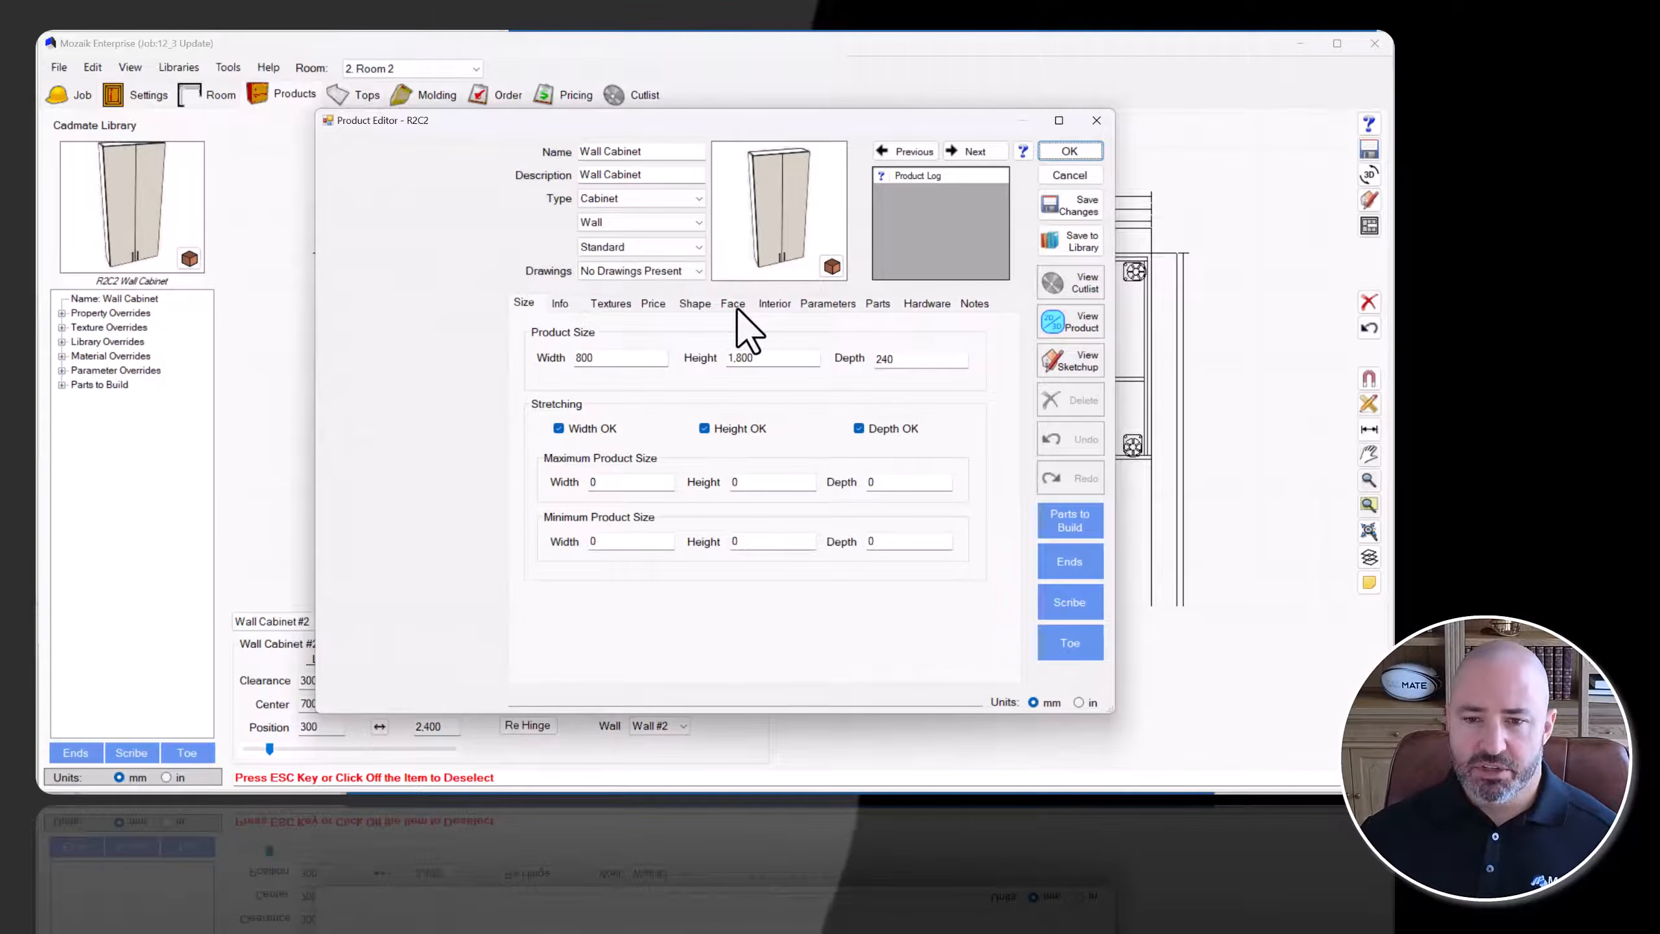
{"action": "left_click", "coordinate": [733, 303]}
Split the wall cabinet's door pair vertically into two separate doors and set the right door's hinge side to Left.
{"action": "left_click", "coordinate": [745, 422]}
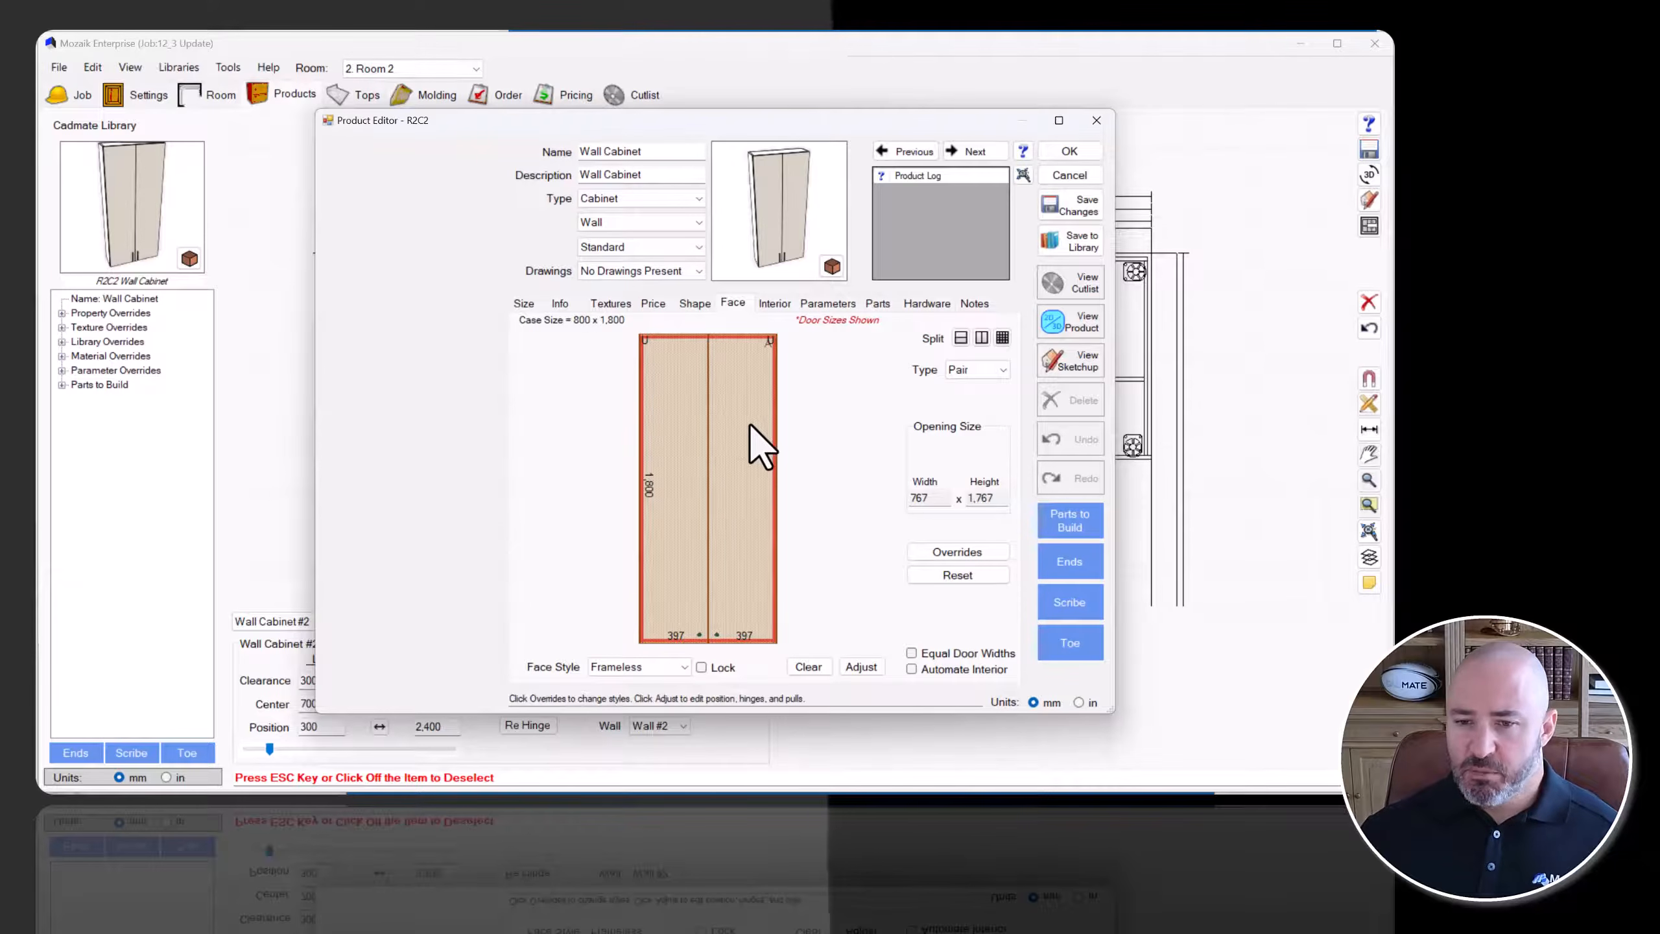
{"action": "left_click", "coordinate": [981, 337]}
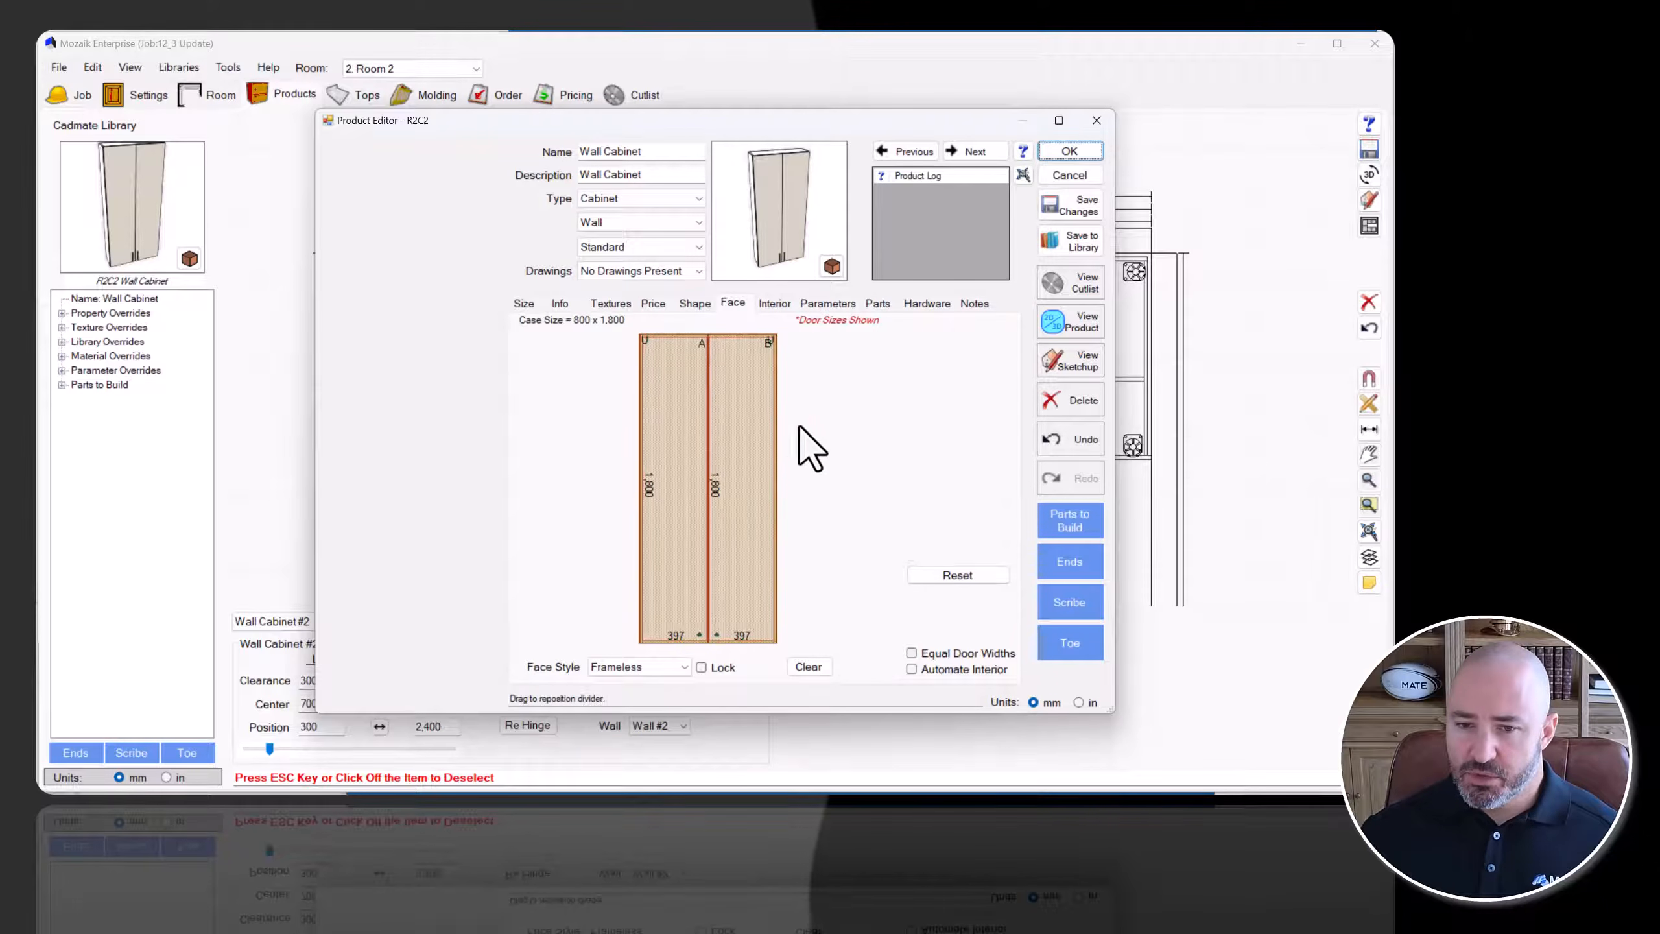
{"action": "left_click", "coordinate": [743, 438]}
{"action": "left_click", "coordinate": [972, 403]}
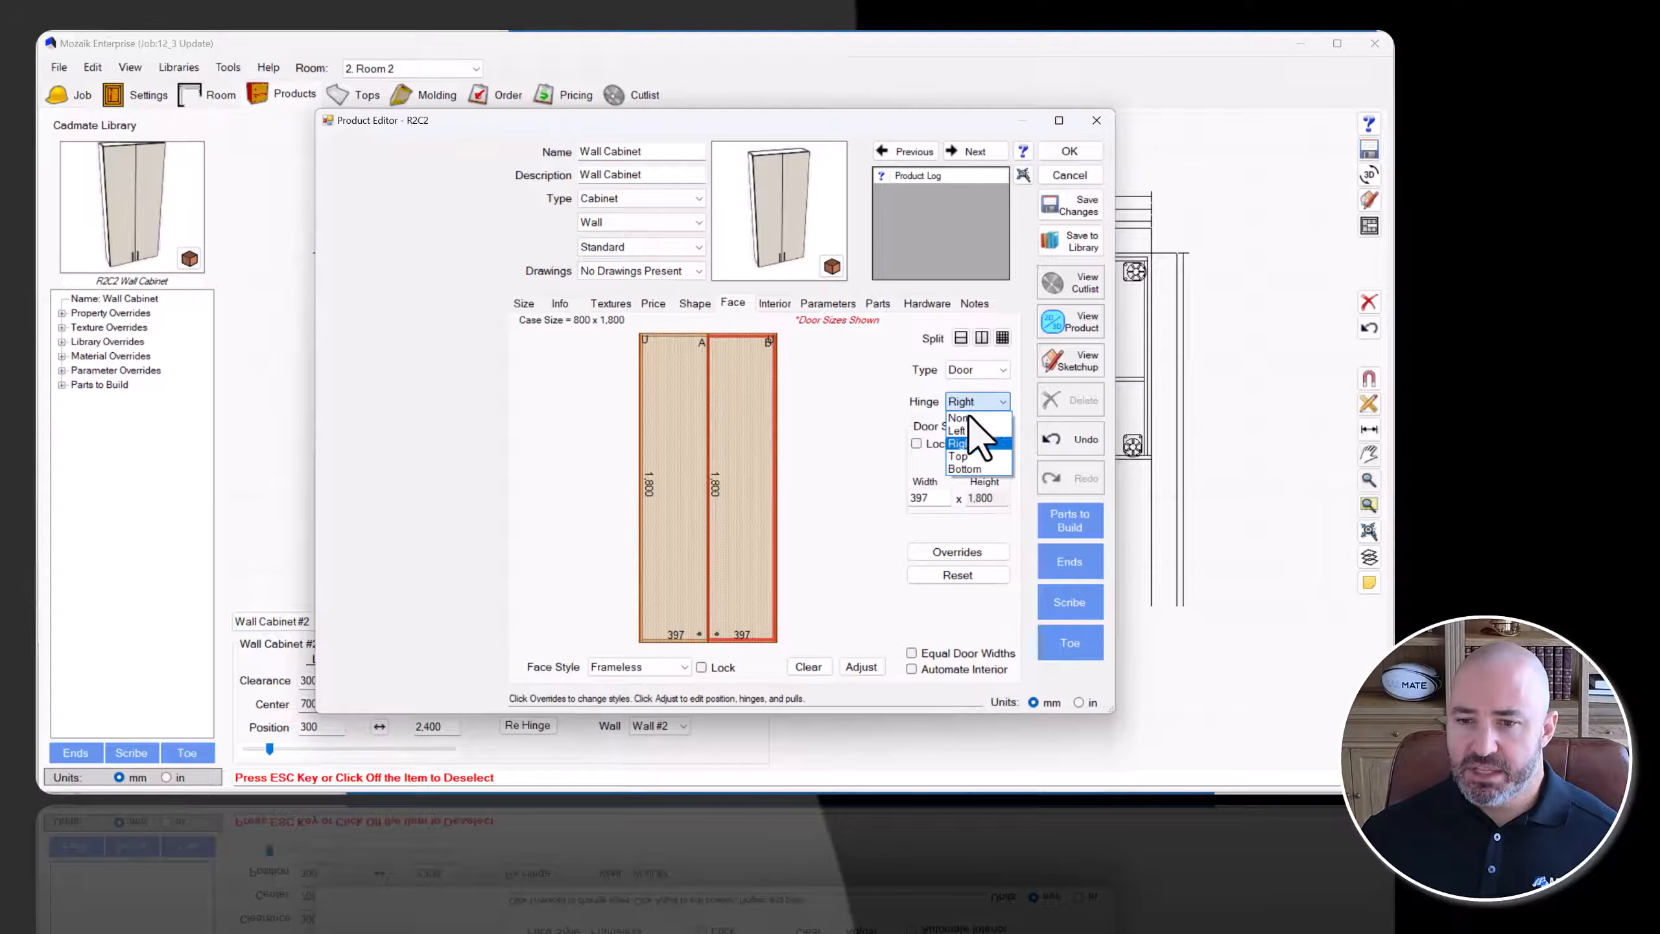
{"action": "left_click", "coordinate": [964, 430]}
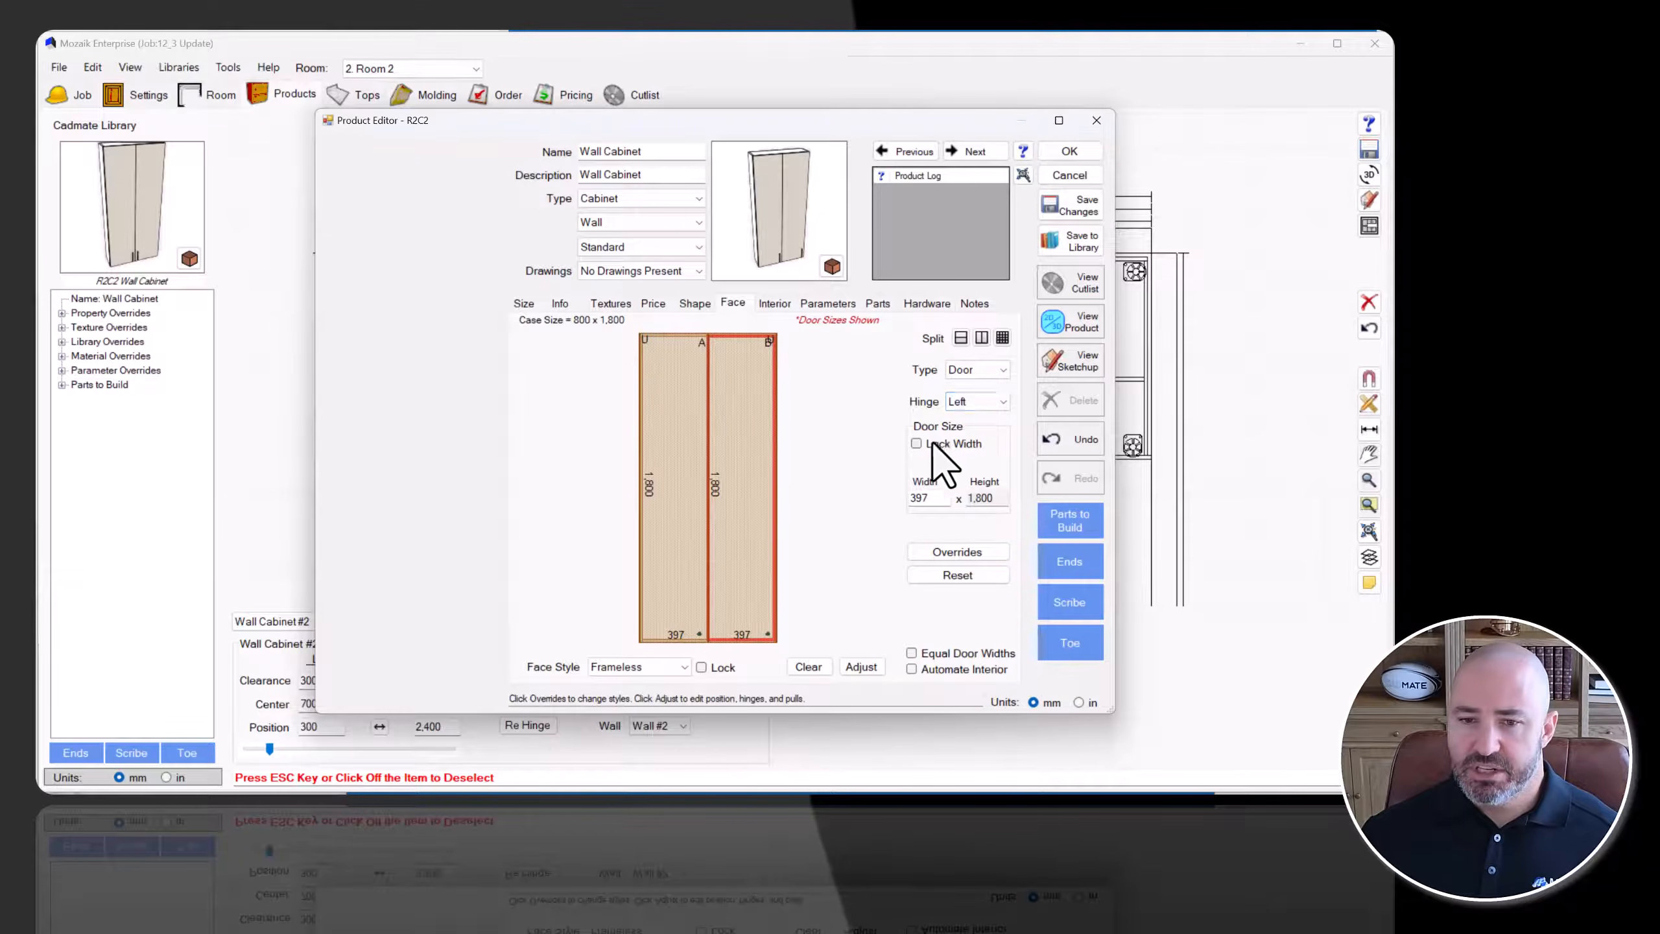
View the wall cabinet in 3D as a wireframe to examine the hinge drilling along its centre and left side.
{"action": "left_click", "coordinate": [1068, 326]}
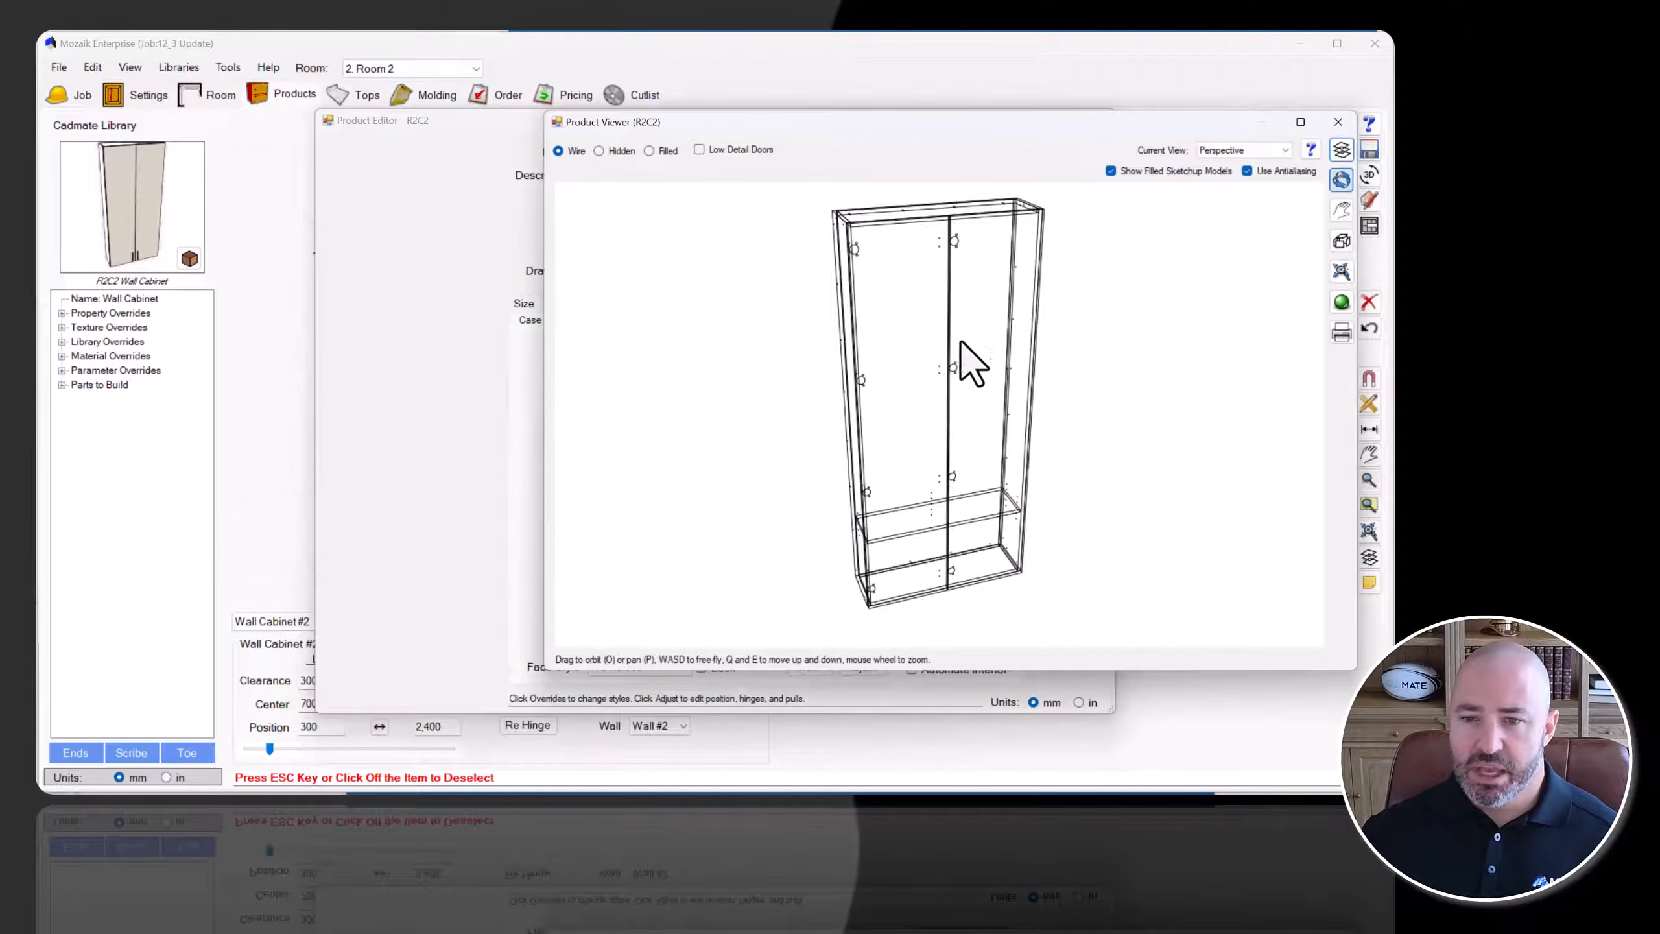
{"action": "scroll", "coordinate": [961, 342], "scroll_direction": "up", "scroll_amount": 5}
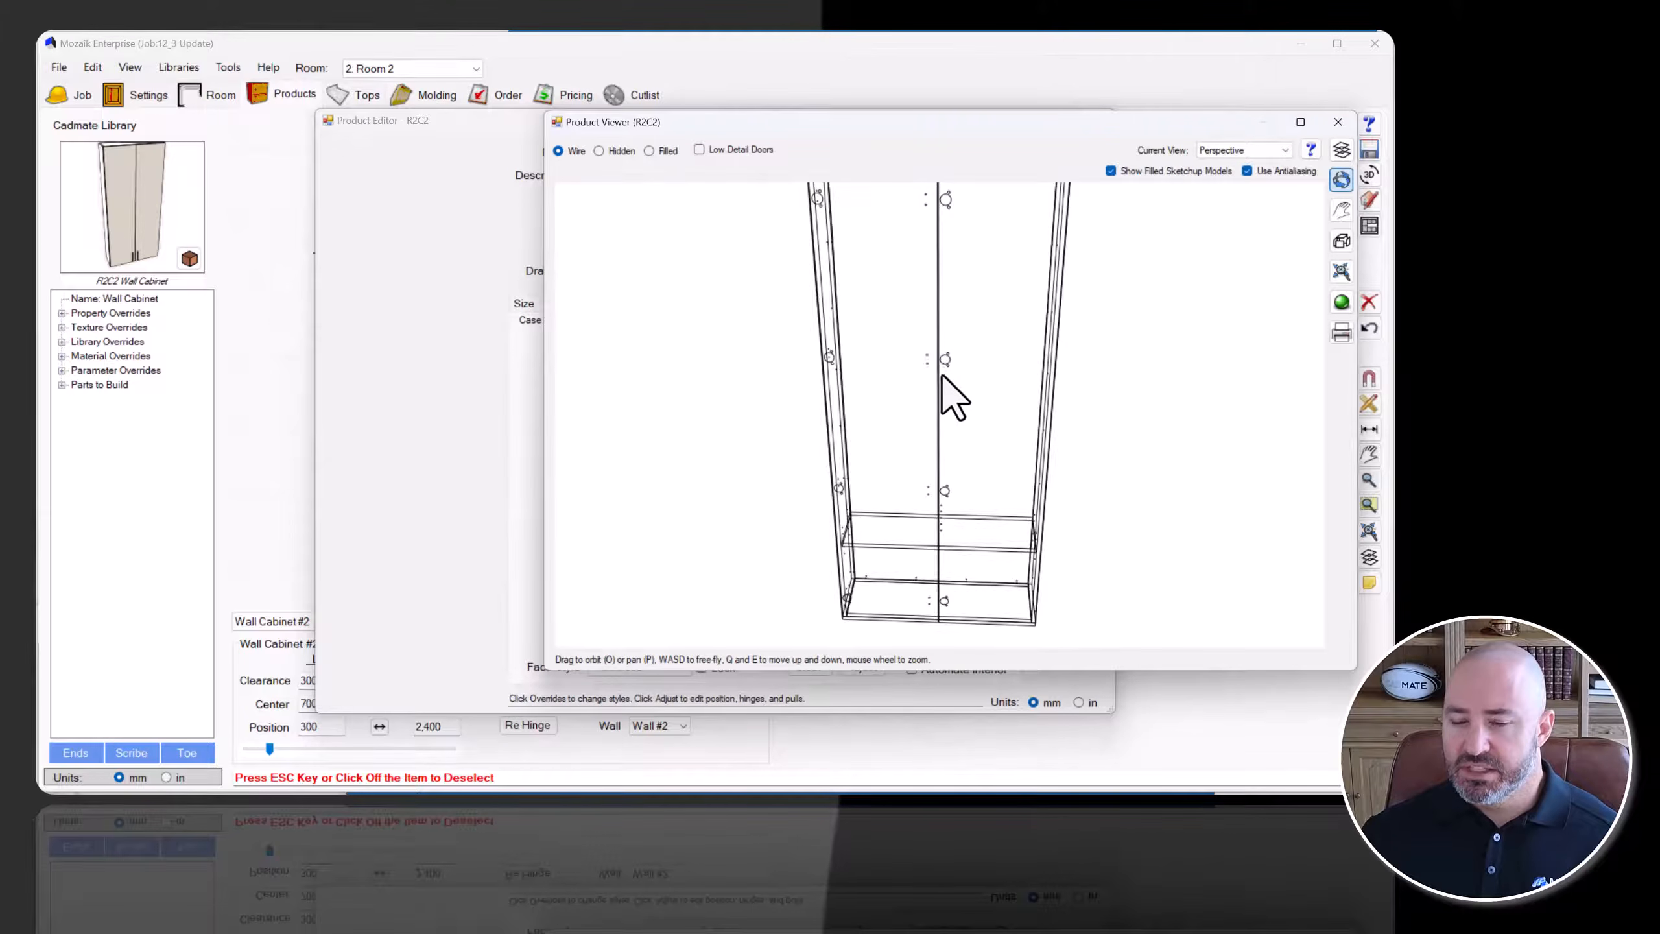
{"action": "scroll", "coordinate": [935, 378], "scroll_direction": "down", "scroll_amount": 3}
{"action": "scroll", "coordinate": [939, 249], "scroll_direction": "down", "scroll_amount": 1}
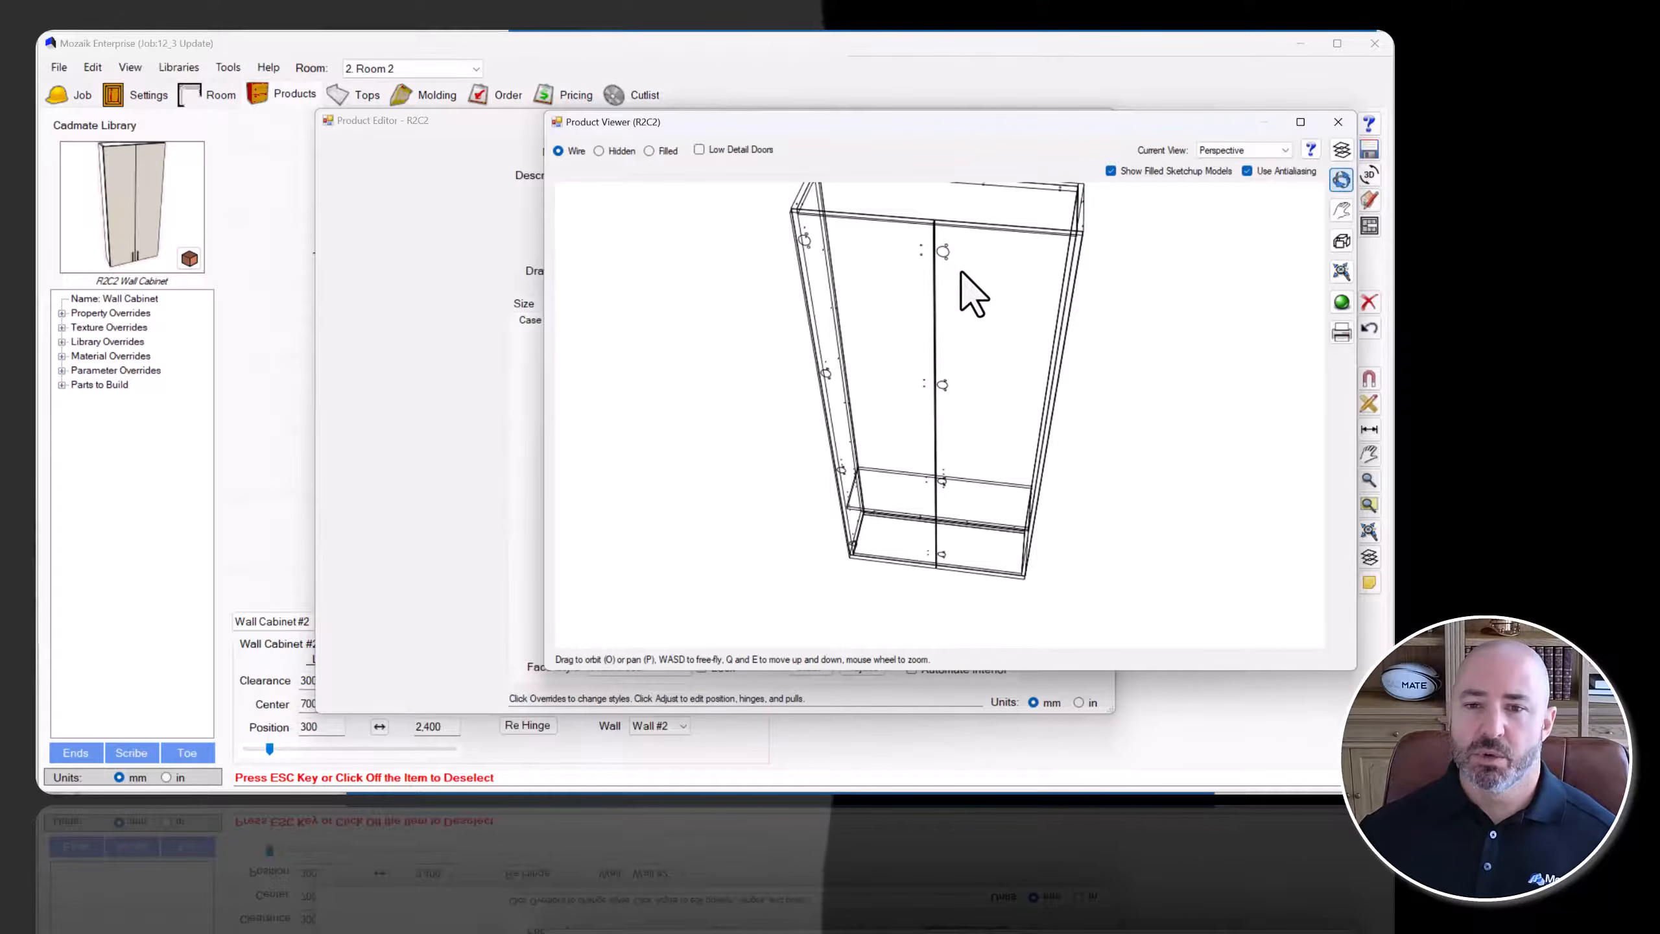
{"action": "left_click", "coordinate": [1338, 124]}
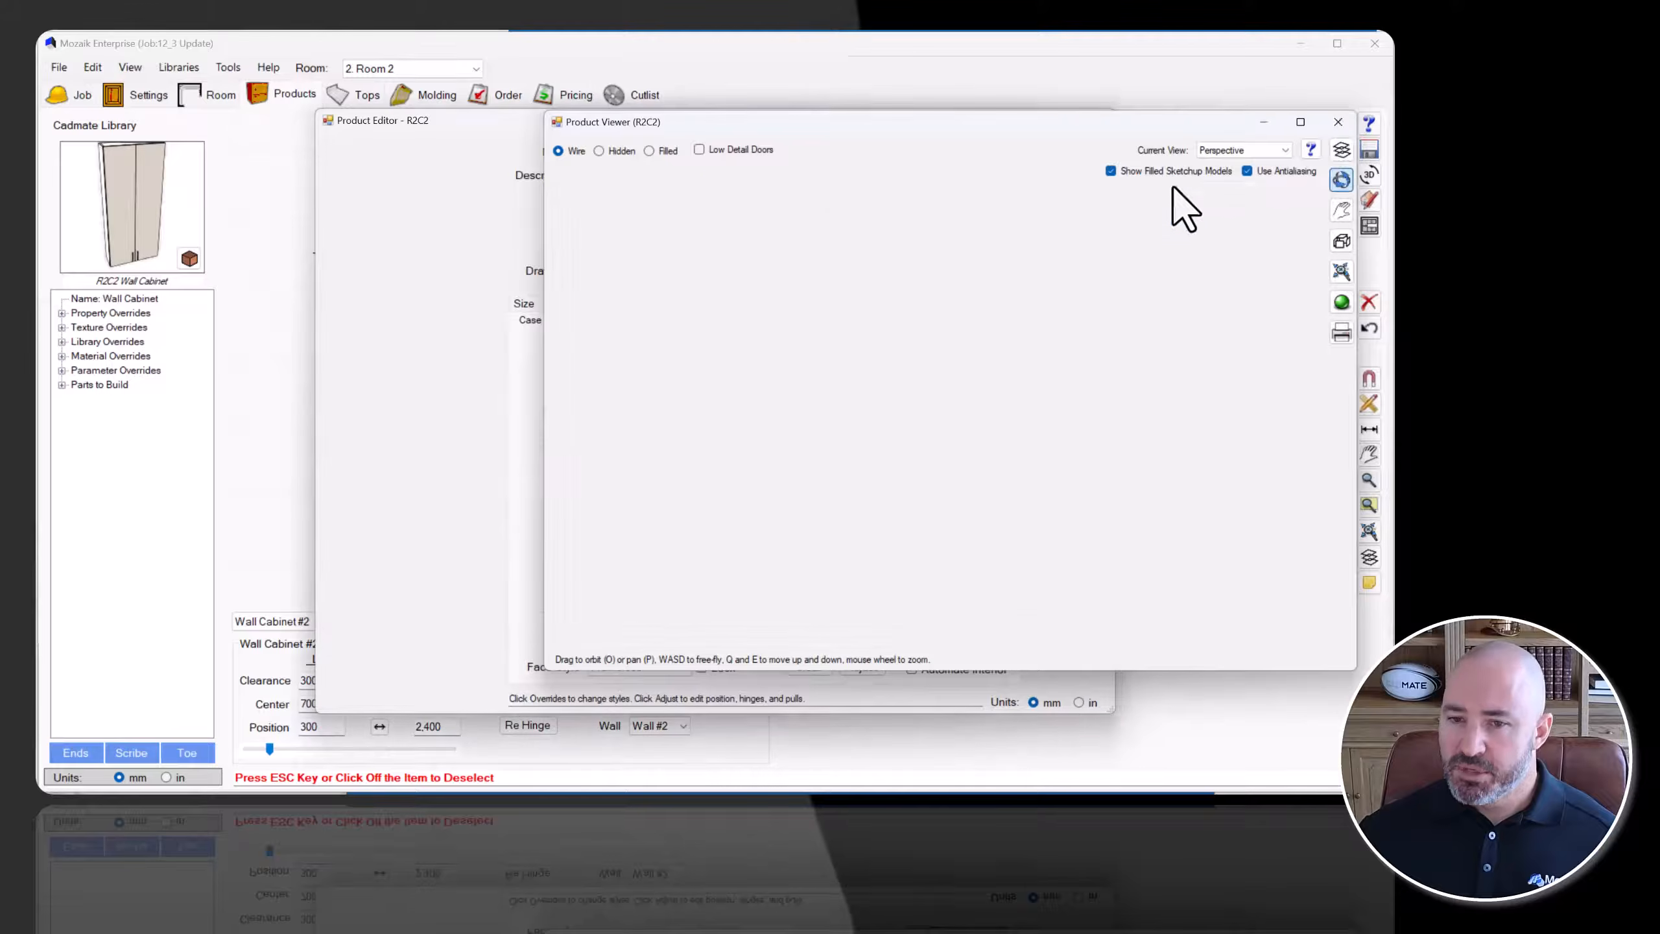
Change the wall cabinet's left door opening to the Panel type.
{"action": "left_click", "coordinate": [685, 424]}
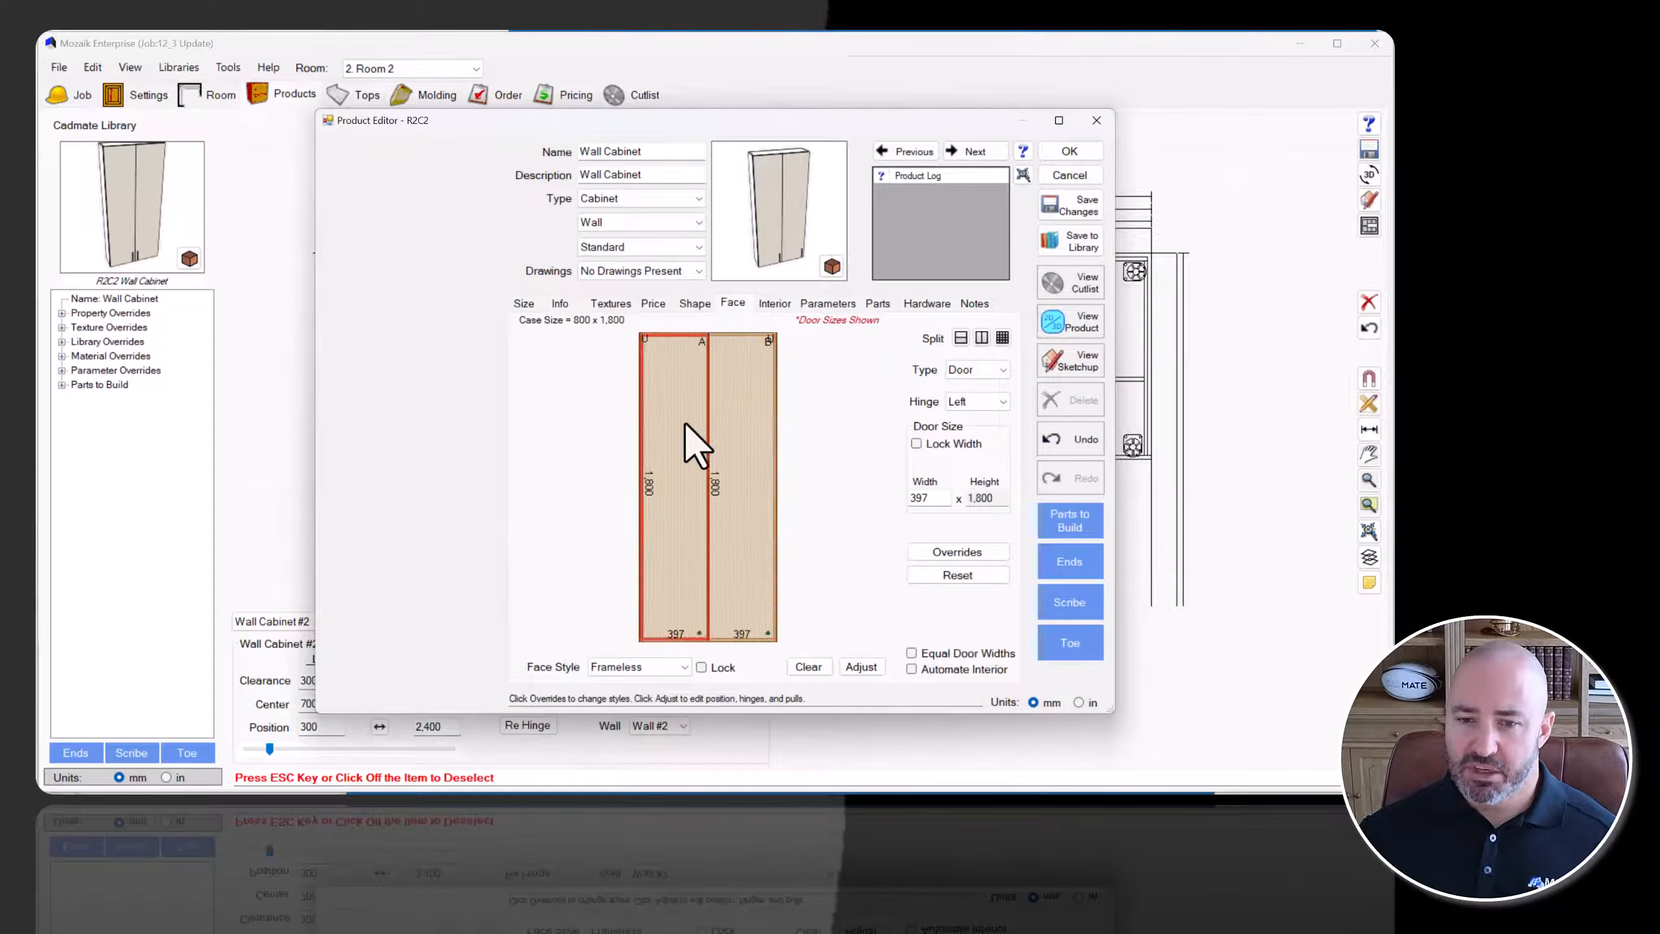
{"action": "left_click", "coordinate": [980, 370]}
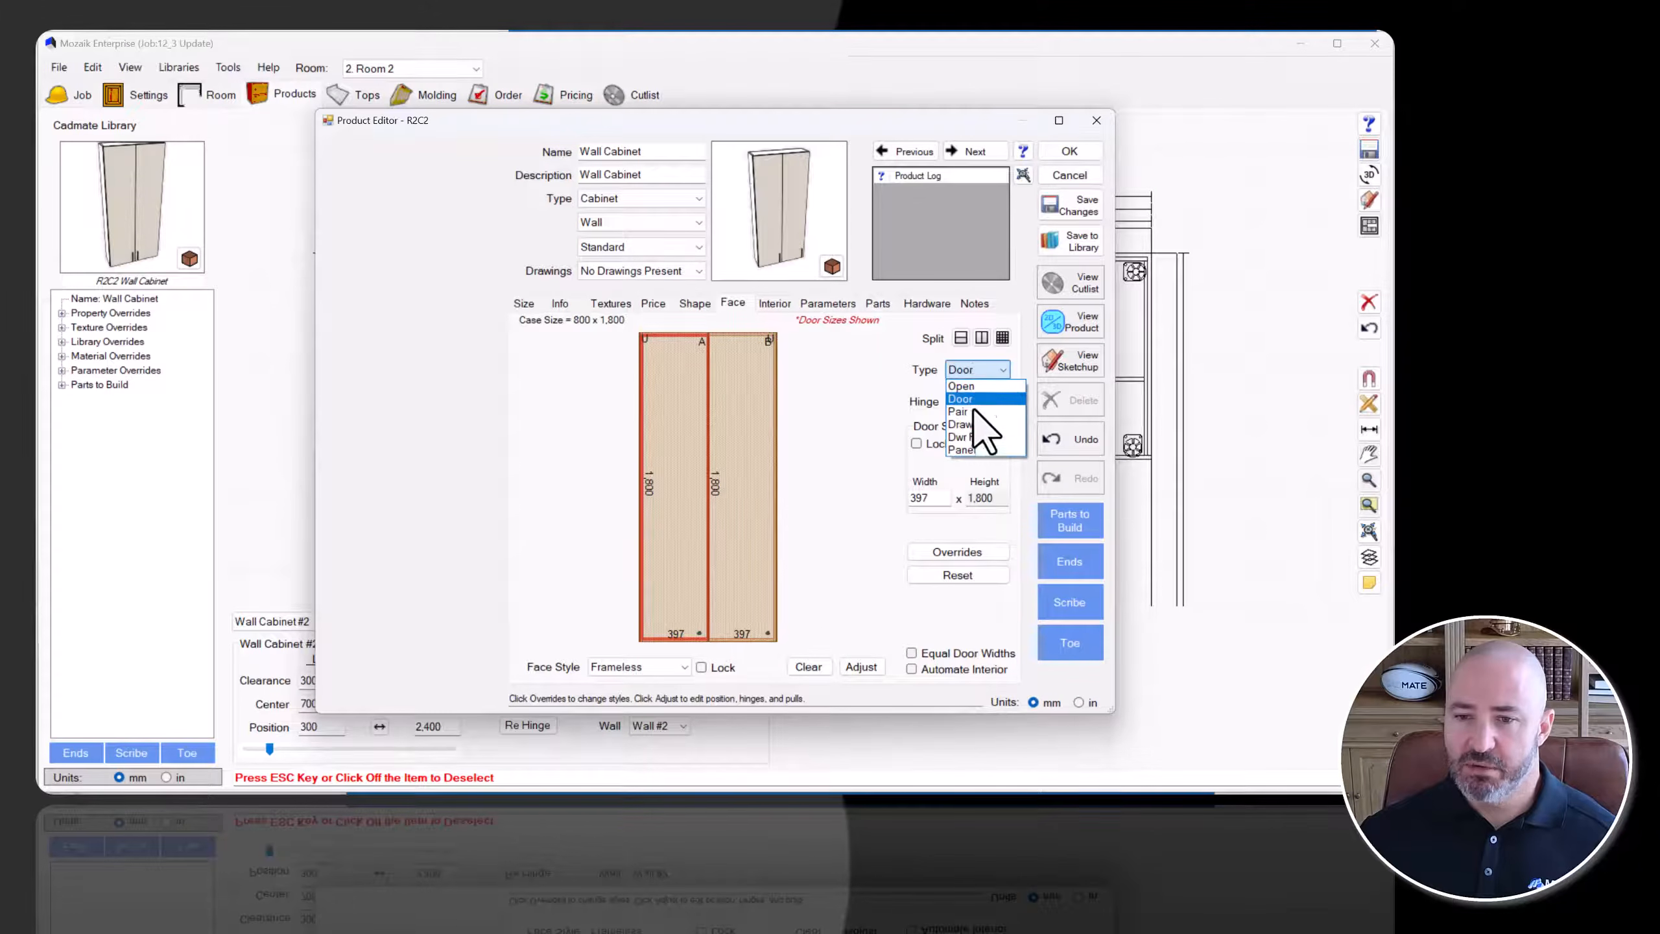
{"action": "left_click", "coordinate": [966, 450]}
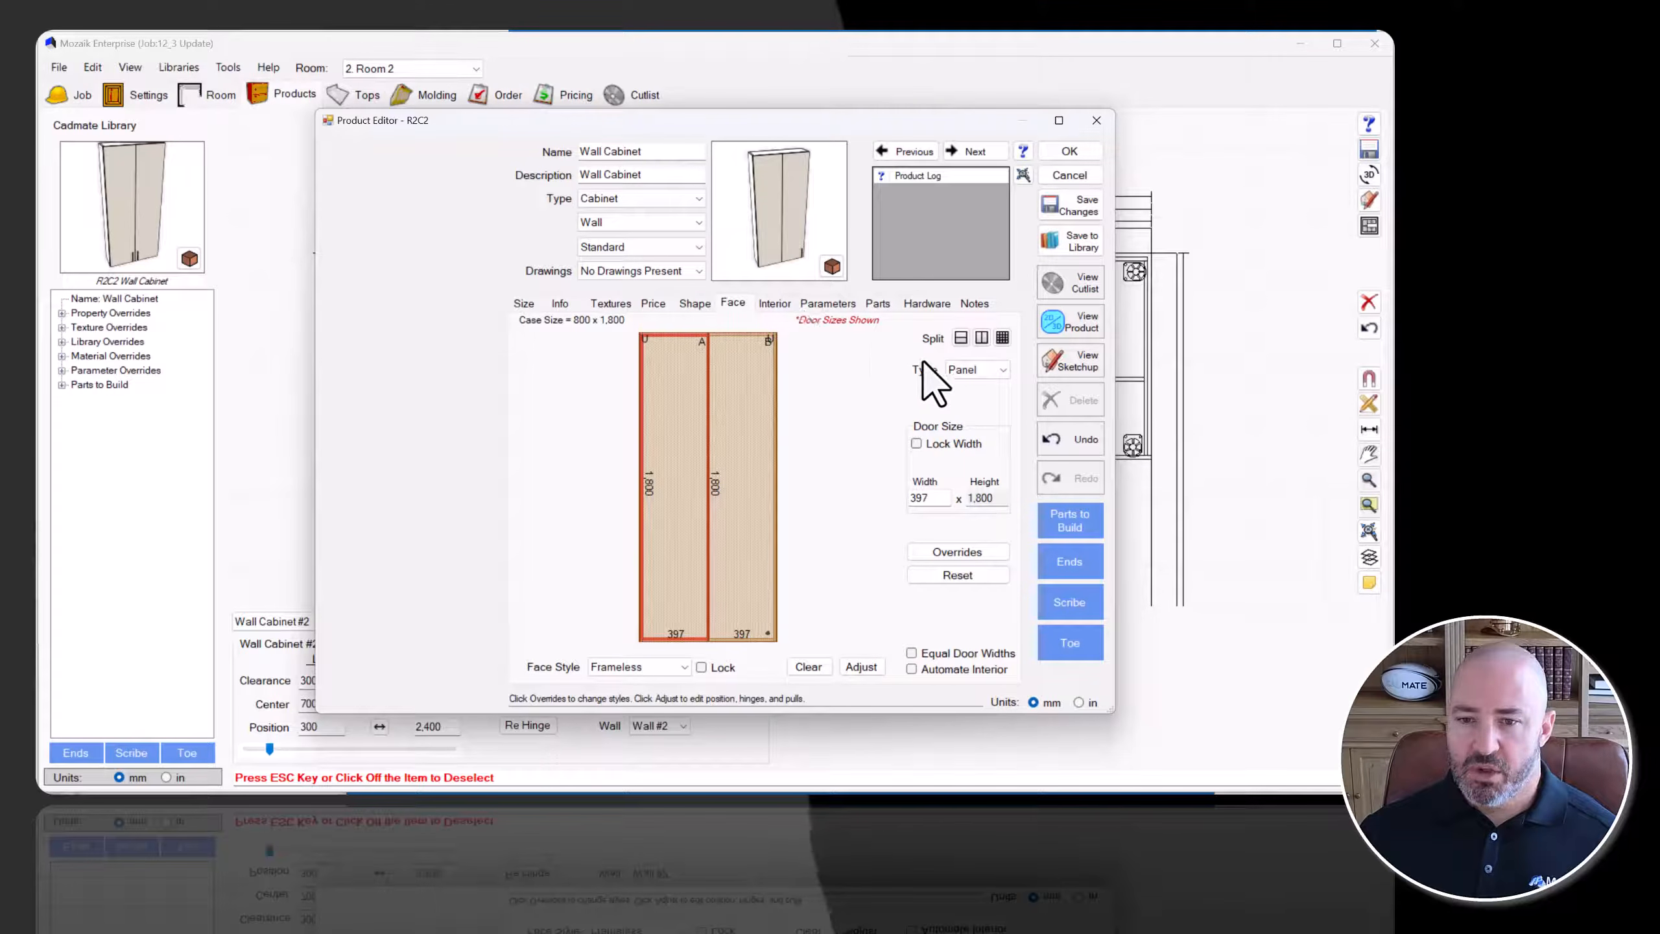
Enable a sub-panel for the left panel, review the Panel Reveal and Sub-panel Reveal settings, and accept the opening options.
{"action": "left_click", "coordinate": [860, 667]}
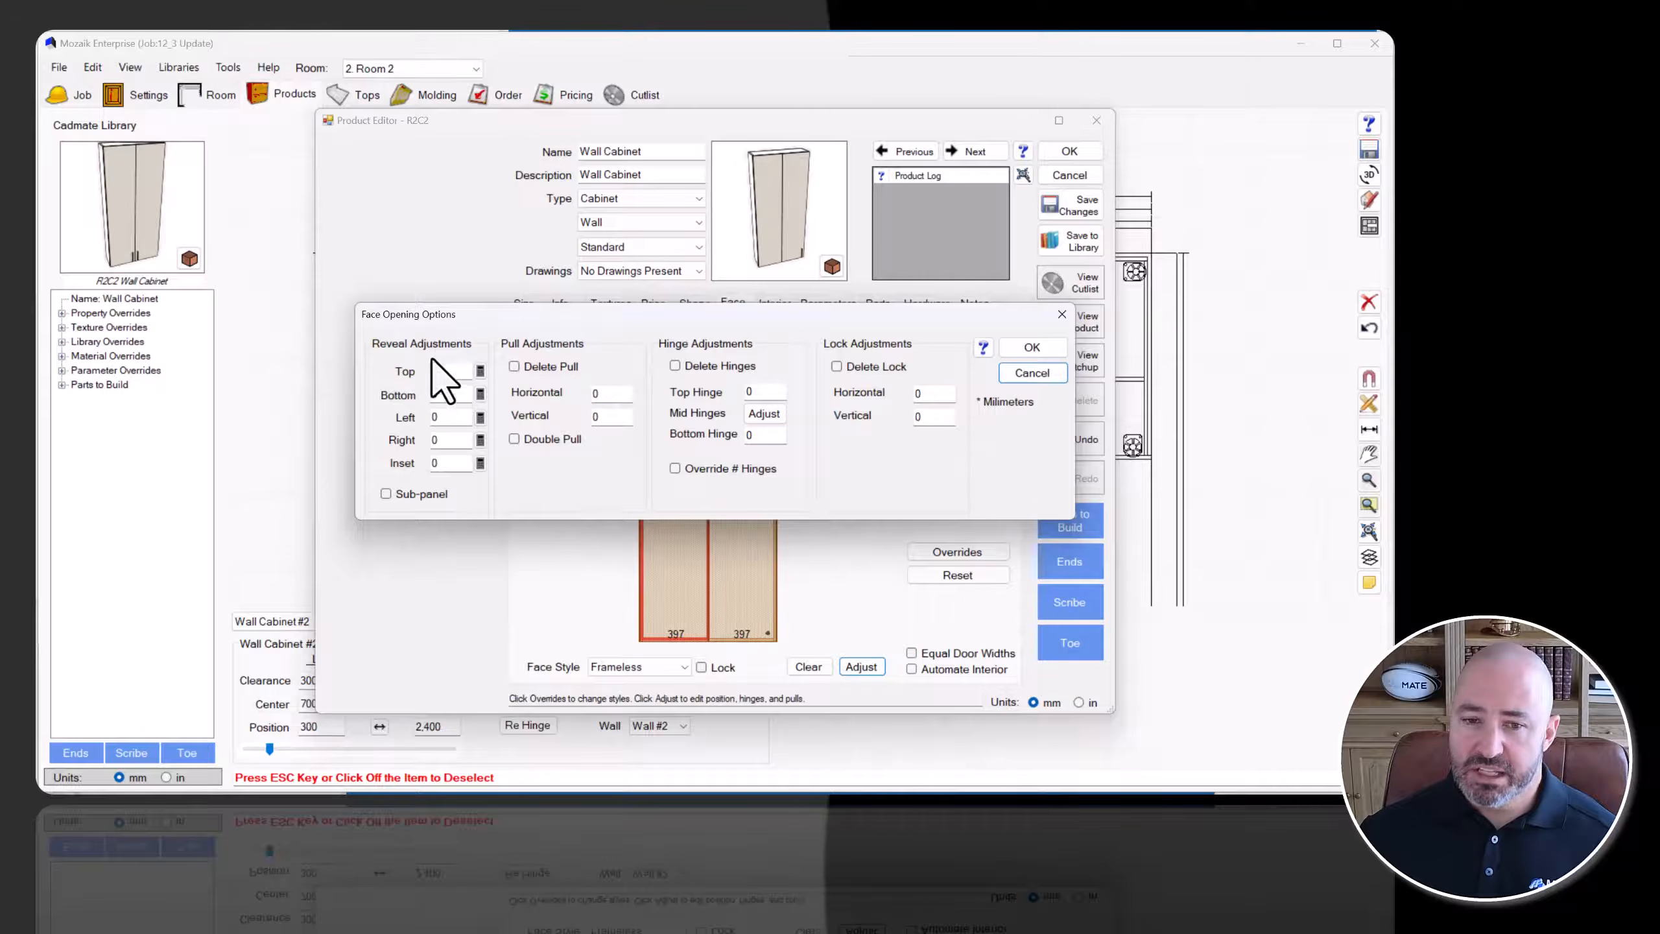
{"action": "left_click", "coordinate": [386, 493]}
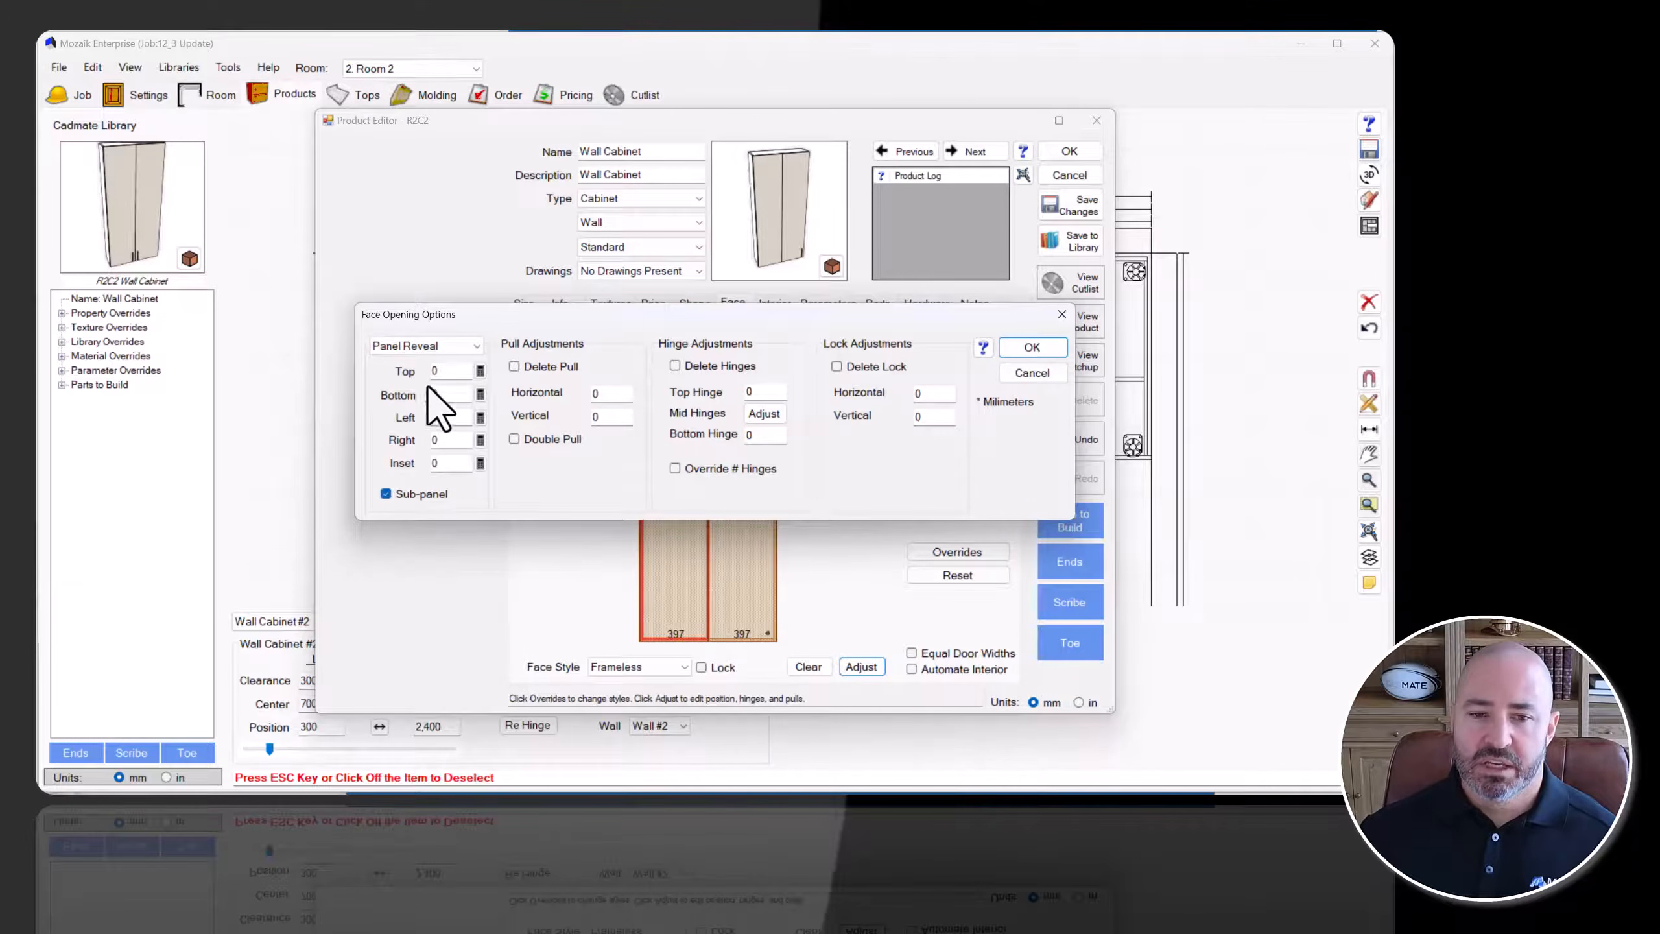
{"action": "left_click", "coordinate": [431, 346]}
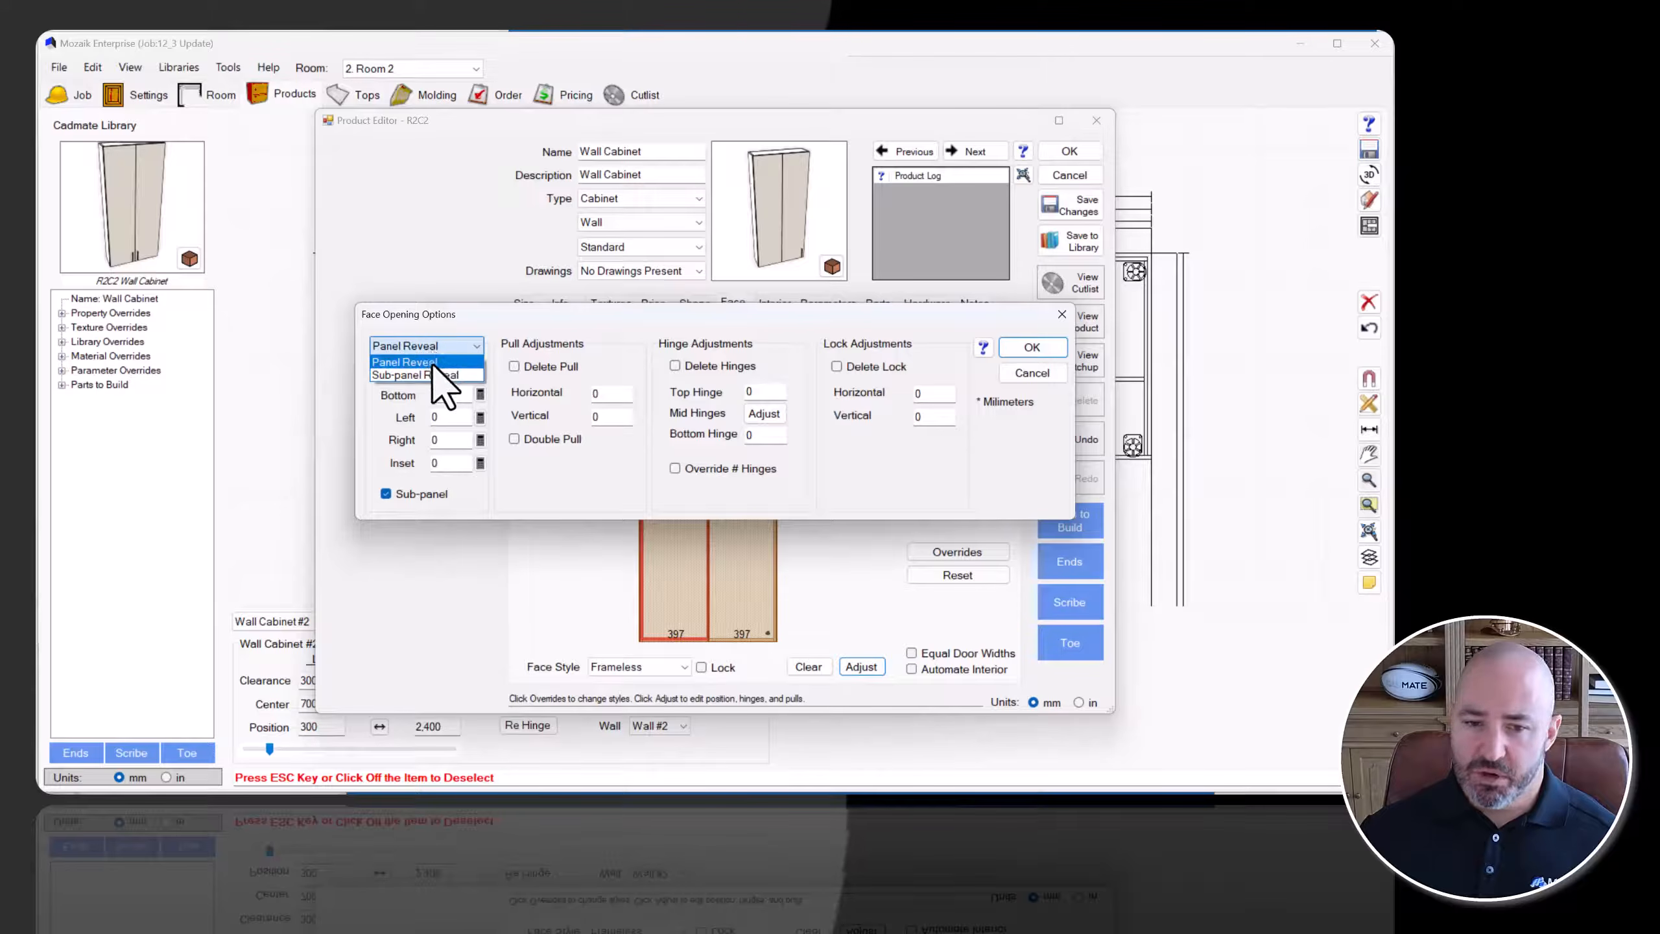
{"action": "left_click", "coordinate": [433, 364]}
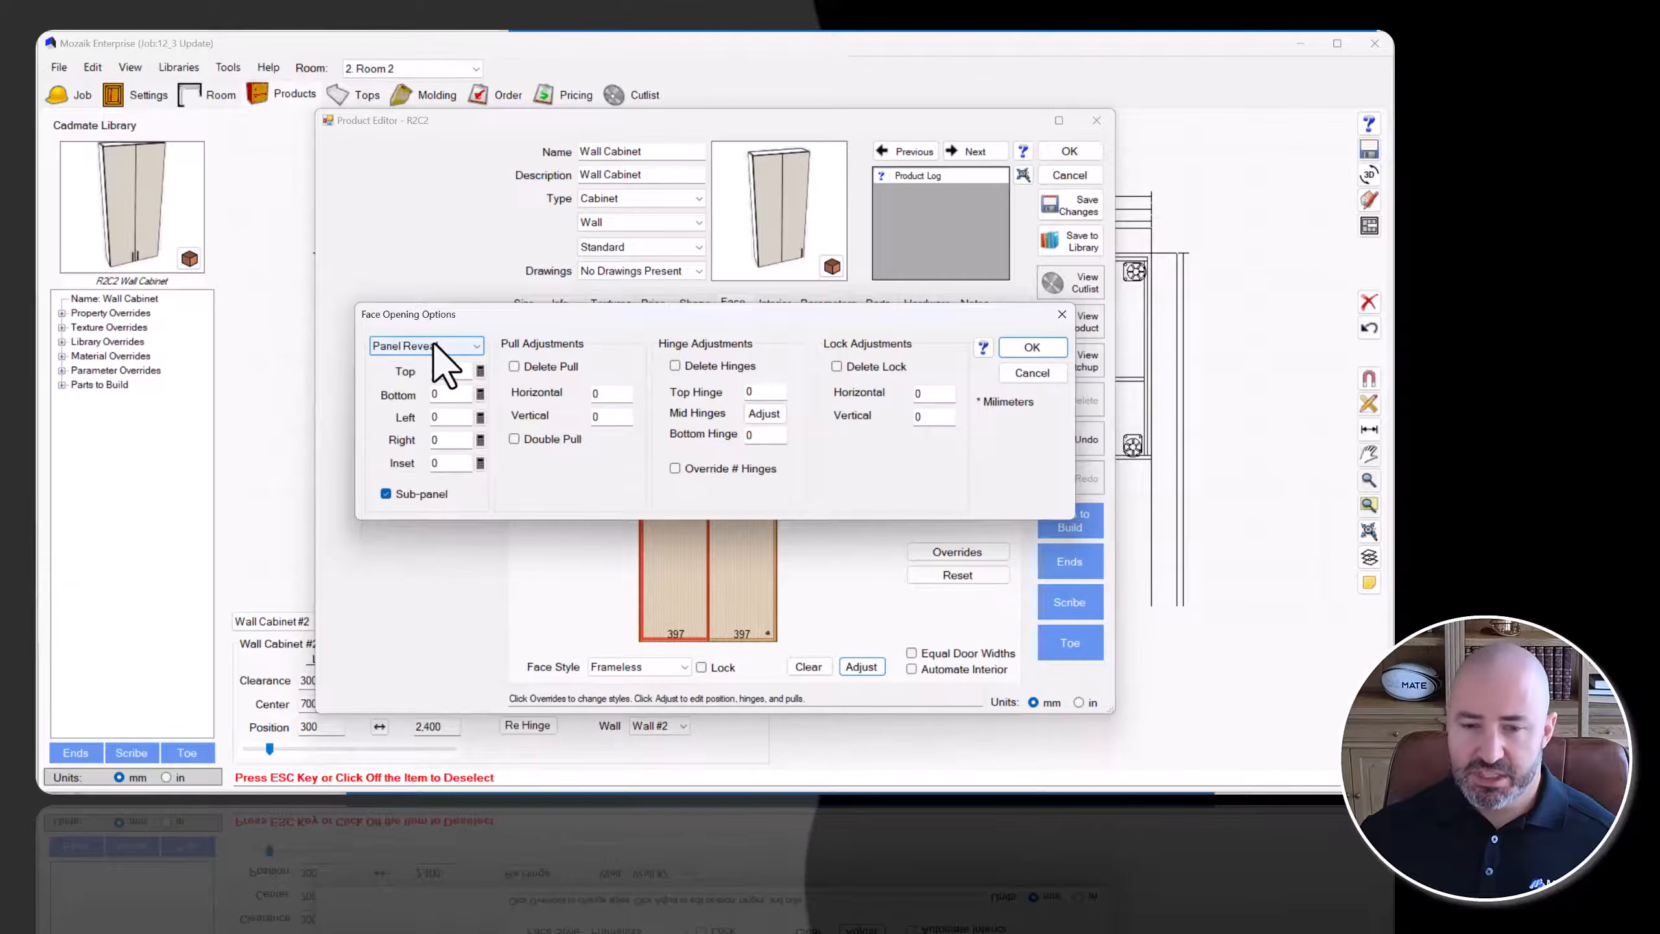
{"action": "left_click", "coordinate": [433, 345]}
{"action": "left_click", "coordinate": [432, 375]}
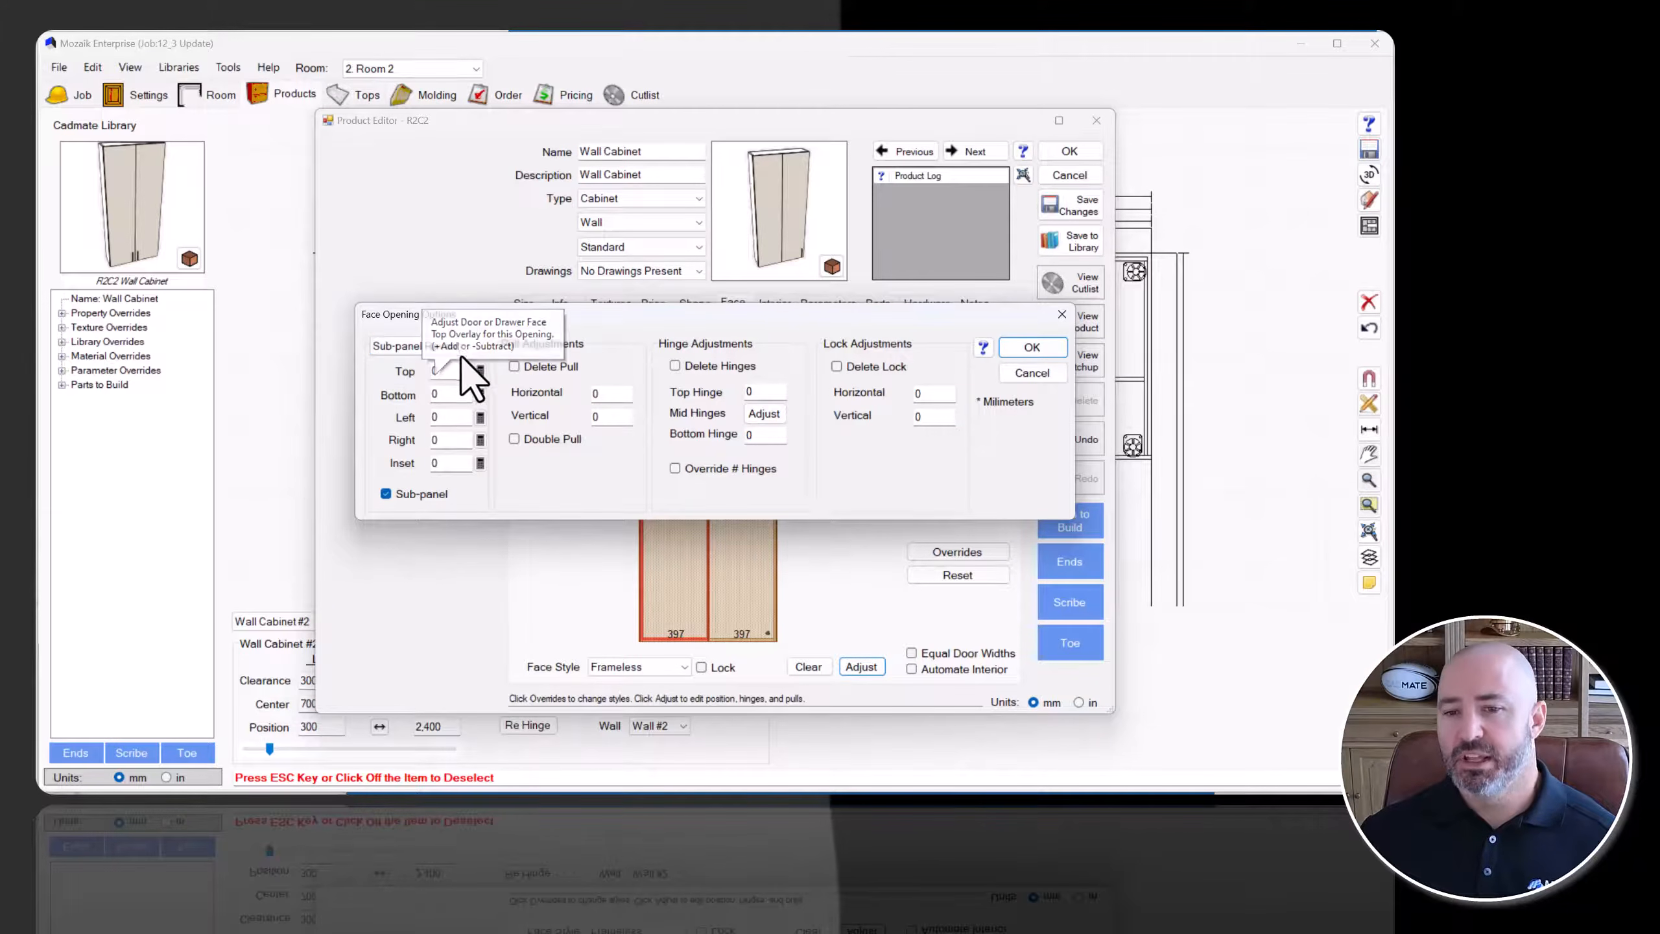
{"action": "left_click", "coordinate": [1046, 347]}
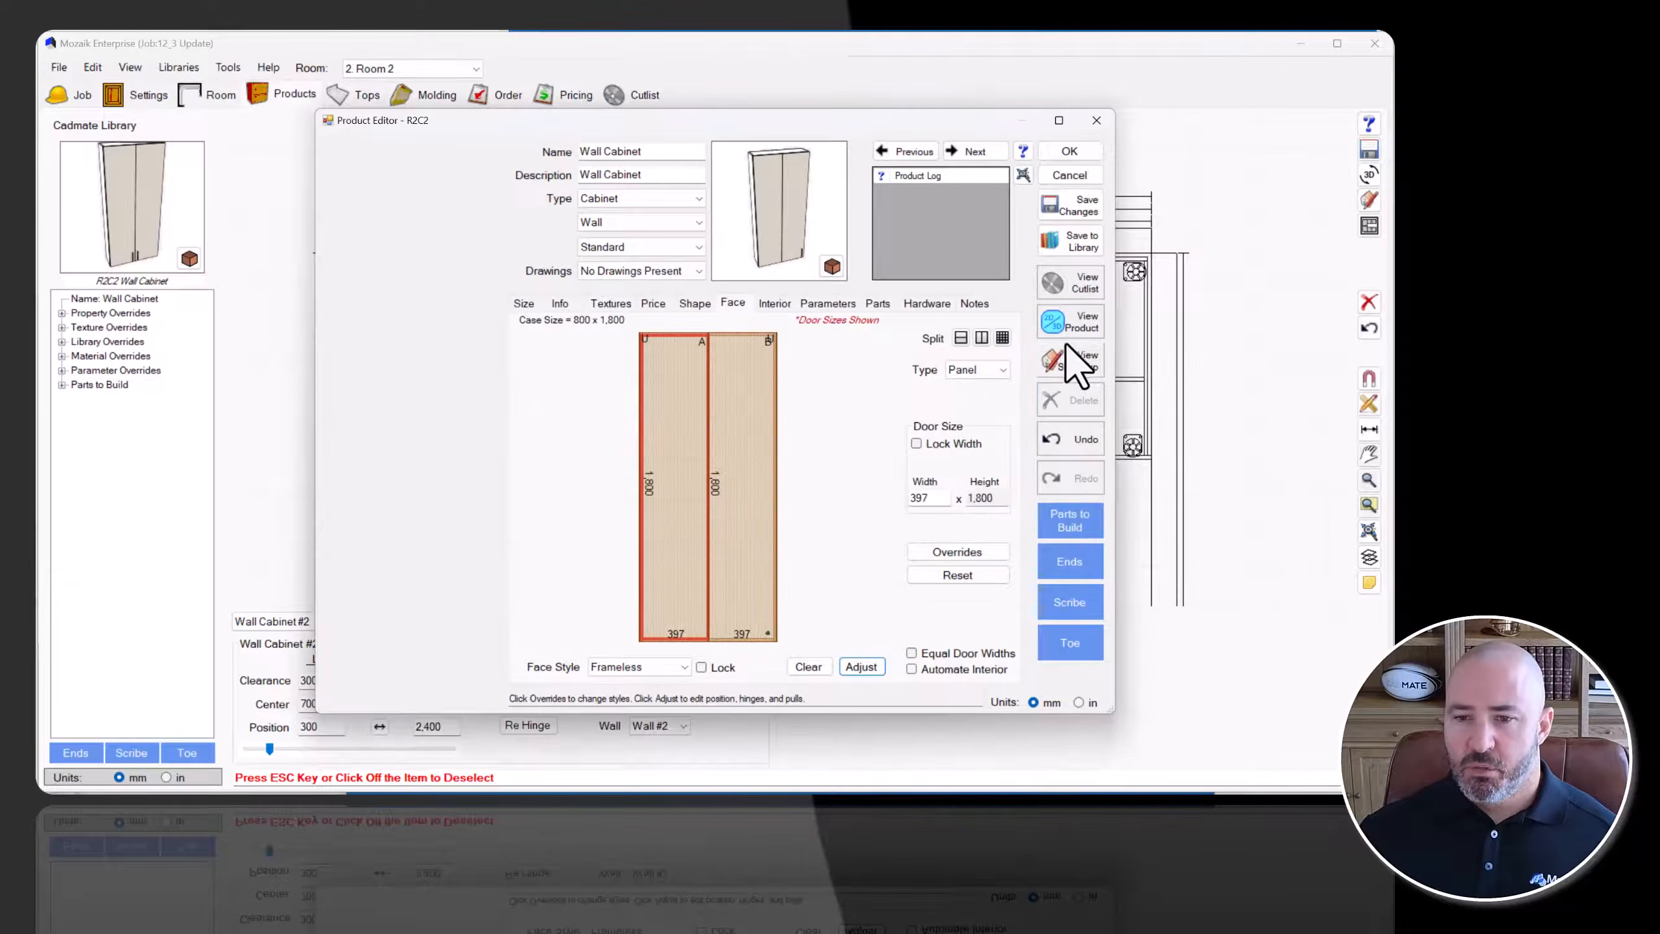
View the wall cabinet in 3D and in Top view to examine the sub-panel behind the left panel.
{"action": "left_click", "coordinate": [1061, 333]}
{"action": "left_click_drag", "start_coordinate": [877, 397], "coordinate": [878, 360]}
{"action": "left_click_drag", "start_coordinate": [909, 292], "coordinate": [853, 328]}
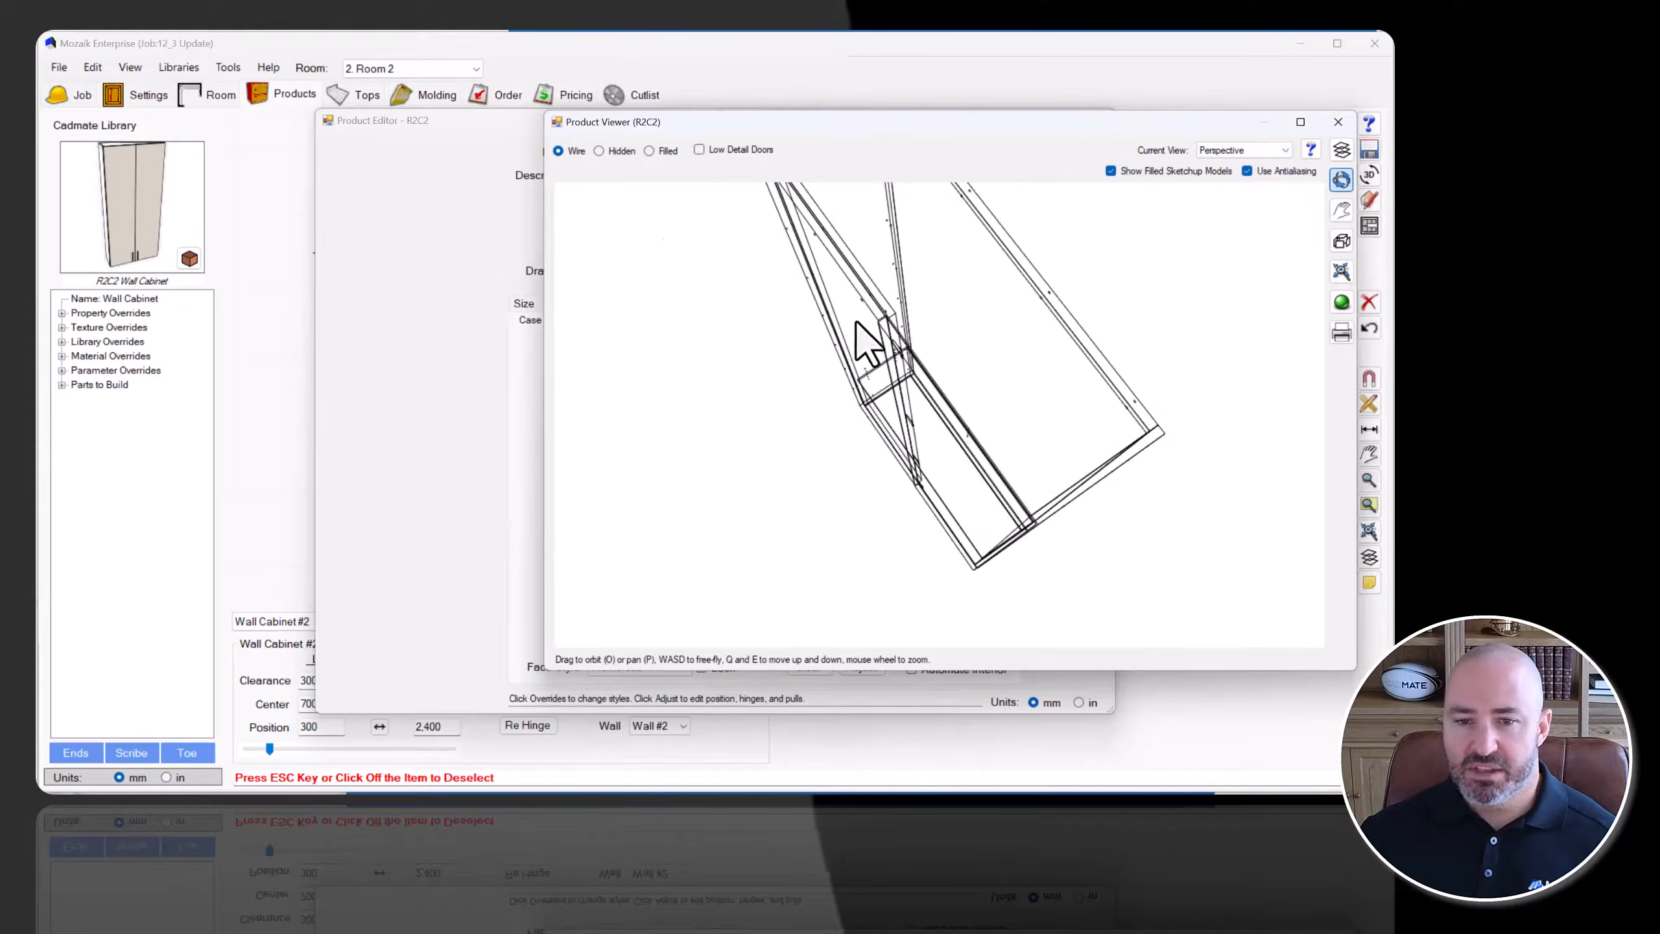
{"action": "left_click_drag", "start_coordinate": [988, 374], "coordinate": [973, 282]}
{"action": "left_click", "coordinate": [1207, 151]}
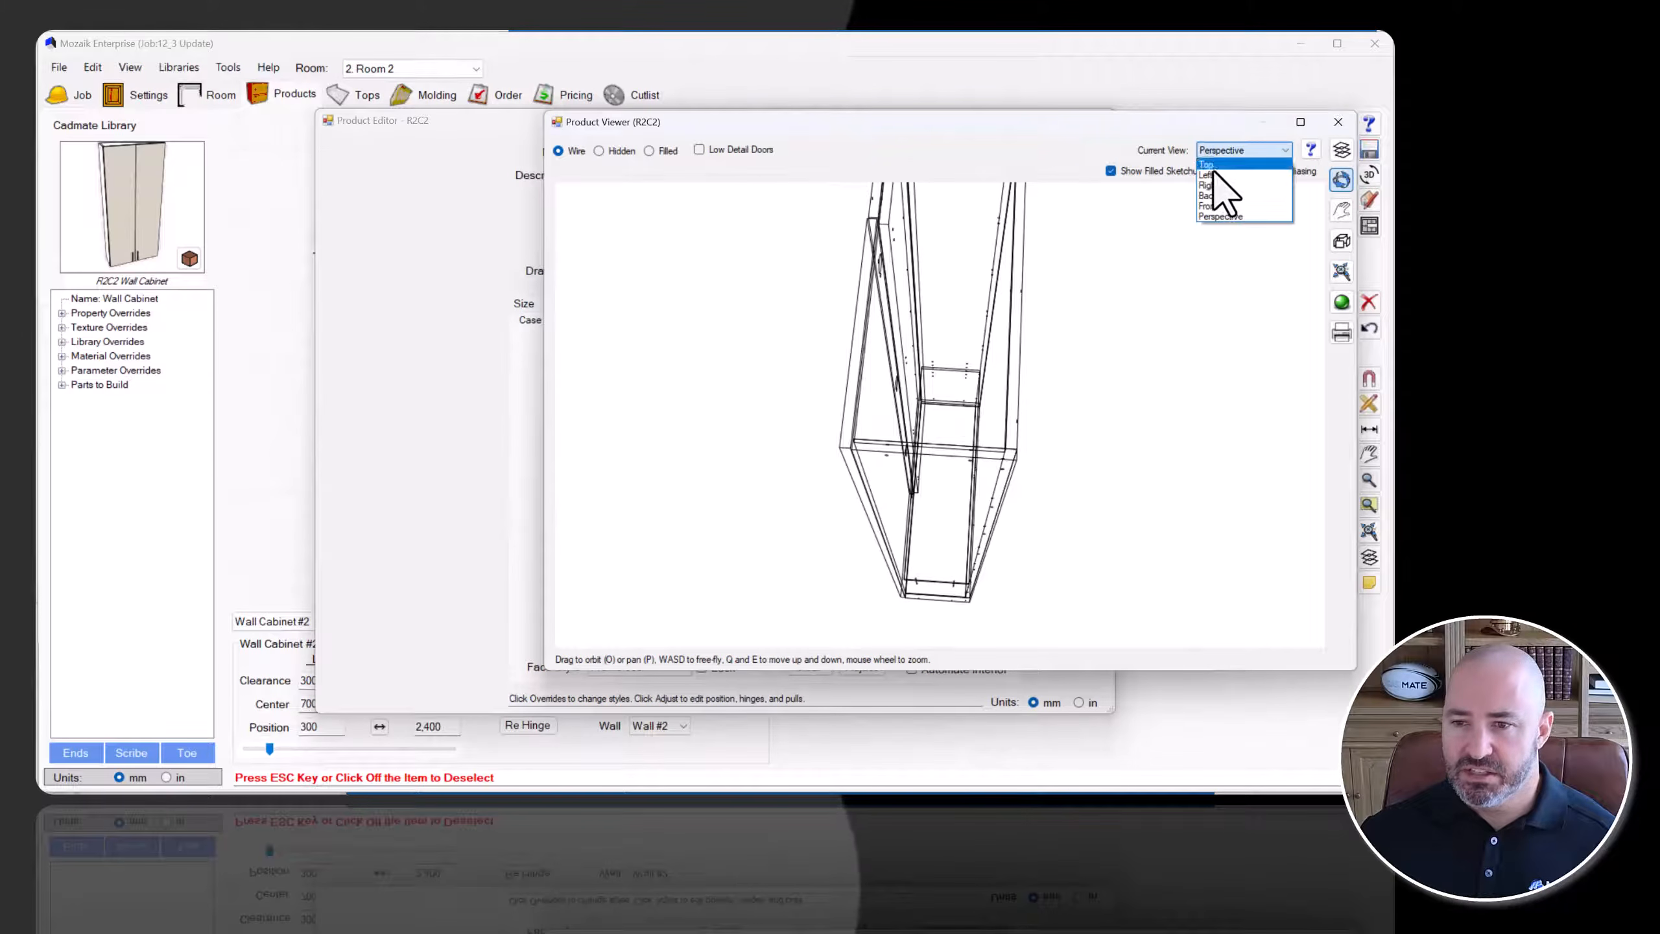
{"action": "left_click", "coordinate": [1221, 192]}
{"action": "scroll", "coordinate": [614, 525], "scroll_direction": "up", "scroll_amount": 3}
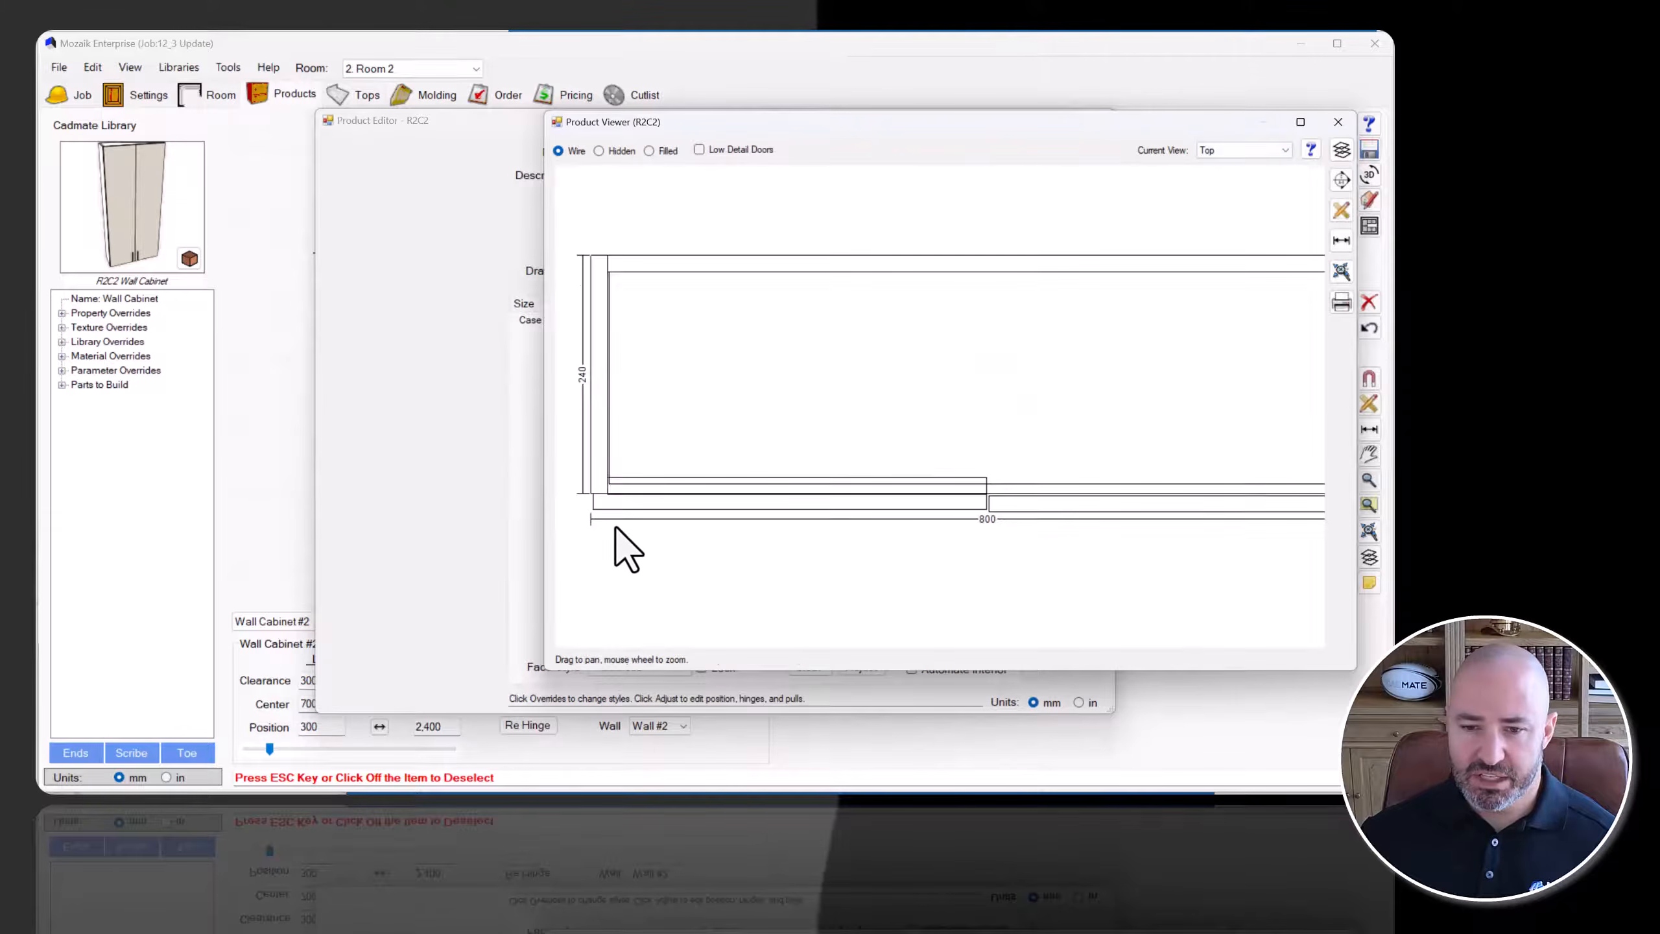
Inspect the cabinet's upper front edge in Left view to check how the sub-panel sits behind the panel.
{"action": "left_click", "coordinate": [1232, 154]}
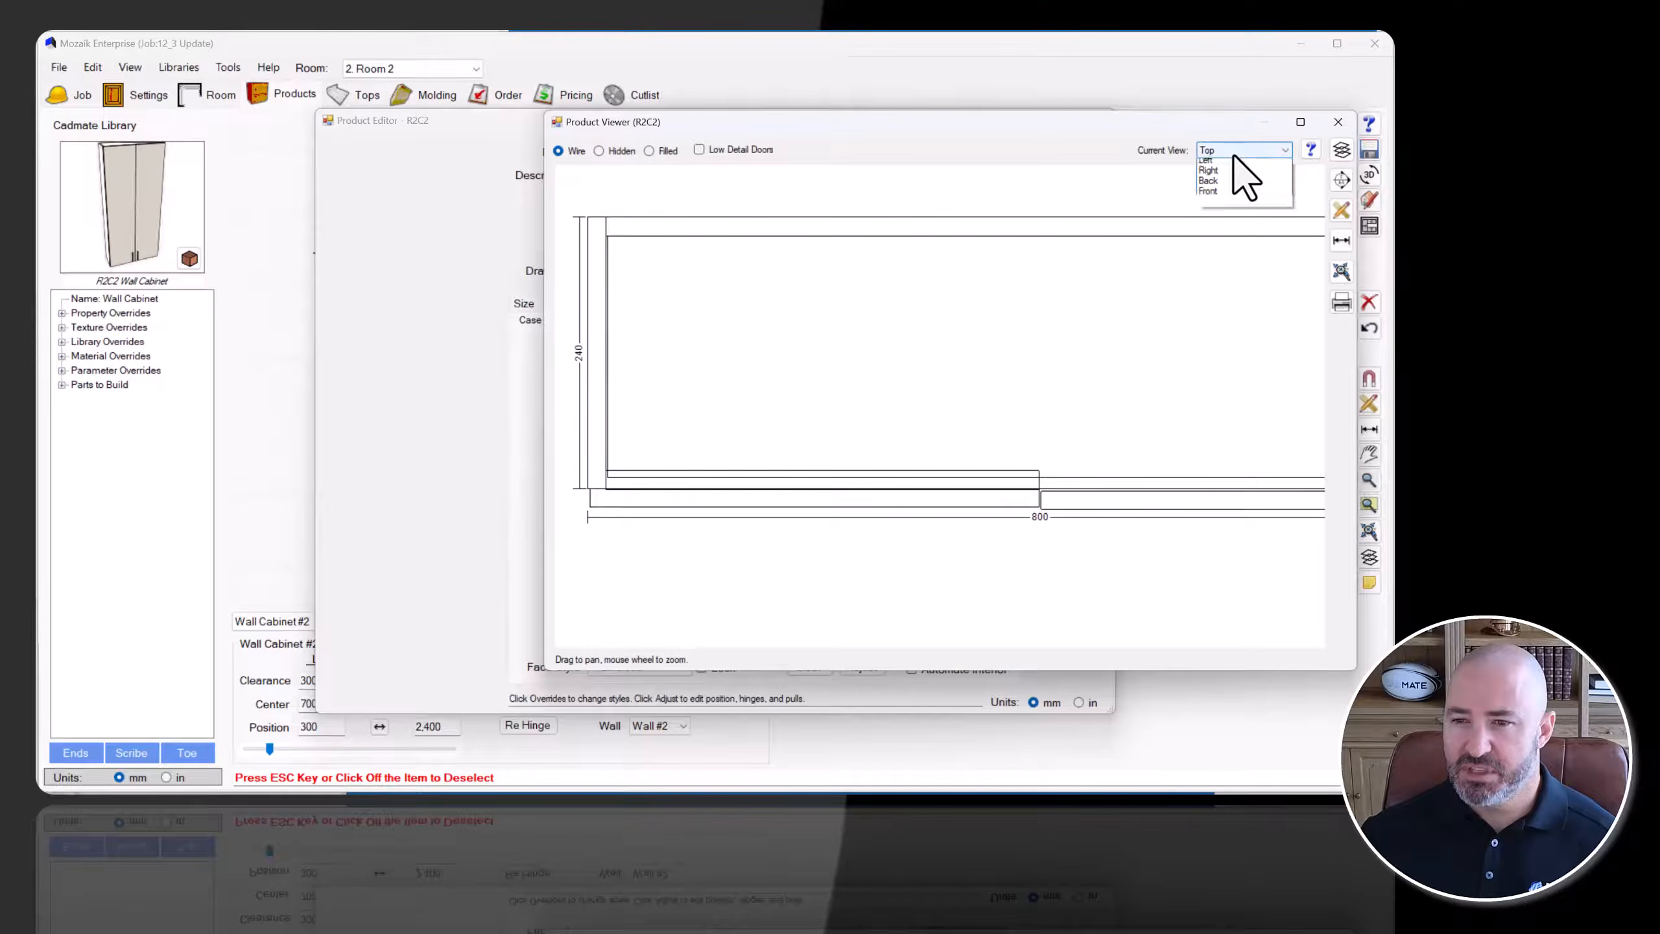
{"action": "left_click", "coordinate": [1224, 174]}
{"action": "scroll", "coordinate": [989, 175], "scroll_direction": "up", "scroll_amount": 5}
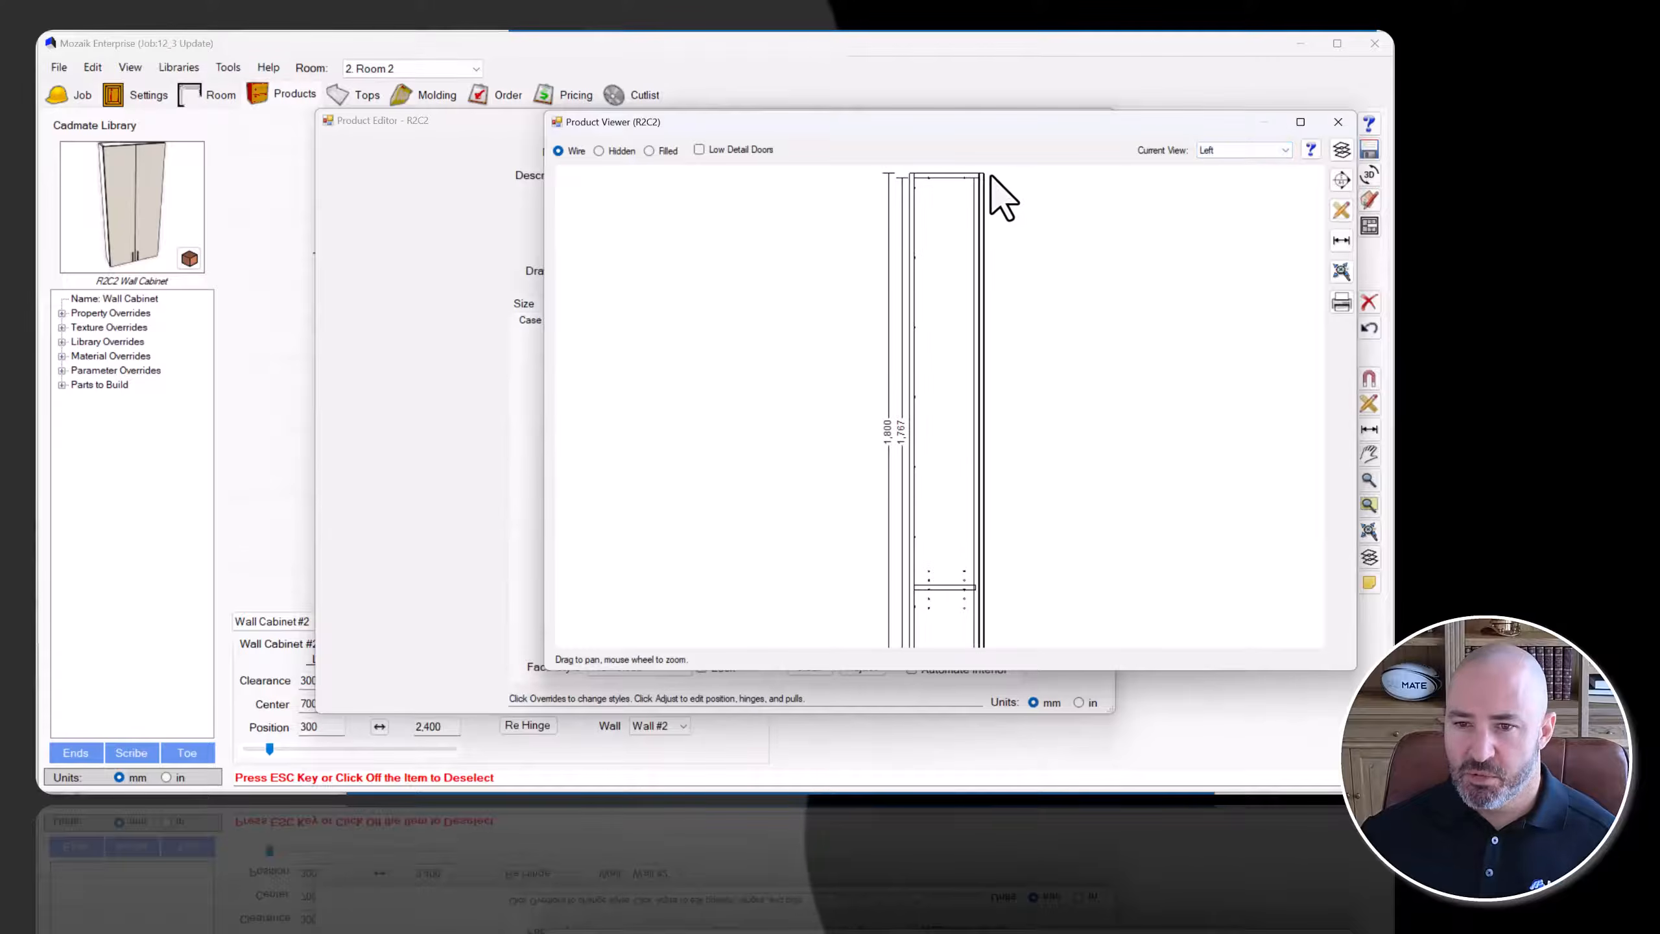
{"action": "scroll", "coordinate": [984, 192], "scroll_direction": "up", "scroll_amount": 3}
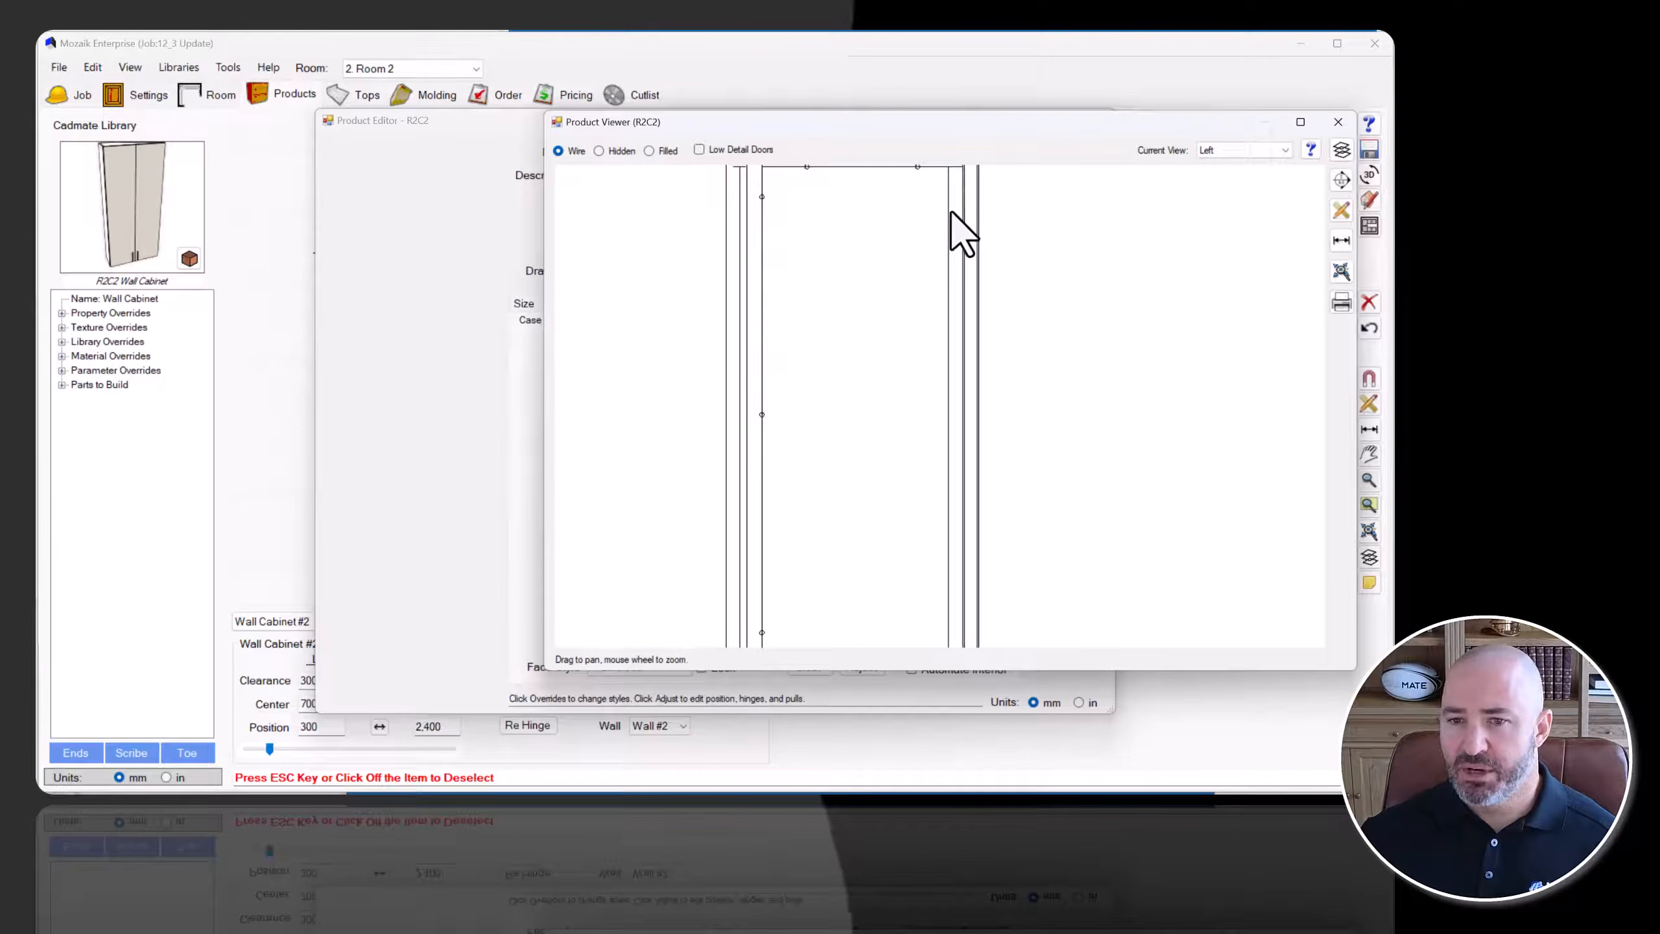
Return to the Perspective view to examine the centre hinge drilling beside the panel, and close the product viewer.
{"action": "left_click", "coordinate": [1217, 149]}
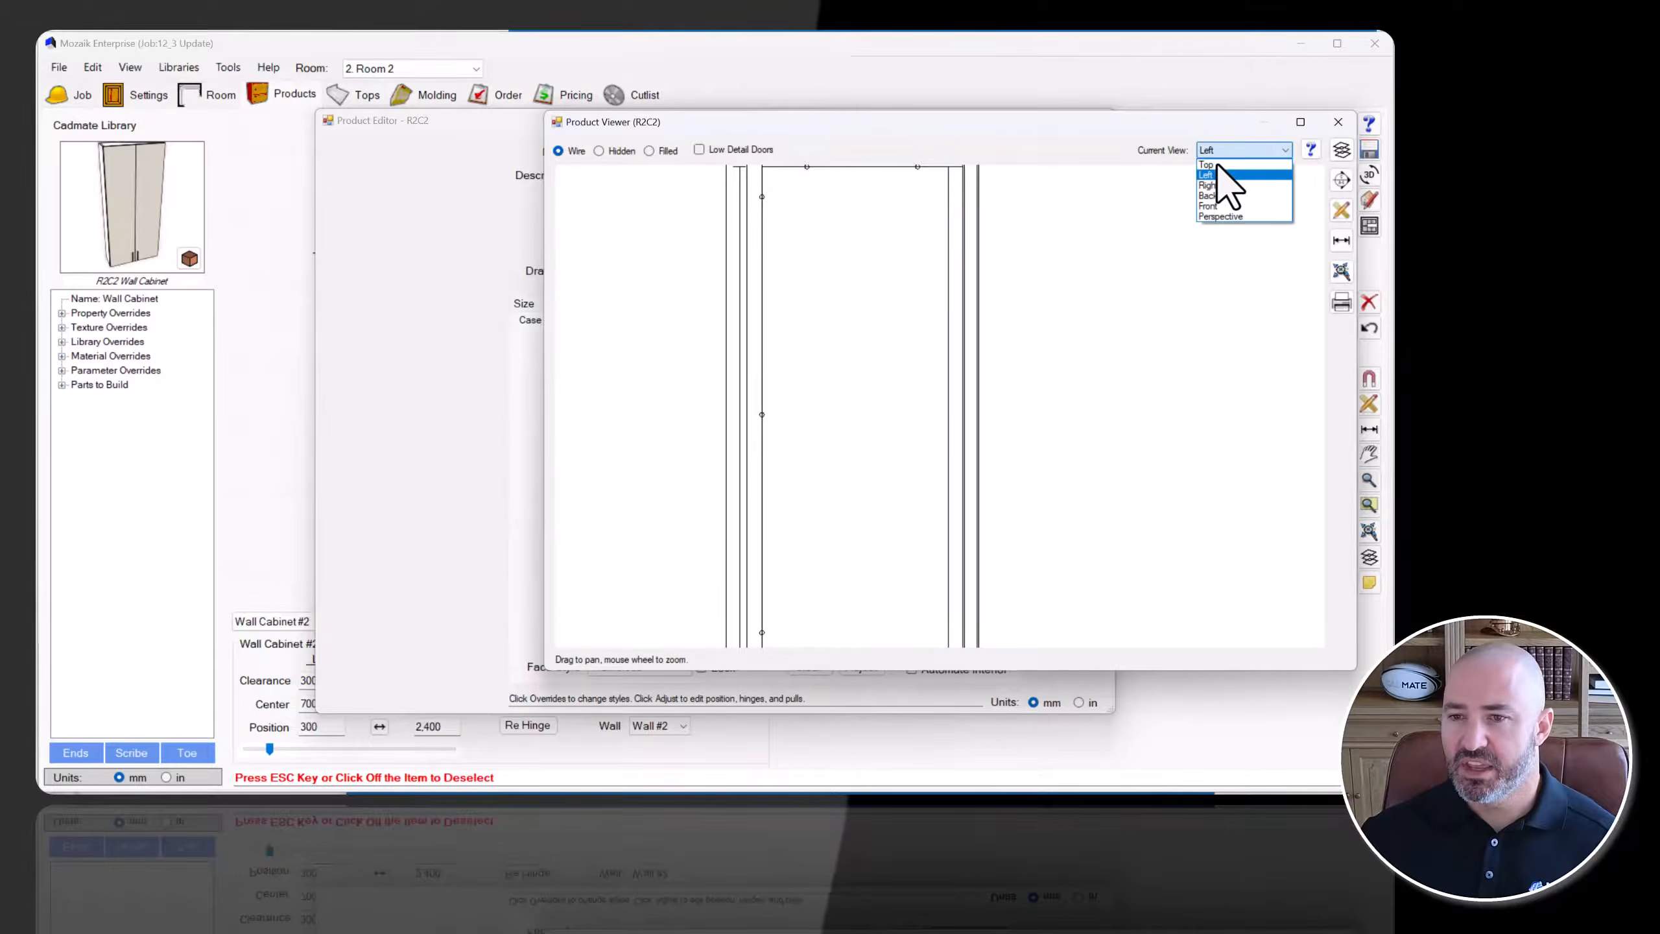
{"action": "left_click", "coordinate": [1215, 216]}
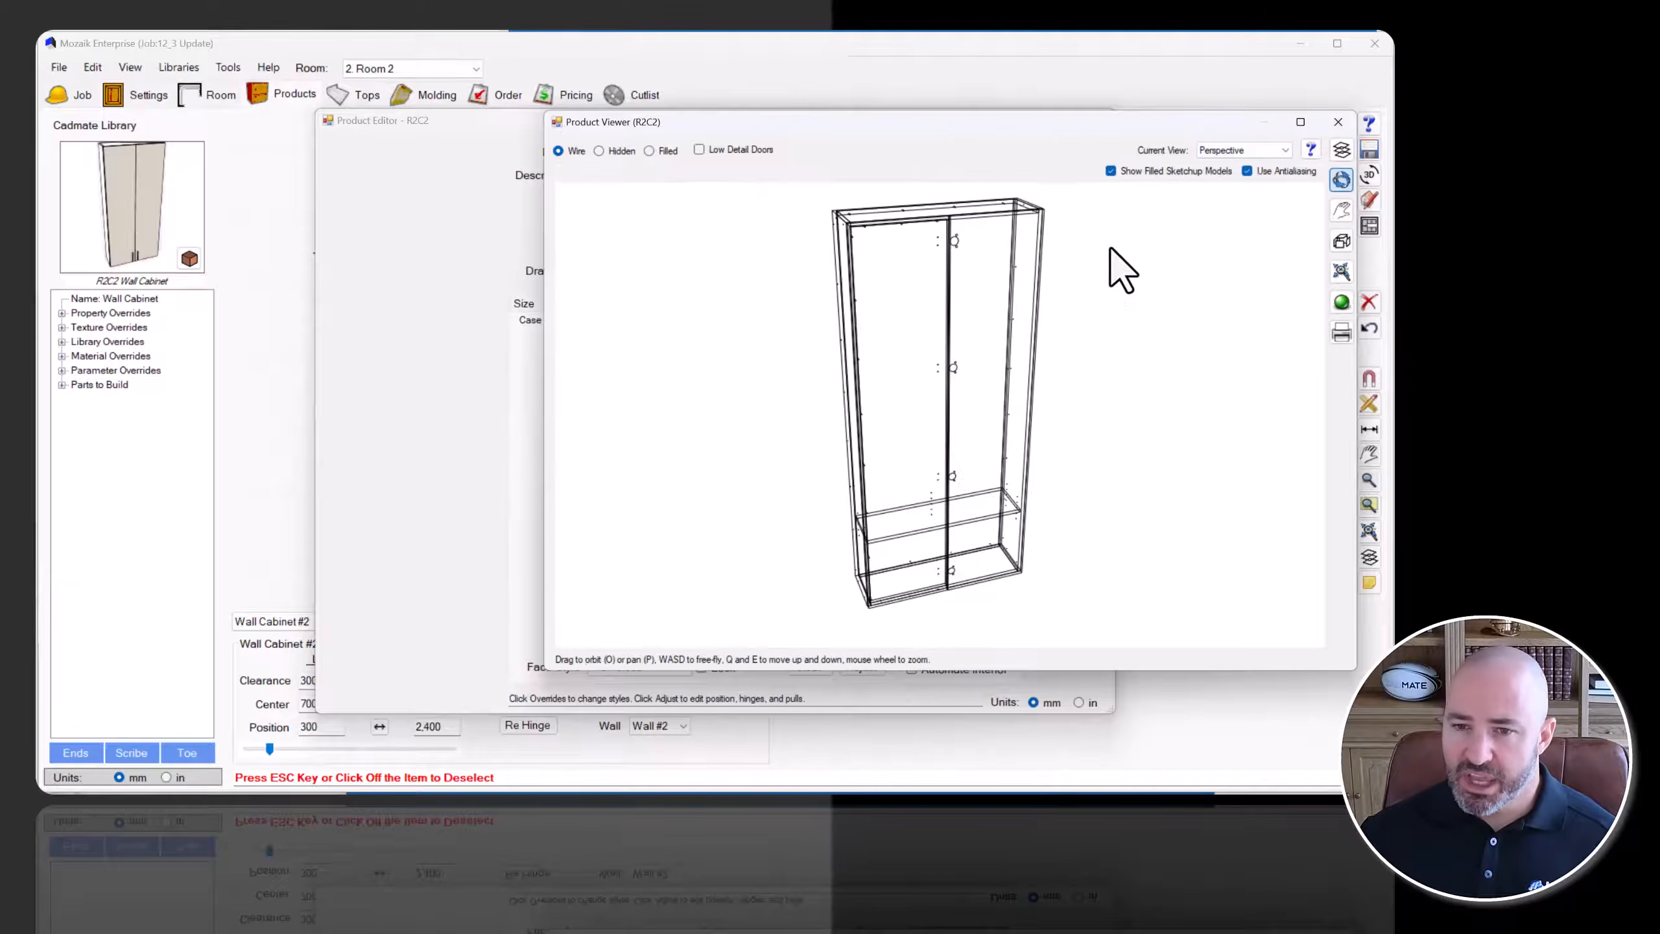
{"action": "left_click_drag", "start_coordinate": [870, 299], "coordinate": [928, 271]}
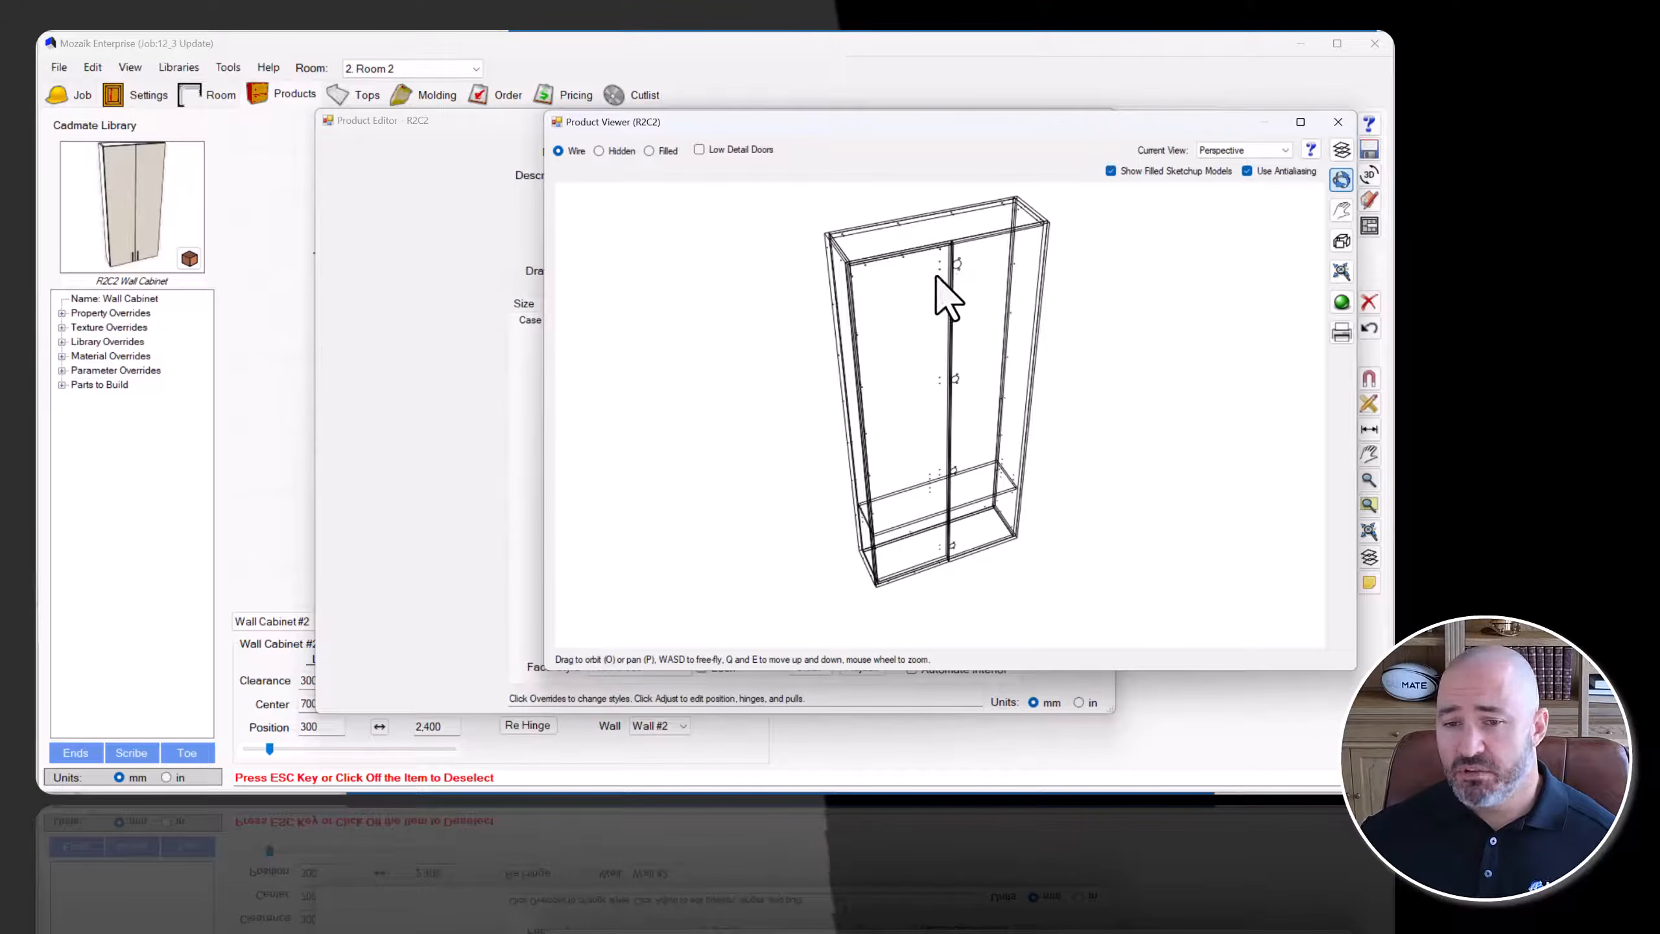
{"action": "left_click", "coordinate": [1337, 123]}
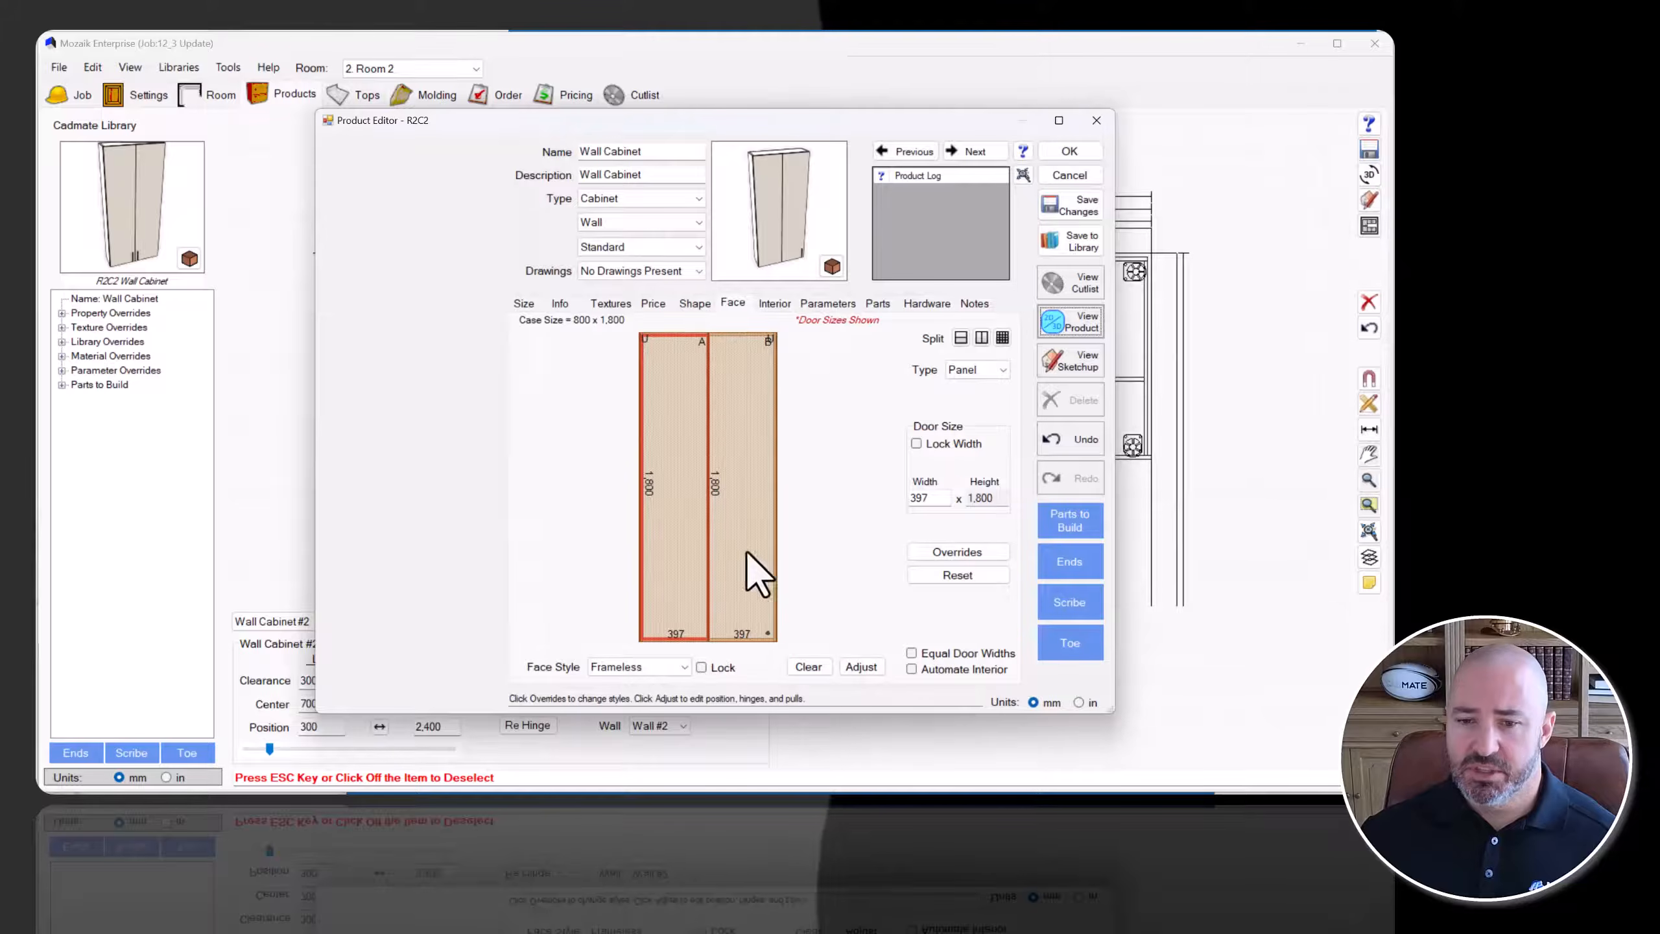
Set the right Sub-panel Reveal of the wall cabinet's left panel to -100 mm and accept the opening options.
{"action": "left_click", "coordinate": [859, 667]}
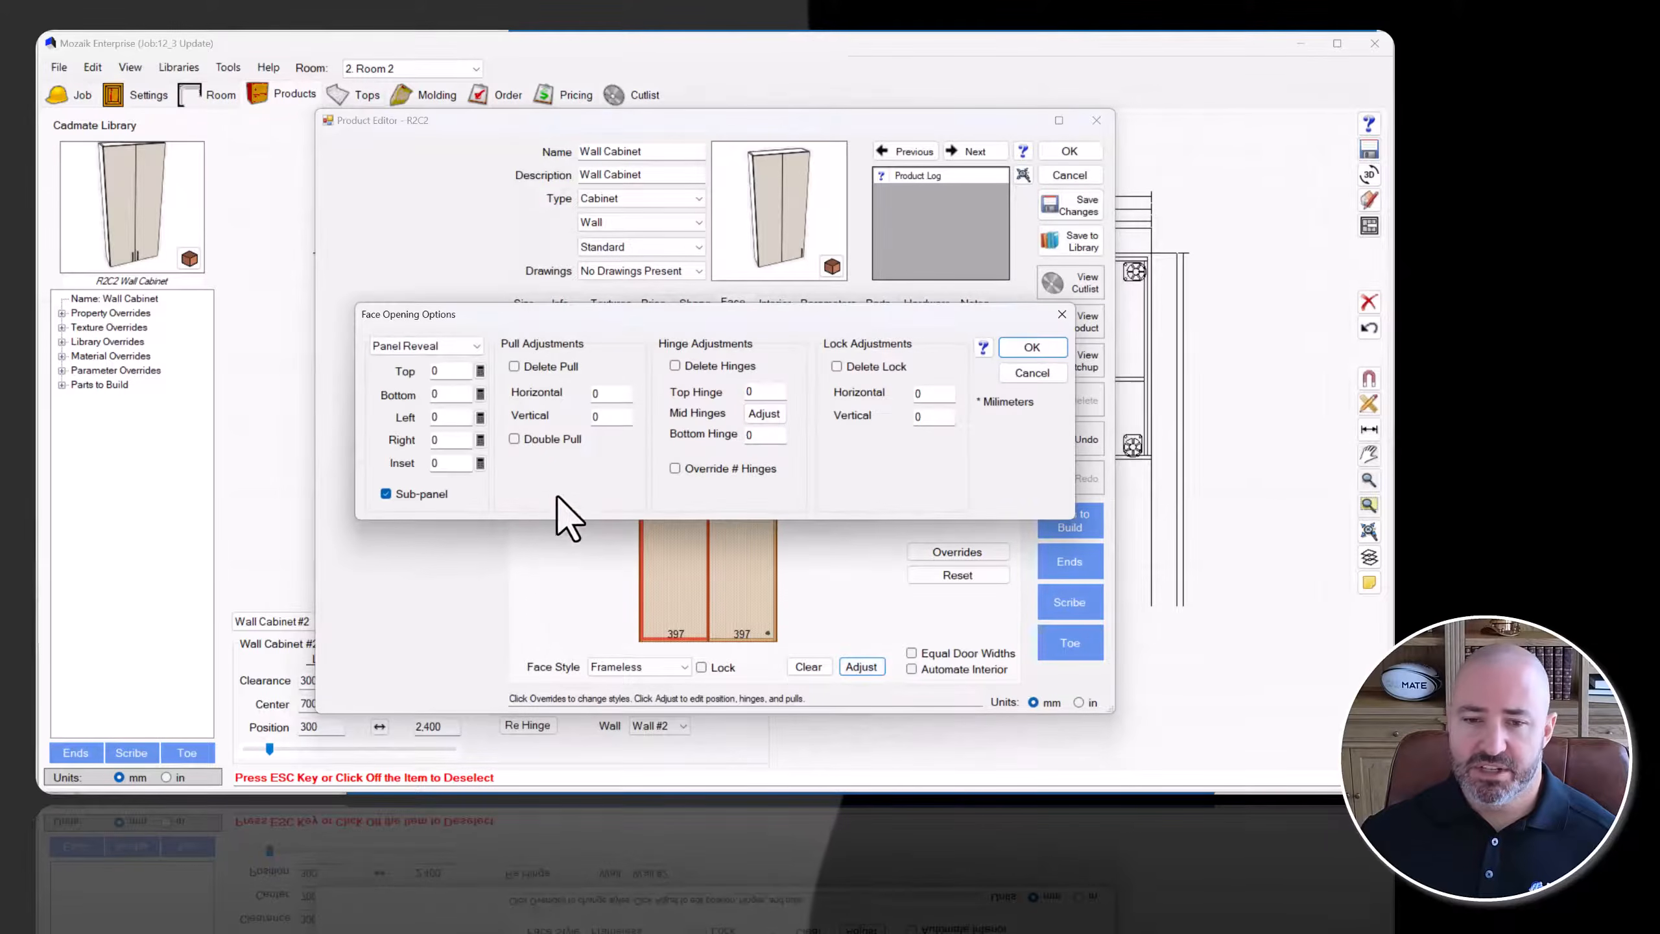
{"action": "left_click", "coordinate": [461, 347]}
{"action": "left_click", "coordinate": [459, 372]}
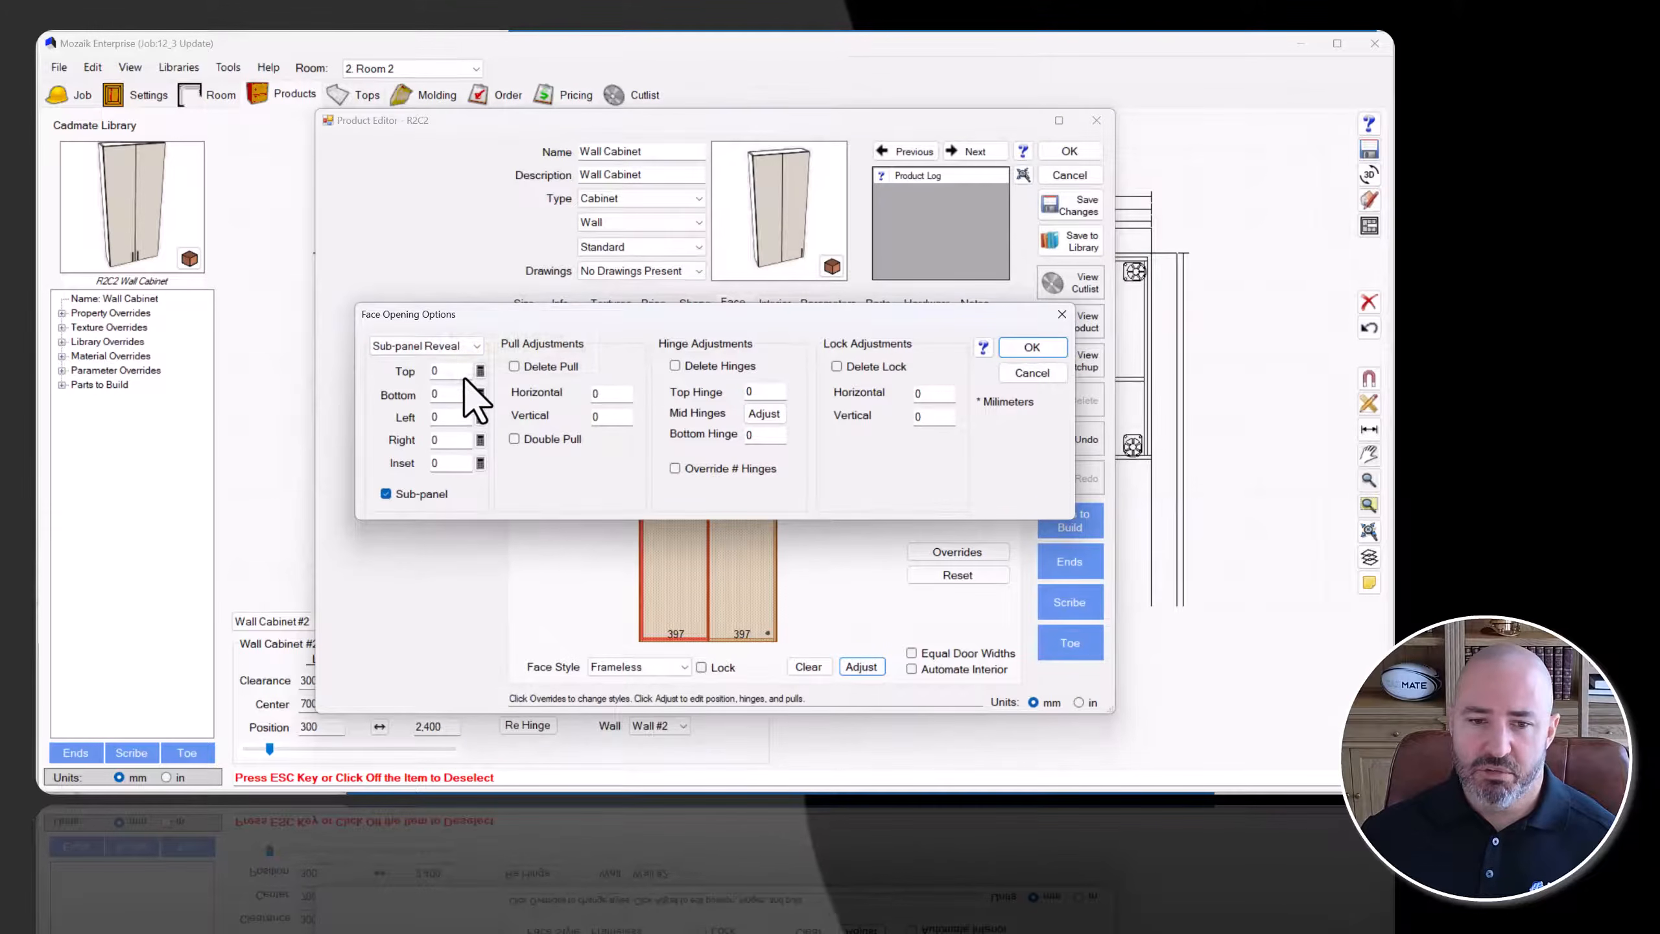
{"action": "left_click", "coordinate": [450, 438]}
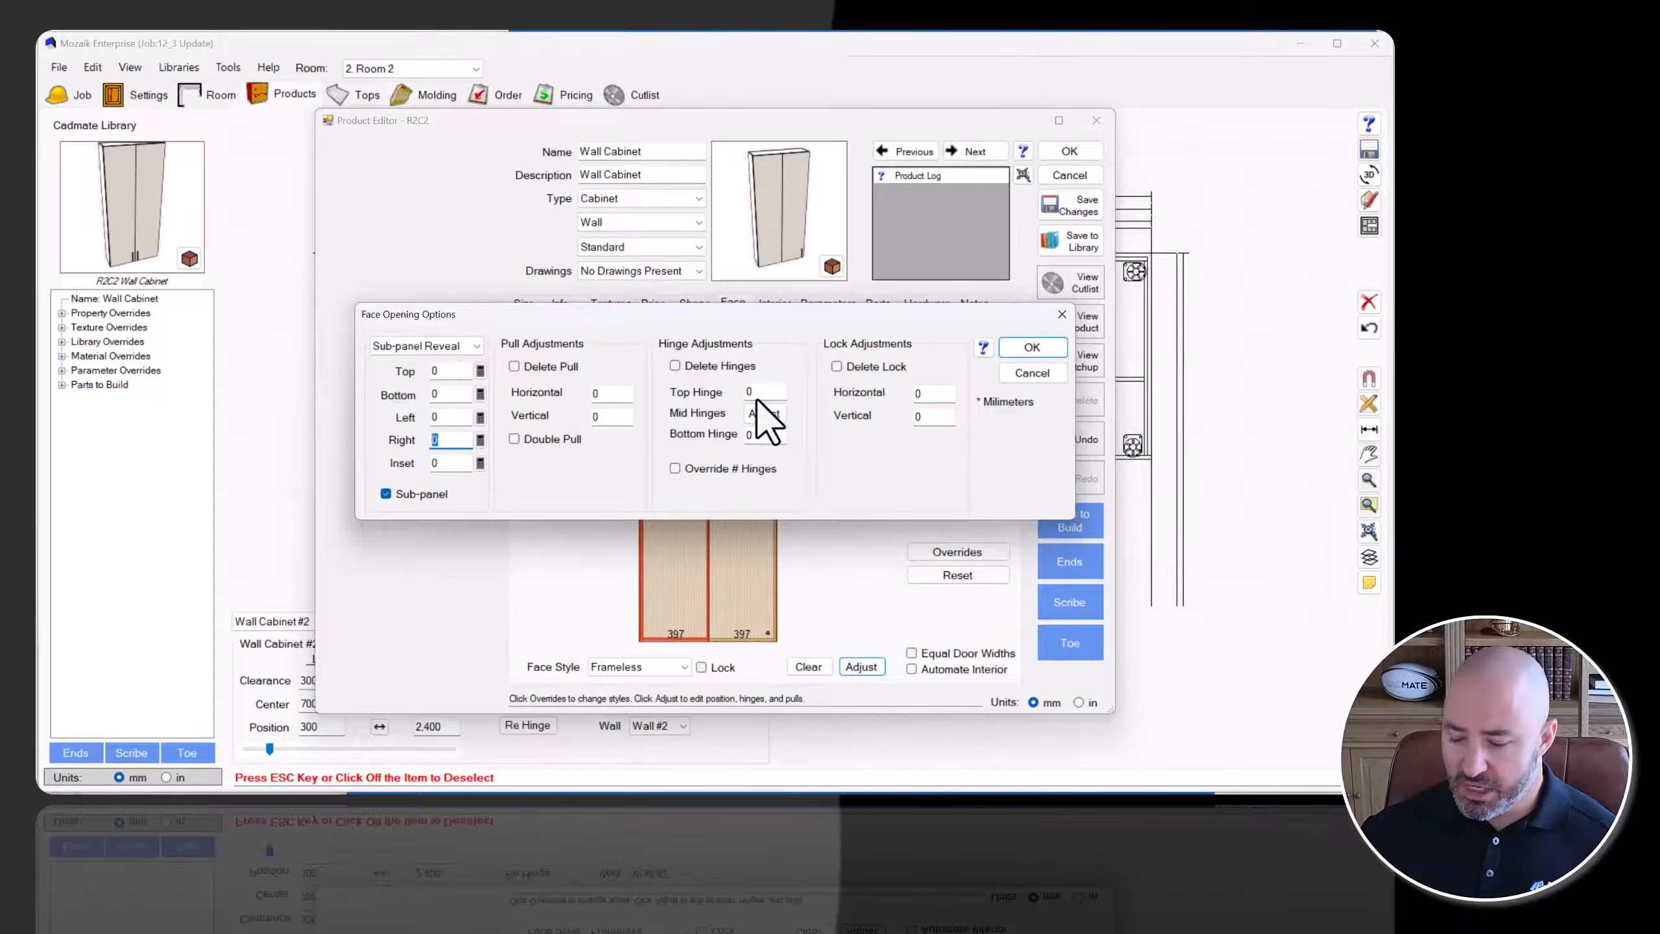
{"action": "type", "text": "-"}
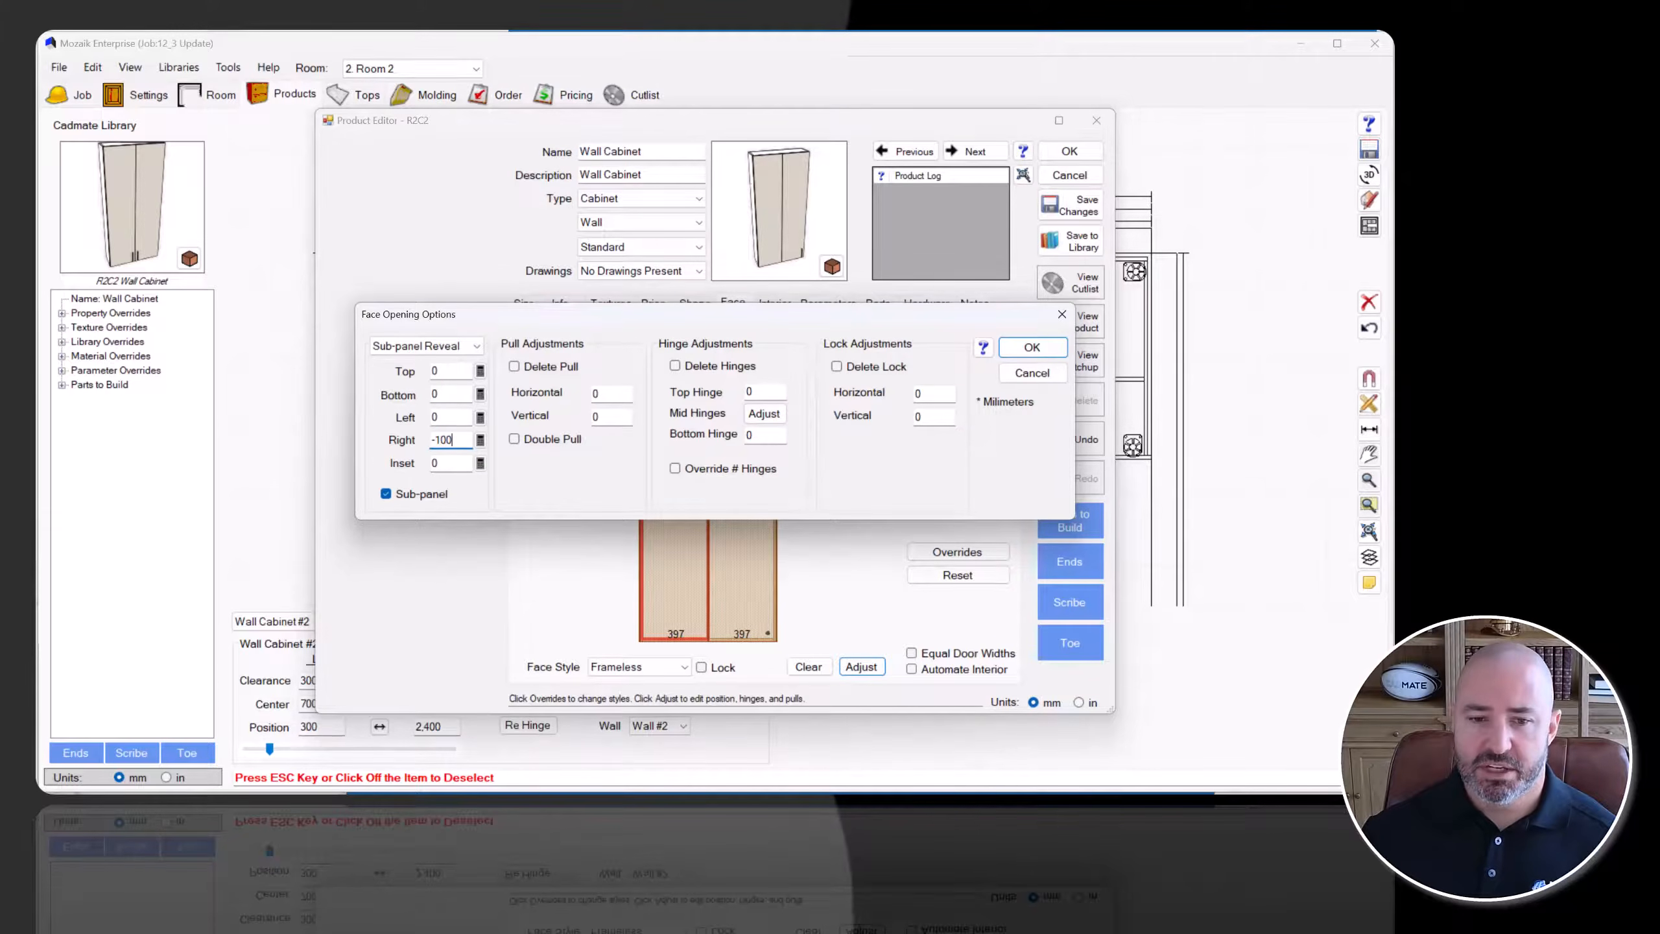
{"action": "type", "text": "100"}
{"action": "key", "text": "Return"}
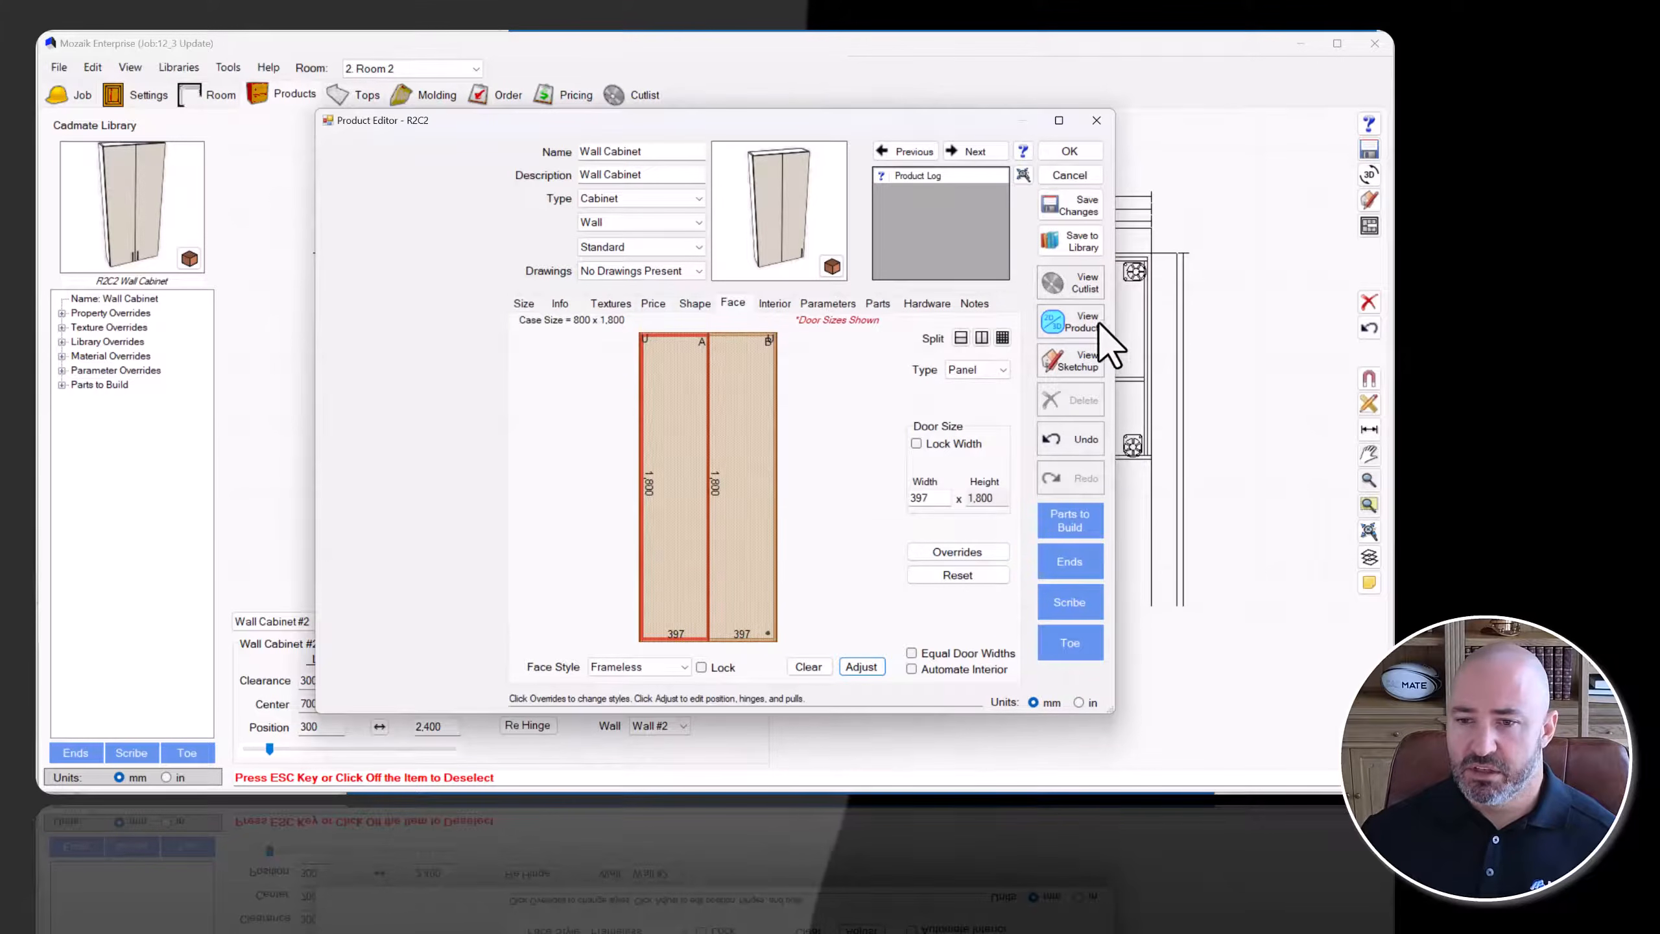
Examine the extended sub-panel and hinge drilling on the wall cabinet in 3D, and accept the cabinet's edits in the product editor.
{"action": "left_click", "coordinate": [1081, 323]}
{"action": "left_click_drag", "start_coordinate": [1080, 327], "coordinate": [915, 306]}
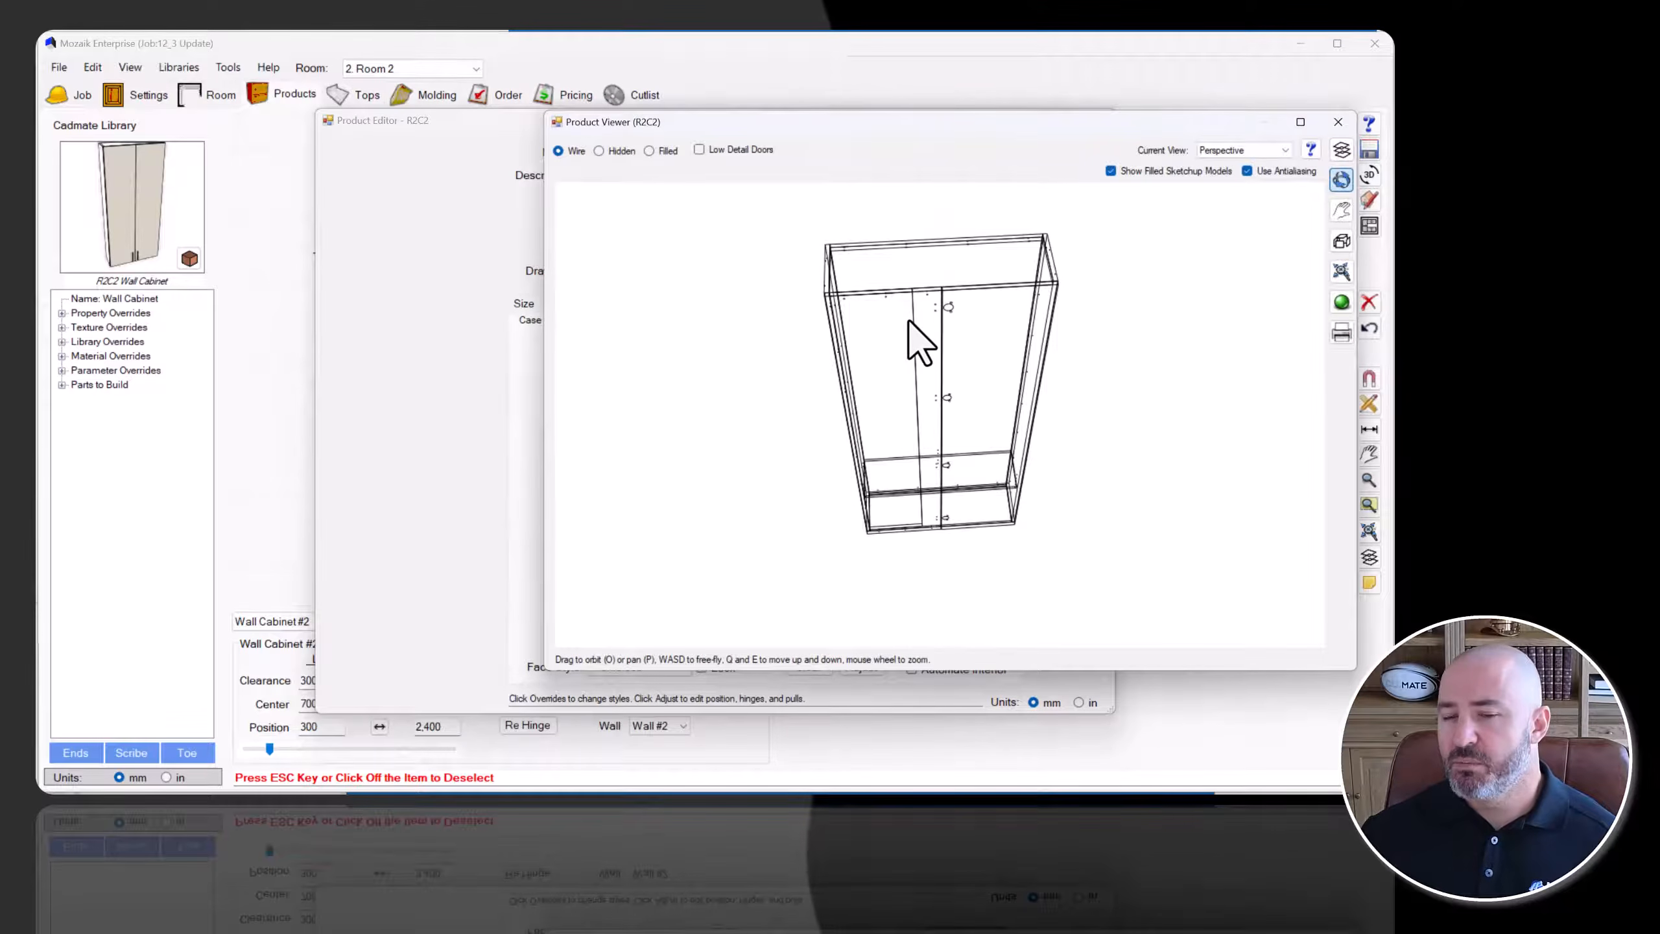
{"action": "mouse_move", "coordinate": [910, 323]}
{"action": "left_mouse_down"}
{"action": "mouse_move", "coordinate": [934, 352]}
{"action": "mouse_move", "coordinate": [953, 322]}
{"action": "mouse_move", "coordinate": [911, 339]}
{"action": "left_mouse_up"}
{"action": "scroll", "coordinate": [941, 367], "scroll_direction": "up", "scroll_amount": 5}
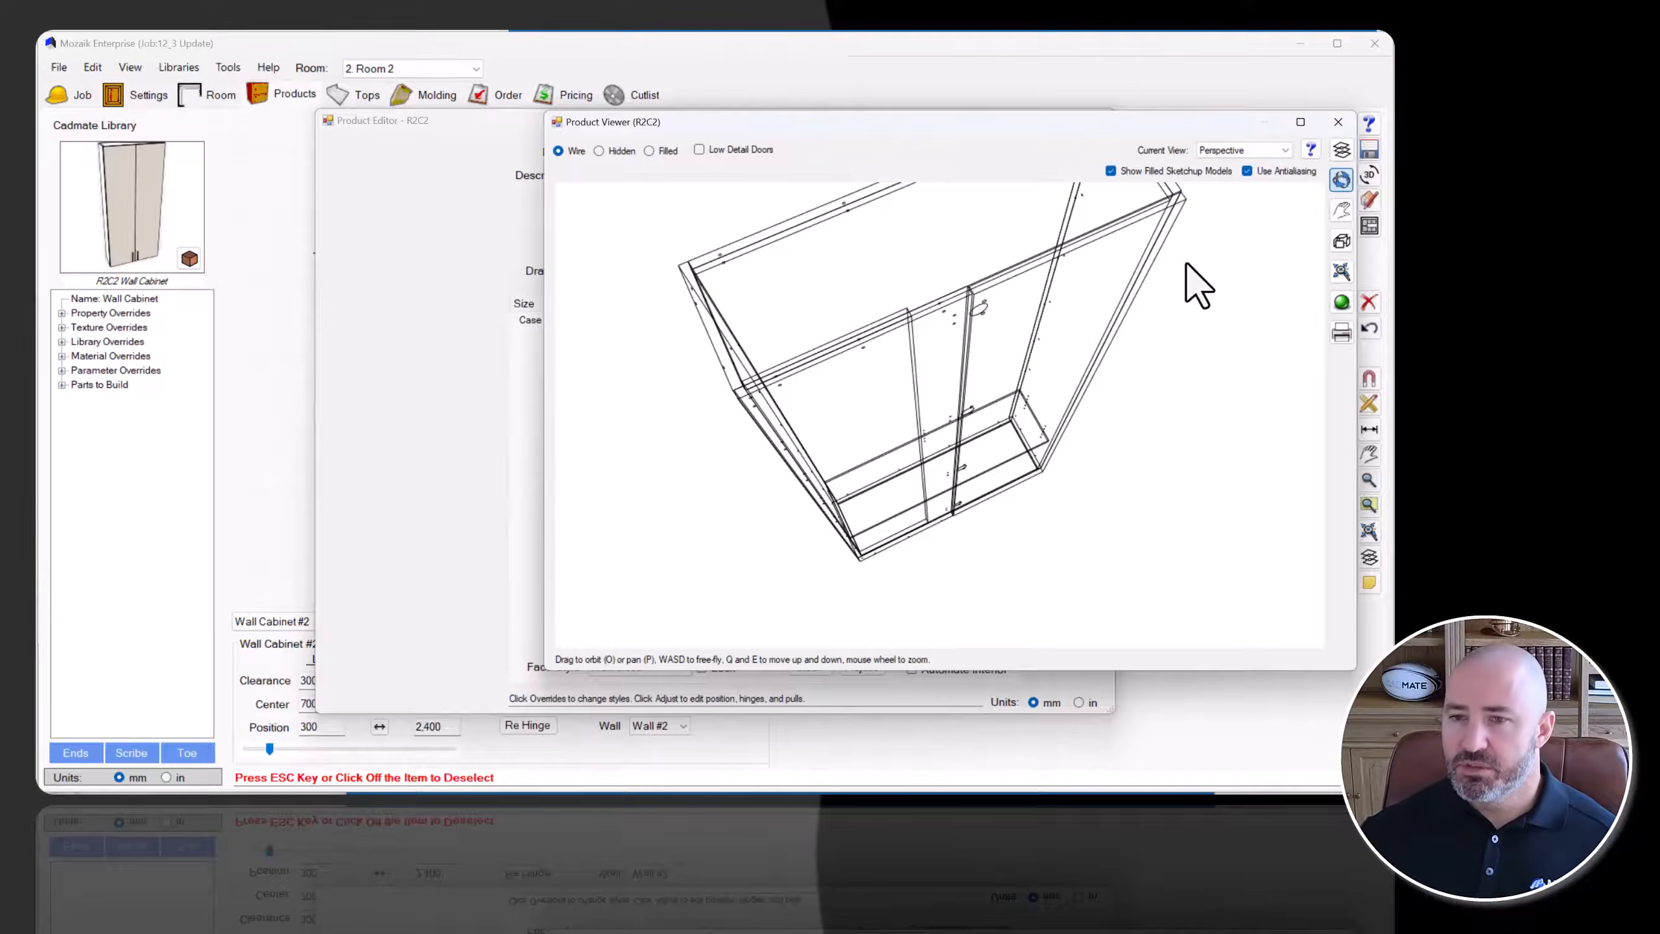
{"action": "left_click", "coordinate": [1342, 149]}
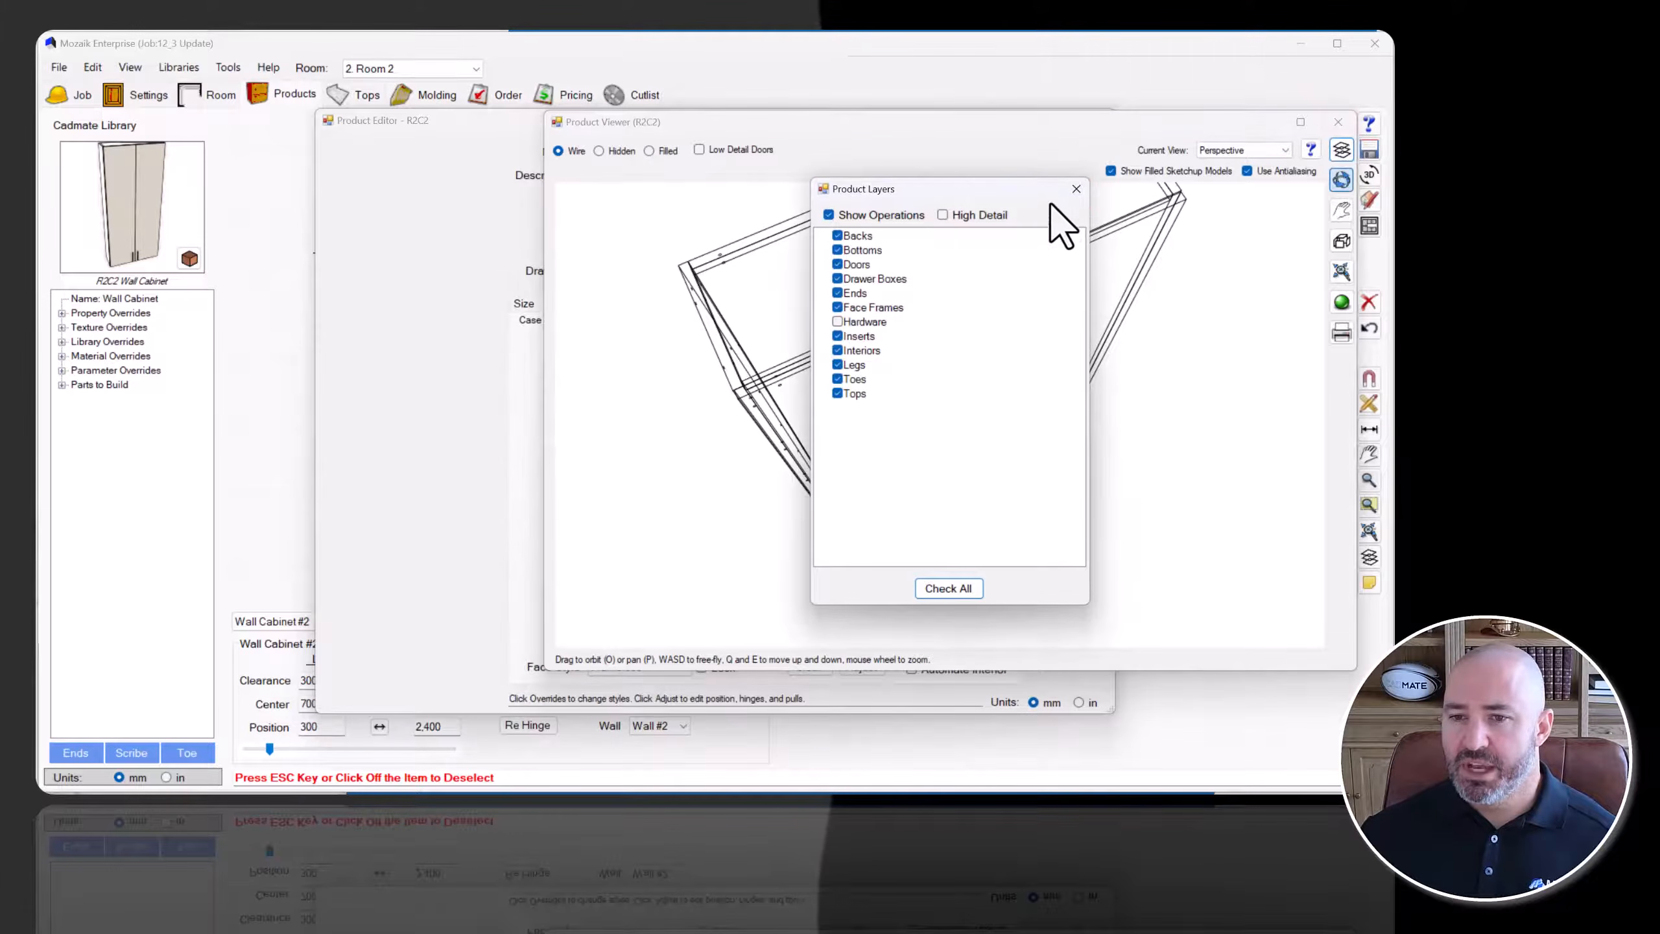
{"action": "left_click", "coordinate": [1075, 188]}
{"action": "left_click", "coordinate": [1336, 122]}
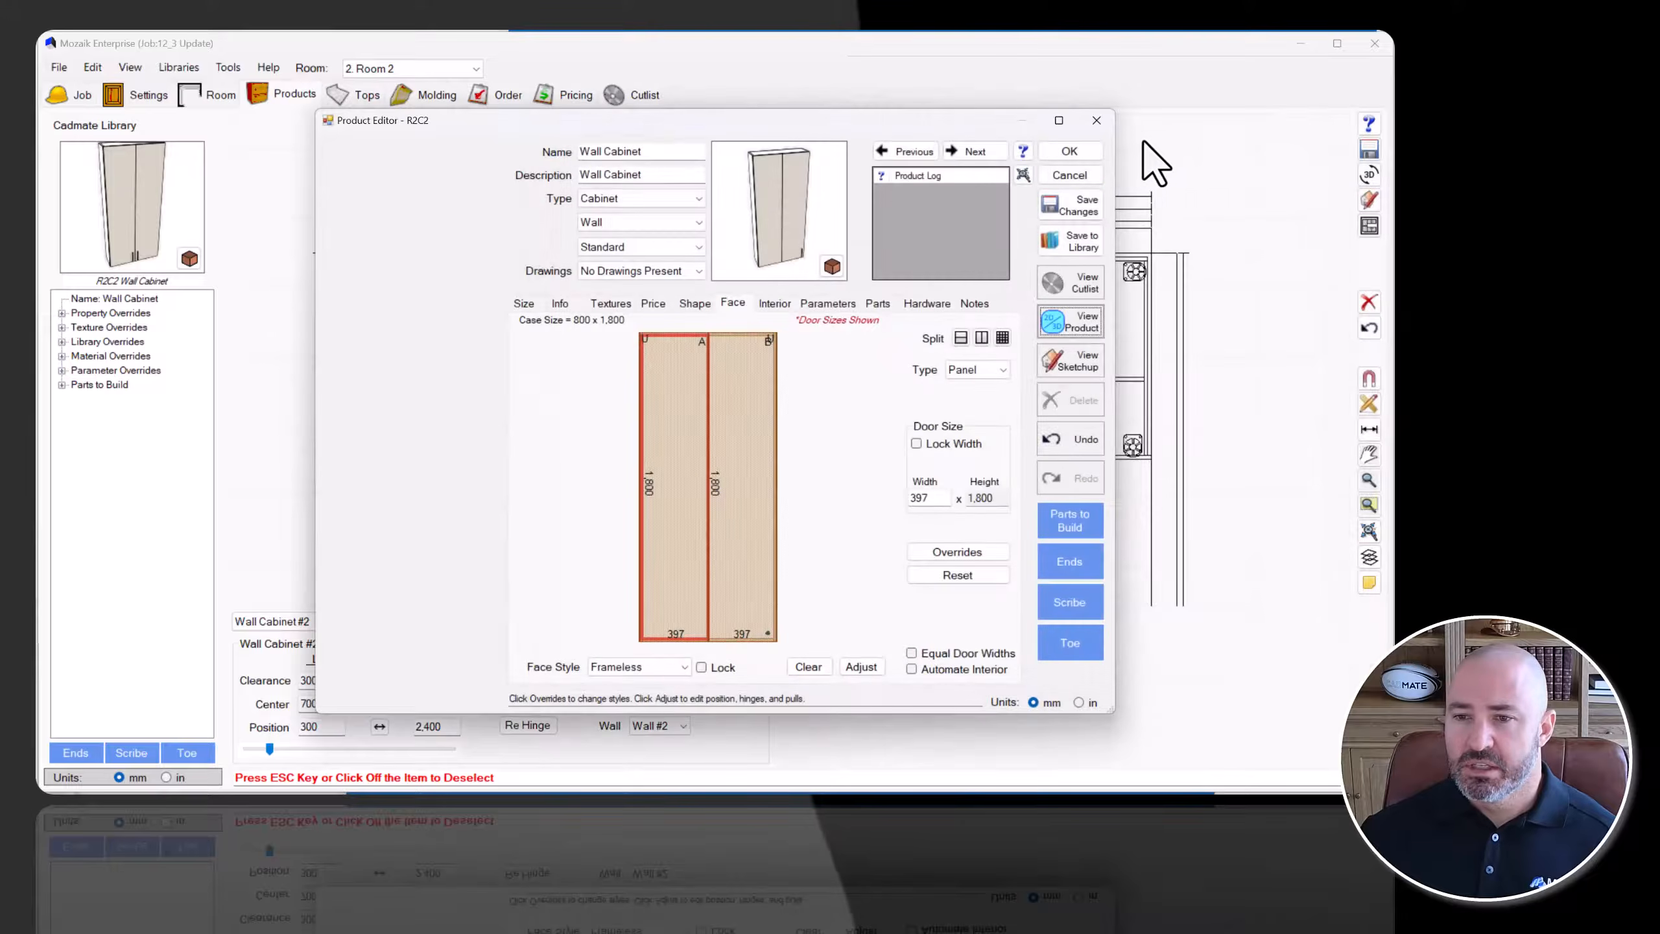
{"action": "left_click", "coordinate": [1081, 157]}
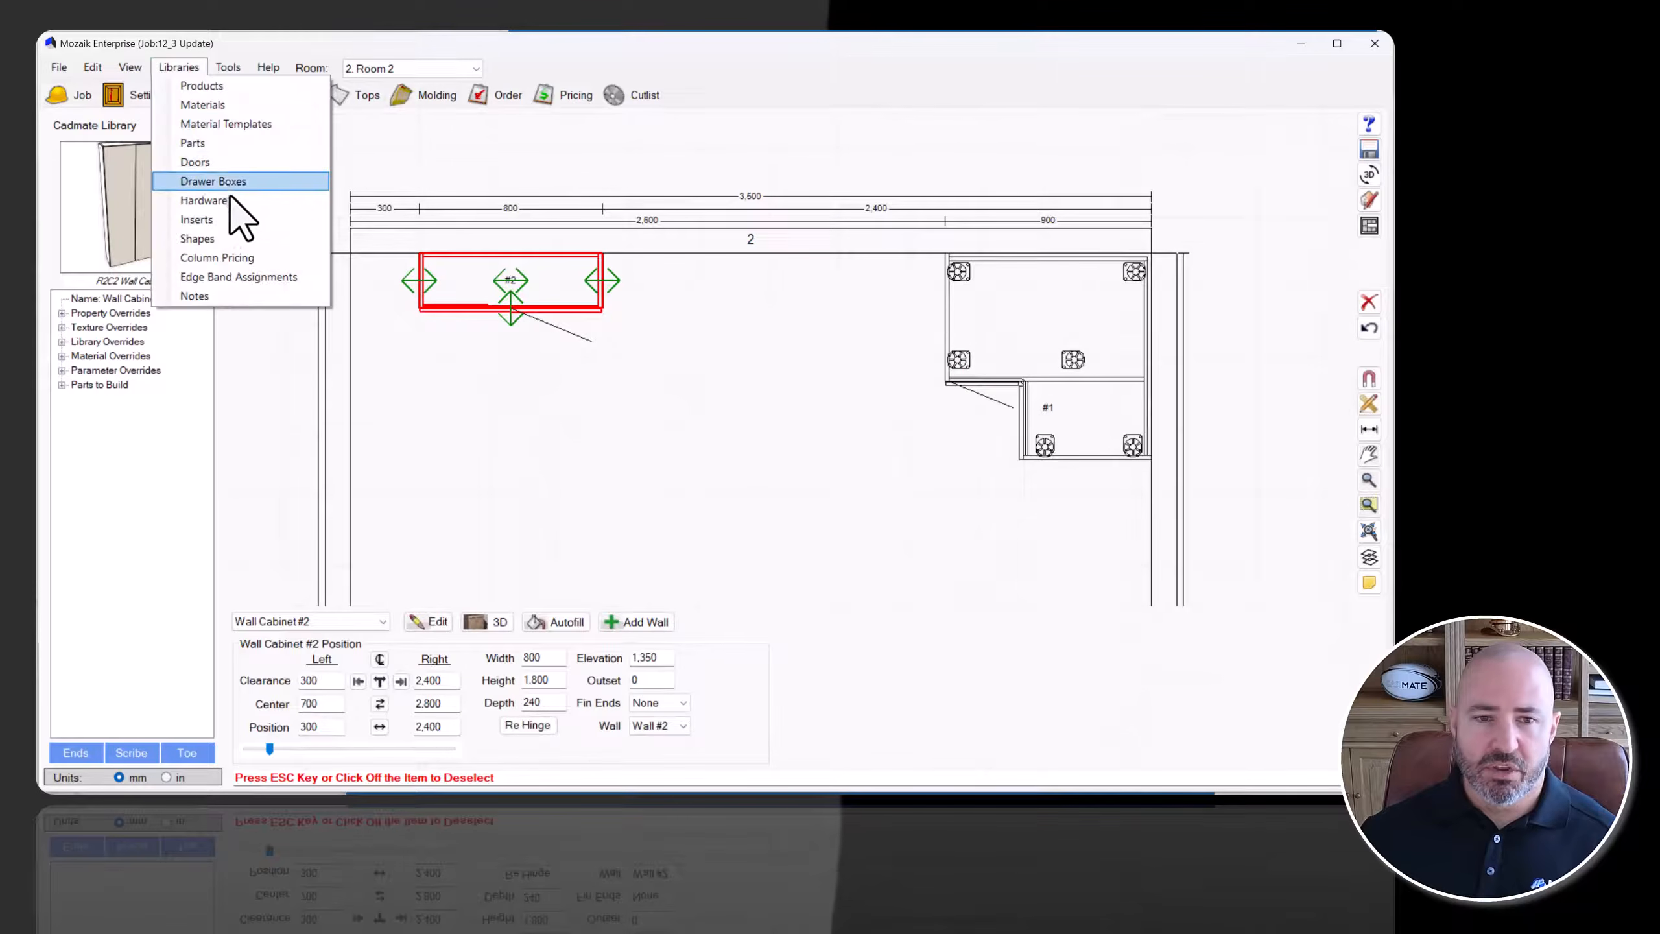
Open the 110 Degree hinge of the Blumotion Clip Top (AUSNZ) range for editing in the hardware library.
{"action": "left_click", "coordinate": [228, 201]}
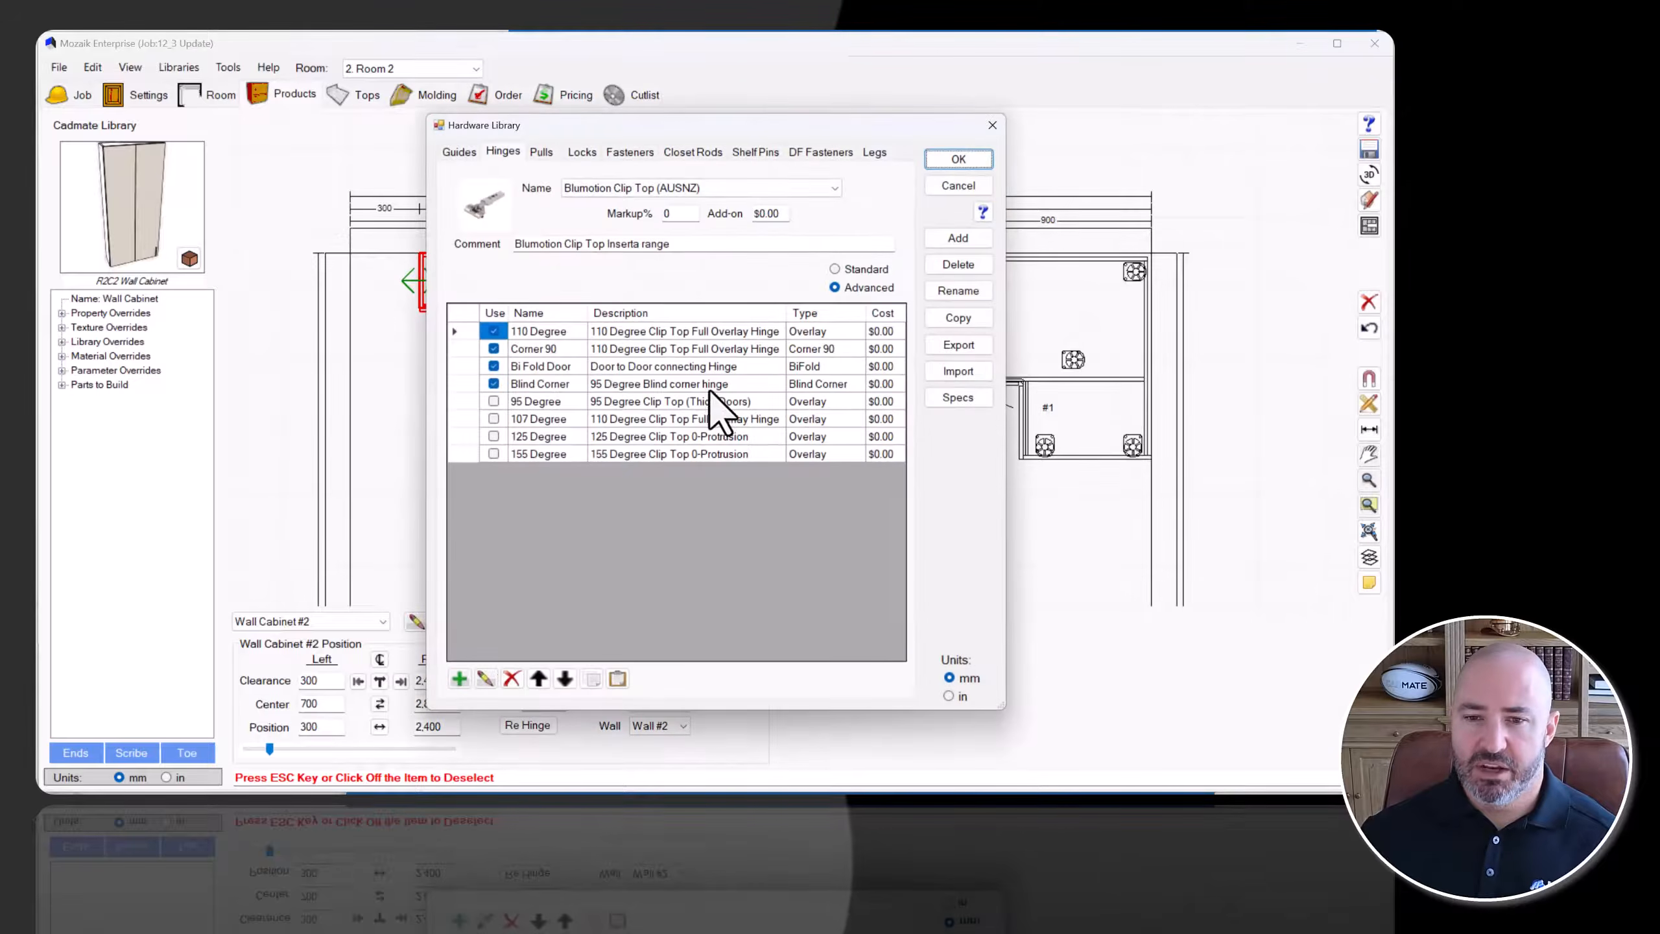
{"action": "left_click", "coordinate": [464, 332]}
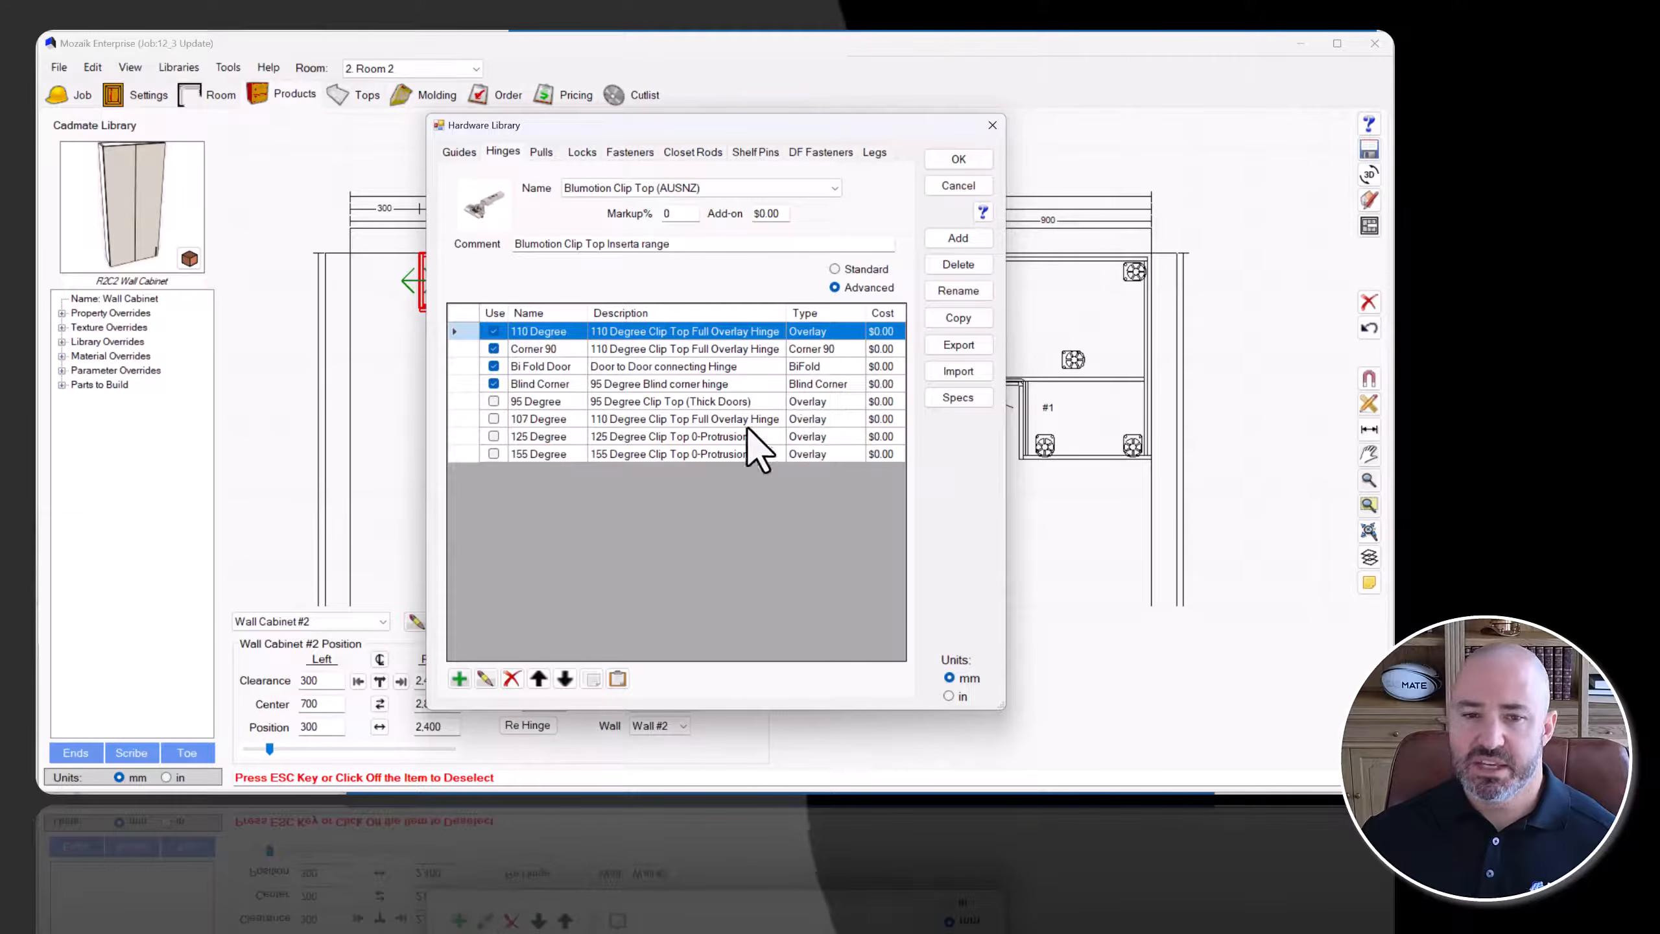
{"action": "left_click", "coordinate": [487, 679]}
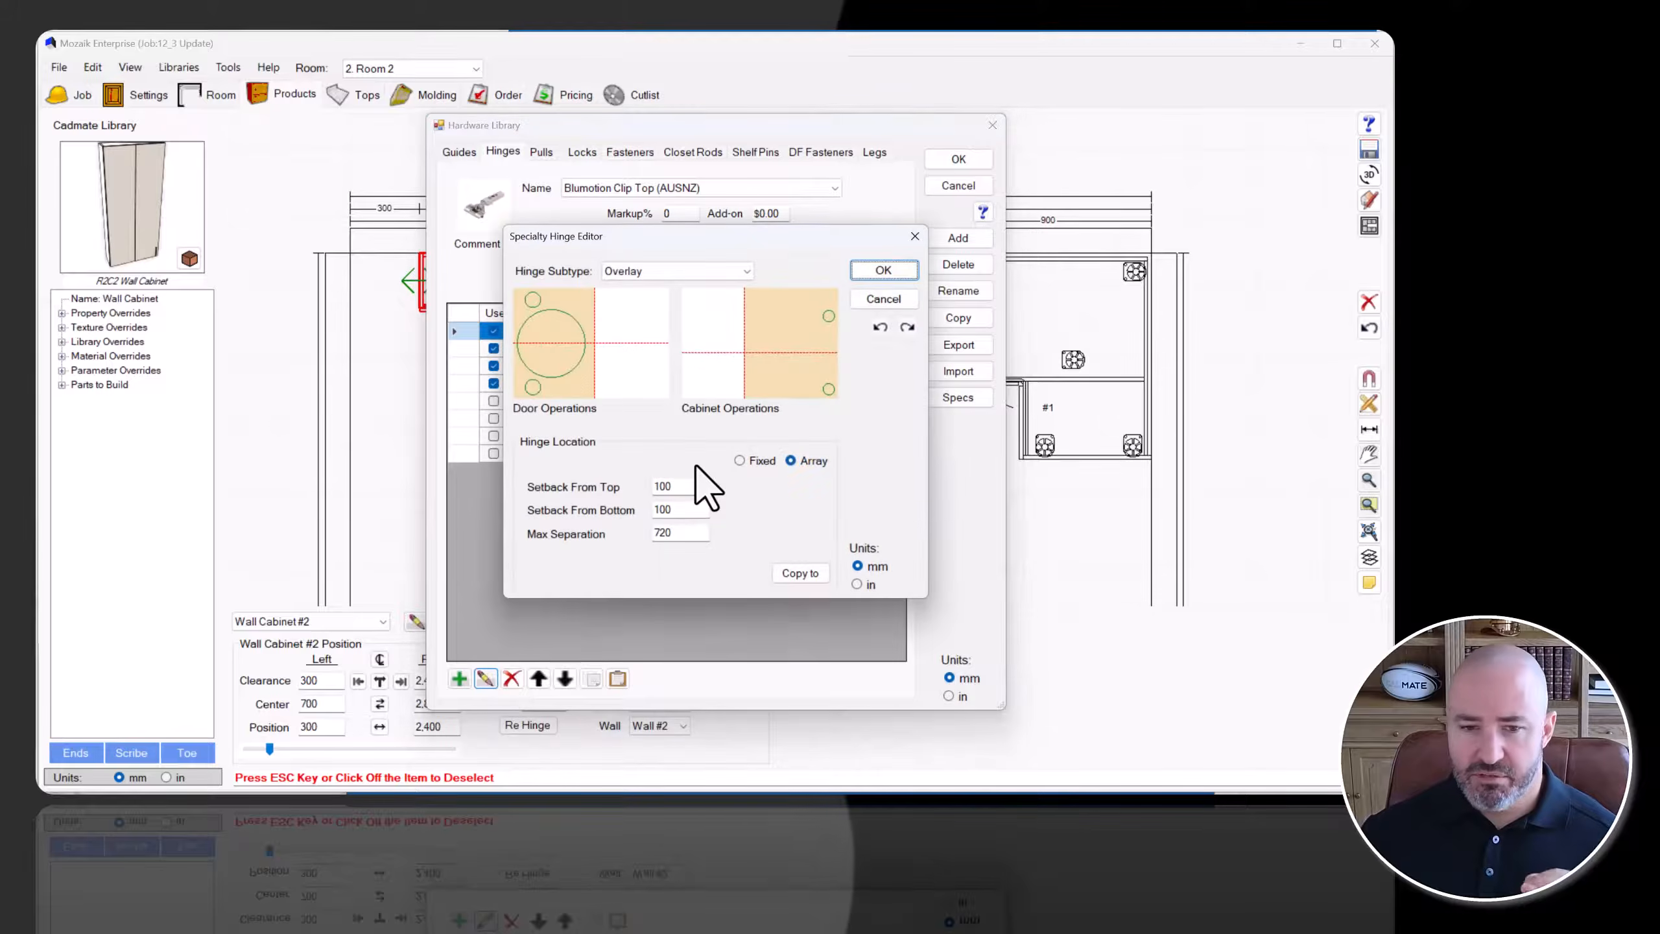
Compare the door and panel operations of the Blind Corner and Blind Corner Offset hinge subtypes, and leave the hardware library without saving.
{"action": "left_click", "coordinate": [684, 274]}
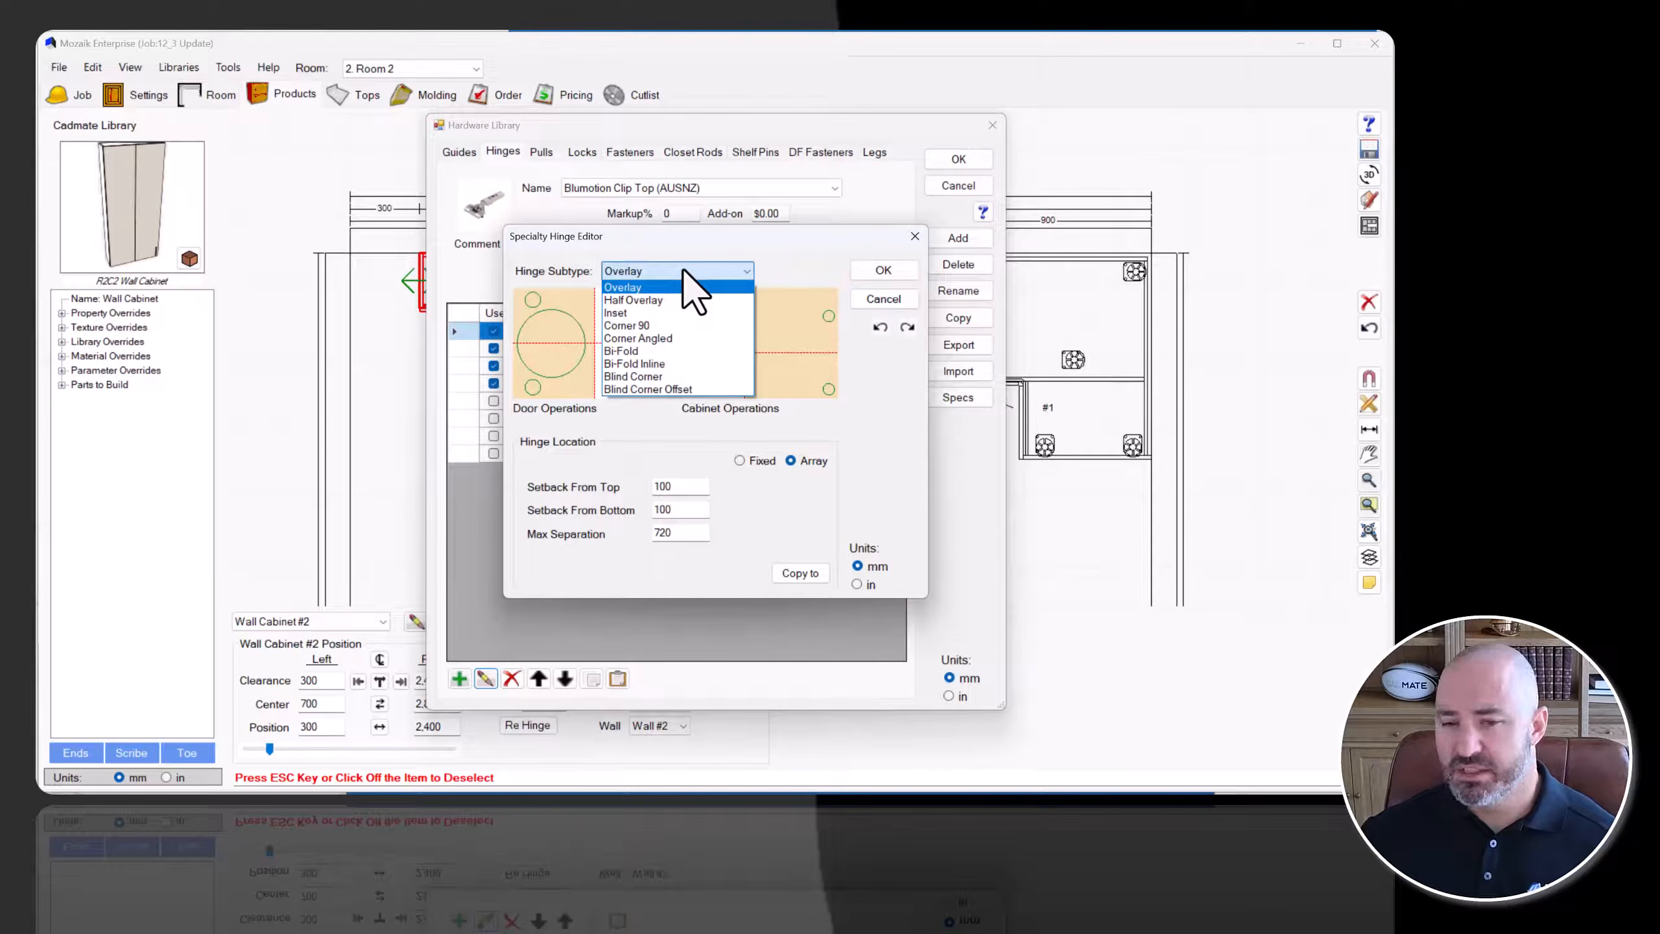
{"action": "left_click", "coordinate": [664, 376]}
{"action": "left_click", "coordinate": [658, 267]}
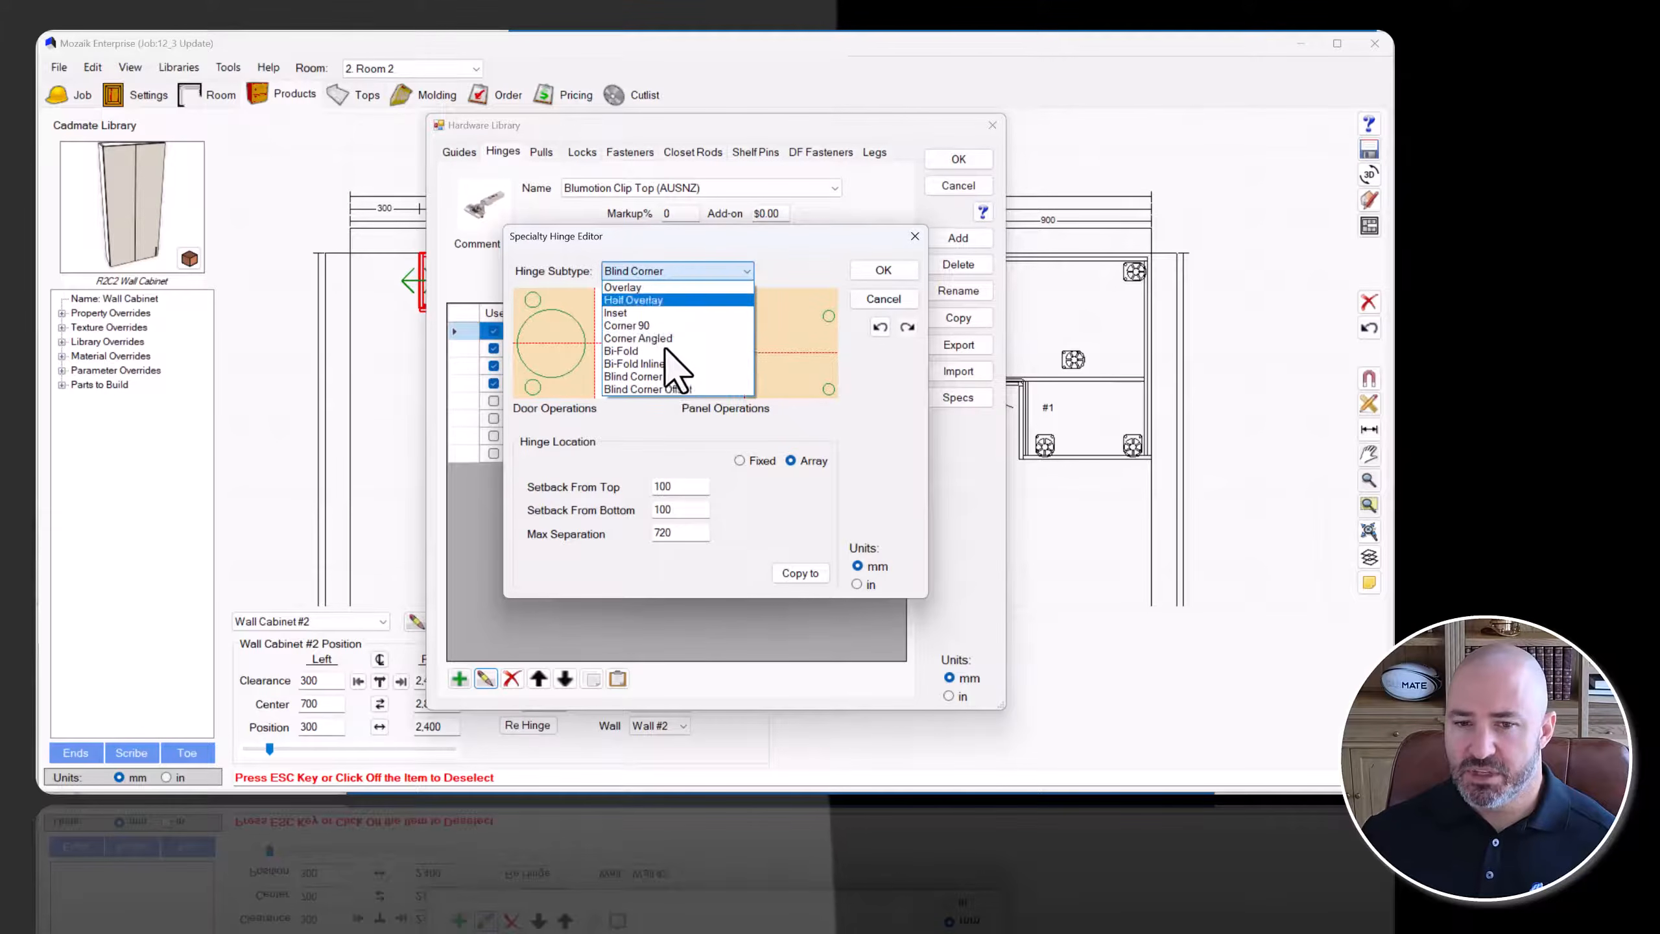
{"action": "left_click", "coordinate": [672, 387]}
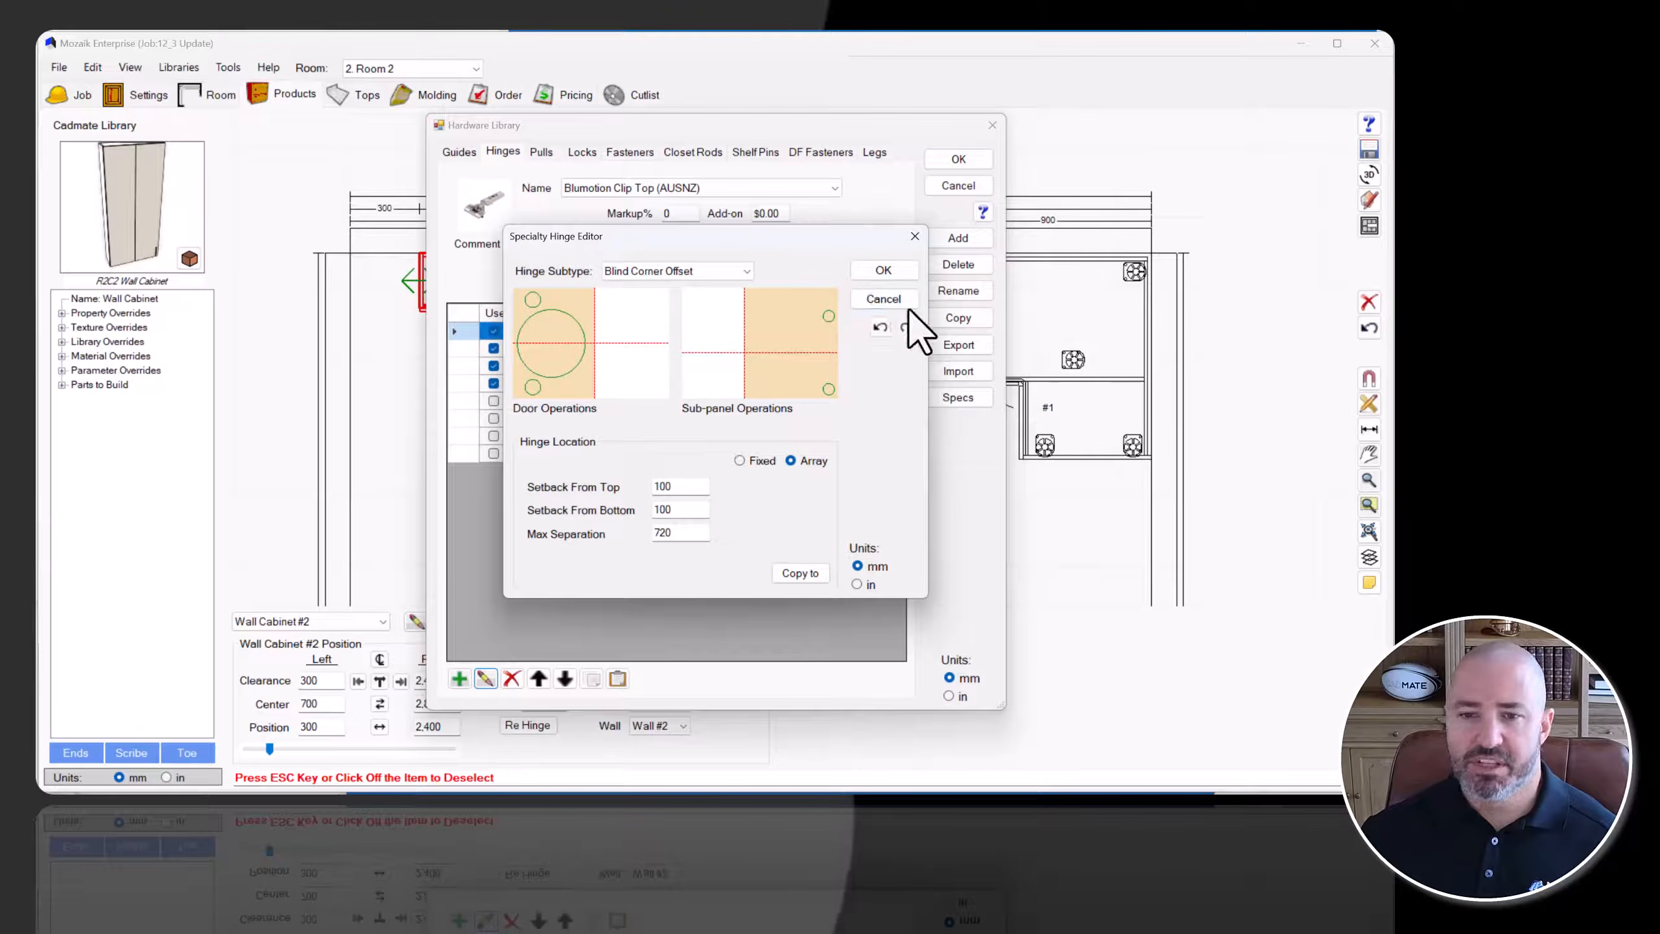
{"action": "left_click", "coordinate": [889, 299]}
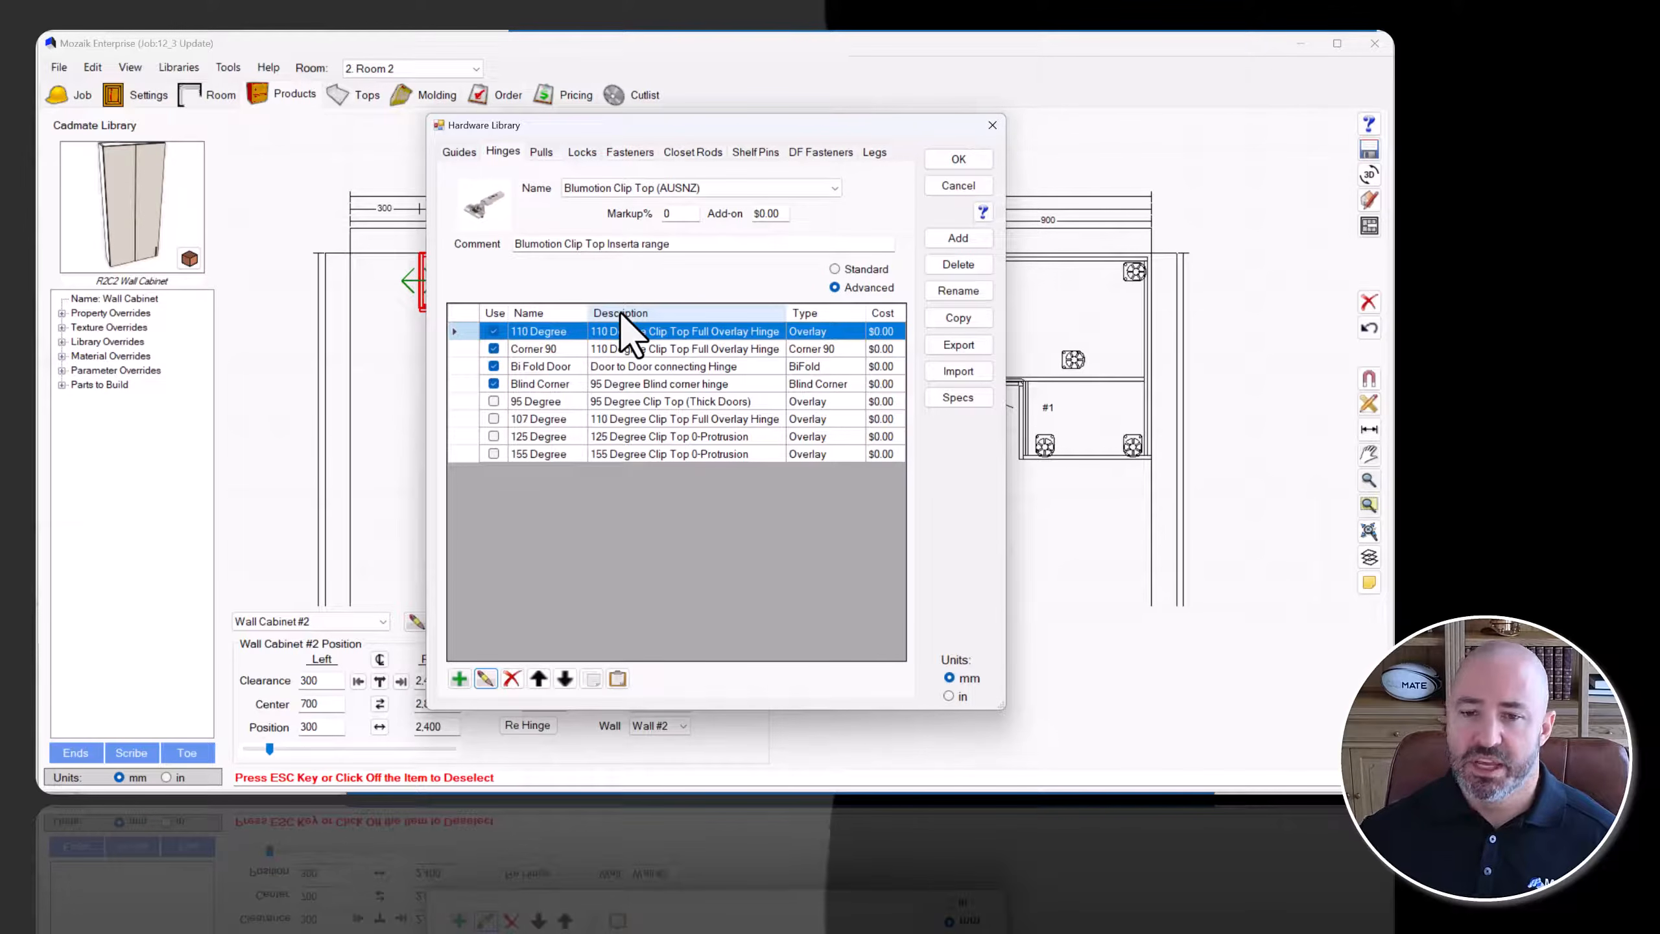
{"action": "left_click", "coordinate": [955, 188]}
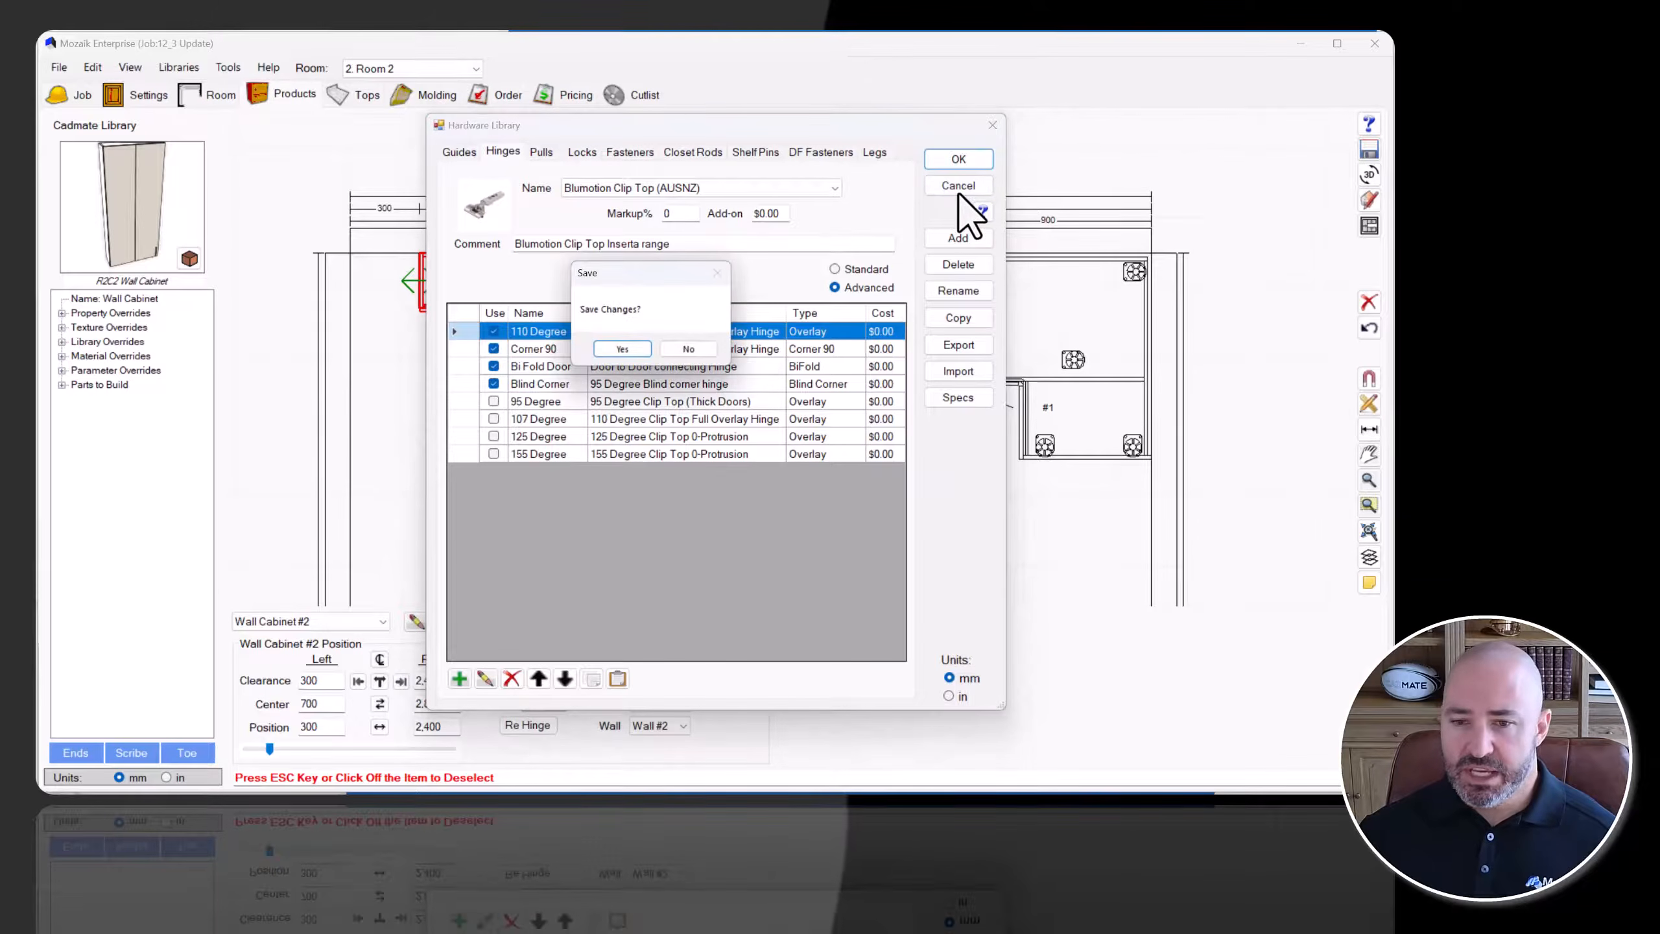
{"action": "left_click", "coordinate": [698, 354]}
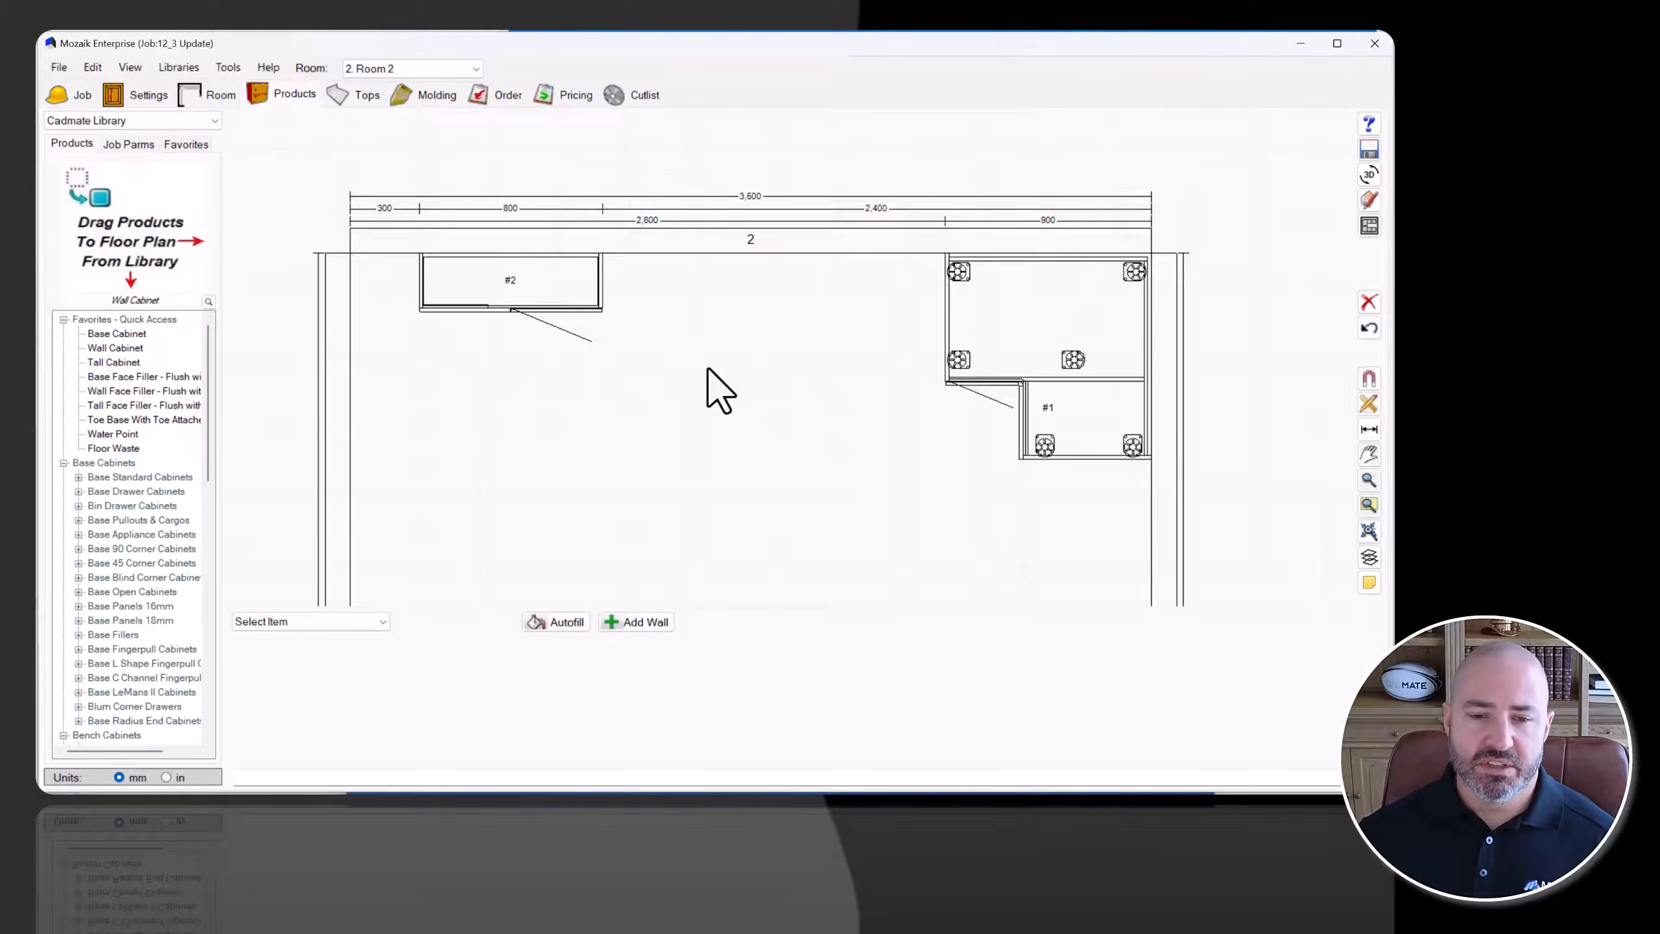
Open the drawer box library and show the fastener settings of Drawer-Standard Box.
{"action": "left_click", "coordinate": [182, 70]}
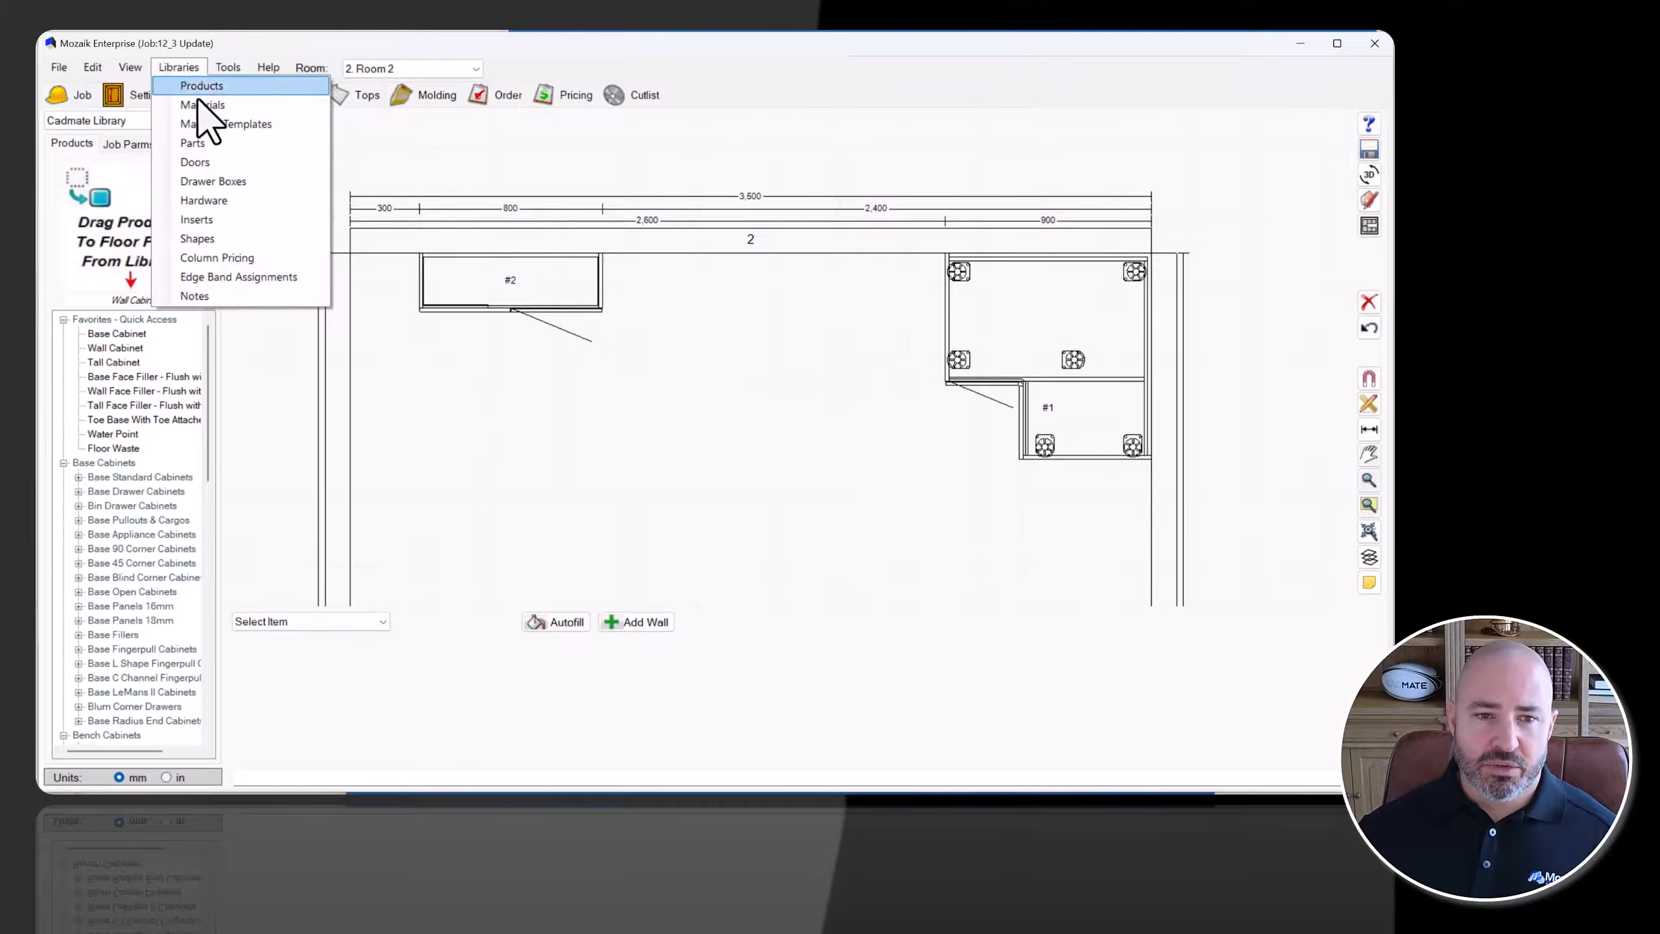
{"action": "left_click", "coordinate": [213, 180]}
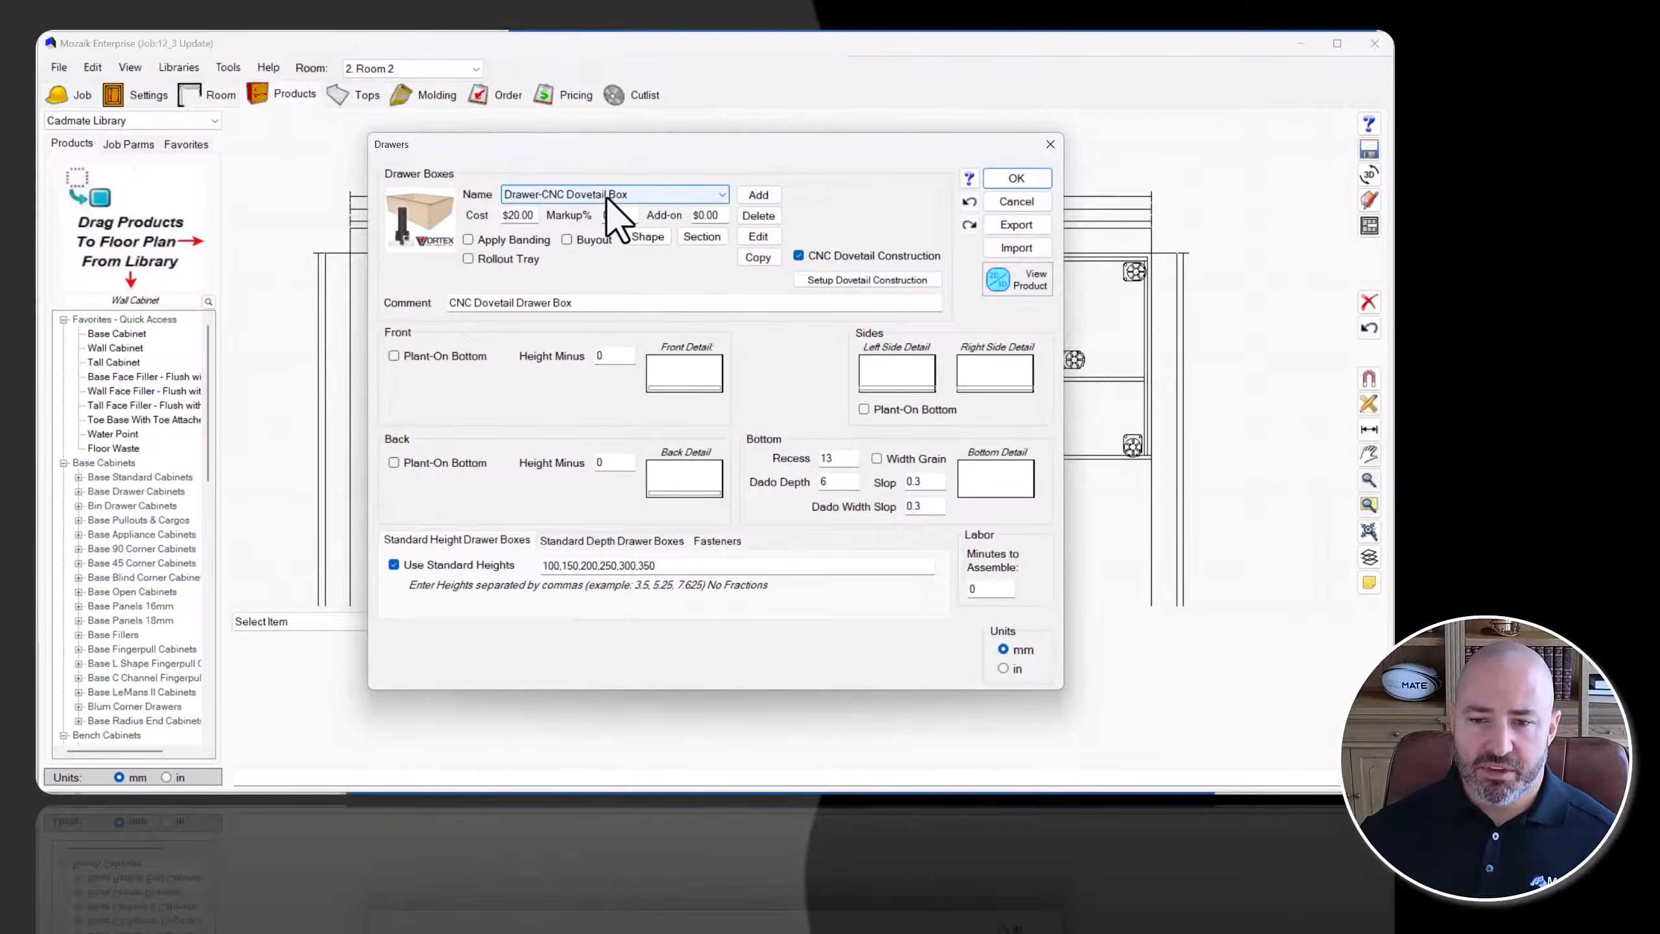
{"action": "left_click", "coordinate": [606, 196]}
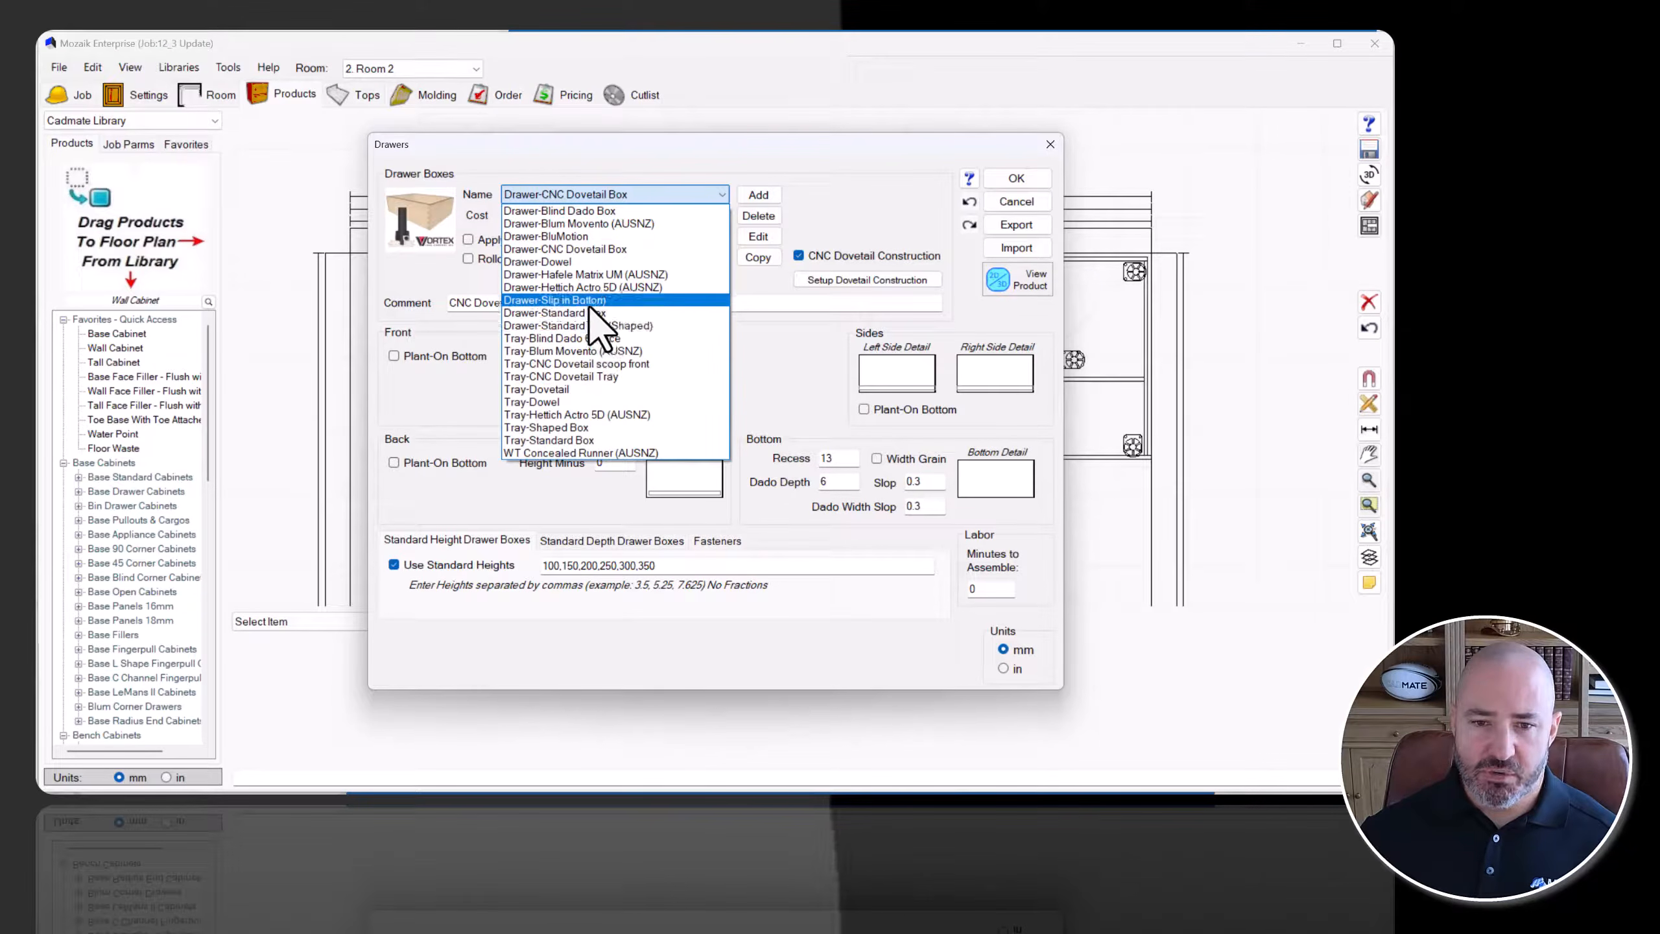
{"action": "left_click", "coordinate": [594, 313]}
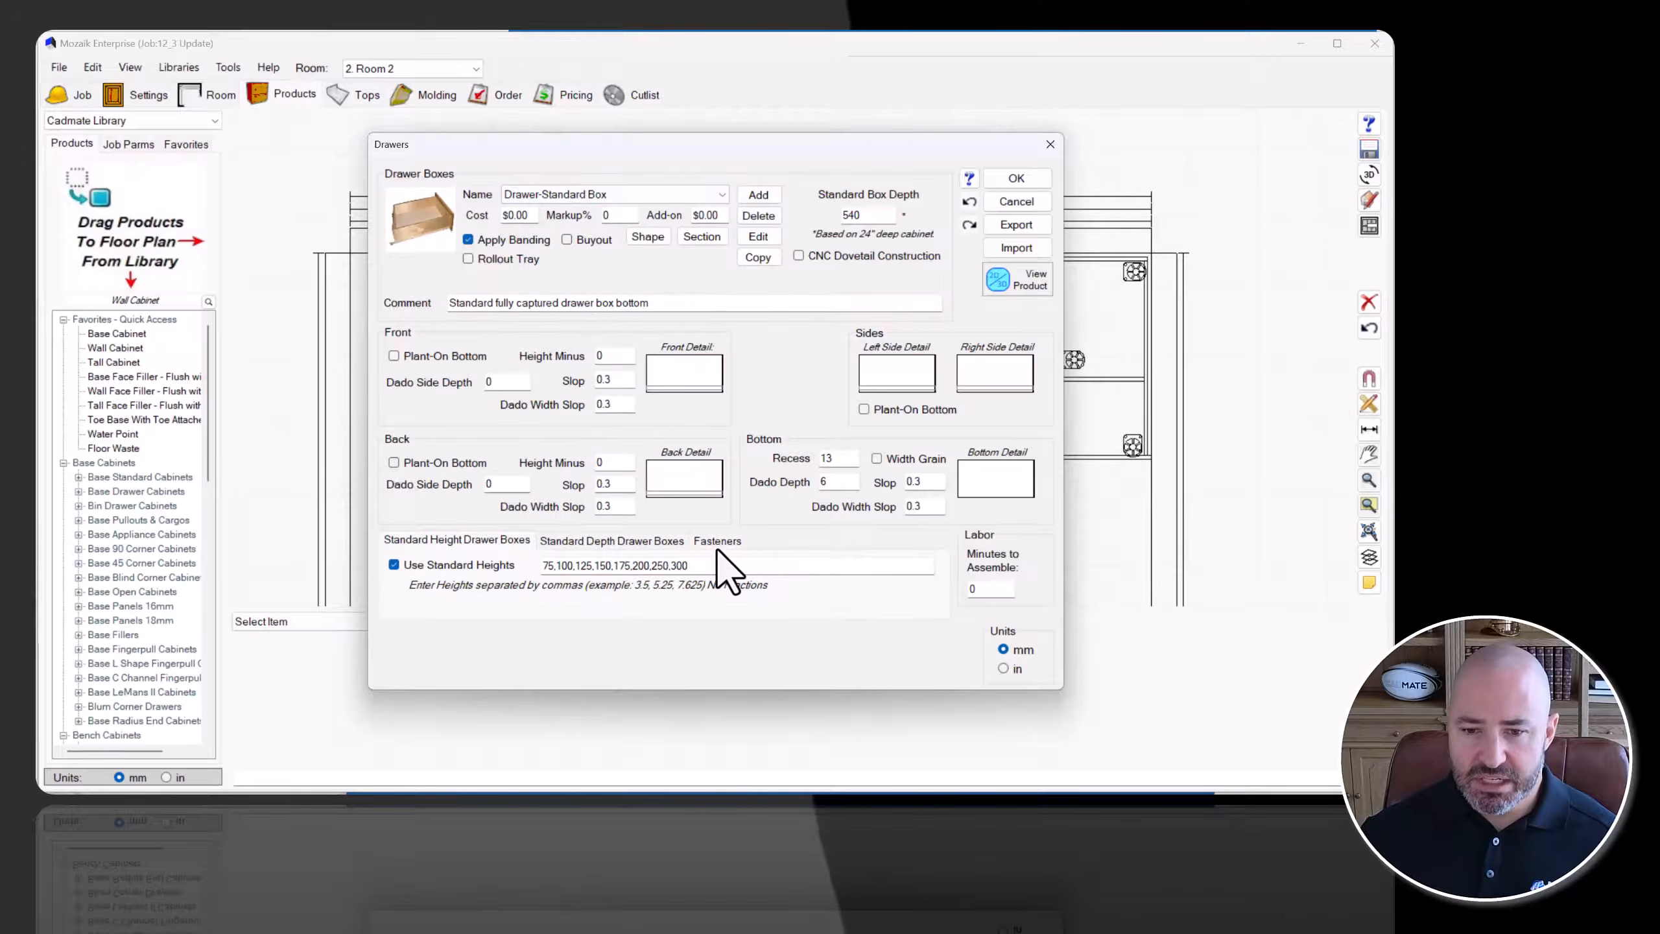
{"action": "left_click", "coordinate": [719, 540]}
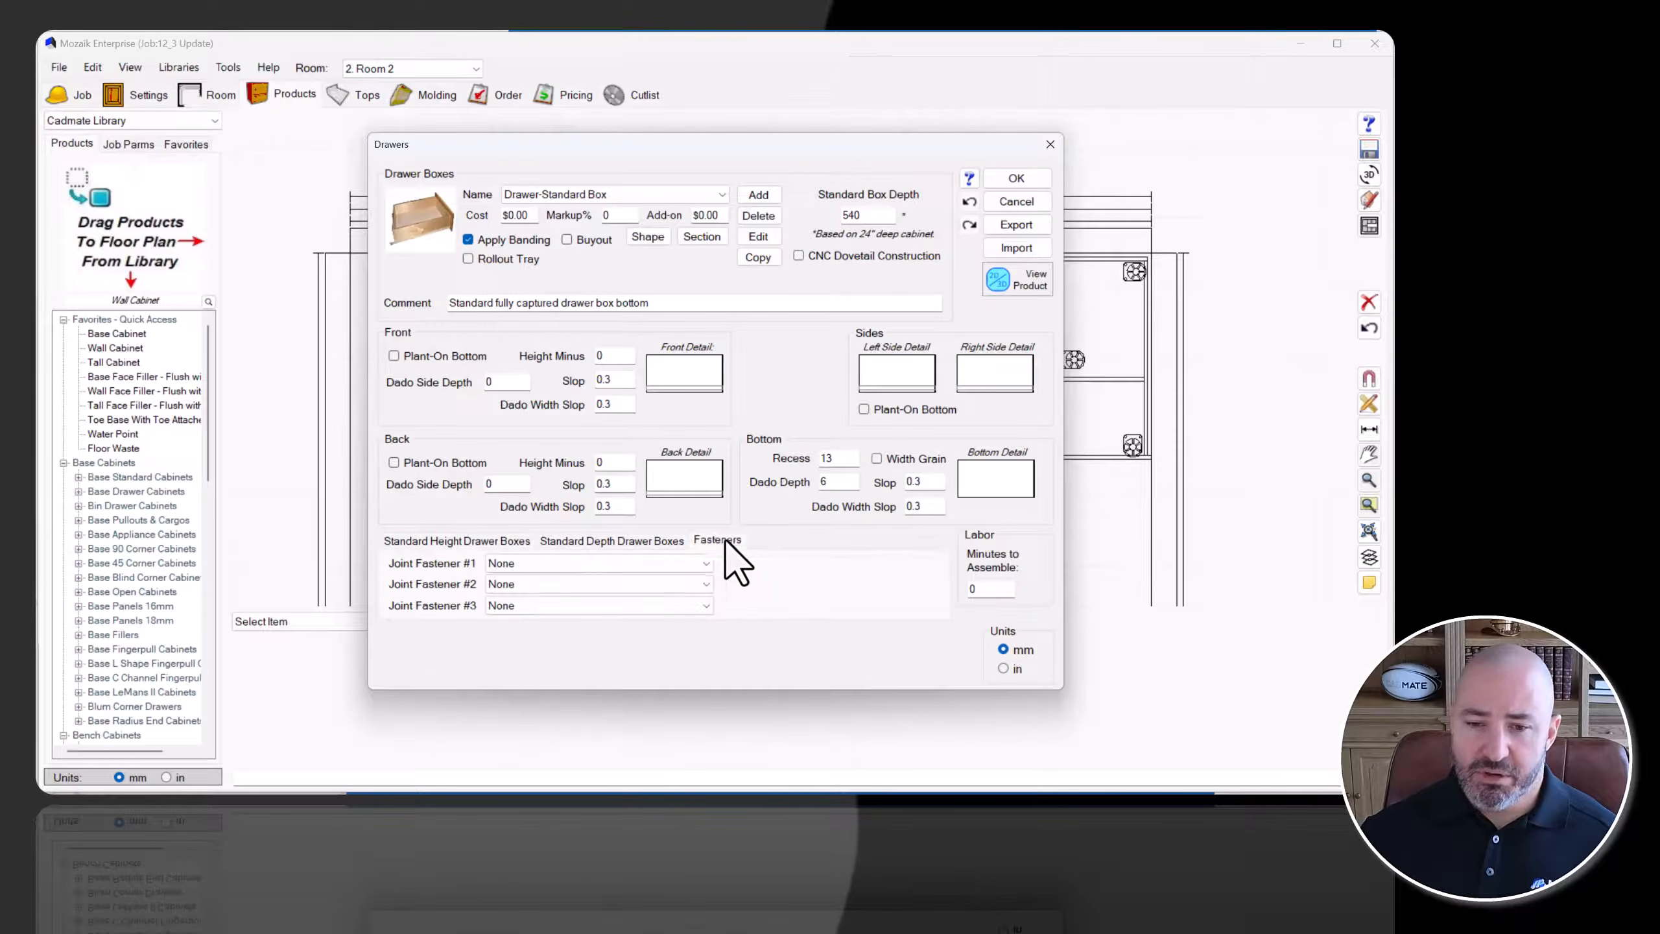
Review the fasteners available for Joint Fastener #1, keep None, and close the drawer box library.
{"action": "left_click", "coordinate": [695, 562]}
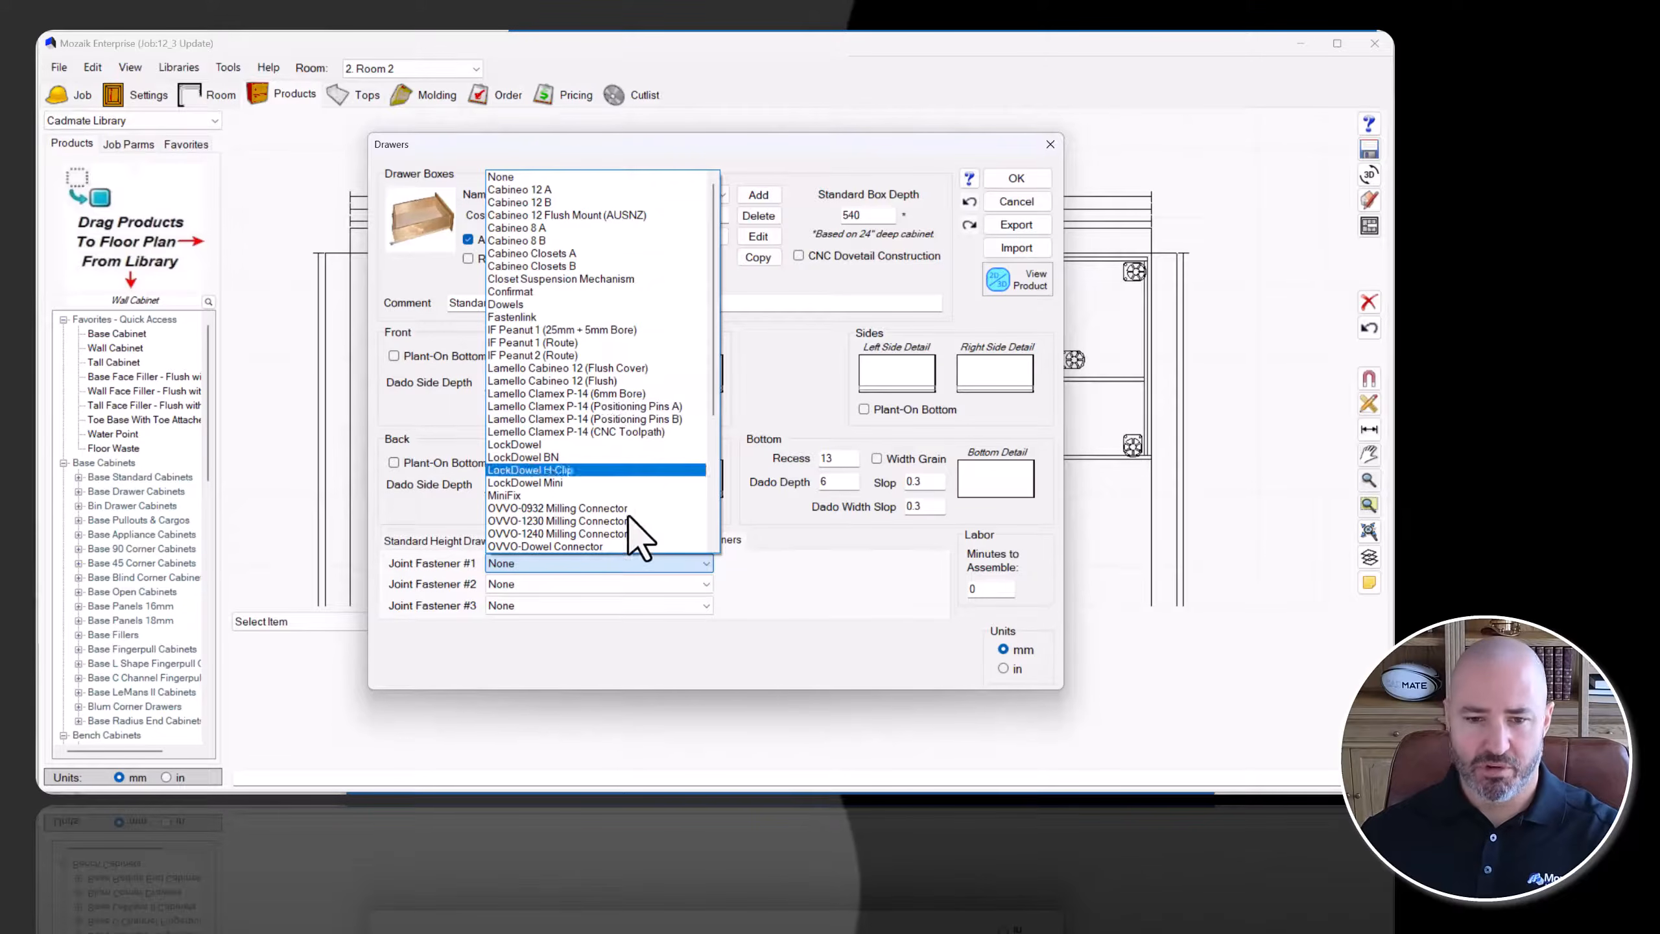
{"action": "scroll", "coordinate": [629, 517], "scroll_direction": "down", "scroll_amount": 5}
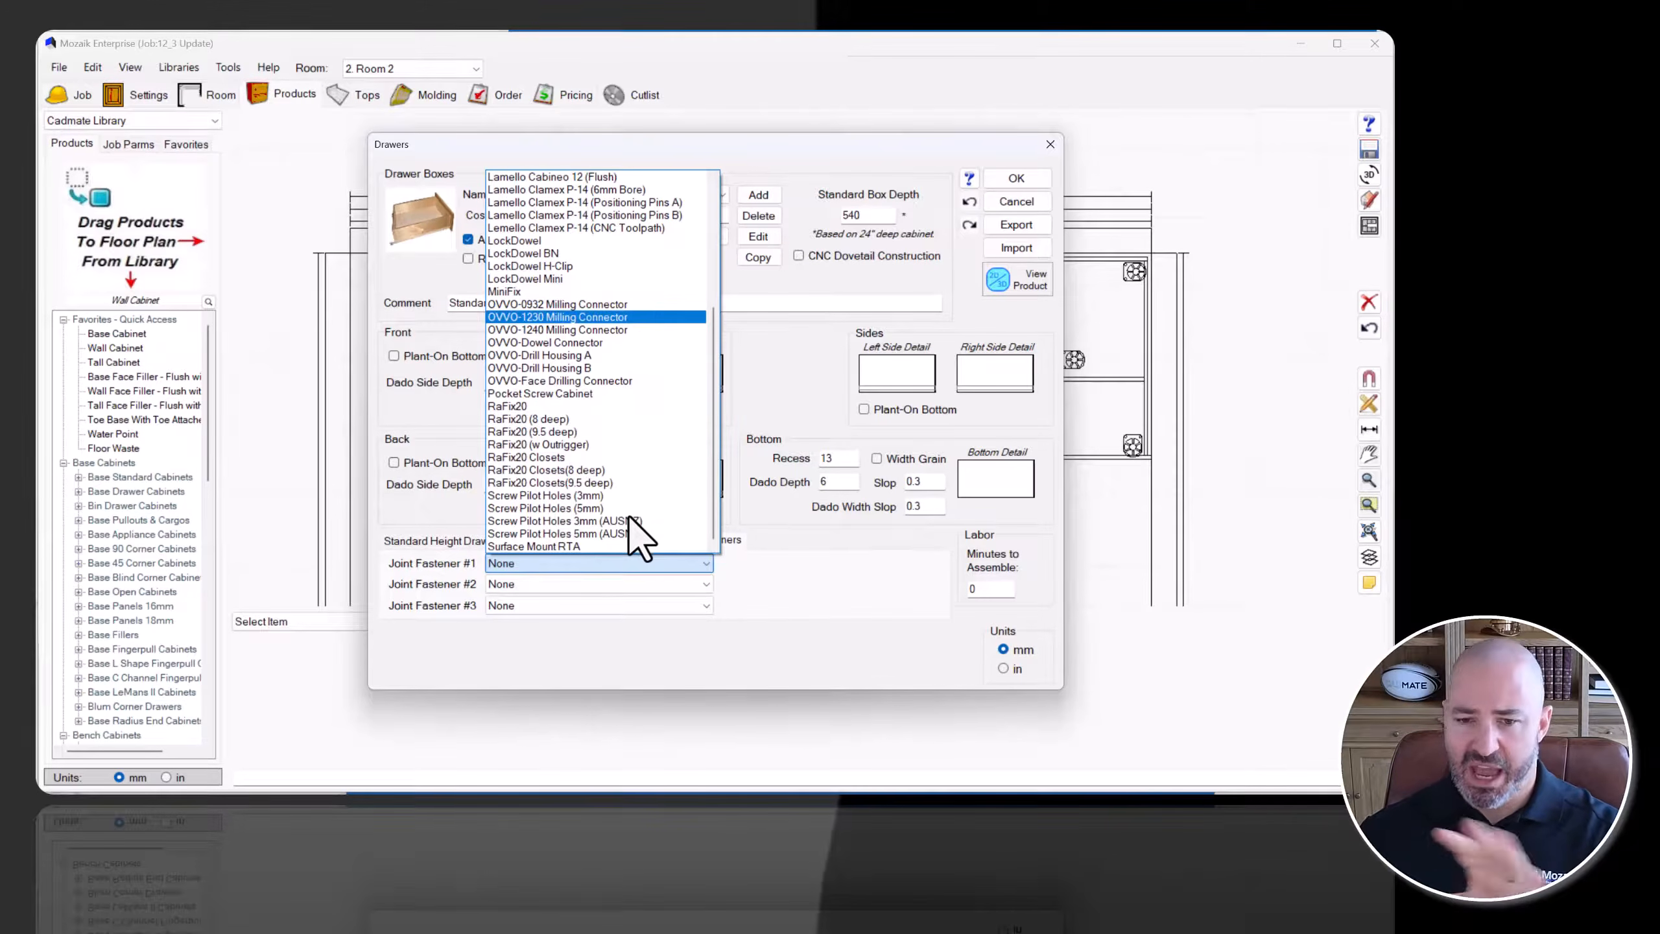
{"action": "left_click", "coordinate": [769, 422]}
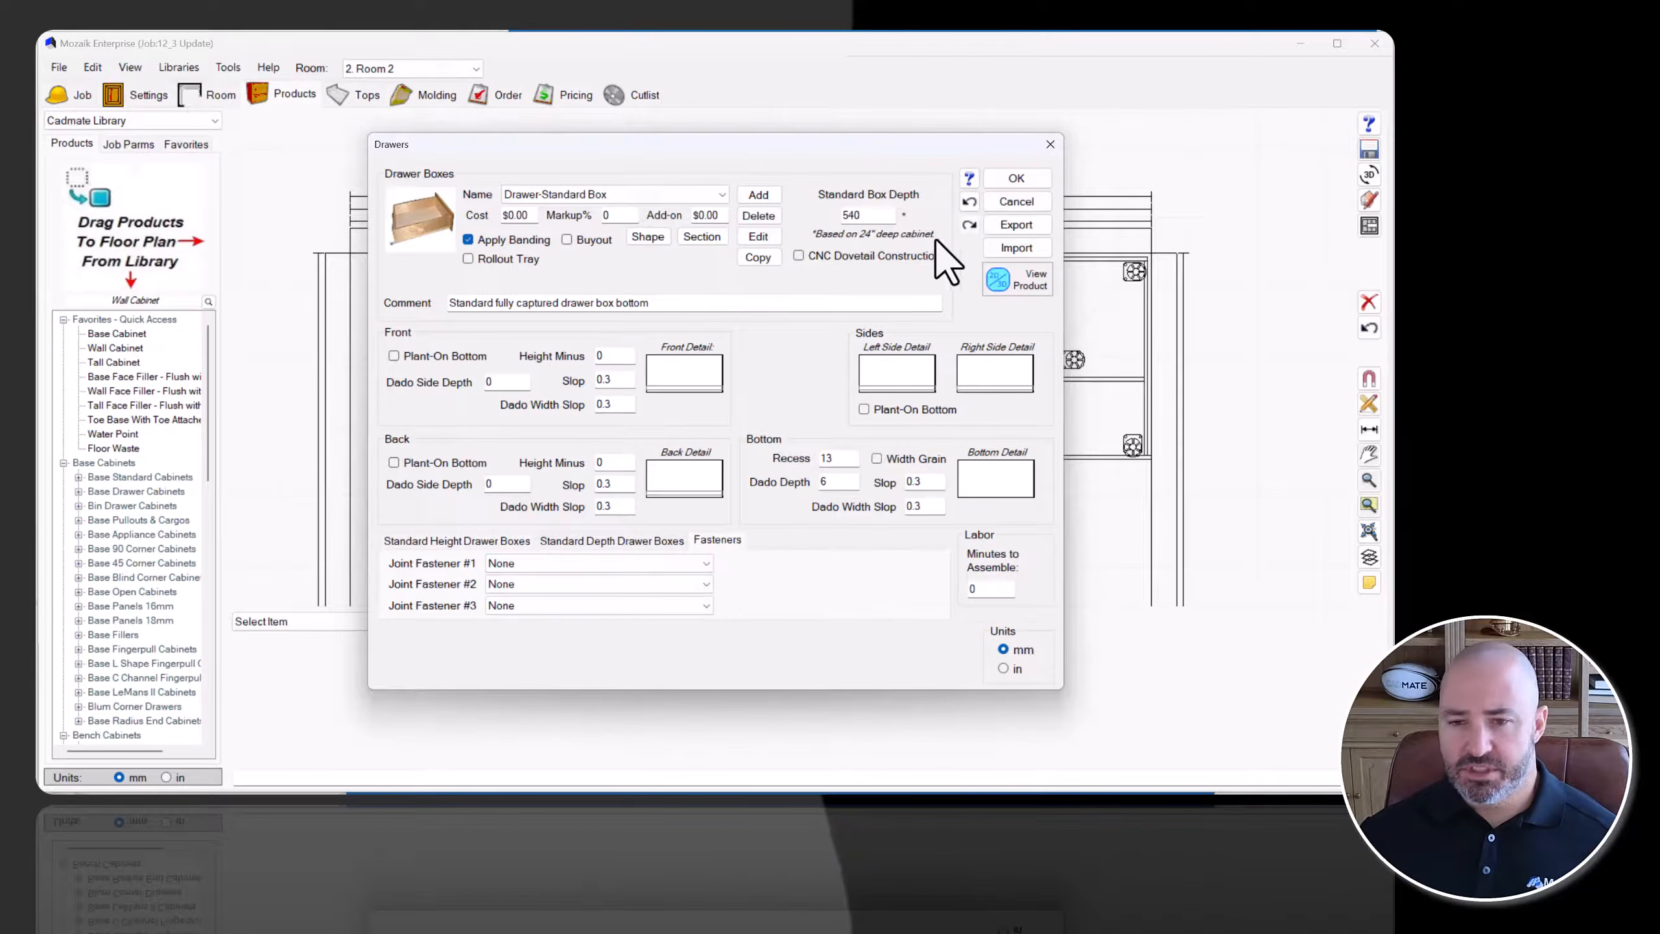
{"action": "left_click", "coordinate": [1014, 181]}
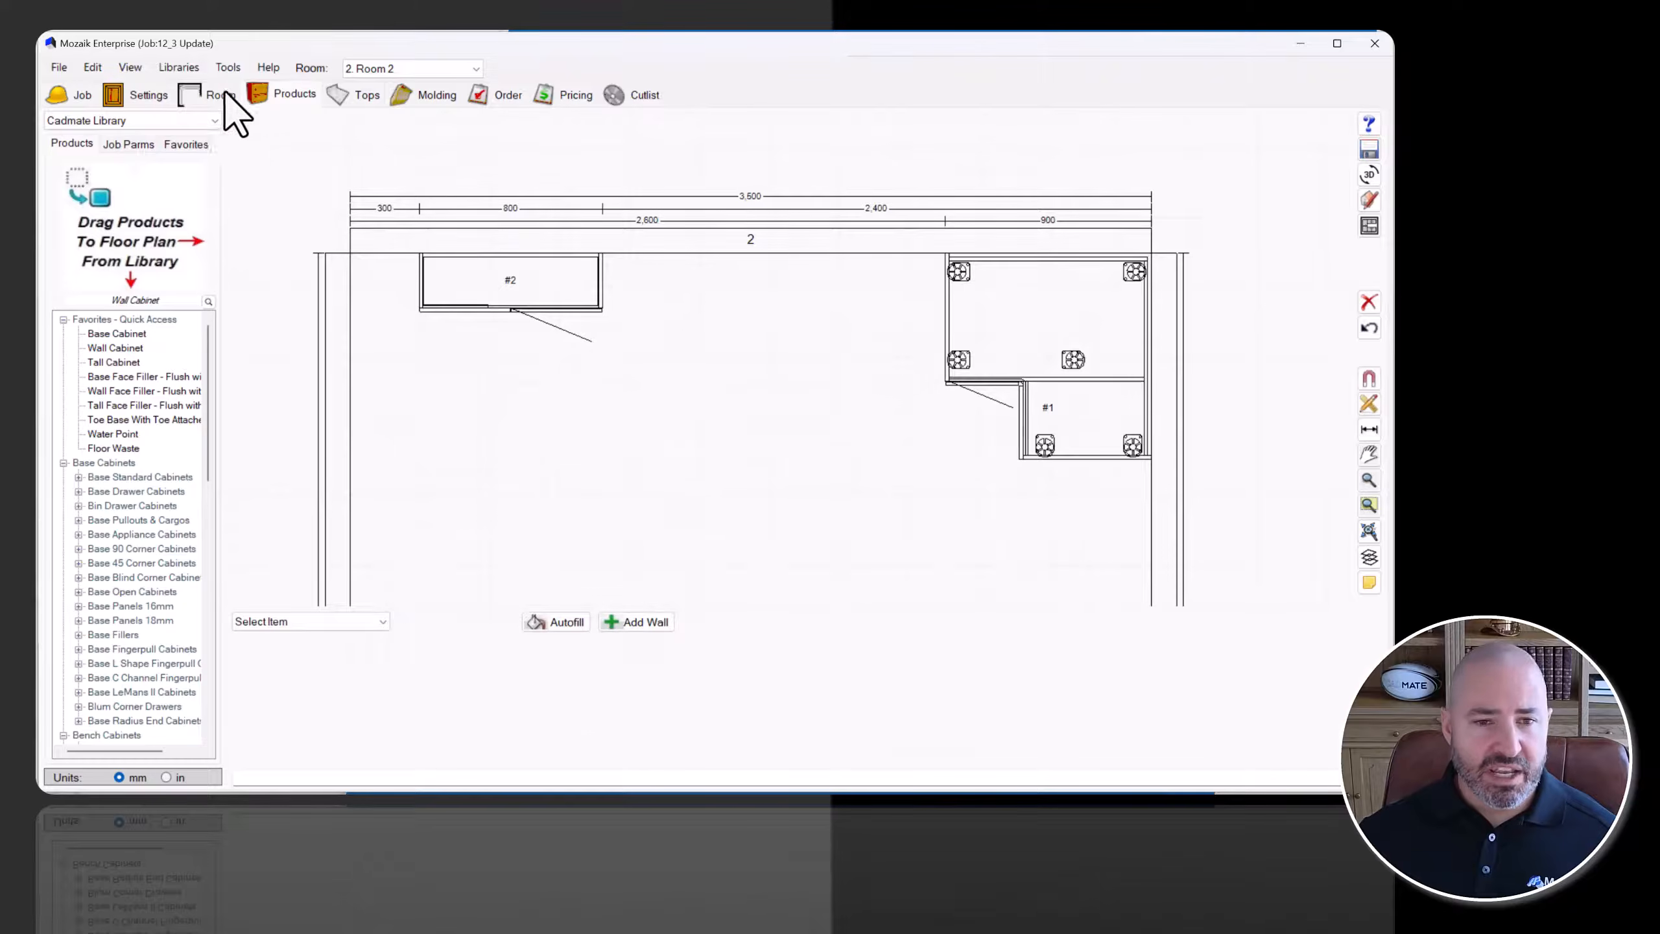
Open the 378M350 guide of the Blum Antaro (AUSNZ) range for editing in the hardware library.
{"action": "left_click", "coordinate": [177, 67]}
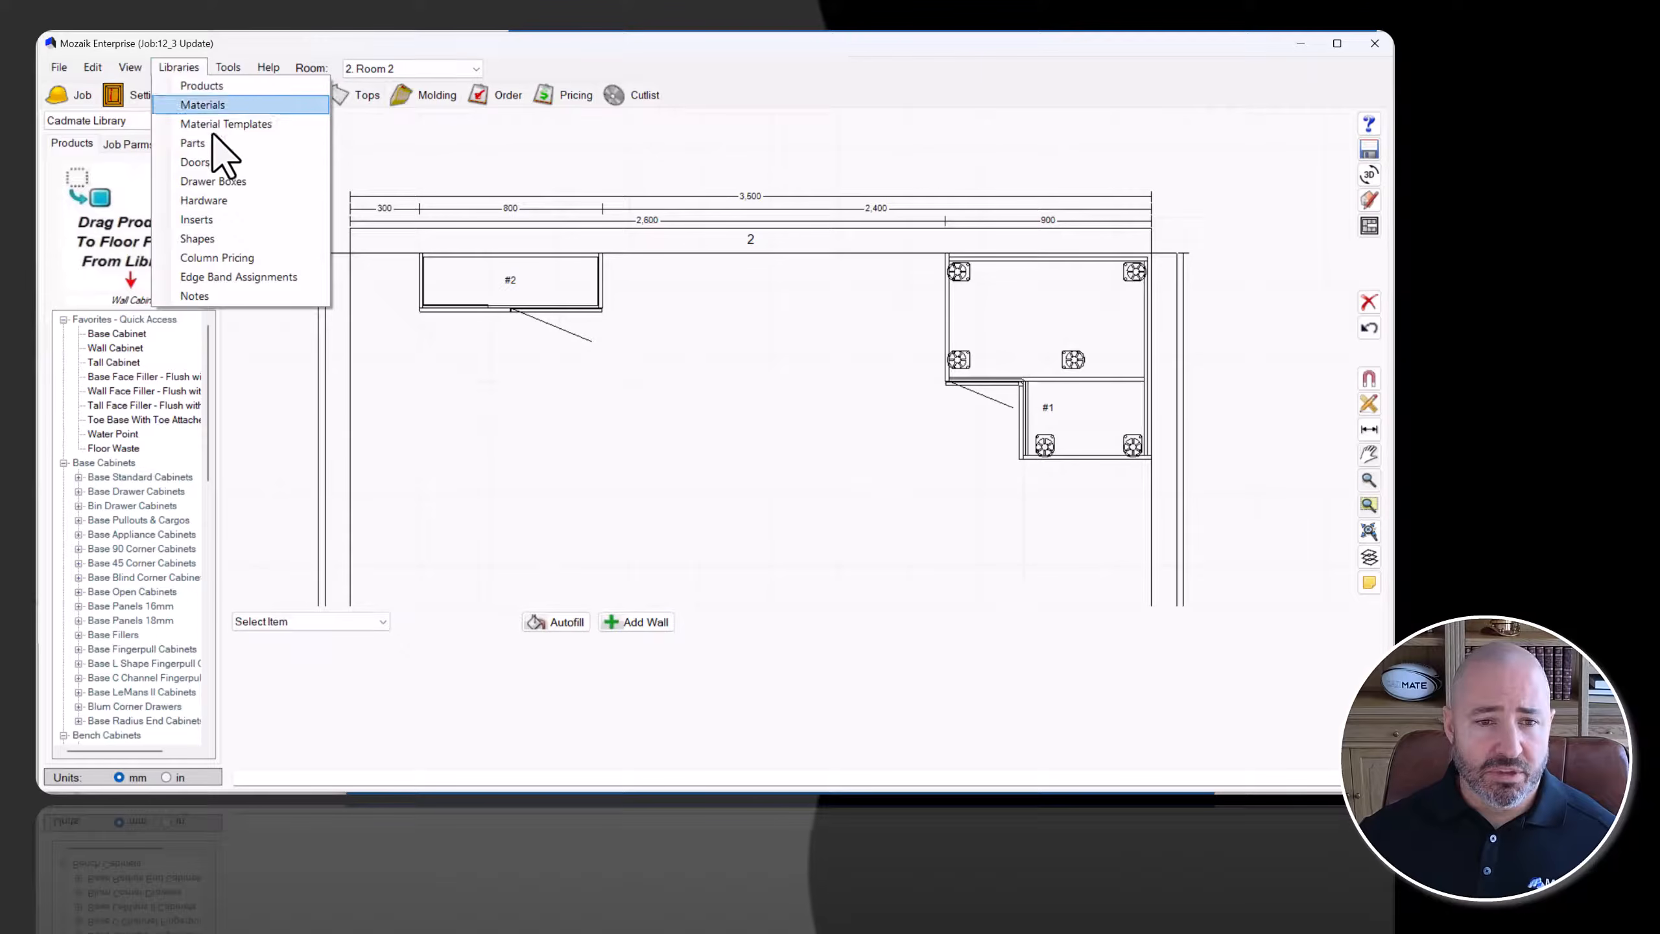
{"action": "left_click", "coordinate": [231, 200]}
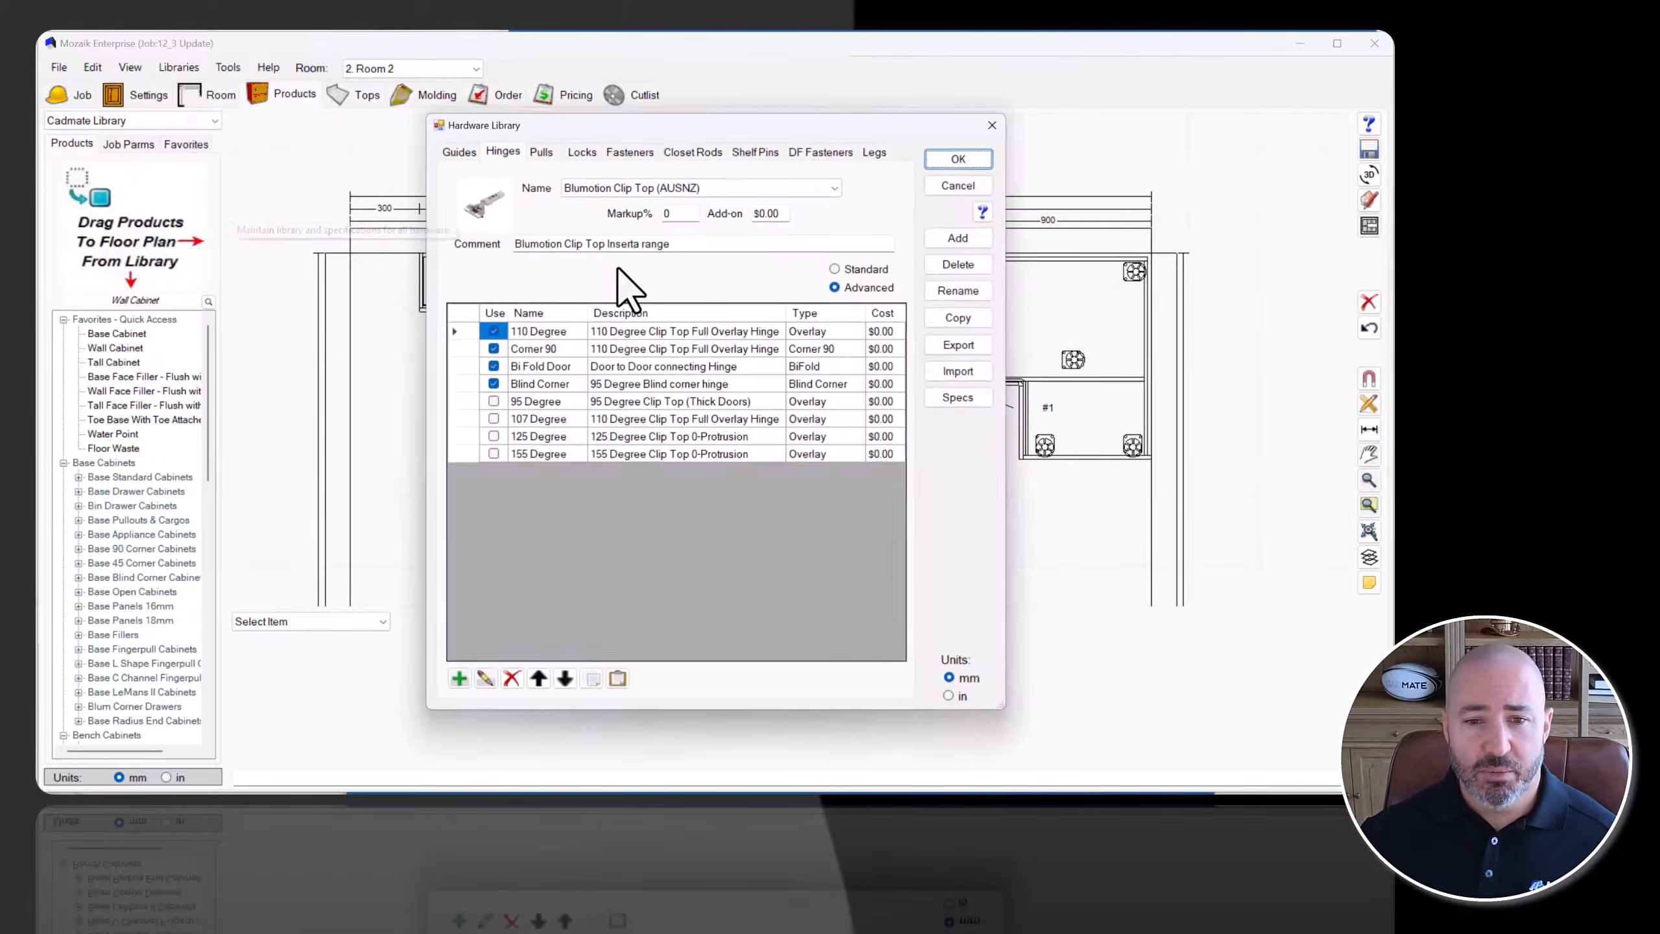
{"action": "left_click", "coordinate": [459, 152]}
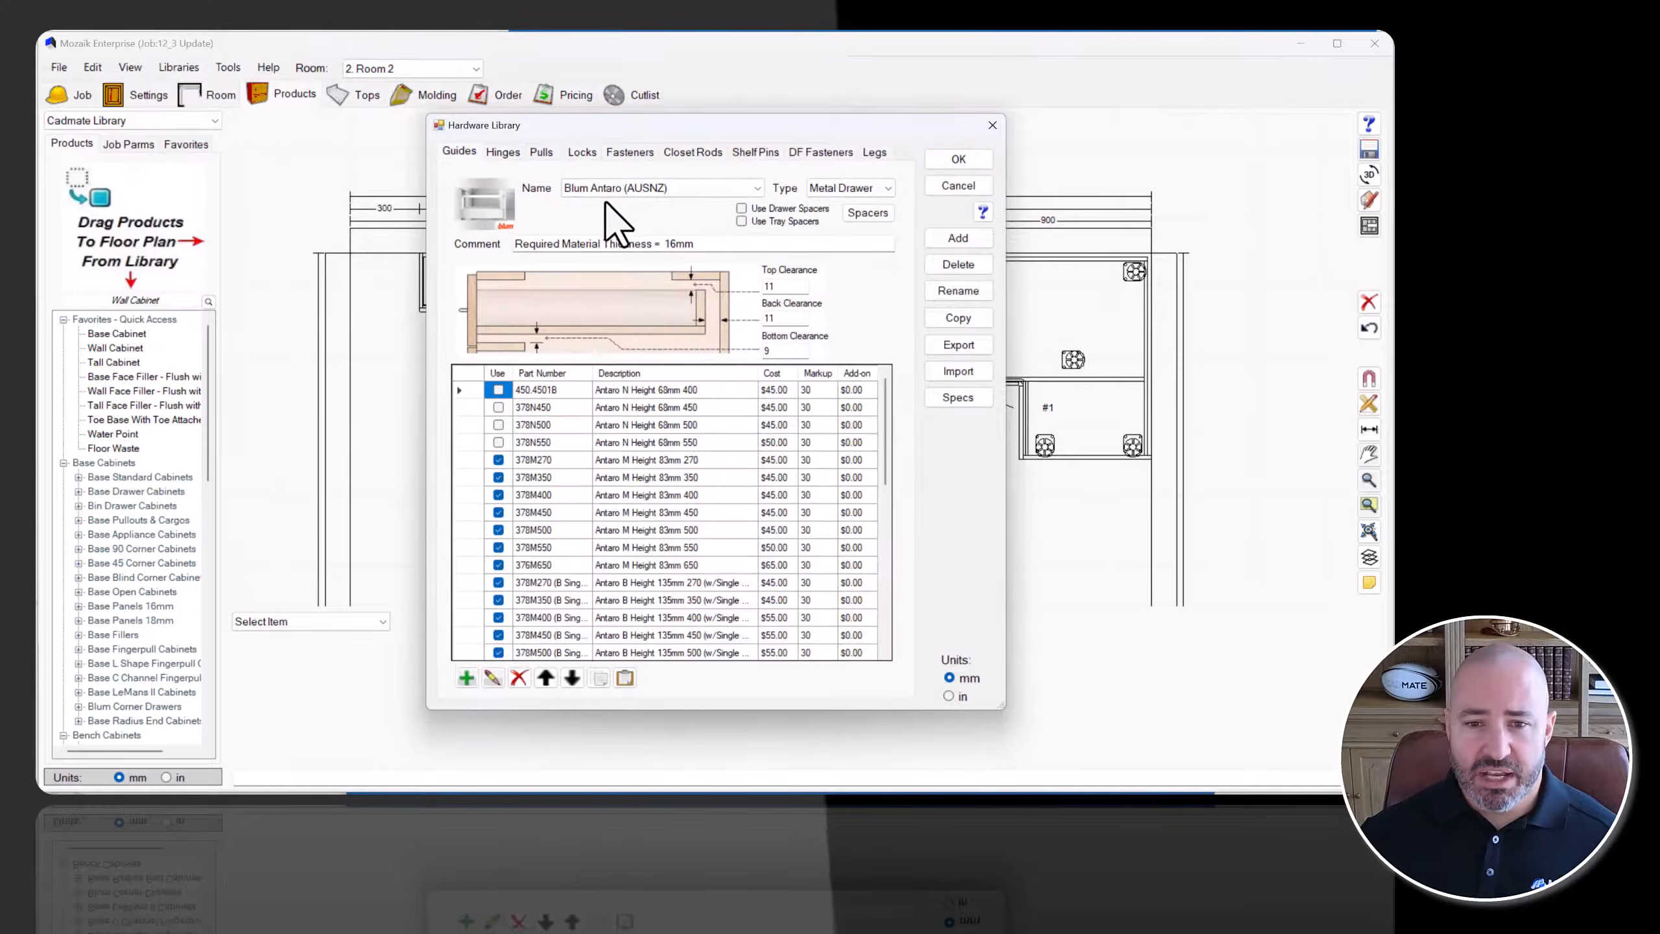
{"action": "left_click", "coordinate": [606, 196]}
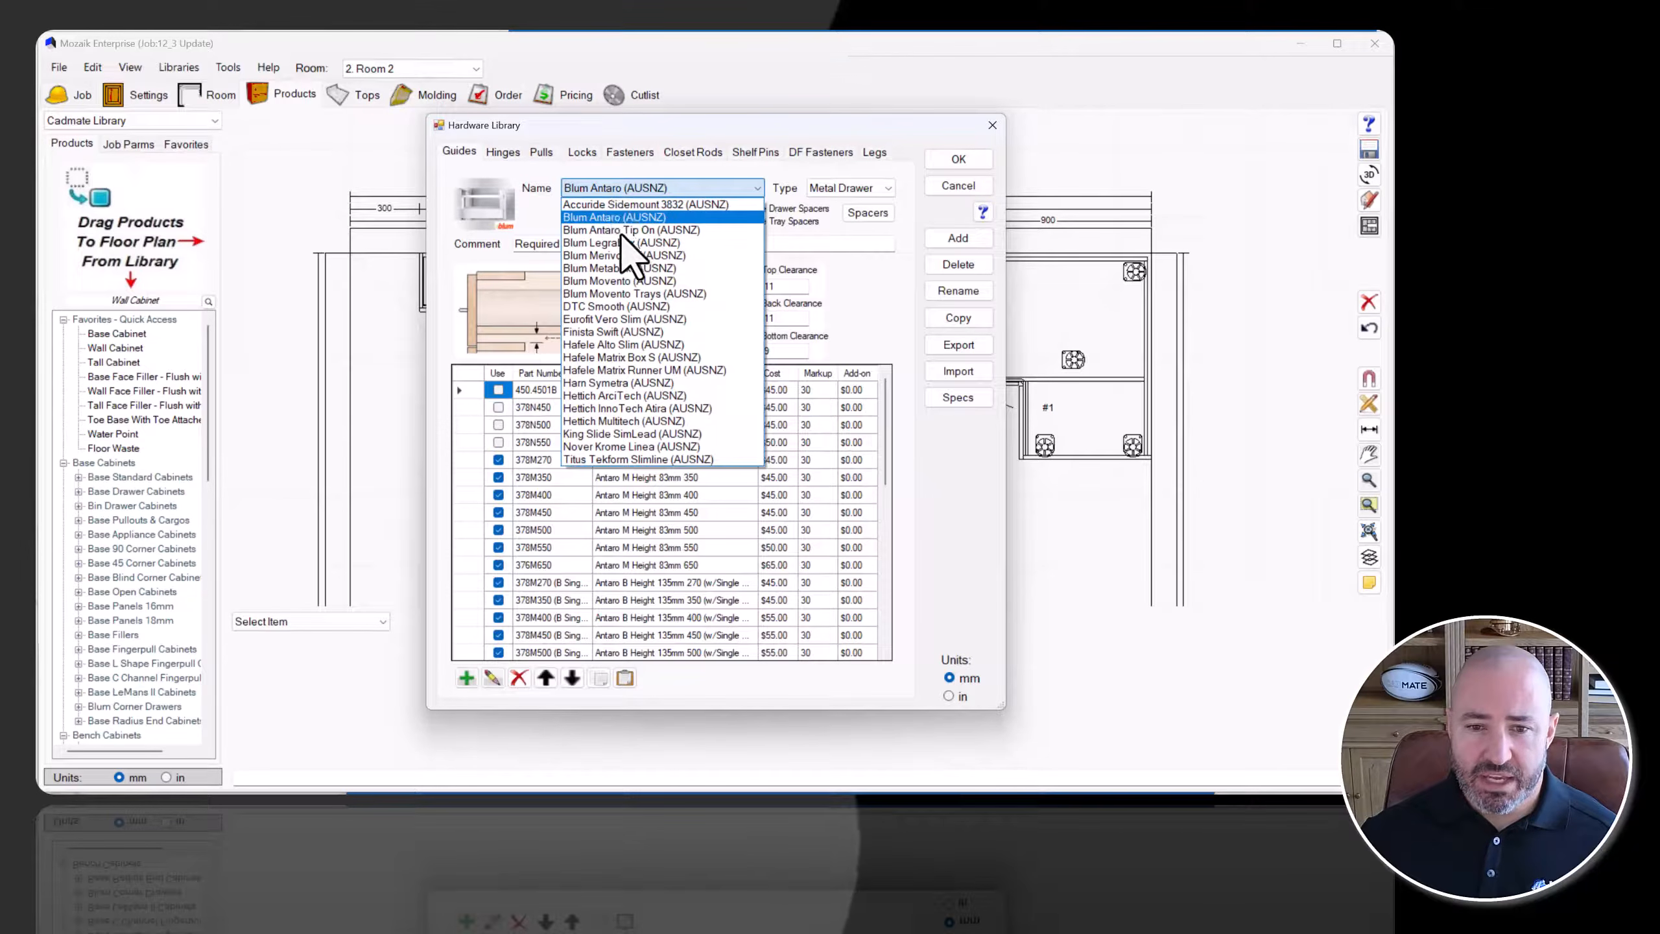
{"action": "left_click", "coordinate": [626, 218]}
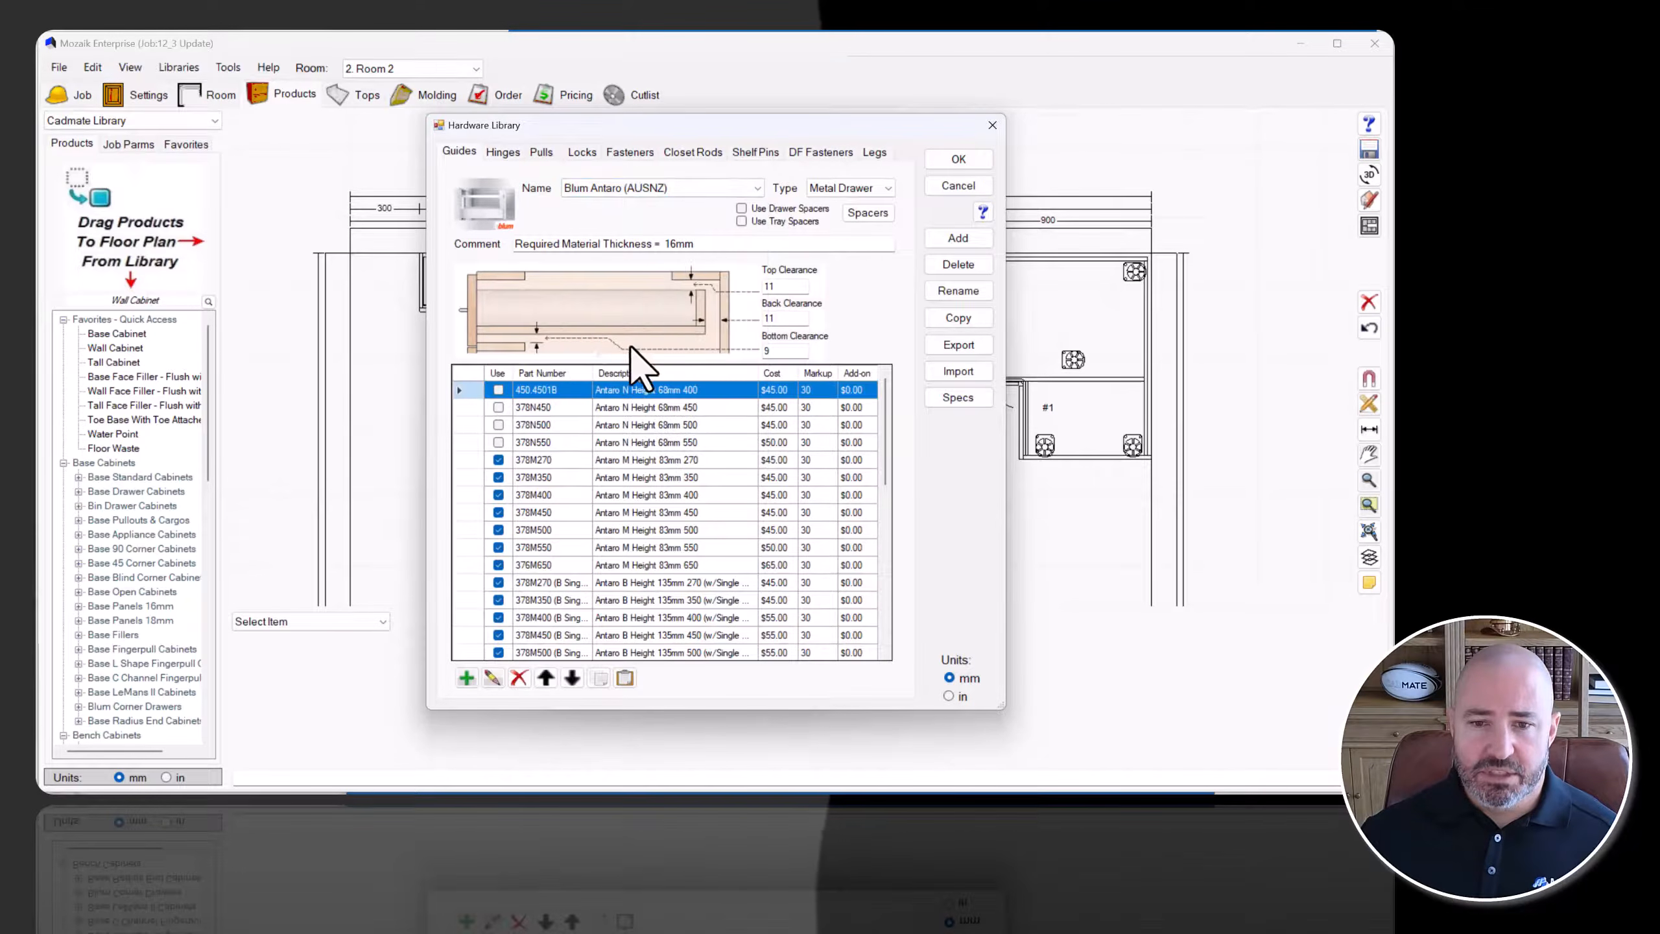
{"action": "left_click", "coordinate": [554, 482]}
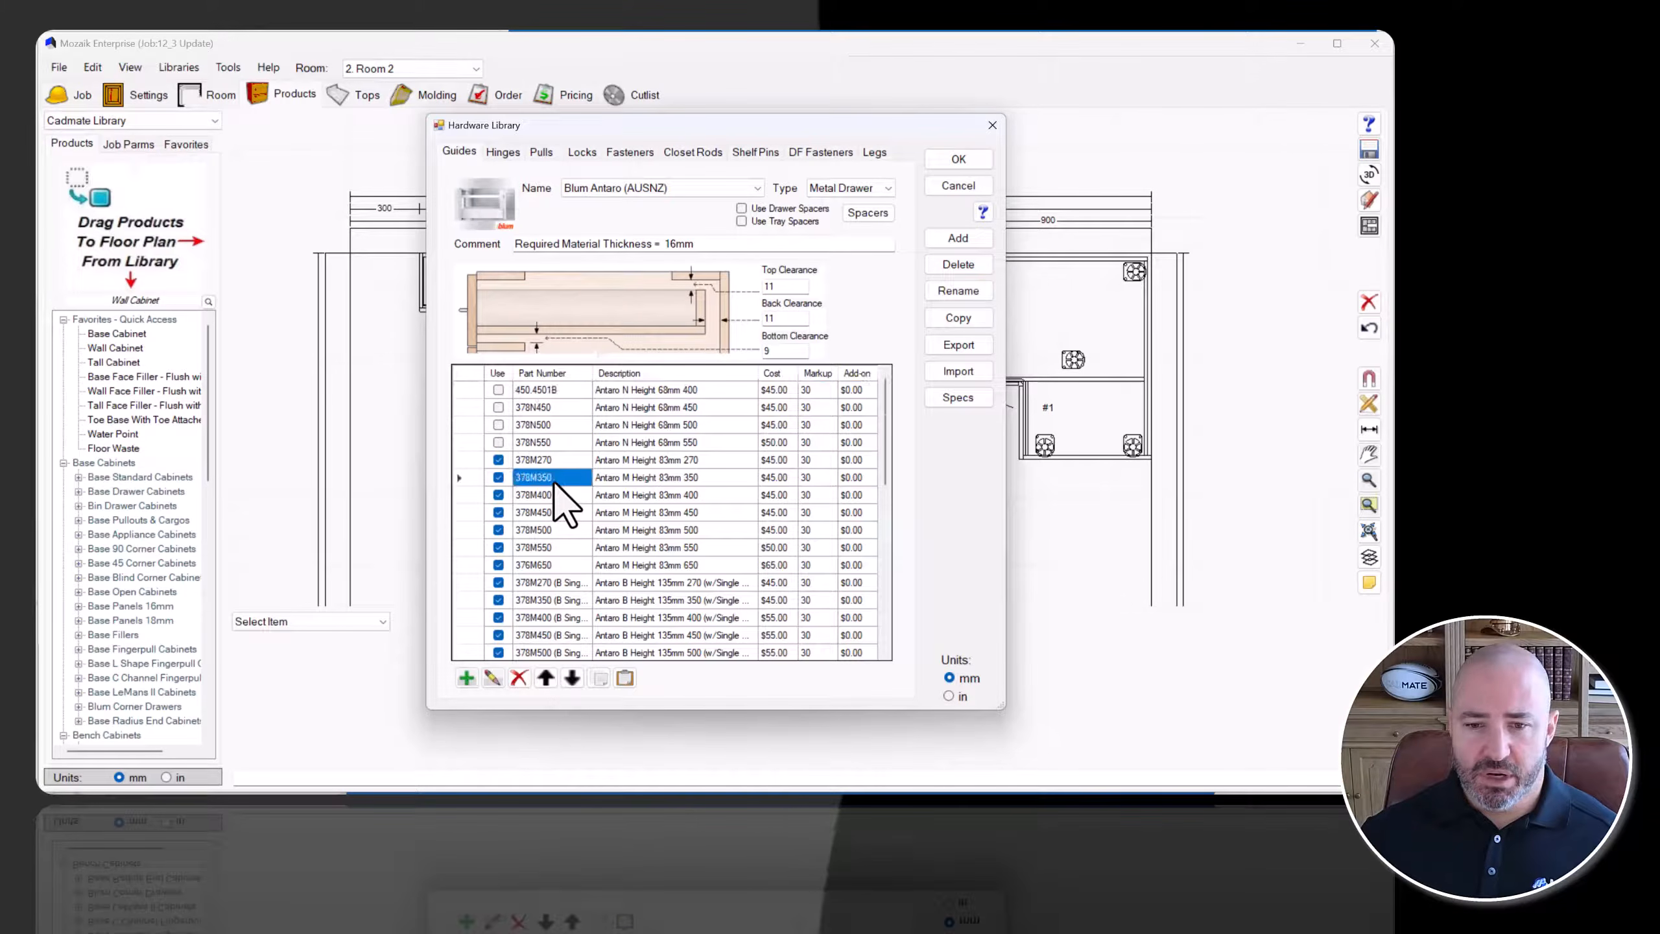
{"action": "left_click", "coordinate": [497, 680]}
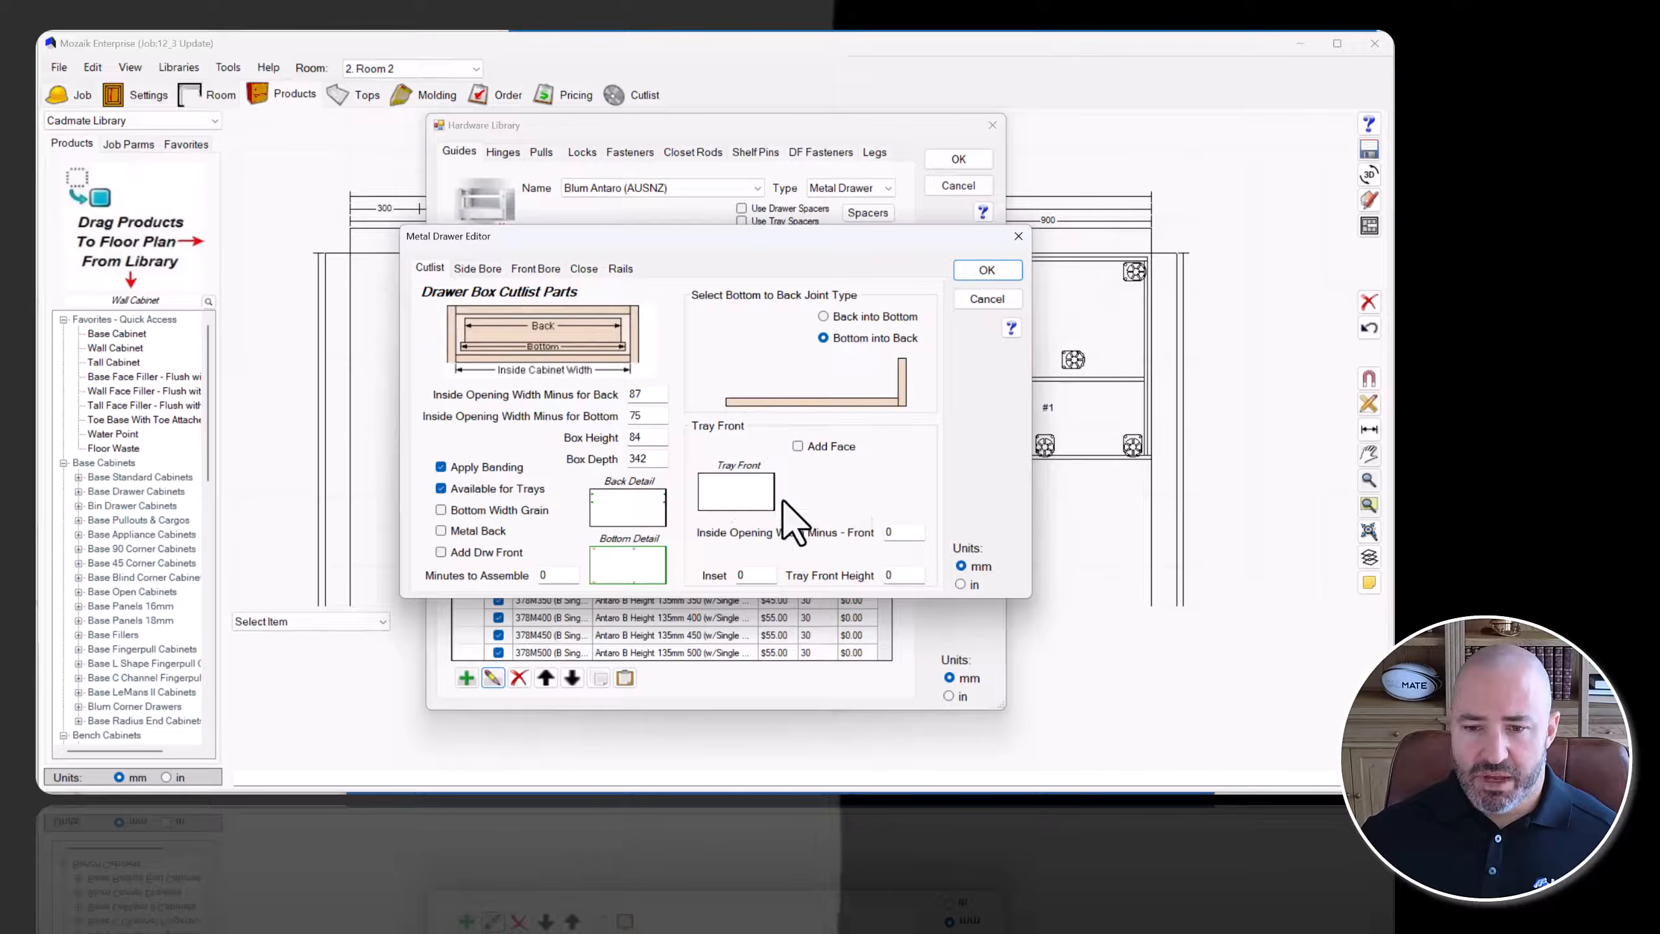
Review the front bore, side bore and cutlist settings of the 378M350 metal drawer guide, and leave its editor without saving.
{"action": "left_click", "coordinate": [537, 269]}
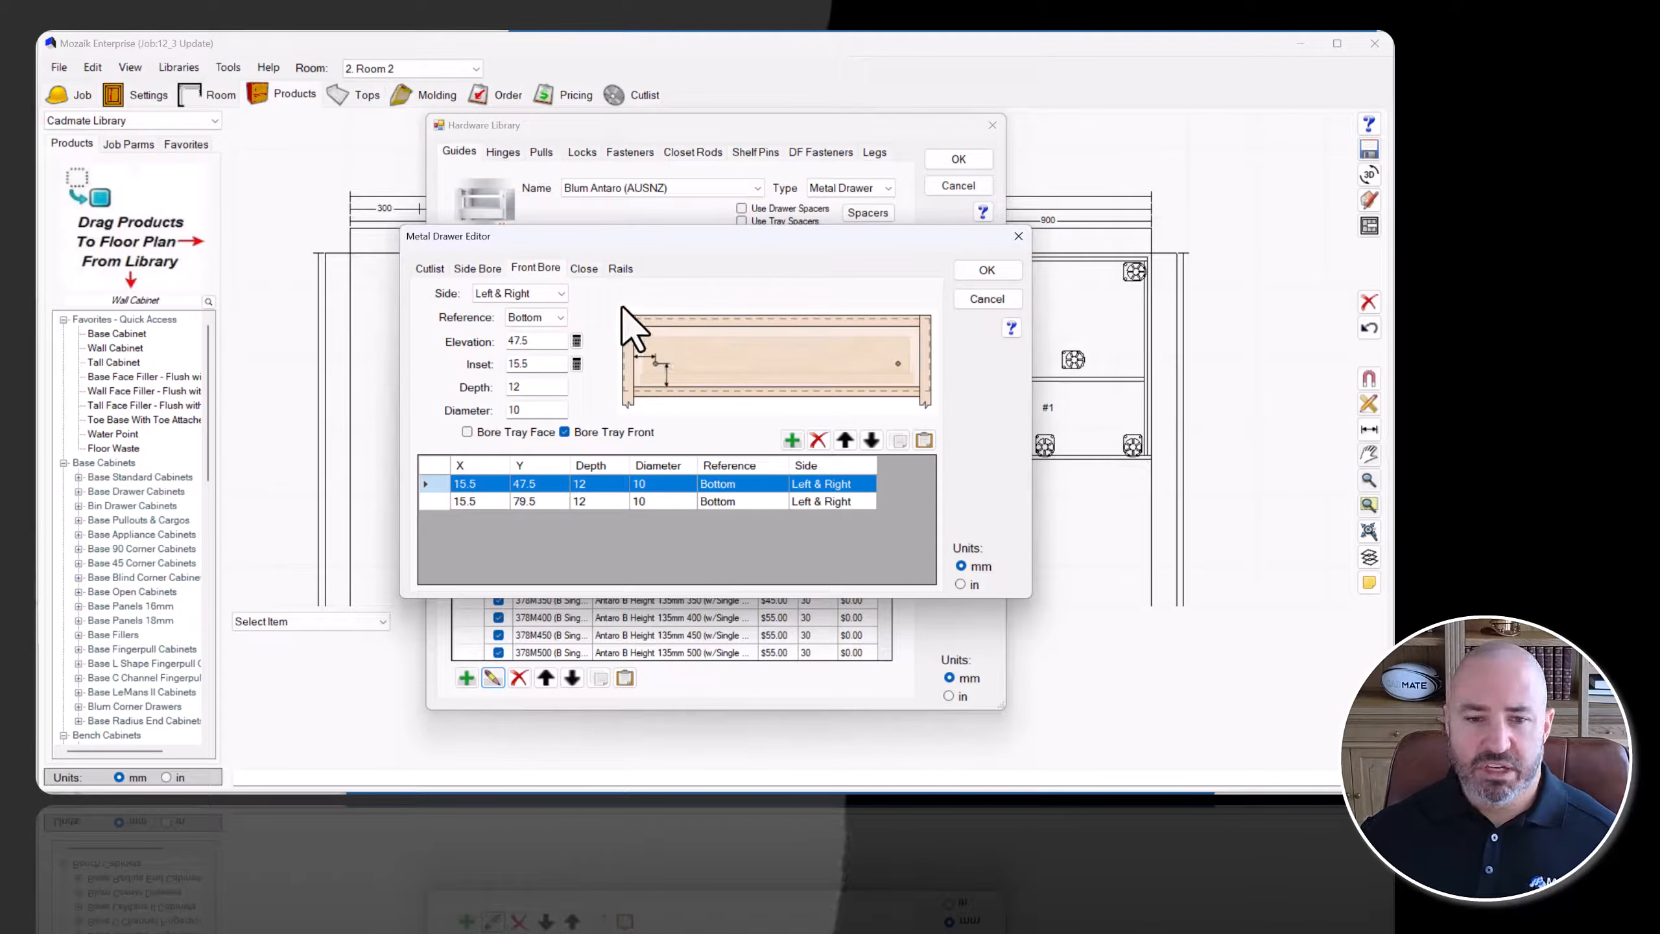
{"action": "left_click", "coordinate": [493, 269]}
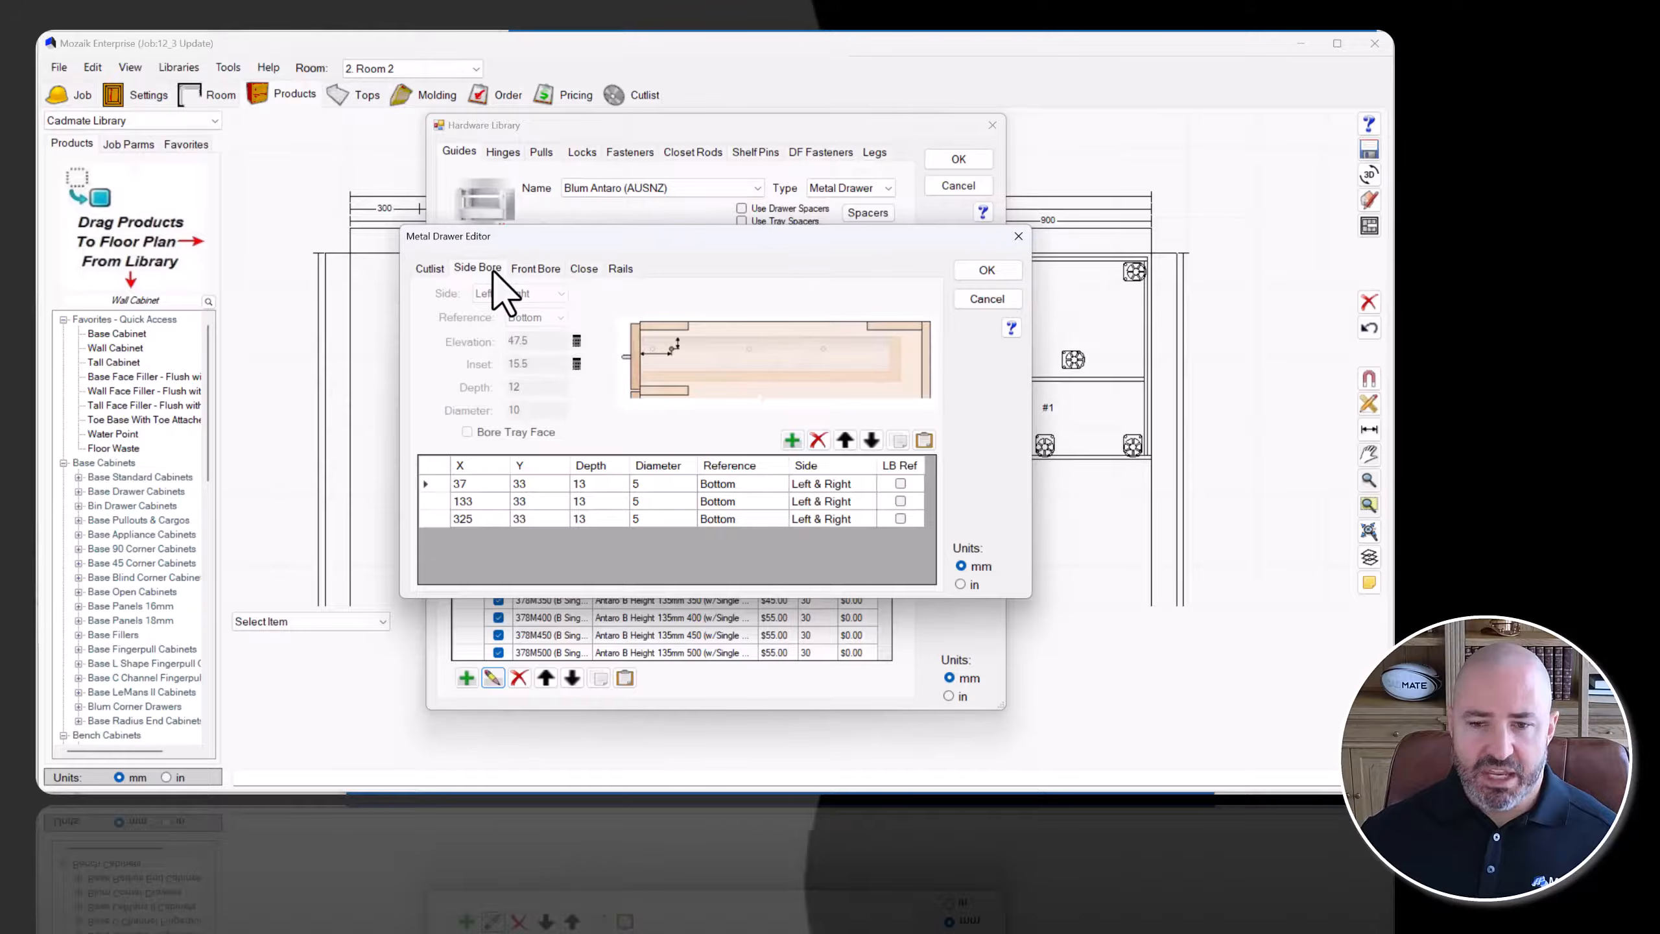
{"action": "left_click", "coordinate": [431, 268]}
{"action": "left_click", "coordinate": [983, 299]}
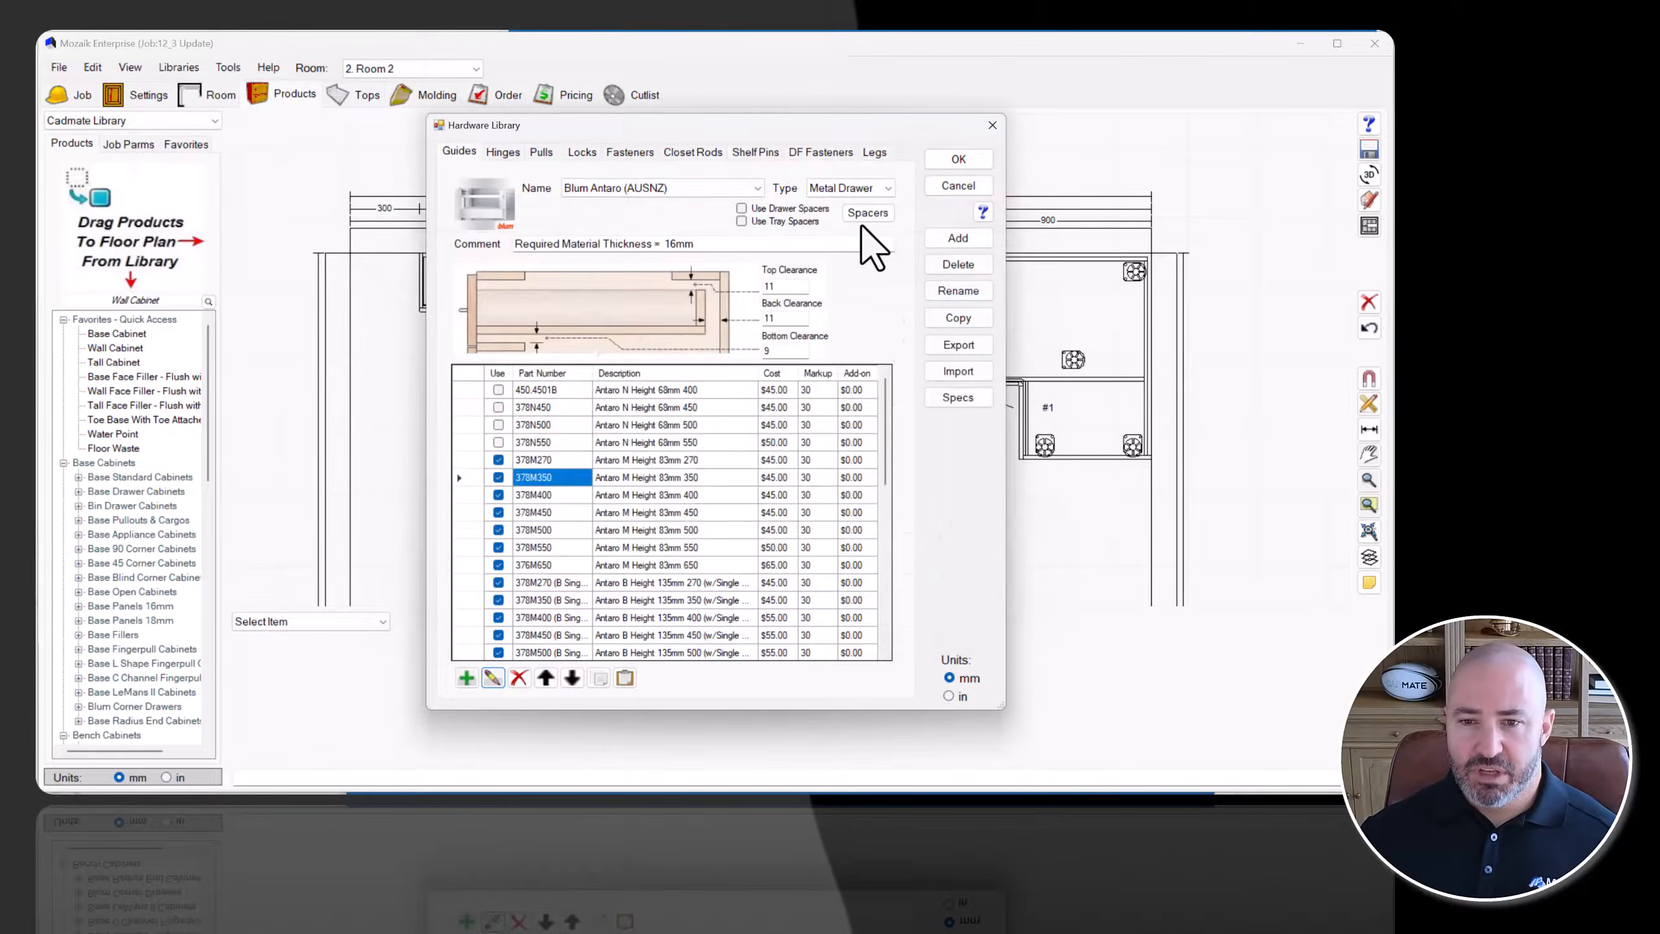
Add a drawer guide named "vc vc" to the hardware library and keep Side Mount as its type.
{"action": "left_click", "coordinate": [849, 188]}
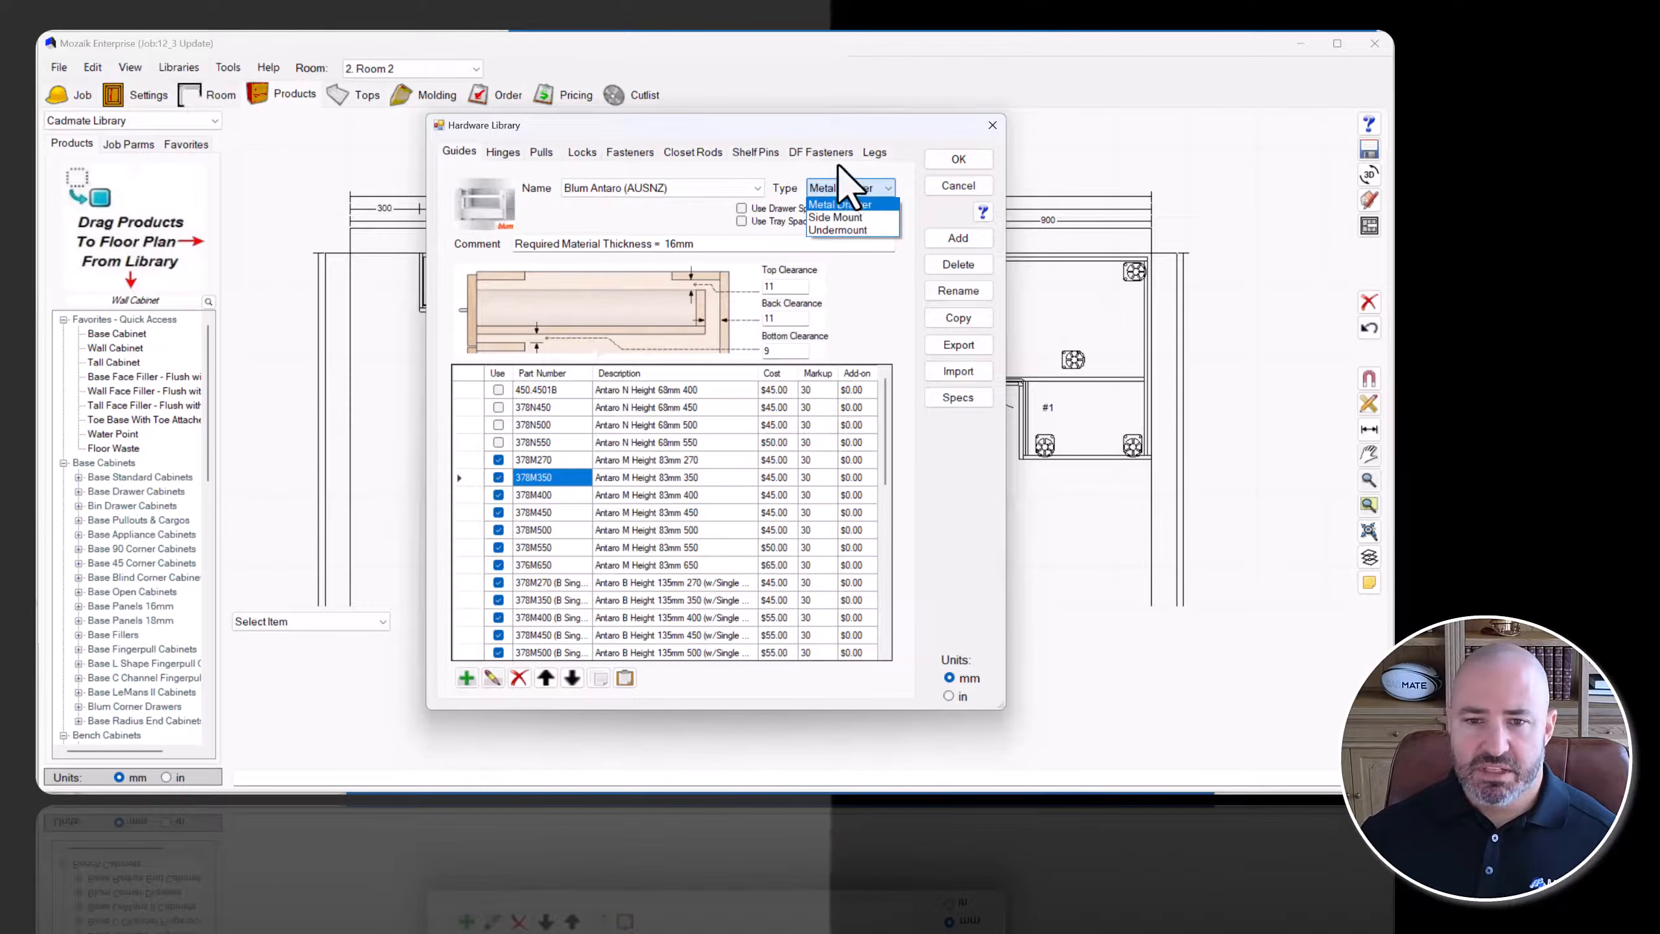
{"action": "left_click", "coordinate": [838, 163]}
{"action": "left_click", "coordinate": [959, 239]}
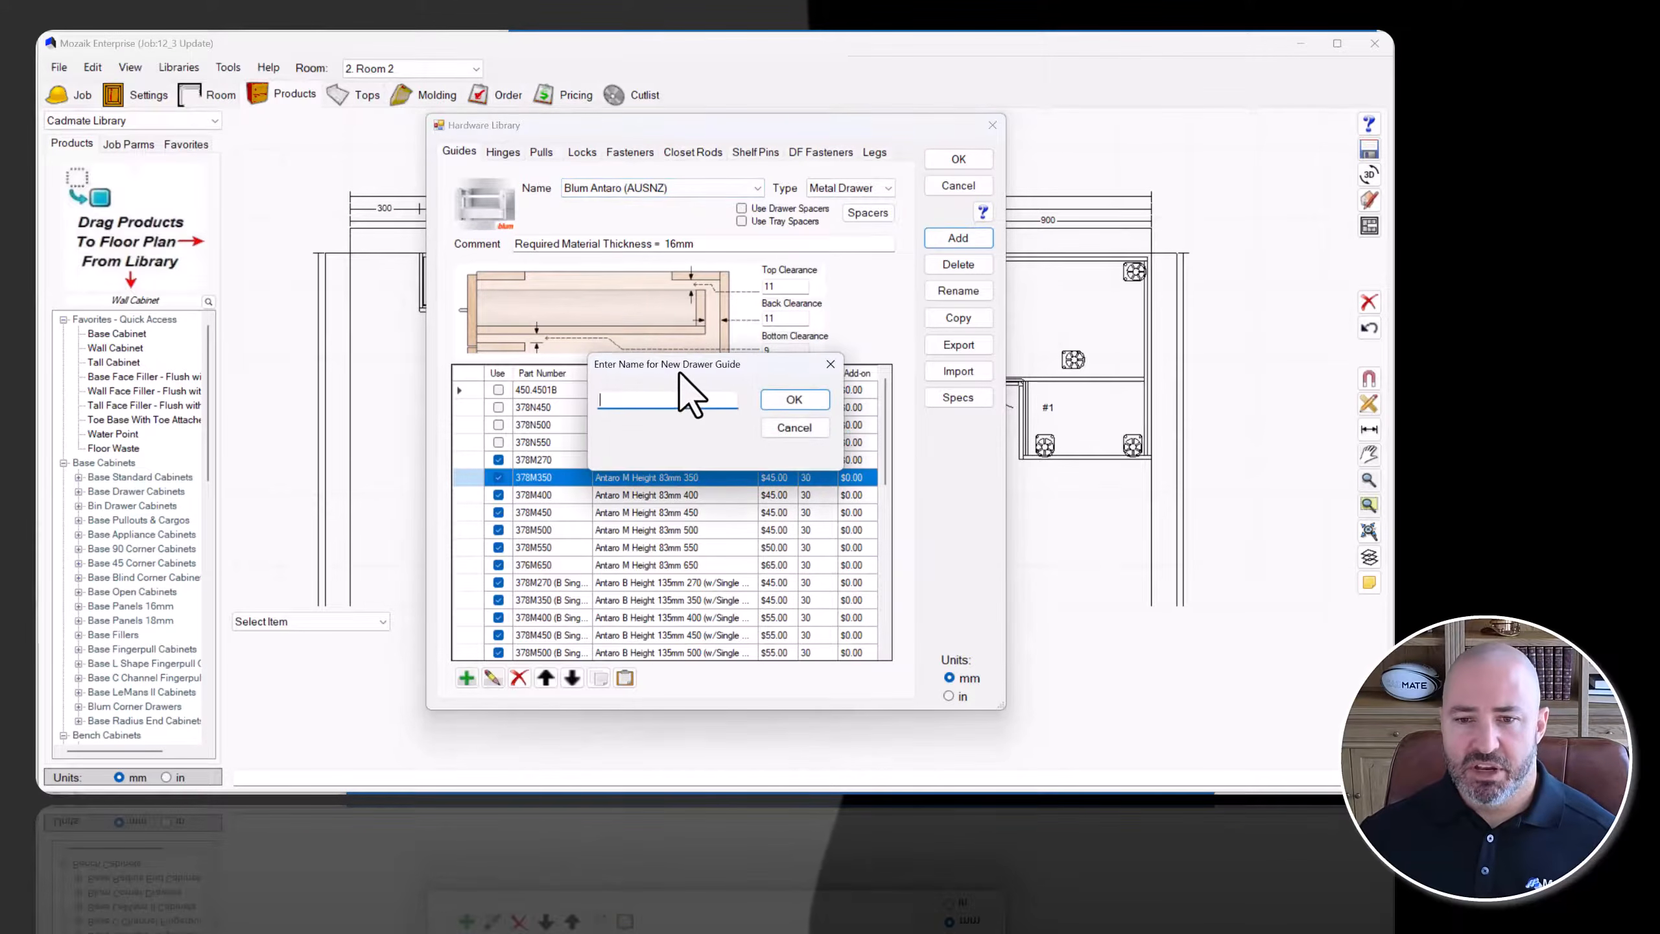
{"action": "type", "text": "vc vc"}
{"action": "left_click", "coordinate": [786, 398]}
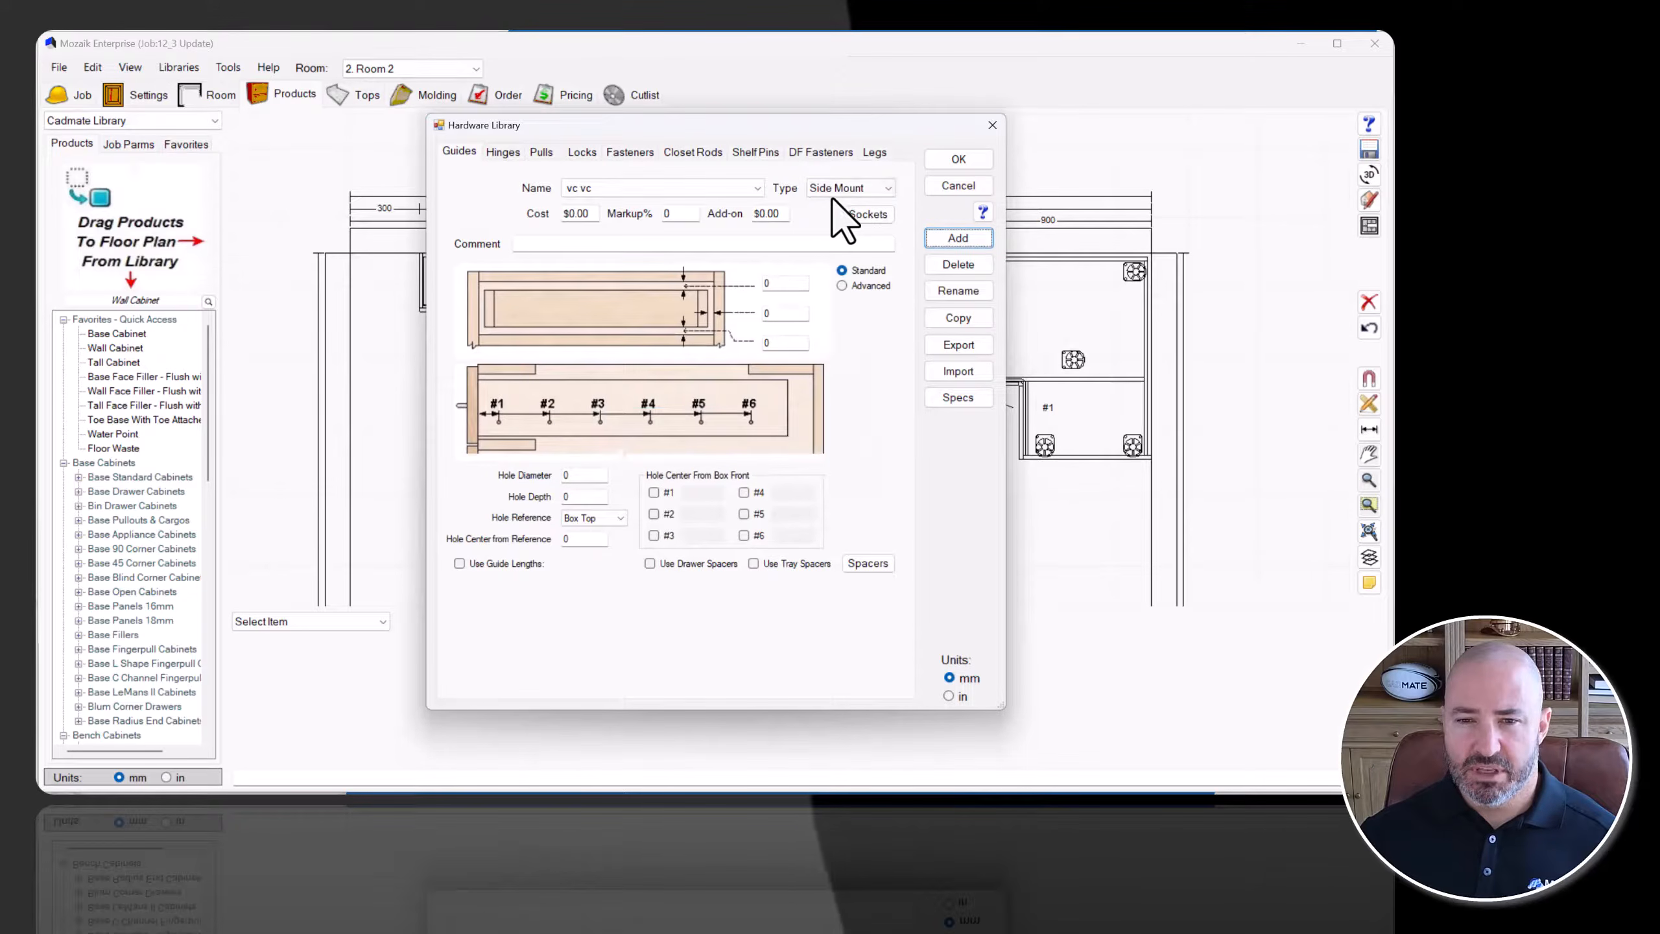
{"action": "left_click", "coordinate": [856, 191]}
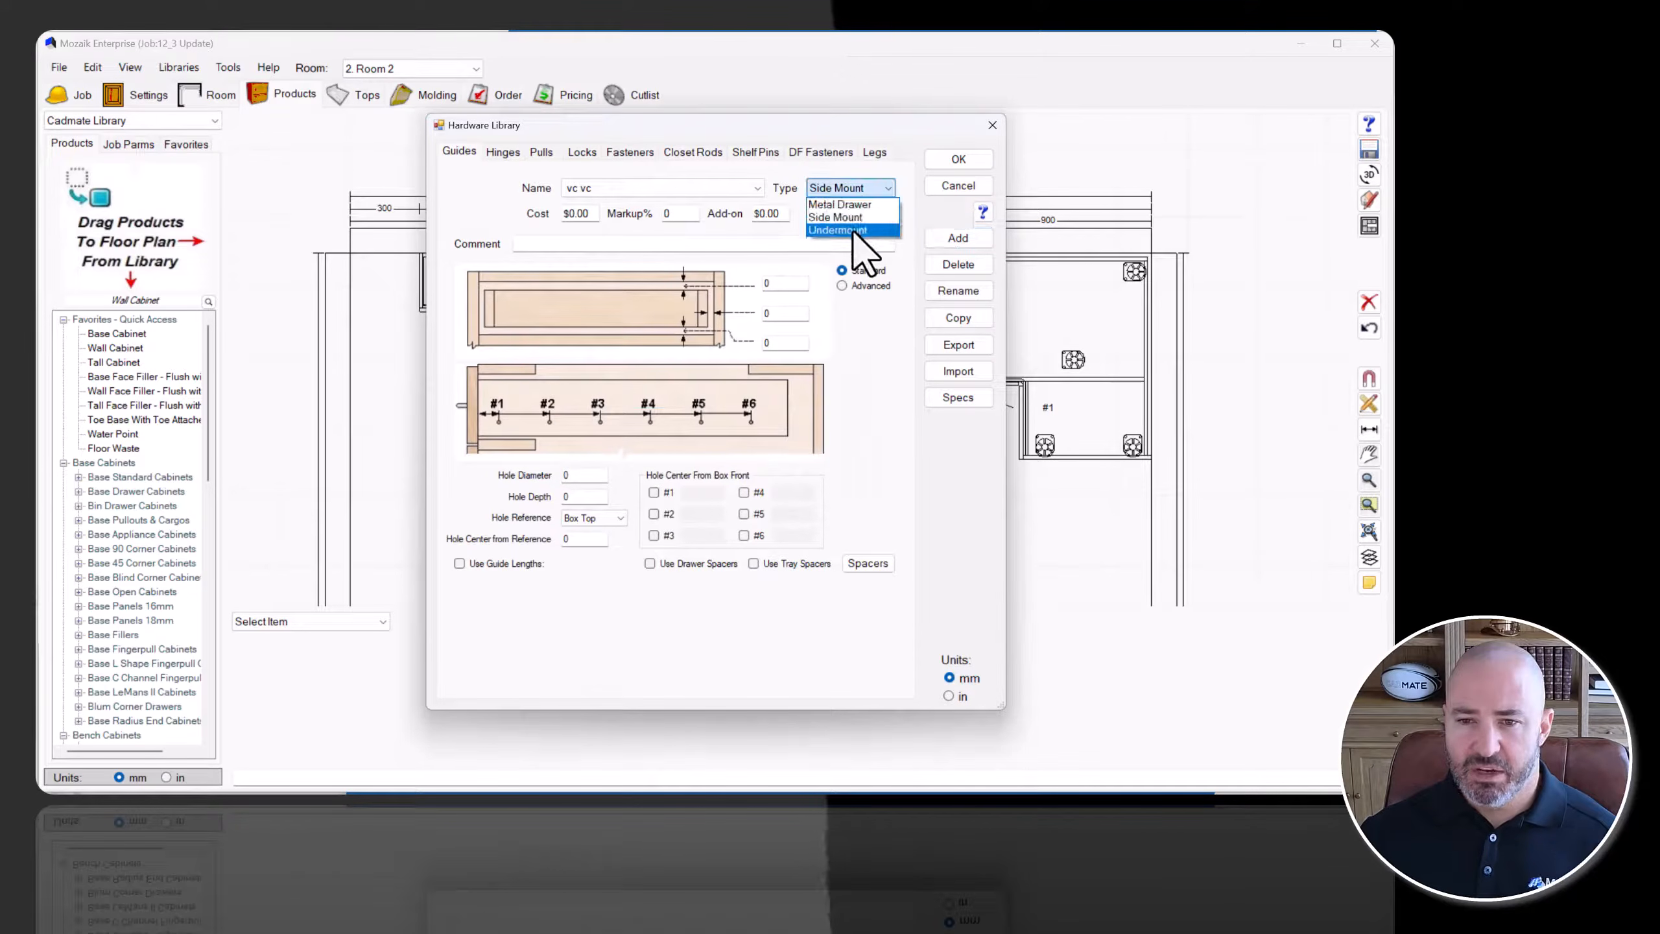
{"action": "left_click", "coordinate": [850, 219]}
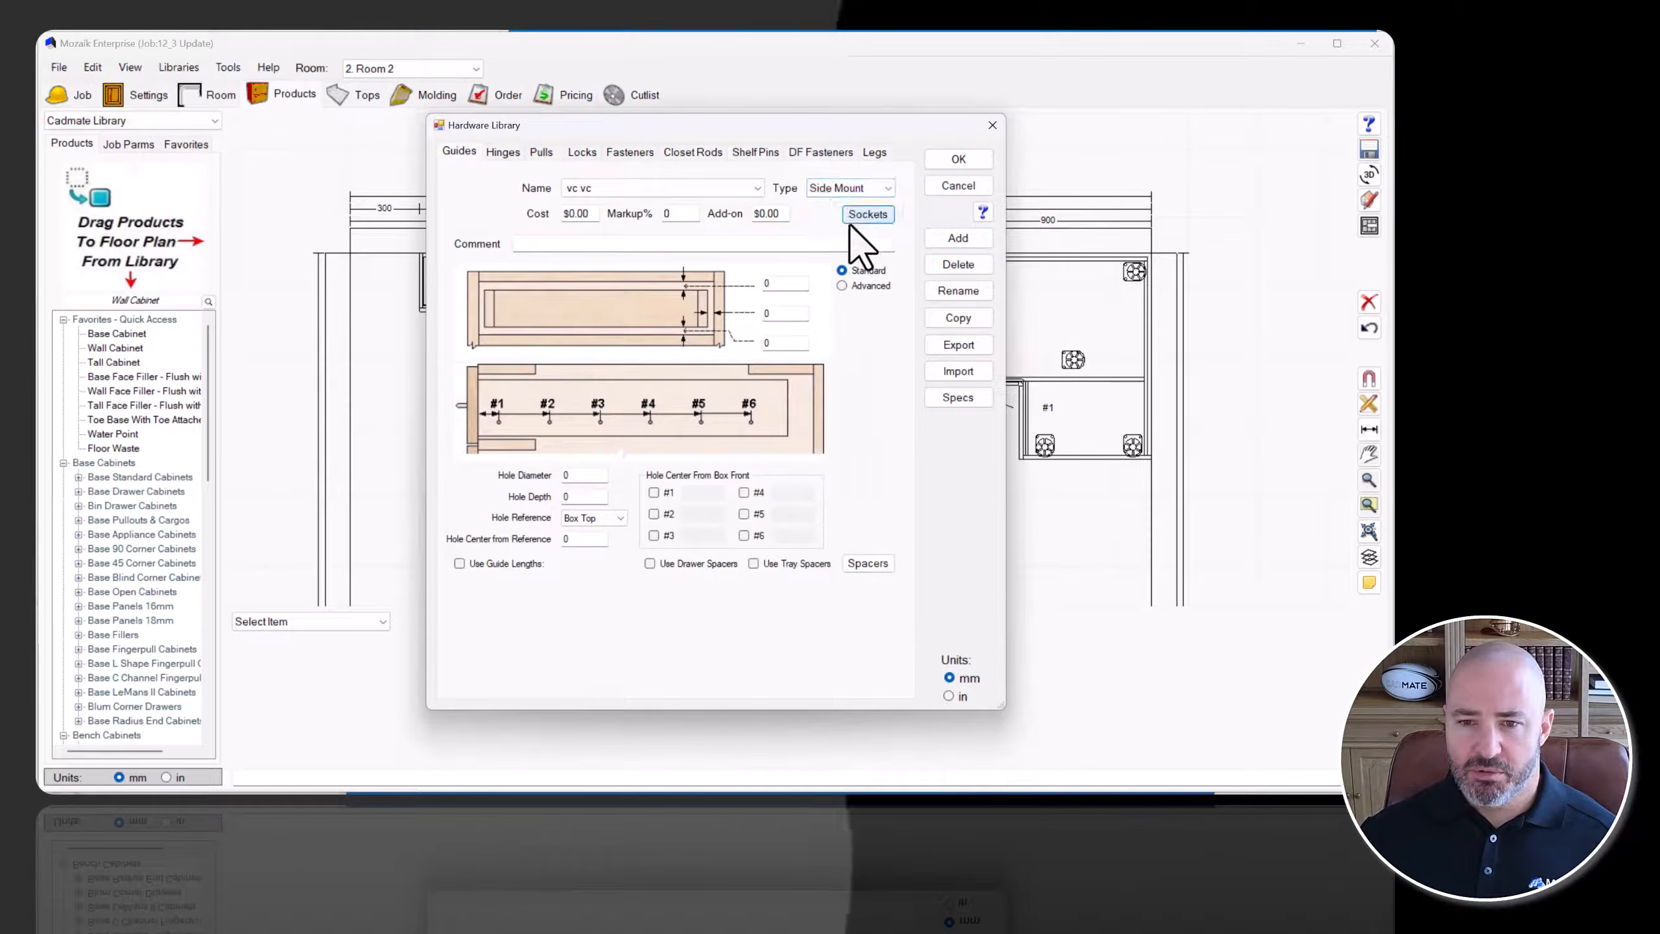
Compare the Standard and Advanced modes of the new side mount guide and set it to Advanced.
{"action": "left_click", "coordinate": [861, 286]}
{"action": "left_click", "coordinate": [842, 270]}
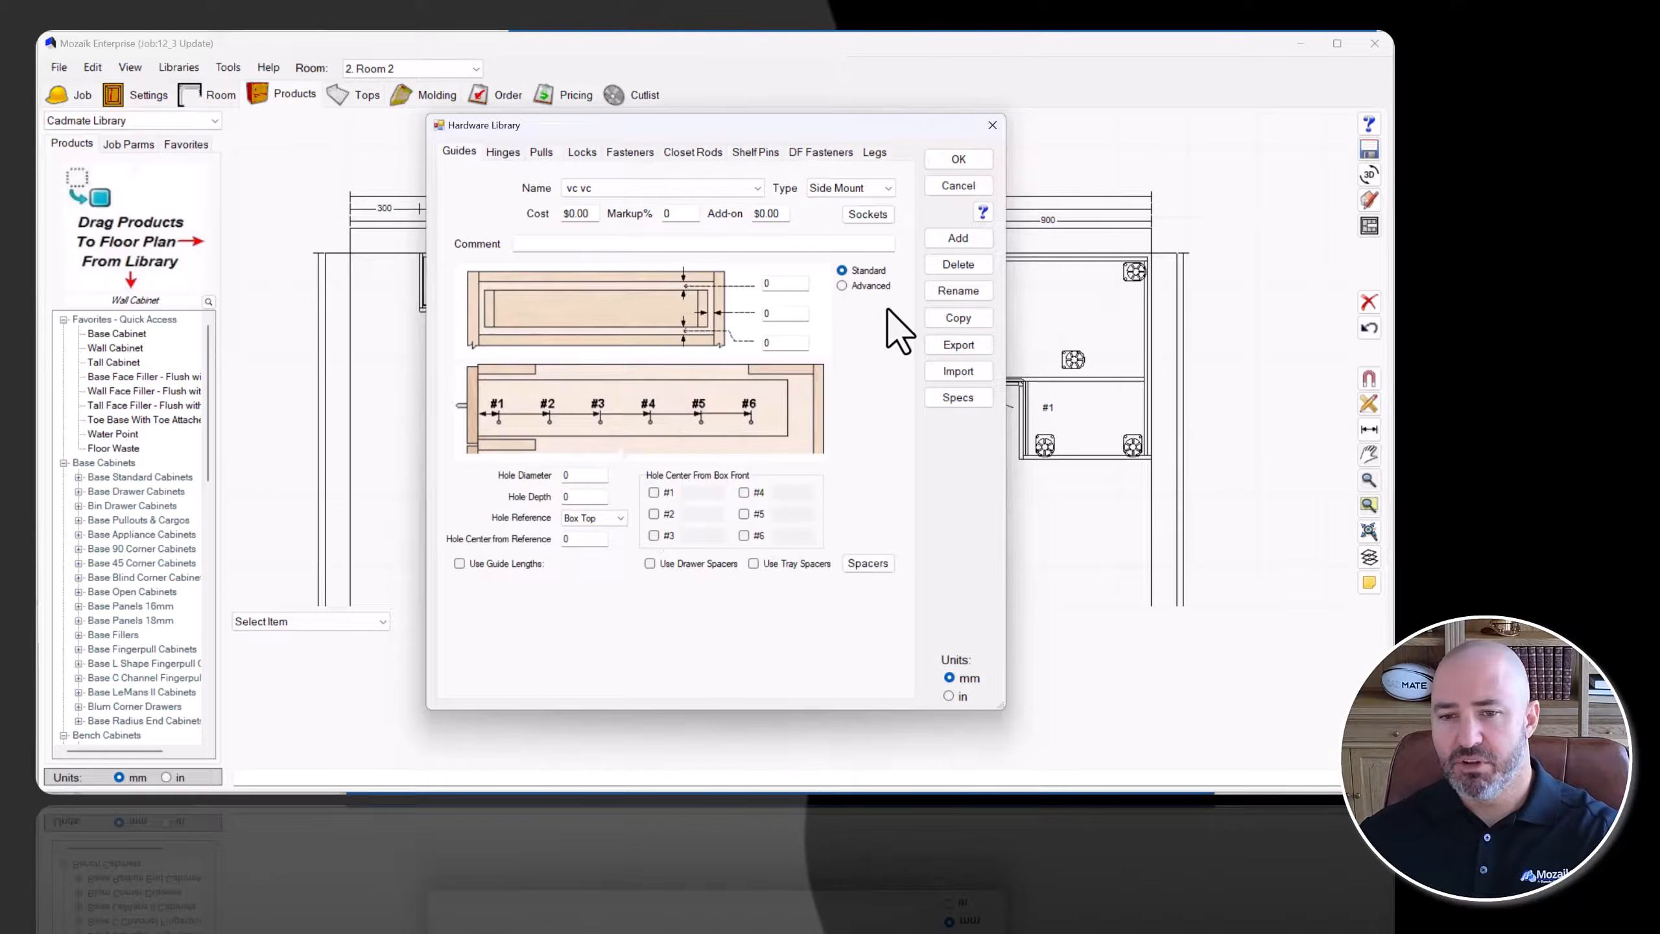
{"action": "left_click", "coordinate": [874, 288]}
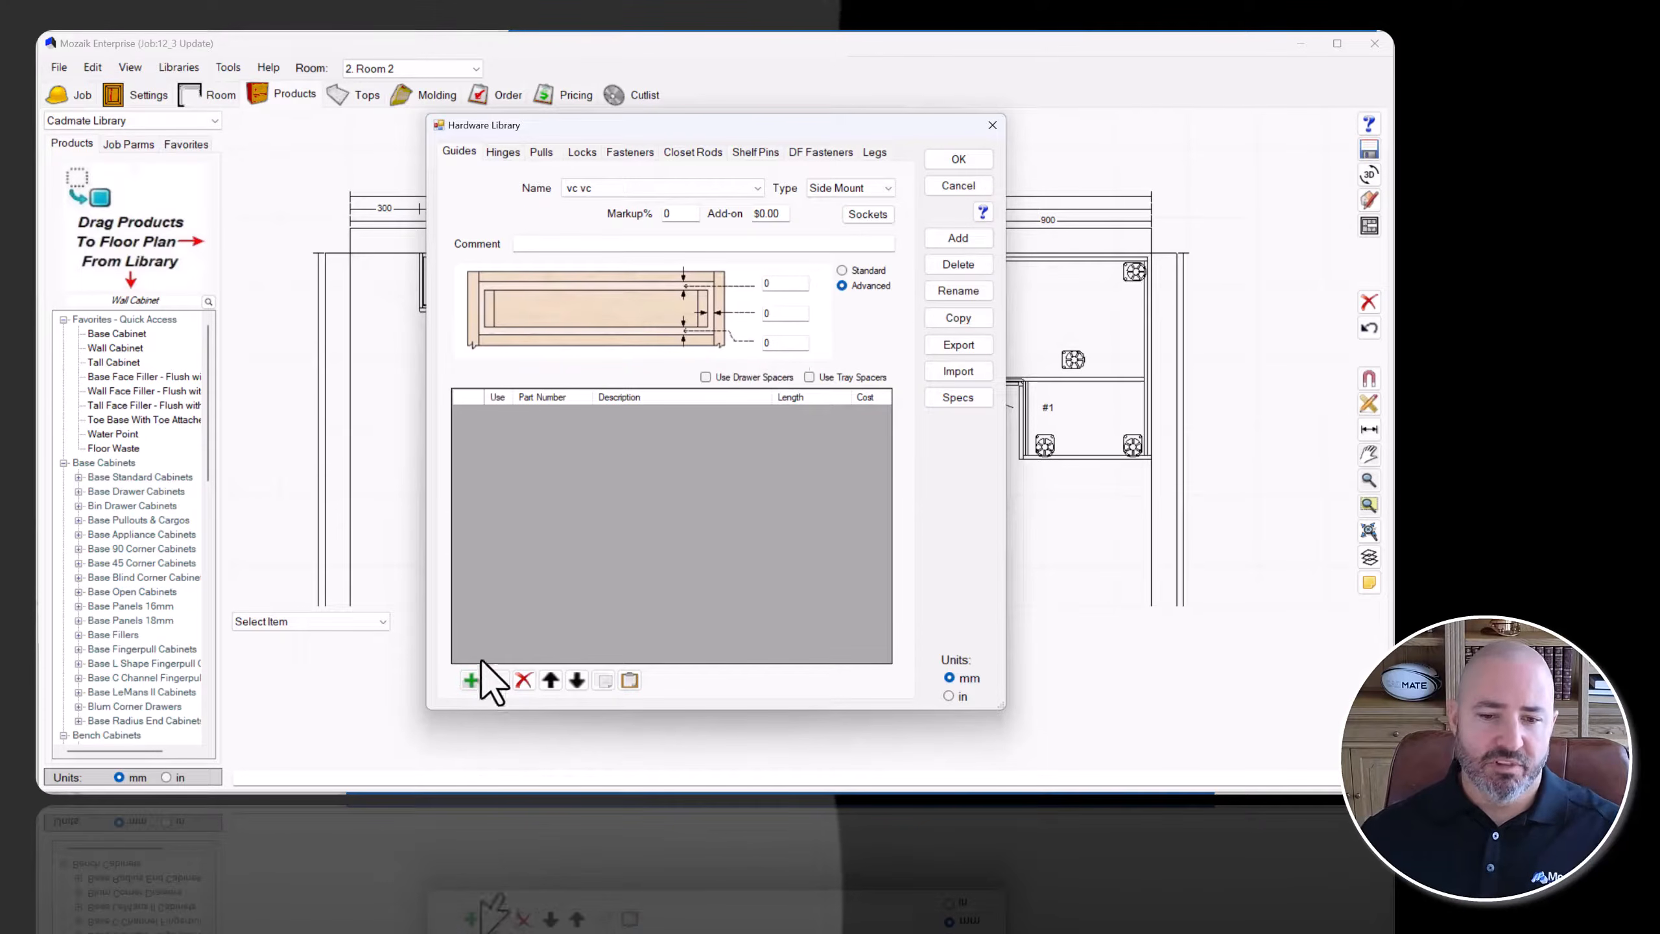
Add a part to the vc vc guide, review its side bore, box bore, spacer and fastener settings, and accept it.
{"action": "left_click", "coordinate": [471, 680]}
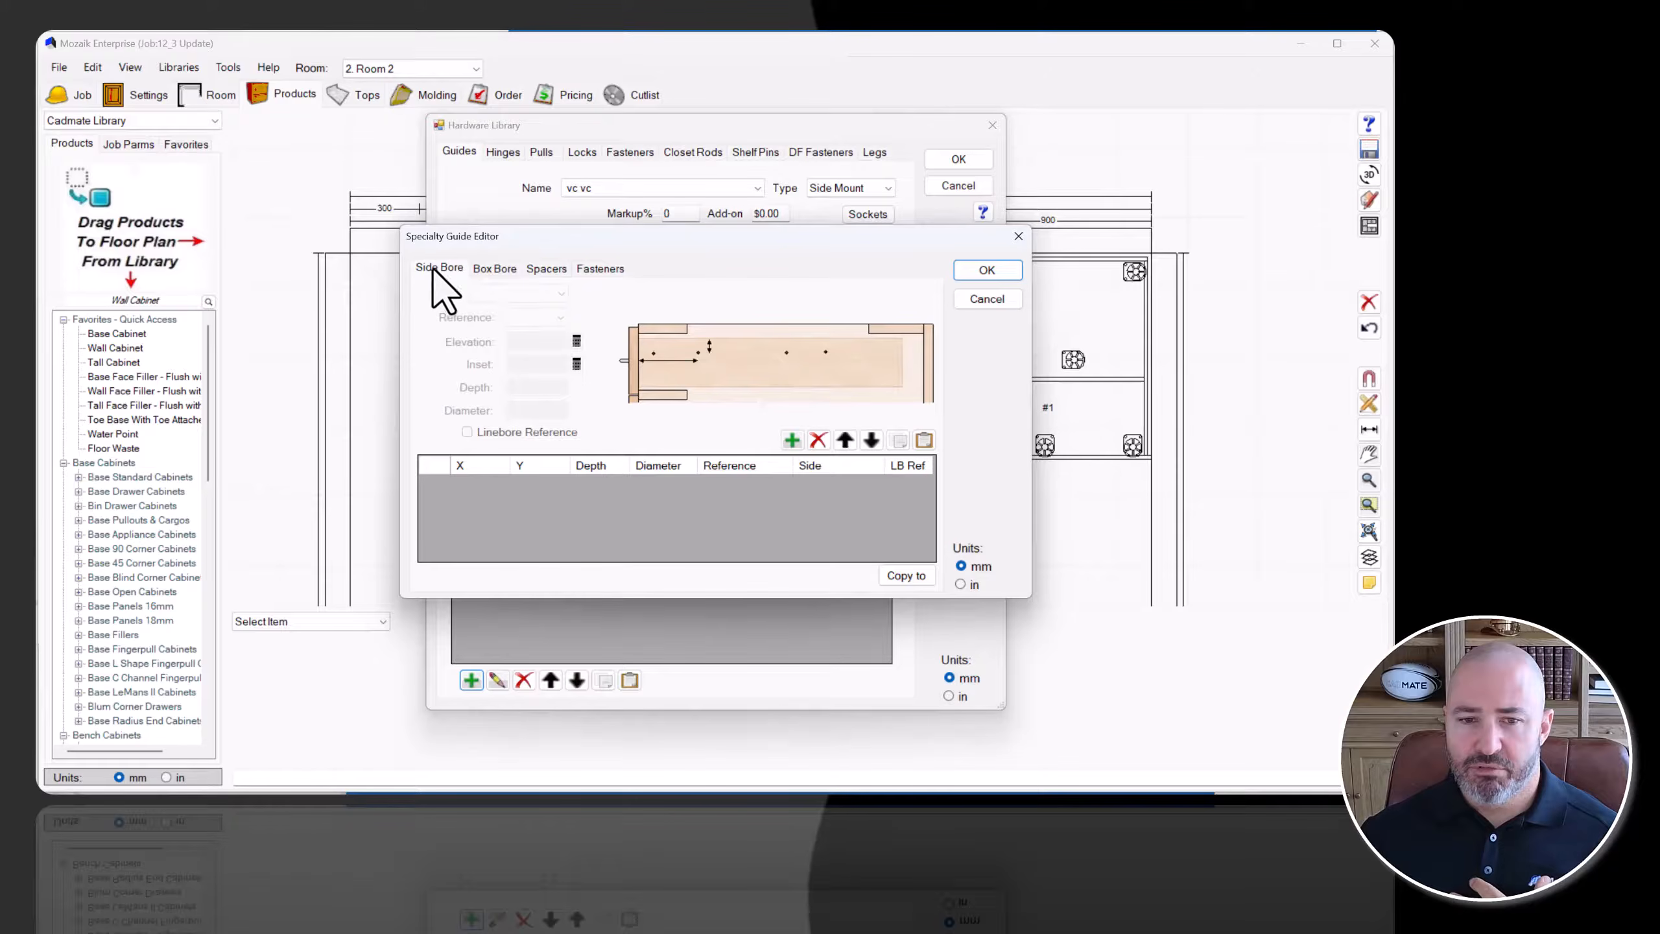
{"action": "left_click", "coordinate": [484, 267]}
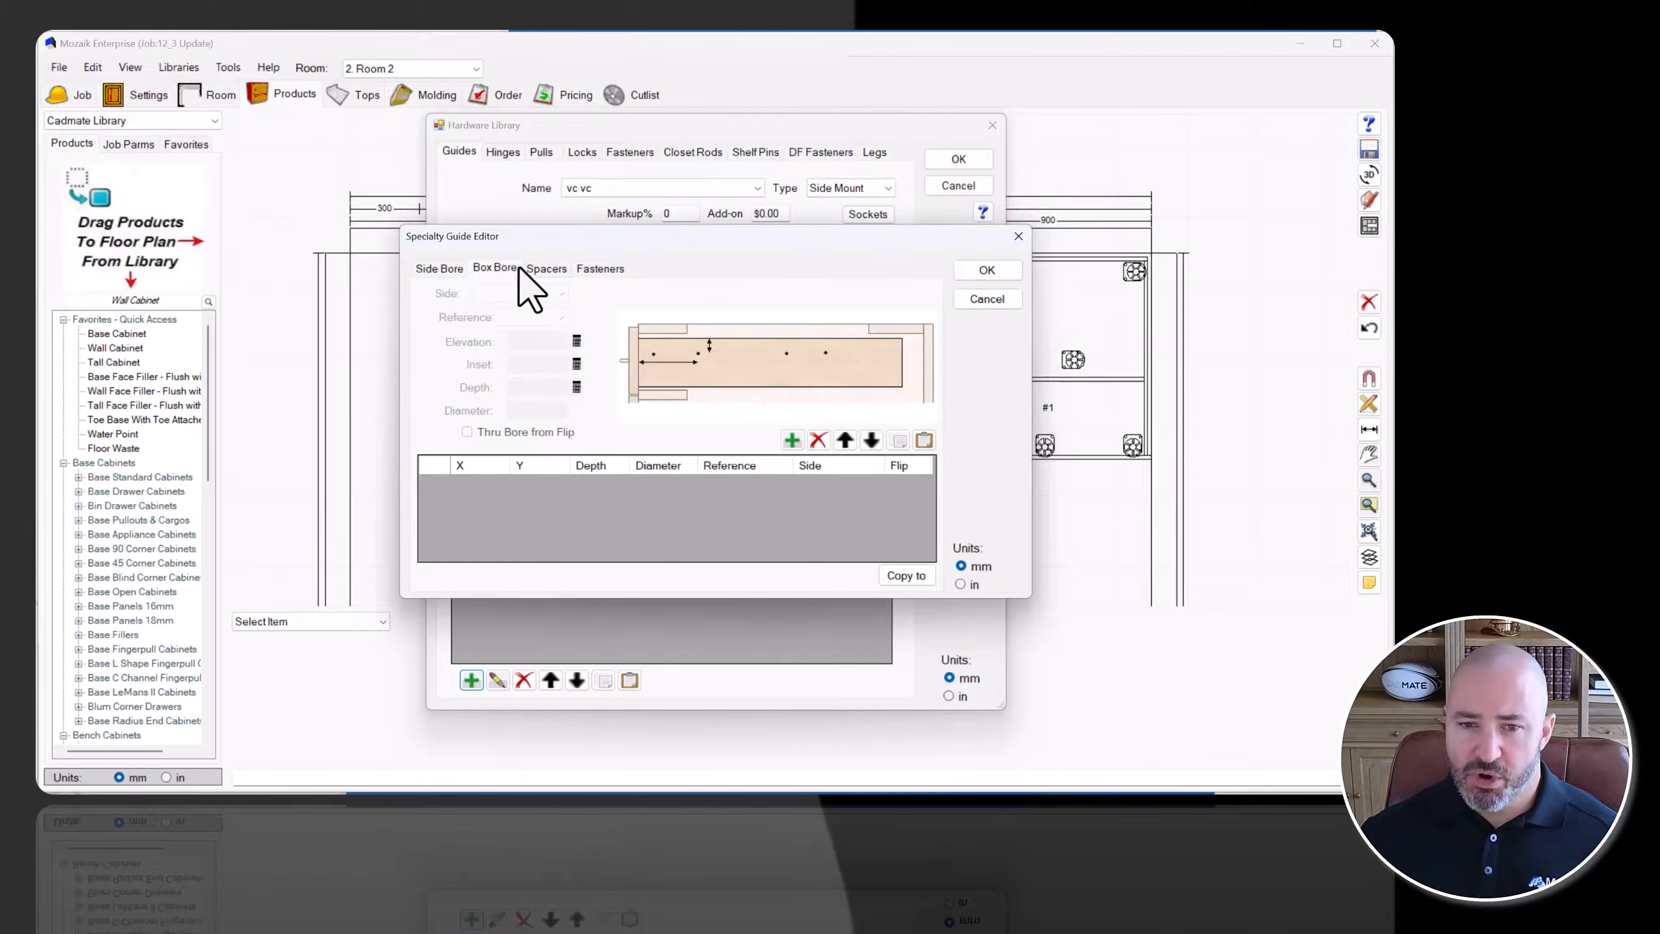
{"action": "left_click", "coordinate": [542, 267]}
{"action": "left_click", "coordinate": [600, 270]}
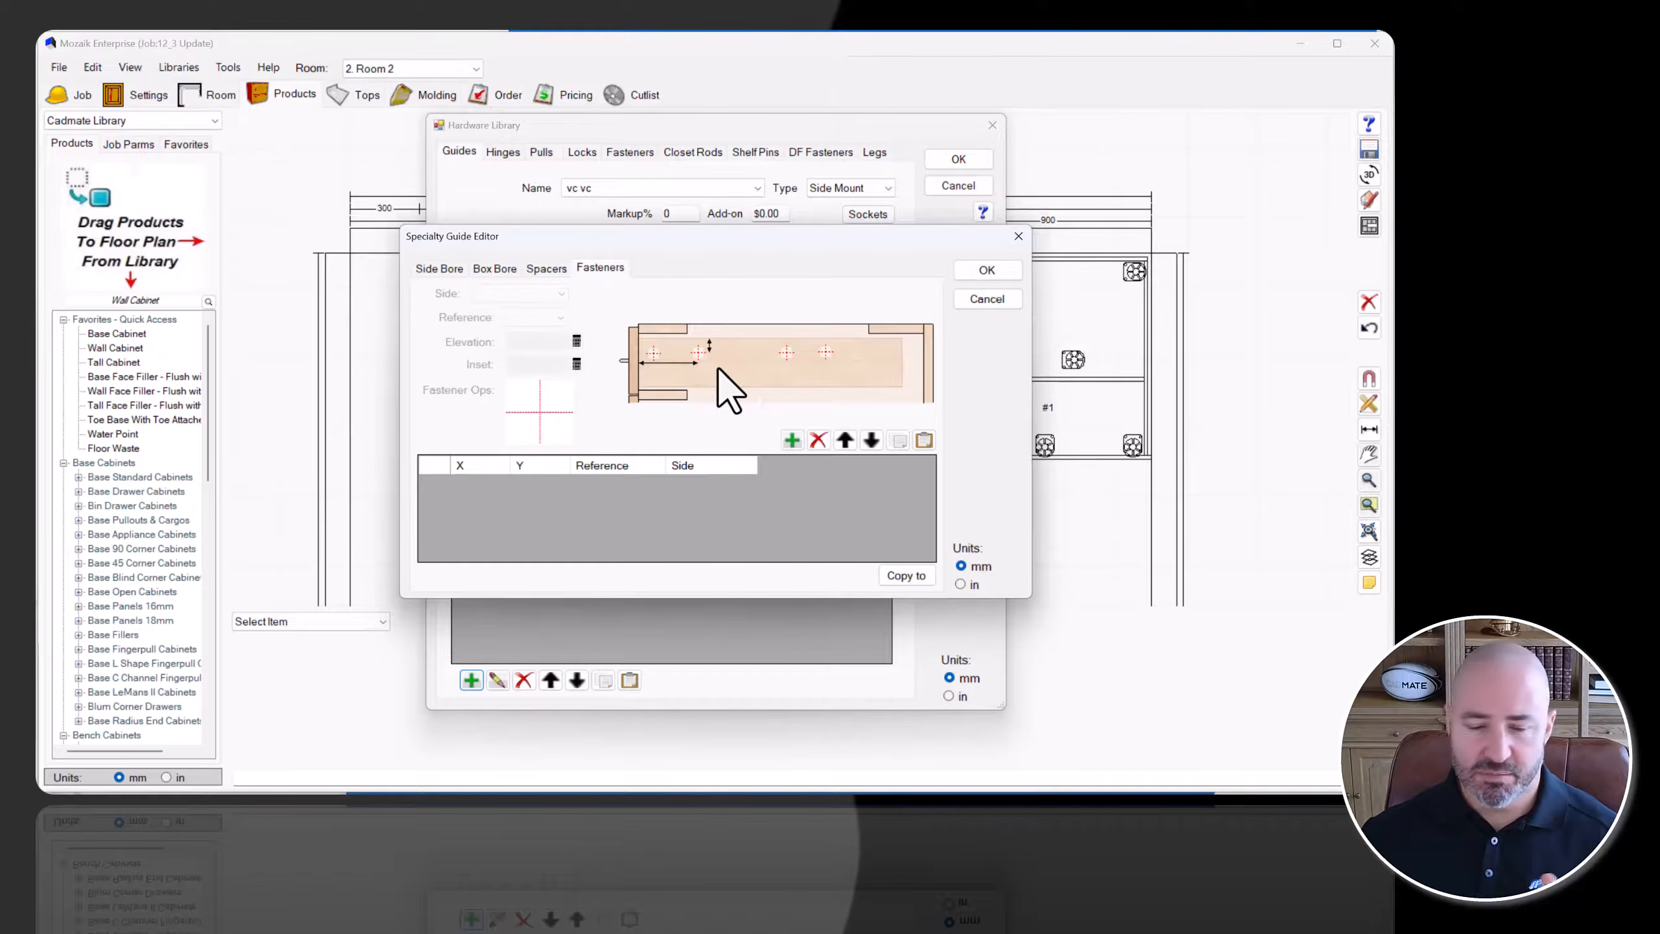
{"action": "left_click", "coordinate": [455, 267]}
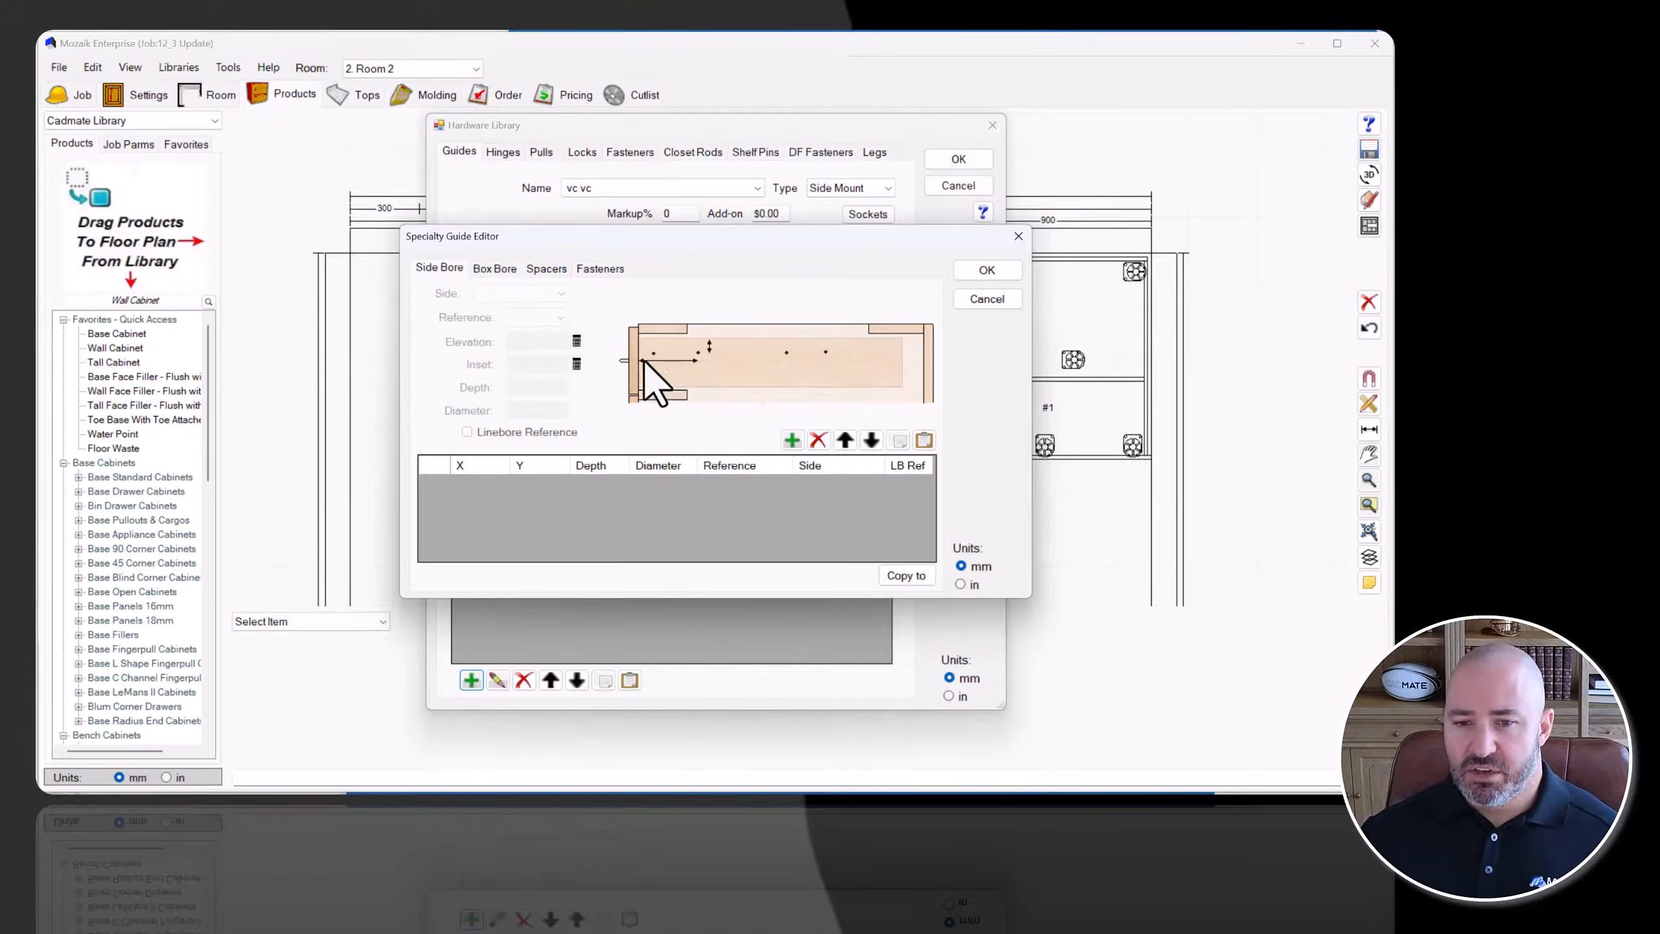
{"action": "left_click", "coordinate": [494, 268]}
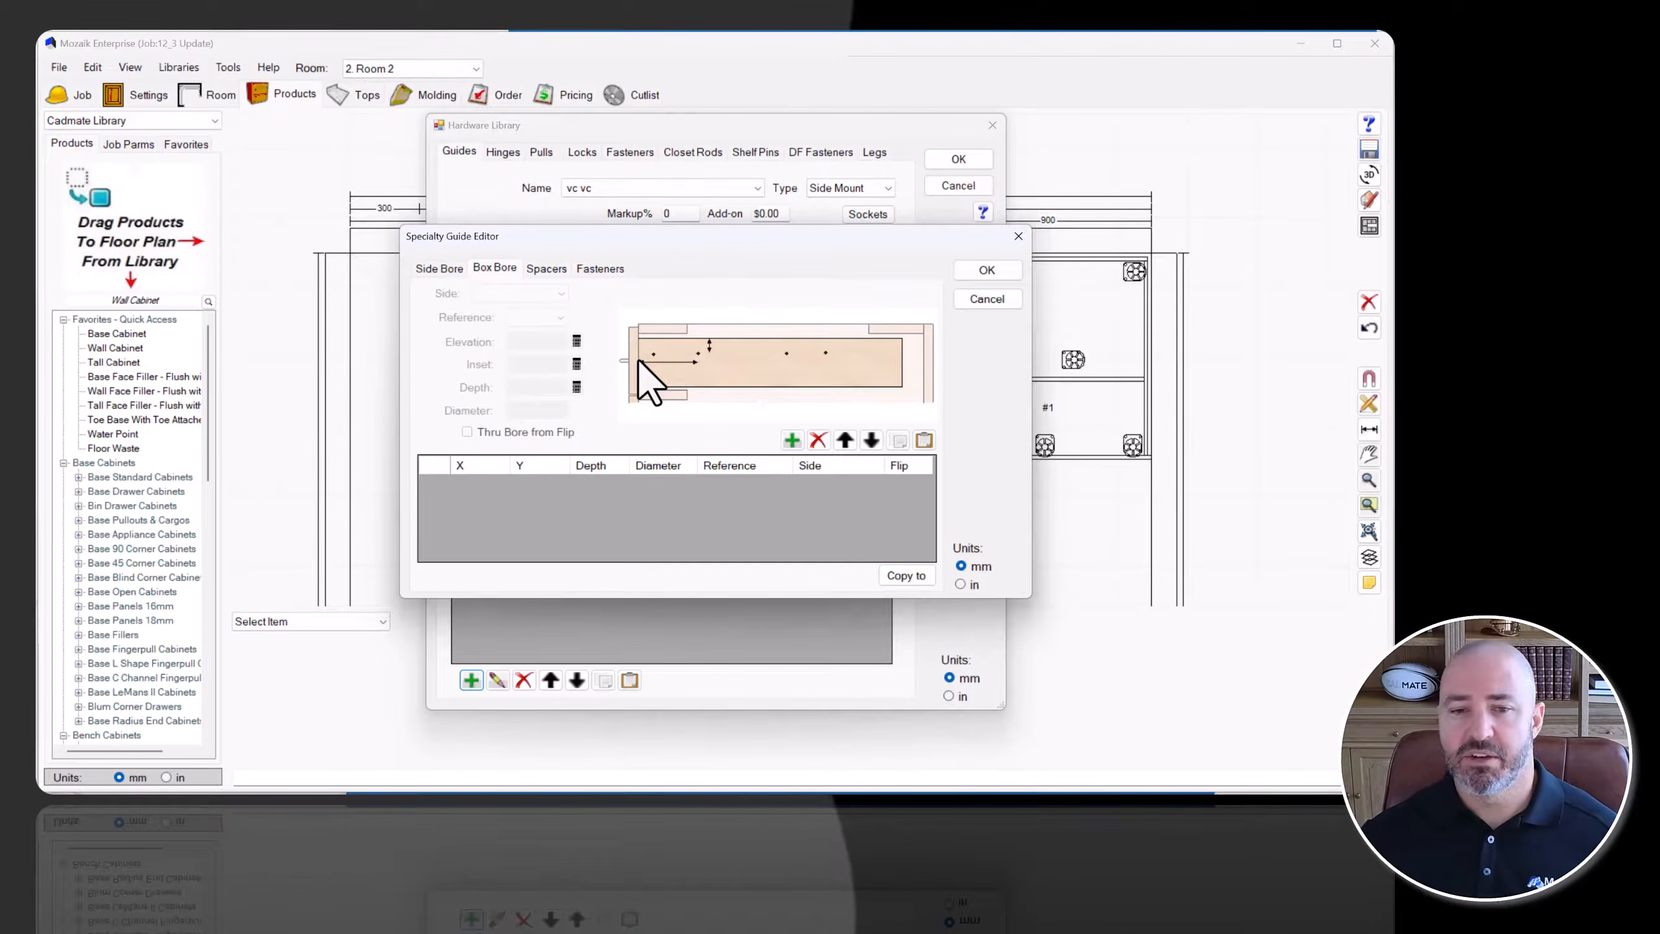
{"action": "left_click", "coordinate": [973, 274]}
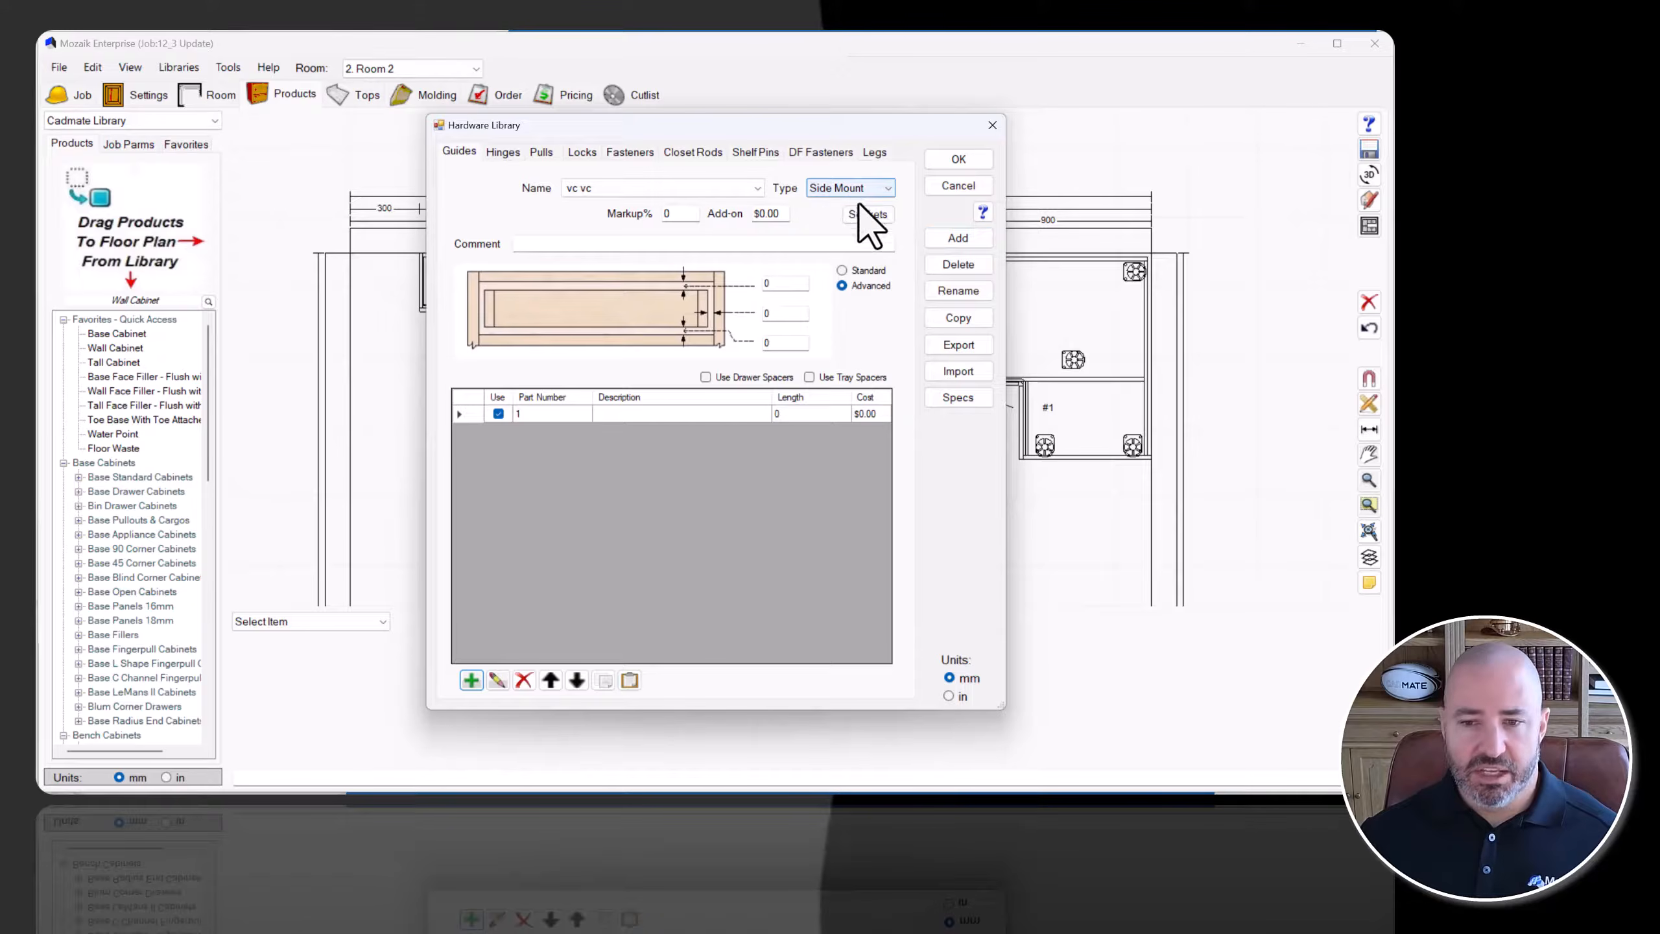
Compare the guide's Standard and Advanced layouts once more, and delete the vc vc guide from the hardware library.
{"action": "left_click", "coordinate": [866, 269]}
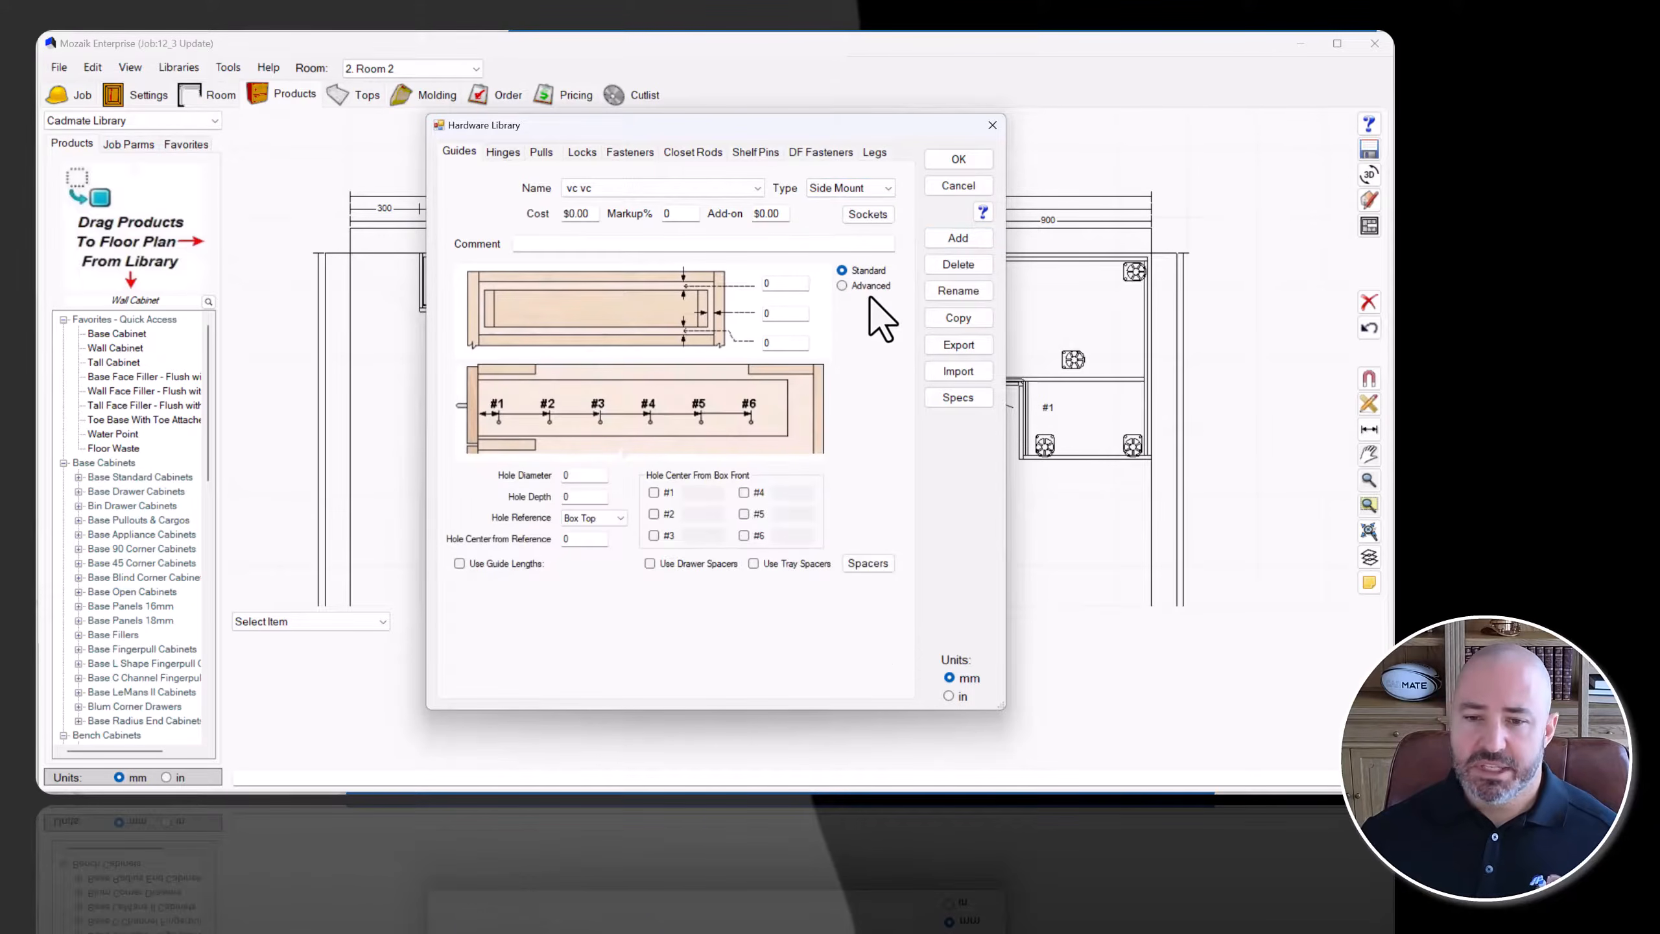
{"action": "left_click", "coordinate": [872, 285]}
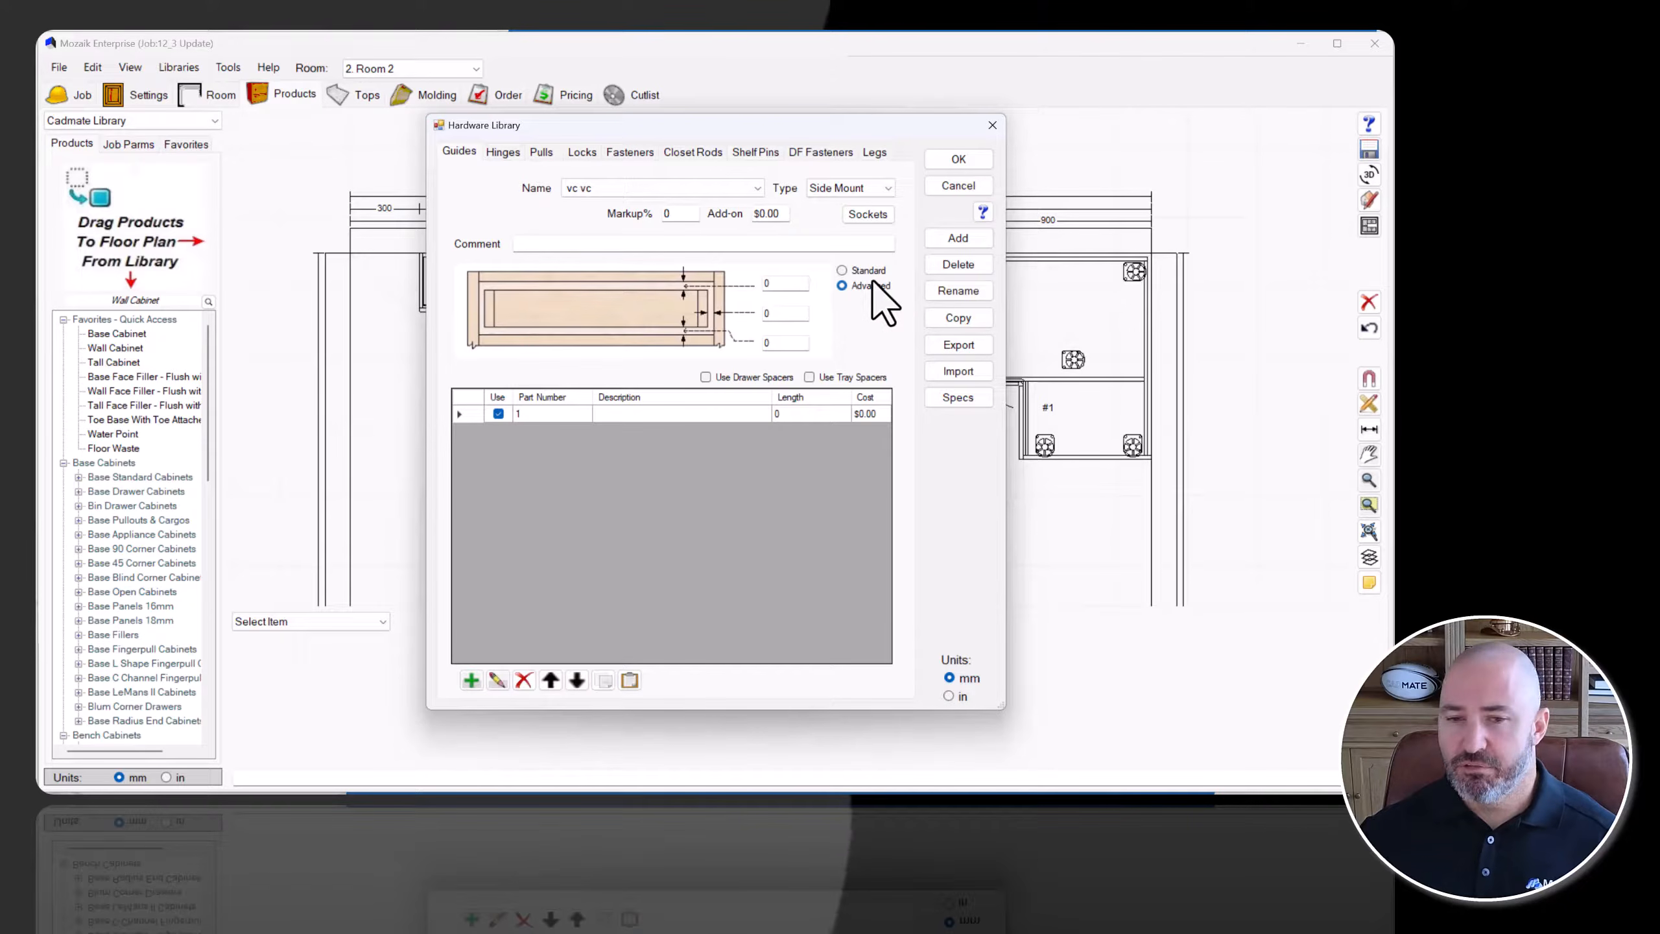
{"action": "left_click", "coordinate": [970, 262]}
{"action": "key", "text": "Return"}
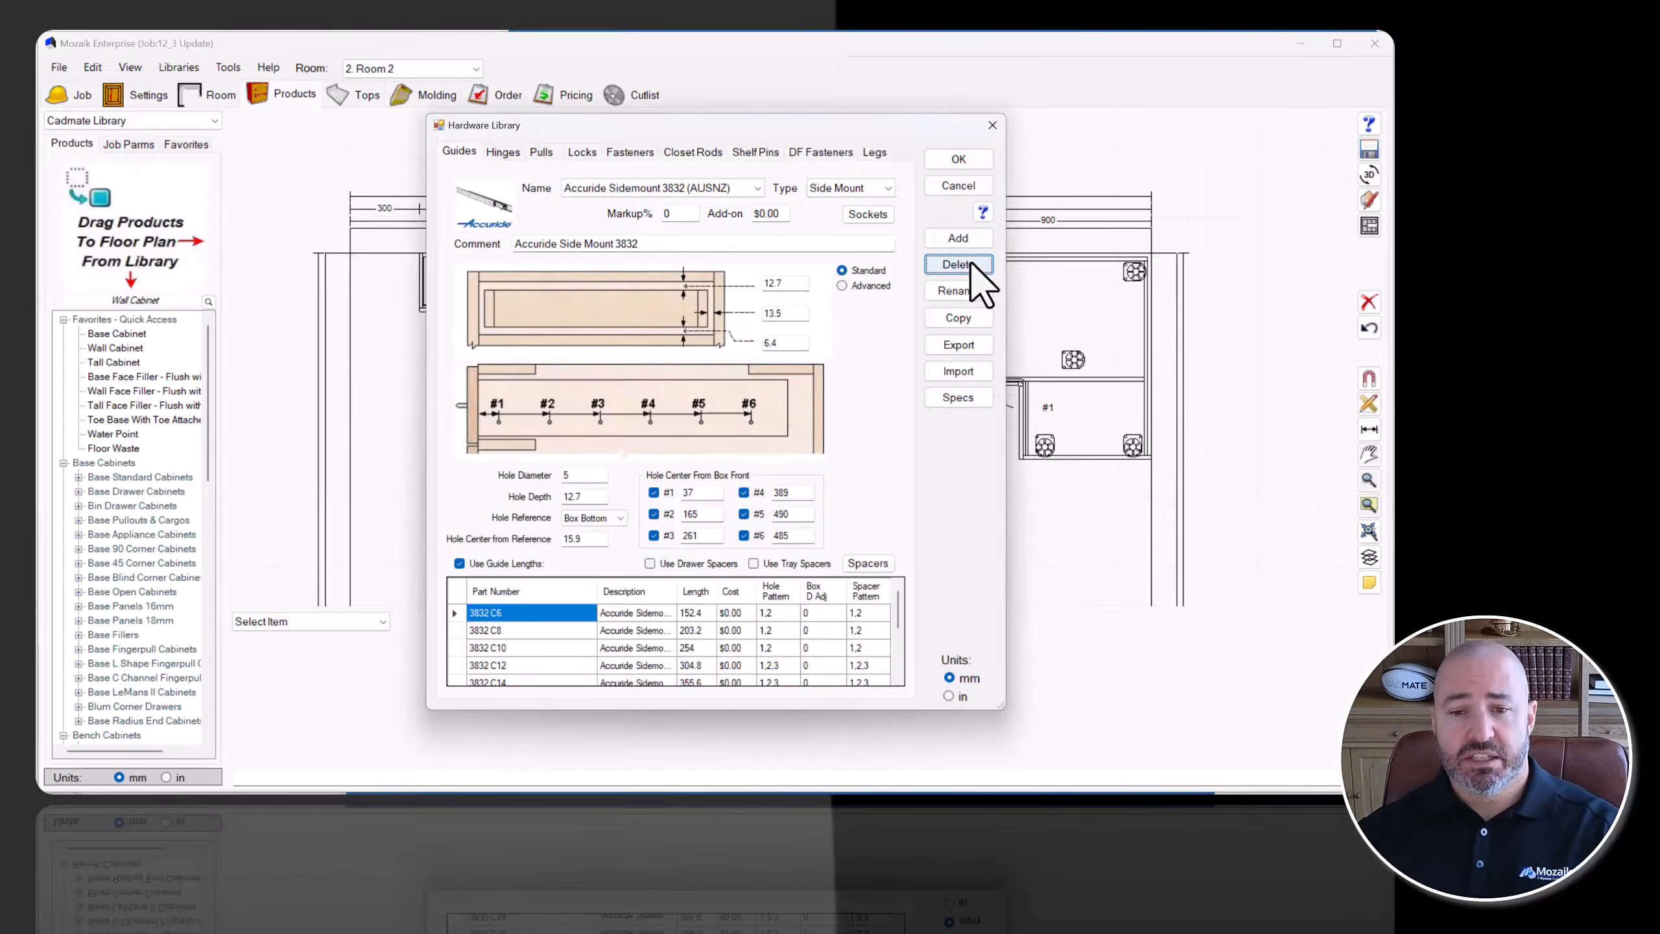
Accept the hardware library and close Mozaik, saving the changes to the job.
{"action": "left_click", "coordinate": [953, 161]}
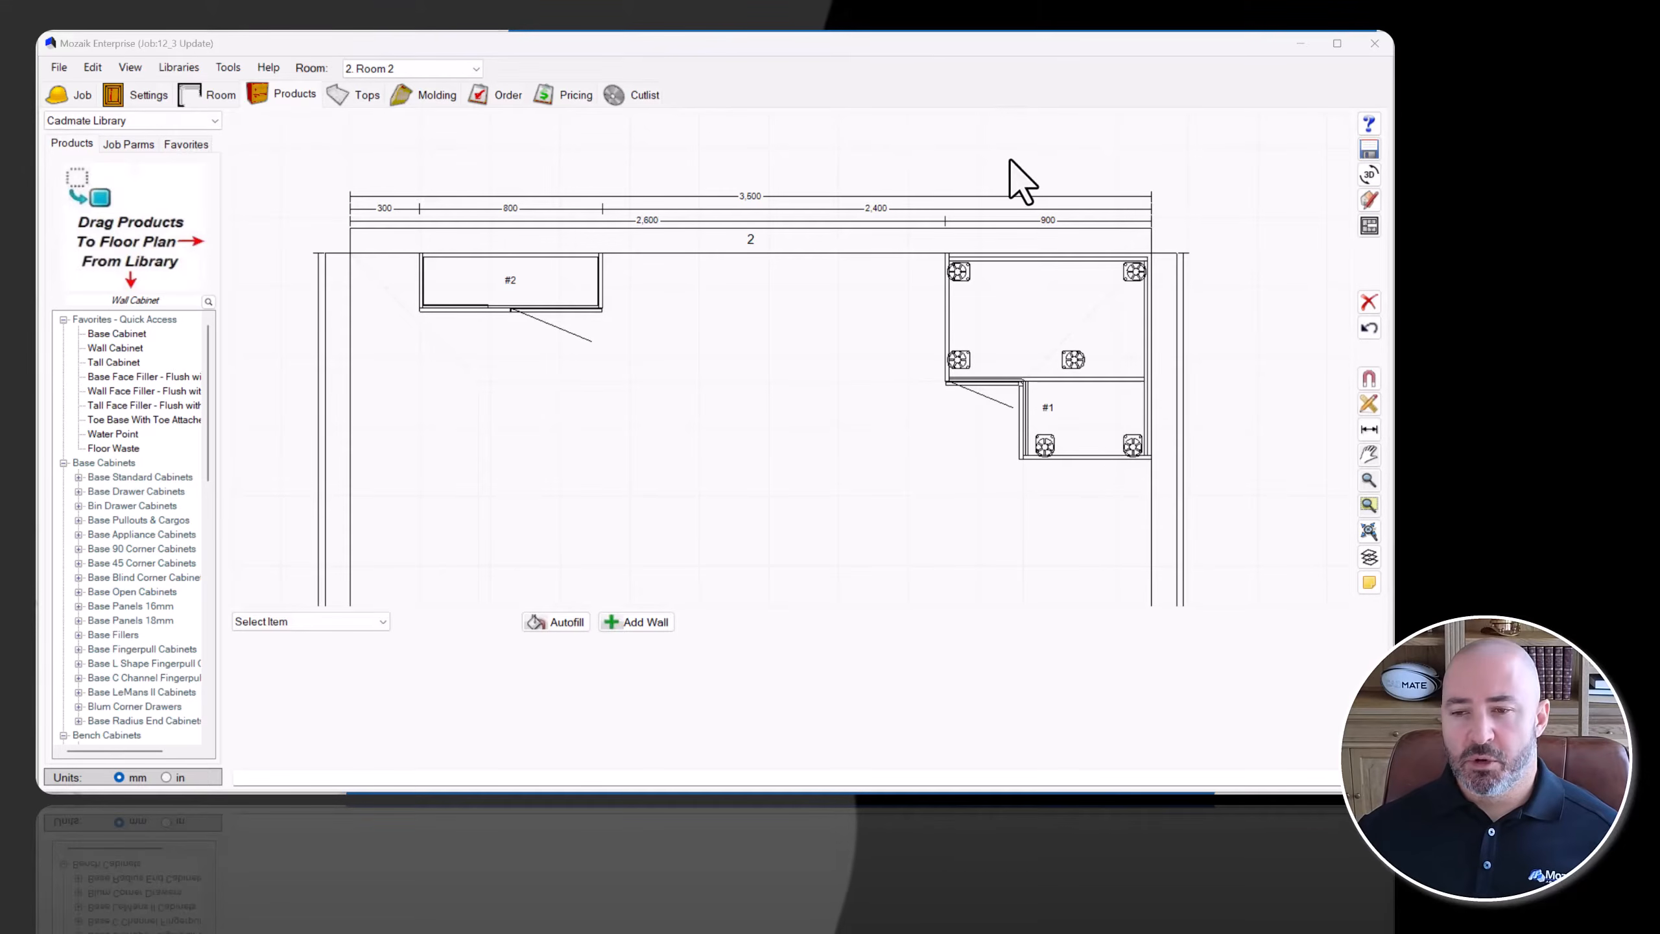
{"action": "left_click", "coordinate": [1374, 44]}
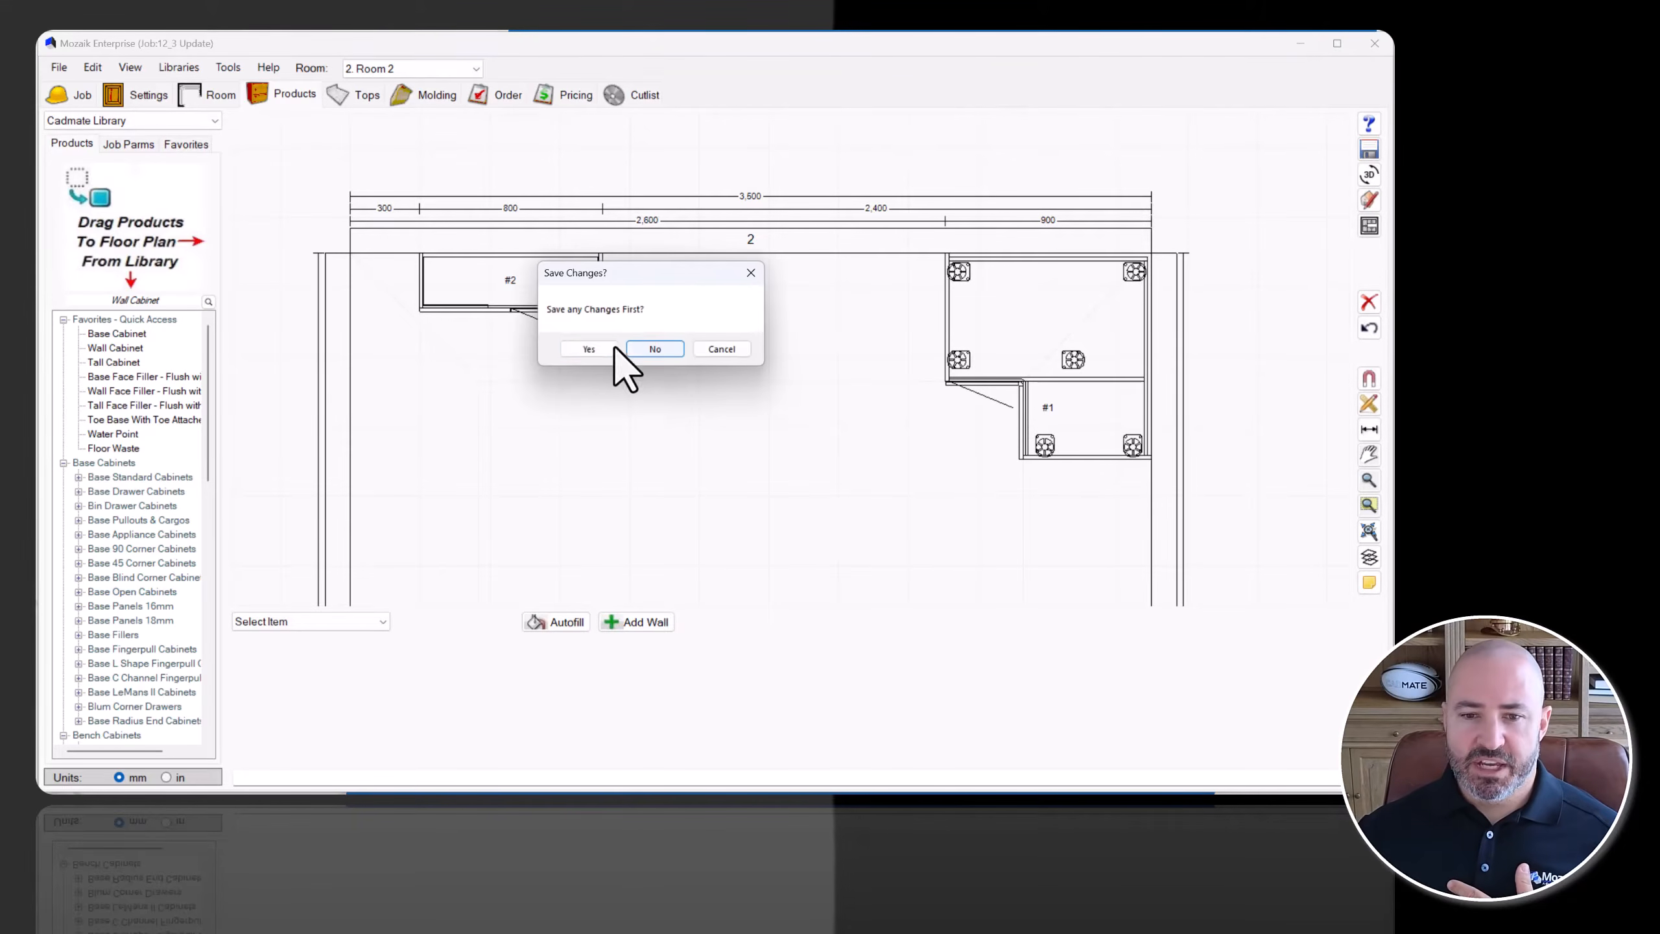
{"action": "left_click", "coordinate": [588, 349]}
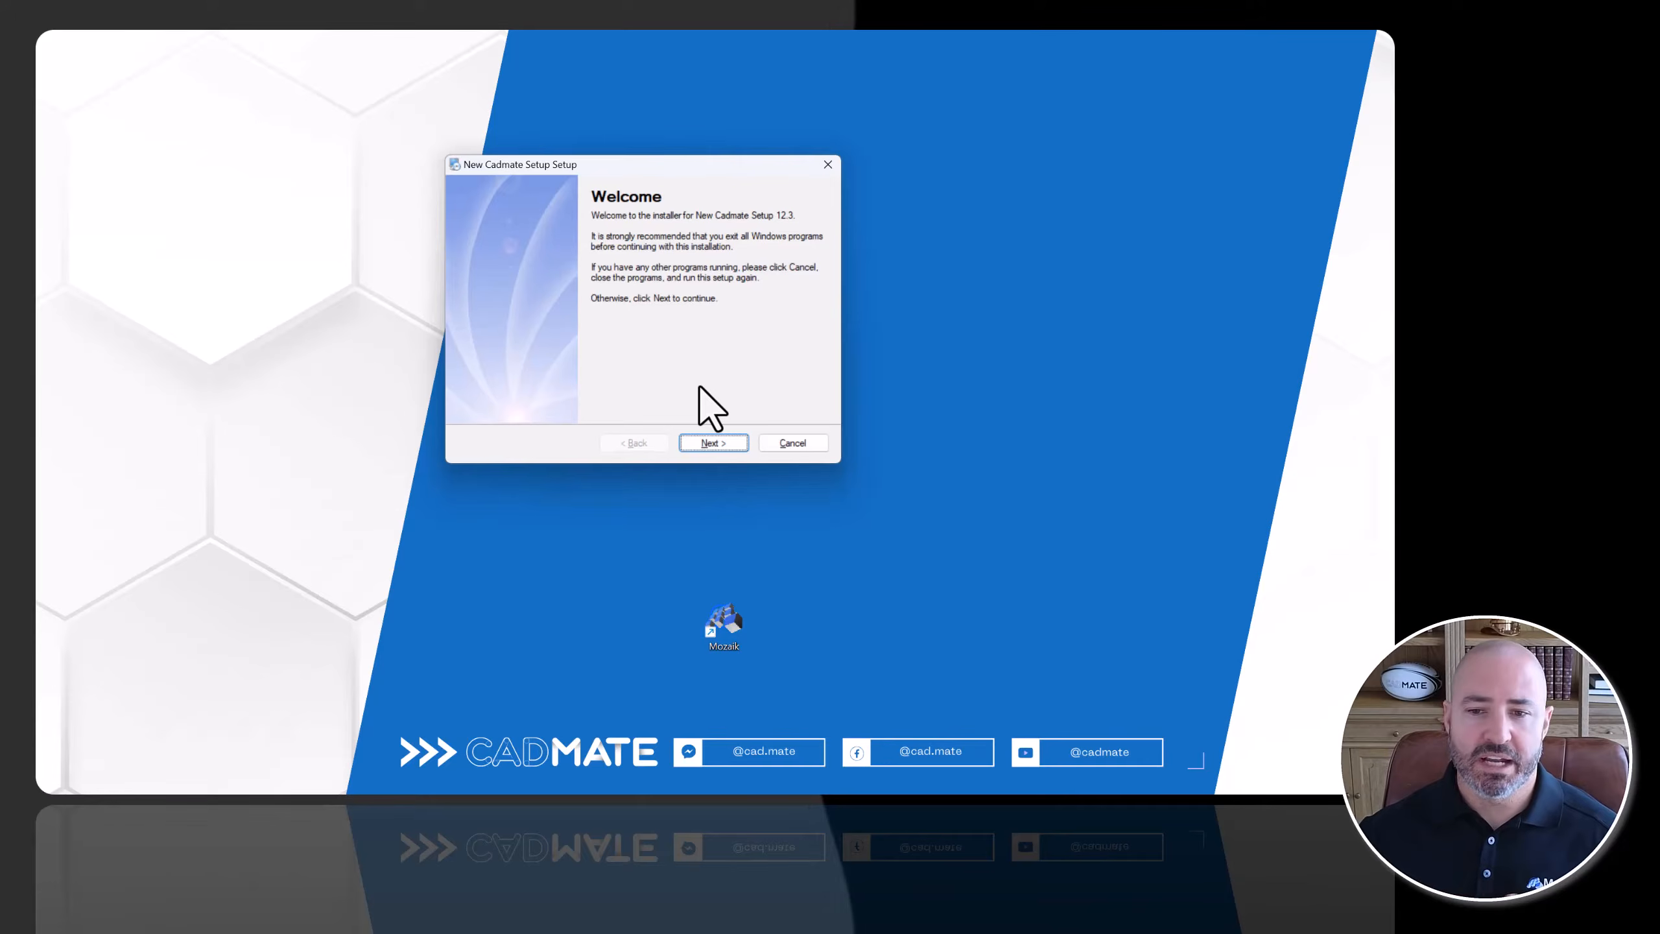
In the New Cadmate Setup installer, agree to the license terms and keep C:\Mozaik as the installation folder.
{"action": "left_click", "coordinate": [725, 443]}
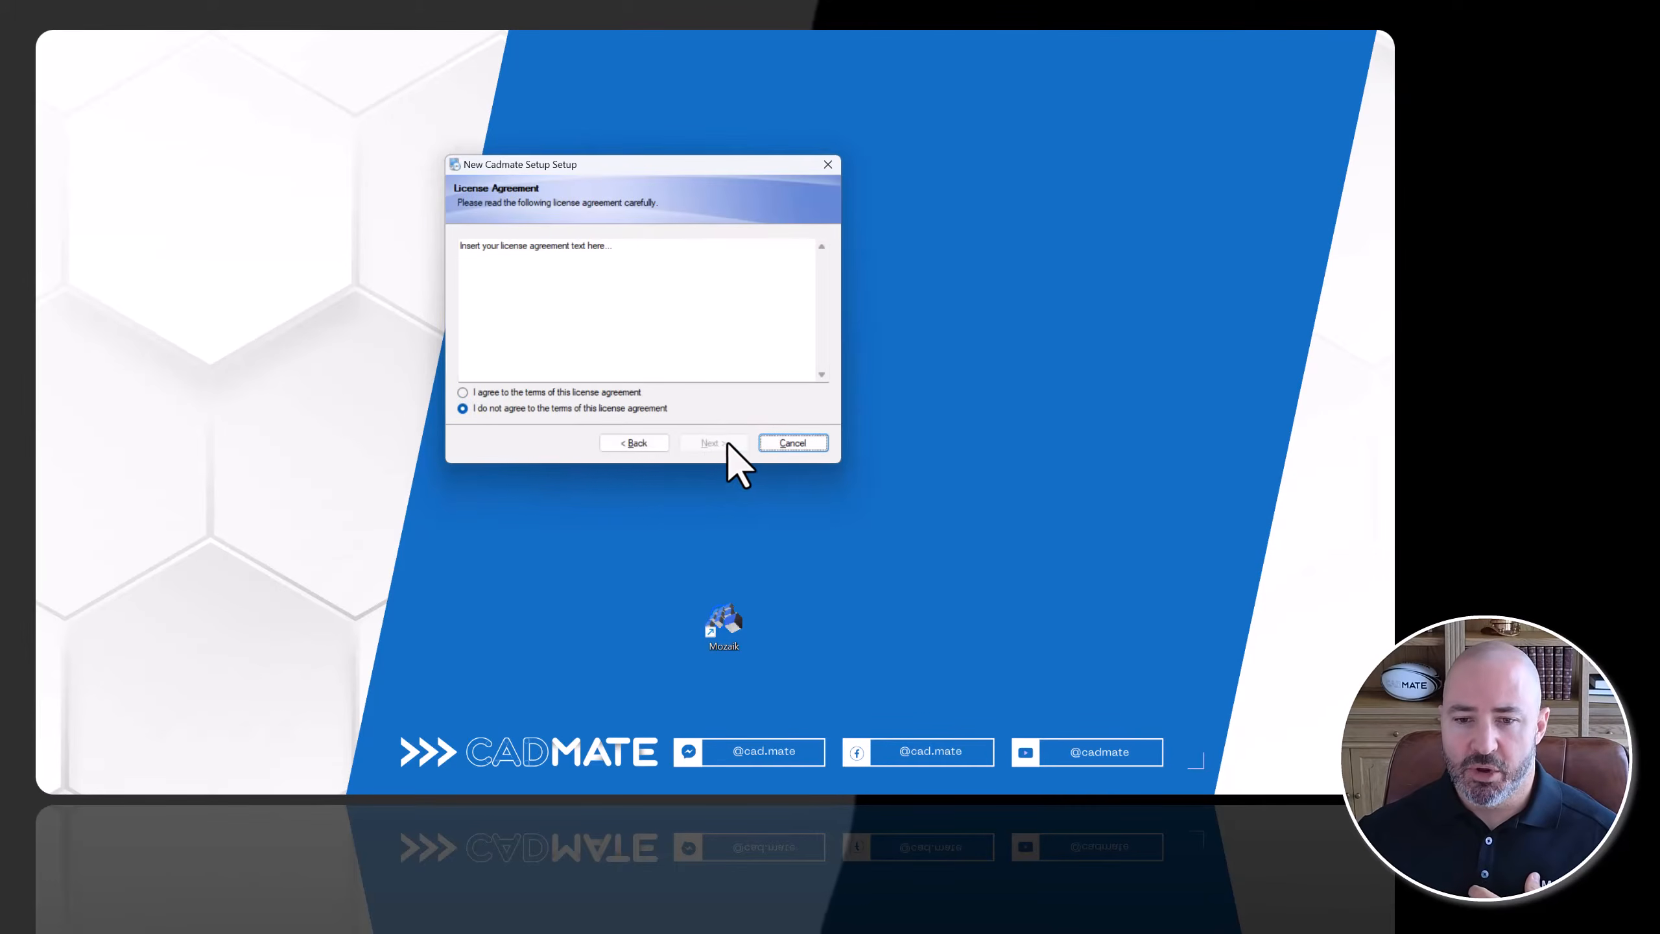
{"action": "left_click", "coordinate": [629, 391]}
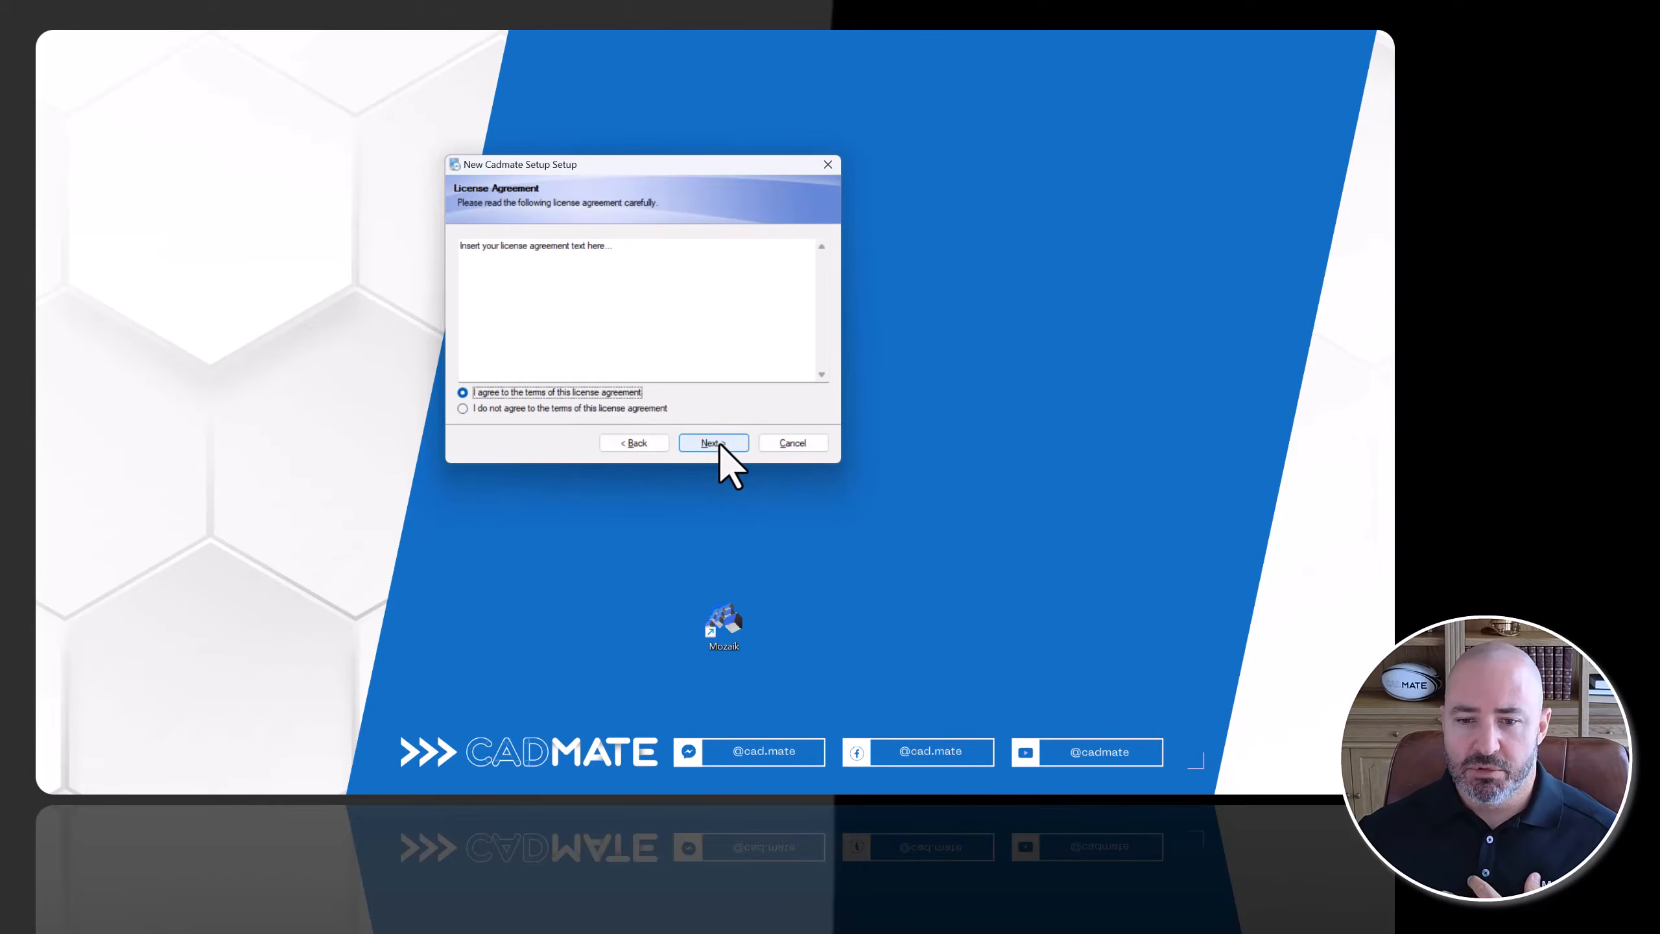
{"action": "left_click", "coordinate": [718, 443]}
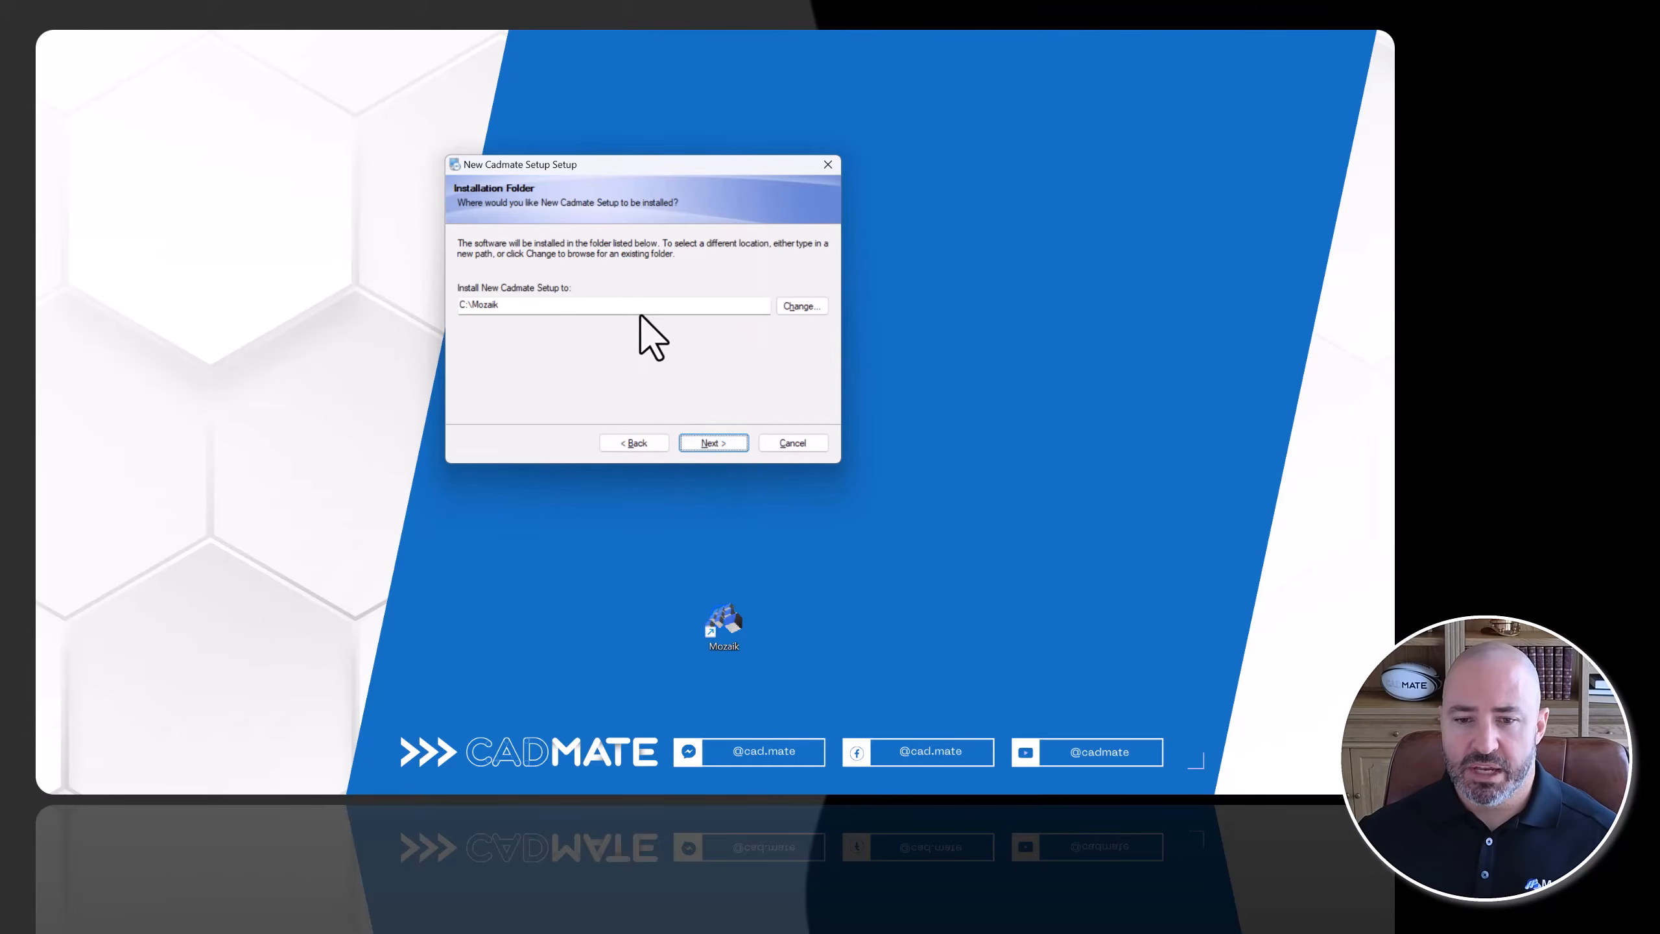
{"action": "left_click", "coordinate": [712, 443]}
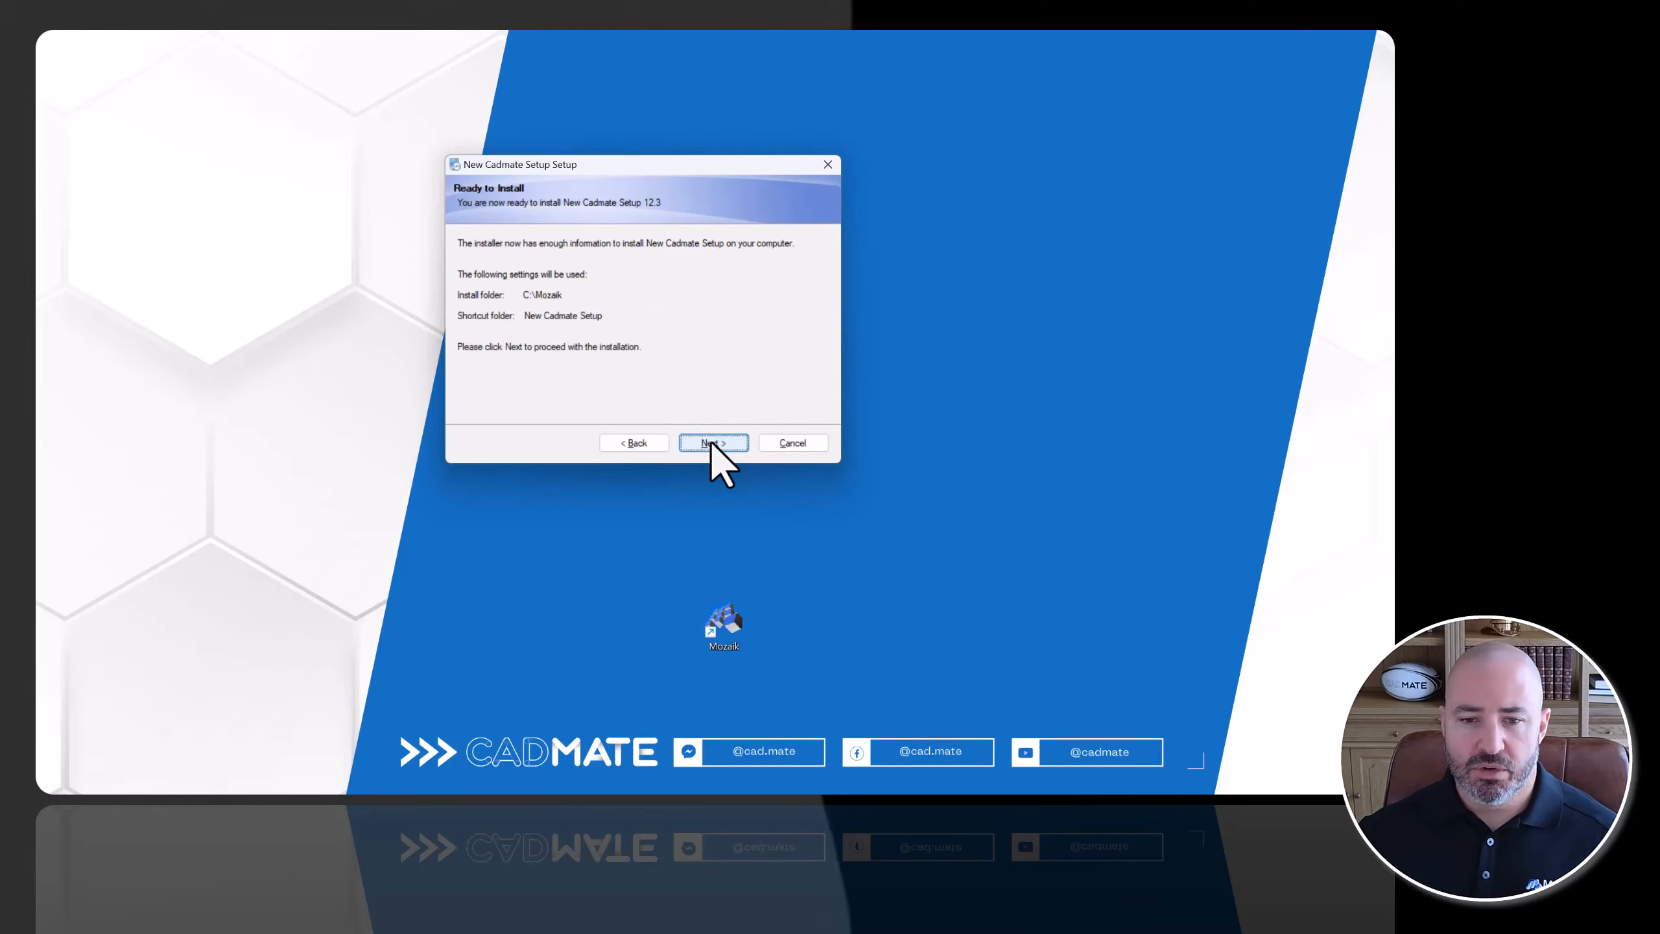
Recheck the installation folder C:\Mozaik, run the New Cadmate Setup 12.3 installation and exit the installer.
{"action": "left_click", "coordinate": [636, 442]}
{"action": "left_click_drag", "start_coordinate": [526, 304], "coordinate": [409, 307]}
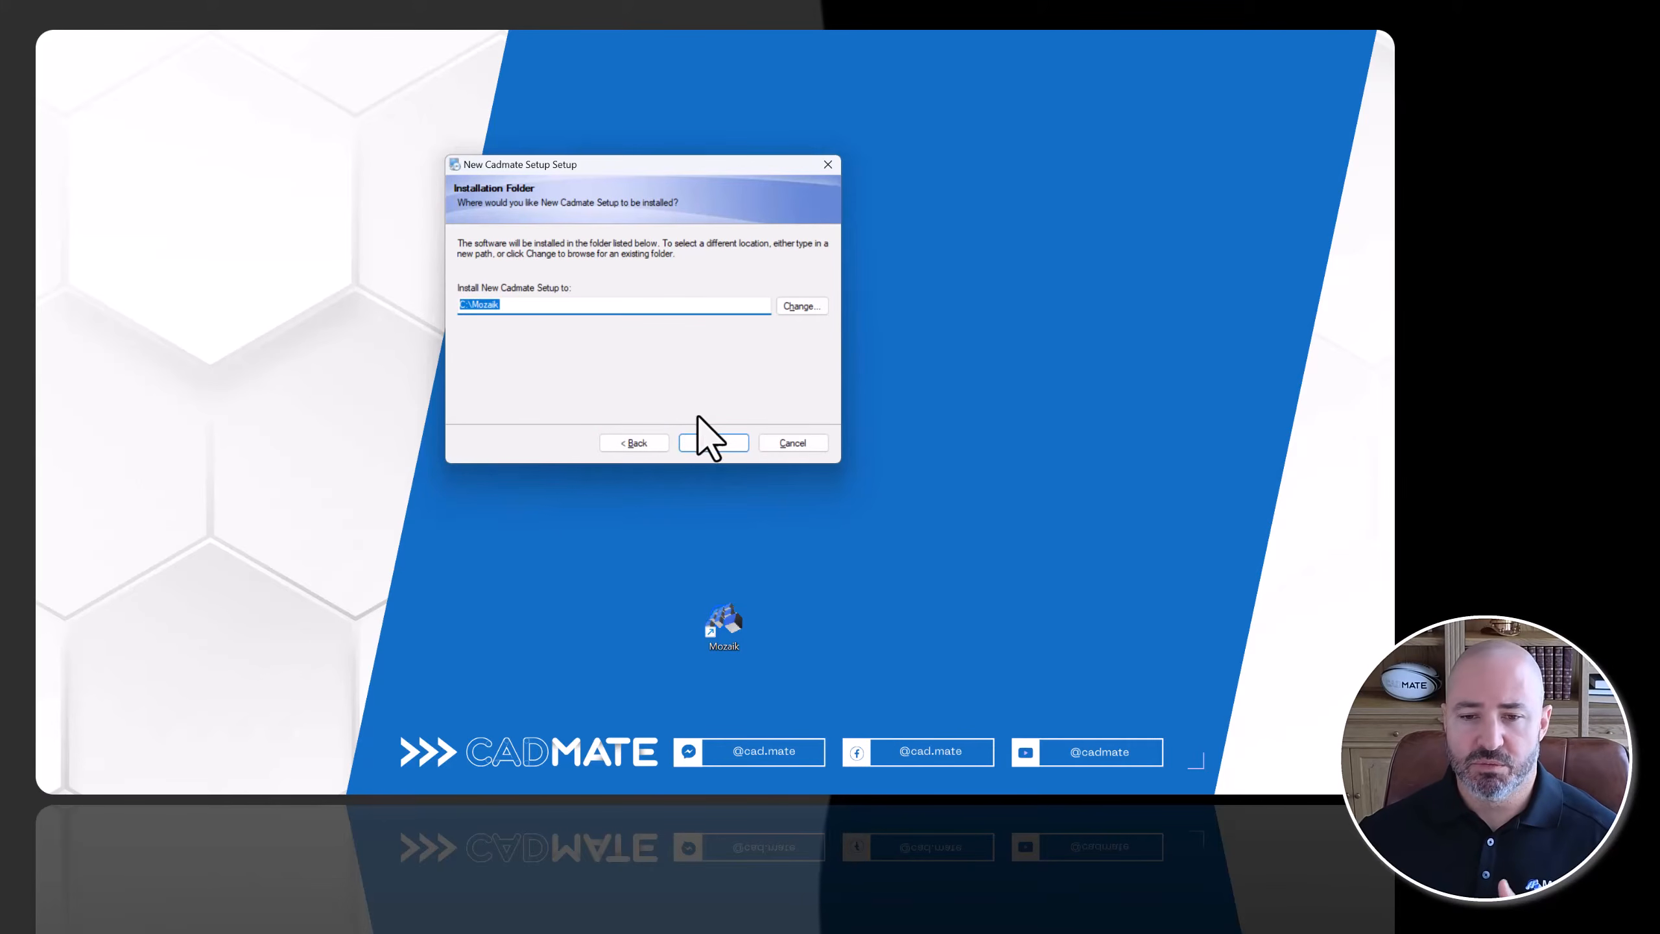
{"action": "left_click", "coordinate": [722, 443]}
{"action": "left_click", "coordinate": [722, 443]}
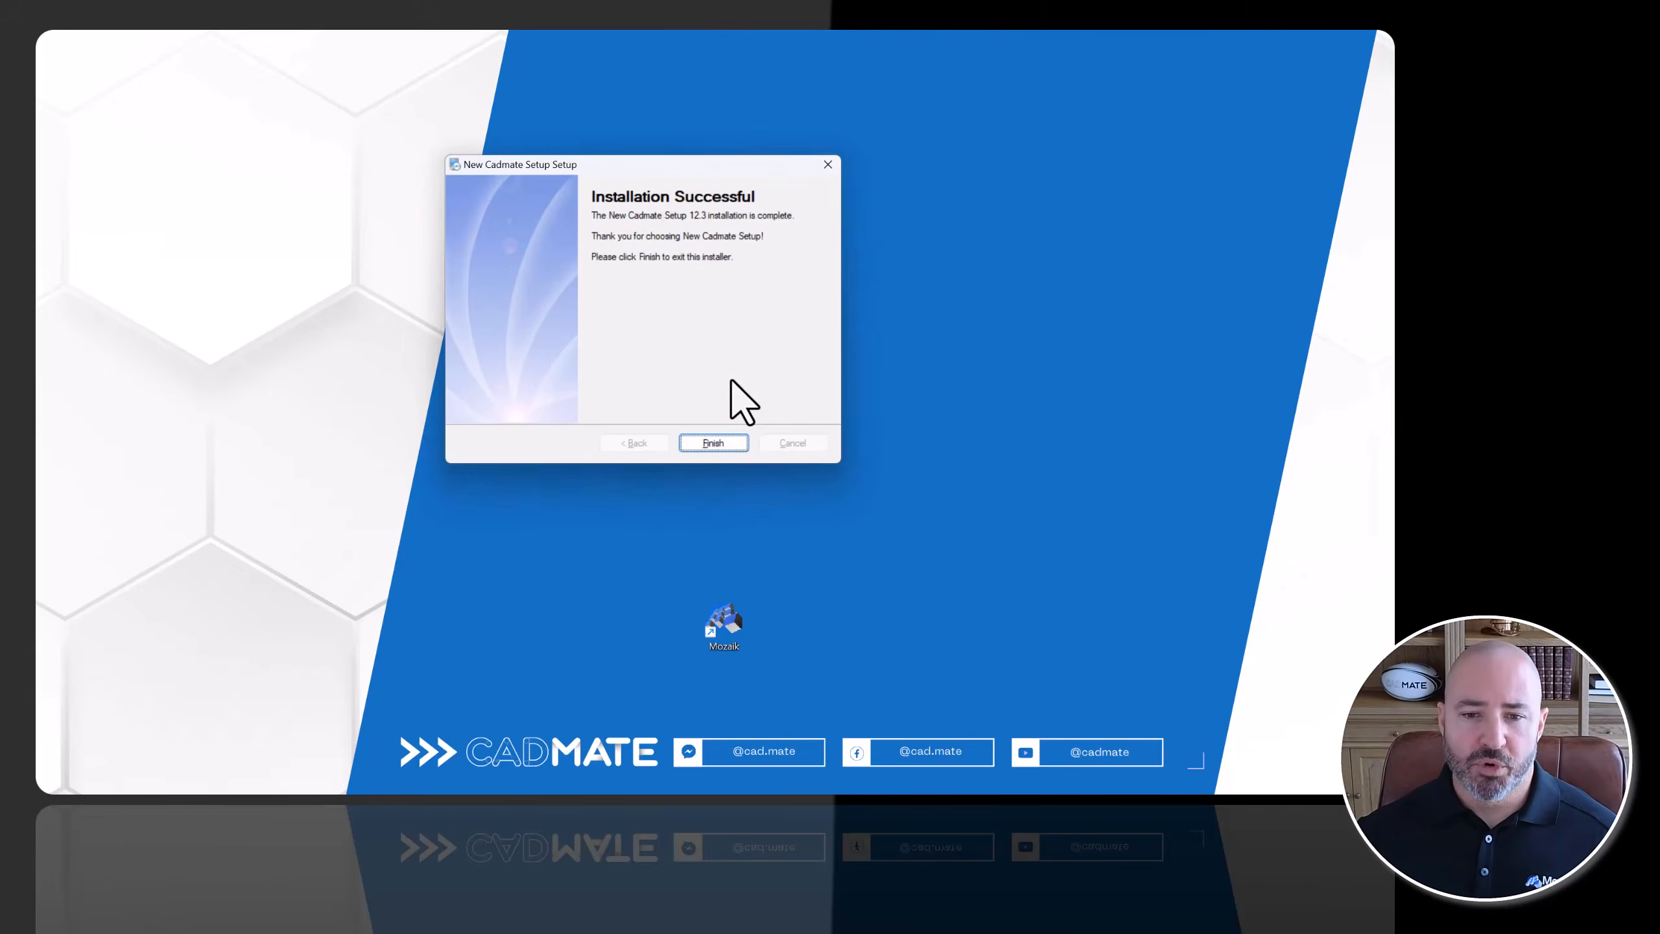
{"action": "left_click", "coordinate": [716, 440]}
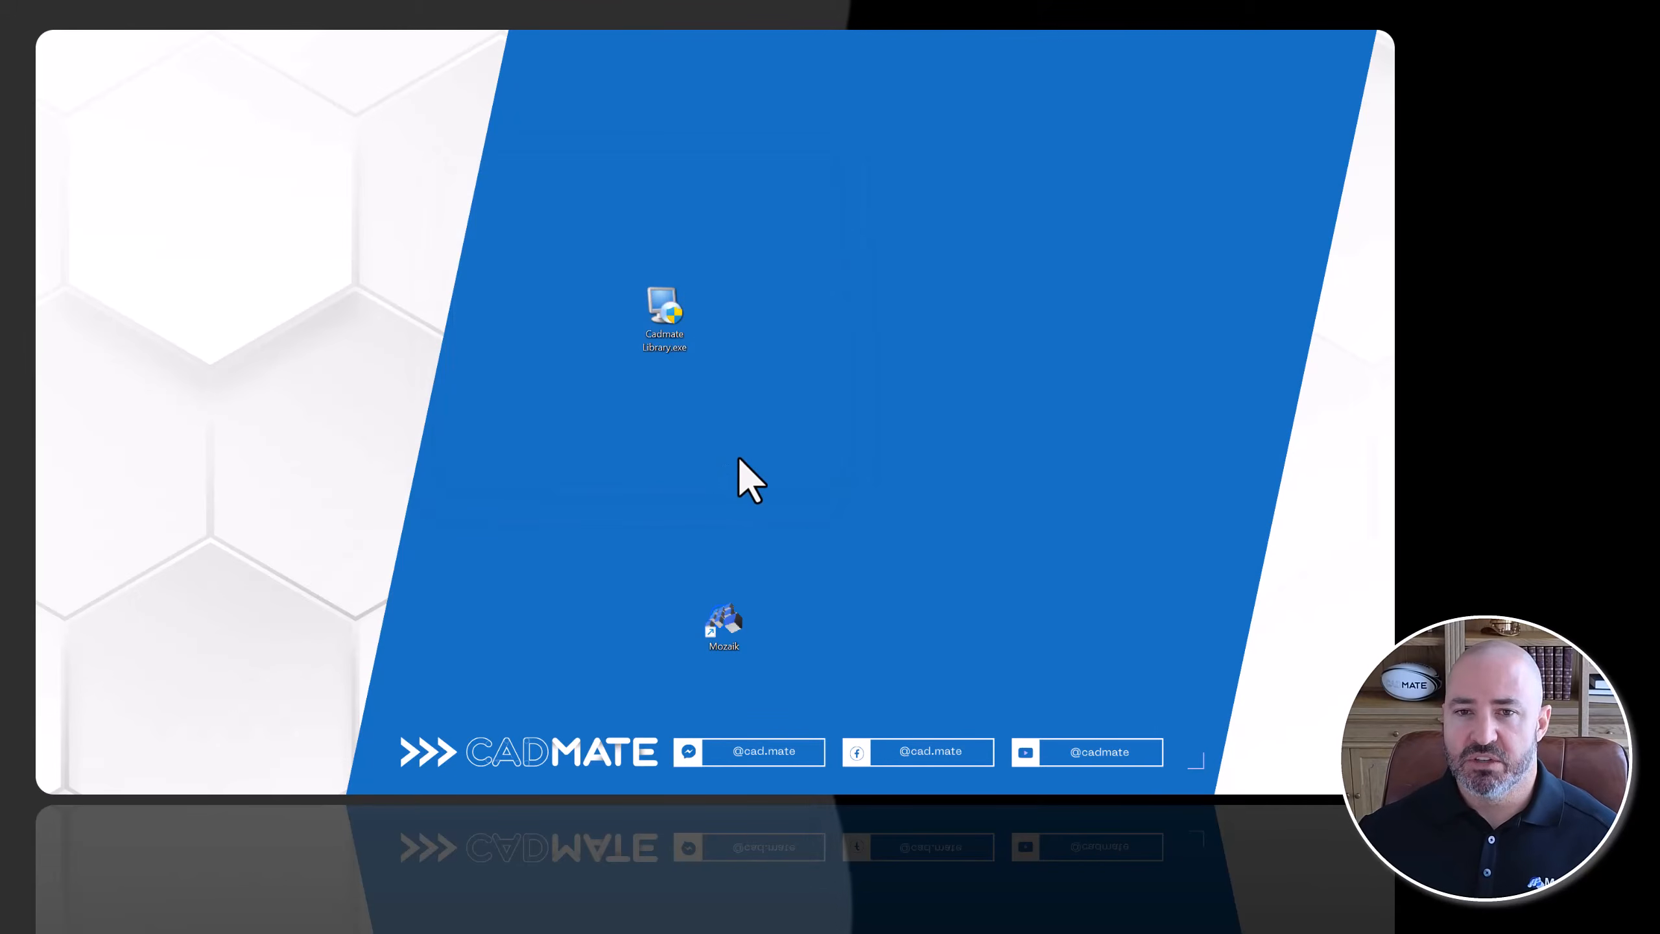